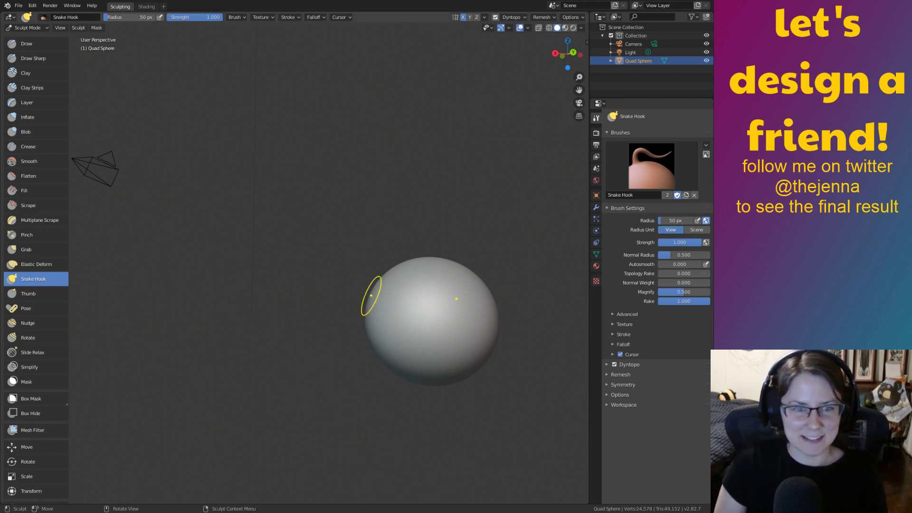
# Pull trial Snake Hook spikes out of the sphere's left and right sides.
pyautogui.moveTo(406, 292); pyautogui.dragTo(345, 277)
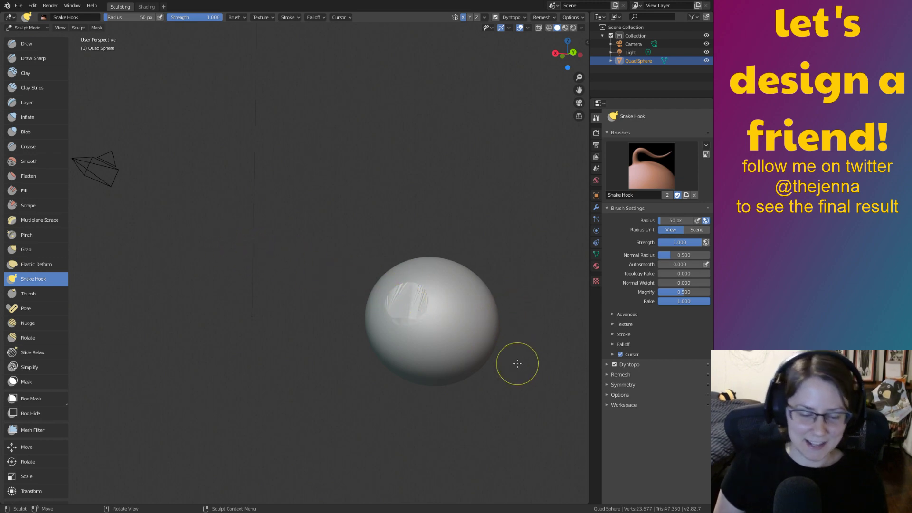
pyautogui.hotkey('ctrl', 'z')
pyautogui.moveTo(464, 299); pyautogui.dragTo(485, 276)
pyautogui.moveTo(582, 229); pyautogui.dragTo(373, 320, button='middle')
pyautogui.hotkey('ctrl', 'z')
pyautogui.moveTo(433, 291)
pyautogui.keyDown('ctrl'); pyautogui.mouseDown(button='middle')
pyautogui.moveTo(509, 342)
pyautogui.moveTo(489, 334)
pyautogui.mouseUp(button='middle'); pyautogui.keyUp('ctrl')
pyautogui.moveTo(353, 331); pyautogui.dragTo(317, 329)
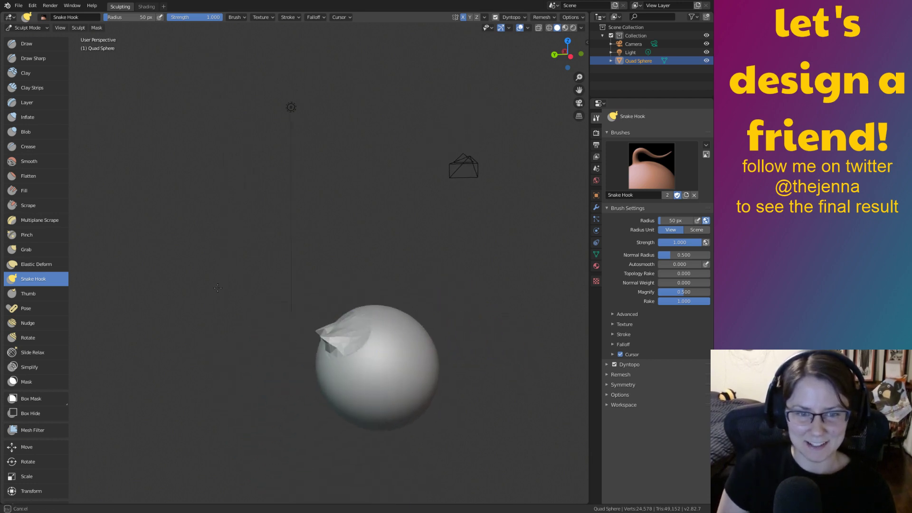
pyautogui.moveTo(421, 393); pyautogui.dragTo(456, 363)
pyautogui.moveTo(380, 388); pyautogui.dragTo(306, 388)
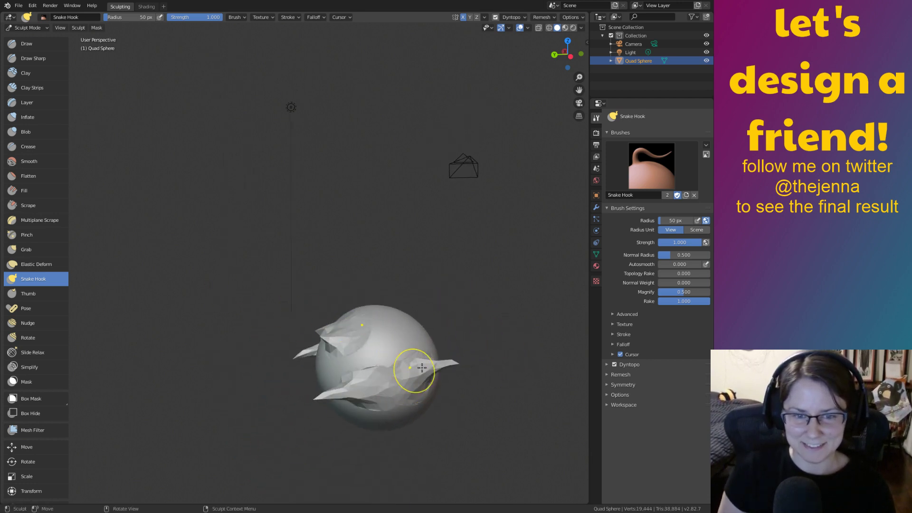
pyautogui.moveTo(389, 385); pyautogui.dragTo(351, 412, button='middle')
pyautogui.moveTo(350, 411); pyautogui.dragTo(391, 409)
pyautogui.moveTo(519, 392); pyautogui.dragTo(525, 352, button='middle')
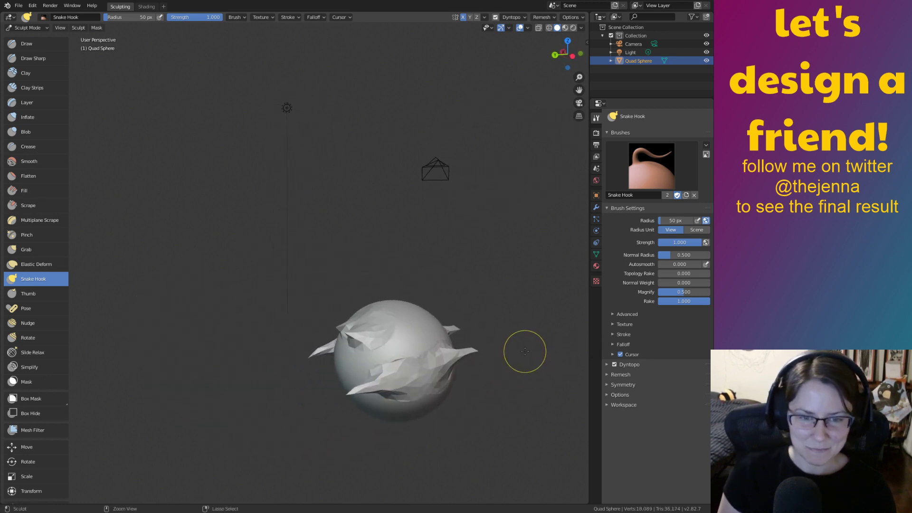
# Undo the spikes back to a smooth sphere and set the brush radius to 186 px.
pyautogui.hotkey('ctrl', 'z')
pyautogui.hotkey('ctrl', 'z')
pyautogui.hotkey('ctrl', 'z')
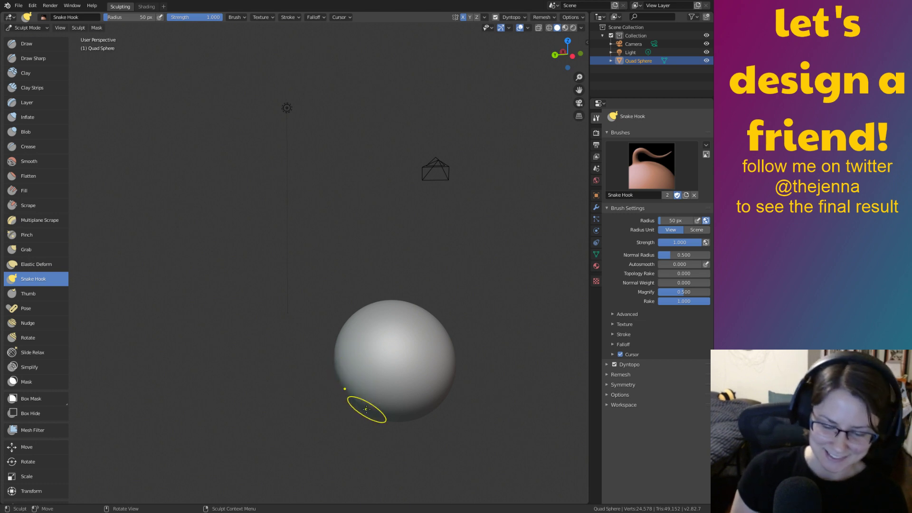
pyautogui.press('f')
pyautogui.click(397, 362)
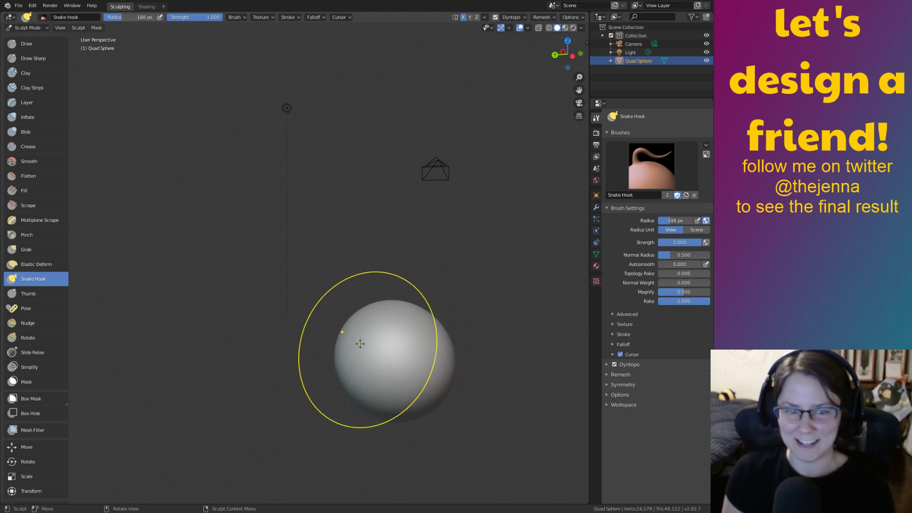
# Pull a long horn upper-left and an arm out to the right of the sphere.
pyautogui.moveTo(353, 336)
pyautogui.mouseDown()
pyautogui.moveTo(309, 324)
pyautogui.moveTo(252, 276)
pyautogui.mouseUp()
pyautogui.moveTo(399, 351)
pyautogui.mouseDown(button='middle')
pyautogui.moveTo(410, 362)
pyautogui.moveTo(417, 349)
pyautogui.moveTo(370, 338)
pyautogui.mouseUp(button='middle')
pyautogui.moveTo(355, 329); pyautogui.dragTo(504, 338)
pyautogui.moveTo(391, 382)
pyautogui.mouseDown(button='middle')
pyautogui.moveTo(447, 390)
pyautogui.moveTo(414, 396)
pyautogui.moveTo(406, 380)
pyautogui.mouseUp(button='middle')
# Shrink the brush radius to 97 px and pull out a lower-right arm and a down-left tentacle.
pyautogui.press('[')
pyautogui.press('[')
pyautogui.press('[')
pyautogui.press('[')
pyautogui.press('[')
pyautogui.press('[')
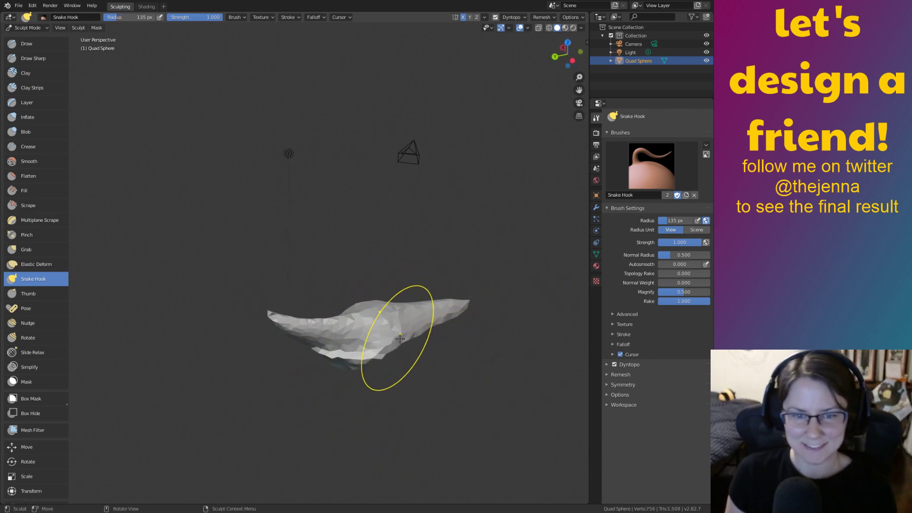
pyautogui.moveTo(396, 338); pyautogui.dragTo(460, 369)
pyautogui.moveTo(370, 374); pyautogui.dragTo(350, 409)
pyautogui.moveTo(352, 409)
pyautogui.mouseDown(button='middle')
pyautogui.moveTo(358, 401)
pyautogui.moveTo(290, 397)
pyautogui.moveTo(423, 350)
pyautogui.moveTo(472, 350)
pyautogui.moveTo(475, 369)
pyautogui.moveTo(483, 338)
pyautogui.moveTo(494, 372)
pyautogui.mouseUp(button='middle')
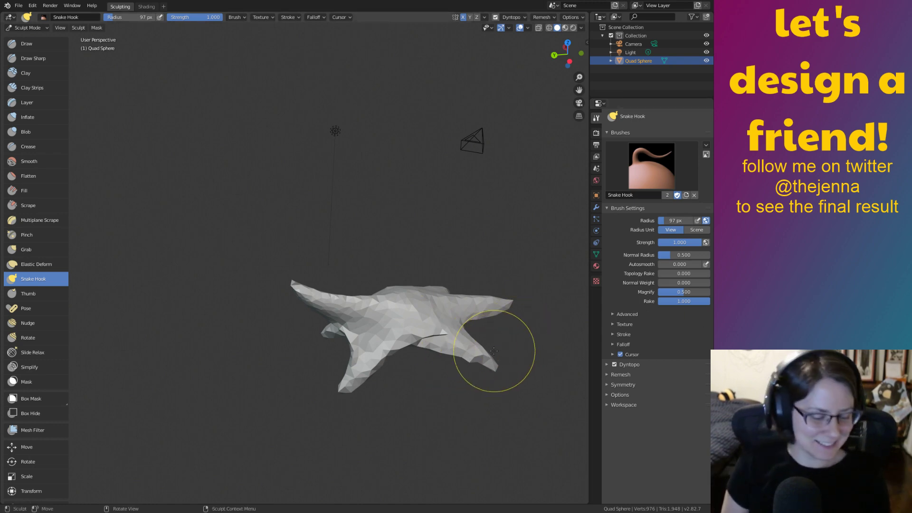
pyautogui.moveTo(445, 349)
pyautogui.mouseDown(button='middle')
pyautogui.moveTo(453, 343)
pyautogui.moveTo(434, 356)
pyautogui.moveTo(466, 331)
pyautogui.mouseUp(button='middle')
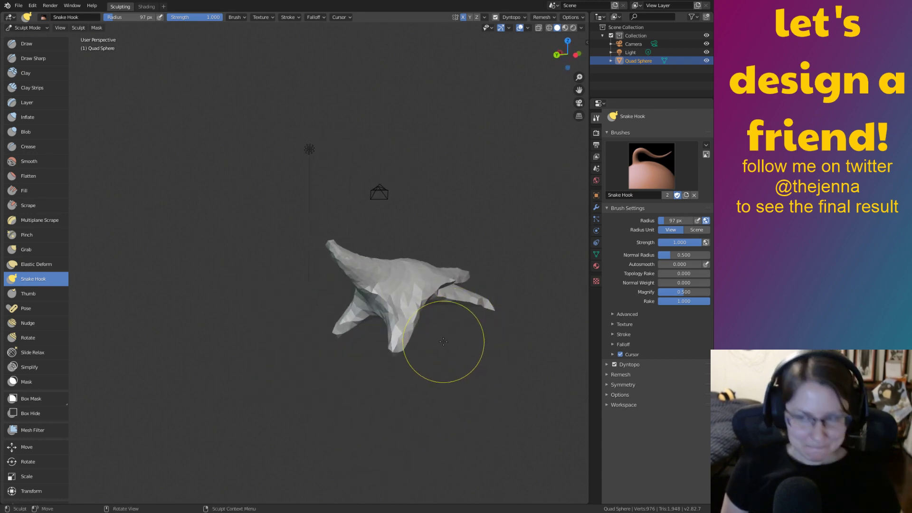
pyautogui.moveTo(456, 342)
pyautogui.mouseDown(button='middle')
pyautogui.moveTo(397, 339)
pyautogui.moveTo(439, 315)
pyautogui.moveTo(503, 313)
pyautogui.moveTo(463, 303)
pyautogui.moveTo(297, 303)
pyautogui.moveTo(414, 222)
pyautogui.moveTo(424, 361)
pyautogui.mouseUp(button='middle')
# Undo the trial arms so the sphere is a smooth ball again.
pyautogui.hotkey('ctrl', 'z')
pyautogui.hotkey('ctrl', 'z')
pyautogui.hotkey('ctrl', 'z')
pyautogui.hotkey('ctrl', 'z')
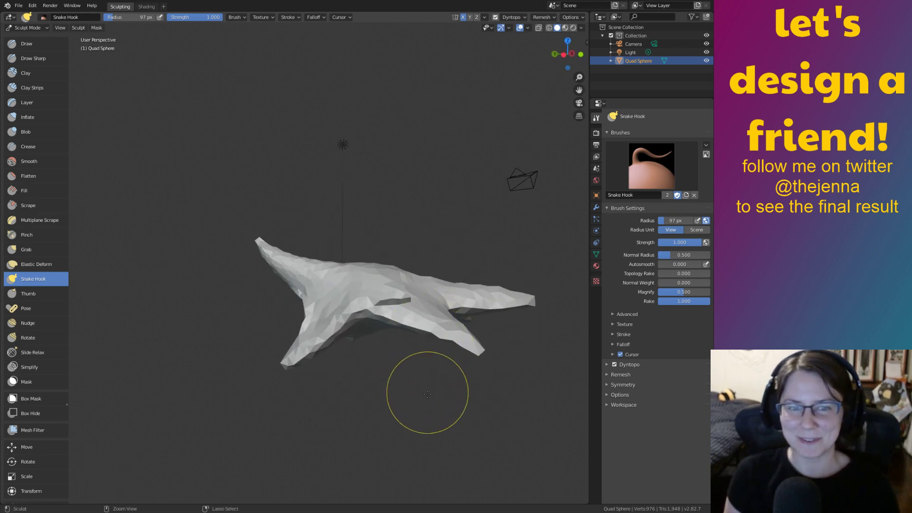
pyautogui.moveTo(440, 401)
pyautogui.mouseDown(button='middle')
pyautogui.moveTo(453, 396)
pyautogui.moveTo(415, 398)
pyautogui.moveTo(418, 415)
pyautogui.moveTo(401, 429)
pyautogui.moveTo(401, 360)
pyautogui.mouseUp(button='middle')
pyautogui.hotkey('ctrl', 'shift', 'z')
pyautogui.hotkey('ctrl', 'shift', 'z')
pyautogui.hotkey('ctrl', 'shift', 'z')
pyautogui.hotkey('ctrl', 'shift', 'z')
pyautogui.hotkey('ctrl', 'z')
pyautogui.hotkey('ctrl', 'z')
pyautogui.hotkey('ctrl', 'z')
pyautogui.hotkey('ctrl', 'z')
pyautogui.hotkey('ctrl', 'z')
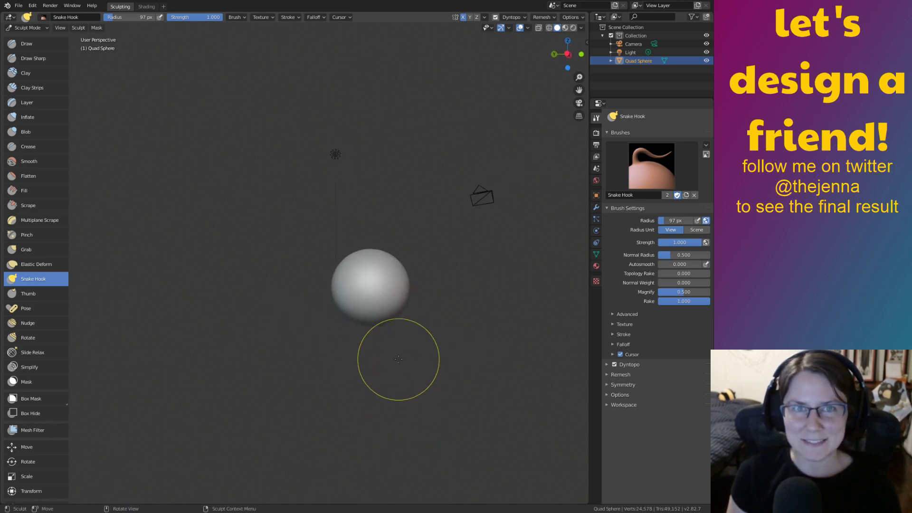
pyautogui.moveTo(472, 233); pyautogui.dragTo(367, 350, button='middle')
pyautogui.moveTo(366, 350); pyautogui.dragTo(407, 361)
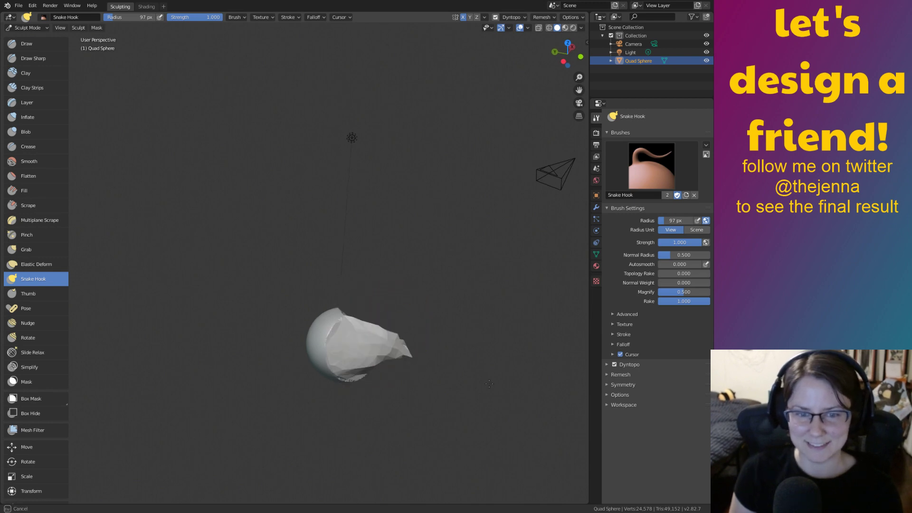
pyautogui.moveTo(483, 380); pyautogui.dragTo(480, 340, button='middle')
pyautogui.hotkey('ctrl', 'z')
pyautogui.moveTo(513, 377); pyautogui.dragTo(446, 299, button='middle')
pyautogui.moveTo(501, 324); pyautogui.dragTo(471, 336, button='middle')
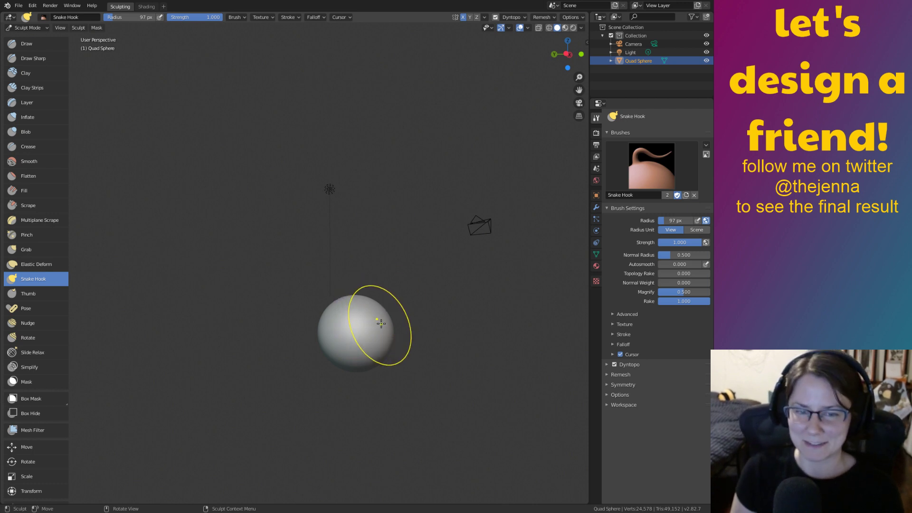
pyautogui.moveTo(378, 337); pyautogui.dragTo(544, 385)
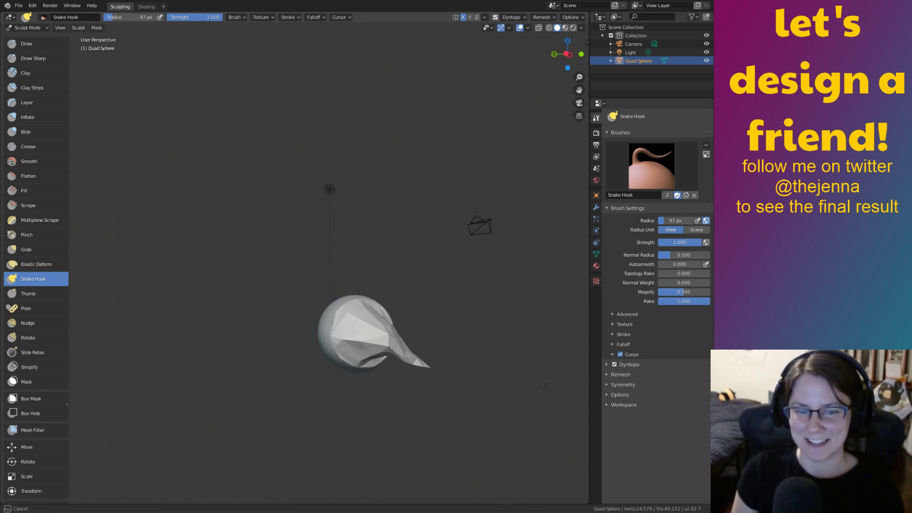
pyautogui.moveTo(438, 386); pyautogui.dragTo(312, 397, button='middle')
pyautogui.moveTo(388, 340); pyautogui.dragTo(423, 368, button='middle')
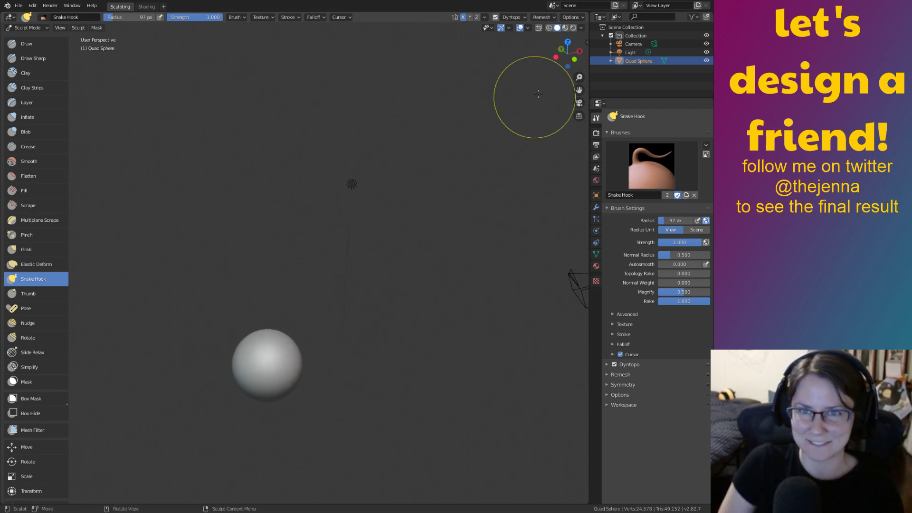
# View the sphere from the back and undo a test sideways stretch.
pyautogui.click(561, 49)
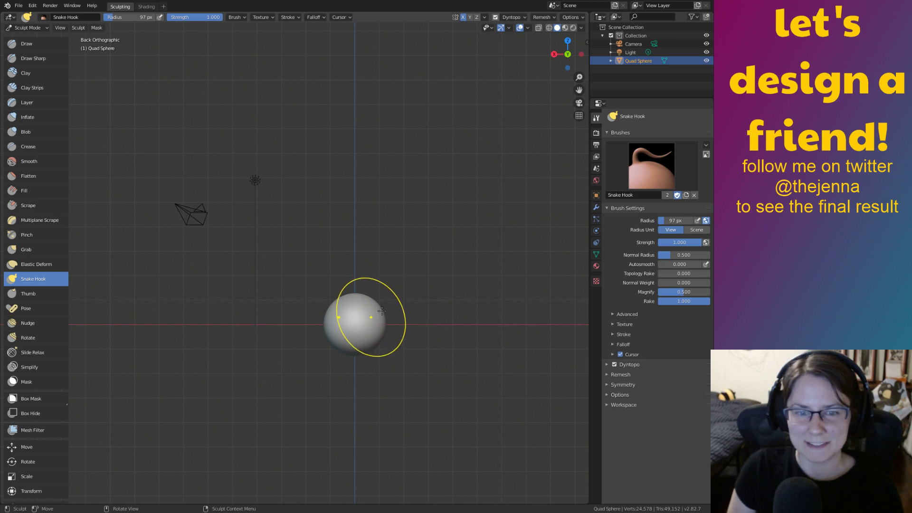
pyautogui.moveTo(373, 316); pyautogui.dragTo(409, 304)
pyautogui.hotkey('ctrl', 'z')
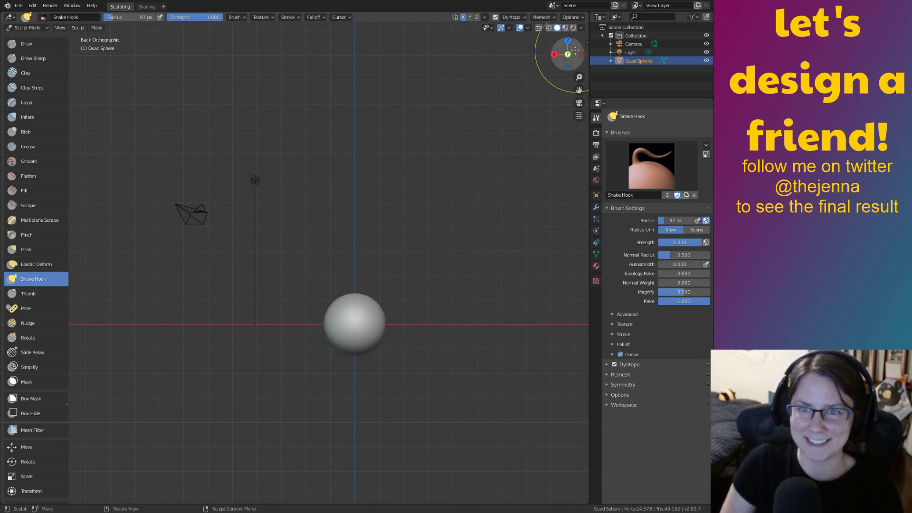
# Switch to the Right Orthographic view and zoom and pan to frame the sphere.
pyautogui.click(555, 54)
pyautogui.keyDown('ctrl'); pyautogui.moveTo(475, 427); pyautogui.dragTo(444, 334, button='middle'); pyautogui.keyUp('ctrl')
pyautogui.keyDown('shift'); pyautogui.moveTo(415, 291); pyautogui.dragTo(532, 174, button='middle'); pyautogui.keyUp('shift')
pyautogui.keyDown('ctrl'); pyautogui.moveTo(468, 372); pyautogui.dragTo(419, 311, button='middle'); pyautogui.keyUp('ctrl')
pyautogui.keyDown('shift'); pyautogui.moveTo(510, 302); pyautogui.dragTo(523, 359, button='middle'); pyautogui.keyUp('shift')
pyautogui.moveTo(489, 315); pyautogui.dragTo(476, 332, button='middle')
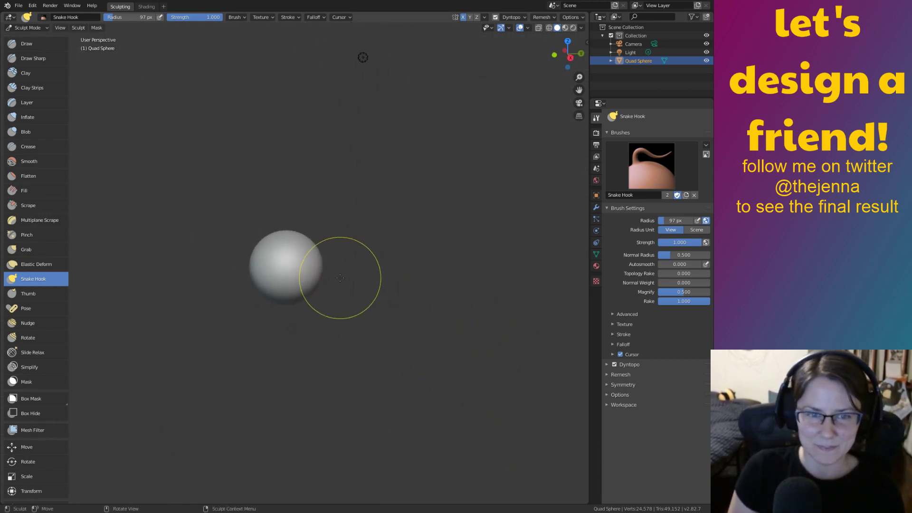
pyautogui.moveTo(369, 301)
pyautogui.keyDown('shift'); pyautogui.mouseDown(button='middle')
pyautogui.moveTo(466, 383)
pyautogui.moveTo(427, 306)
pyautogui.moveTo(393, 266)
pyautogui.mouseUp(button='middle'); pyautogui.keyUp('shift')
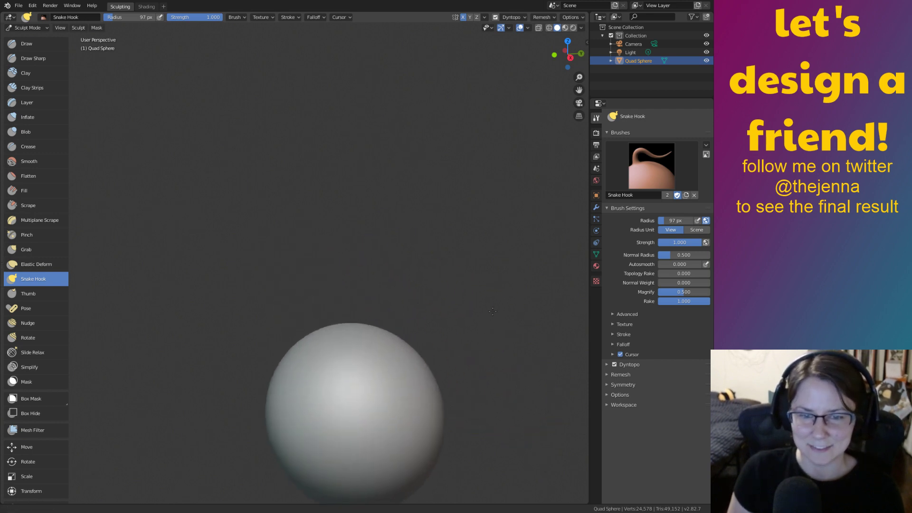
pyautogui.keyDown('shift'); pyautogui.moveTo(446, 349); pyautogui.dragTo(426, 301, button='middle'); pyautogui.keyUp('shift')
pyautogui.moveTo(345, 346)
pyautogui.mouseDown(button='middle')
pyautogui.moveTo(321, 332)
pyautogui.moveTo(520, 127)
pyautogui.mouseUp(button='middle')
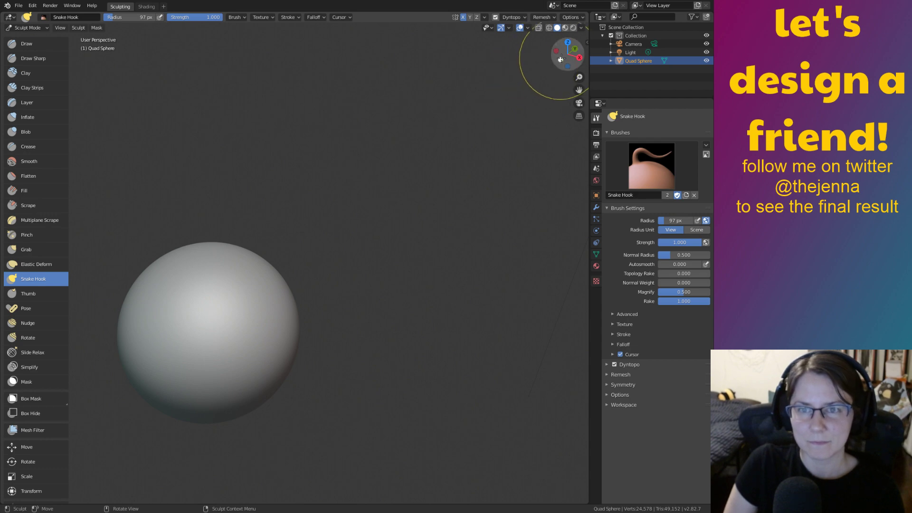
# Return to the right-side view and shift the sphere toward the left of the frame.
pyautogui.click(578, 57)
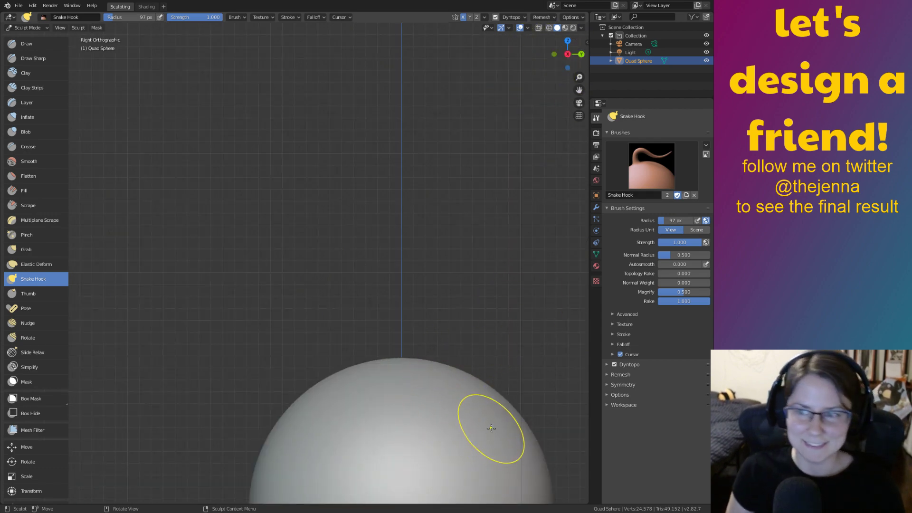
pyautogui.moveTo(525, 382)
pyautogui.keyDown('shift'); pyautogui.mouseDown(button='middle')
pyautogui.moveTo(525, 345)
pyautogui.moveTo(389, 158)
pyautogui.mouseUp(button='middle'); pyautogui.keyUp('shift')
pyautogui.keyDown('shift'); pyautogui.moveTo(467, 318); pyautogui.dragTo(462, 269, button='middle'); pyautogui.keyUp('shift')
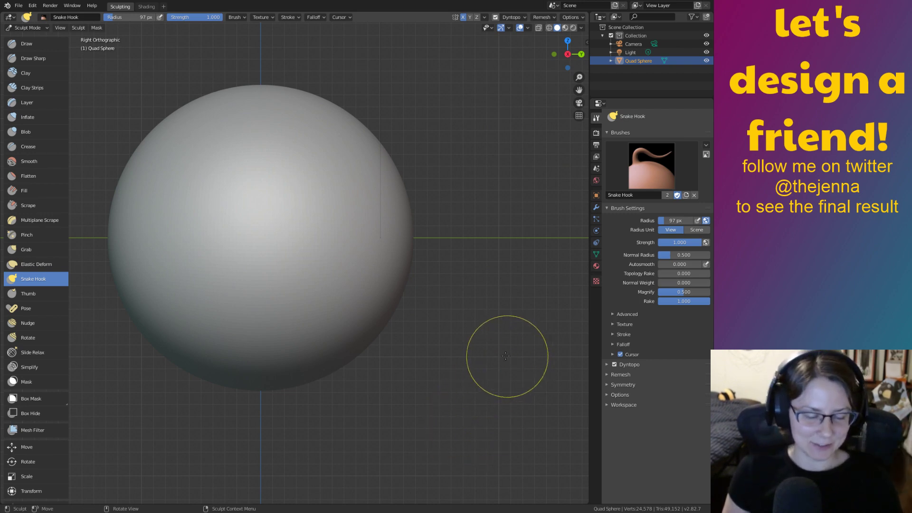
pyautogui.keyDown('shift'); pyautogui.moveTo(368, 247); pyautogui.dragTo(356, 281, button='middle'); pyautogui.keyUp('shift')
pyautogui.scroll(-1, 358, 282)
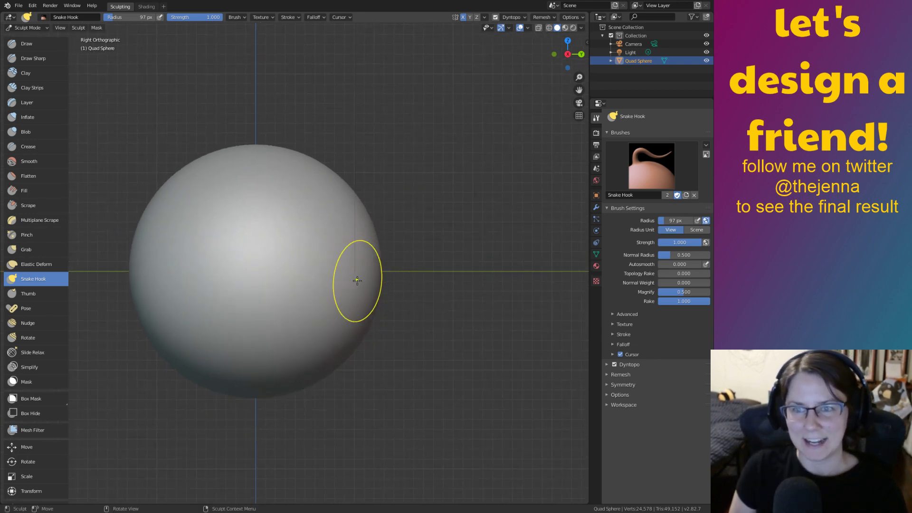
# Pull mirrored long stalks out of the sphere's sides, then undo them.
pyautogui.moveTo(360, 280); pyautogui.dragTo(473, 281)
pyautogui.moveTo(543, 354); pyautogui.dragTo(427, 374, button='middle')
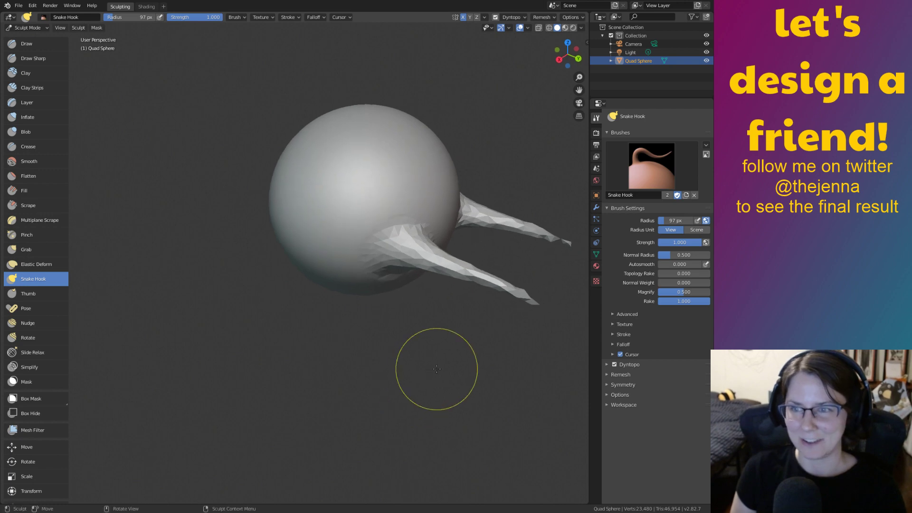
pyautogui.hotkey('ctrl', 'z')
pyautogui.moveTo(428, 298)
pyautogui.keyDown('shift'); pyautogui.mouseDown(button='middle')
pyautogui.moveTo(349, 317)
pyautogui.moveTo(397, 341)
pyautogui.moveTo(422, 319)
pyautogui.moveTo(397, 371)
pyautogui.mouseUp(button='middle'); pyautogui.keyUp('shift')
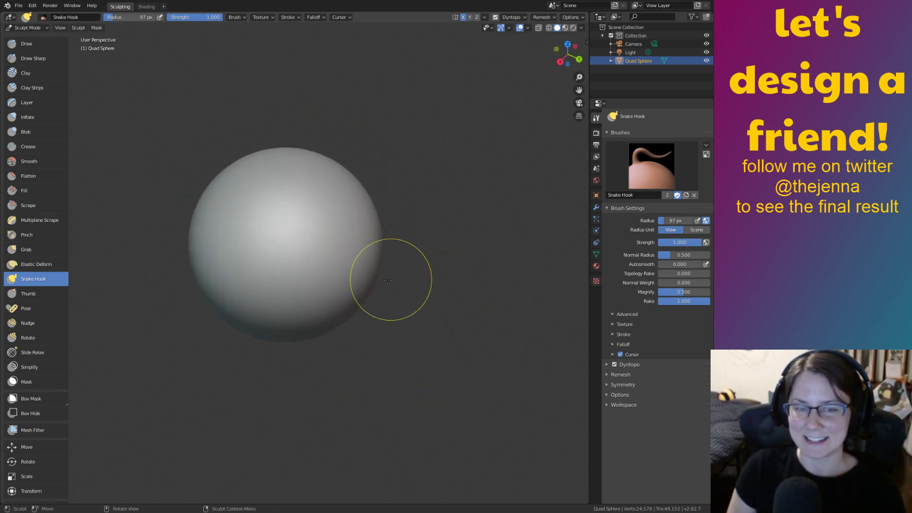
# Try two more lower-right stalks, undoing each so the sphere stays smooth.
pyautogui.moveTo(368, 271); pyautogui.dragTo(459, 266)
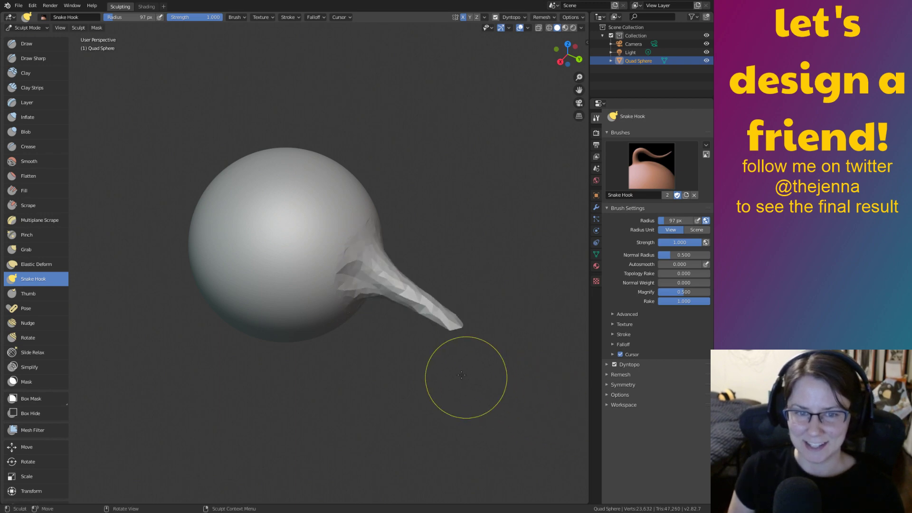
pyautogui.hotkey('ctrl', 'z')
pyautogui.moveTo(365, 269)
pyautogui.mouseDown()
pyautogui.moveTo(407, 228)
pyautogui.moveTo(452, 316)
pyautogui.mouseUp()
pyautogui.moveTo(452, 316)
pyautogui.mouseDown(button='middle')
pyautogui.moveTo(396, 321)
pyautogui.moveTo(521, 356)
pyautogui.mouseUp(button='middle')
pyautogui.hotkey('ctrl', 'z')
pyautogui.keyDown('shift'); pyautogui.moveTo(450, 332); pyautogui.dragTo(489, 311, button='middle'); pyautogui.keyUp('shift')
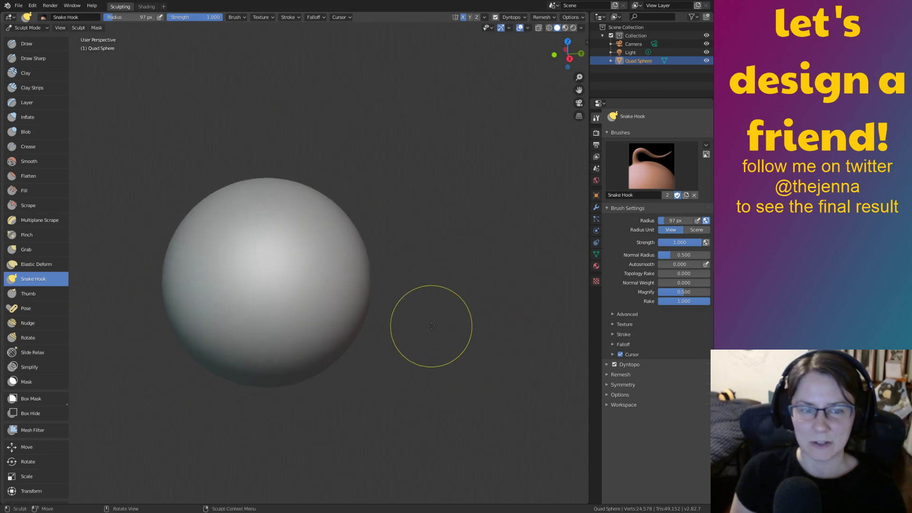
# Switch the sculpt brush to Grab and zoom out from the sphere.
pyautogui.press('g')
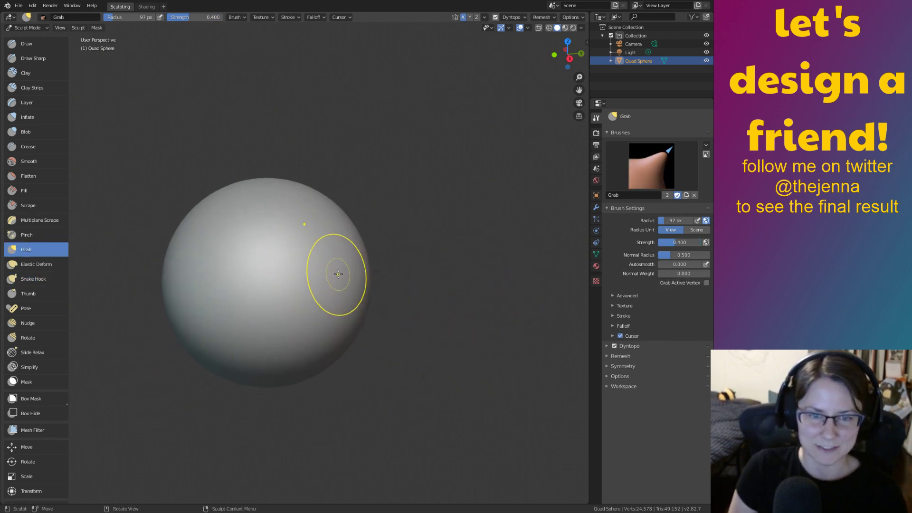
pyautogui.keyDown('shift'); pyautogui.moveTo(373, 242); pyautogui.dragTo(393, 267, button='middle'); pyautogui.keyUp('shift')
pyautogui.keyDown('ctrl'); pyautogui.moveTo(392, 267); pyautogui.dragTo(468, 348, button='middle'); pyautogui.keyUp('ctrl')
# Add a Modeling workspace and switch to it.
pyautogui.click(163, 6)
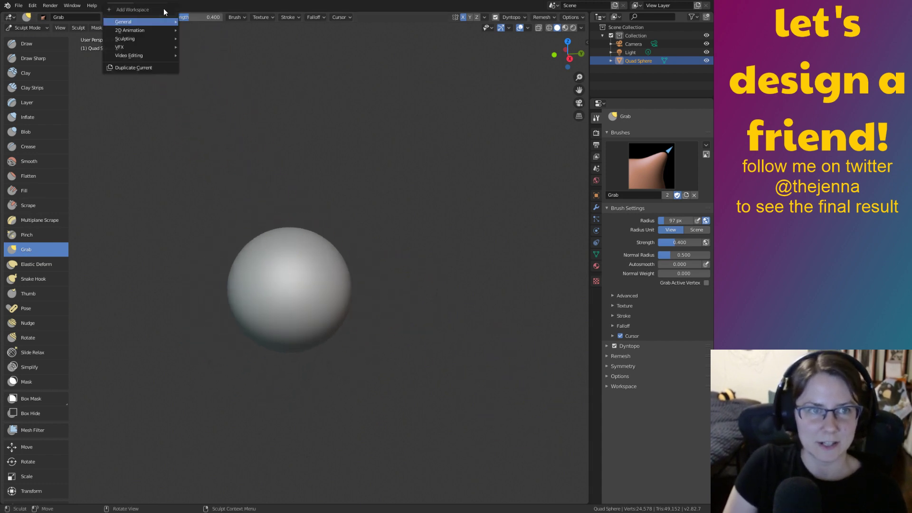
pyautogui.moveTo(164, 30)
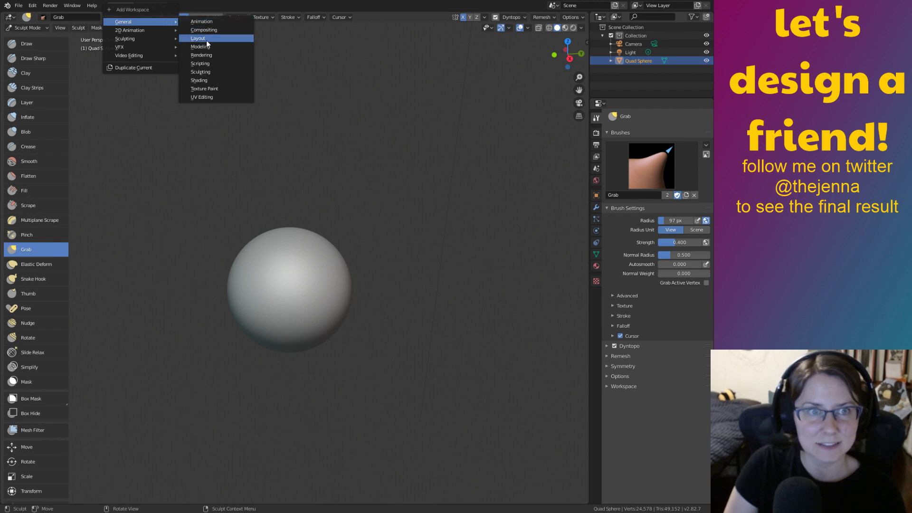
pyautogui.click(199, 47)
# Select all vertices, enlarge the sphere twice, and raise it along Z.
pyautogui.press('a')
pyautogui.press('s')
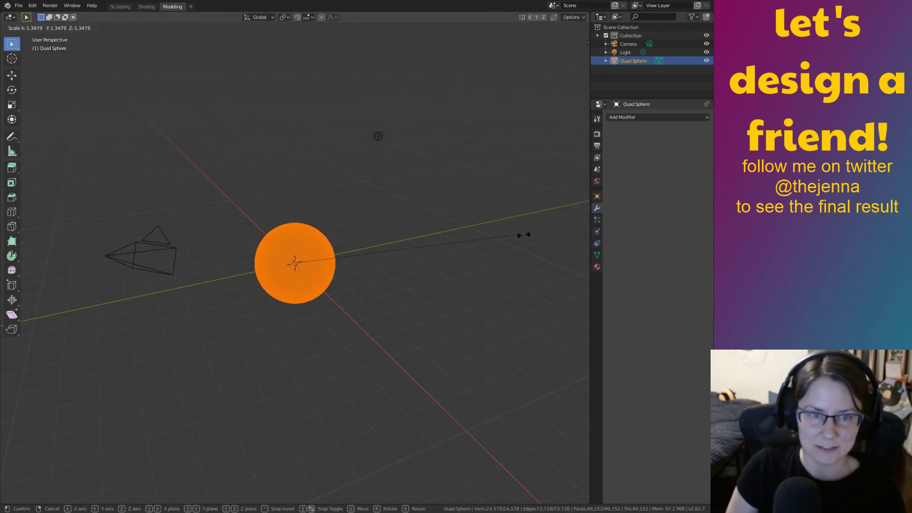
pyautogui.click(570, 215)
pyautogui.press('s')
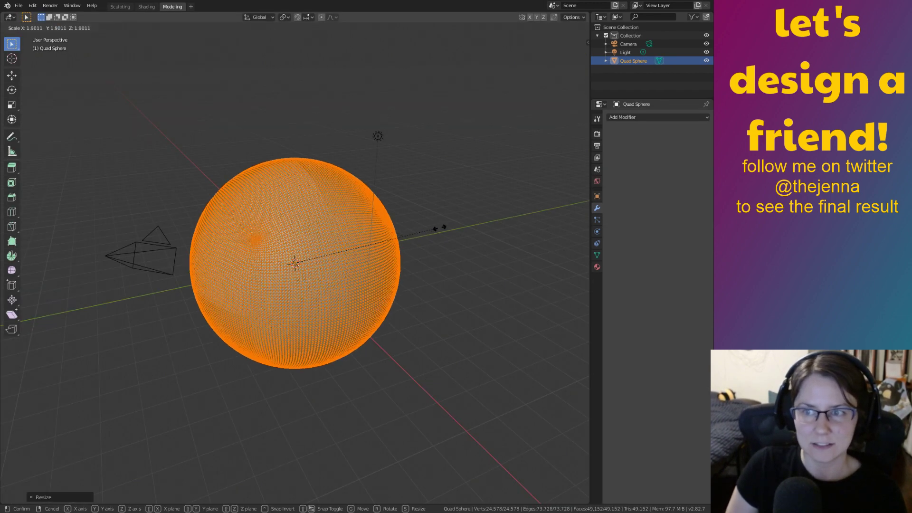
pyautogui.click(424, 237)
pyautogui.press('g')
pyautogui.press('z')
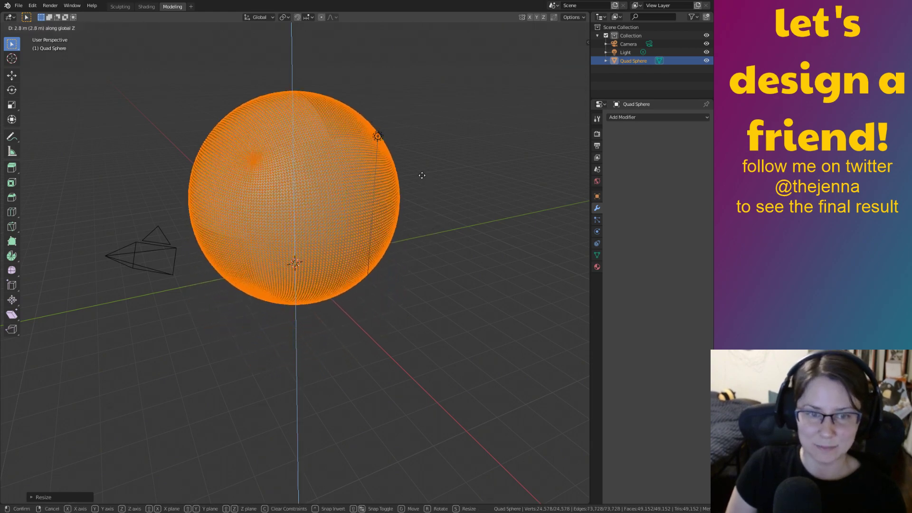
pyautogui.click(424, 163)
# Squash the sphere to half height along Z and narrow it along X.
pyautogui.moveTo(463, 249); pyautogui.dragTo(440, 254, button='middle')
pyautogui.moveTo(429, 200); pyautogui.dragTo(411, 142, button='middle')
pyautogui.press('s')
pyautogui.press('z')
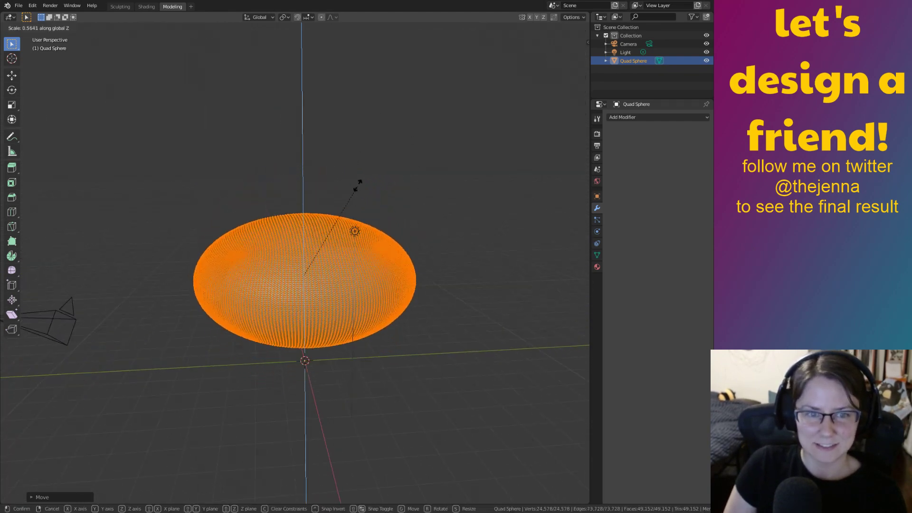
pyautogui.click(349, 193)
pyautogui.moveTo(349, 194); pyautogui.dragTo(386, 223, button='middle')
pyautogui.press('s')
pyautogui.press('x')
pyautogui.click(474, 264)
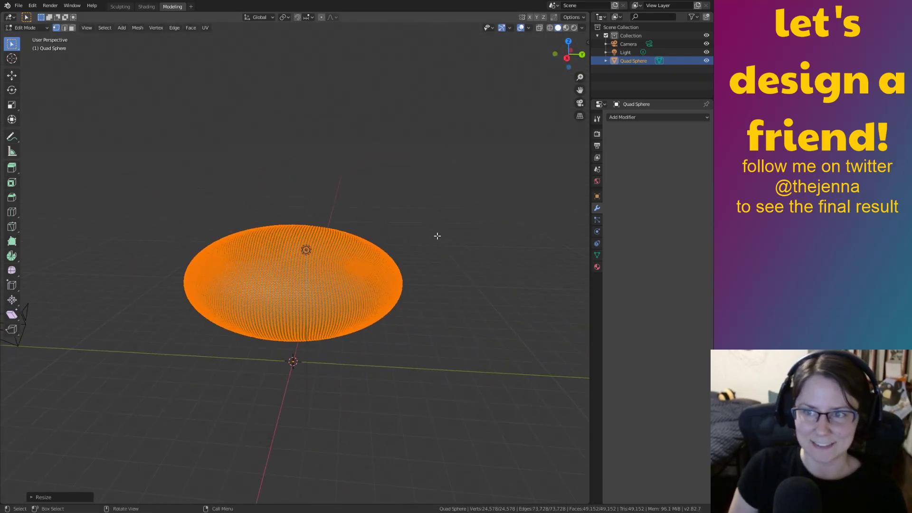
# Enlarge the flattened body about 1.5x, lower it toward the grid, and deselect all.
pyautogui.press('s')
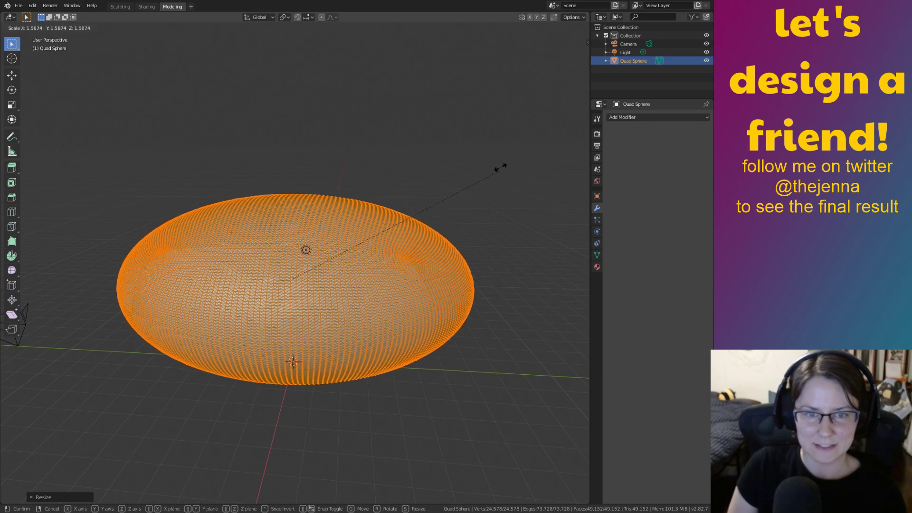
pyautogui.click(477, 182)
pyautogui.moveTo(493, 175); pyautogui.dragTo(461, 181, button='middle')
pyautogui.press('g')
pyautogui.press('z')
pyautogui.click(452, 194)
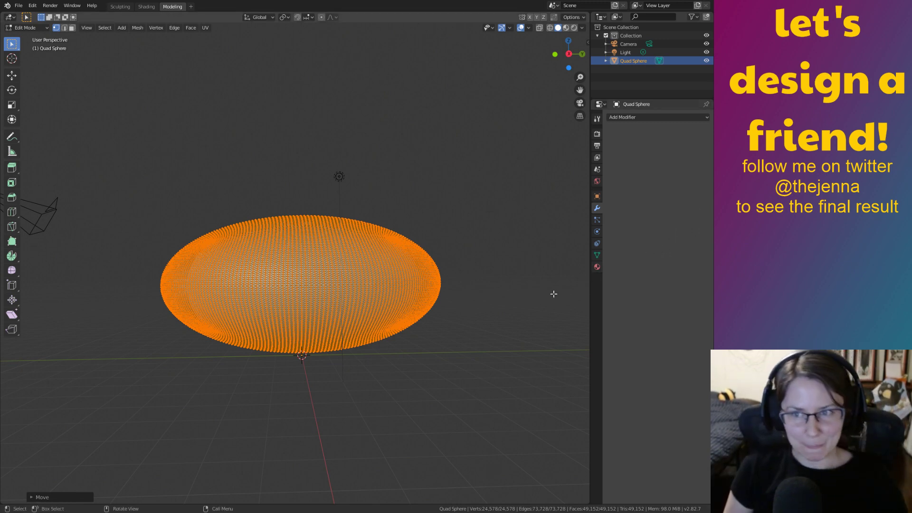
pyautogui.click(569, 286)
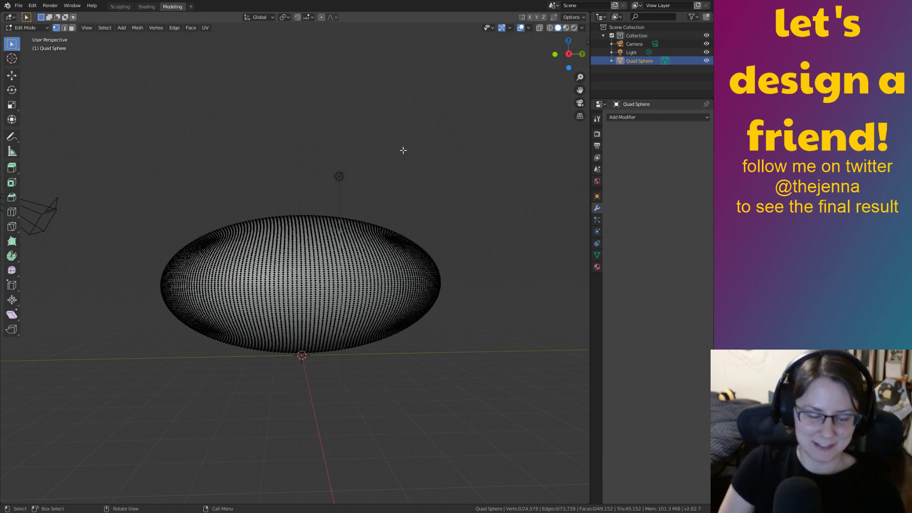
# Select all, return to the Sculpting workspace, and frame the oval body with its pointed end down-right.
pyautogui.press('a')
pyautogui.click(120, 6)
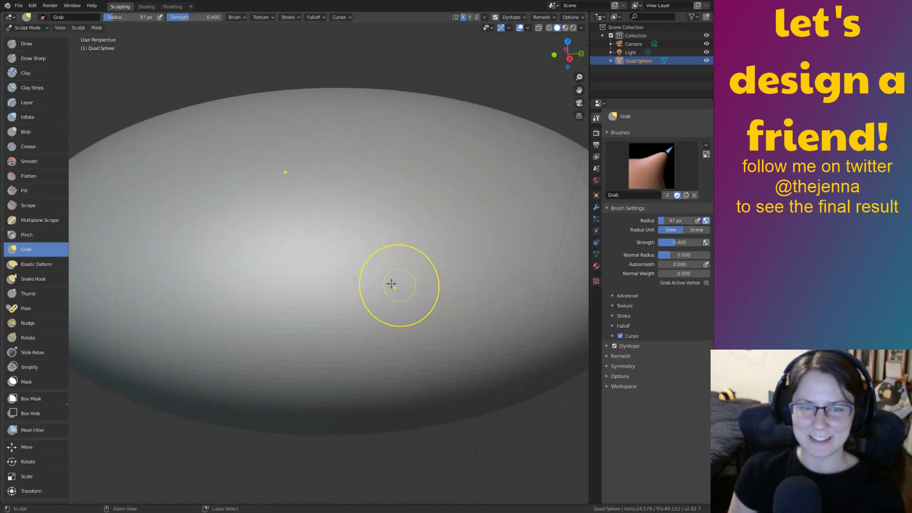
pyautogui.scroll(-5, 391, 283)
pyautogui.moveTo(515, 376)
pyautogui.mouseDown(button='middle')
pyautogui.moveTo(466, 303)
pyautogui.moveTo(434, 301)
pyautogui.mouseUp(button='middle')
pyautogui.scroll(-3, 433, 301)
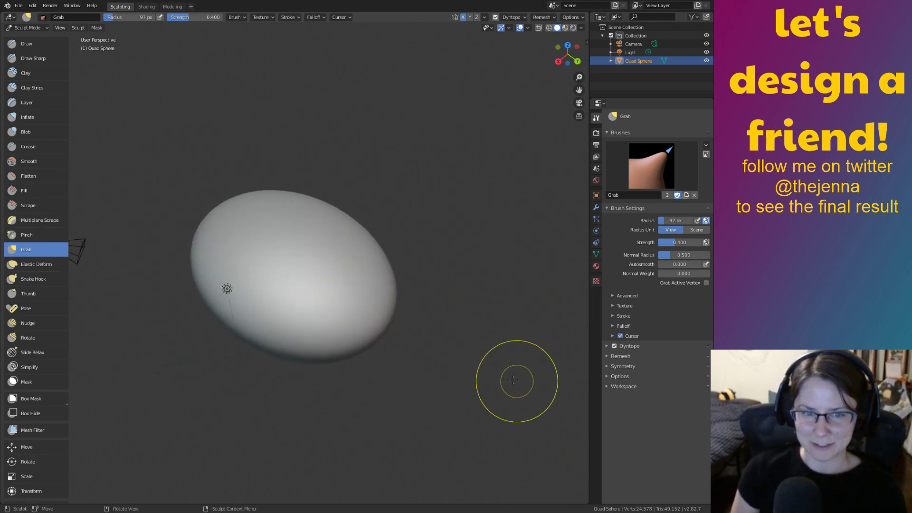
pyautogui.moveTo(350, 321)
pyautogui.mouseDown(button='middle')
pyautogui.moveTo(390, 312)
pyautogui.moveTo(381, 296)
pyautogui.mouseUp(button='middle')
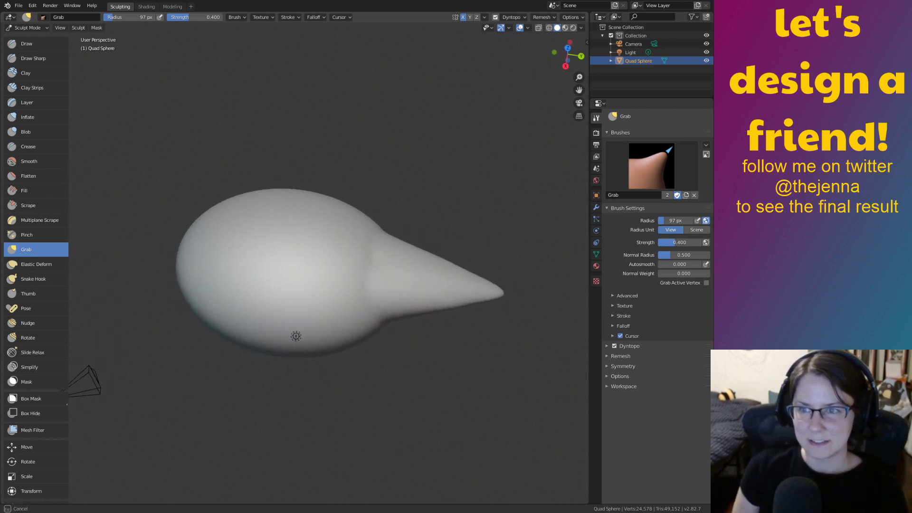
pyautogui.moveTo(522, 328)
pyautogui.mouseDown(button='middle')
pyautogui.moveTo(453, 312)
pyautogui.moveTo(419, 228)
pyautogui.moveTo(374, 276)
pyautogui.moveTo(464, 301)
pyautogui.moveTo(387, 228)
pyautogui.moveTo(399, 249)
pyautogui.moveTo(387, 270)
pyautogui.moveTo(501, 274)
pyautogui.moveTo(438, 230)
pyautogui.moveTo(462, 294)
pyautogui.mouseUp(button='middle')
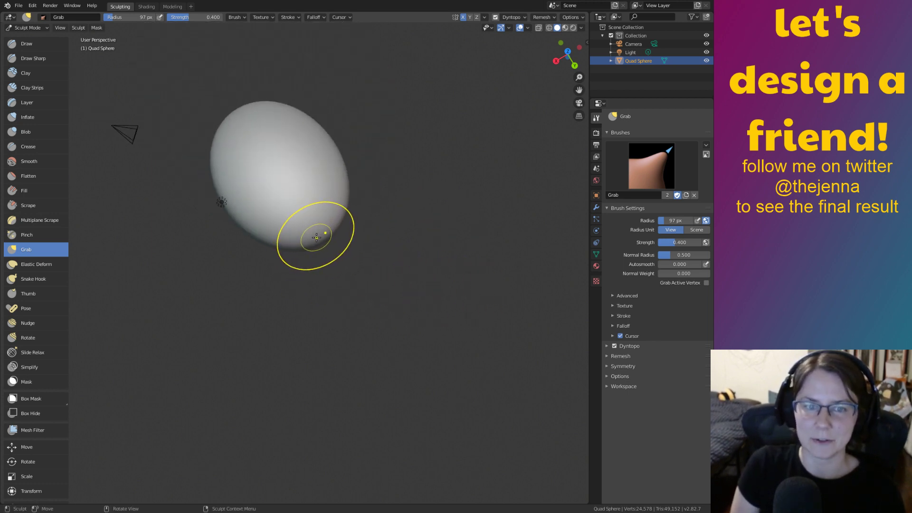
# Pull the egg's lower edge into a point, then undo it.
pyautogui.moveTo(329, 249); pyautogui.dragTo(379, 309)
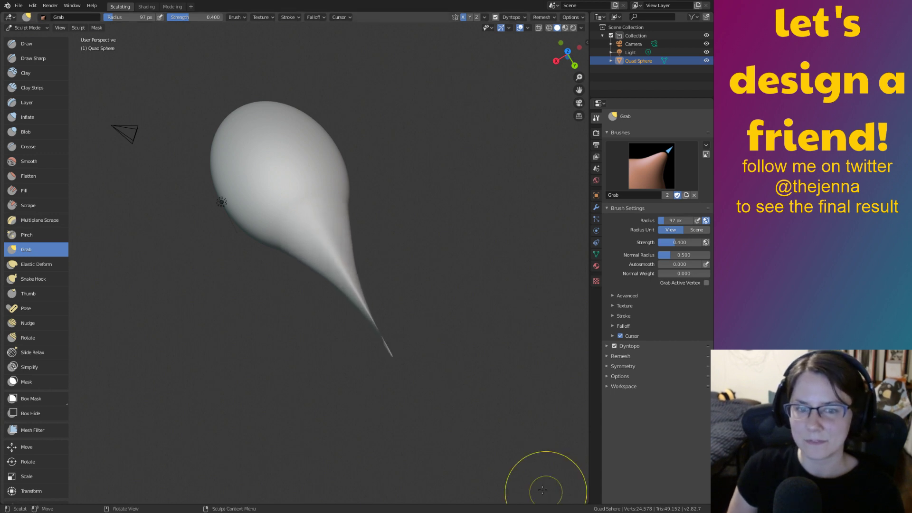
pyautogui.moveTo(427, 381)
pyautogui.mouseDown(button='middle')
pyautogui.moveTo(445, 373)
pyautogui.moveTo(422, 381)
pyautogui.mouseUp(button='middle')
pyautogui.hotkey('ctrl', 'z')
# Grab the egg's bottom outward into a long, tapered tail with a rounded tip.
pyautogui.moveTo(302, 253)
pyautogui.mouseDown()
pyautogui.moveTo(458, 481)
pyautogui.moveTo(508, 512)
pyautogui.mouseUp()
pyautogui.moveTo(508, 476); pyautogui.dragTo(508, 475)
pyautogui.moveTo(355, 337); pyautogui.dragTo(360, 340)
pyautogui.moveTo(431, 439); pyautogui.dragTo(451, 469)
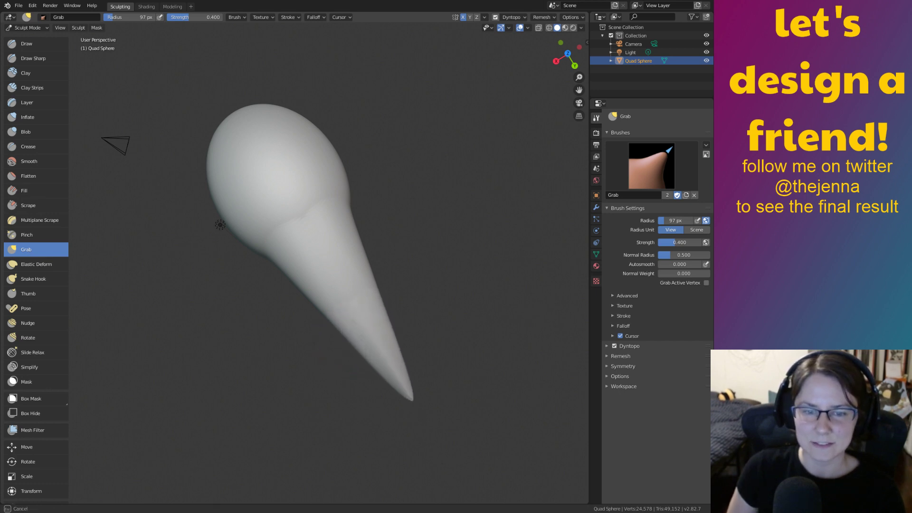
pyautogui.moveTo(417, 408); pyautogui.dragTo(418, 404)
pyautogui.moveTo(488, 363)
pyautogui.mouseDown(button='middle')
pyautogui.moveTo(479, 275)
pyautogui.moveTo(465, 254)
pyautogui.moveTo(397, 252)
pyautogui.moveTo(454, 258)
pyautogui.moveTo(369, 305)
pyautogui.moveTo(386, 309)
pyautogui.moveTo(531, 250)
pyautogui.moveTo(465, 314)
pyautogui.mouseUp(button='middle')
# Grab symmetric bulges from the right end and points from the sides, then inspect the star shape.
pyautogui.moveTo(435, 279); pyautogui.dragTo(599, 350)
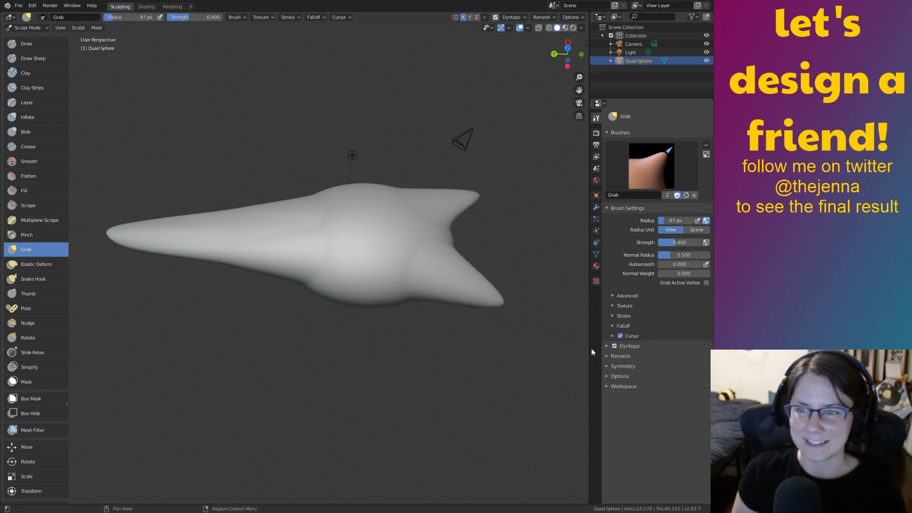
pyautogui.moveTo(352, 300); pyautogui.dragTo(241, 455)
pyautogui.moveTo(454, 326)
pyautogui.mouseDown(button='middle')
pyautogui.moveTo(479, 268)
pyautogui.moveTo(451, 323)
pyautogui.moveTo(454, 342)
pyautogui.mouseUp(button='middle')
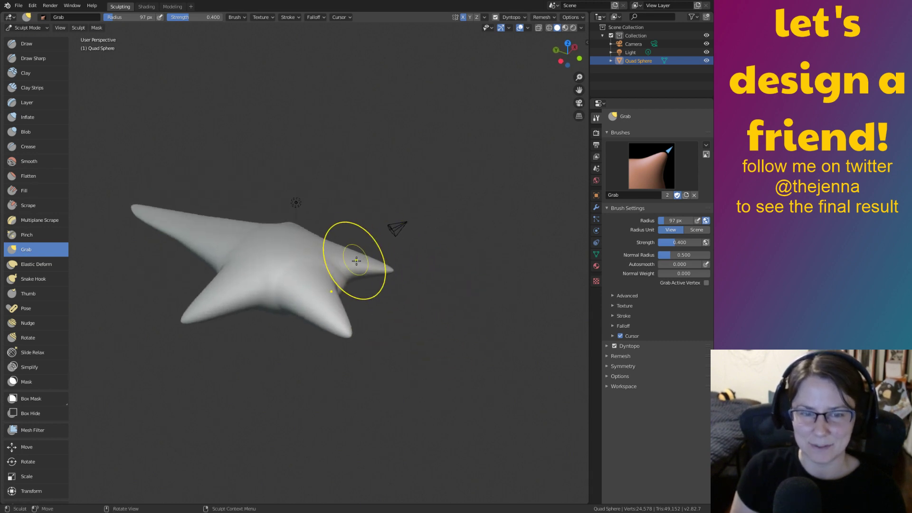
pyautogui.moveTo(495, 187); pyautogui.dragTo(411, 262, button='middle')
pyautogui.moveTo(445, 266); pyautogui.dragTo(491, 269, button='middle')
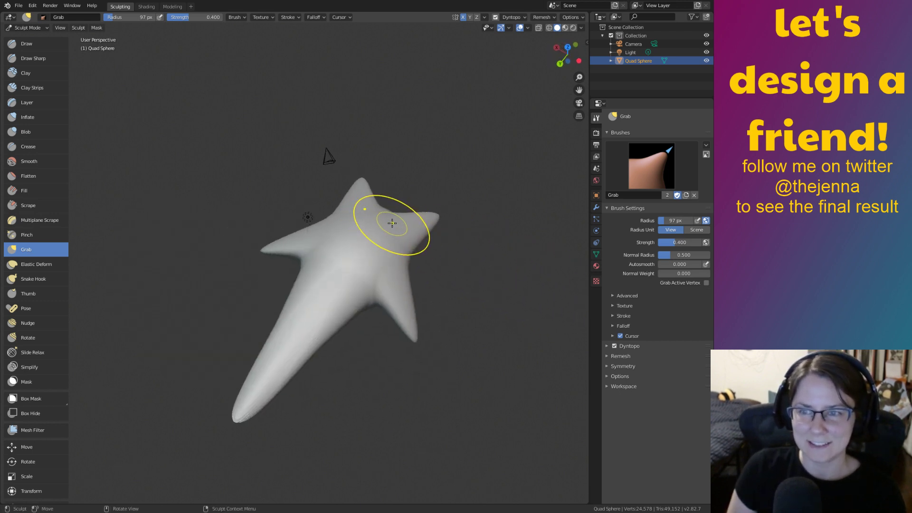
pyautogui.moveTo(491, 269)
pyautogui.mouseDown(button='middle')
pyautogui.moveTo(401, 213)
pyautogui.moveTo(279, 273)
pyautogui.moveTo(366, 249)
pyautogui.moveTo(580, 242)
pyautogui.moveTo(475, 257)
pyautogui.moveTo(204, 214)
pyautogui.moveTo(347, 317)
pyautogui.moveTo(380, 289)
pyautogui.moveTo(320, 270)
pyautogui.mouseUp(button='middle')
pyautogui.moveTo(451, 247); pyautogui.dragTo(409, 355, button='middle')
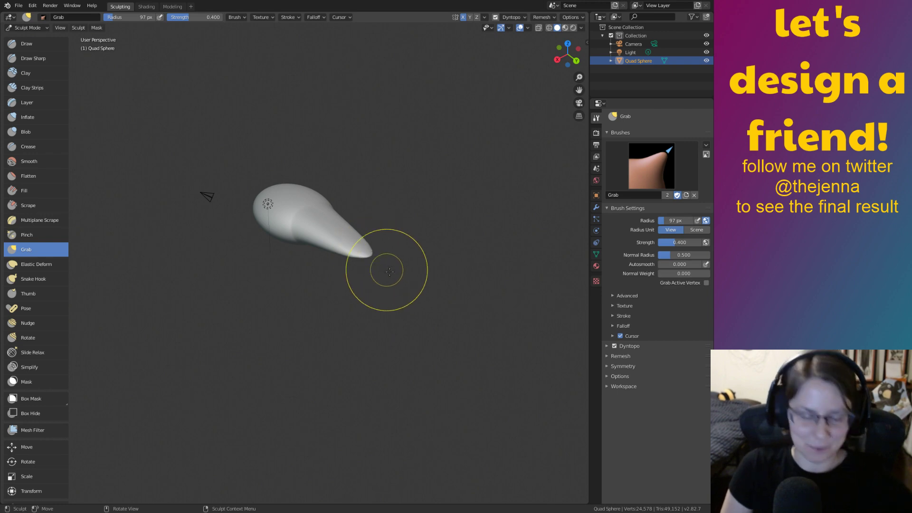
# Flare the tail end and pull the head's right side outward with the Grab brush.
pyautogui.keyDown('shift'); pyautogui.moveTo(343, 270); pyautogui.dragTo(351, 326, button='middle'); pyautogui.keyUp('shift')
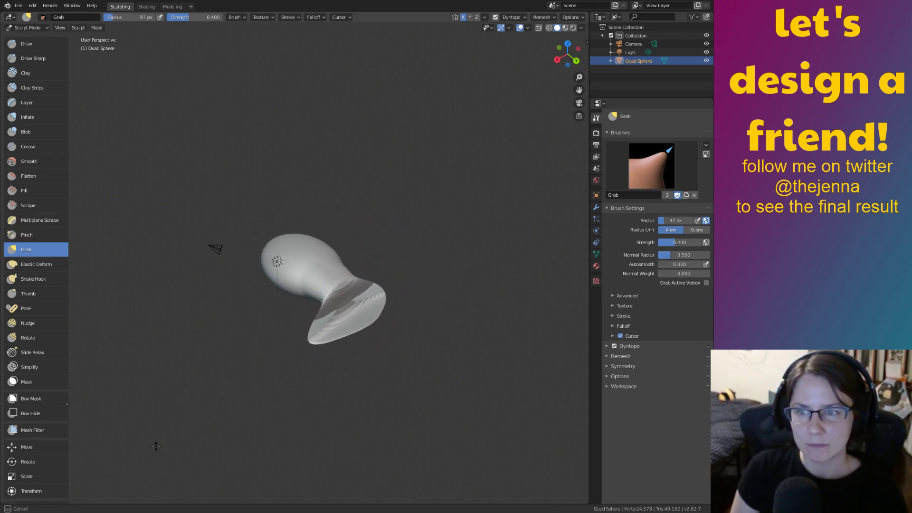
pyautogui.moveTo(428, 309)
pyautogui.mouseDown(button='middle')
pyautogui.moveTo(372, 254)
pyautogui.moveTo(415, 301)
pyautogui.moveTo(358, 262)
pyautogui.moveTo(340, 266)
pyautogui.moveTo(398, 362)
pyautogui.mouseUp(button='middle')
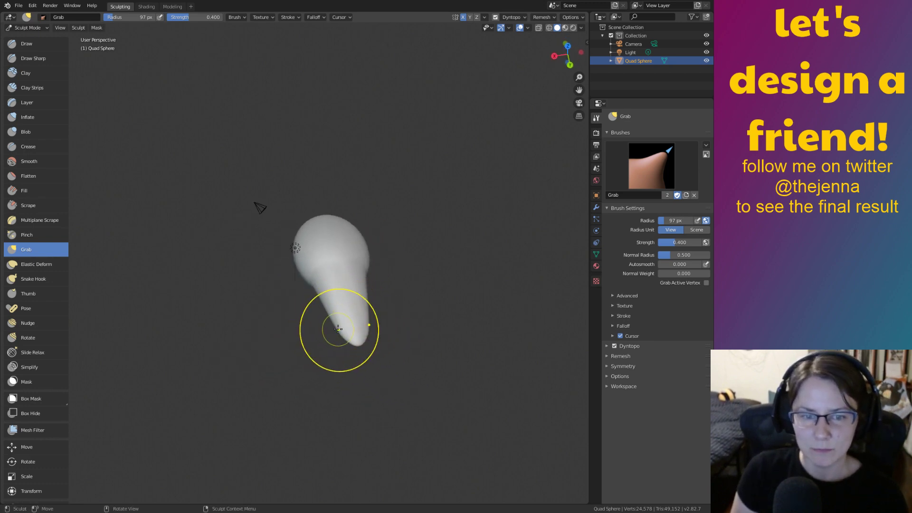
pyautogui.moveTo(249, 373)
pyautogui.mouseDown(button='middle')
pyautogui.moveTo(285, 342)
pyautogui.moveTo(310, 363)
pyautogui.moveTo(281, 310)
pyautogui.moveTo(376, 417)
pyautogui.moveTo(360, 323)
pyautogui.mouseUp(button='middle')
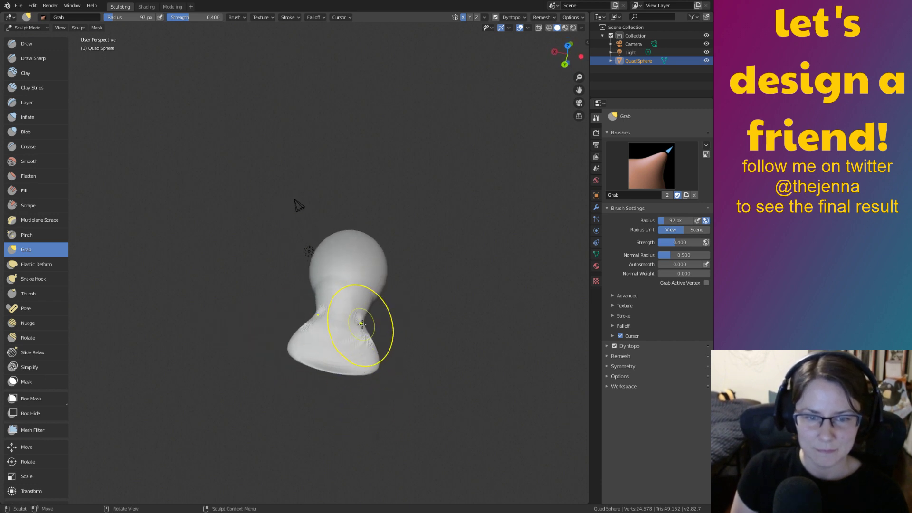
pyautogui.moveTo(374, 288); pyautogui.dragTo(406, 290)
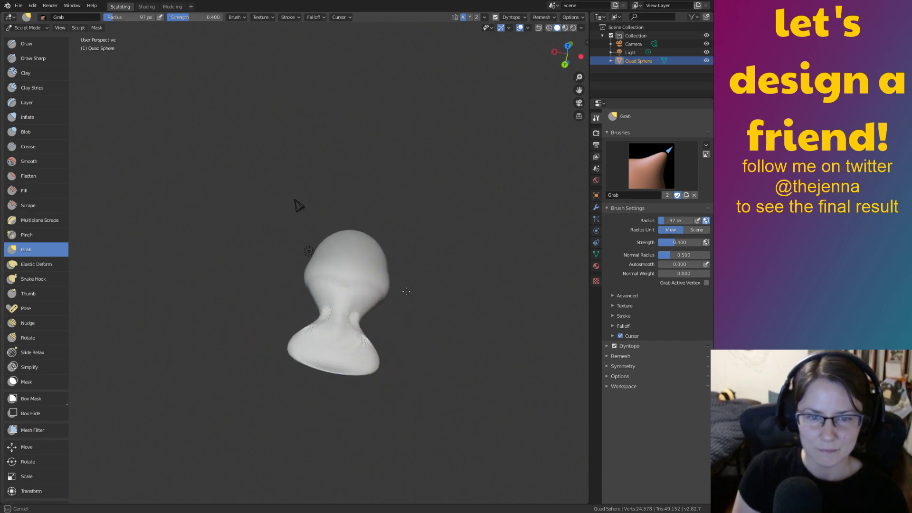
pyautogui.moveTo(395, 295); pyautogui.dragTo(400, 330, button='middle')
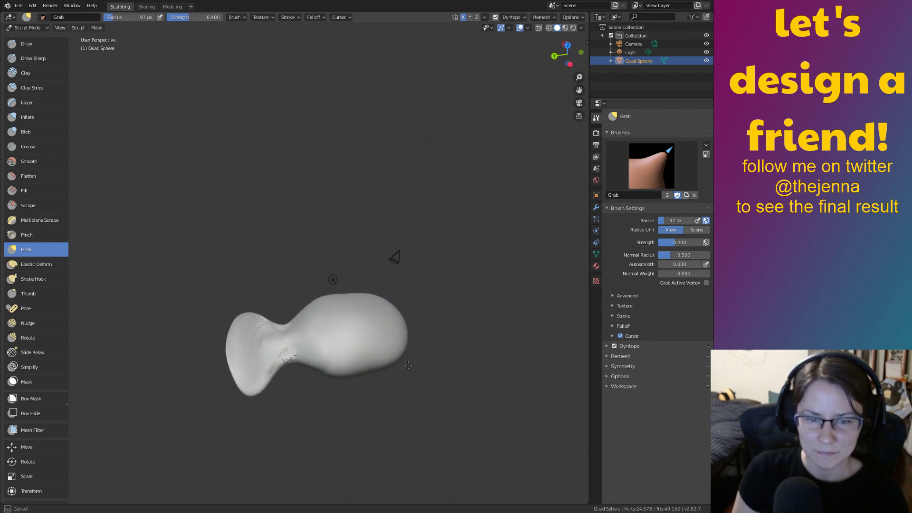
pyautogui.moveTo(558, 498)
pyautogui.mouseDown(button='middle')
pyautogui.moveTo(409, 271)
pyautogui.moveTo(437, 358)
pyautogui.mouseUp(button='middle')
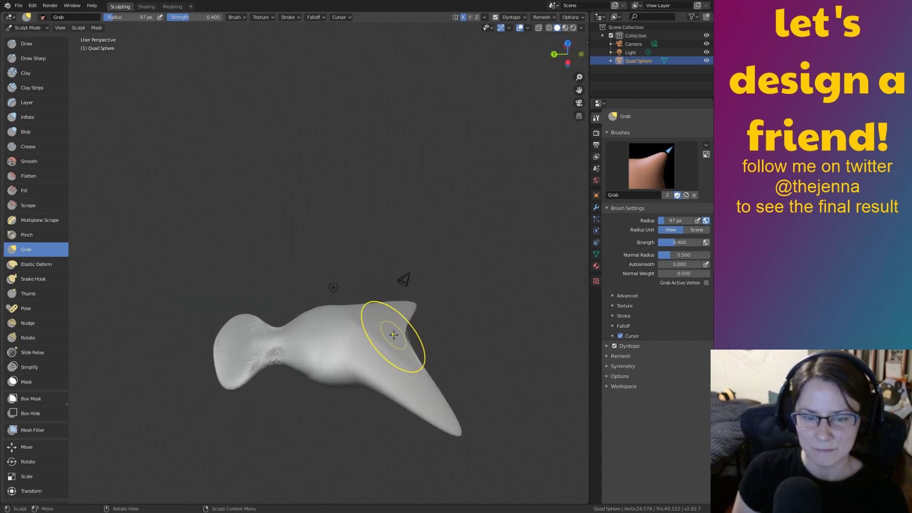
# Switch to the Smooth brush and smooth part of the sculpt's surface.
pyautogui.press('s')
pyautogui.moveTo(397, 340); pyautogui.dragTo(390, 336)
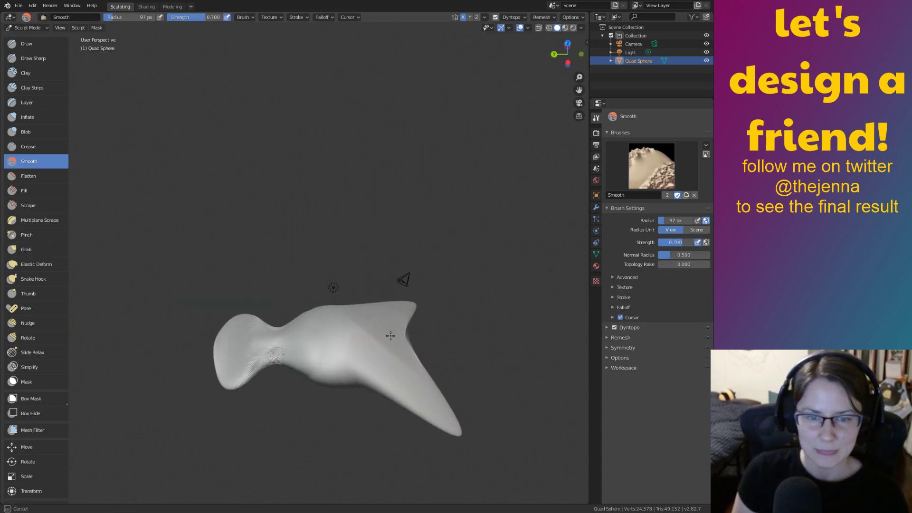
pyautogui.moveTo(491, 277); pyautogui.dragTo(412, 243, button='middle')
# Undo the horns and the long pointed tail, leaving the plain oval body.
pyautogui.hotkey('ctrl', 'z')
pyautogui.moveTo(410, 340)
pyautogui.mouseDown(button='middle')
pyautogui.moveTo(427, 304)
pyautogui.moveTo(463, 318)
pyautogui.mouseUp(button='middle')
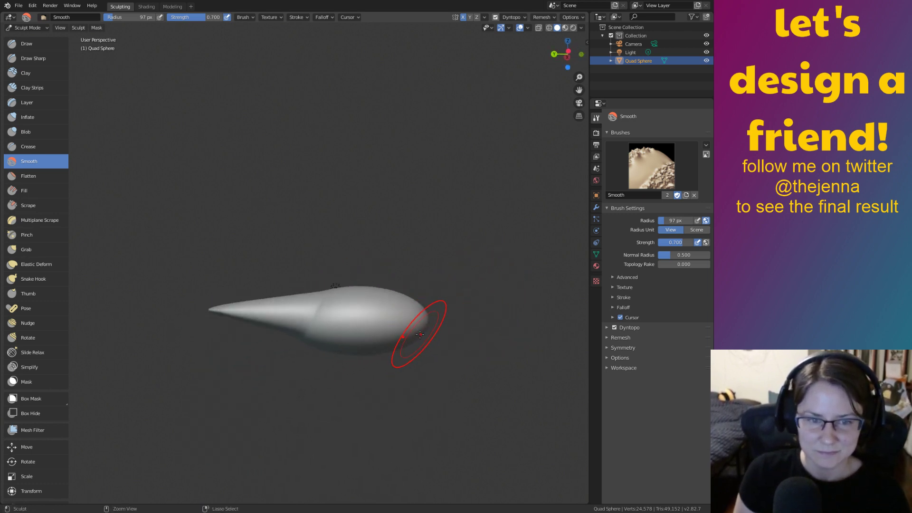
pyautogui.hotkey('ctrl', 'z')
pyautogui.moveTo(426, 339)
pyautogui.mouseDown(button='middle')
pyautogui.moveTo(506, 333)
pyautogui.moveTo(428, 343)
pyautogui.moveTo(420, 368)
pyautogui.moveTo(412, 355)
pyautogui.moveTo(174, 309)
pyautogui.mouseUp(button='middle')
# Pick the Snake Hook brush and try two strands from the oval's side, undoing each.
pyautogui.click(43, 279)
pyautogui.moveTo(315, 315)
pyautogui.mouseDown(button='middle')
pyautogui.moveTo(312, 363)
pyautogui.moveTo(308, 340)
pyautogui.mouseUp(button='middle')
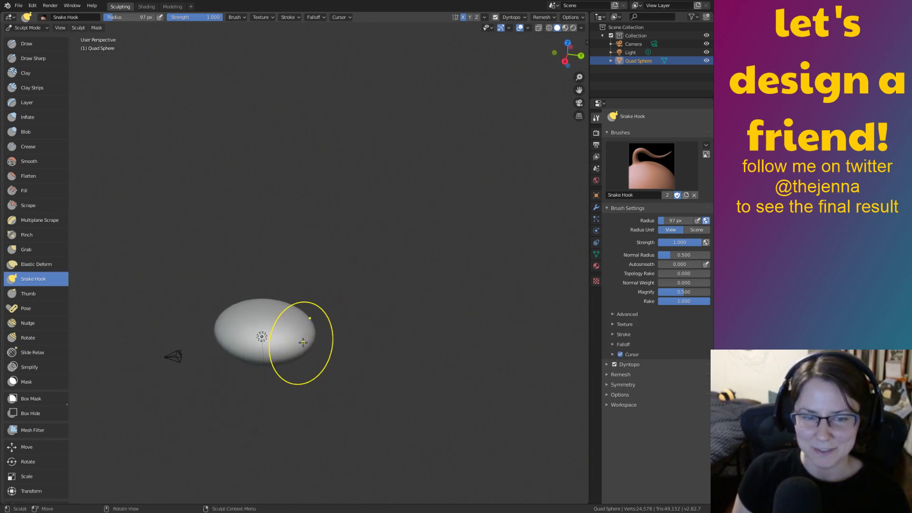
pyautogui.moveTo(302, 340); pyautogui.dragTo(323, 333)
pyautogui.moveTo(406, 336); pyautogui.dragTo(414, 338)
pyautogui.hotkey('ctrl', 'z')
pyautogui.moveTo(465, 403)
pyautogui.keyDown('shift'); pyautogui.mouseDown(button='middle')
pyautogui.moveTo(435, 390)
pyautogui.moveTo(439, 377)
pyautogui.moveTo(332, 321)
pyautogui.moveTo(365, 223)
pyautogui.mouseUp(button='middle'); pyautogui.keyUp('shift')
pyautogui.moveTo(403, 271); pyautogui.dragTo(384, 306, button='middle')
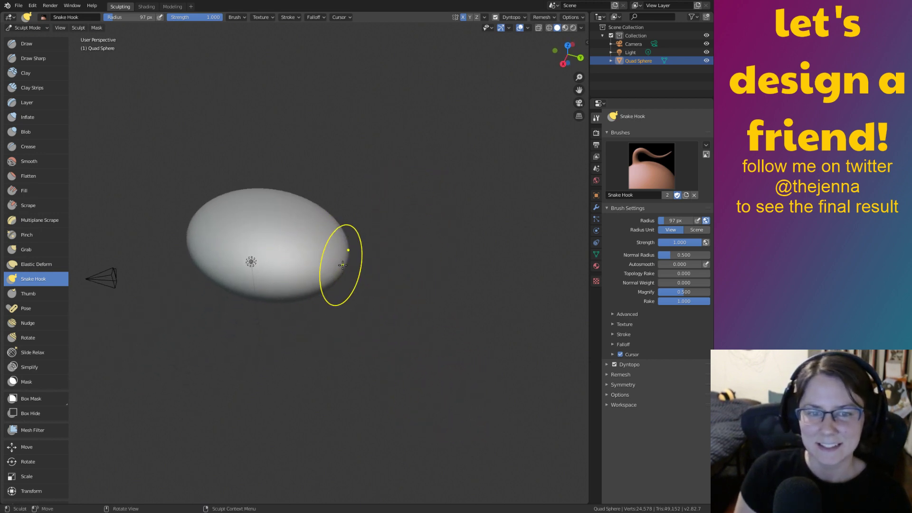
pyautogui.moveTo(334, 265); pyautogui.dragTo(408, 272)
pyautogui.hotkey('ctrl', 'z')
# Try two more Snake Hook strands from the oval's right side, undoing each.
pyautogui.moveTo(451, 364)
pyautogui.keyDown('shift'); pyautogui.mouseDown(button='middle')
pyautogui.moveTo(431, 342)
pyautogui.moveTo(447, 376)
pyautogui.moveTo(393, 318)
pyautogui.mouseUp(button='middle'); pyautogui.keyUp('shift')
pyautogui.moveTo(388, 315); pyautogui.dragTo(386, 324, button='middle')
pyautogui.moveTo(335, 246); pyautogui.dragTo(371, 265)
pyautogui.hotkey('ctrl', 'z')
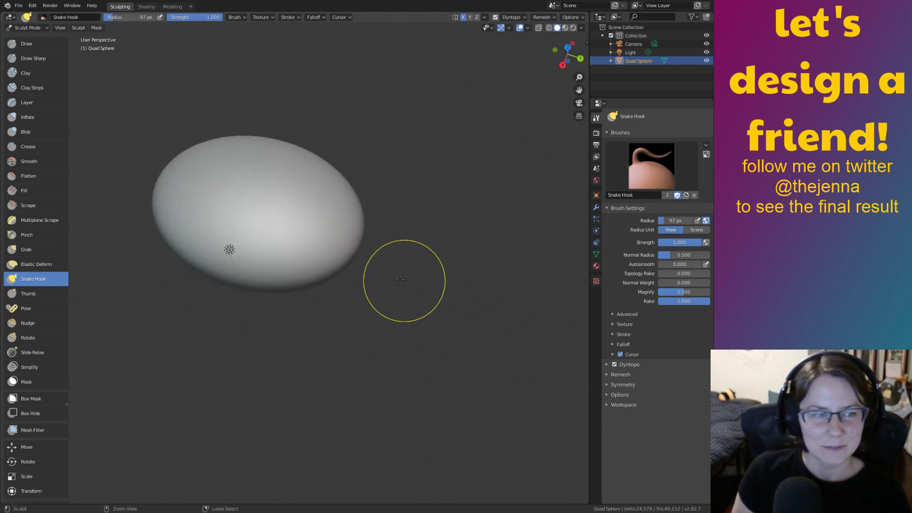
pyautogui.keyDown('ctrl'); pyautogui.moveTo(417, 289); pyautogui.dragTo(517, 423, button='middle'); pyautogui.keyUp('ctrl')
pyautogui.moveTo(425, 326)
pyautogui.mouseDown(button='middle')
pyautogui.moveTo(394, 306)
pyautogui.moveTo(438, 372)
pyautogui.mouseUp(button='middle')
pyautogui.moveTo(333, 256); pyautogui.dragTo(338, 267)
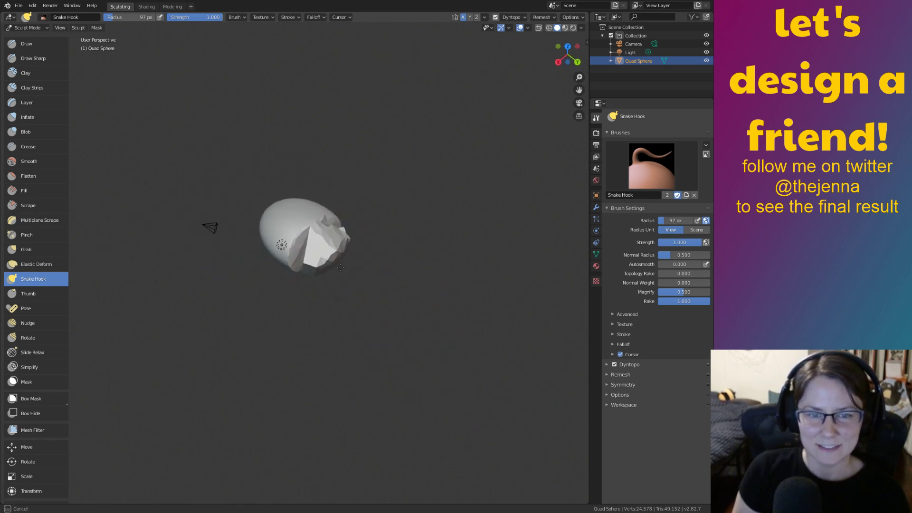
pyautogui.hotkey('ctrl', 'z')
# With the Grab brush, pull a tail out of the oval, undoing an accidental bent tip.
pyautogui.click(26, 250)
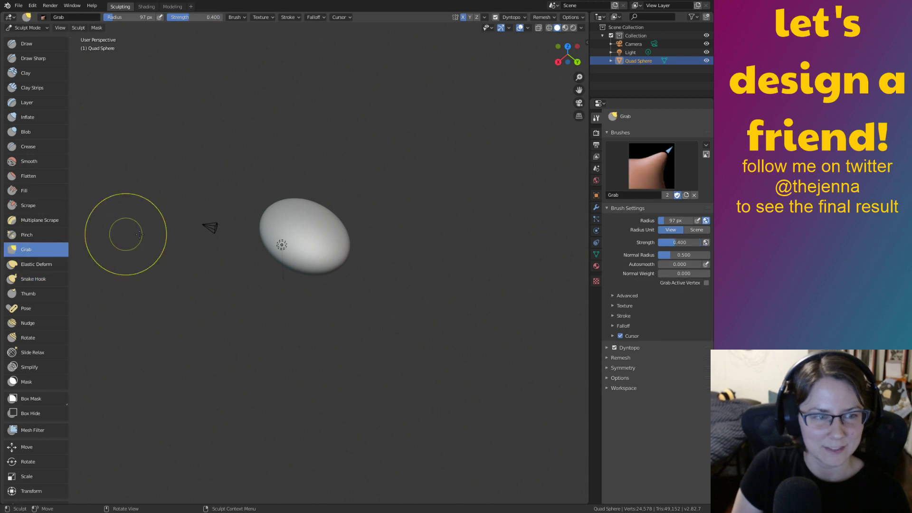
pyautogui.moveTo(346, 260)
pyautogui.mouseDown()
pyautogui.moveTo(359, 287)
pyautogui.moveTo(458, 351)
pyautogui.mouseUp()
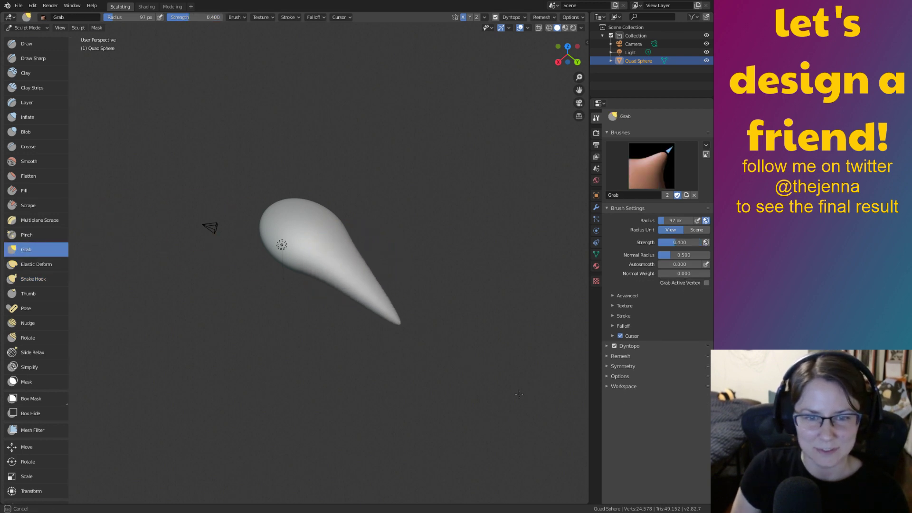
pyautogui.moveTo(568, 419)
pyautogui.mouseDown(button='middle')
pyautogui.moveTo(495, 302)
pyautogui.moveTo(495, 312)
pyautogui.mouseUp(button='middle')
pyautogui.moveTo(444, 392); pyautogui.dragTo(442, 390)
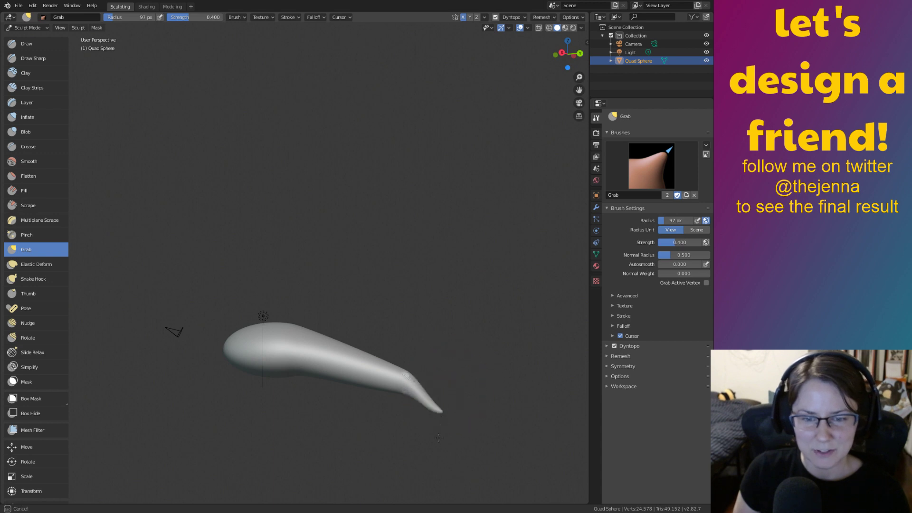
pyautogui.hotkey('ctrl', 'z')
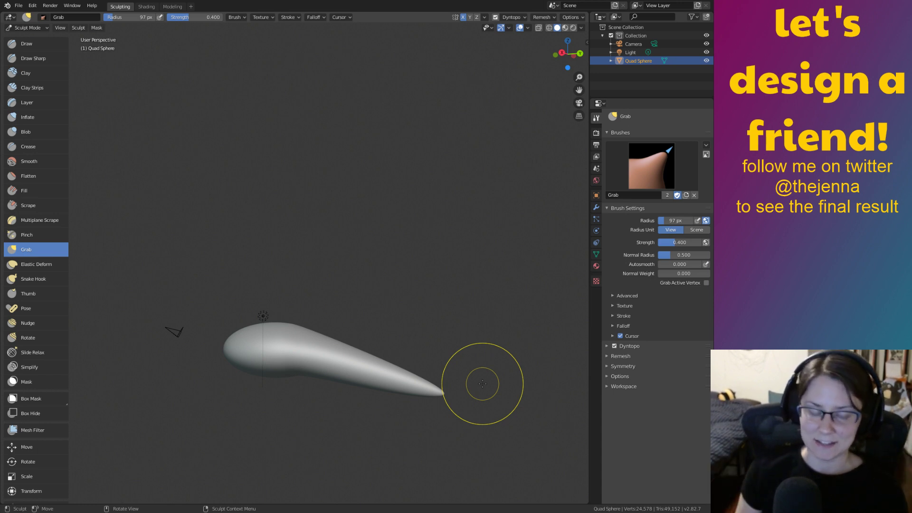
# Pinch the neck inward from both sides so the round end becomes a bulb.
pyautogui.moveTo(319, 350)
pyautogui.mouseDown(button='middle')
pyautogui.moveTo(284, 423)
pyautogui.moveTo(297, 404)
pyautogui.mouseUp(button='middle')
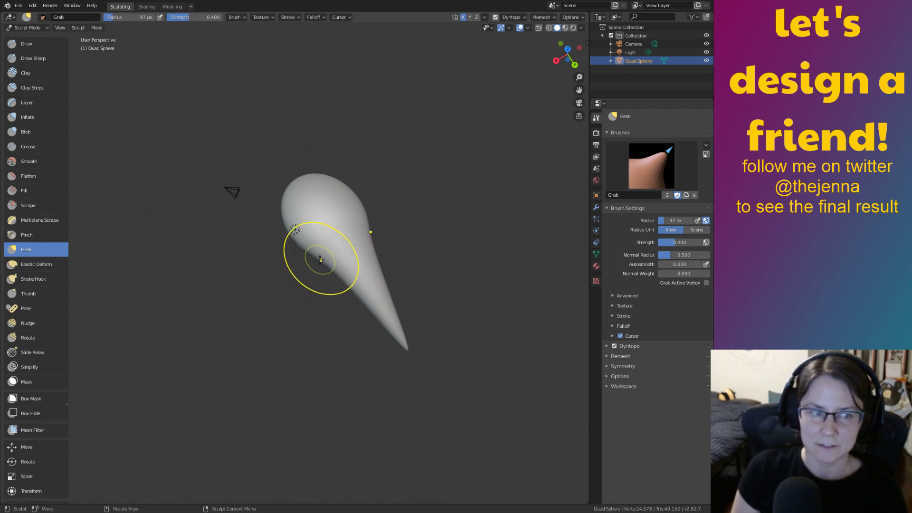
pyautogui.moveTo(323, 262)
pyautogui.mouseDown()
pyautogui.moveTo(349, 252)
pyautogui.moveTo(365, 265)
pyautogui.mouseUp()
pyautogui.moveTo(367, 265); pyautogui.dragTo(358, 301, button='middle')
pyautogui.moveTo(320, 305)
pyautogui.mouseDown()
pyautogui.moveTo(315, 322)
pyautogui.moveTo(346, 323)
pyautogui.mouseUp()
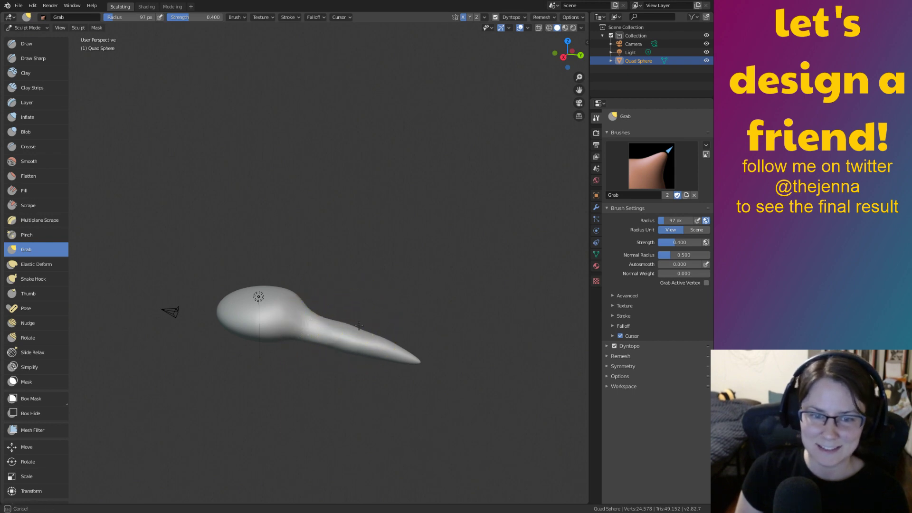
pyautogui.moveTo(366, 350); pyautogui.dragTo(349, 389, button='middle')
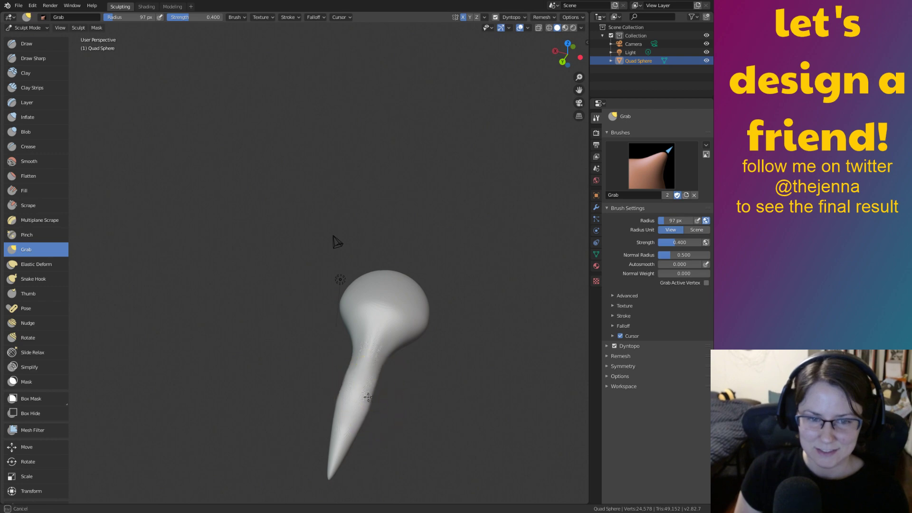
pyautogui.moveTo(384, 397)
pyautogui.mouseDown(button='middle')
pyautogui.moveTo(358, 320)
pyautogui.moveTo(438, 371)
pyautogui.moveTo(442, 342)
pyautogui.moveTo(413, 350)
pyautogui.mouseUp(button='middle')
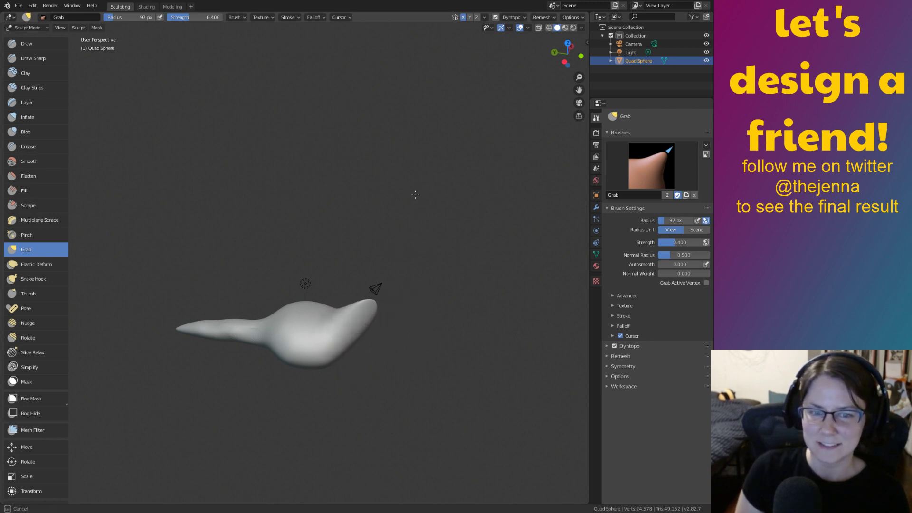
# Drag the short pointed tip outward into a long stalk angled up from the body.
pyautogui.moveTo(420, 208)
pyautogui.mouseDown(button='middle')
pyautogui.moveTo(340, 309)
pyautogui.moveTo(376, 333)
pyautogui.moveTo(472, 362)
pyautogui.mouseUp(button='middle')
pyautogui.moveTo(463, 314)
pyautogui.keyDown('shift'); pyautogui.mouseDown(button='middle')
pyautogui.moveTo(460, 373)
pyautogui.moveTo(444, 307)
pyautogui.mouseUp(button='middle'); pyautogui.keyUp('shift')
pyautogui.moveTo(438, 298); pyautogui.dragTo(436, 279)
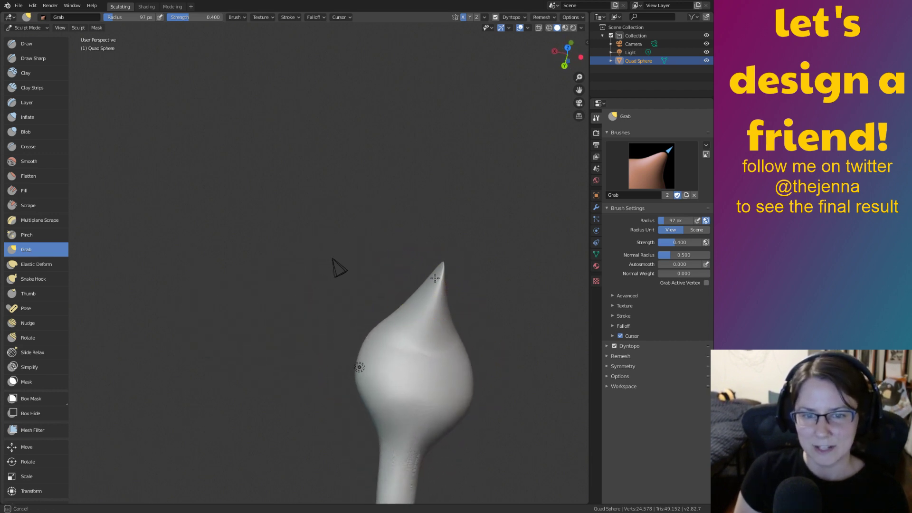
pyautogui.moveTo(396, 142); pyautogui.dragTo(415, 212)
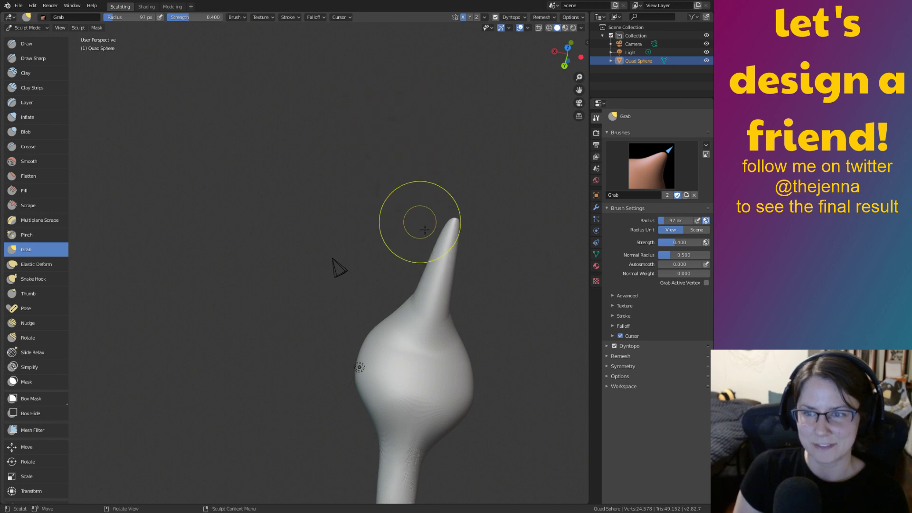
pyautogui.moveTo(443, 326)
pyautogui.mouseDown(button='middle')
pyautogui.moveTo(383, 275)
pyautogui.moveTo(372, 301)
pyautogui.moveTo(423, 301)
pyautogui.mouseUp(button='middle')
pyautogui.moveTo(423, 301); pyautogui.dragTo(403, 322)
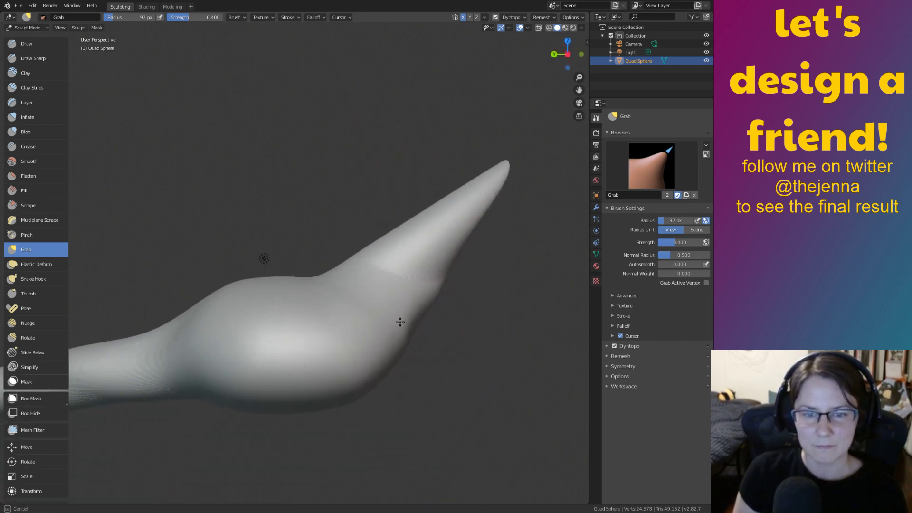
pyautogui.moveTo(443, 354); pyautogui.dragTo(362, 315, button='middle')
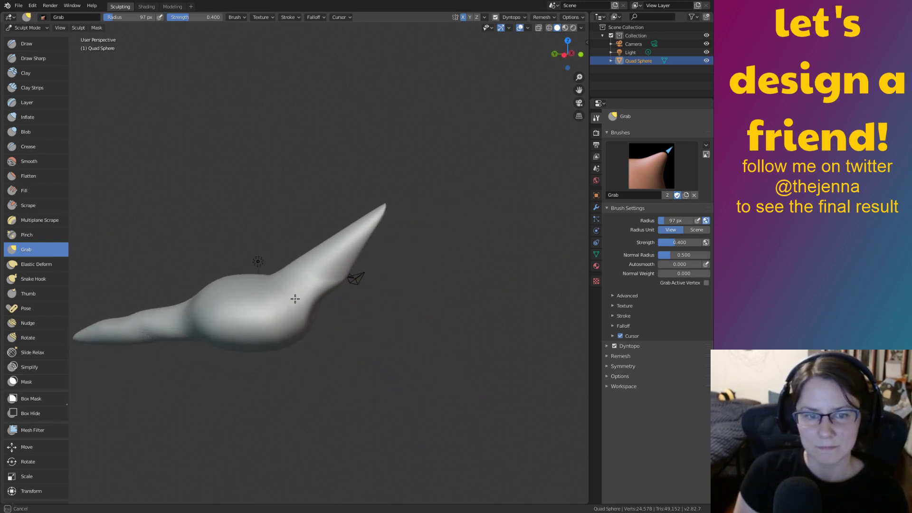
pyautogui.moveTo(299, 303); pyautogui.dragTo(291, 297)
# Tighten the underside of the stalk's base where it joins the rounded body.
pyautogui.moveTo(342, 280)
pyautogui.mouseDown()
pyautogui.moveTo(328, 264)
pyautogui.moveTo(315, 288)
pyautogui.mouseUp()
pyautogui.moveTo(315, 288); pyautogui.dragTo(320, 313, button='middle')
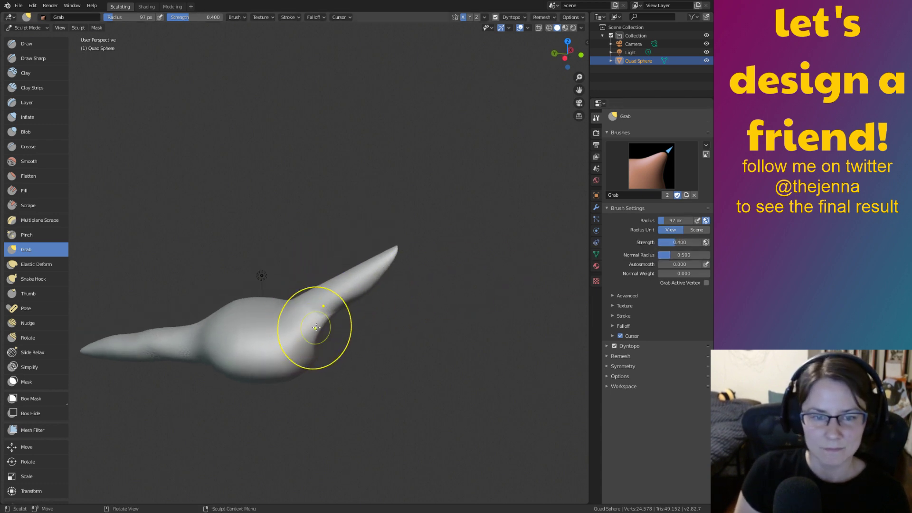
pyautogui.moveTo(313, 329)
pyautogui.mouseDown(button='middle')
pyautogui.moveTo(323, 313)
pyautogui.moveTo(314, 300)
pyautogui.mouseUp(button='middle')
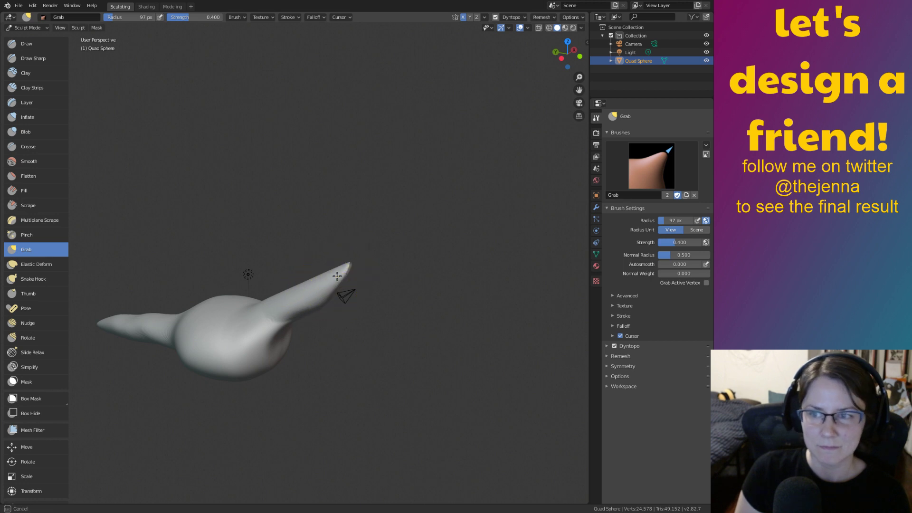
pyautogui.moveTo(330, 261)
pyautogui.mouseDown(button='middle')
pyautogui.moveTo(252, 268)
pyautogui.moveTo(291, 272)
pyautogui.moveTo(287, 283)
pyautogui.mouseUp(button='middle')
pyautogui.moveTo(412, 334)
pyautogui.mouseDown(button='middle')
pyautogui.moveTo(434, 328)
pyautogui.moveTo(467, 359)
pyautogui.mouseUp(button='middle')
pyautogui.moveTo(467, 359)
pyautogui.keyDown('ctrl'); pyautogui.mouseDown(button='middle')
pyautogui.moveTo(399, 291)
pyautogui.moveTo(364, 293)
pyautogui.moveTo(469, 299)
pyautogui.mouseUp(button='middle'); pyautogui.keyUp('ctrl')
pyautogui.moveTo(377, 295)
pyautogui.mouseDown(button='middle')
pyautogui.moveTo(427, 295)
pyautogui.moveTo(425, 311)
pyautogui.moveTo(391, 282)
pyautogui.mouseUp(button='middle')
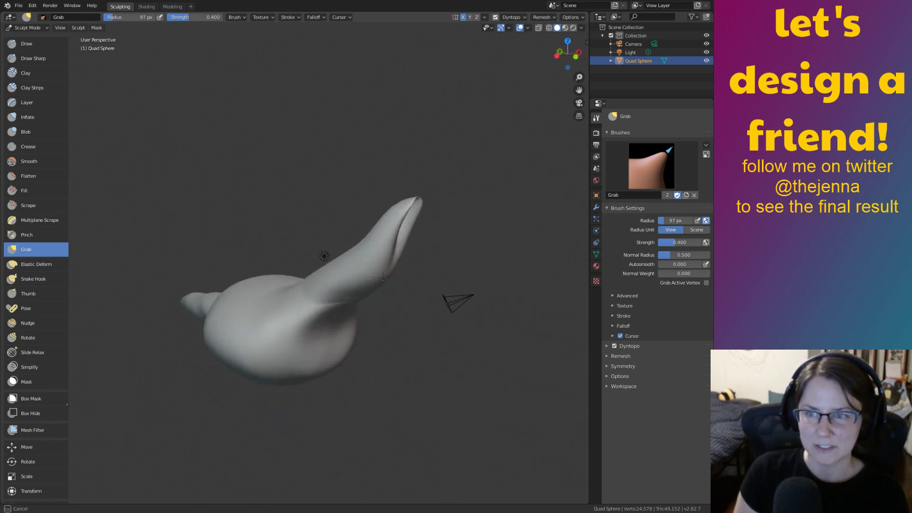
pyautogui.moveTo(327, 305); pyautogui.dragTo(309, 315)
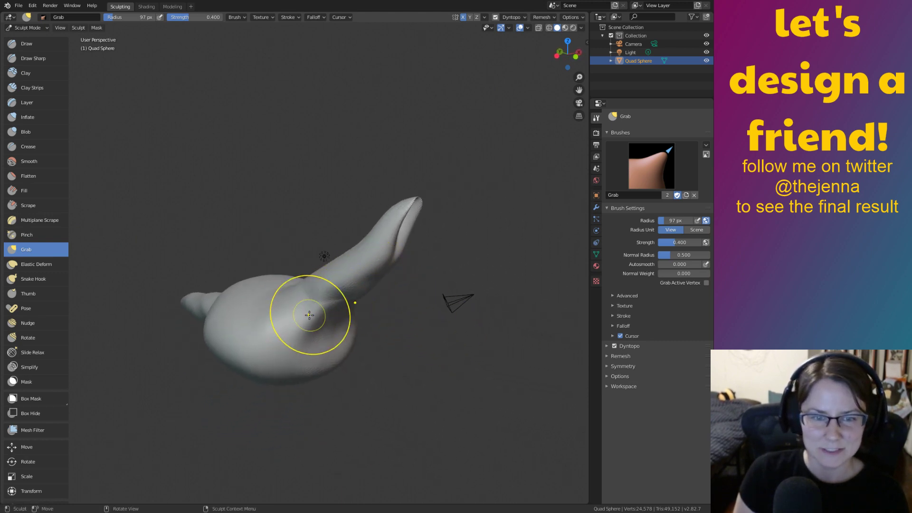
pyautogui.moveTo(318, 319); pyautogui.dragTo(291, 361, button='middle')
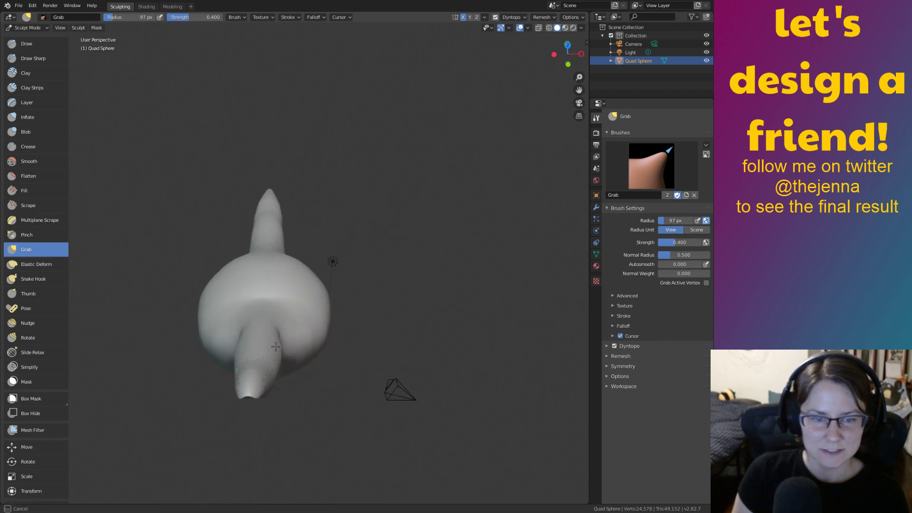
pyautogui.moveTo(275, 385)
pyautogui.mouseDown(button='middle')
pyautogui.moveTo(297, 305)
pyautogui.moveTo(309, 316)
pyautogui.moveTo(326, 284)
pyautogui.moveTo(311, 285)
pyautogui.mouseUp(button='middle')
# Return to the Grab brush and enlarge its radius to 406 px to cover the stalk.
pyautogui.hotkey('shift', 's')
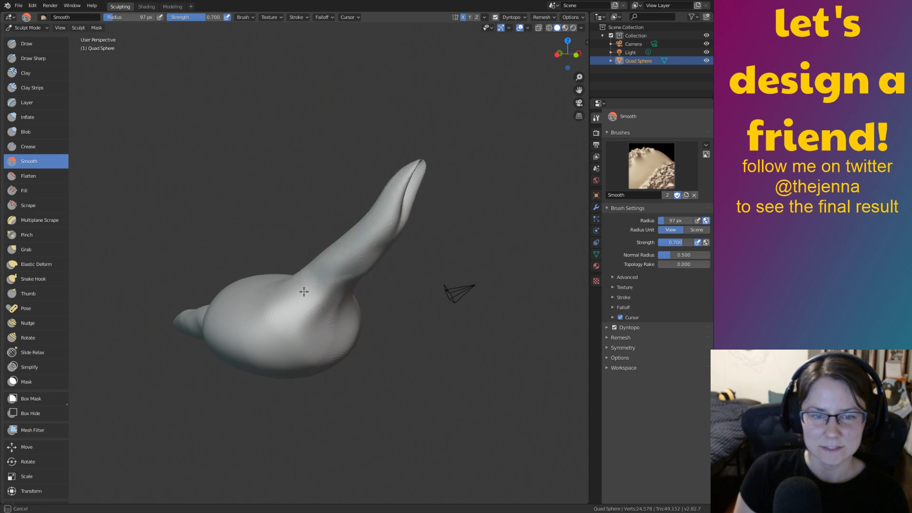
pyautogui.moveTo(321, 326)
pyautogui.mouseDown(button='middle')
pyautogui.moveTo(415, 390)
pyautogui.moveTo(433, 370)
pyautogui.mouseUp(button='middle')
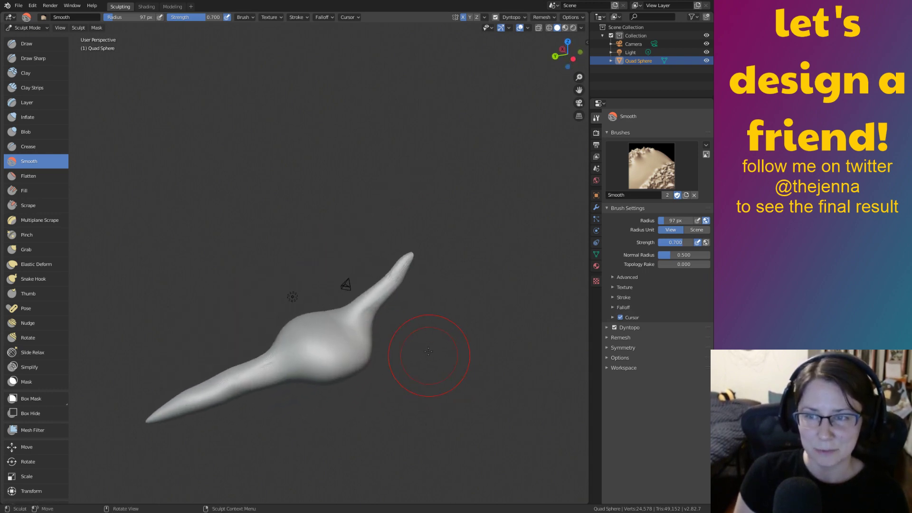
pyautogui.press('g')
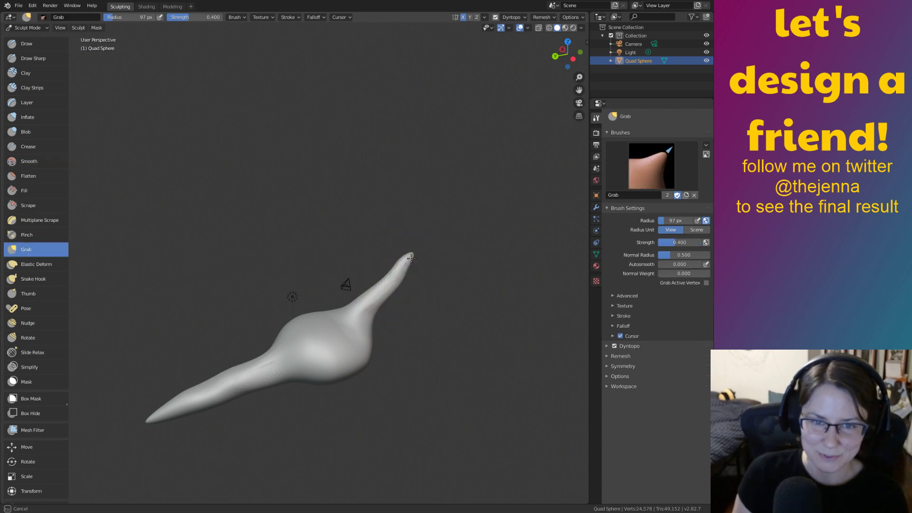
pyautogui.moveTo(443, 249); pyautogui.dragTo(366, 227, button='middle')
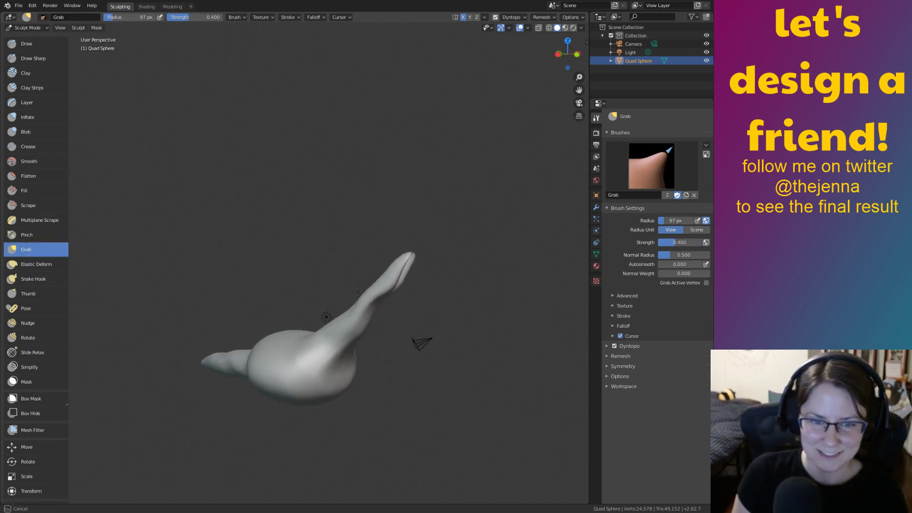
pyautogui.moveTo(475, 380)
pyautogui.keyDown('ctrl'); pyautogui.mouseDown(button='middle')
pyautogui.moveTo(386, 290)
pyautogui.moveTo(412, 338)
pyautogui.moveTo(425, 316)
pyautogui.mouseUp(button='middle'); pyautogui.keyUp('ctrl')
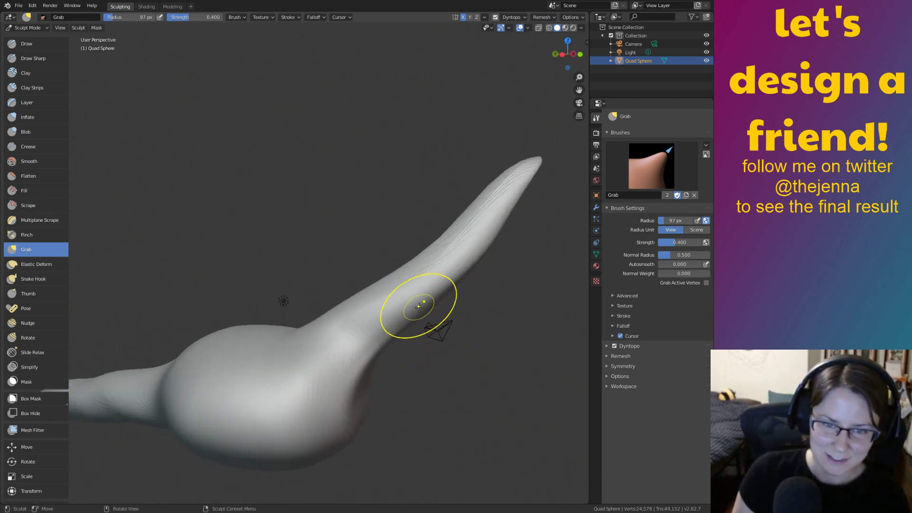
pyautogui.press(']')
pyautogui.press(']')
pyautogui.press(']')
pyautogui.press(']')
pyautogui.press(']')
pyautogui.press(']')
pyautogui.press(']')
pyautogui.press(']')
pyautogui.press(']')
pyautogui.press(']')
pyautogui.press(']')
pyautogui.moveTo(437, 292); pyautogui.dragTo(409, 283)
# Set Grab strength to 0.781 and bend the stalk's middle over with its top curling upward.
pyautogui.rightClick(407, 283)
pyautogui.moveTo(343, 293)
pyautogui.mouseDown()
pyautogui.moveTo(413, 279)
pyautogui.moveTo(385, 260)
pyautogui.mouseUp()
pyautogui.moveTo(475, 227); pyautogui.dragTo(453, 173)
pyautogui.moveTo(467, 211)
pyautogui.mouseDown(button='middle')
pyautogui.moveTo(513, 224)
pyautogui.moveTo(498, 254)
pyautogui.moveTo(482, 257)
pyautogui.mouseUp(button='middle')
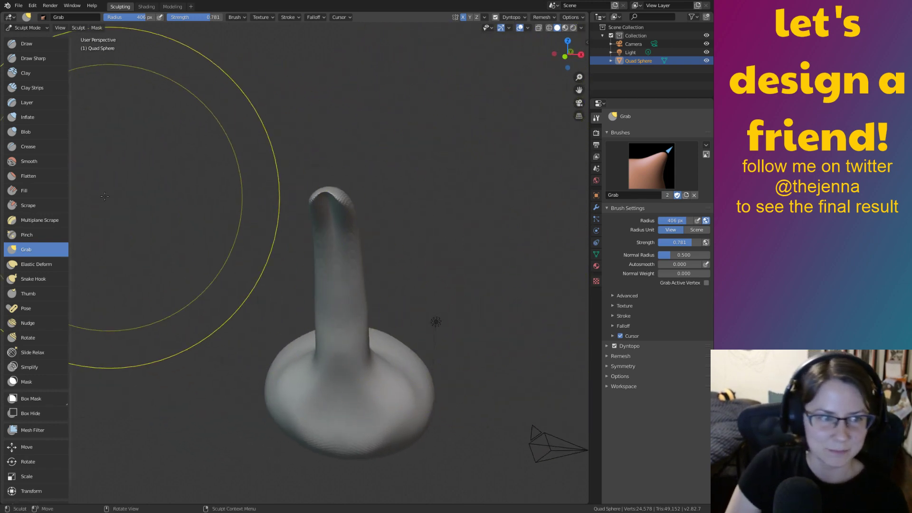
# Balloon the stalk's tip into a round knob-like head with the Inflate brush at 0.800 strength.
pyautogui.press('i')
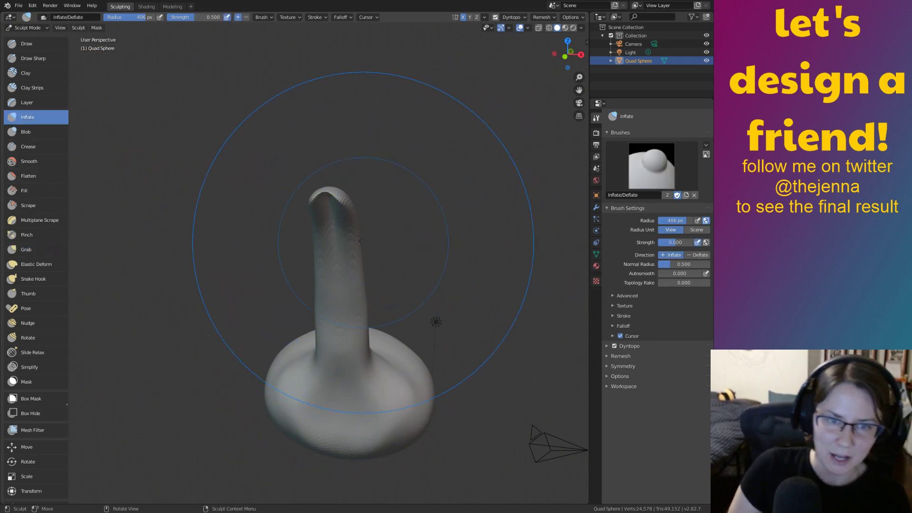
pyautogui.click(332, 219)
pyautogui.moveTo(331, 219)
pyautogui.mouseDown()
pyautogui.moveTo(339, 253)
pyautogui.moveTo(336, 222)
pyautogui.mouseUp()
pyautogui.moveTo(339, 304); pyautogui.dragTo(339, 313)
pyautogui.moveTo(331, 203)
pyautogui.mouseDown()
pyautogui.moveTo(337, 220)
pyautogui.moveTo(319, 233)
pyautogui.moveTo(337, 217)
pyautogui.moveTo(326, 218)
pyautogui.moveTo(335, 248)
pyautogui.moveTo(342, 232)
pyautogui.moveTo(387, 257)
pyautogui.mouseUp()
pyautogui.rightClick(300, 230)
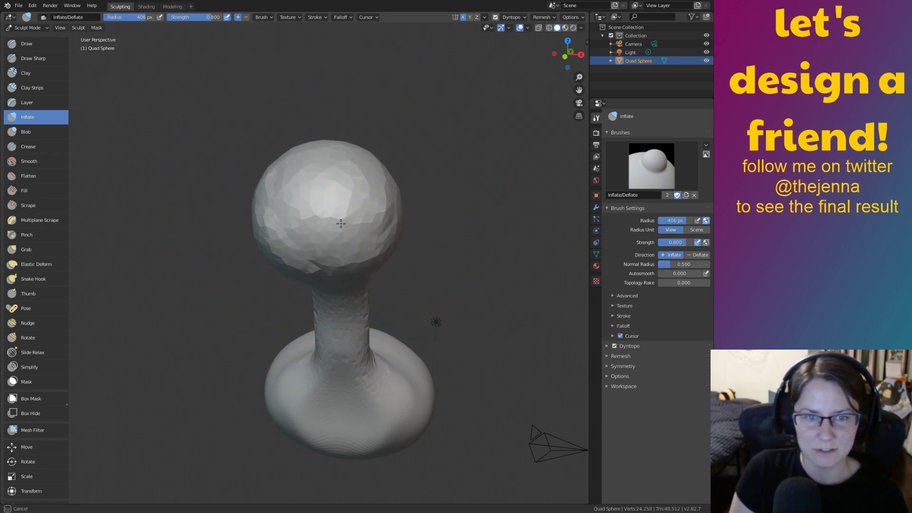
pyautogui.moveTo(387, 256)
pyautogui.mouseDown(button='middle')
pyautogui.moveTo(407, 194)
pyautogui.moveTo(407, 302)
pyautogui.mouseUp(button='middle')
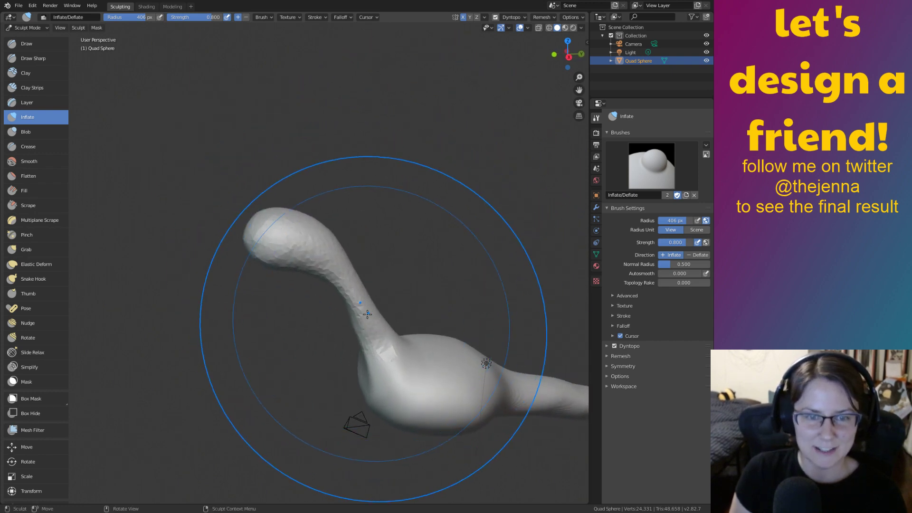
# Smooth the faceted head and upper neck using a Smooth brush shrunk to 111 px.
pyautogui.hotkey('shift', 's')
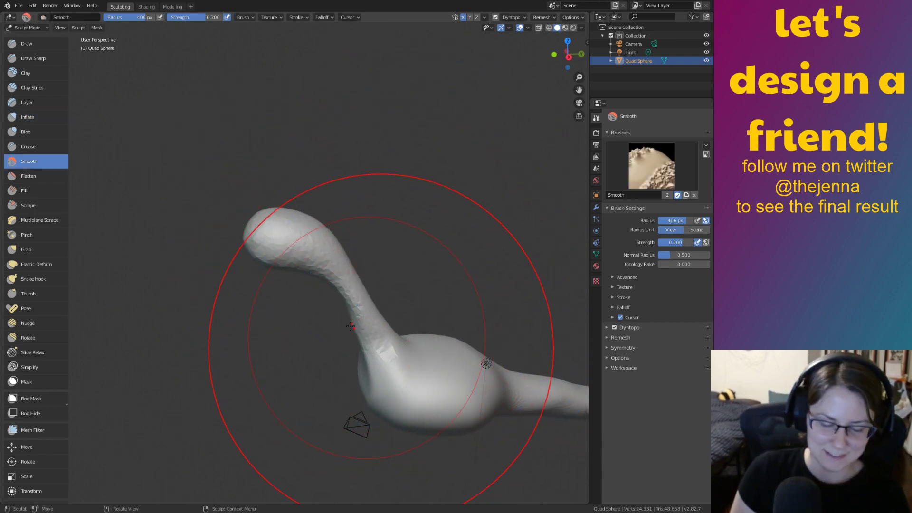
pyautogui.press('[')
pyautogui.press('[')
pyautogui.press('[')
pyautogui.press('[')
pyautogui.press('[')
pyautogui.press('[')
pyautogui.press('[')
pyautogui.press('[')
pyautogui.press('[')
pyautogui.press('[')
pyautogui.press('[')
pyautogui.press('[')
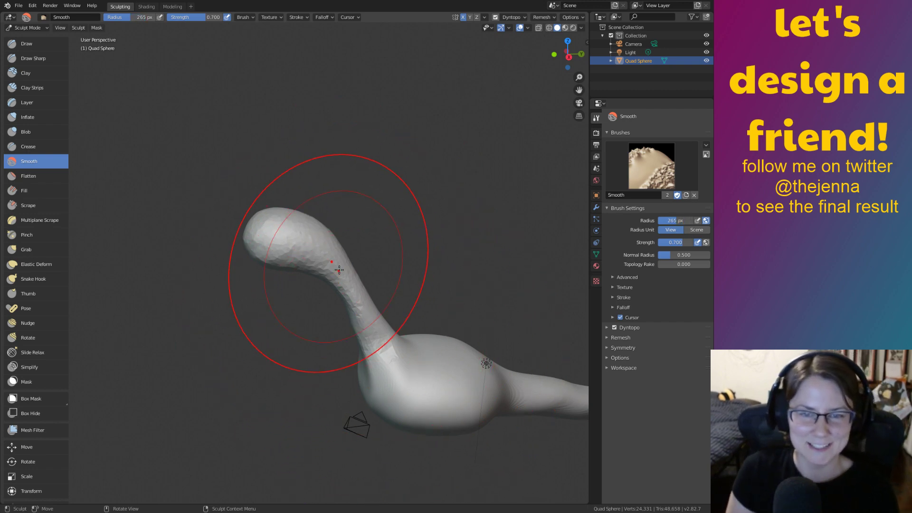
pyautogui.moveTo(329, 252); pyautogui.dragTo(468, 283, button='middle')
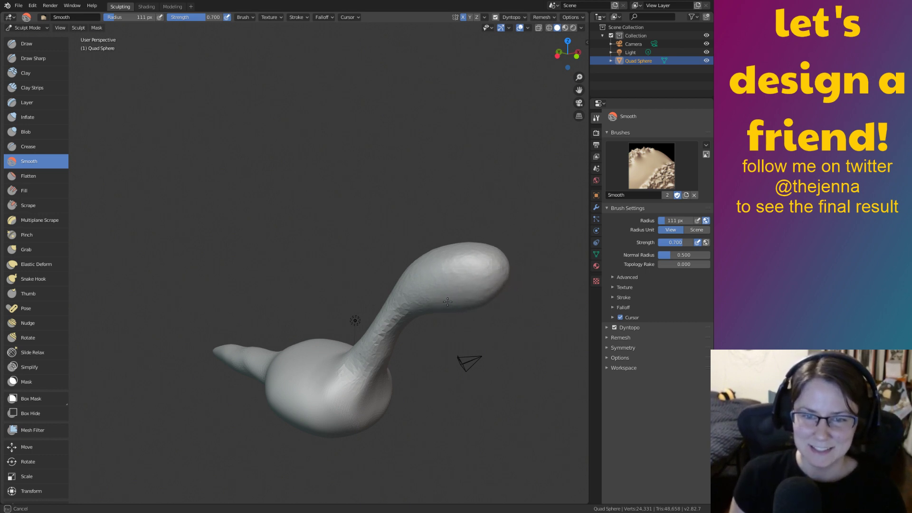
pyautogui.moveTo(434, 308); pyautogui.dragTo(319, 328, button='middle')
pyautogui.keyDown('shift'); pyautogui.moveTo(320, 333); pyautogui.dragTo(366, 280, button='middle'); pyautogui.keyUp('shift')
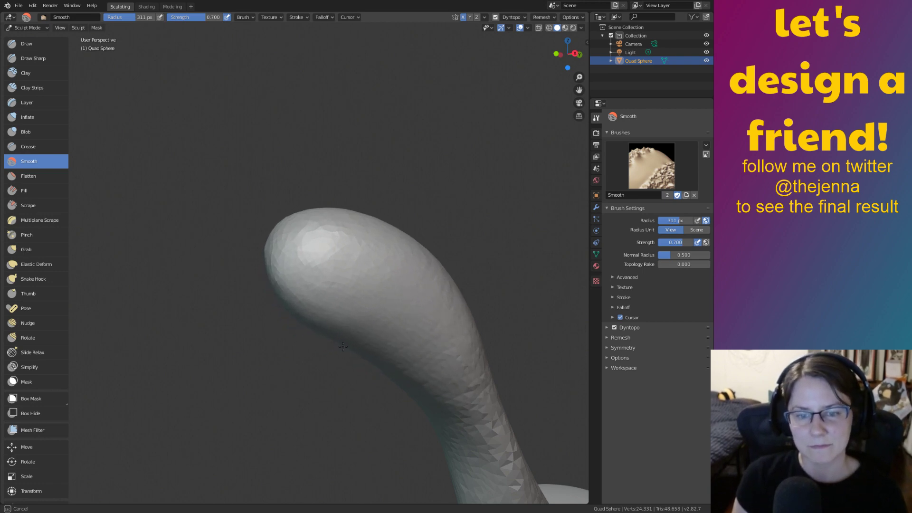
pyautogui.moveTo(315, 300); pyautogui.dragTo(423, 368, button='middle')
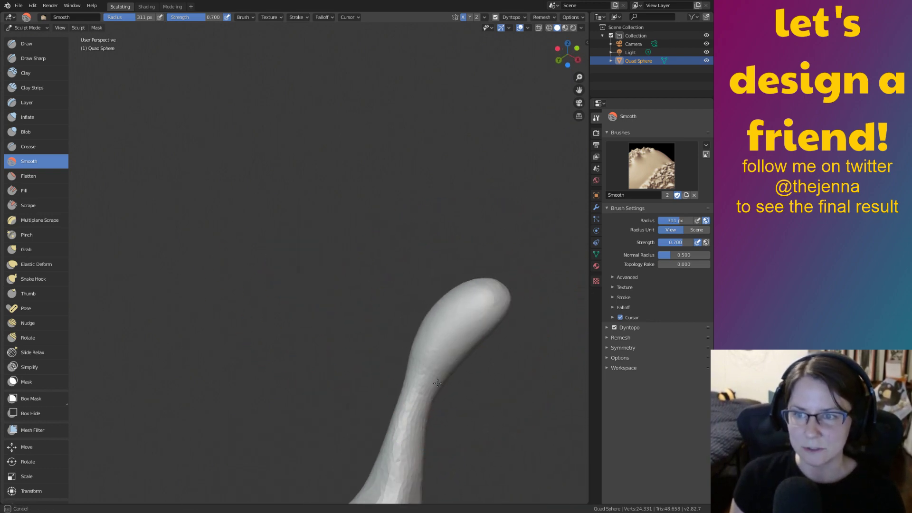
pyautogui.keyDown('shift'); pyautogui.moveTo(473, 351); pyautogui.dragTo(414, 351, button='middle'); pyautogui.keyUp('shift')
pyautogui.scroll(2, 465, 327)
pyautogui.keyDown('shift'); pyautogui.moveTo(458, 316); pyautogui.dragTo(399, 271, button='middle'); pyautogui.keyUp('shift')
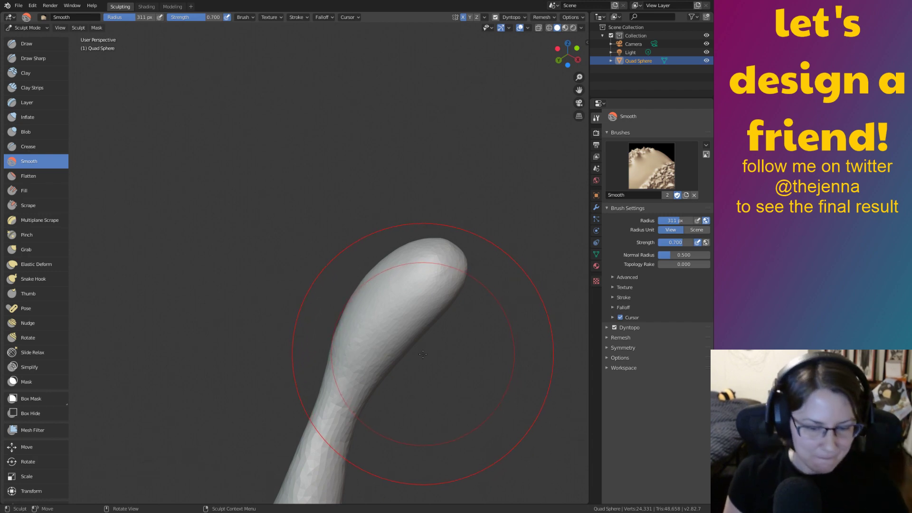
pyautogui.moveTo(396, 285); pyautogui.dragTo(393, 282)
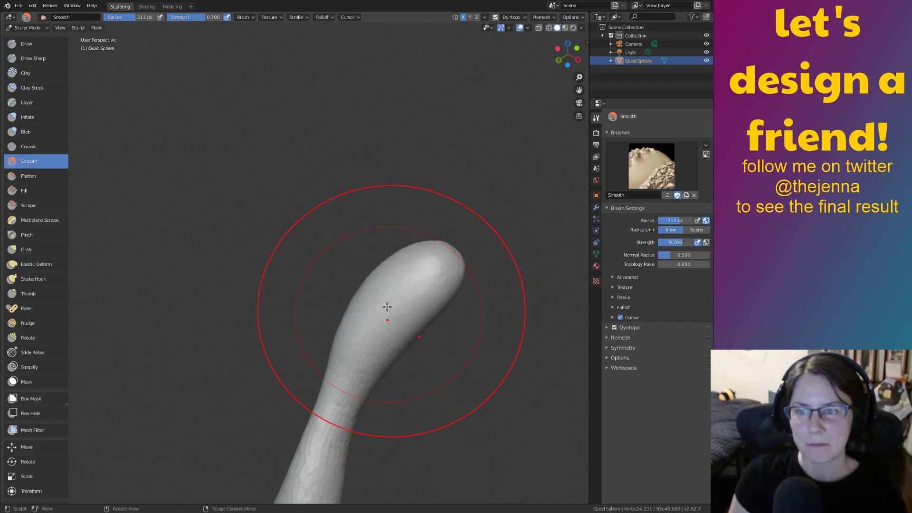
pyautogui.moveTo(401, 320)
pyautogui.mouseDown(button='middle')
pyautogui.moveTo(411, 342)
pyautogui.moveTo(386, 269)
pyautogui.mouseUp(button='middle')
# With Grab, pull the stalk's head up and to the right and push its bend down.
pyautogui.press('g')
pyautogui.moveTo(387, 260)
pyautogui.mouseDown()
pyautogui.moveTo(407, 253)
pyautogui.moveTo(475, 292)
pyautogui.moveTo(536, 301)
pyautogui.moveTo(577, 289)
pyautogui.mouseUp()
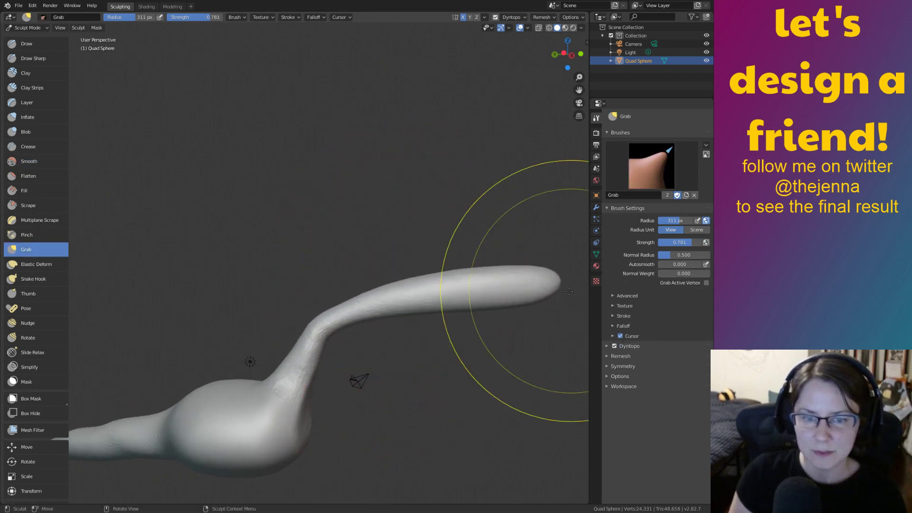
pyautogui.moveTo(432, 326); pyautogui.dragTo(492, 399, button='middle')
pyautogui.keyDown('shift'); pyautogui.moveTo(464, 319); pyautogui.dragTo(458, 380, button='middle'); pyautogui.keyUp('shift')
pyautogui.moveTo(452, 331)
pyautogui.mouseDown()
pyautogui.moveTo(489, 252)
pyautogui.moveTo(511, 240)
pyautogui.mouseUp()
pyautogui.moveTo(319, 368); pyautogui.dragTo(321, 386)
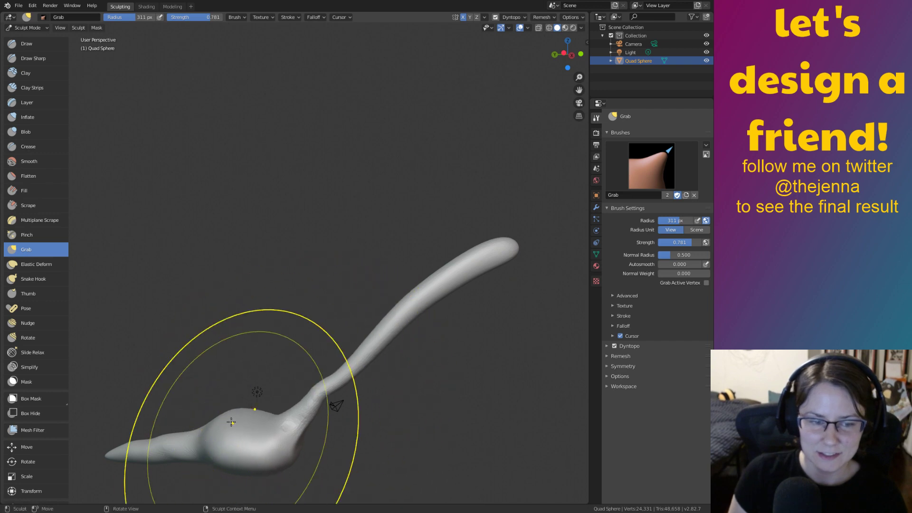
pyautogui.moveTo(494, 258)
pyautogui.mouseDown()
pyautogui.moveTo(548, 207)
pyautogui.moveTo(563, 204)
pyautogui.mouseUp()
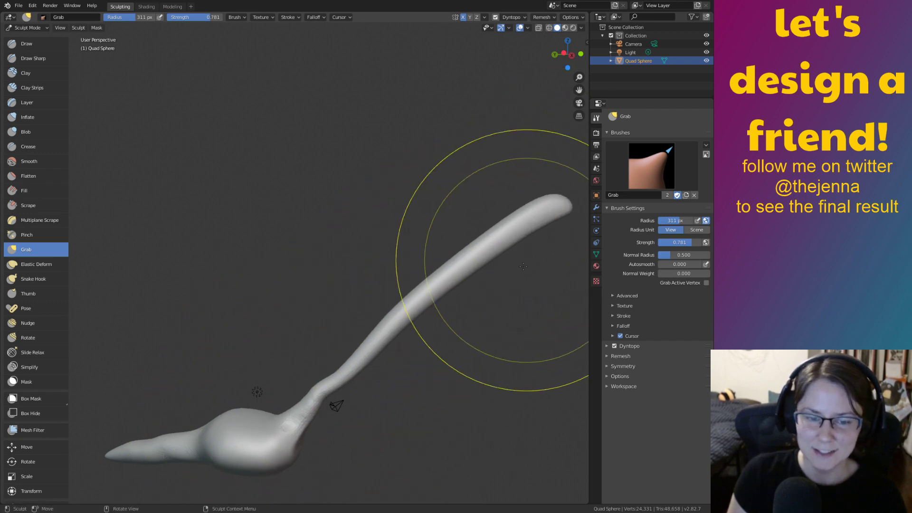
pyautogui.keyDown('shift'); pyautogui.moveTo(503, 287); pyautogui.dragTo(430, 276, button='middle'); pyautogui.keyUp('shift')
pyautogui.keyDown('ctrl'); pyautogui.moveTo(451, 308); pyautogui.dragTo(488, 350, button='middle'); pyautogui.keyUp('ctrl')
# Push the stalk tip back to shorten it and shrink the Grab radius to 173 px.
pyautogui.moveTo(429, 204); pyautogui.dragTo(429, 207)
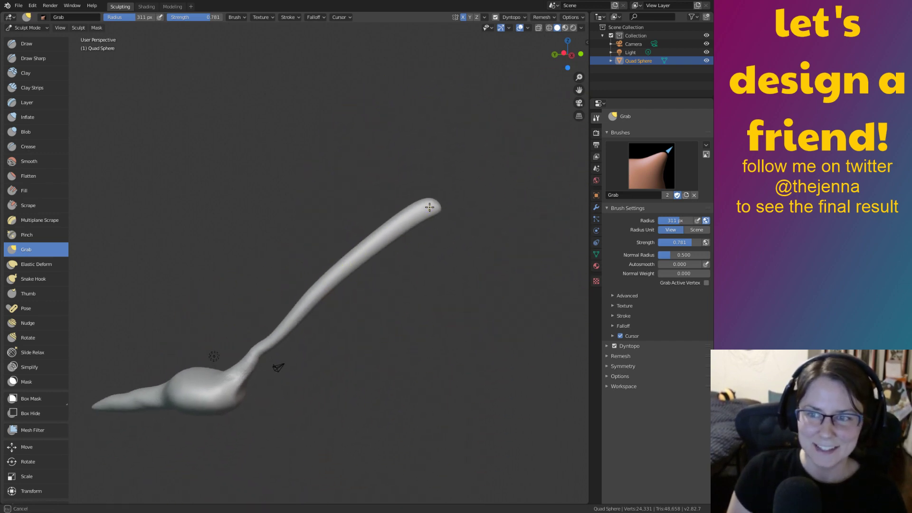
pyautogui.moveTo(454, 192)
pyautogui.mouseDown(button='middle')
pyautogui.moveTo(452, 300)
pyautogui.moveTo(441, 302)
pyautogui.moveTo(474, 332)
pyautogui.mouseUp(button='middle')
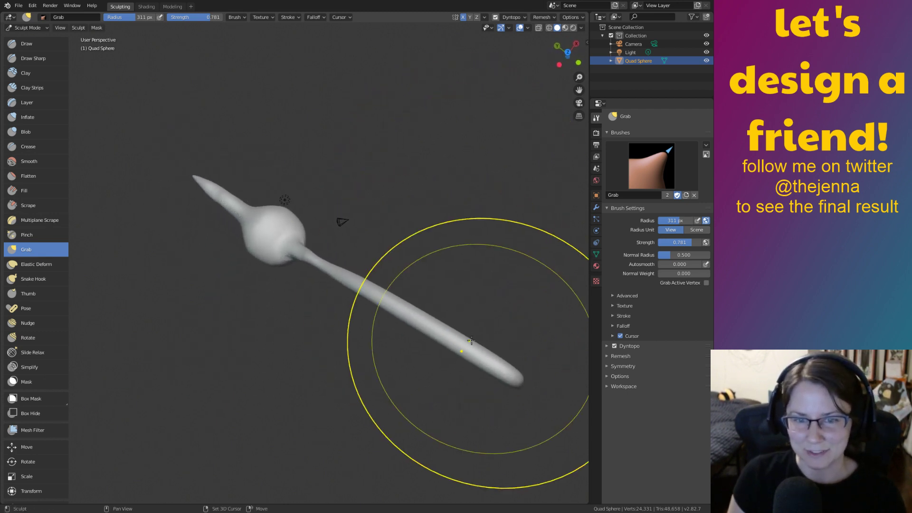
pyautogui.moveTo(492, 363); pyautogui.dragTo(465, 345)
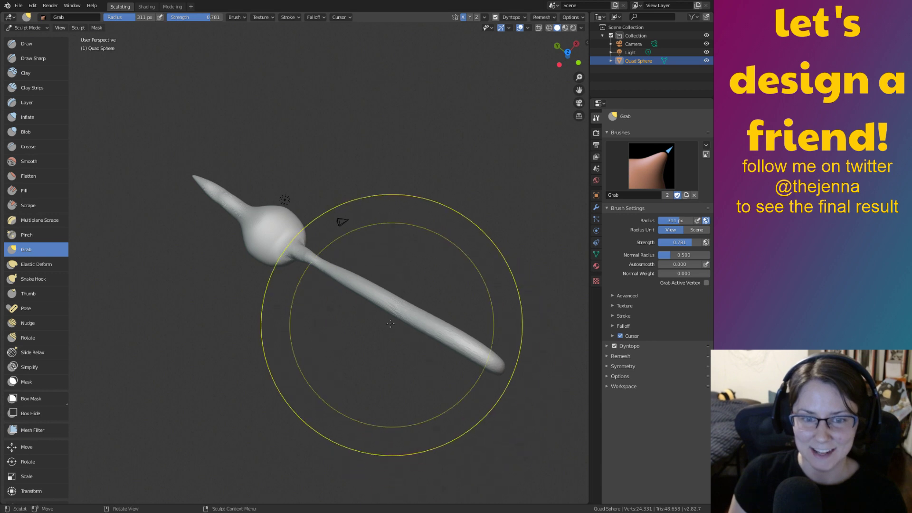
pyautogui.moveTo(317, 268); pyautogui.dragTo(316, 290)
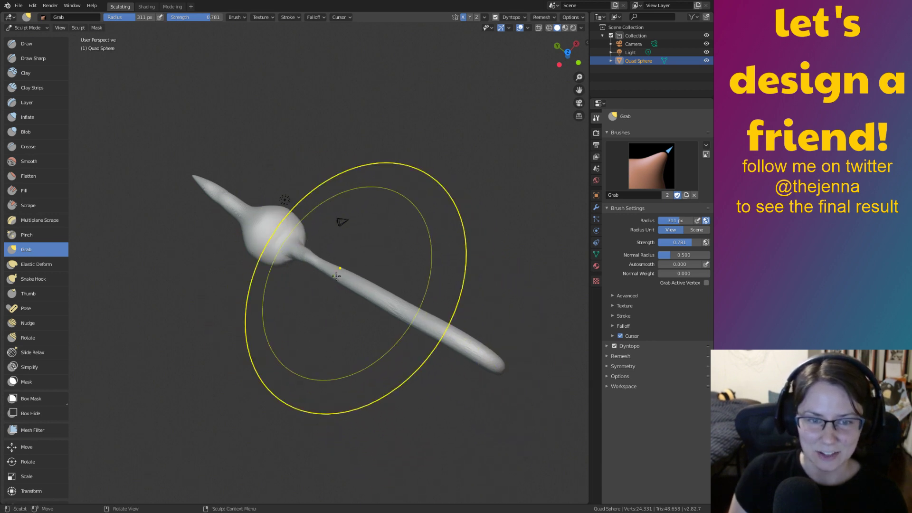
pyautogui.press('[')
pyautogui.press('[')
pyautogui.press('[')
pyautogui.press('[')
pyautogui.press('[')
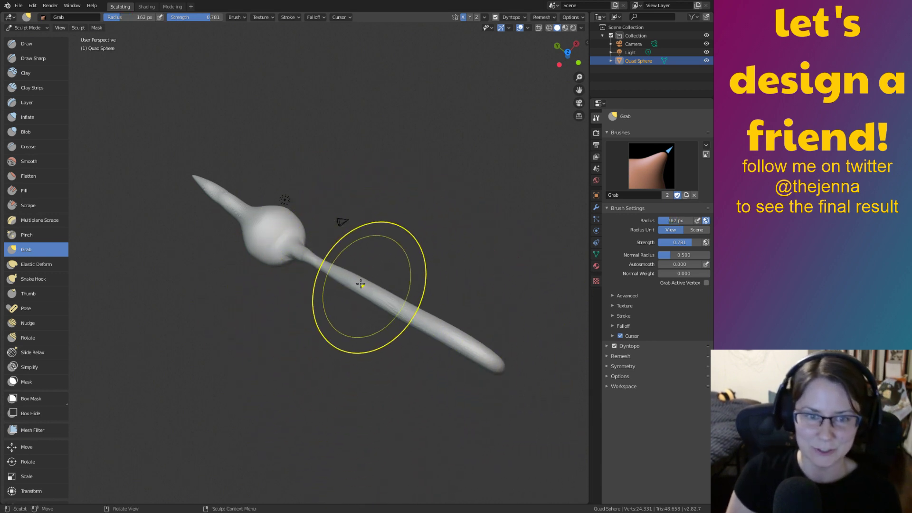
pyautogui.scroll(5, 344, 261)
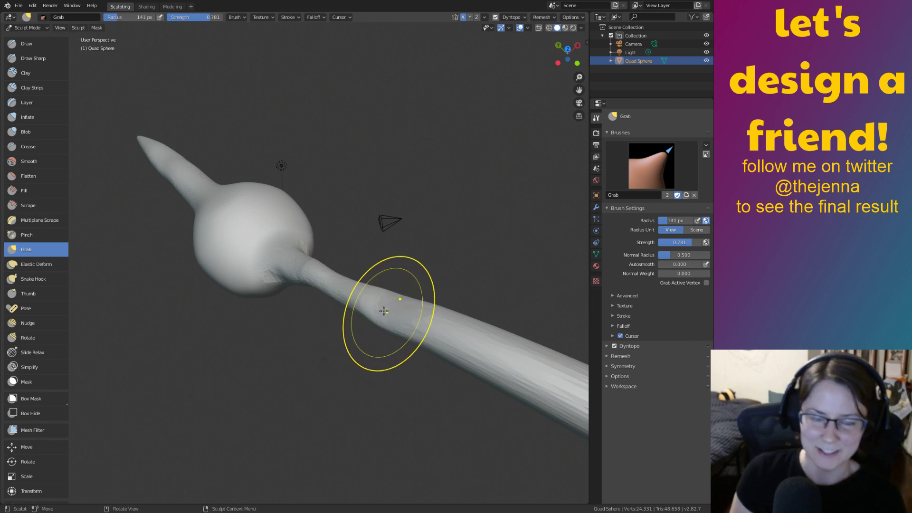
pyautogui.moveTo(386, 308); pyautogui.dragTo(400, 363, button='middle')
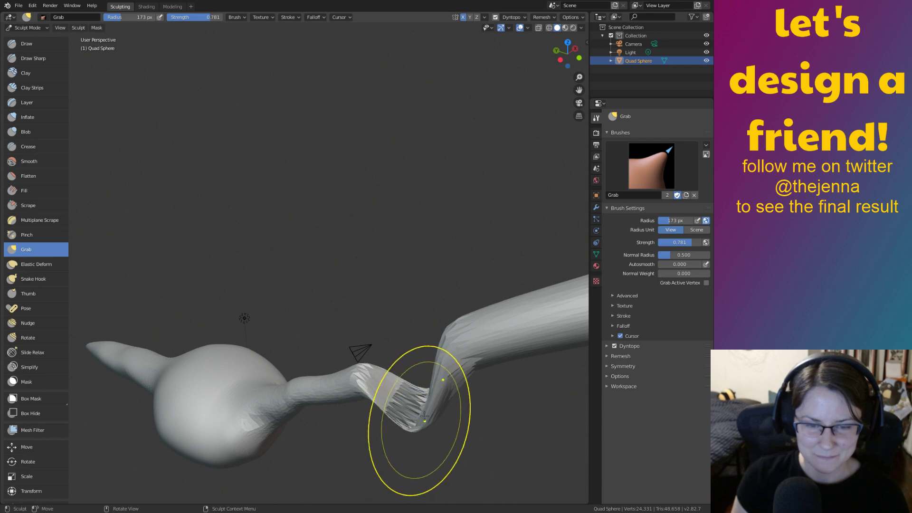
# Undo the unwanted kink and pull the stalk's neck into an S-bend.
pyautogui.hotkey('ctrl', 'z')
pyautogui.moveTo(356, 383)
pyautogui.mouseDown()
pyautogui.moveTo(359, 397)
pyautogui.moveTo(339, 394)
pyautogui.moveTo(398, 385)
pyautogui.mouseUp()
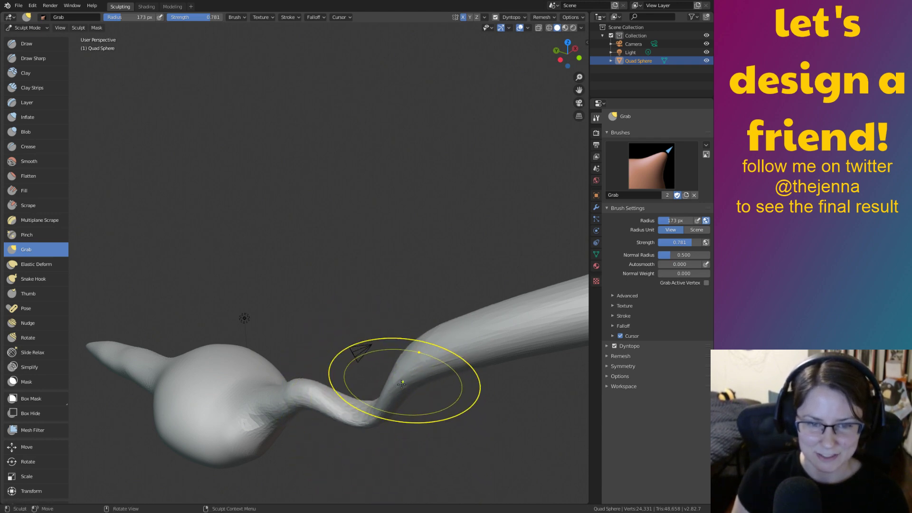
pyautogui.moveTo(335, 374); pyautogui.dragTo(414, 370, button='middle')
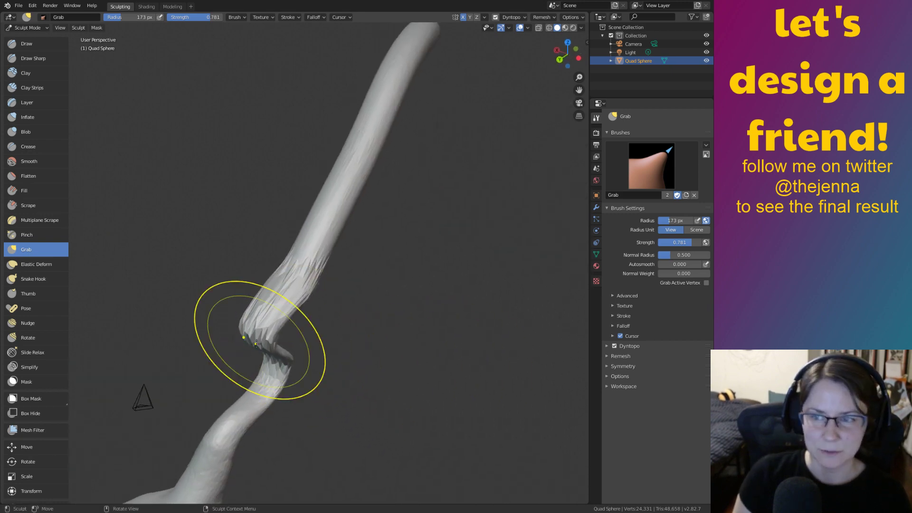
pyautogui.moveTo(378, 320)
pyautogui.keyDown('shift'); pyautogui.mouseDown(button='middle')
pyautogui.moveTo(436, 269)
pyautogui.moveTo(338, 333)
pyautogui.mouseUp(button='middle'); pyautogui.keyUp('shift')
# Pull the stalk's lower and upper sections into a tight zigzag of sharp kinks near the body.
pyautogui.moveTo(350, 333)
pyautogui.mouseDown()
pyautogui.moveTo(299, 328)
pyautogui.moveTo(283, 337)
pyautogui.mouseUp()
pyautogui.moveTo(440, 300); pyautogui.dragTo(411, 306)
pyautogui.moveTo(338, 307); pyautogui.dragTo(335, 313)
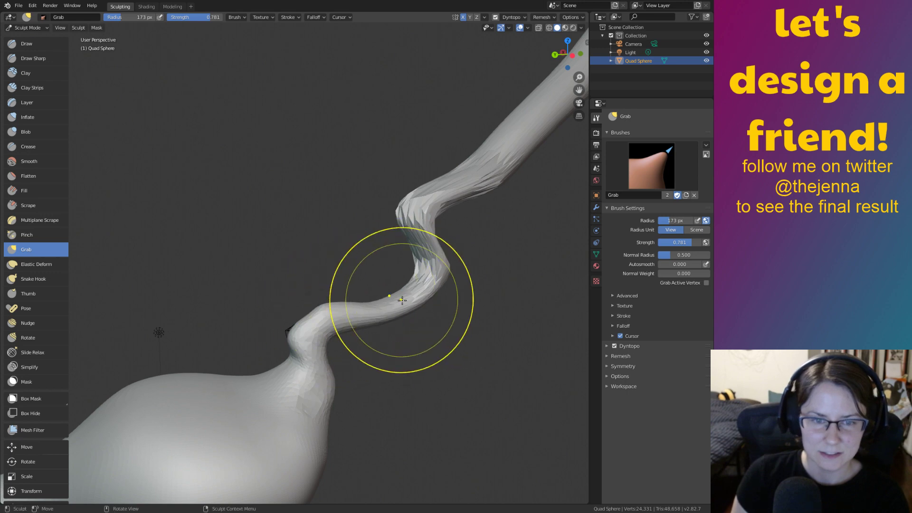
pyautogui.moveTo(403, 296); pyautogui.dragTo(375, 303)
pyautogui.moveTo(438, 259); pyautogui.dragTo(400, 252)
pyautogui.moveTo(418, 215); pyautogui.dragTo(341, 251)
pyautogui.keyDown('shift'); pyautogui.moveTo(476, 229); pyautogui.dragTo(365, 260, button='middle'); pyautogui.keyUp('shift')
pyautogui.keyDown('ctrl'); pyautogui.moveTo(485, 200); pyautogui.dragTo(468, 299, button='middle'); pyautogui.keyUp('ctrl')
pyautogui.moveTo(456, 230)
pyautogui.keyDown('shift'); pyautogui.mouseDown(button='middle')
pyautogui.moveTo(445, 250)
pyautogui.moveTo(472, 283)
pyautogui.mouseUp(button='middle'); pyautogui.keyUp('shift')
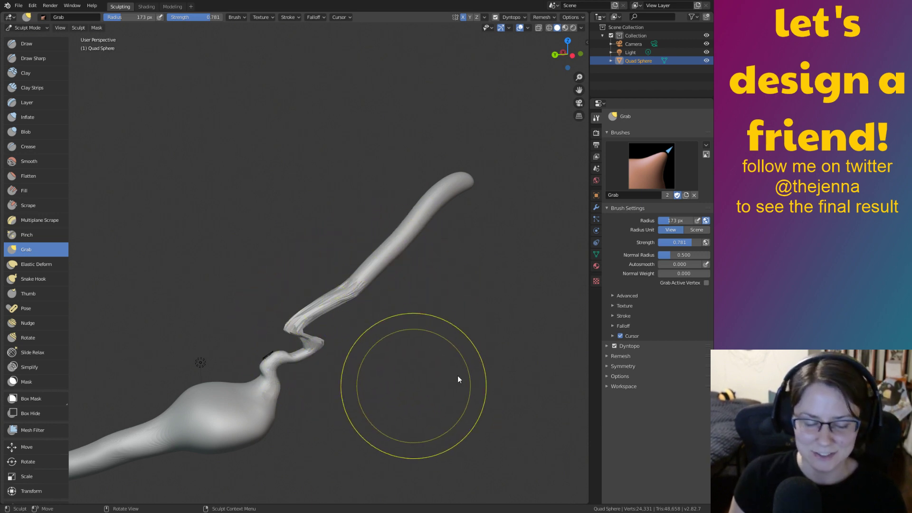
pyautogui.keyDown('shift'); pyautogui.moveTo(448, 362); pyautogui.dragTo(349, 270, button='middle'); pyautogui.keyUp('shift')
pyautogui.moveTo(443, 339)
pyautogui.keyDown('shift'); pyautogui.mouseDown(button='middle')
pyautogui.moveTo(463, 261)
pyautogui.moveTo(427, 275)
pyautogui.moveTo(315, 260)
pyautogui.moveTo(311, 270)
pyautogui.mouseUp(button='middle'); pyautogui.keyUp('shift')
# Thicken the stalk along its length with the Inflate brush.
pyautogui.hotkey('shift', 's')
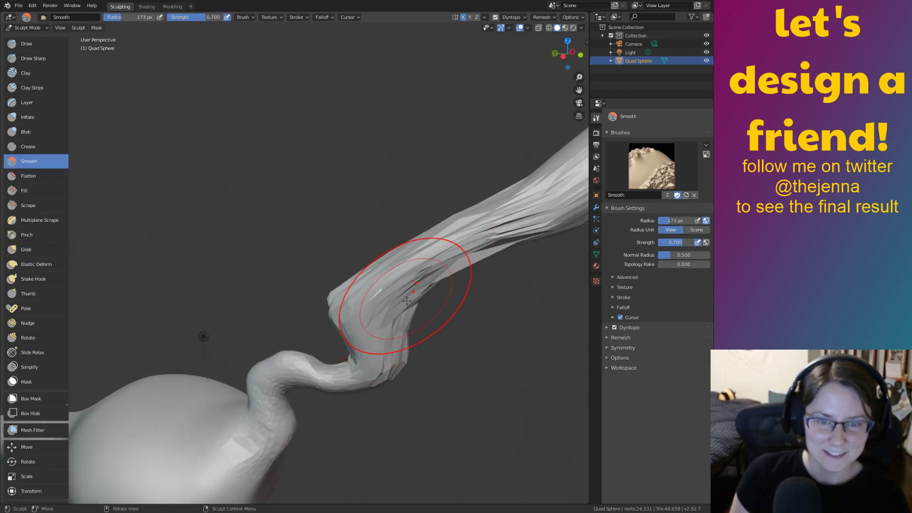
pyautogui.press('i')
pyautogui.moveTo(394, 315); pyautogui.dragTo(395, 319)
pyautogui.moveTo(366, 363)
pyautogui.mouseDown()
pyautogui.moveTo(494, 223)
pyautogui.moveTo(532, 197)
pyautogui.mouseUp()
pyautogui.moveTo(532, 197)
pyautogui.keyDown('shift'); pyautogui.mouseDown(button='middle')
pyautogui.moveTo(439, 229)
pyautogui.moveTo(368, 289)
pyautogui.mouseUp(button='middle'); pyautogui.keyUp('shift')
pyautogui.moveTo(368, 288); pyautogui.dragTo(479, 216)
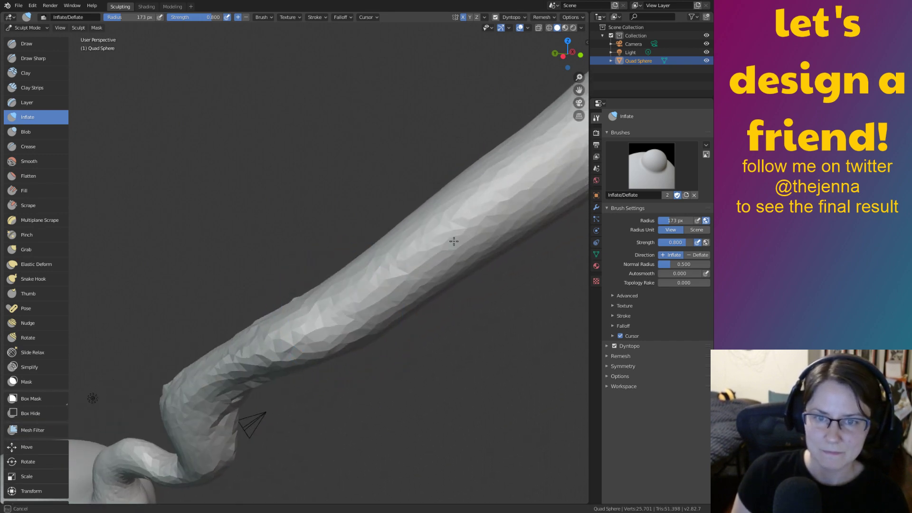
pyautogui.moveTo(242, 426); pyautogui.dragTo(241, 428)
pyautogui.keyDown('shift'); pyautogui.moveTo(364, 304); pyautogui.dragTo(499, 244, button='middle'); pyautogui.keyUp('shift')
# Sharpen the zigzag bends into a looping S-curve with the Grab brush at 213 px.
pyautogui.press('g')
pyautogui.moveTo(425, 312)
pyautogui.keyDown('shift'); pyautogui.mouseDown(button='middle')
pyautogui.moveTo(443, 310)
pyautogui.moveTo(424, 287)
pyautogui.mouseUp(button='middle'); pyautogui.keyUp('shift')
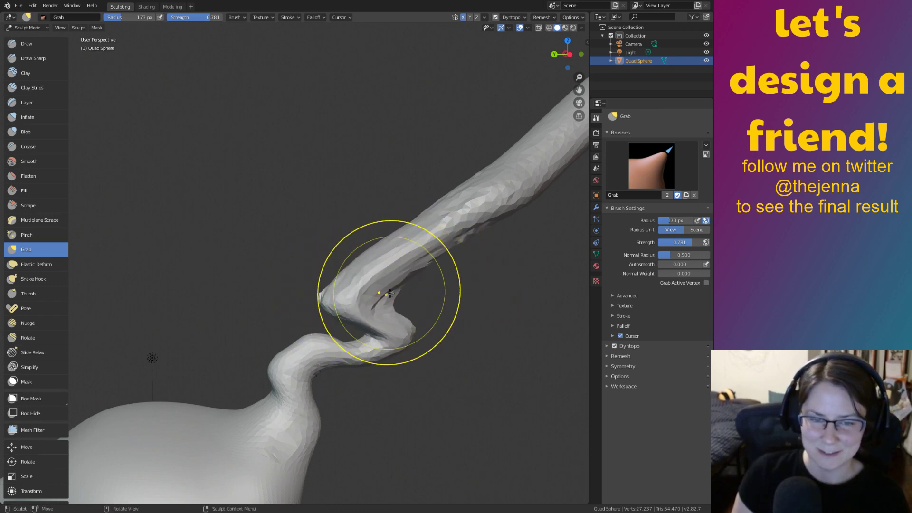
pyautogui.moveTo(330, 299); pyautogui.dragTo(325, 304)
pyautogui.moveTo(293, 349); pyautogui.dragTo(285, 373)
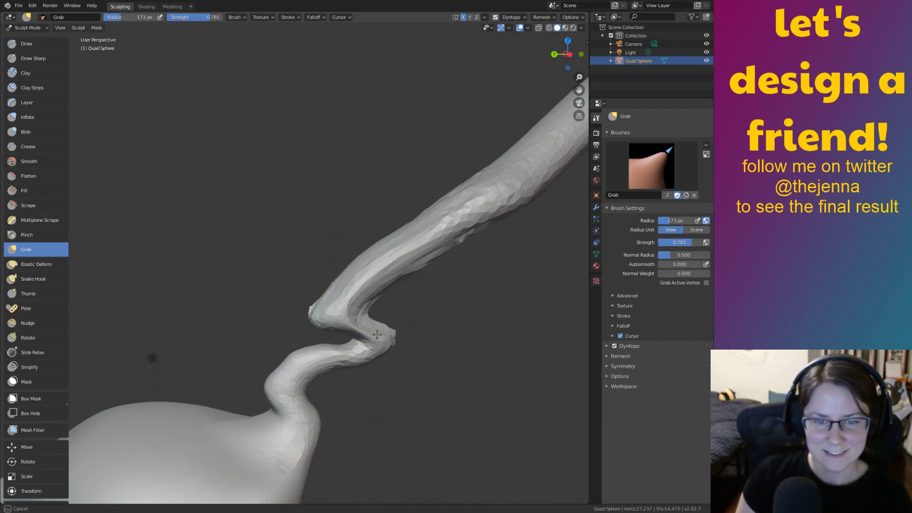
pyautogui.moveTo(344, 302); pyautogui.dragTo(329, 295)
pyautogui.moveTo(505, 204)
pyautogui.mouseDown()
pyautogui.moveTo(448, 217)
pyautogui.moveTo(442, 229)
pyautogui.mouseUp()
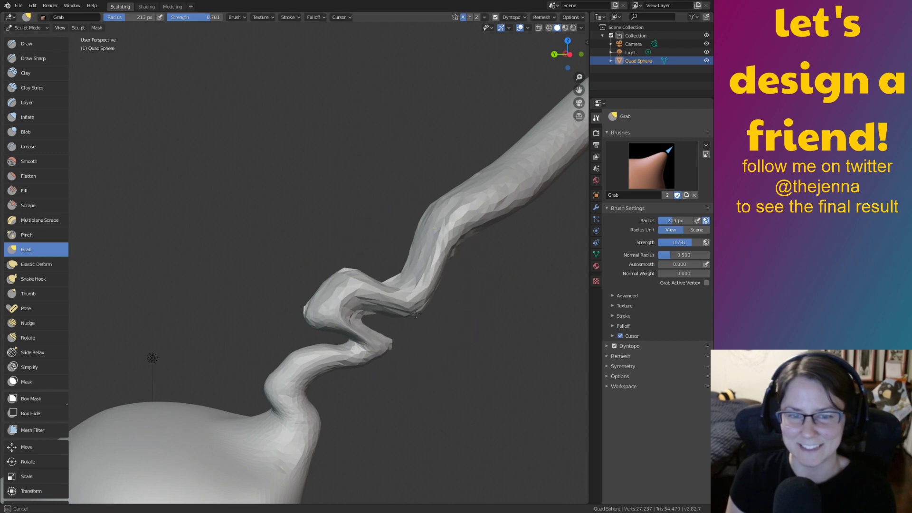
pyautogui.moveTo(331, 313); pyautogui.dragTo(326, 331)
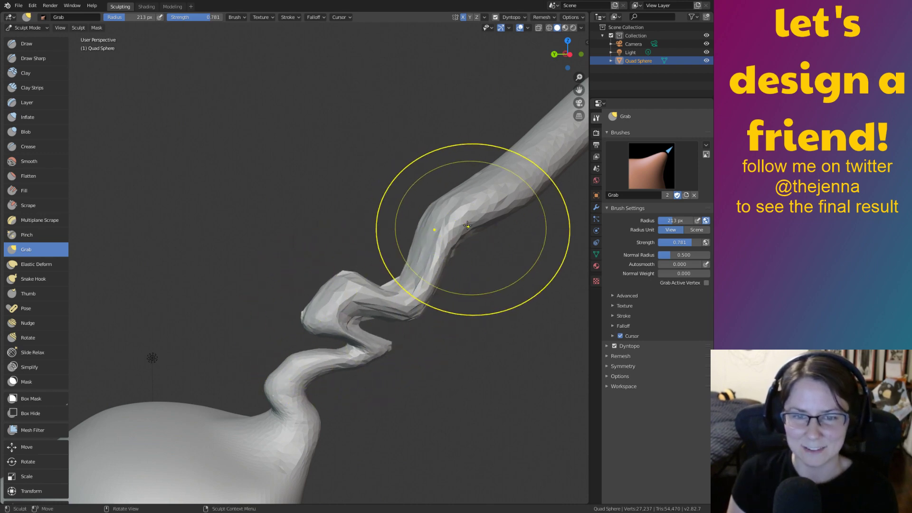
pyautogui.moveTo(450, 222); pyautogui.dragTo(370, 224)
pyautogui.moveTo(326, 264); pyautogui.dragTo(425, 235, button='middle')
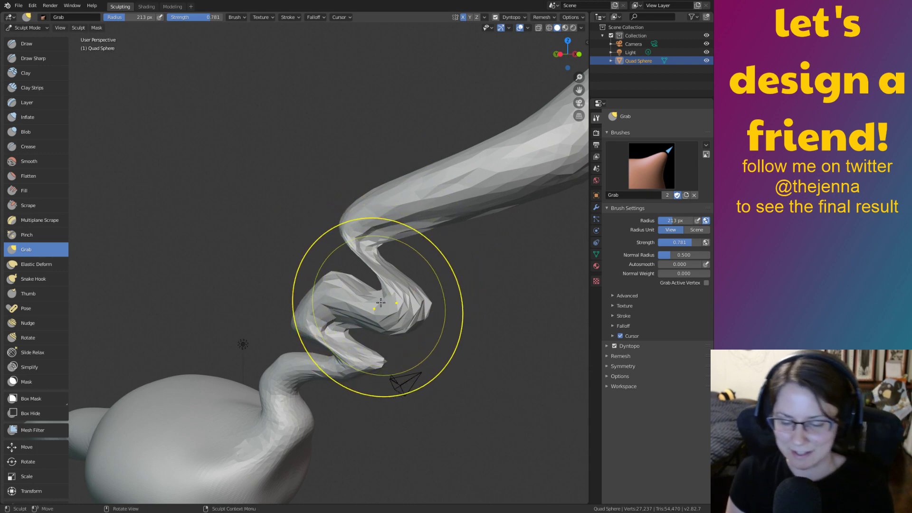
# Inflate parts of the stalk's zigzag and a small spot on one bend.
pyautogui.press('i')
pyautogui.moveTo(383, 248); pyautogui.dragTo(379, 259)
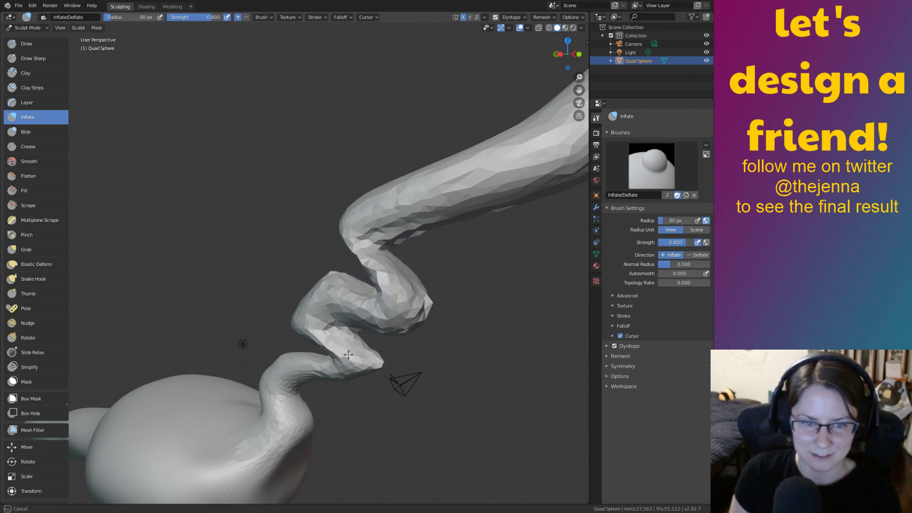
pyautogui.moveTo(321, 363)
pyautogui.mouseDown(button='middle')
pyautogui.moveTo(437, 382)
pyautogui.moveTo(295, 303)
pyautogui.mouseUp(button='middle')
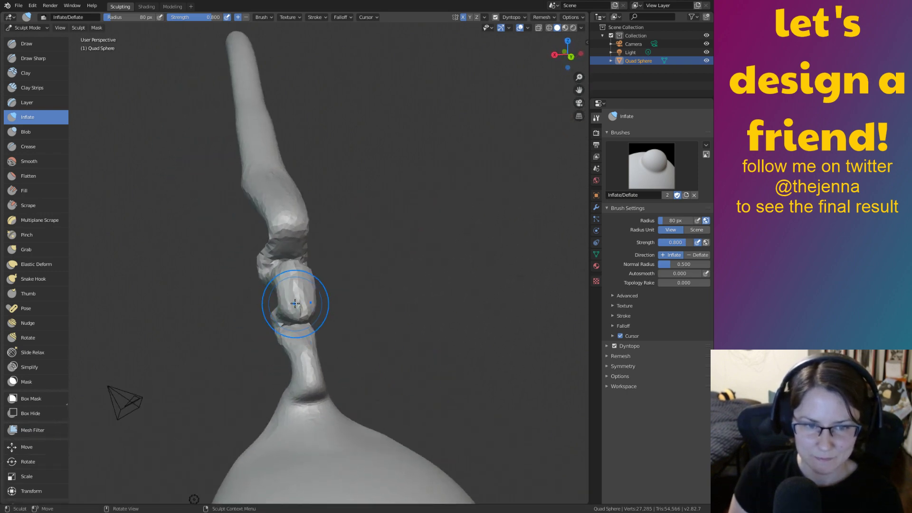
pyautogui.moveTo(382, 305); pyautogui.dragTo(287, 315, button='middle')
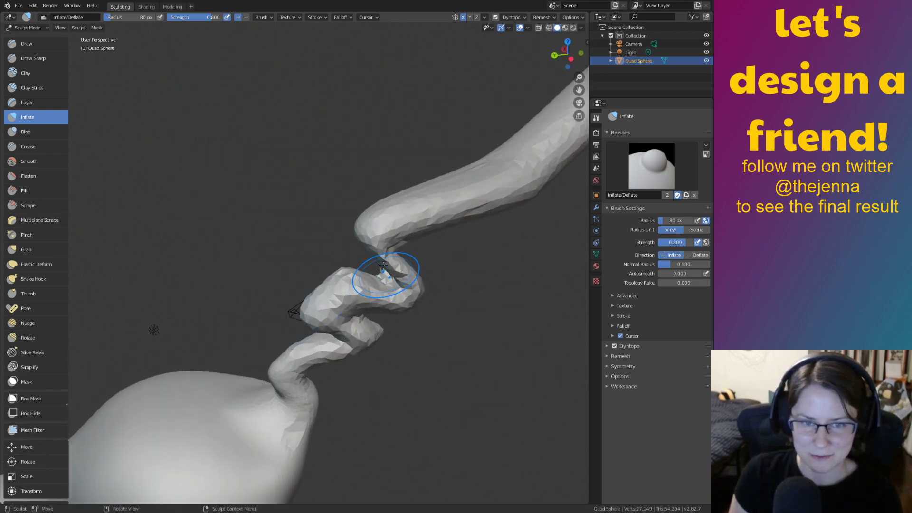
pyautogui.moveTo(420, 267); pyautogui.dragTo(399, 260, button='middle')
pyautogui.moveTo(423, 271); pyautogui.dragTo(422, 283)
pyautogui.moveTo(422, 282); pyautogui.dragTo(411, 302, button='middle')
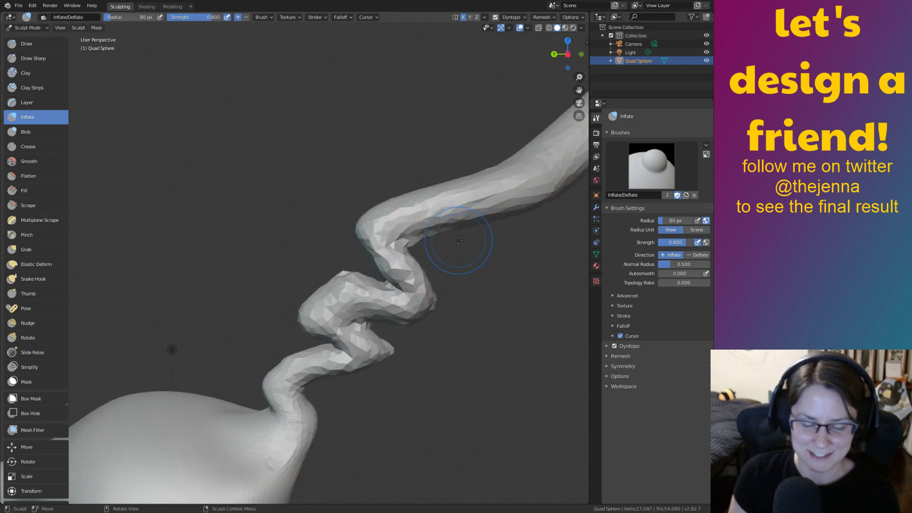
# With the Grab brush, shorten and shift the stalk's tip.
pyautogui.press('g')
pyautogui.moveTo(509, 187)
pyautogui.mouseDown(button='middle')
pyautogui.moveTo(372, 223)
pyautogui.moveTo(490, 341)
pyautogui.mouseUp(button='middle')
pyautogui.keyDown('shift'); pyautogui.moveTo(431, 245); pyautogui.dragTo(468, 297, button='middle'); pyautogui.keyUp('shift')
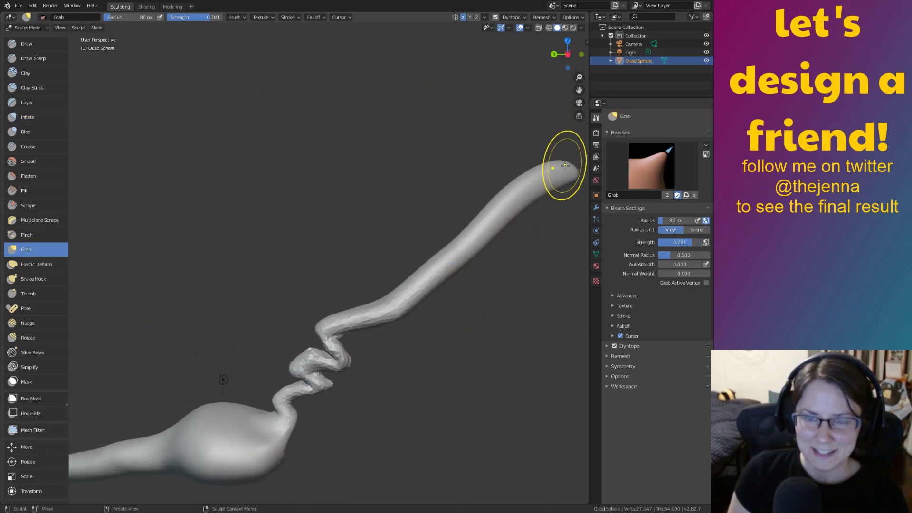
pyautogui.moveTo(542, 184); pyautogui.dragTo(555, 187)
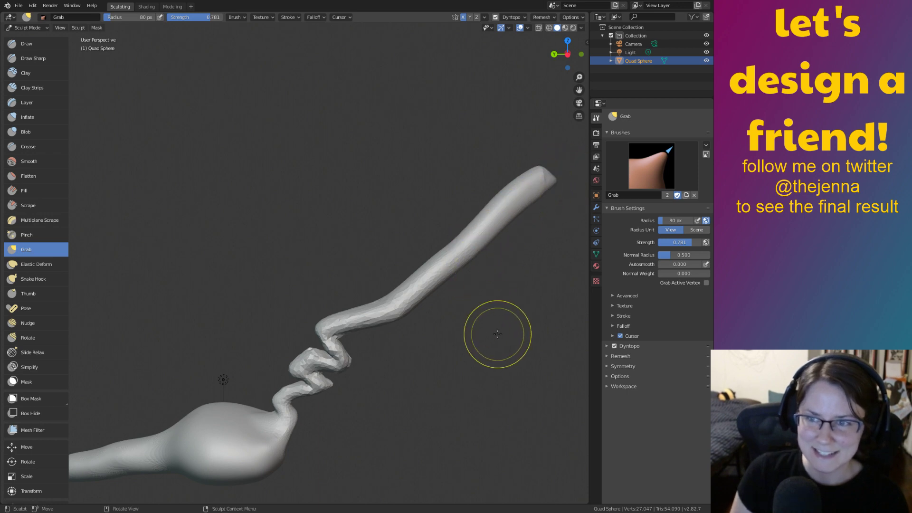
pyautogui.scroll(4, 397, 336)
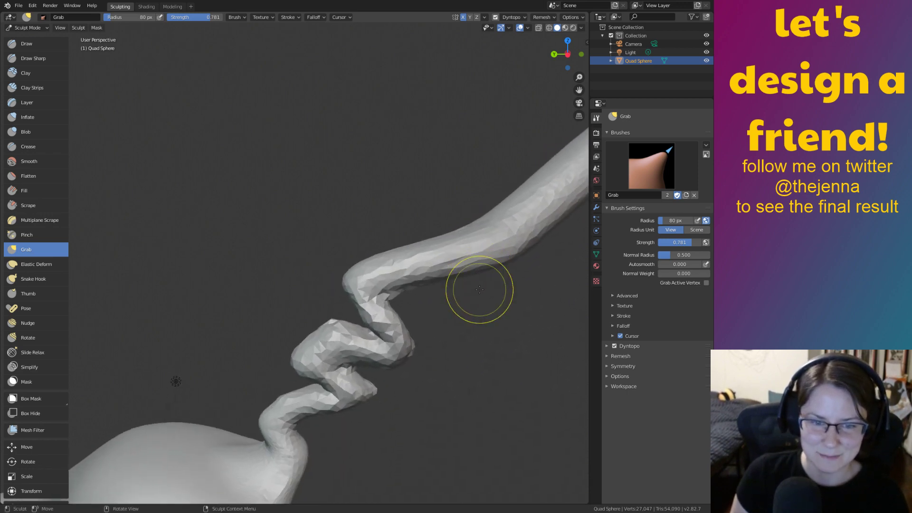
pyautogui.moveTo(478, 274); pyautogui.dragTo(467, 303, button='middle')
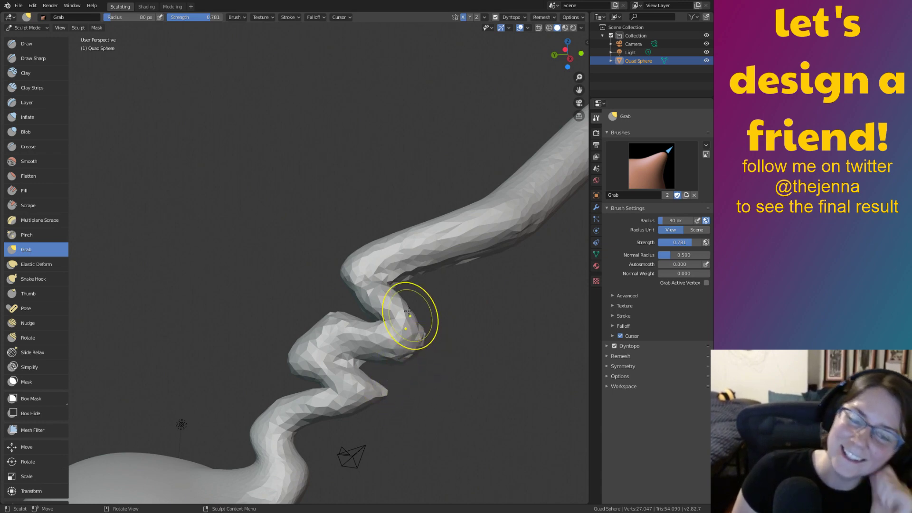
# Frame the stalk and enlarge the Grab brush radius to 197 px.
pyautogui.press('s')
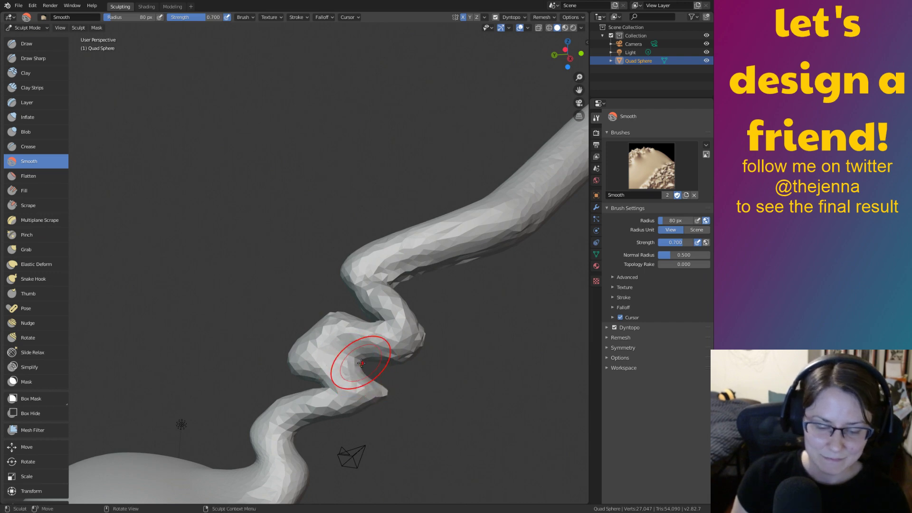
pyautogui.press('g')
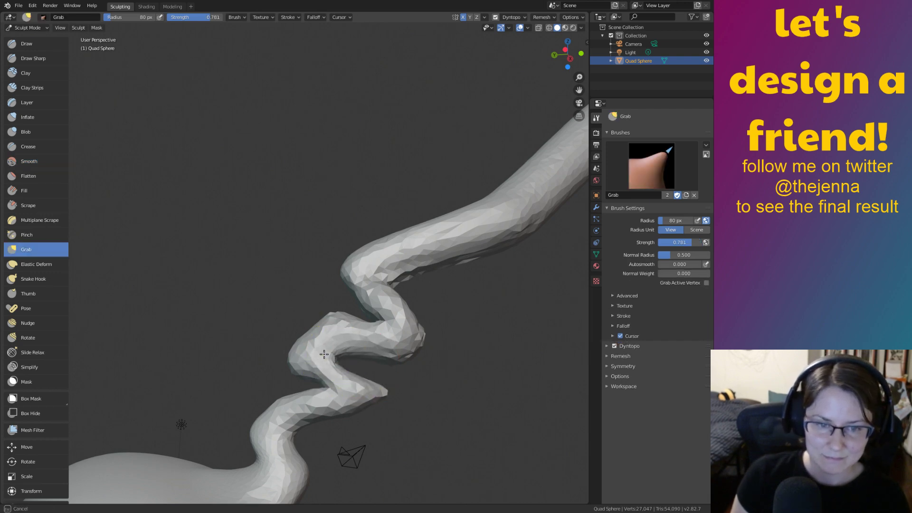
pyautogui.moveTo(370, 307); pyautogui.dragTo(371, 307)
pyautogui.keyDown('shift'); pyautogui.moveTo(474, 234); pyautogui.dragTo(393, 251, button='middle'); pyautogui.keyUp('shift')
pyautogui.scroll(-2, 390, 275)
pyautogui.keyDown('shift'); pyautogui.moveTo(388, 287); pyautogui.dragTo(400, 315, button='middle'); pyautogui.keyUp('shift')
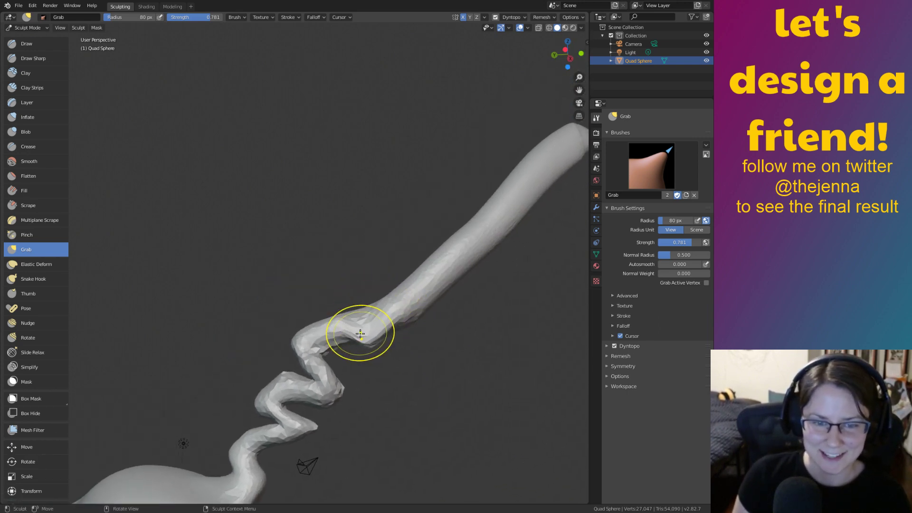
pyautogui.press('f')
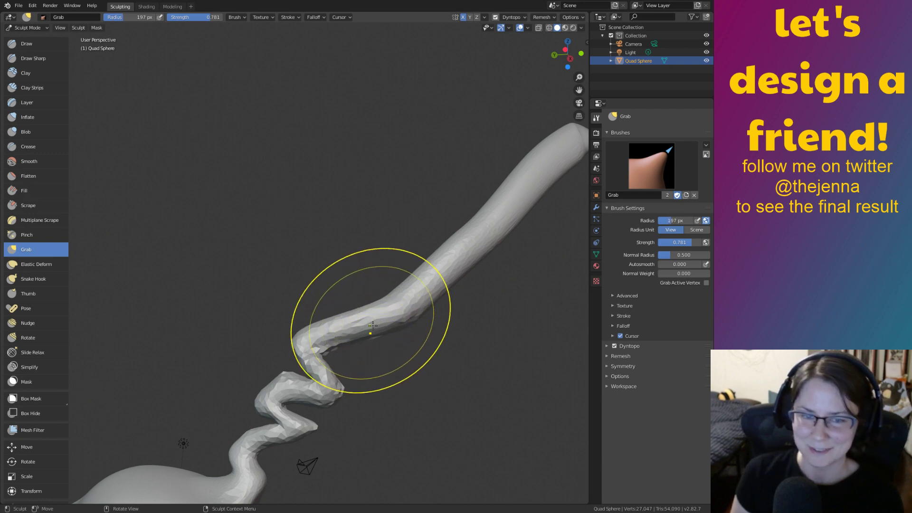
pyautogui.click(370, 338)
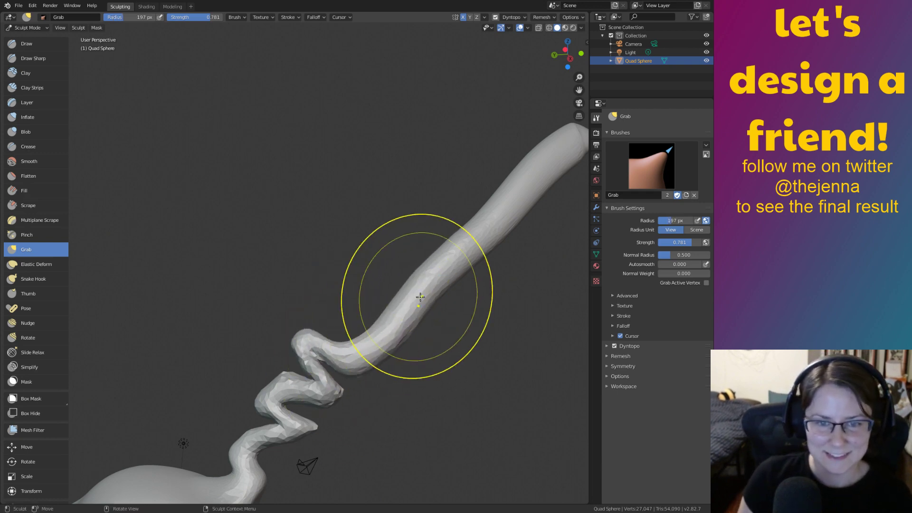
# Pull the stalk's lower and upper sections into new twisting bends.
pyautogui.moveTo(399, 327); pyautogui.dragTo(313, 295)
pyautogui.moveTo(441, 269); pyautogui.dragTo(379, 345)
pyautogui.moveTo(370, 298); pyautogui.dragTo(342, 323)
pyautogui.moveTo(425, 290); pyautogui.dragTo(412, 292)
pyautogui.moveTo(337, 263); pyautogui.dragTo(340, 259)
pyautogui.moveTo(471, 248)
pyautogui.mouseDown()
pyautogui.moveTo(412, 319)
pyautogui.moveTo(448, 251)
pyautogui.moveTo(428, 231)
pyautogui.mouseUp()
pyautogui.moveTo(565, 155)
pyautogui.mouseDown()
pyautogui.moveTo(508, 152)
pyautogui.moveTo(517, 161)
pyautogui.mouseUp()
pyautogui.moveTo(517, 161)
pyautogui.mouseDown(button='middle')
pyautogui.moveTo(434, 260)
pyautogui.moveTo(436, 239)
pyautogui.mouseUp(button='middle')
# Pull the tip, neck bulge and upper end left into a pointed hook.
pyautogui.moveTo(433, 255); pyautogui.dragTo(384, 240)
pyautogui.moveTo(475, 199)
pyautogui.mouseDown()
pyautogui.moveTo(433, 199)
pyautogui.moveTo(416, 213)
pyautogui.mouseUp()
pyautogui.moveTo(381, 259); pyautogui.dragTo(341, 253)
pyautogui.moveTo(423, 201); pyautogui.dragTo(353, 207)
pyautogui.moveTo(365, 244); pyautogui.dragTo(311, 240)
pyautogui.moveTo(388, 208)
pyautogui.mouseDown()
pyautogui.moveTo(357, 210)
pyautogui.moveTo(374, 215)
pyautogui.mouseUp()
pyautogui.moveTo(314, 219); pyautogui.dragTo(315, 220)
pyautogui.moveTo(315, 219)
pyautogui.mouseDown(button='middle')
pyautogui.moveTo(300, 246)
pyautogui.moveTo(332, 235)
pyautogui.moveTo(331, 245)
pyautogui.mouseUp(button='middle')
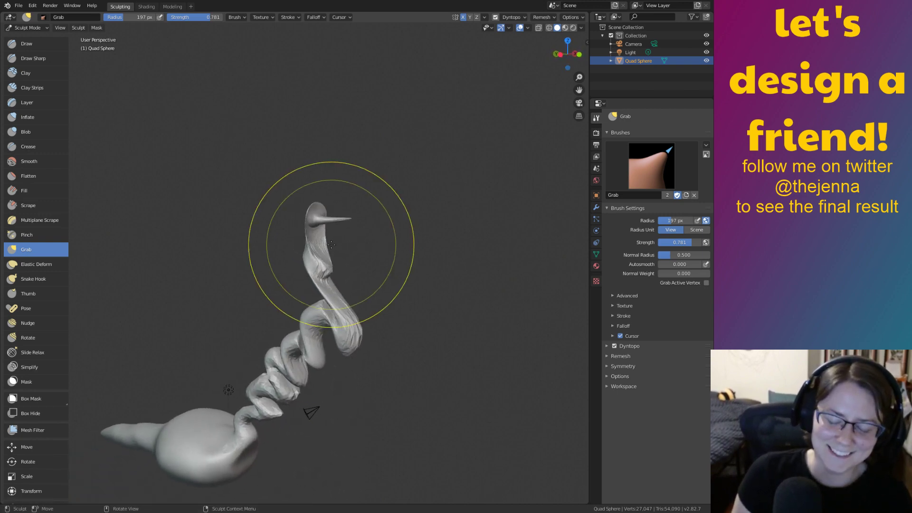
# Inflate the lower coil near the body, discarding a stray stroke on the top.
pyautogui.press('i')
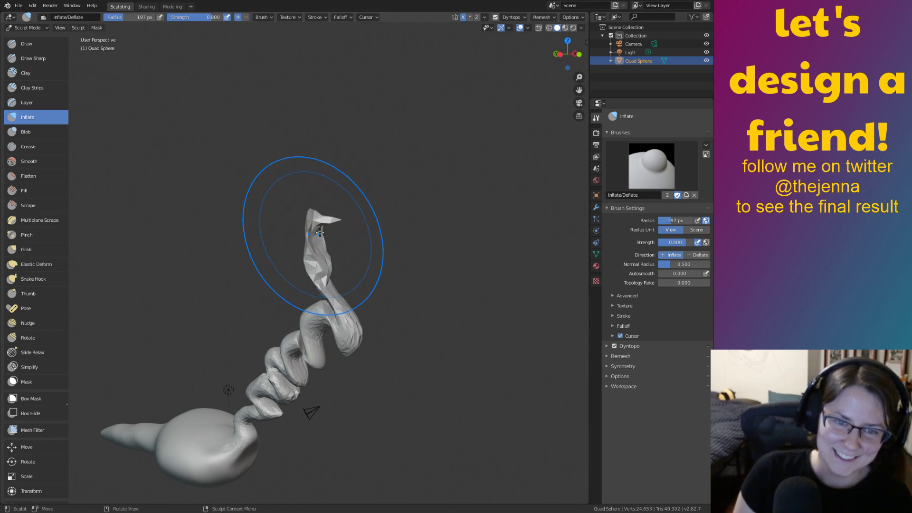
pyautogui.moveTo(334, 289); pyautogui.dragTo(336, 292)
pyautogui.hotkey('ctrl', 'z')
pyautogui.moveTo(387, 373); pyautogui.dragTo(412, 376, button='middle')
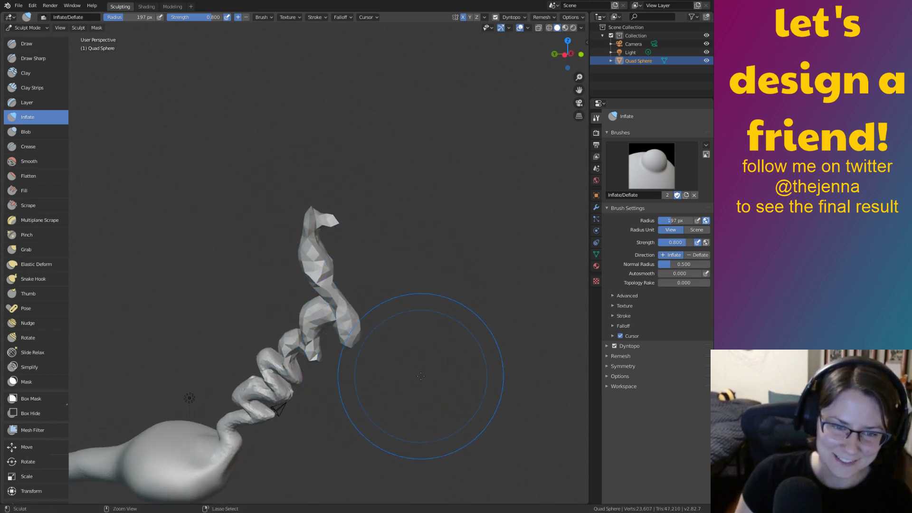
pyautogui.scroll(3, 342, 334)
pyautogui.keyDown('shift'); pyautogui.moveTo(349, 344); pyautogui.dragTo(434, 218, button='middle'); pyautogui.keyUp('shift')
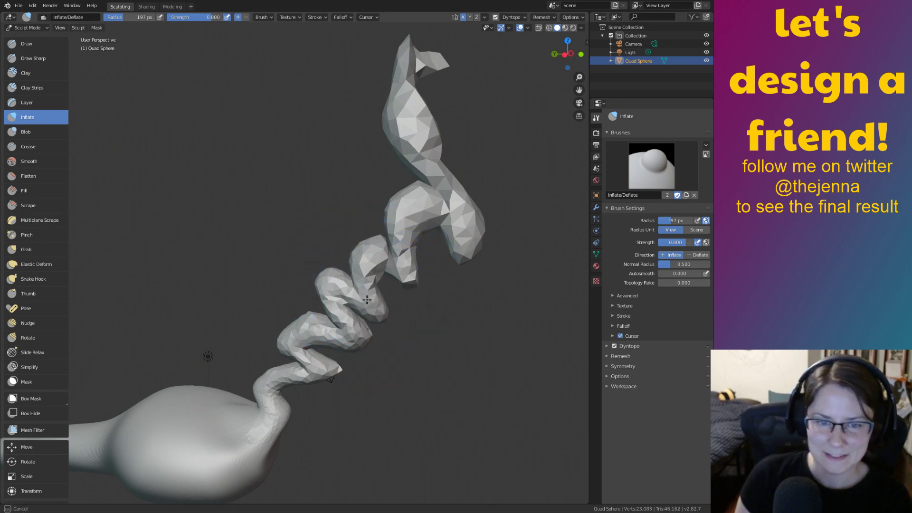
pyautogui.moveTo(344, 316)
pyautogui.mouseDown()
pyautogui.moveTo(315, 335)
pyautogui.moveTo(283, 400)
pyautogui.mouseUp()
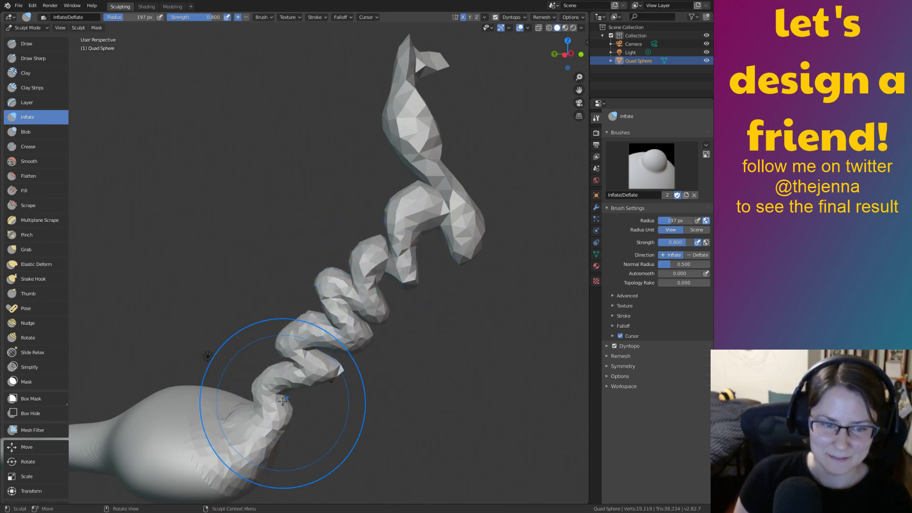
pyautogui.moveTo(468, 281); pyautogui.dragTo(431, 233, button='middle')
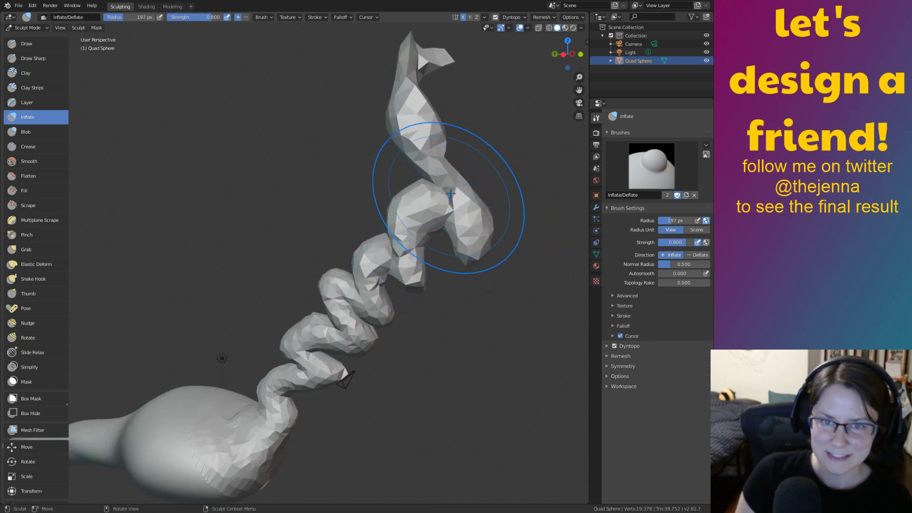
# With Grab, bend the large upper coil and upper tail to the left.
pyautogui.press('g')
pyautogui.moveTo(446, 189)
pyautogui.mouseDown()
pyautogui.moveTo(459, 197)
pyautogui.moveTo(410, 238)
pyautogui.mouseUp()
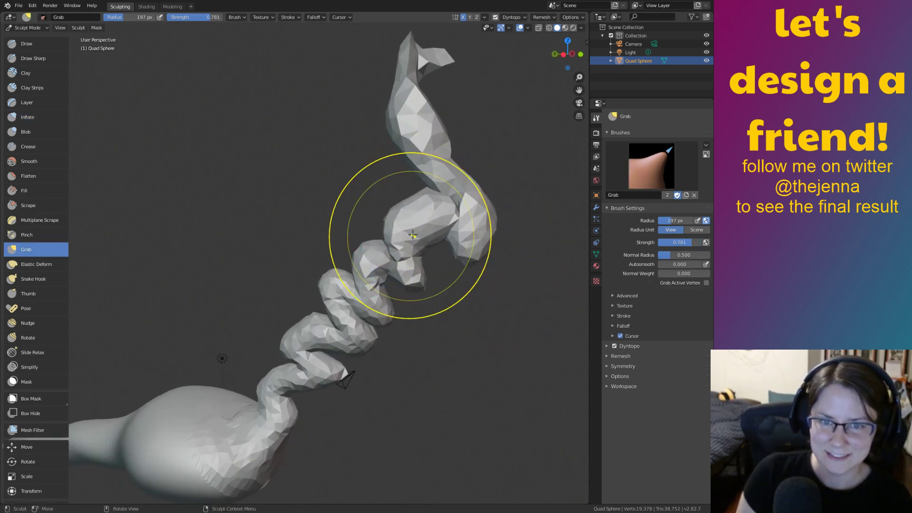
pyautogui.hotkey('ctrl', 'z')
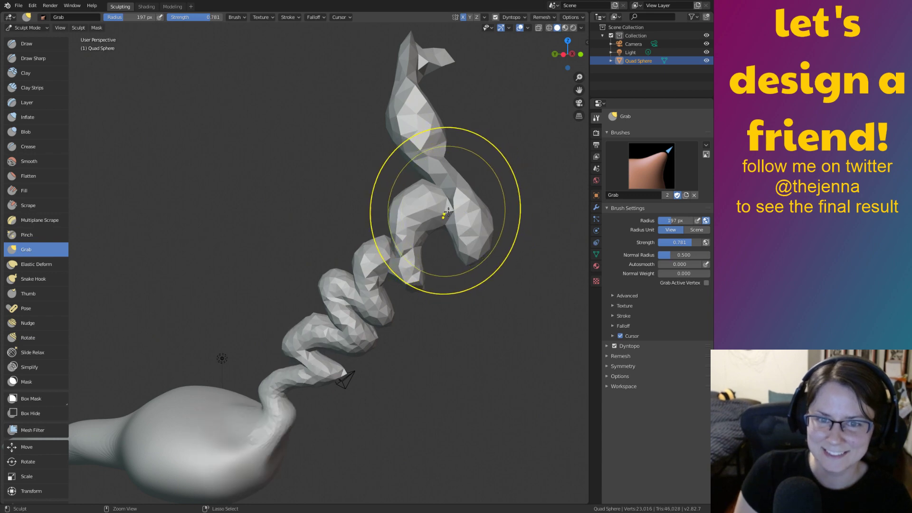
pyautogui.hotkey('ctrl', 'z')
pyautogui.hotkey('ctrl', 'z')
pyautogui.hotkey('ctrl', 'z')
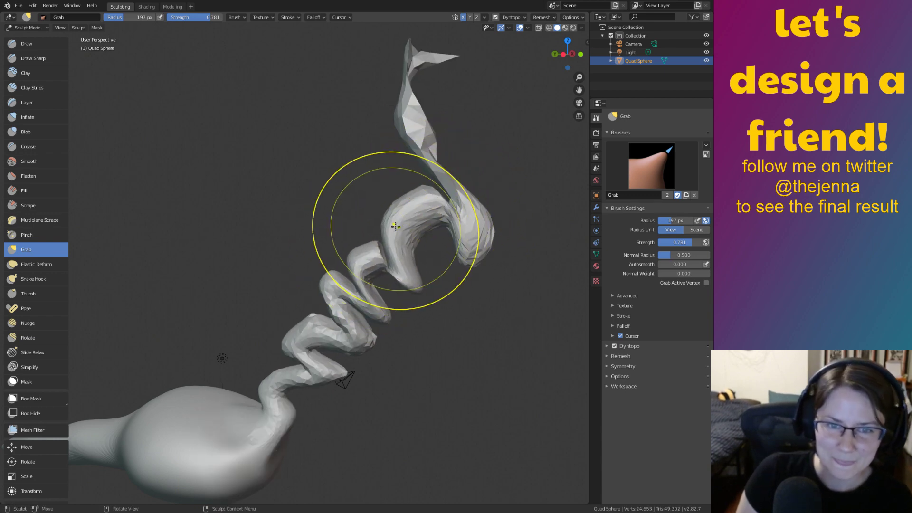
pyautogui.moveTo(388, 262)
pyautogui.mouseDown()
pyautogui.moveTo(368, 256)
pyautogui.moveTo(378, 260)
pyautogui.mouseUp()
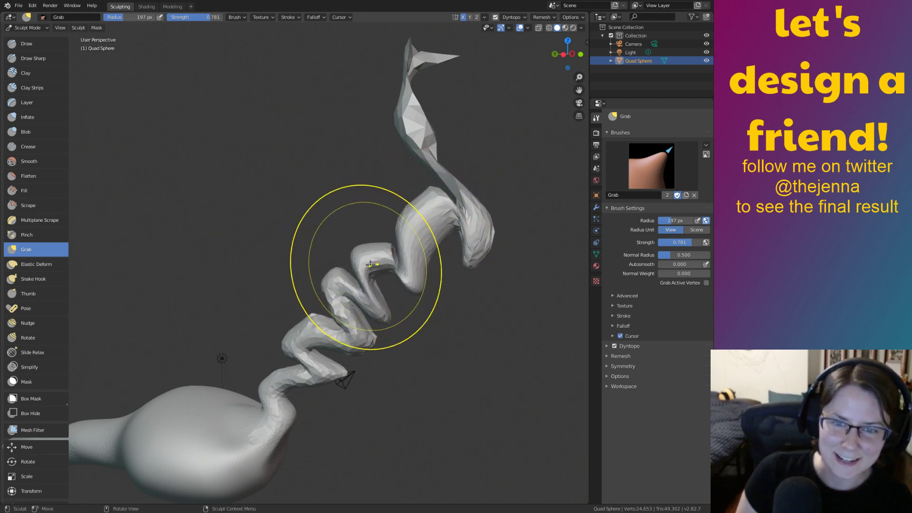
pyautogui.moveTo(460, 179); pyautogui.dragTo(465, 171)
pyautogui.moveTo(464, 171); pyautogui.dragTo(447, 186)
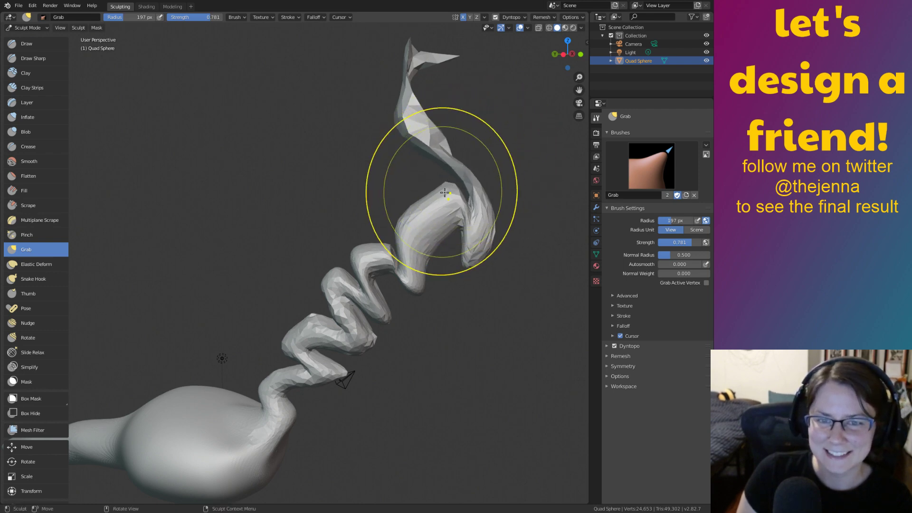
# Inflate the coils and tail tip into a thick bulbous head.
pyautogui.press('i')
pyautogui.moveTo(356, 264); pyautogui.dragTo(380, 300)
pyautogui.moveTo(468, 203)
pyautogui.mouseDown()
pyautogui.moveTo(448, 152)
pyautogui.moveTo(442, 60)
pyautogui.moveTo(427, 57)
pyautogui.moveTo(440, 59)
pyautogui.mouseUp()
pyautogui.moveTo(480, 99)
pyautogui.mouseDown(button='middle')
pyautogui.moveTo(432, 123)
pyautogui.moveTo(479, 210)
pyautogui.mouseUp(button='middle')
pyautogui.moveTo(390, 225)
pyautogui.mouseDown()
pyautogui.moveTo(366, 238)
pyautogui.moveTo(383, 202)
pyautogui.mouseUp()
pyautogui.moveTo(400, 229); pyautogui.dragTo(297, 232, button='middle')
pyautogui.moveTo(296, 231); pyautogui.dragTo(287, 241)
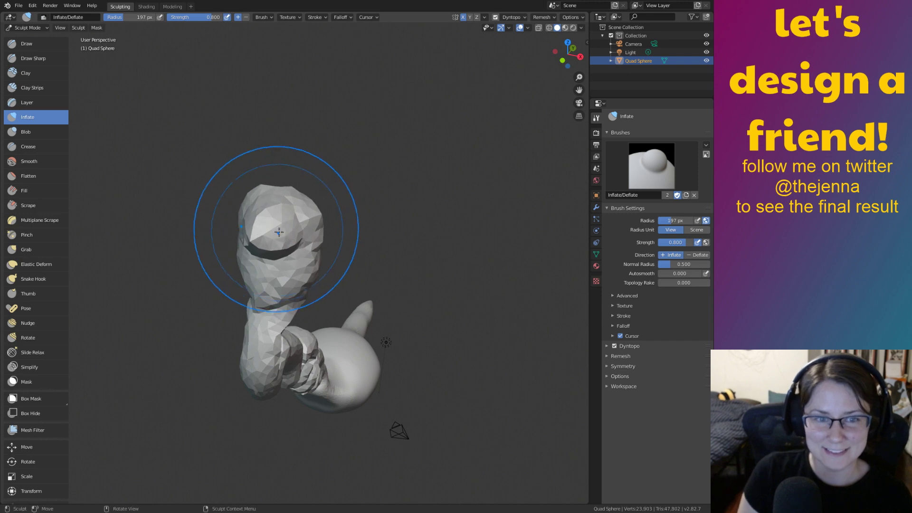
# Swell the head further and reshape its lower part with Inflate.
pyautogui.moveTo(308, 183)
pyautogui.mouseDown(button='middle')
pyautogui.moveTo(304, 216)
pyautogui.moveTo(339, 210)
pyautogui.mouseUp(button='middle')
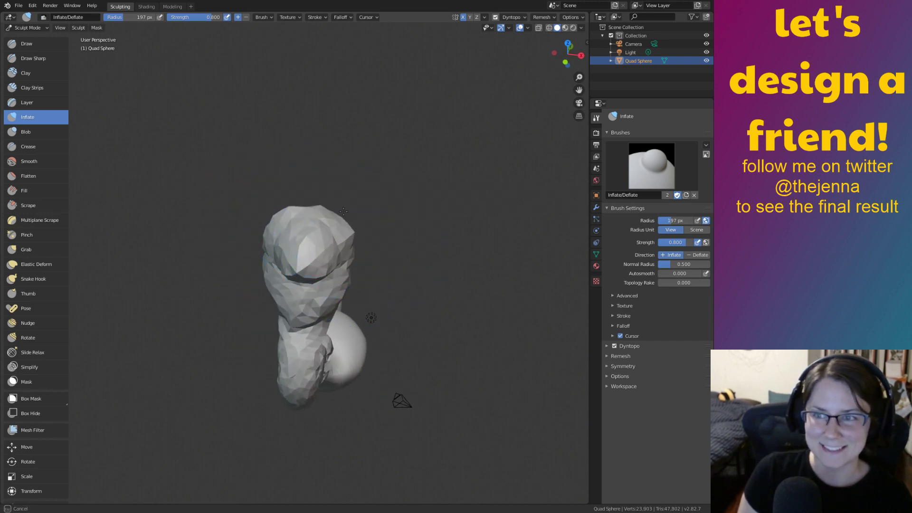
pyautogui.scroll(2, 338, 213)
pyautogui.moveTo(336, 218)
pyautogui.mouseDown()
pyautogui.moveTo(297, 187)
pyautogui.moveTo(348, 213)
pyautogui.mouseUp()
pyautogui.moveTo(354, 235)
pyautogui.mouseDown(button='middle')
pyautogui.moveTo(427, 221)
pyautogui.moveTo(406, 236)
pyautogui.mouseUp(button='middle')
pyautogui.moveTo(407, 236); pyautogui.dragTo(440, 228)
pyautogui.moveTo(441, 228); pyautogui.dragTo(480, 183, button='middle')
pyautogui.moveTo(423, 177); pyautogui.dragTo(434, 226)
pyautogui.keyDown('shift'); pyautogui.moveTo(427, 280); pyautogui.dragTo(470, 240, button='middle'); pyautogui.keyUp('shift')
# Thicken the neck and coils, then inspect the sculpt from several angles.
pyautogui.moveTo(499, 200)
pyautogui.mouseDown()
pyautogui.moveTo(513, 230)
pyautogui.moveTo(501, 259)
pyautogui.moveTo(489, 259)
pyautogui.mouseUp()
pyautogui.moveTo(479, 246)
pyautogui.mouseDown(button='middle')
pyautogui.moveTo(475, 232)
pyautogui.moveTo(490, 233)
pyautogui.mouseUp(button='middle')
pyautogui.moveTo(425, 295)
pyautogui.mouseDown()
pyautogui.moveTo(375, 342)
pyautogui.moveTo(409, 336)
pyautogui.moveTo(368, 361)
pyautogui.moveTo(378, 370)
pyautogui.moveTo(464, 289)
pyautogui.moveTo(441, 304)
pyautogui.moveTo(485, 341)
pyautogui.mouseUp()
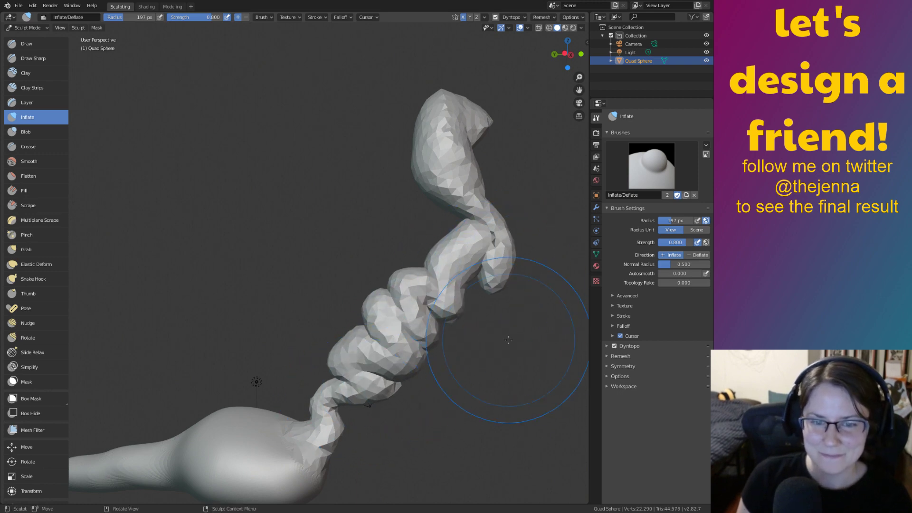
pyautogui.moveTo(540, 374); pyautogui.dragTo(408, 282, button='middle')
pyautogui.moveTo(408, 283)
pyautogui.mouseDown(button='middle')
pyautogui.moveTo(475, 323)
pyautogui.moveTo(350, 350)
pyautogui.moveTo(548, 336)
pyautogui.moveTo(505, 360)
pyautogui.mouseUp(button='middle')
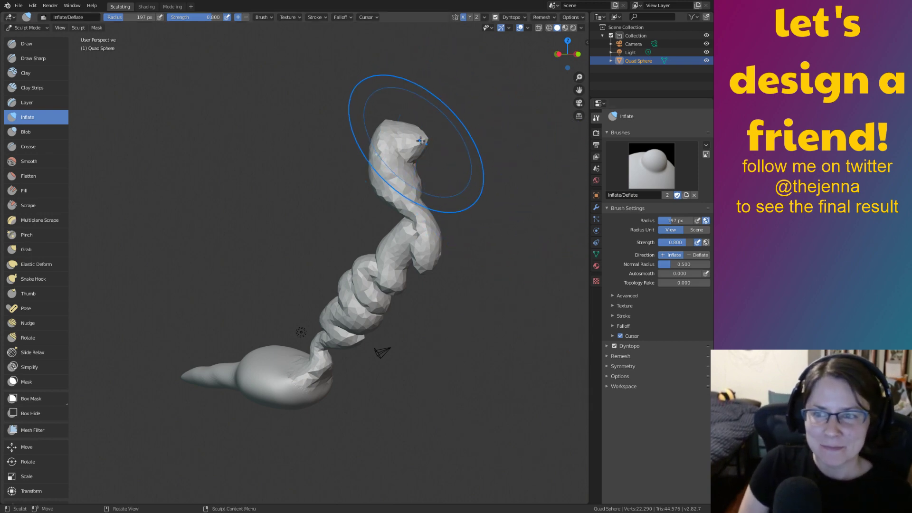
pyautogui.moveTo(468, 124)
pyautogui.mouseDown(button='middle')
pyautogui.moveTo(427, 286)
pyautogui.moveTo(399, 292)
pyautogui.moveTo(482, 275)
pyautogui.moveTo(474, 262)
pyautogui.moveTo(521, 296)
pyautogui.moveTo(430, 333)
pyautogui.moveTo(511, 312)
pyautogui.moveTo(463, 299)
pyautogui.moveTo(460, 314)
pyautogui.moveTo(374, 244)
pyautogui.mouseUp(button='middle')
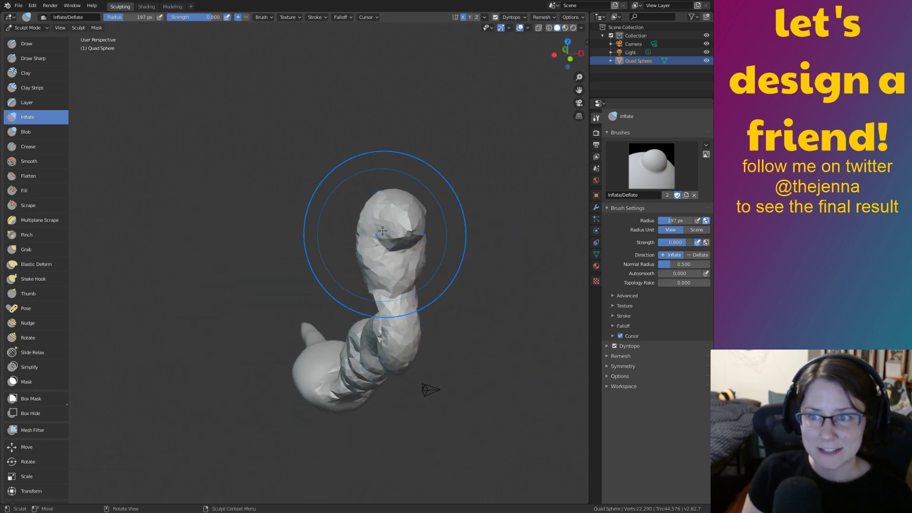
pyautogui.moveTo(479, 370)
pyautogui.mouseDown(button='middle')
pyautogui.moveTo(468, 295)
pyautogui.moveTo(533, 296)
pyautogui.mouseUp(button='middle')
pyautogui.moveTo(459, 195)
pyautogui.mouseDown(button='middle')
pyautogui.moveTo(442, 258)
pyautogui.moveTo(467, 300)
pyautogui.mouseUp(button='middle')
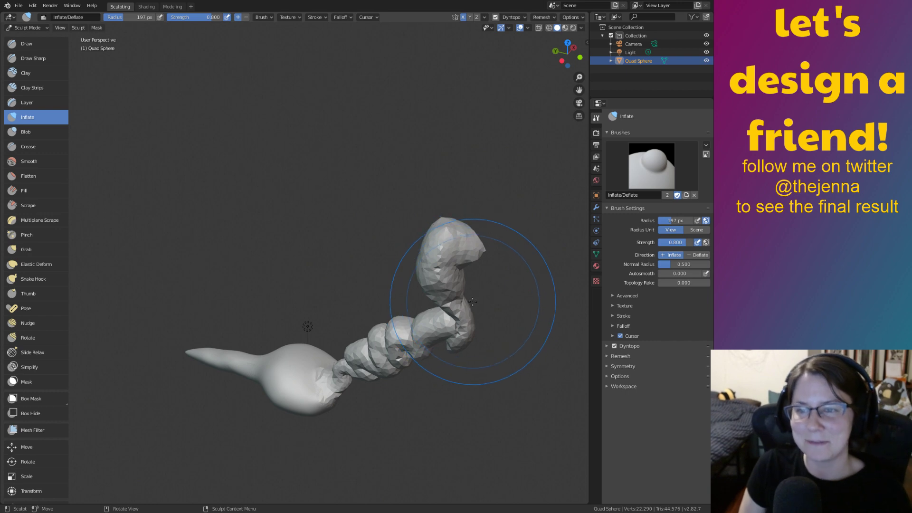
pyautogui.press('s')
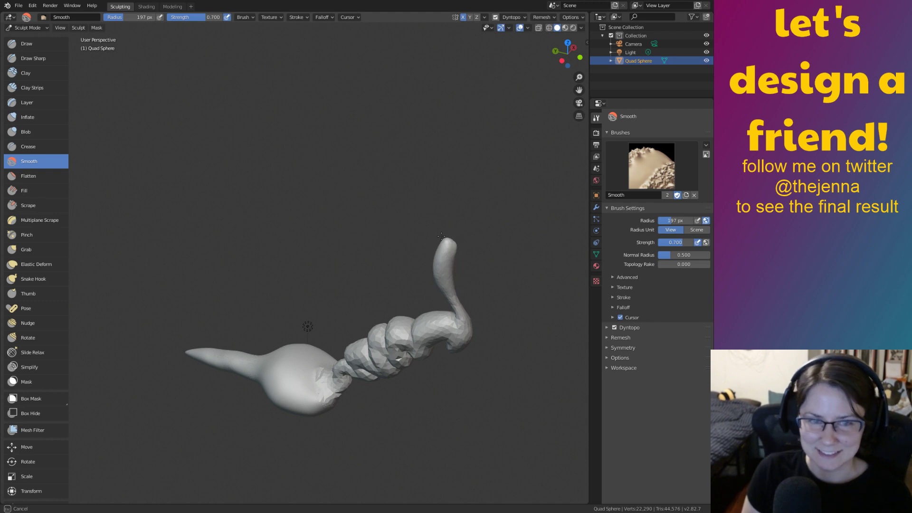
# Smooth the stalk tip at strength 1.0 into a long, thin upward spike.
pyautogui.rightClick(434, 254)
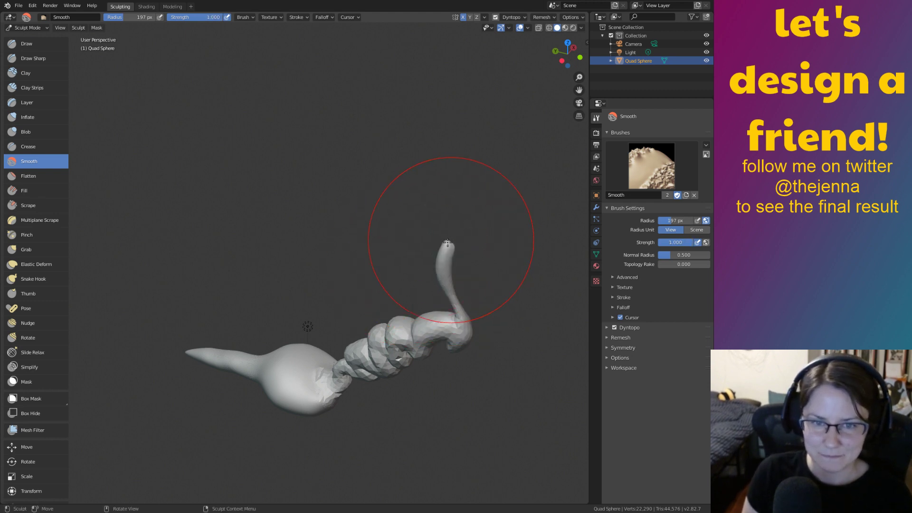
pyautogui.moveTo(446, 252); pyautogui.dragTo(449, 249)
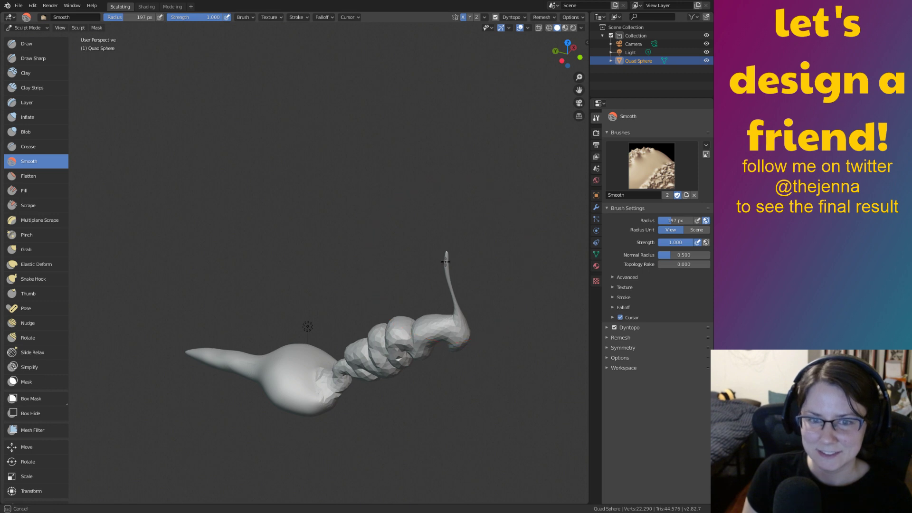
pyautogui.moveTo(510, 354)
pyautogui.keyDown('ctrl'); pyautogui.mouseDown(button='middle')
pyautogui.moveTo(555, 214)
pyautogui.moveTo(529, 167)
pyautogui.moveTo(446, 154)
pyautogui.mouseUp(button='middle'); pyautogui.keyUp('ctrl')
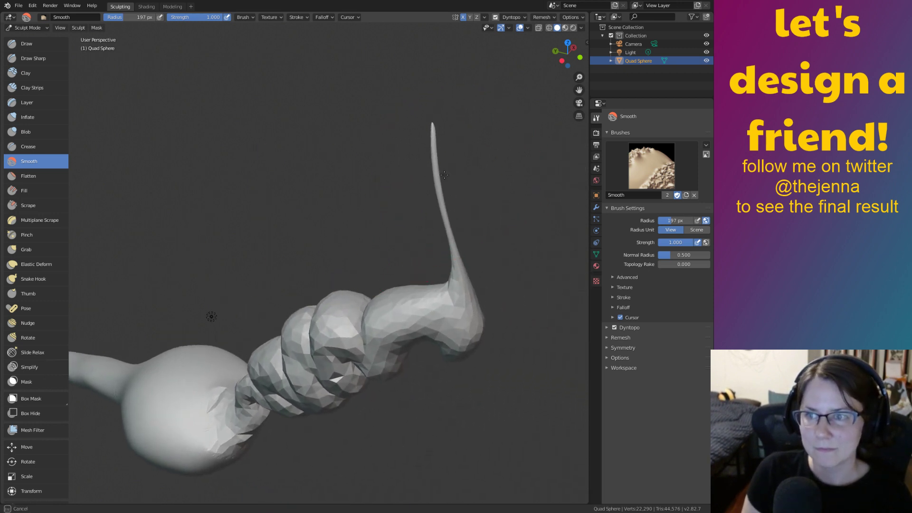
pyautogui.moveTo(435, 145)
pyautogui.mouseDown()
pyautogui.moveTo(444, 304)
pyautogui.moveTo(439, 285)
pyautogui.mouseUp()
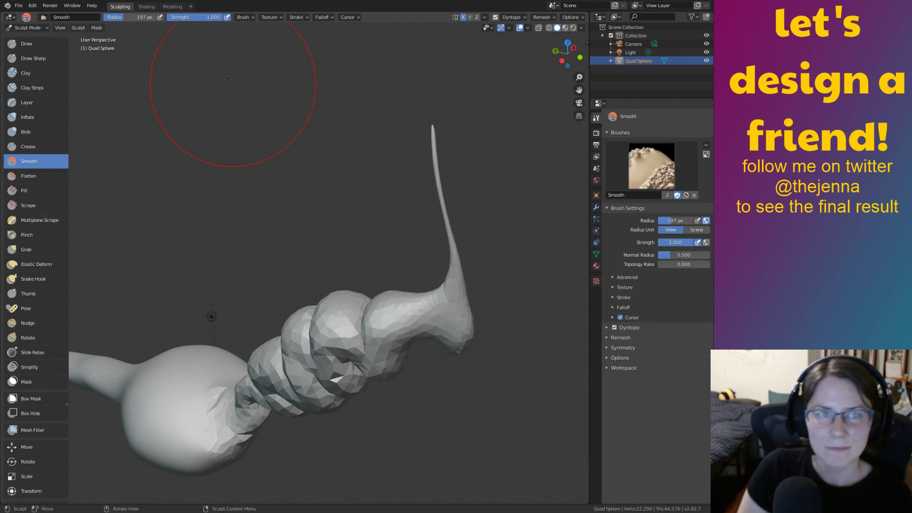
# Switch to the Modeling workspace and frame the whole stalk in Edit Mode.
pyautogui.click(172, 7)
pyautogui.keyDown('shift'); pyautogui.moveTo(214, 114); pyautogui.dragTo(463, 368, button='middle'); pyautogui.keyUp('shift')
pyautogui.keyDown('ctrl'); pyautogui.moveTo(420, 208); pyautogui.dragTo(417, 250, button='middle'); pyautogui.keyUp('ctrl')
pyautogui.click(355, 213)
pyautogui.press('Tab')
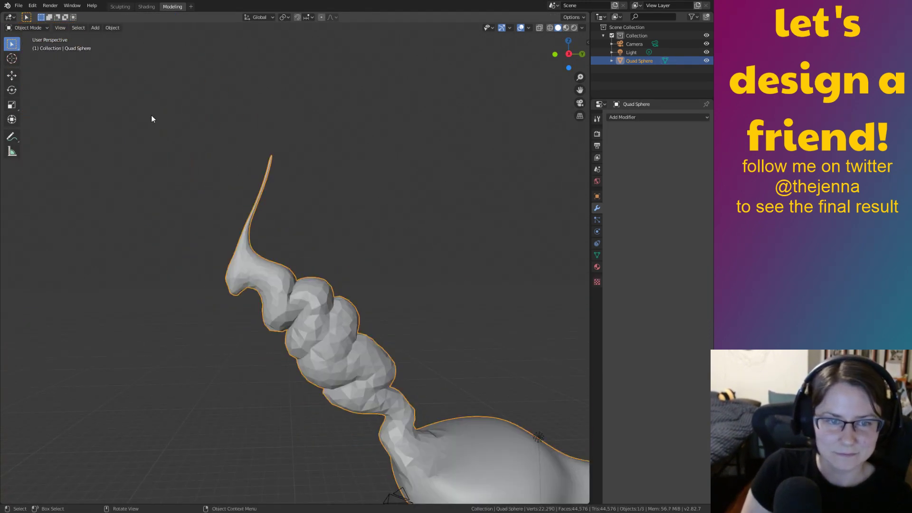
pyautogui.press('Tab')
# Box-select all stalk vertices with X-ray on and dissolve them.
pyautogui.moveTo(139, 110); pyautogui.dragTo(439, 417)
pyautogui.click(539, 29)
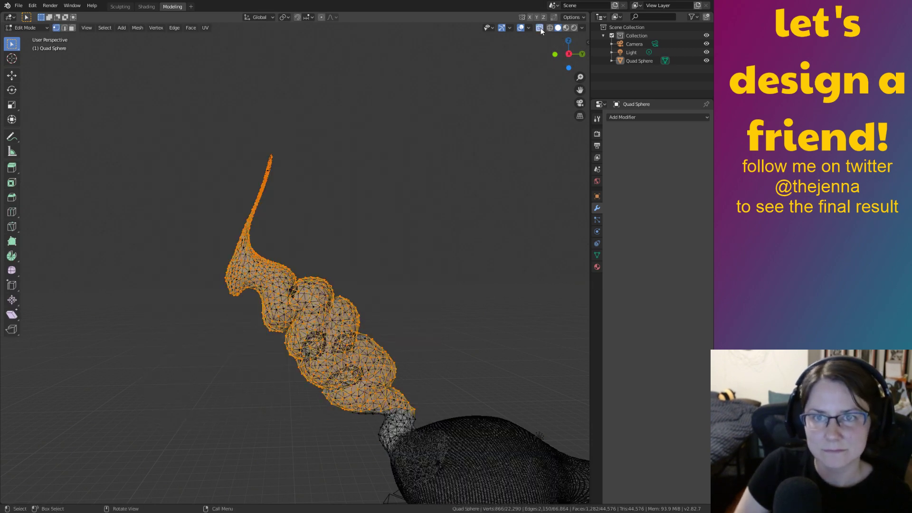
pyautogui.click(220, 128)
pyautogui.moveTo(144, 114); pyautogui.dragTo(433, 422)
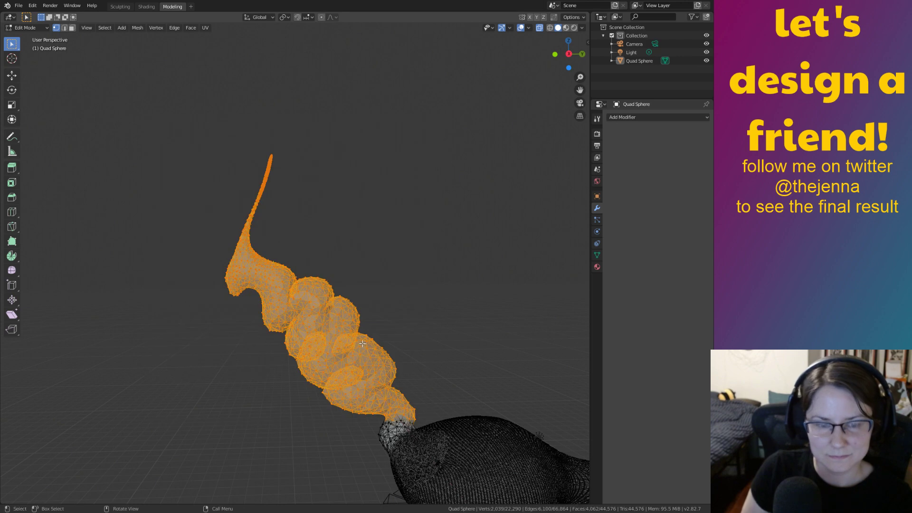
pyautogui.press('x')
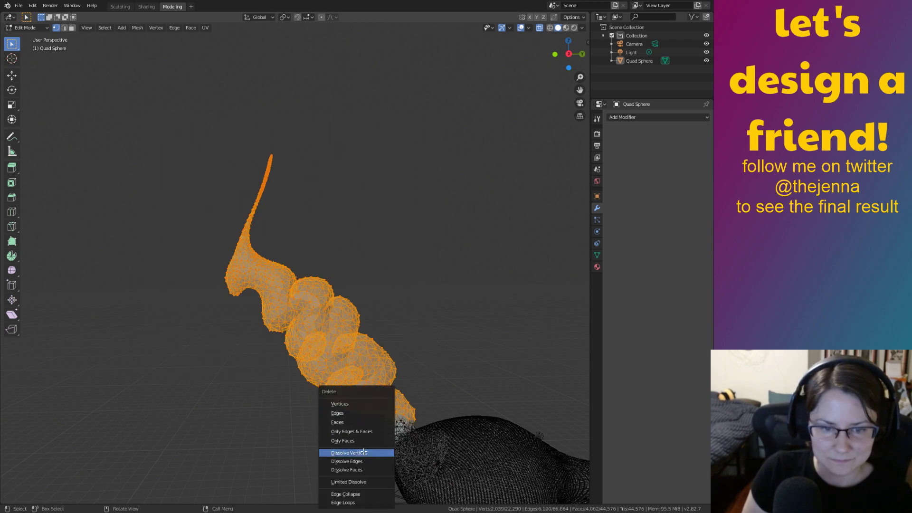
pyautogui.click(363, 454)
pyautogui.click(120, 7)
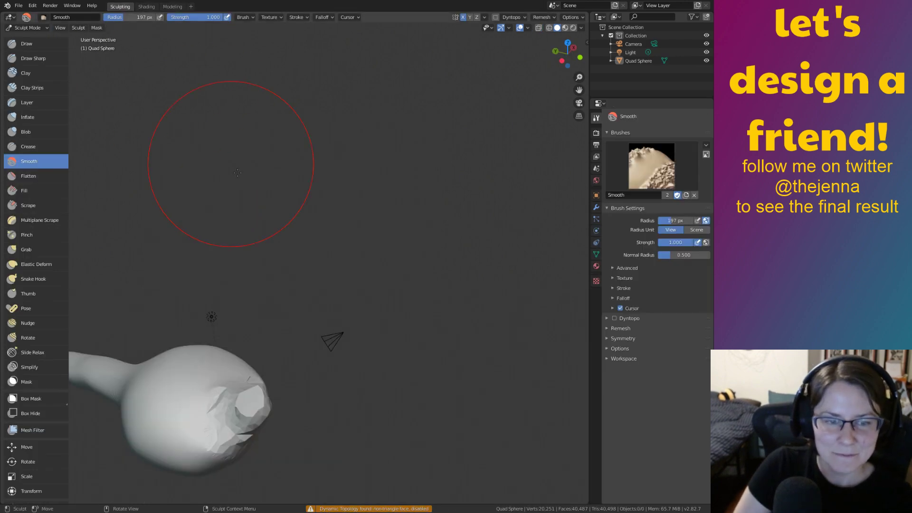
# Turn on dynamic topology and orbit around the body.
pyautogui.keyDown('ctrl'); pyautogui.moveTo(378, 266); pyautogui.dragTo(496, 224, button='middle'); pyautogui.keyUp('ctrl')
pyautogui.moveTo(442, 262); pyautogui.dragTo(468, 285, button='middle')
pyautogui.click(614, 318)
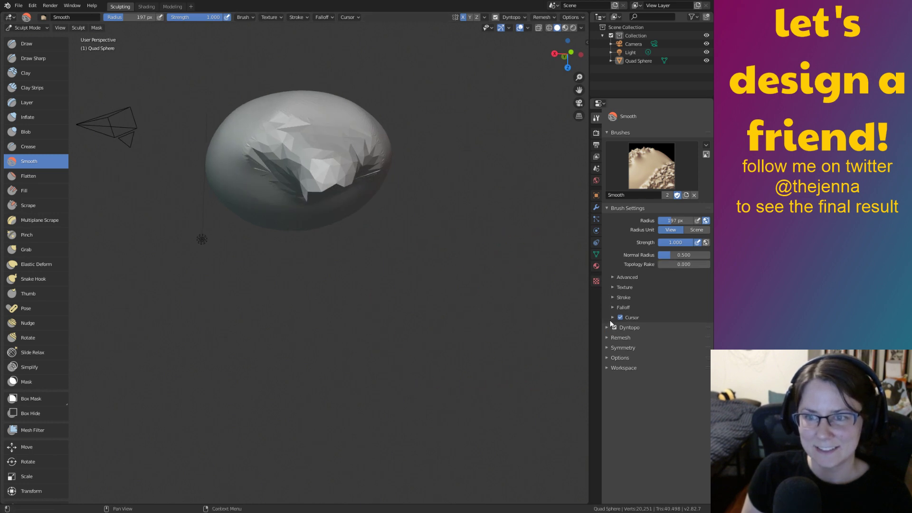
pyautogui.moveTo(433, 350)
pyautogui.mouseDown(button='middle')
pyautogui.moveTo(388, 179)
pyautogui.moveTo(475, 238)
pyautogui.moveTo(529, 167)
pyautogui.moveTo(478, 346)
pyautogui.moveTo(440, 345)
pyautogui.mouseUp(button='middle')
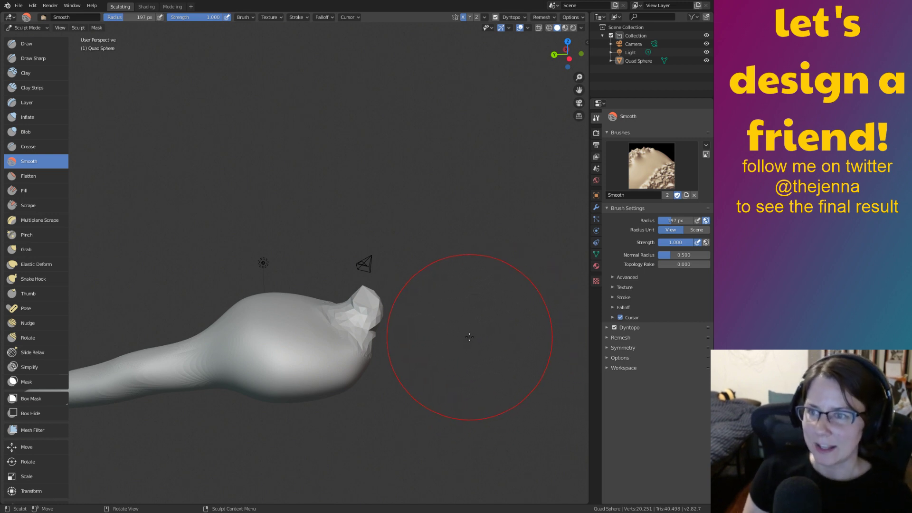
pyautogui.moveTo(463, 355); pyautogui.dragTo(446, 343, button='middle')
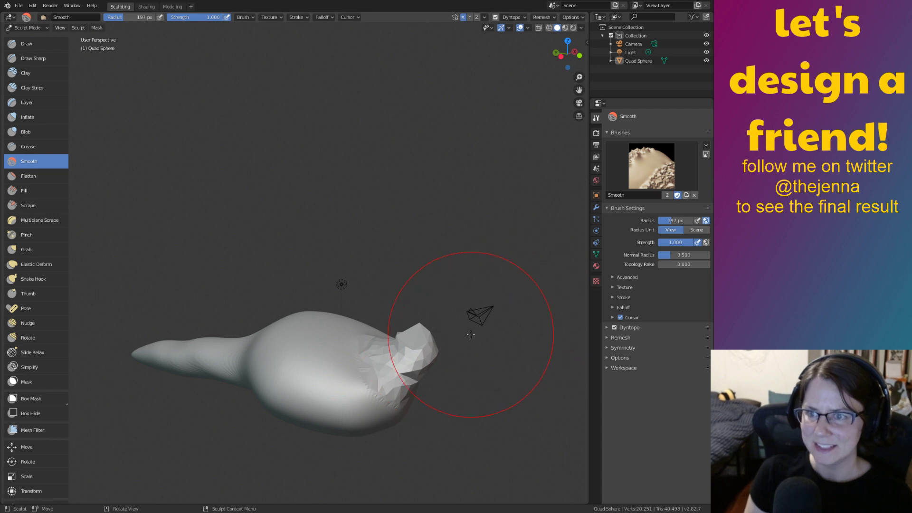
pyautogui.keyDown('shift'); pyautogui.moveTo(466, 375); pyautogui.dragTo(479, 351, button='middle'); pyautogui.keyUp('shift')
pyautogui.moveTo(513, 387)
pyautogui.mouseDown(button='middle')
pyautogui.moveTo(493, 418)
pyautogui.moveTo(479, 408)
pyautogui.moveTo(503, 394)
pyautogui.moveTo(525, 401)
pyautogui.mouseUp(button='middle')
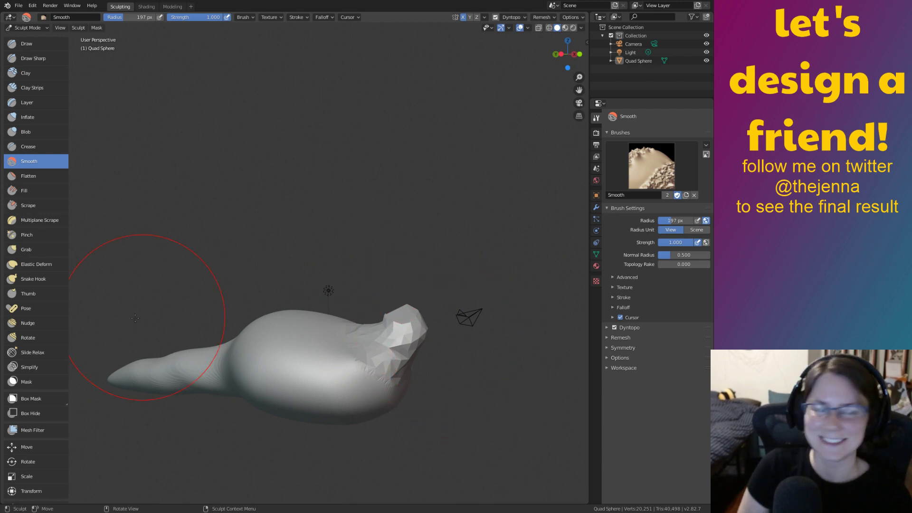
# Smooth the faceted opening shut into a rounded end.
pyautogui.moveTo(375, 338); pyautogui.dragTo(397, 329)
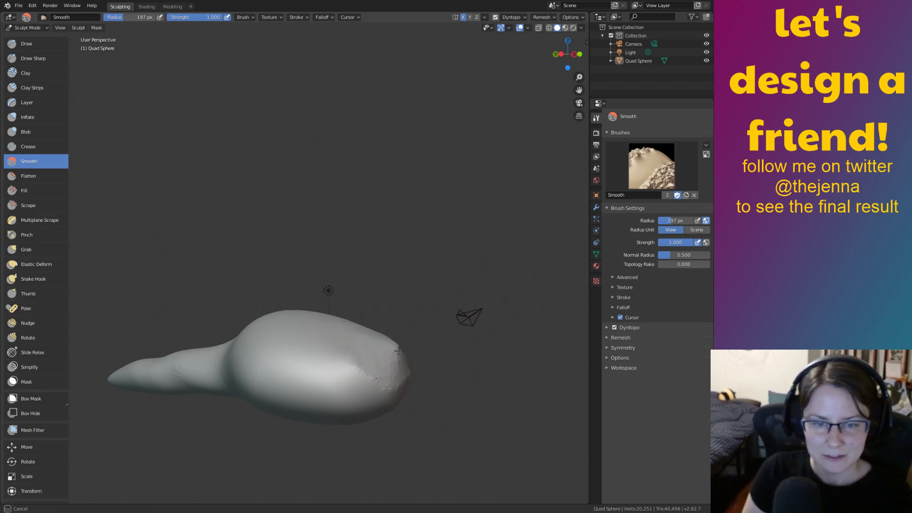
pyautogui.scroll(1, 429, 383)
pyautogui.scroll(-1, 428, 384)
pyautogui.scroll(1, 428, 384)
pyautogui.scroll(2, 429, 383)
pyautogui.keyDown('shift'); pyautogui.moveTo(431, 384); pyautogui.dragTo(407, 345, button='middle'); pyautogui.keyUp('shift')
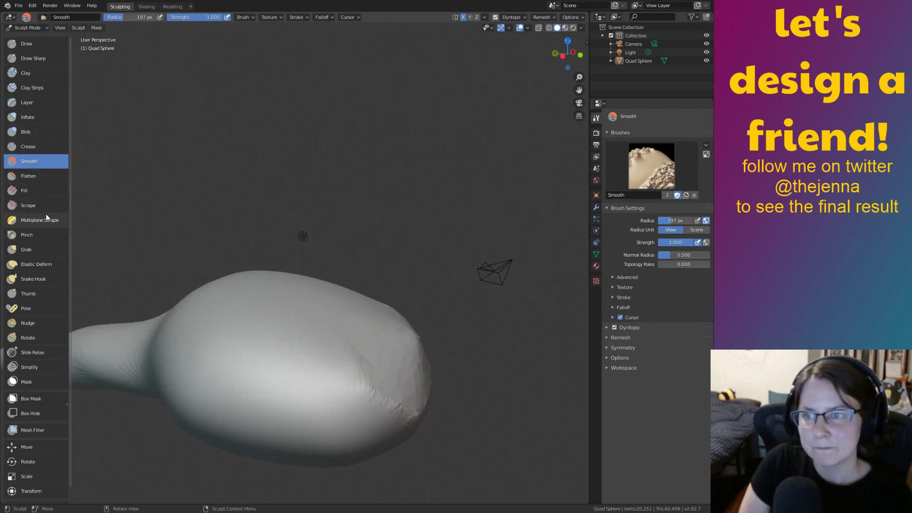
# With Snake Hook, pull a new stalk from the body's end and bend its tip.
pyautogui.click(41, 278)
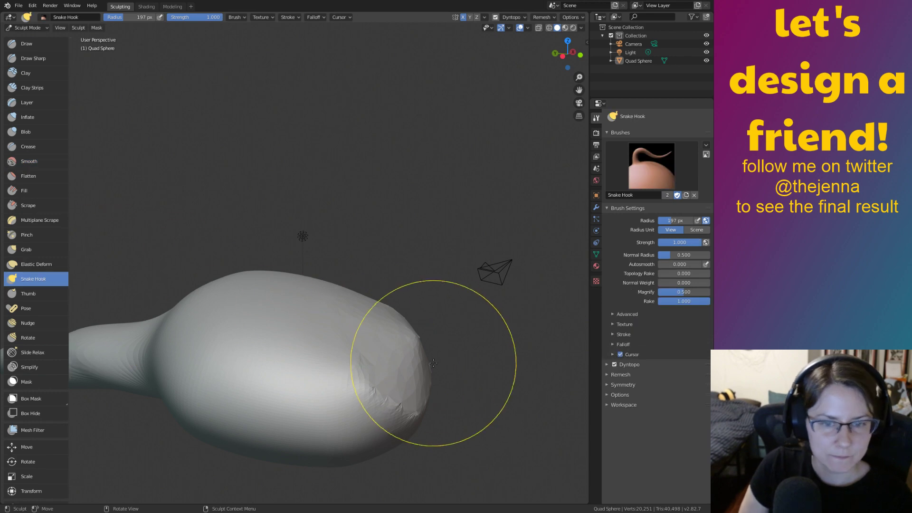
pyautogui.moveTo(399, 356)
pyautogui.mouseDown()
pyautogui.moveTo(494, 299)
pyautogui.moveTo(548, 288)
pyautogui.moveTo(509, 274)
pyautogui.moveTo(497, 280)
pyautogui.mouseUp()
pyautogui.hotkey('ctrl', 'z')
pyautogui.moveTo(391, 363)
pyautogui.mouseDown()
pyautogui.moveTo(417, 325)
pyautogui.moveTo(498, 297)
pyautogui.moveTo(388, 254)
pyautogui.moveTo(417, 254)
pyautogui.moveTo(421, 238)
pyautogui.moveTo(417, 248)
pyautogui.moveTo(452, 249)
pyautogui.moveTo(444, 259)
pyautogui.mouseUp()
pyautogui.moveTo(437, 293)
pyautogui.mouseDown()
pyautogui.moveTo(427, 270)
pyautogui.moveTo(463, 248)
pyautogui.moveTo(502, 252)
pyautogui.moveTo(489, 266)
pyautogui.mouseUp()
pyautogui.moveTo(489, 266); pyautogui.dragTo(469, 313, button='middle')
pyautogui.moveTo(470, 313); pyautogui.dragTo(481, 298)
# Pull the stalk's neck down-right and curl its tip into a hook.
pyautogui.moveTo(480, 298); pyautogui.dragTo(484, 251, button='middle')
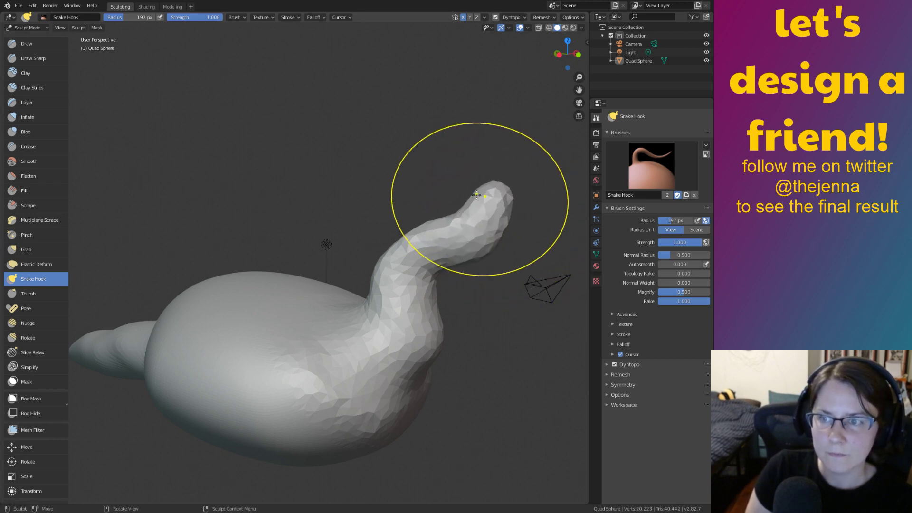
pyautogui.moveTo(456, 202); pyautogui.dragTo(463, 221)
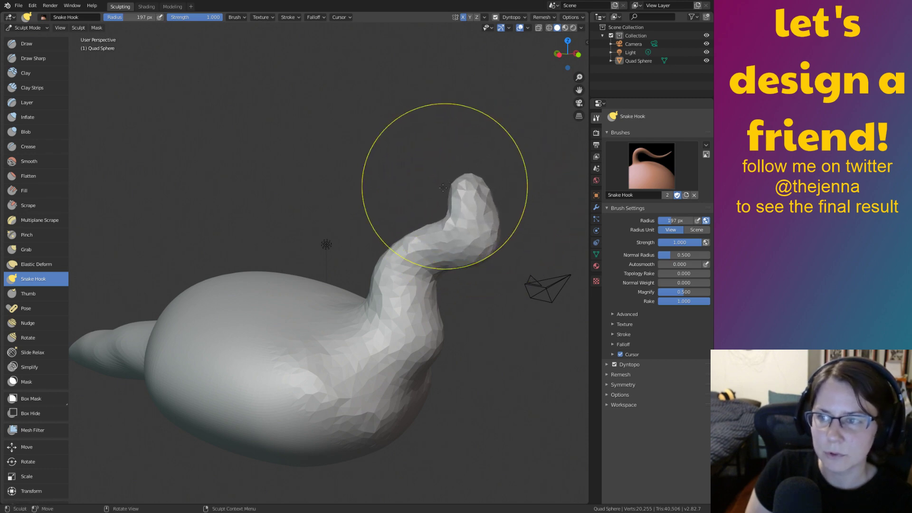
pyautogui.moveTo(423, 220)
pyautogui.keyDown('shift'); pyautogui.mouseDown(button='middle')
pyautogui.moveTo(374, 234)
pyautogui.moveTo(403, 242)
pyautogui.mouseUp(button='middle'); pyautogui.keyUp('shift')
pyautogui.moveTo(435, 242); pyautogui.dragTo(437, 247)
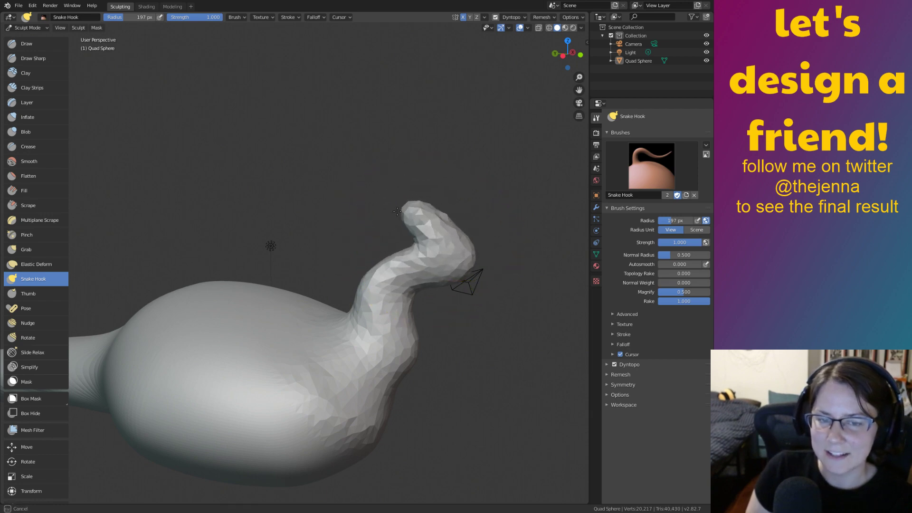
pyautogui.moveTo(433, 251); pyautogui.dragTo(412, 226)
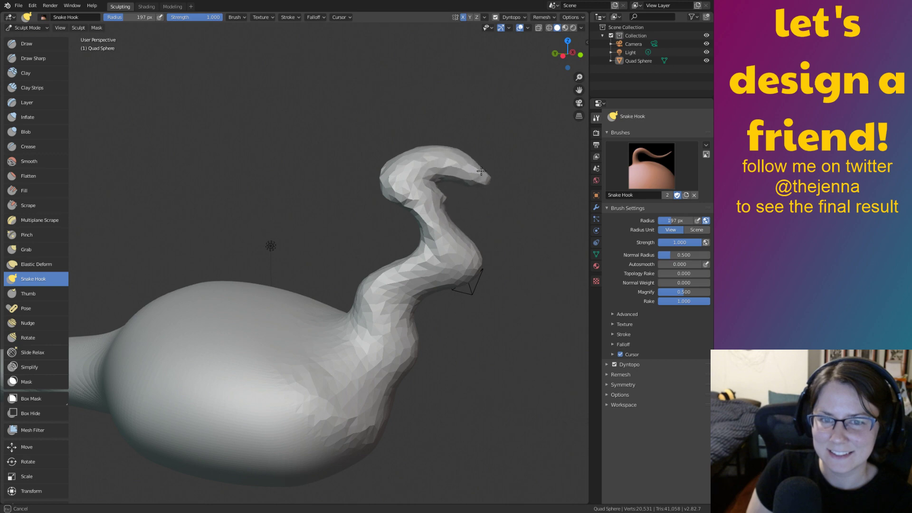
pyautogui.moveTo(500, 218)
pyautogui.mouseDown(button='middle')
pyautogui.moveTo(440, 241)
pyautogui.moveTo(491, 272)
pyautogui.moveTo(413, 244)
pyautogui.mouseUp(button='middle')
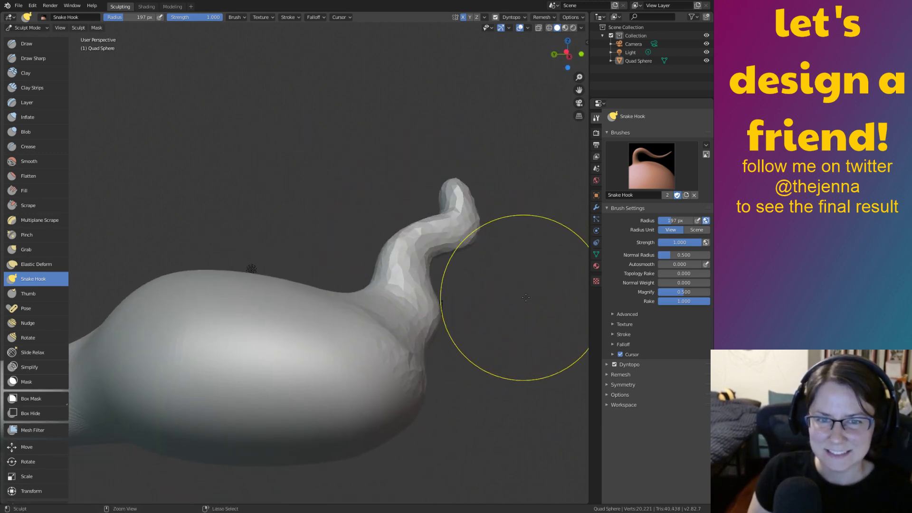
pyautogui.hotkey('ctrl', 'z')
pyautogui.hotkey('ctrl', 'z')
pyautogui.moveTo(535, 324); pyautogui.dragTo(514, 348, button='middle')
pyautogui.hotkey('ctrl', 'shift', 'z')
pyautogui.hotkey('ctrl', 'shift', 'z')
pyautogui.hotkey('ctrl', 'shift', 'z')
pyautogui.hotkey('ctrl', 'shift', 'z')
pyautogui.hotkey('ctrl', 'shift', 'z')
pyautogui.hotkey('ctrl', 'shift', 'z')
pyautogui.hotkey('ctrl', 'shift', 'z')
pyautogui.hotkey('ctrl', 'shift', 'z')
pyautogui.hotkey('ctrl', 'shift', 'z')
pyautogui.hotkey('ctrl', 'shift', 'z')
pyautogui.hotkey('ctrl', 'shift', 'z')
pyautogui.hotkey('ctrl', 'shift', 'z')
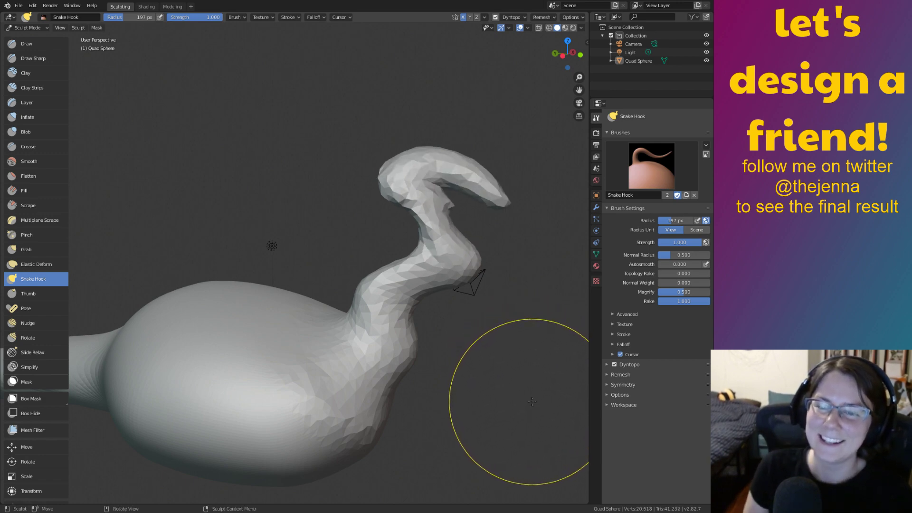
pyautogui.moveTo(570, 404)
pyautogui.mouseDown(button='middle')
pyautogui.moveTo(561, 392)
pyautogui.moveTo(512, 390)
pyautogui.mouseUp(button='middle')
# Undo the Snake Hook strokes back to the plain rounded blob, discarding a trial horn.
pyautogui.hotkey('ctrl', 'z')
pyautogui.hotkey('ctrl', 'z')
pyautogui.hotkey('ctrl', 'z')
pyautogui.hotkey('ctrl', 'z')
pyautogui.hotkey('ctrl', 'z')
pyautogui.hotkey('ctrl', 'z')
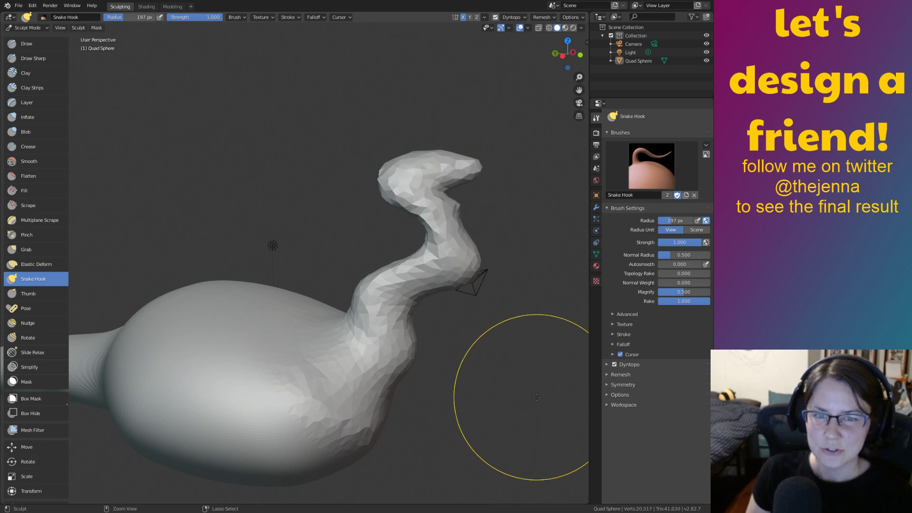
pyautogui.hotkey('ctrl', 'z')
pyautogui.hotkey('ctrl', 'z')
pyautogui.hotkey('ctrl', 'z')
pyautogui.hotkey('ctrl', 'z')
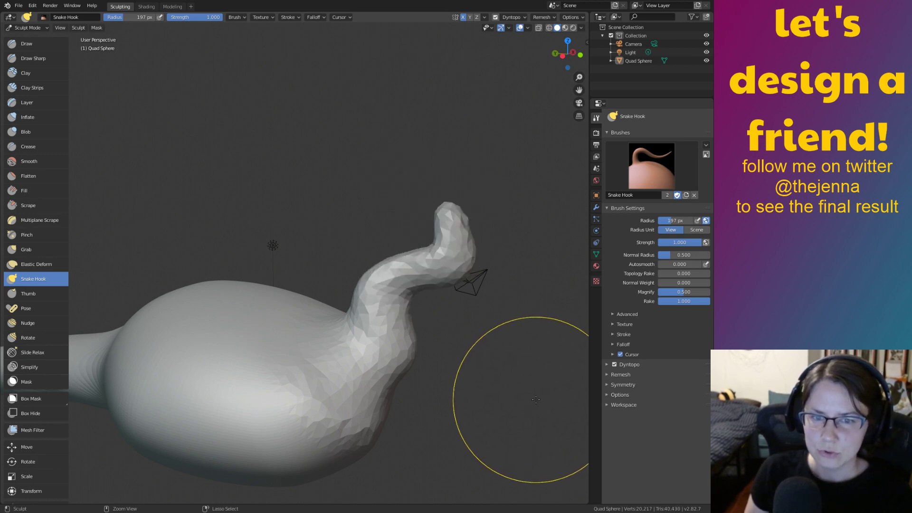
pyautogui.hotkey('ctrl', 'z')
pyautogui.hotkey('ctrl', 'z')
pyautogui.hotkey('ctrl', 'z')
pyautogui.hotkey('ctrl', 'z')
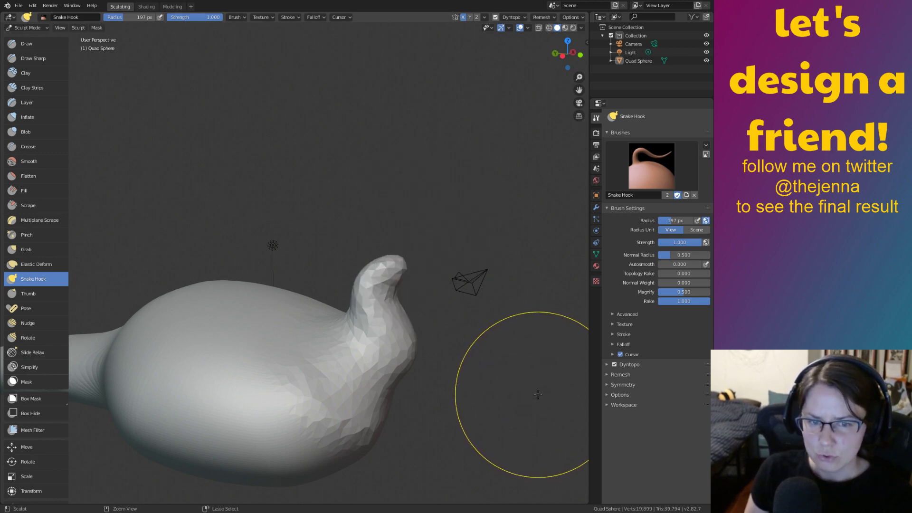
pyautogui.hotkey('ctrl', 'z')
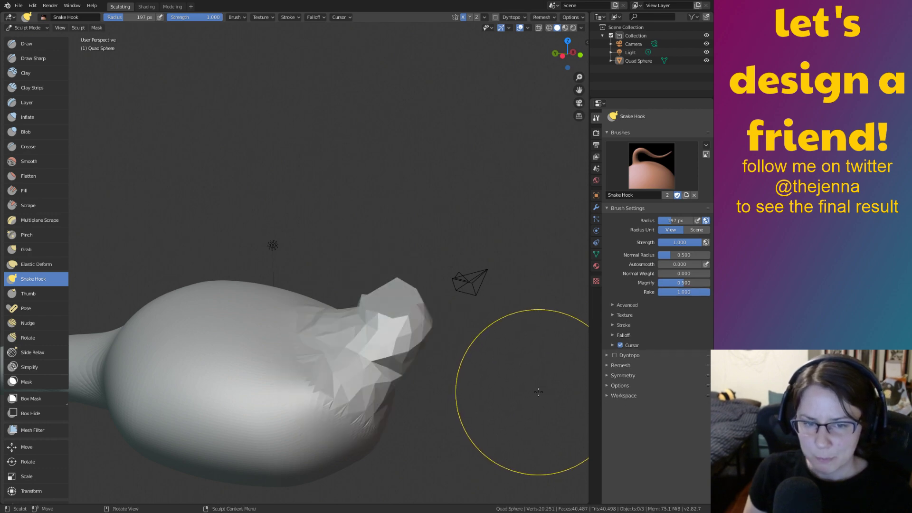
pyautogui.hotkey('ctrl', 'z')
pyautogui.hotkey('ctrl', 'z')
pyautogui.moveTo(411, 351)
pyautogui.mouseDown(button='middle')
pyautogui.moveTo(369, 381)
pyautogui.moveTo(375, 351)
pyautogui.moveTo(434, 314)
pyautogui.moveTo(426, 309)
pyautogui.mouseUp(button='middle')
pyautogui.moveTo(426, 309)
pyautogui.mouseDown()
pyautogui.moveTo(458, 244)
pyautogui.moveTo(467, 280)
pyautogui.mouseUp()
pyautogui.hotkey('ctrl', 'z')
# Pull a mirrored pair of stalks up from the end of the body with Snake Hook.
pyautogui.moveTo(489, 328); pyautogui.dragTo(375, 365, button='middle')
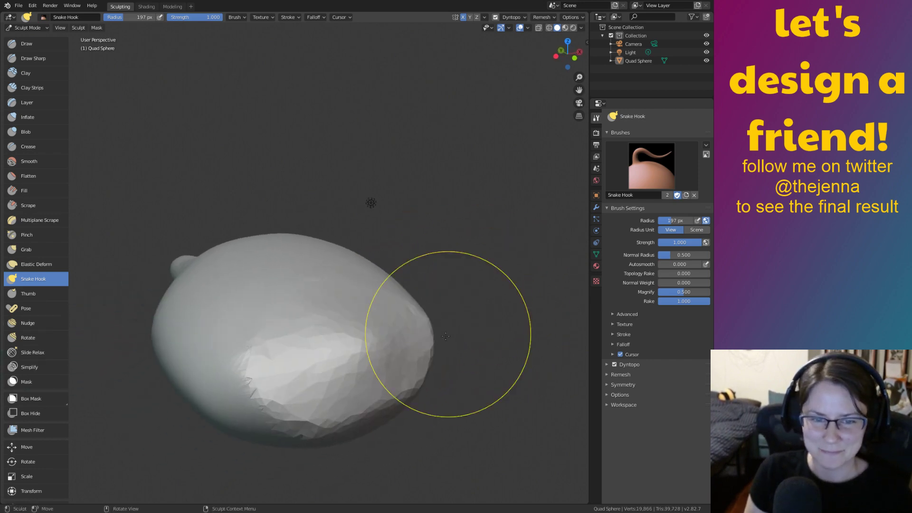
pyautogui.moveTo(369, 361); pyautogui.dragTo(385, 290)
pyautogui.moveTo(386, 291); pyautogui.dragTo(437, 280, button='middle')
pyautogui.moveTo(435, 283)
pyautogui.mouseDown()
pyautogui.moveTo(459, 249)
pyautogui.moveTo(458, 225)
pyautogui.mouseUp()
pyautogui.moveTo(466, 280)
pyautogui.mouseDown(button='middle')
pyautogui.moveTo(431, 309)
pyautogui.moveTo(386, 321)
pyautogui.moveTo(381, 214)
pyautogui.moveTo(381, 254)
pyautogui.mouseUp(button='middle')
# Stretch the side nubs out into long horns and draw their ends downward.
pyautogui.moveTo(307, 295); pyautogui.dragTo(342, 293)
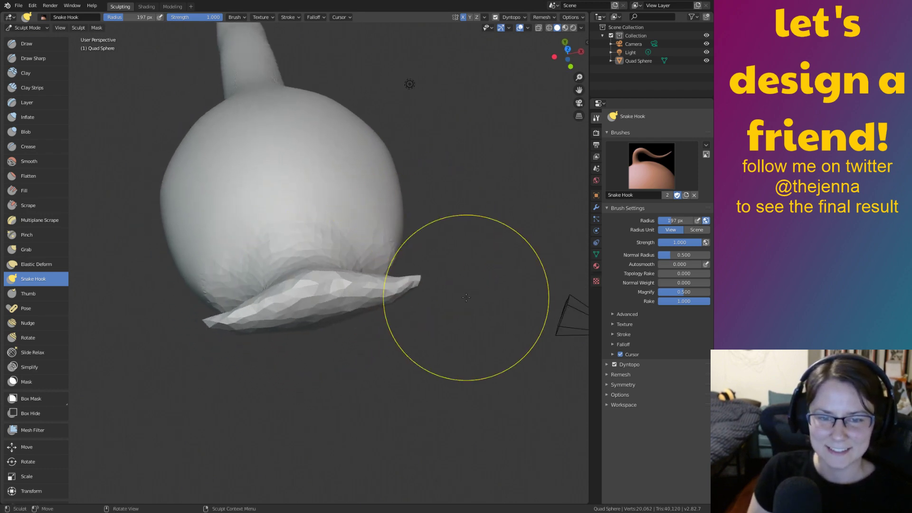
pyautogui.hotkey('ctrl', 'z')
pyautogui.moveTo(327, 299)
pyautogui.mouseDown()
pyautogui.moveTo(409, 289)
pyautogui.moveTo(452, 327)
pyautogui.moveTo(418, 361)
pyautogui.moveTo(406, 392)
pyautogui.moveTo(413, 418)
pyautogui.moveTo(439, 442)
pyautogui.mouseUp()
pyautogui.moveTo(439, 441)
pyautogui.mouseDown(button='middle')
pyautogui.moveTo(503, 366)
pyautogui.moveTo(462, 380)
pyautogui.moveTo(499, 340)
pyautogui.moveTo(403, 351)
pyautogui.mouseUp(button='middle')
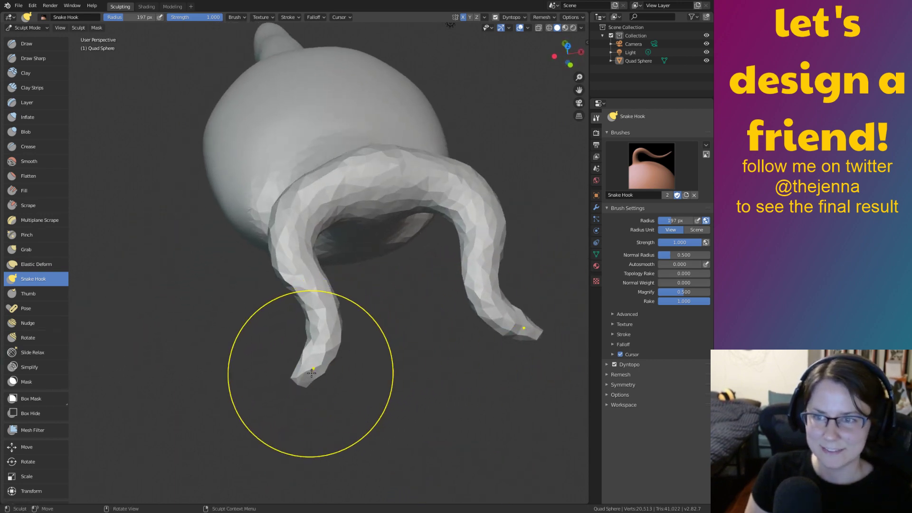
# Curl both stalk tips down into hooks, then check them from below and the side.
pyautogui.moveTo(312, 381)
pyautogui.mouseDown()
pyautogui.moveTo(283, 394)
pyautogui.moveTo(268, 430)
pyautogui.moveTo(340, 458)
pyautogui.moveTo(411, 448)
pyautogui.moveTo(408, 475)
pyautogui.moveTo(390, 495)
pyautogui.mouseUp()
pyautogui.moveTo(432, 449)
pyautogui.keyDown('shift'); pyautogui.mouseDown(button='middle')
pyautogui.moveTo(418, 387)
pyautogui.moveTo(383, 376)
pyautogui.mouseUp(button='middle'); pyautogui.keyUp('shift')
pyautogui.keyDown('ctrl'); pyautogui.moveTo(382, 376); pyautogui.dragTo(440, 426, button='middle'); pyautogui.keyUp('ctrl')
pyautogui.moveTo(439, 426)
pyautogui.mouseDown(button='middle')
pyautogui.moveTo(521, 358)
pyautogui.moveTo(448, 314)
pyautogui.moveTo(453, 375)
pyautogui.moveTo(441, 417)
pyautogui.moveTo(417, 356)
pyautogui.moveTo(451, 366)
pyautogui.mouseUp(button='middle')
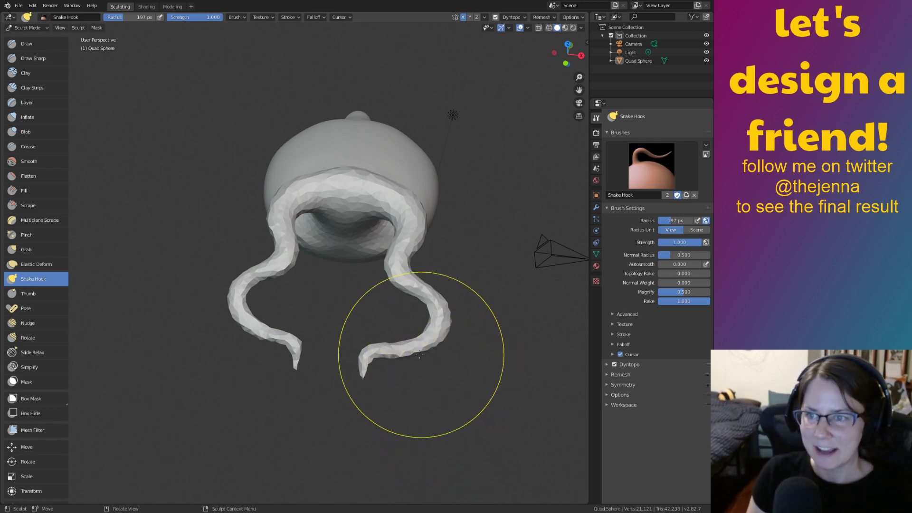
pyautogui.moveTo(446, 353)
pyautogui.mouseDown(button='middle')
pyautogui.moveTo(386, 285)
pyautogui.moveTo(424, 306)
pyautogui.moveTo(410, 309)
pyautogui.moveTo(403, 327)
pyautogui.moveTo(434, 356)
pyautogui.moveTo(444, 383)
pyautogui.mouseUp(button='middle')
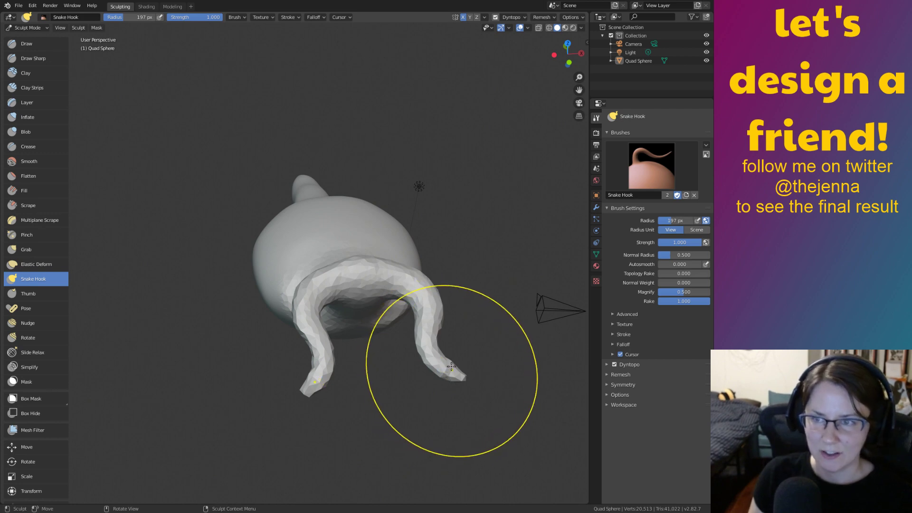
pyautogui.moveTo(446, 372)
pyautogui.mouseDown()
pyautogui.moveTo(470, 349)
pyautogui.moveTo(482, 352)
pyautogui.mouseUp()
pyautogui.moveTo(483, 351)
pyautogui.mouseDown(button='middle')
pyautogui.moveTo(473, 317)
pyautogui.moveTo(488, 336)
pyautogui.moveTo(477, 335)
pyautogui.moveTo(500, 302)
pyautogui.mouseUp(button='middle')
# Try several Snake Hook strokes lifting the side stubs, undoing each unwanted loop or curl.
pyautogui.moveTo(502, 308); pyautogui.dragTo(506, 313)
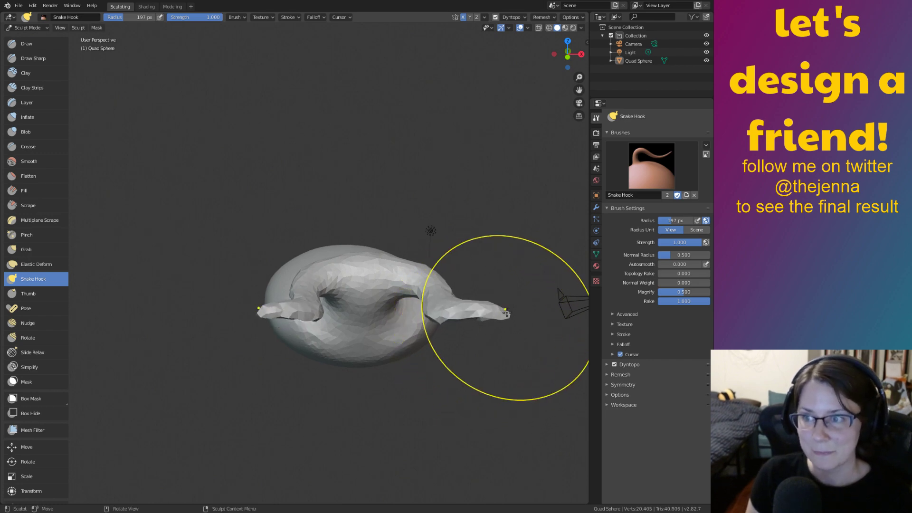
pyautogui.moveTo(507, 314)
pyautogui.mouseDown(button='middle')
pyautogui.moveTo(487, 308)
pyautogui.moveTo(495, 318)
pyautogui.mouseUp(button='middle')
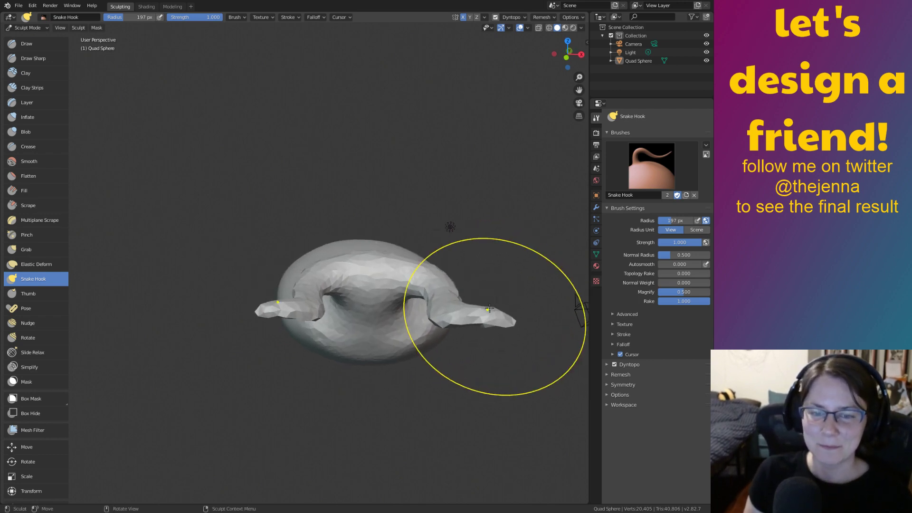
pyautogui.hotkey('ctrl', 'z')
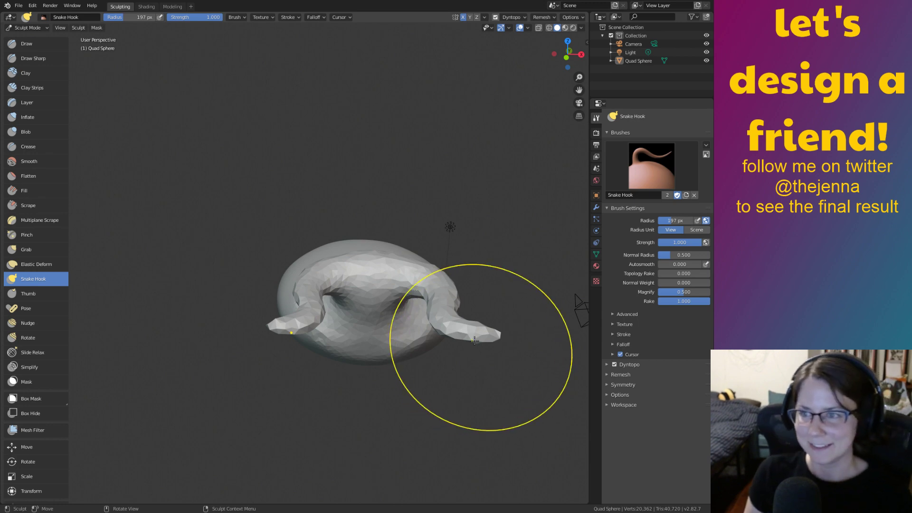
pyautogui.moveTo(487, 342)
pyautogui.mouseDown()
pyautogui.moveTo(519, 246)
pyautogui.moveTo(572, 192)
pyautogui.moveTo(541, 164)
pyautogui.moveTo(475, 169)
pyautogui.moveTo(369, 205)
pyautogui.moveTo(375, 119)
pyautogui.mouseUp()
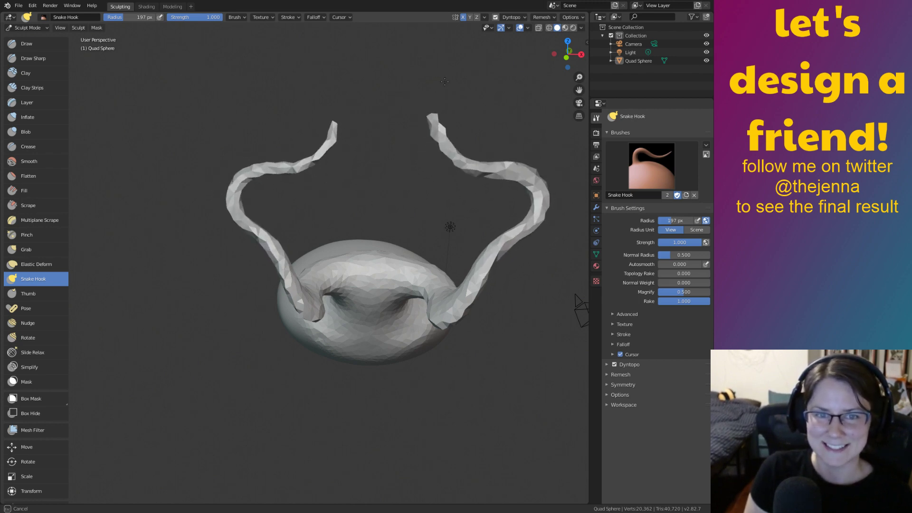
pyautogui.moveTo(498, 224); pyautogui.dragTo(469, 230, button='middle')
pyautogui.hotkey('ctrl', 'z')
pyautogui.hotkey('ctrl', 'z')
pyautogui.hotkey('ctrl', 'z')
pyautogui.moveTo(481, 317)
pyautogui.mouseDown()
pyautogui.moveTo(496, 304)
pyautogui.moveTo(494, 221)
pyautogui.moveTo(479, 197)
pyautogui.moveTo(466, 202)
pyautogui.moveTo(451, 216)
pyautogui.moveTo(444, 295)
pyautogui.moveTo(480, 316)
pyautogui.moveTo(537, 314)
pyautogui.moveTo(556, 266)
pyautogui.moveTo(536, 199)
pyautogui.moveTo(457, 160)
pyautogui.mouseUp()
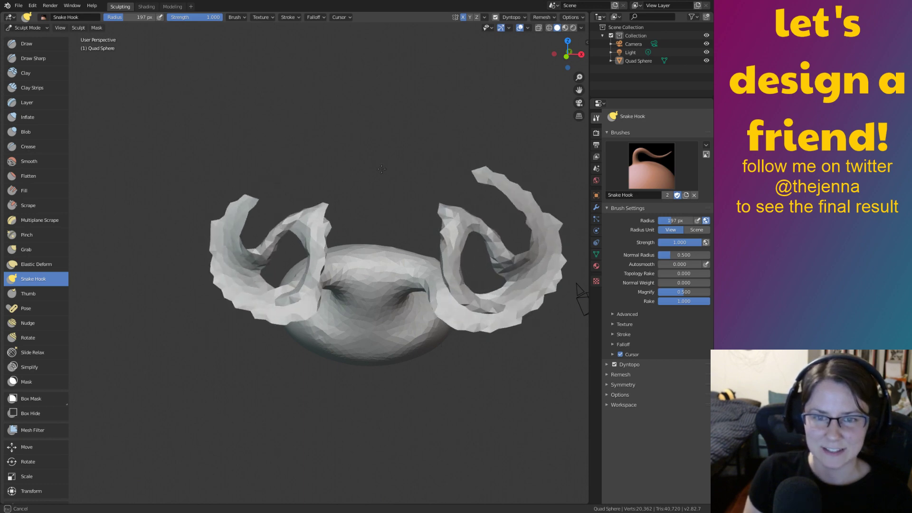
pyautogui.hotkey('ctrl', 'z')
pyautogui.moveTo(484, 314)
pyautogui.mouseDown()
pyautogui.moveTo(492, 247)
pyautogui.moveTo(479, 185)
pyautogui.moveTo(522, 178)
pyautogui.moveTo(546, 233)
pyautogui.moveTo(562, 315)
pyautogui.moveTo(519, 374)
pyautogui.mouseUp()
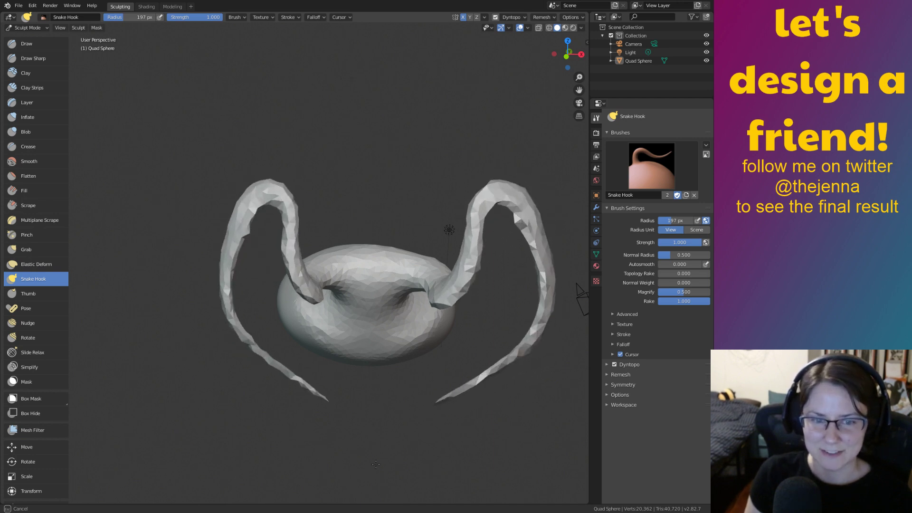
pyautogui.moveTo(380, 463)
pyautogui.mouseDown(button='middle')
pyautogui.moveTo(445, 400)
pyautogui.moveTo(359, 433)
pyautogui.moveTo(358, 407)
pyautogui.mouseUp(button='middle')
pyautogui.hotkey('ctrl', 'z')
# Sweep both mirrored stubs out and up until they stand as tall pointed horns.
pyautogui.moveTo(439, 331)
pyautogui.mouseDown(button='middle')
pyautogui.moveTo(418, 352)
pyautogui.moveTo(471, 304)
pyautogui.mouseUp(button='middle')
pyautogui.moveTo(471, 304)
pyautogui.mouseDown()
pyautogui.moveTo(481, 257)
pyautogui.moveTo(475, 135)
pyautogui.moveTo(508, 138)
pyautogui.moveTo(564, 247)
pyautogui.mouseUp()
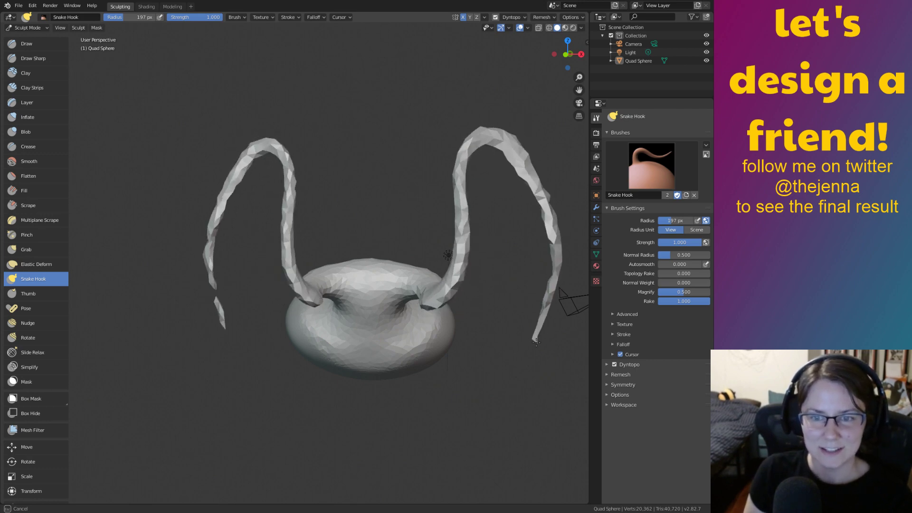
pyautogui.hotkey('ctrl', 'z')
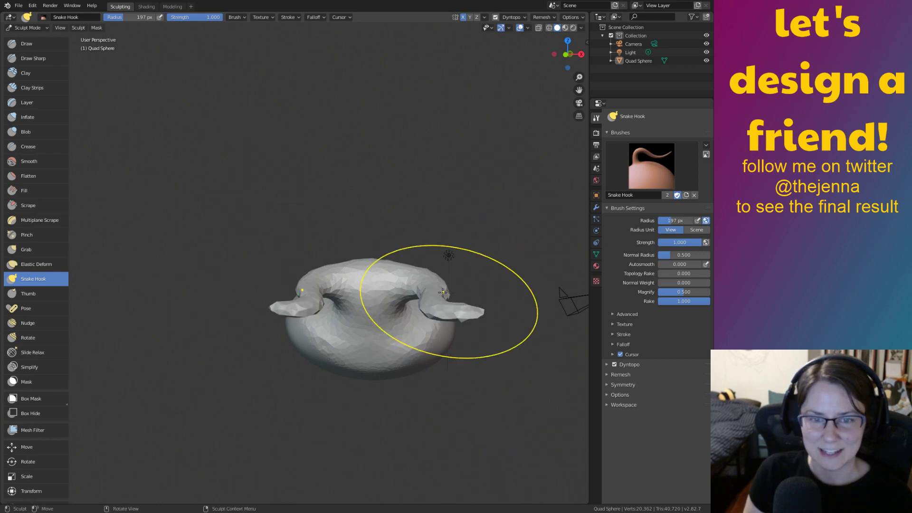
pyautogui.moveTo(454, 309)
pyautogui.mouseDown()
pyautogui.moveTo(474, 278)
pyautogui.moveTo(449, 170)
pyautogui.moveTo(400, 226)
pyautogui.mouseUp()
pyautogui.hotkey('ctrl', 'z')
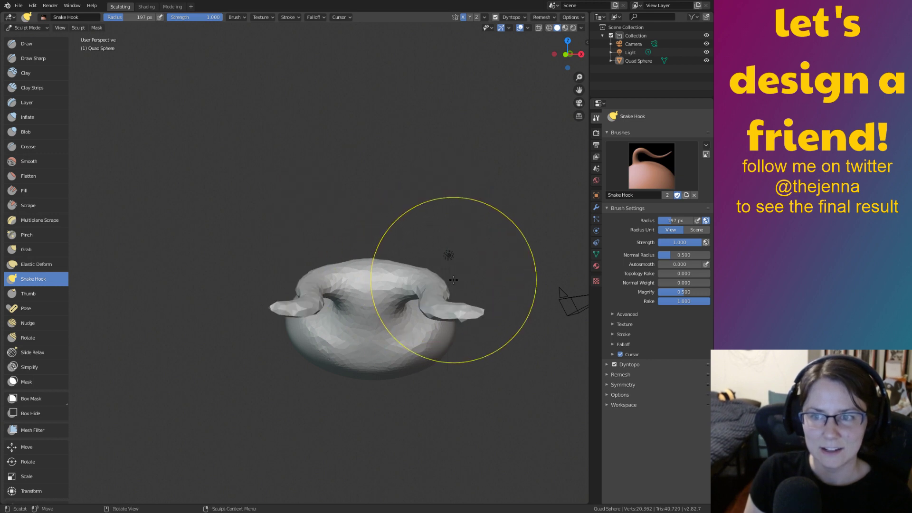
pyautogui.moveTo(467, 311)
pyautogui.mouseDown()
pyautogui.moveTo(448, 259)
pyautogui.moveTo(455, 171)
pyautogui.moveTo(467, 133)
pyautogui.moveTo(494, 107)
pyautogui.mouseUp()
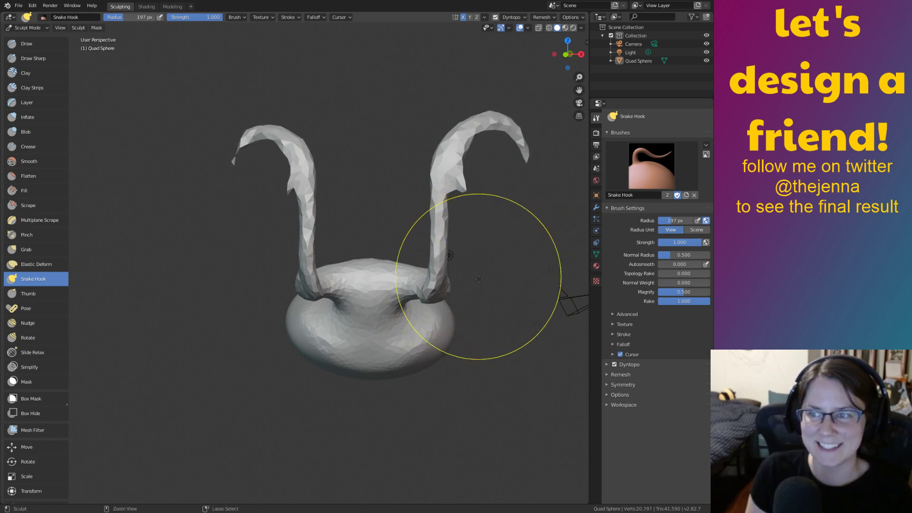
pyautogui.hotkey('ctrl', 'z')
pyautogui.moveTo(440, 311)
pyautogui.mouseDown()
pyautogui.moveTo(468, 299)
pyautogui.moveTo(555, 202)
pyautogui.mouseUp()
pyautogui.moveTo(563, 223)
pyautogui.mouseDown(button='middle')
pyautogui.moveTo(476, 220)
pyautogui.moveTo(523, 276)
pyautogui.moveTo(467, 302)
pyautogui.moveTo(490, 311)
pyautogui.moveTo(470, 347)
pyautogui.mouseUp(button='middle')
pyautogui.hotkey('ctrl', 'z')
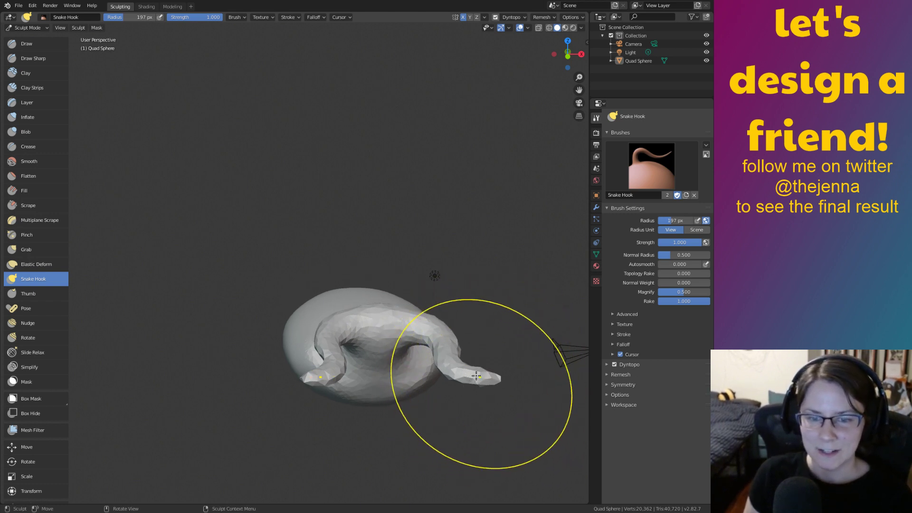
pyautogui.moveTo(484, 373); pyautogui.dragTo(493, 317)
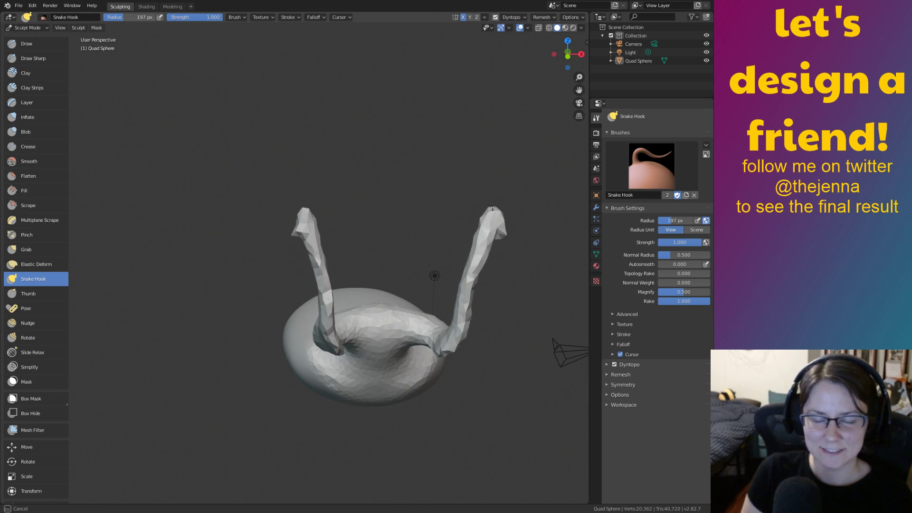
# Reframe the view and inflate the right prong to thicken both mirrored horns.
pyautogui.press('i')
pyautogui.moveTo(376, 332); pyautogui.dragTo(415, 292, button='middle')
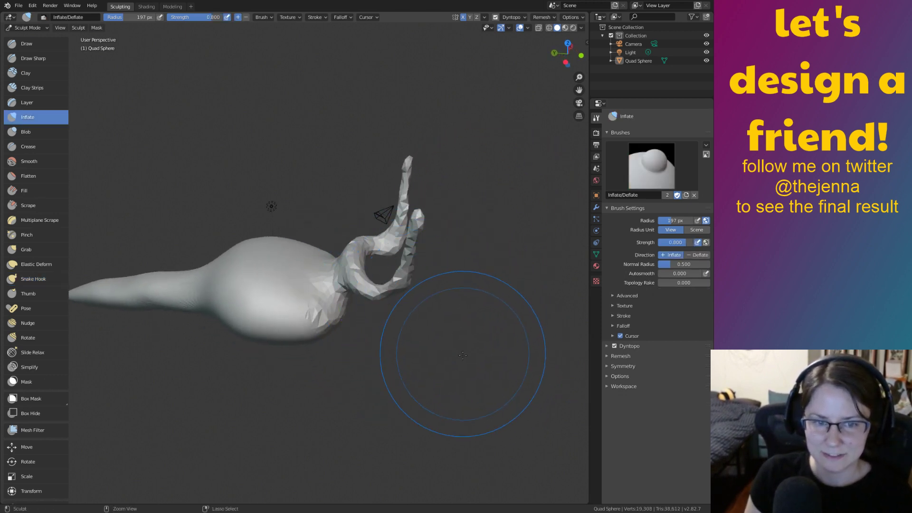
pyautogui.keyDown('shift'); pyautogui.moveTo(487, 382); pyautogui.dragTo(451, 337, button='middle'); pyautogui.keyUp('shift')
pyautogui.scroll(3, 442, 328)
pyautogui.moveTo(405, 275)
pyautogui.keyDown('shift'); pyautogui.mouseDown(button='middle')
pyautogui.moveTo(455, 383)
pyautogui.moveTo(465, 348)
pyautogui.moveTo(405, 330)
pyautogui.mouseUp(button='middle'); pyautogui.keyUp('shift')
pyautogui.moveTo(447, 231); pyautogui.dragTo(470, 155)
pyautogui.moveTo(473, 266)
pyautogui.mouseDown(button='middle')
pyautogui.moveTo(508, 256)
pyautogui.moveTo(456, 270)
pyautogui.moveTo(437, 377)
pyautogui.moveTo(478, 326)
pyautogui.moveTo(413, 418)
pyautogui.moveTo(442, 322)
pyautogui.moveTo(456, 372)
pyautogui.moveTo(459, 238)
pyautogui.mouseUp(button='middle')
pyautogui.scroll(-1, 457, 372)
# Pull both horn tips upward with Snake Hook into long, slender tapering horns.
pyautogui.hotkey('shift', 's')
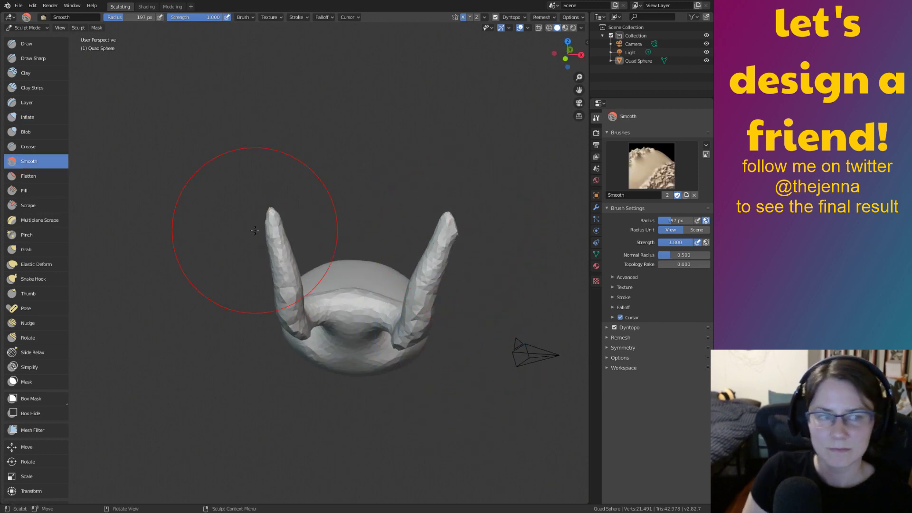
pyautogui.click(34, 278)
pyautogui.moveTo(448, 220)
pyautogui.mouseDown()
pyautogui.moveTo(467, 160)
pyautogui.moveTo(468, 100)
pyautogui.moveTo(451, 64)
pyautogui.moveTo(465, 56)
pyautogui.moveTo(489, 94)
pyautogui.moveTo(499, 90)
pyautogui.moveTo(503, 52)
pyautogui.moveTo(486, 62)
pyautogui.mouseUp()
pyautogui.moveTo(533, 152)
pyautogui.mouseDown(button='middle')
pyautogui.moveTo(365, 166)
pyautogui.moveTo(542, 164)
pyautogui.mouseUp(button='middle')
pyautogui.hotkey('ctrl', 'z')
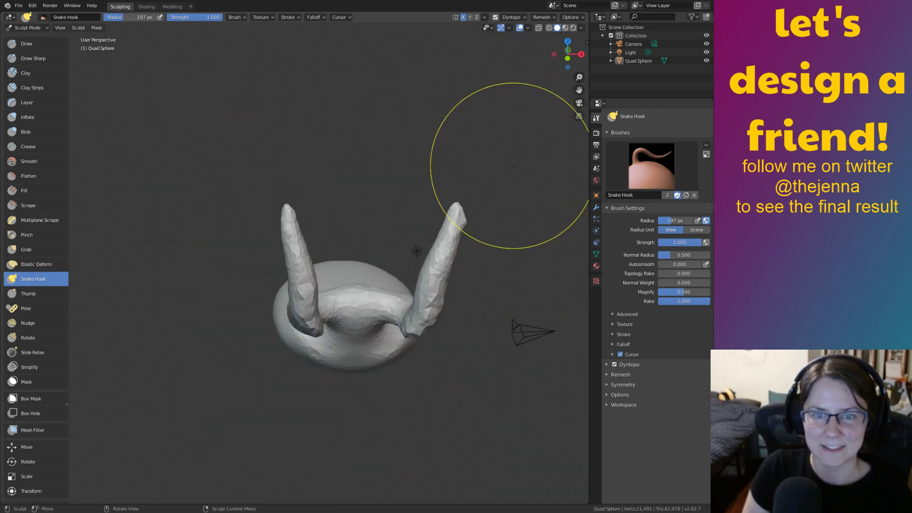
pyautogui.moveTo(457, 211); pyautogui.dragTo(468, 155)
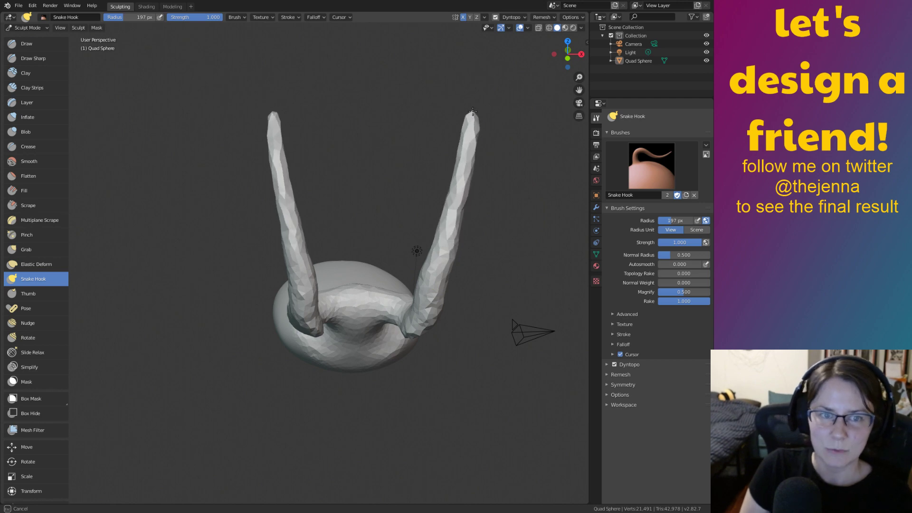
pyautogui.moveTo(471, 101); pyautogui.dragTo(471, 121)
pyautogui.moveTo(475, 89)
pyautogui.mouseDown()
pyautogui.moveTo(494, 97)
pyautogui.moveTo(472, 102)
pyautogui.mouseUp()
pyautogui.hotkey('ctrl', 'z')
pyautogui.moveTo(461, 217); pyautogui.dragTo(467, 126)
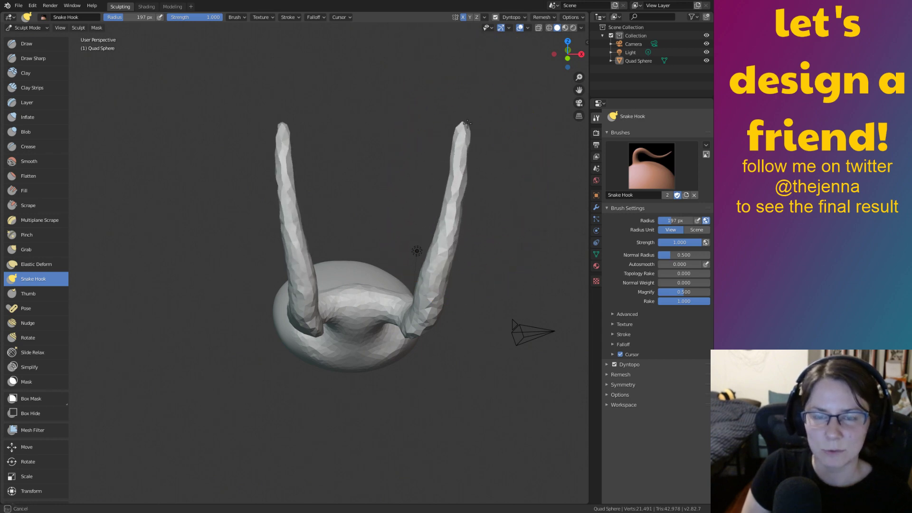
pyautogui.moveTo(469, 109)
pyautogui.mouseDown(button='middle')
pyautogui.moveTo(468, 264)
pyautogui.moveTo(523, 287)
pyautogui.moveTo(466, 304)
pyautogui.moveTo(455, 273)
pyautogui.mouseUp(button='middle')
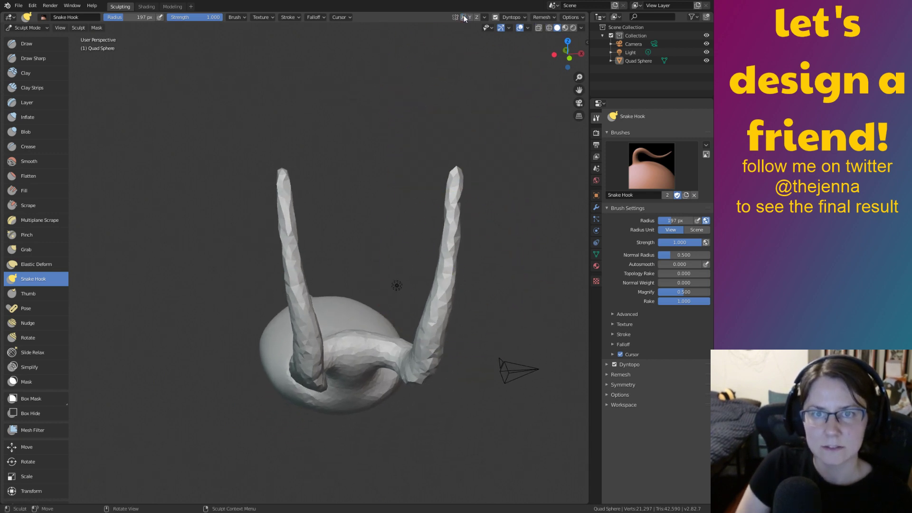
# Curl the right horn tip over into a hook with Snake Hook, discarding a Grab attempt.
pyautogui.press('i')
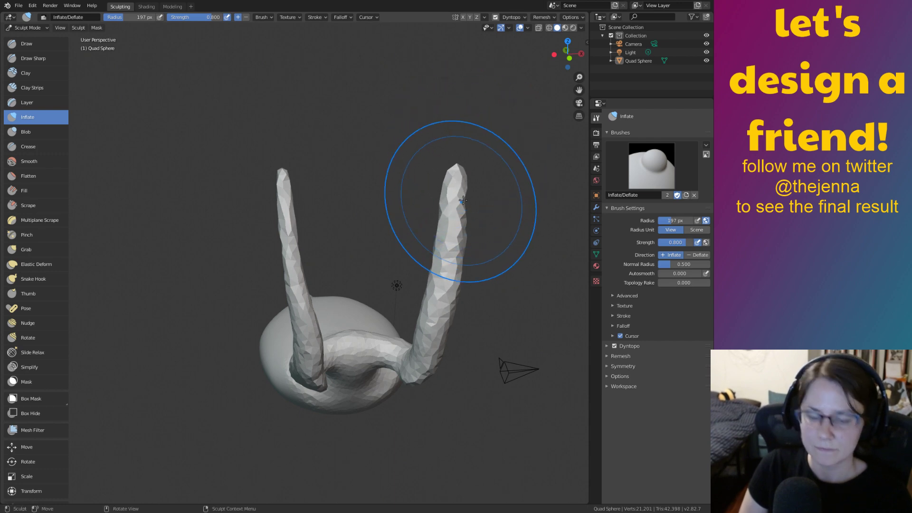
pyautogui.press('g')
pyautogui.moveTo(456, 176); pyautogui.dragTo(475, 184)
pyautogui.hotkey('ctrl', 'z')
pyautogui.click(50, 279)
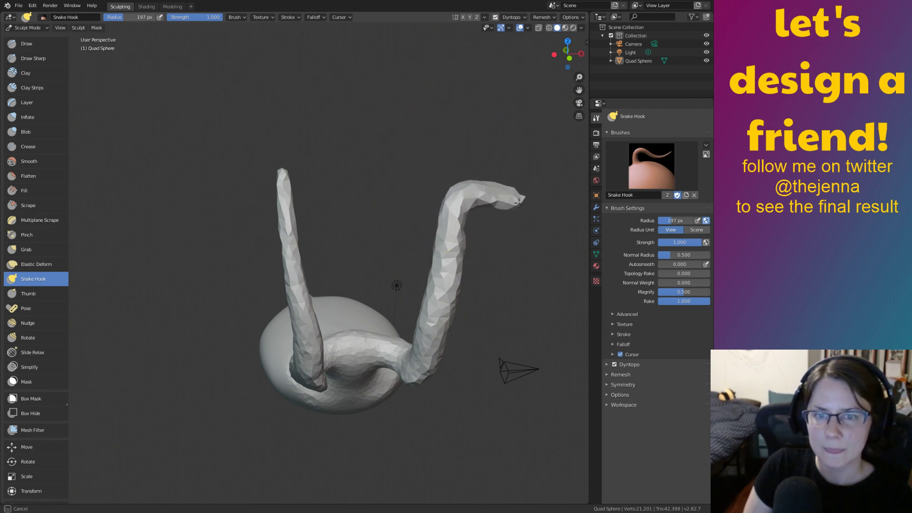
pyautogui.hotkey('ctrl', 'z')
pyautogui.moveTo(456, 177); pyautogui.dragTo(461, 173)
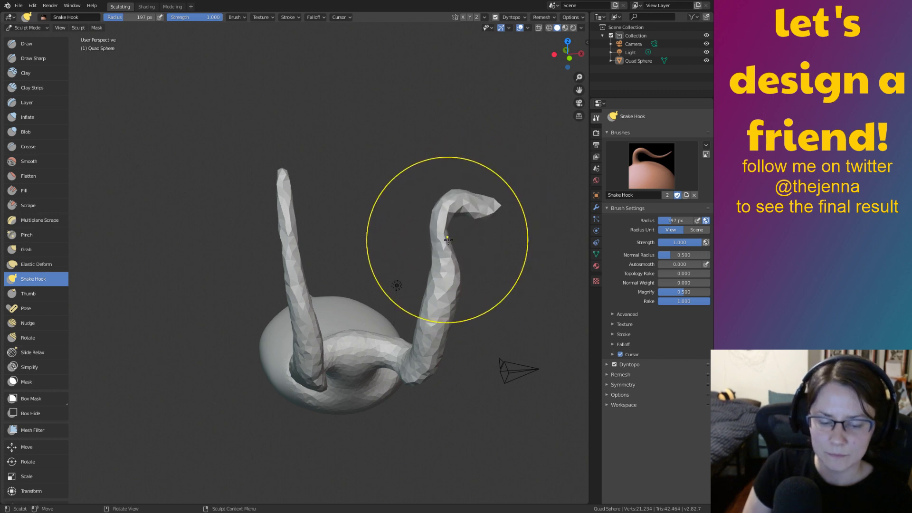
# Smooth and inflate the right horn, viewing the horns side by side.
pyautogui.hotkey('shift', 's')
pyautogui.moveTo(456, 288); pyautogui.dragTo(454, 319)
pyautogui.moveTo(493, 255)
pyautogui.mouseDown(button='middle')
pyautogui.moveTo(467, 260)
pyautogui.moveTo(445, 247)
pyautogui.moveTo(556, 243)
pyautogui.moveTo(467, 315)
pyautogui.moveTo(488, 315)
pyautogui.mouseUp(button='middle')
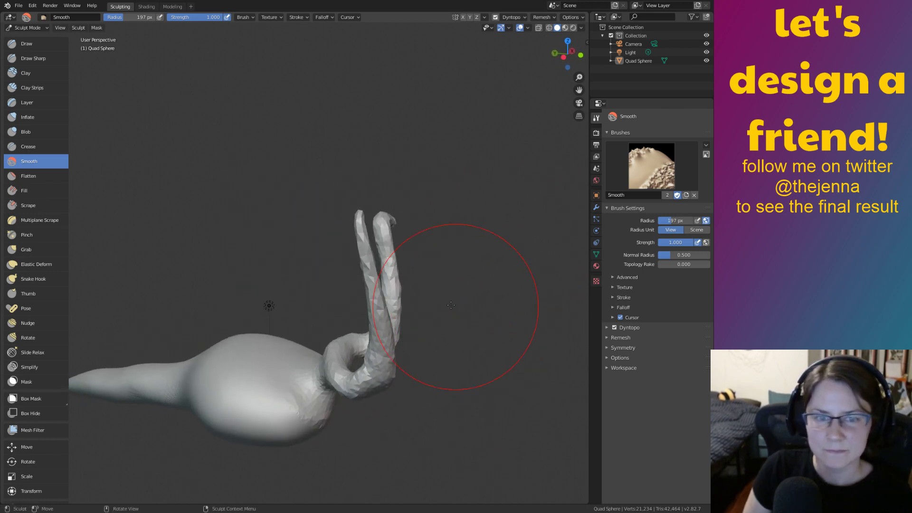
pyautogui.click(50, 282)
pyautogui.moveTo(325, 234); pyautogui.dragTo(396, 218, button='middle')
pyautogui.press('i')
pyautogui.moveTo(378, 241); pyautogui.dragTo(380, 245)
pyautogui.moveTo(371, 215); pyautogui.dragTo(384, 249, button='middle')
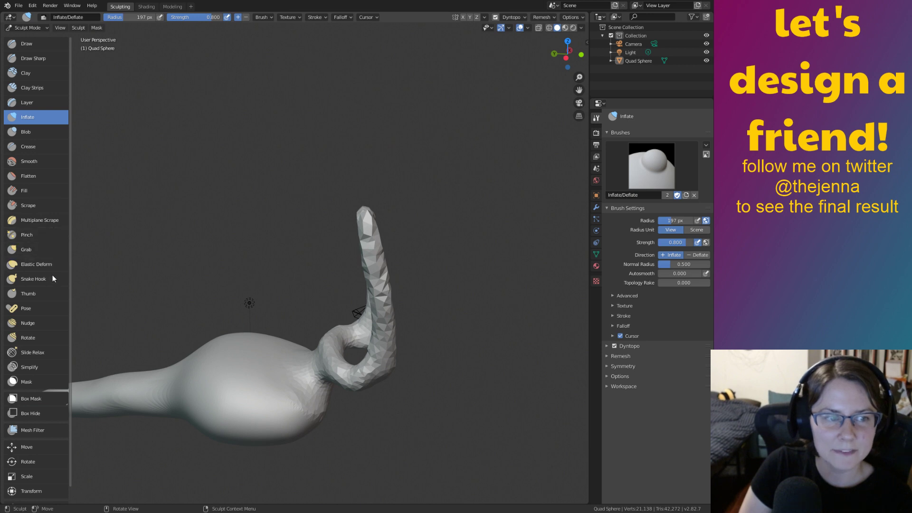
pyautogui.click(38, 278)
pyautogui.moveTo(401, 222); pyautogui.dragTo(421, 227, button='middle')
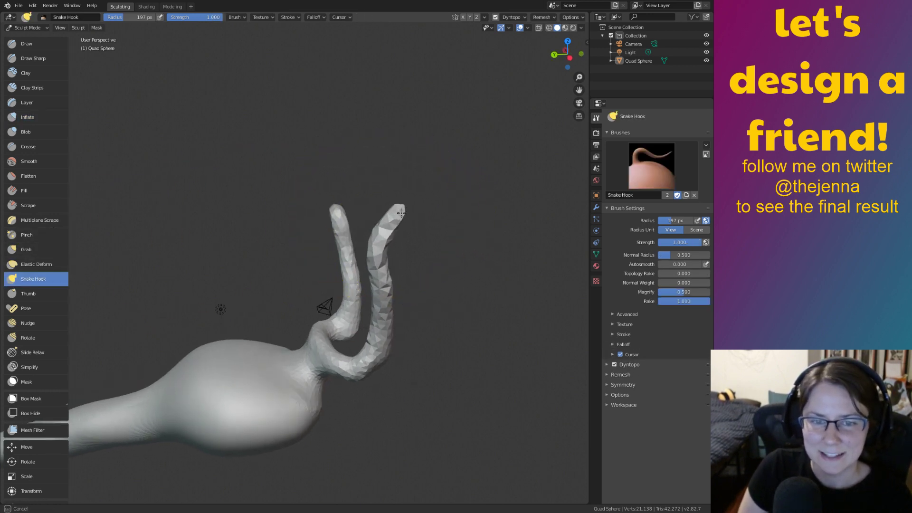
# Smooth the surface of the hooked stalk from a side view.
pyautogui.moveTo(466, 270); pyautogui.dragTo(432, 241, button='middle')
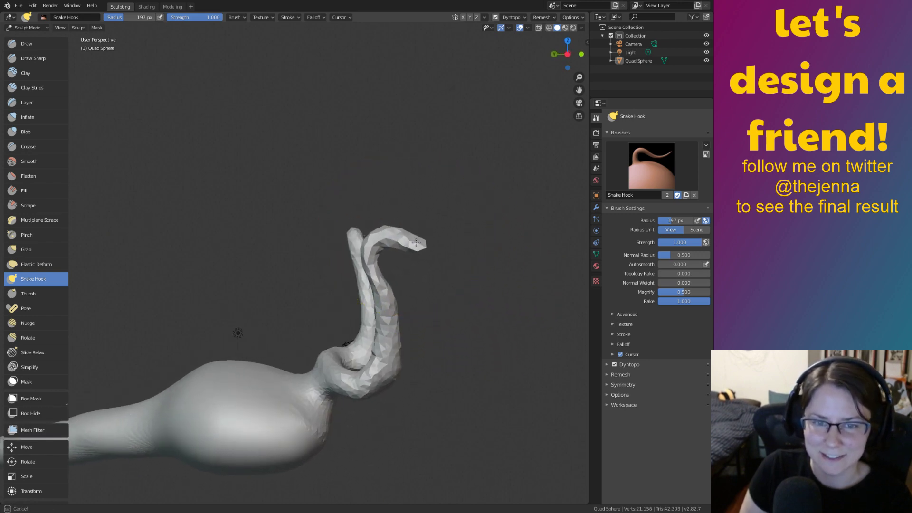
pyautogui.hotkey('shift', 's')
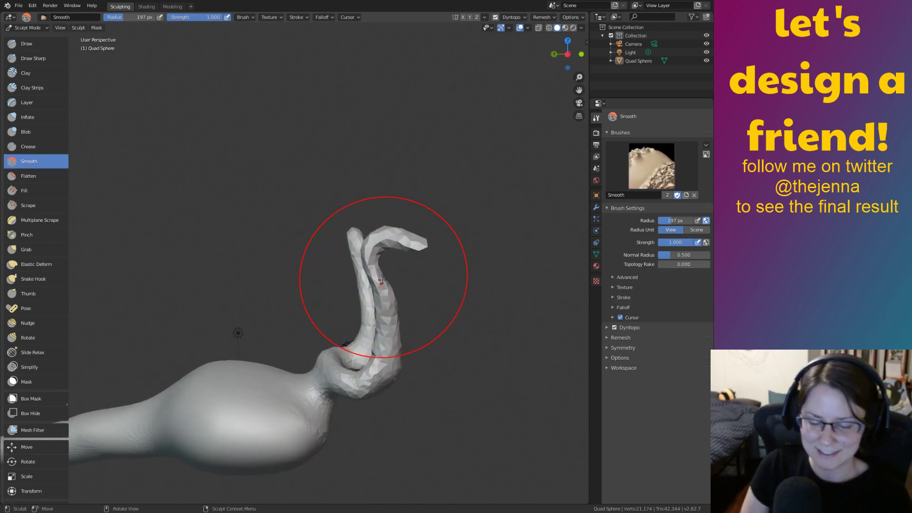
pyautogui.press('i')
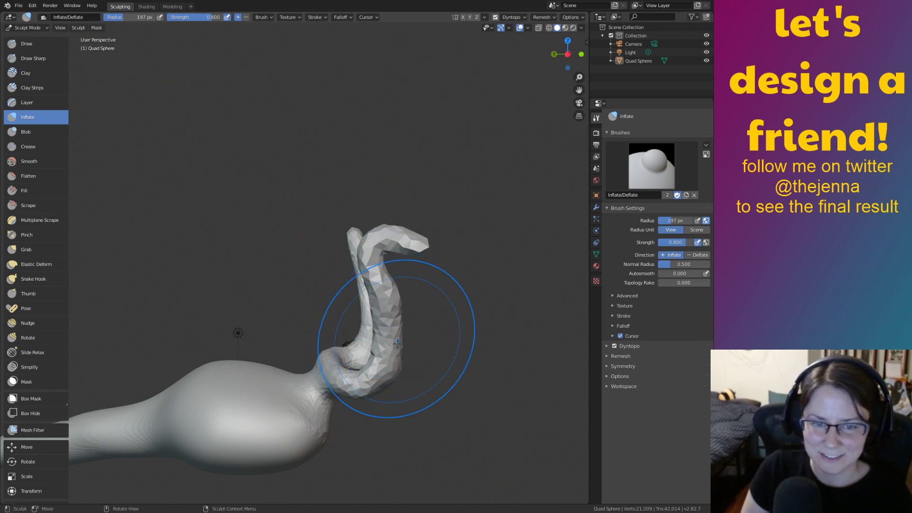
pyautogui.keyDown('shift'); pyautogui.moveTo(401, 335); pyautogui.dragTo(383, 376); pyautogui.keyUp('shift')
pyautogui.hotkey('ctrl', 'z')
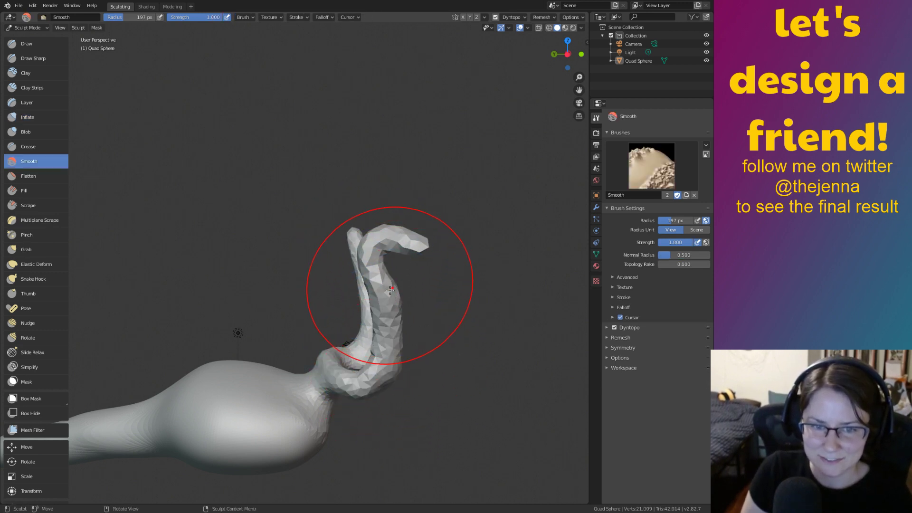
pyautogui.press('p')
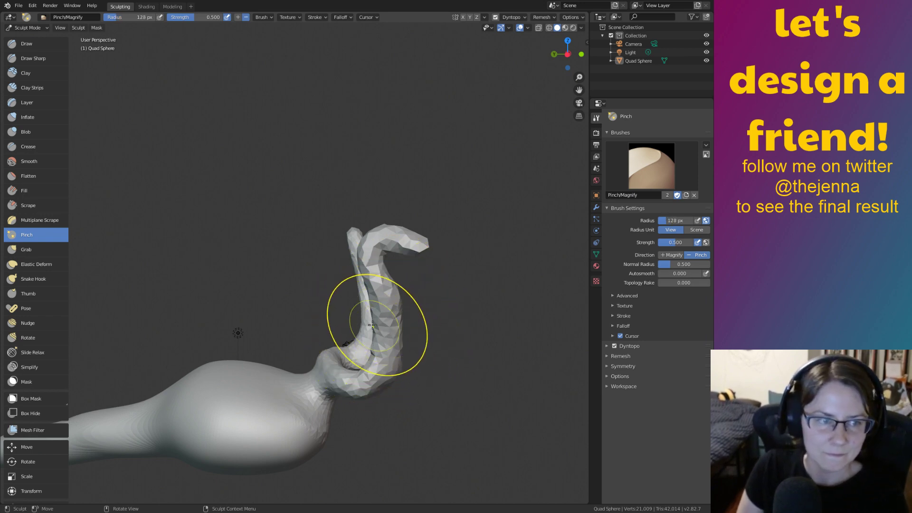
pyautogui.hotkey('shift', 's')
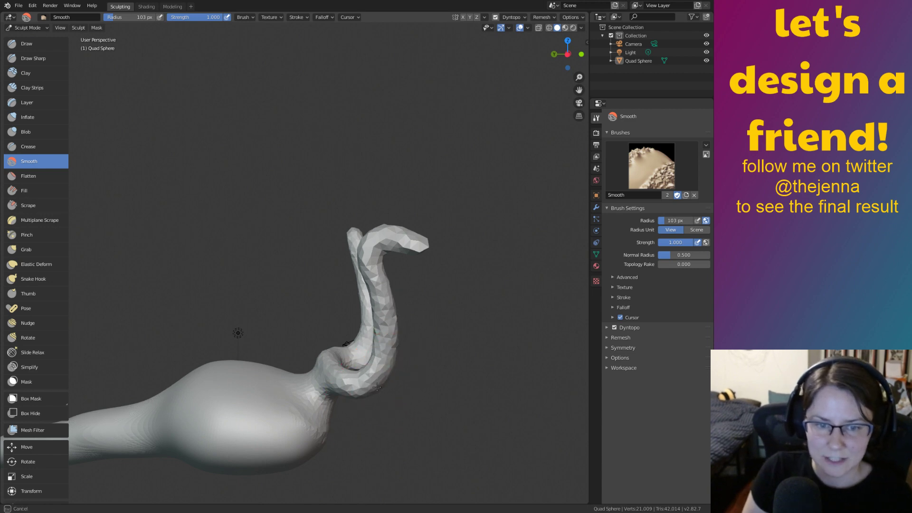
pyautogui.moveTo(389, 378)
pyautogui.mouseDown(button='middle')
pyautogui.moveTo(427, 285)
pyautogui.moveTo(413, 297)
pyautogui.mouseUp(button='middle')
pyautogui.press('i')
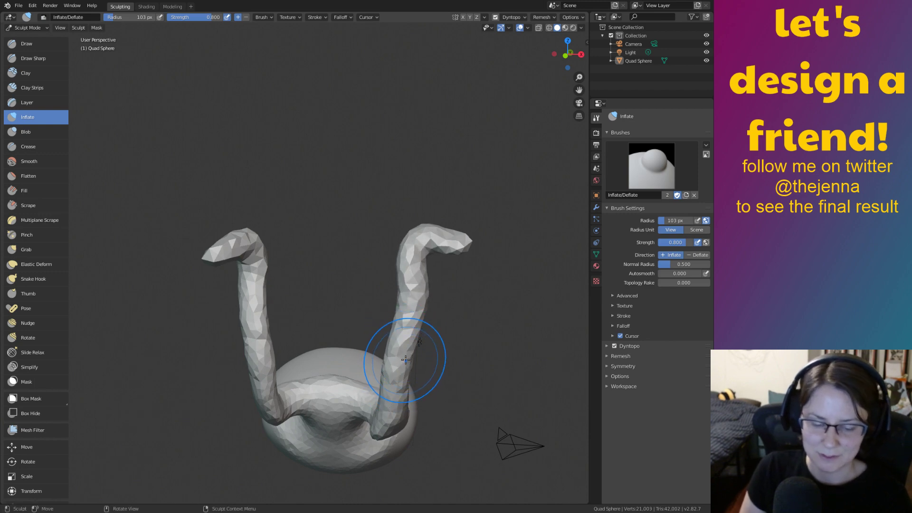
pyautogui.hotkey('shift', 's')
pyautogui.moveTo(387, 415)
pyautogui.mouseDown(button='middle')
pyautogui.moveTo(335, 380)
pyautogui.moveTo(281, 365)
pyautogui.mouseUp(button='middle')
pyautogui.moveTo(308, 371); pyautogui.dragTo(309, 392)
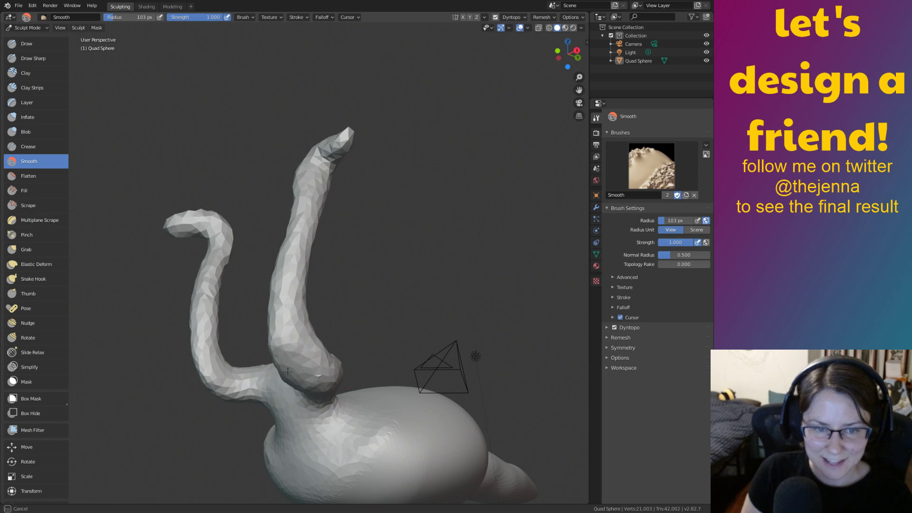
# Smooth the stalk bases symmetrically and inflate their junction with the body.
pyautogui.moveTo(311, 402); pyautogui.dragTo(425, 289, button='middle')
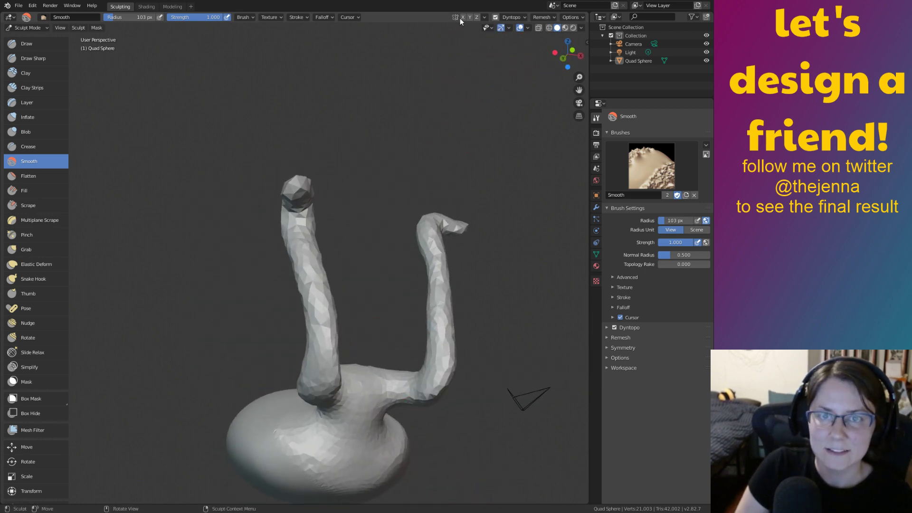
pyautogui.moveTo(391, 425)
pyautogui.mouseDown(button='middle')
pyautogui.moveTo(452, 350)
pyautogui.moveTo(432, 349)
pyautogui.moveTo(573, 339)
pyautogui.moveTo(479, 356)
pyautogui.moveTo(429, 358)
pyautogui.moveTo(405, 346)
pyautogui.moveTo(593, 345)
pyautogui.moveTo(418, 336)
pyautogui.mouseUp(button='middle')
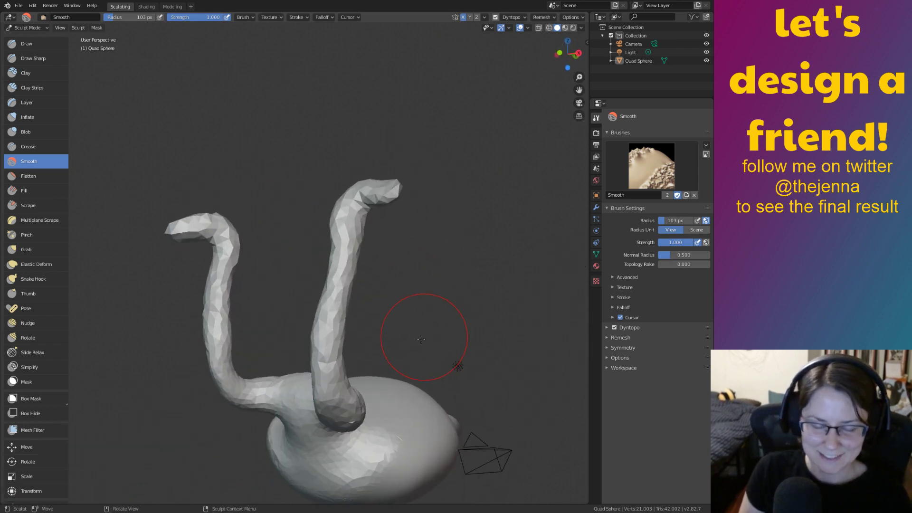
pyautogui.press('i')
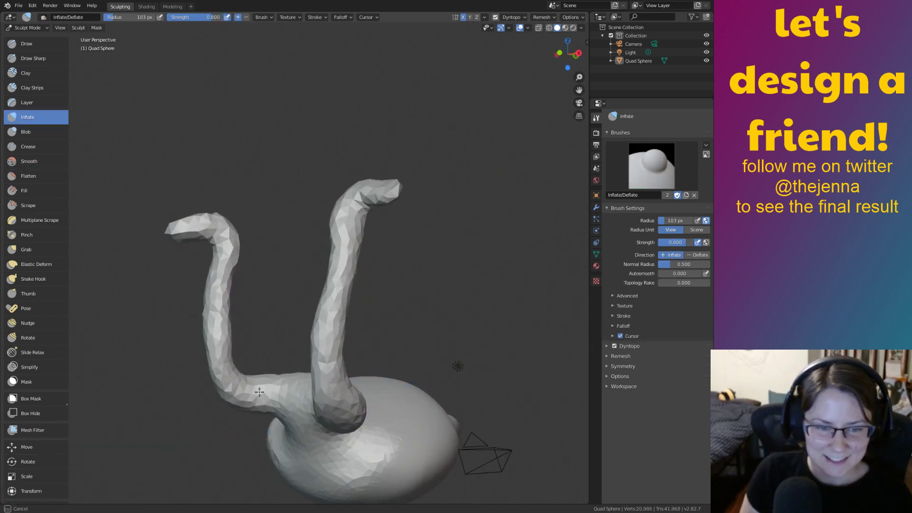
pyautogui.moveTo(294, 399)
pyautogui.mouseDown(button='middle')
pyautogui.moveTo(264, 342)
pyautogui.moveTo(279, 378)
pyautogui.moveTo(306, 400)
pyautogui.moveTo(266, 401)
pyautogui.moveTo(348, 408)
pyautogui.mouseUp(button='middle')
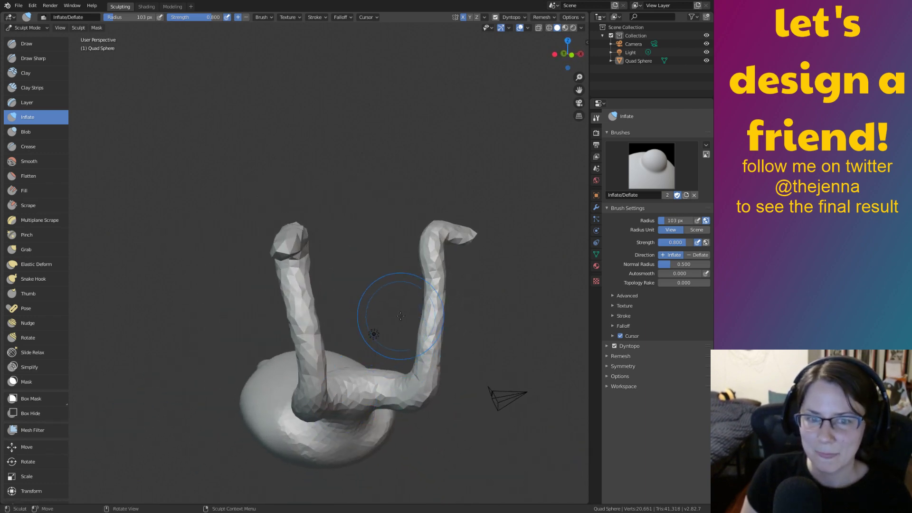
pyautogui.moveTo(401, 381); pyautogui.dragTo(274, 336, button='middle')
pyautogui.hotkey('shift', 's')
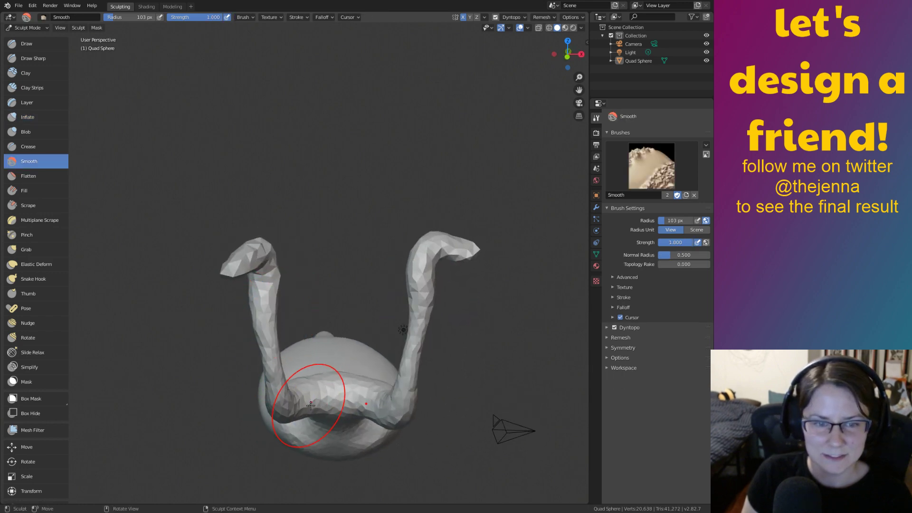
pyautogui.moveTo(295, 327); pyautogui.dragTo(282, 311)
pyautogui.moveTo(328, 408)
pyautogui.mouseDown(button='middle')
pyautogui.moveTo(348, 388)
pyautogui.moveTo(352, 355)
pyautogui.mouseUp(button='middle')
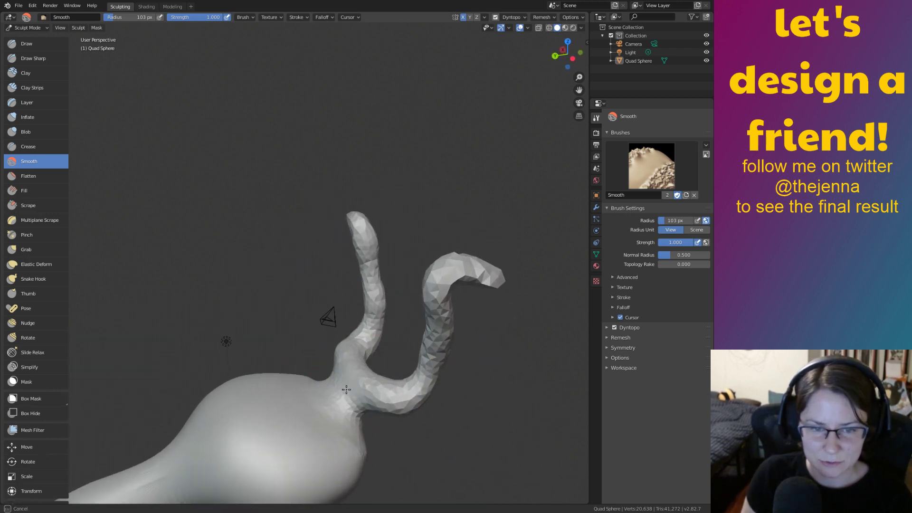
pyautogui.press('g')
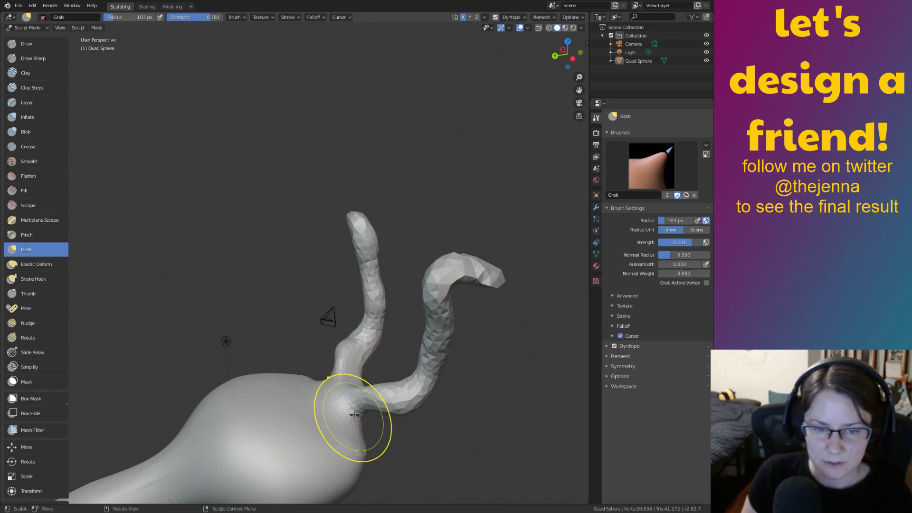
pyautogui.press('i')
pyautogui.moveTo(356, 424); pyautogui.dragTo(355, 427)
# Zoom in and inflate the body around the stalk junction and along its outline.
pyautogui.keyDown('shift'); pyautogui.moveTo(420, 439); pyautogui.dragTo(448, 356, button='middle'); pyautogui.keyUp('shift')
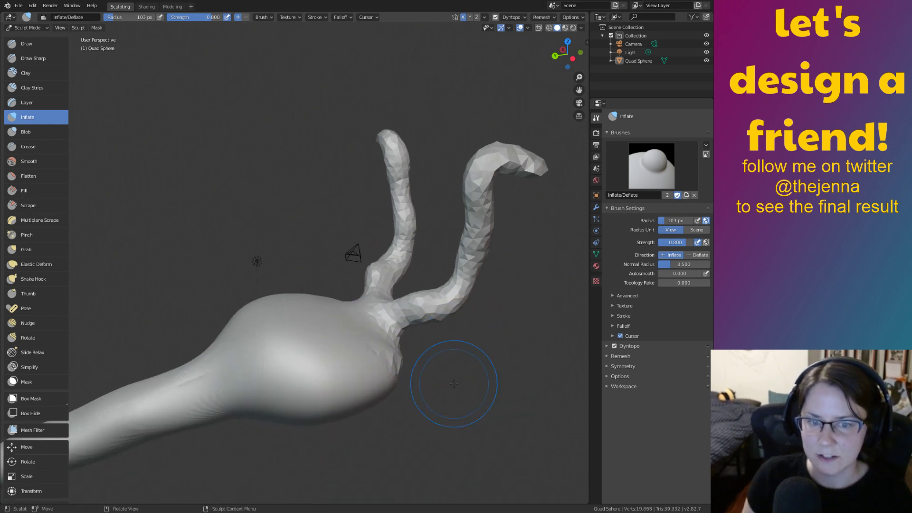
pyautogui.scroll(2, 447, 356)
pyautogui.moveTo(435, 362)
pyautogui.mouseDown()
pyautogui.moveTo(478, 338)
pyautogui.moveTo(448, 357)
pyautogui.moveTo(458, 337)
pyautogui.moveTo(456, 383)
pyautogui.mouseUp()
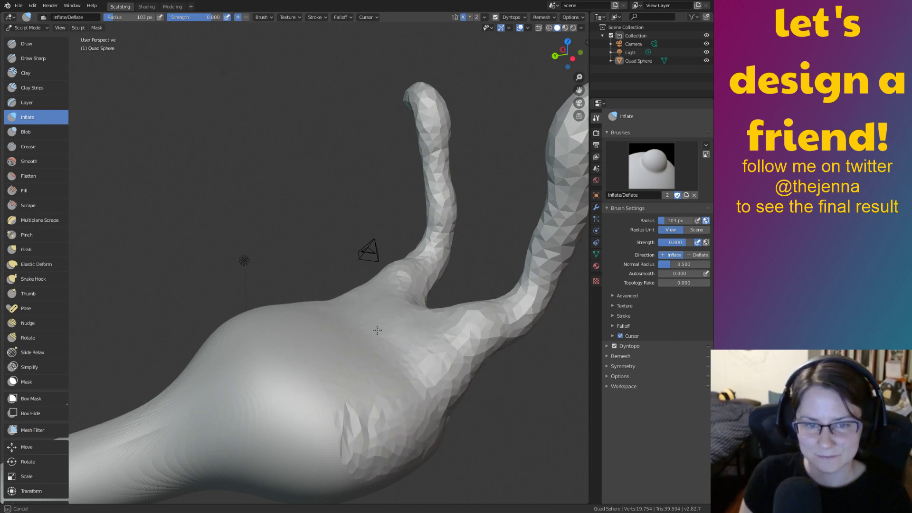
pyautogui.moveTo(346, 346)
pyautogui.mouseDown()
pyautogui.moveTo(381, 309)
pyautogui.moveTo(331, 339)
pyautogui.mouseUp()
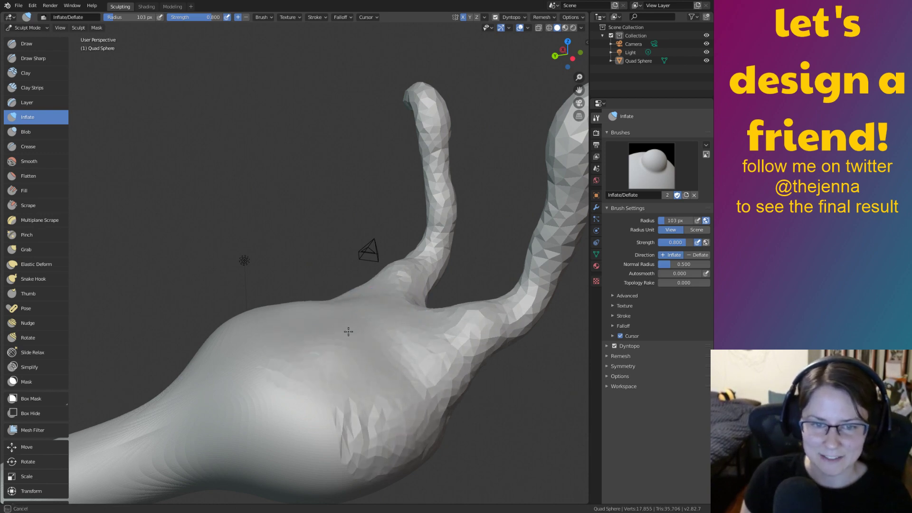
pyautogui.moveTo(398, 361)
pyautogui.mouseDown()
pyautogui.moveTo(362, 386)
pyautogui.moveTo(472, 326)
pyautogui.moveTo(400, 366)
pyautogui.moveTo(284, 371)
pyautogui.mouseUp()
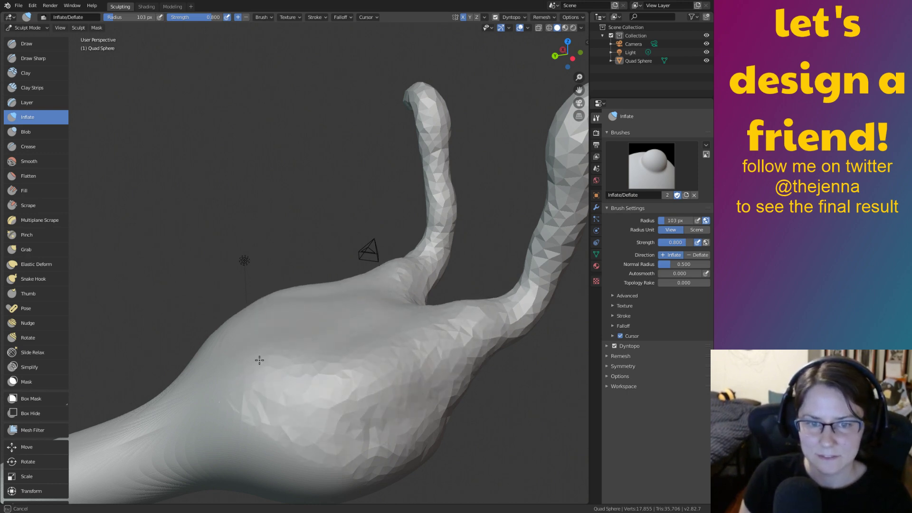
pyautogui.moveTo(404, 366); pyautogui.dragTo(412, 349)
pyautogui.moveTo(439, 349)
pyautogui.mouseDown(button='middle')
pyautogui.moveTo(332, 386)
pyautogui.moveTo(446, 371)
pyautogui.moveTo(438, 385)
pyautogui.mouseUp(button='middle')
pyautogui.moveTo(319, 224); pyautogui.dragTo(293, 219)
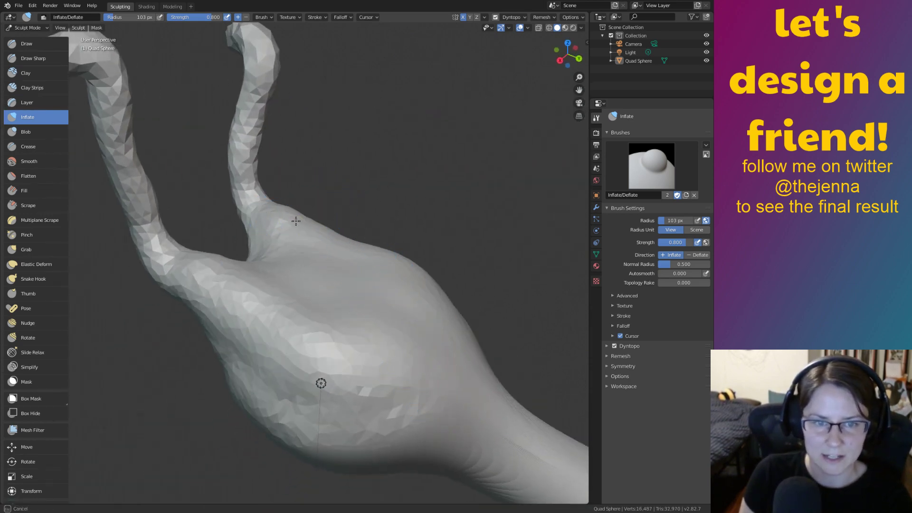
pyautogui.moveTo(400, 393)
pyautogui.mouseDown()
pyautogui.moveTo(209, 286)
pyautogui.moveTo(437, 401)
pyautogui.moveTo(259, 349)
pyautogui.moveTo(272, 398)
pyautogui.moveTo(309, 430)
pyautogui.moveTo(375, 451)
pyautogui.mouseUp()
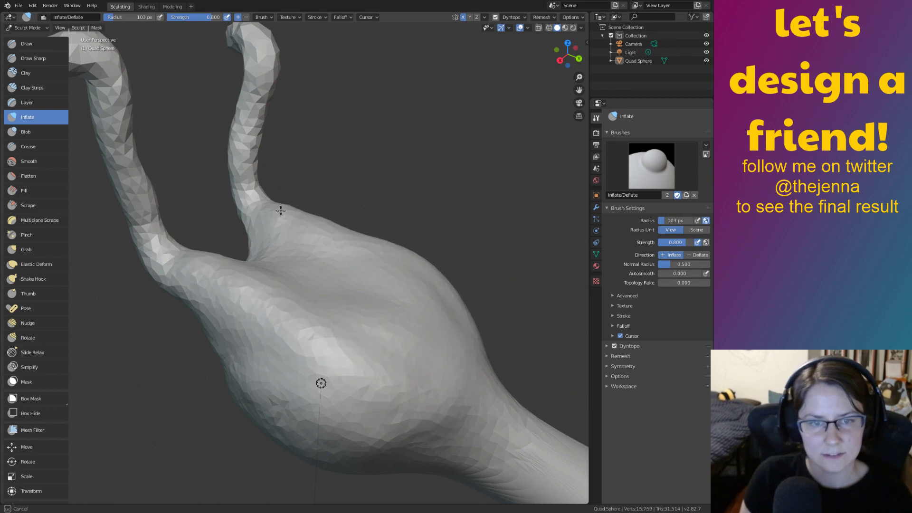
# Smooth between the stalks and the lower right, then swell the torso and hips further.
pyautogui.hotkey('shift', 's')
pyautogui.moveTo(295, 252); pyautogui.dragTo(286, 266)
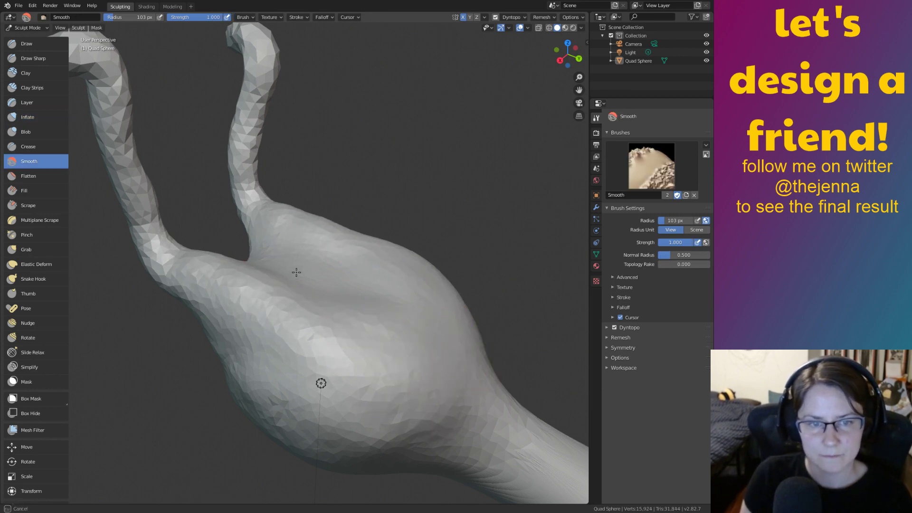
pyautogui.moveTo(438, 359); pyautogui.dragTo(464, 377)
pyautogui.moveTo(464, 376)
pyautogui.mouseDown(button='middle')
pyautogui.moveTo(346, 342)
pyautogui.moveTo(407, 333)
pyautogui.moveTo(462, 350)
pyautogui.moveTo(421, 346)
pyautogui.mouseUp(button='middle')
pyautogui.press('i')
pyautogui.moveTo(167, 297); pyautogui.dragTo(246, 316)
pyautogui.moveTo(394, 350)
pyautogui.mouseDown()
pyautogui.moveTo(254, 349)
pyautogui.moveTo(428, 384)
pyautogui.mouseUp()
pyautogui.moveTo(409, 304)
pyautogui.keyDown('ctrl'); pyautogui.mouseDown(button='middle')
pyautogui.moveTo(381, 345)
pyautogui.moveTo(474, 332)
pyautogui.moveTo(520, 374)
pyautogui.moveTo(463, 371)
pyautogui.mouseUp(button='middle'); pyautogui.keyUp('ctrl')
pyautogui.moveTo(463, 370)
pyautogui.mouseDown(button='middle')
pyautogui.moveTo(405, 337)
pyautogui.moveTo(453, 357)
pyautogui.moveTo(366, 346)
pyautogui.mouseUp(button='middle')
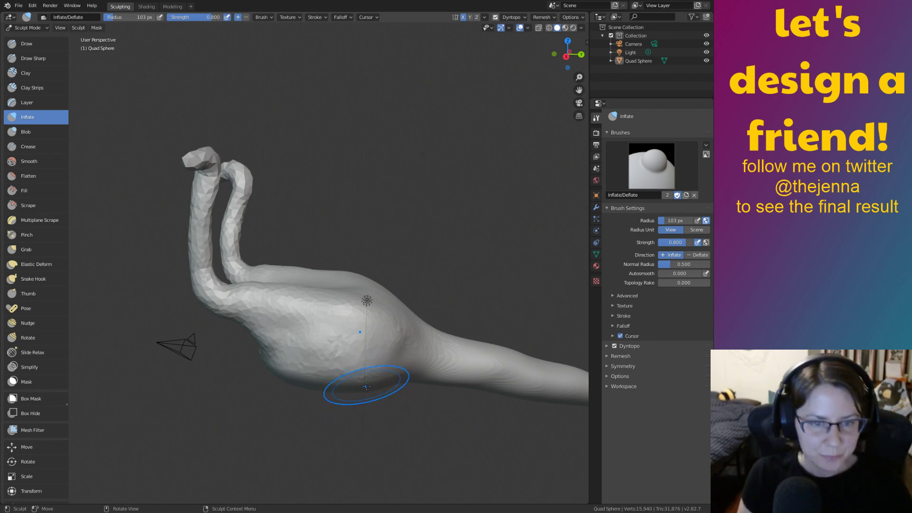
# Round off the pointed tail tip with the Smooth brush.
pyautogui.moveTo(389, 350); pyautogui.dragTo(326, 351, button='middle')
pyautogui.press('s')
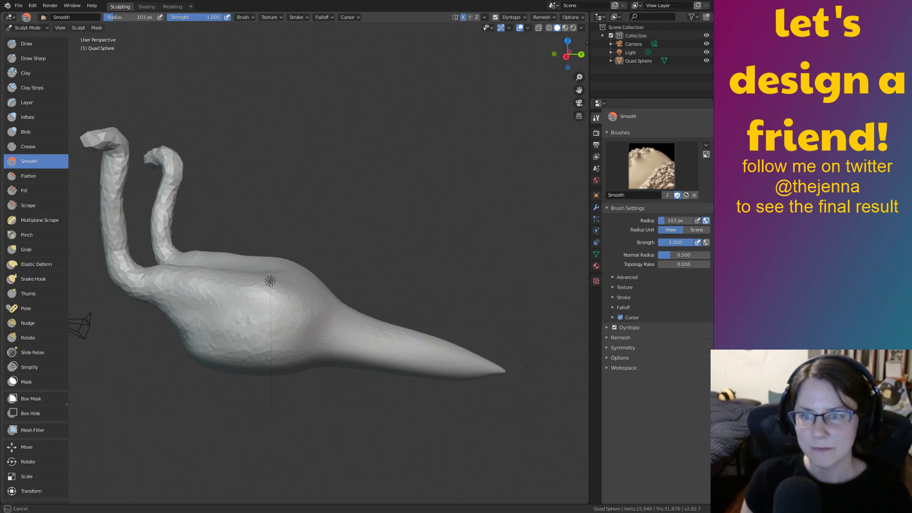
pyautogui.moveTo(450, 376)
pyautogui.mouseDown(button='middle')
pyautogui.moveTo(429, 421)
pyautogui.moveTo(444, 346)
pyautogui.moveTo(471, 390)
pyautogui.mouseUp(button='middle')
pyautogui.moveTo(472, 390); pyautogui.dragTo(481, 386)
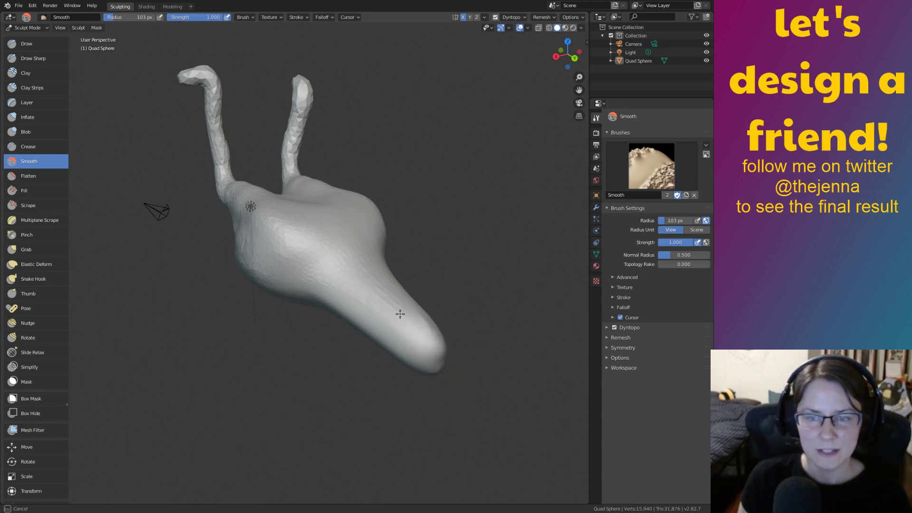
pyautogui.moveTo(445, 365); pyautogui.dragTo(432, 327)
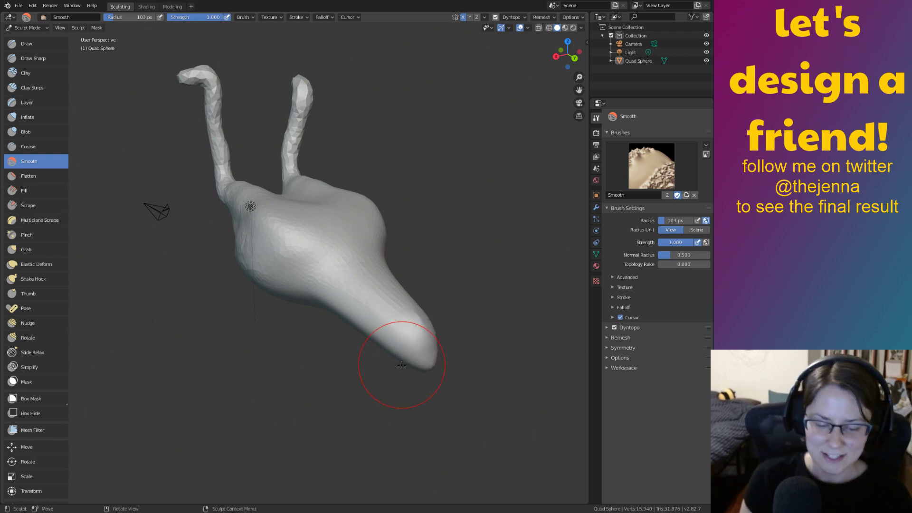
# Grab the tail end and pull it outward and down into a broad, flared foot.
pyautogui.press('g')
pyautogui.moveTo(401, 346); pyautogui.dragTo(371, 374)
pyautogui.moveTo(350, 328); pyautogui.dragTo(348, 342)
pyautogui.moveTo(368, 326); pyautogui.dragTo(343, 350)
pyautogui.moveTo(389, 326)
pyautogui.mouseDown()
pyautogui.moveTo(335, 358)
pyautogui.moveTo(321, 401)
pyautogui.mouseUp()
pyautogui.moveTo(369, 372); pyautogui.dragTo(362, 387)
pyautogui.moveTo(410, 366); pyautogui.dragTo(430, 380)
pyautogui.moveTo(431, 378)
pyautogui.mouseDown(button='middle')
pyautogui.moveTo(397, 368)
pyautogui.moveTo(446, 389)
pyautogui.mouseUp(button='middle')
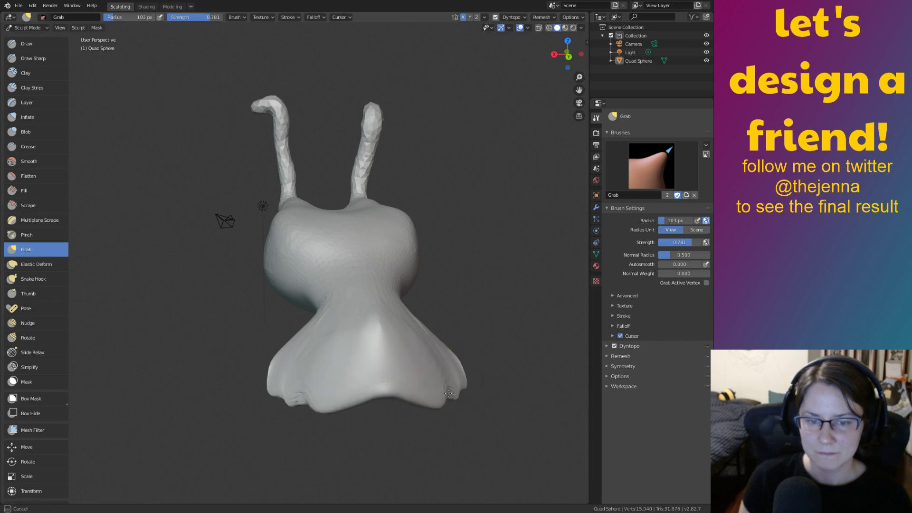
# Drag the foot's lower edge down and round it into an even, curved hem.
pyautogui.moveTo(447, 388); pyautogui.dragTo(454, 403)
pyautogui.moveTo(399, 389); pyautogui.dragTo(405, 405)
pyautogui.moveTo(416, 404); pyautogui.dragTo(427, 422)
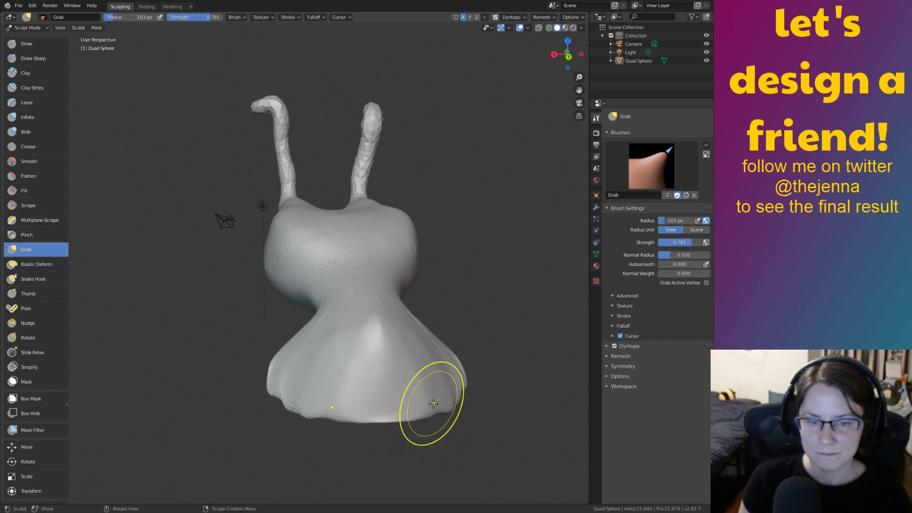
pyautogui.moveTo(379, 407)
pyautogui.mouseDown()
pyautogui.moveTo(362, 441)
pyautogui.moveTo(376, 443)
pyautogui.moveTo(353, 440)
pyautogui.mouseUp()
pyautogui.moveTo(428, 407)
pyautogui.mouseDown()
pyautogui.moveTo(443, 419)
pyautogui.moveTo(468, 393)
pyautogui.mouseUp()
pyautogui.moveTo(468, 393)
pyautogui.mouseDown(button='middle')
pyautogui.moveTo(488, 346)
pyautogui.moveTo(386, 346)
pyautogui.moveTo(248, 421)
pyautogui.mouseUp(button='middle')
# Pinch the neck inward on both sides with Grab strokes.
pyautogui.moveTo(389, 291); pyautogui.dragTo(405, 292)
pyautogui.moveTo(412, 301); pyautogui.dragTo(389, 276, button='middle')
pyautogui.moveTo(391, 329); pyautogui.dragTo(375, 321)
pyautogui.moveTo(374, 321); pyautogui.dragTo(279, 291, button='middle')
pyautogui.moveTo(252, 293); pyautogui.dragTo(257, 303)
pyautogui.moveTo(281, 322); pyautogui.dragTo(271, 224, button='middle')
# Reshape the neck-body junction, deepening its hollow and pushing the bulge up, with a brief Smooth.
pyautogui.moveTo(227, 266)
pyautogui.mouseDown()
pyautogui.moveTo(240, 264)
pyautogui.moveTo(232, 252)
pyautogui.mouseUp()
pyautogui.moveTo(186, 274); pyautogui.dragTo(226, 256)
pyautogui.moveTo(175, 274); pyautogui.dragTo(235, 252)
pyautogui.moveTo(222, 259); pyautogui.dragTo(187, 267)
pyautogui.moveTo(294, 264)
pyautogui.mouseDown(button='middle')
pyautogui.moveTo(434, 309)
pyautogui.moveTo(366, 284)
pyautogui.mouseUp(button='middle')
pyautogui.press('s')
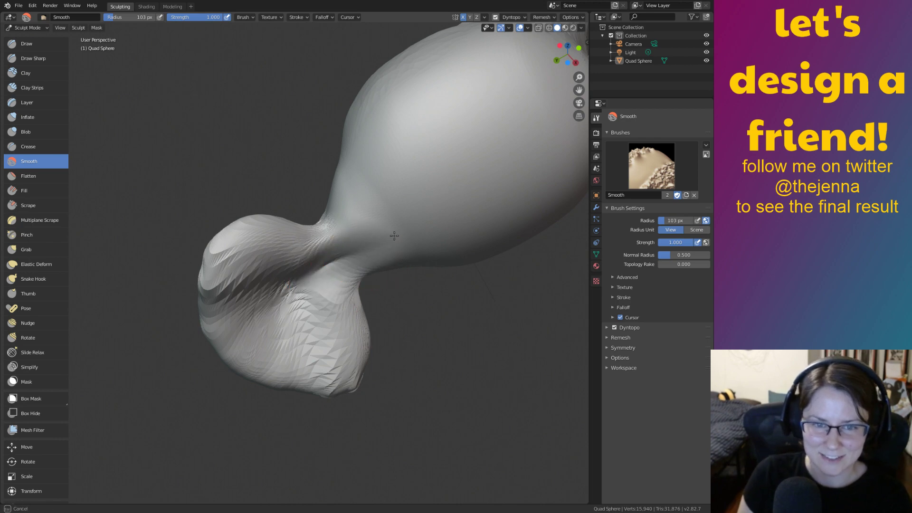
pyautogui.press('g')
pyautogui.moveTo(331, 282)
pyautogui.mouseDown()
pyautogui.moveTo(338, 262)
pyautogui.moveTo(299, 266)
pyautogui.moveTo(268, 252)
pyautogui.mouseUp()
pyautogui.moveTo(319, 305)
pyautogui.mouseDown(button='middle')
pyautogui.moveTo(254, 295)
pyautogui.moveTo(293, 338)
pyautogui.moveTo(395, 342)
pyautogui.moveTo(385, 379)
pyautogui.moveTo(340, 382)
pyautogui.moveTo(393, 352)
pyautogui.moveTo(513, 342)
pyautogui.moveTo(432, 350)
pyautogui.moveTo(419, 384)
pyautogui.mouseUp(button='middle')
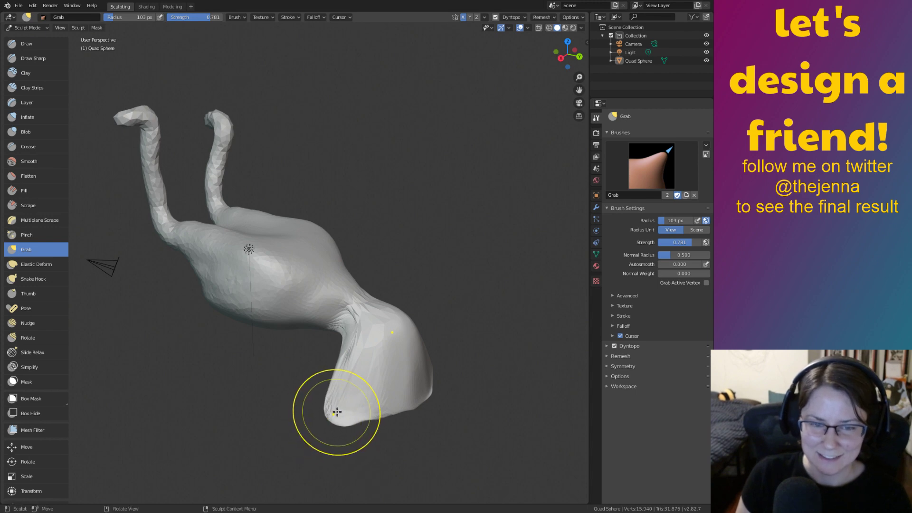
# Select Smooth and orbit to a level front view close to the neck and shoulder.
pyautogui.moveTo(383, 328); pyautogui.dragTo(363, 356, button='middle')
pyautogui.hotkey('shift', 's')
pyautogui.moveTo(397, 407); pyautogui.dragTo(454, 392, button='middle')
pyautogui.scroll(5, 454, 392)
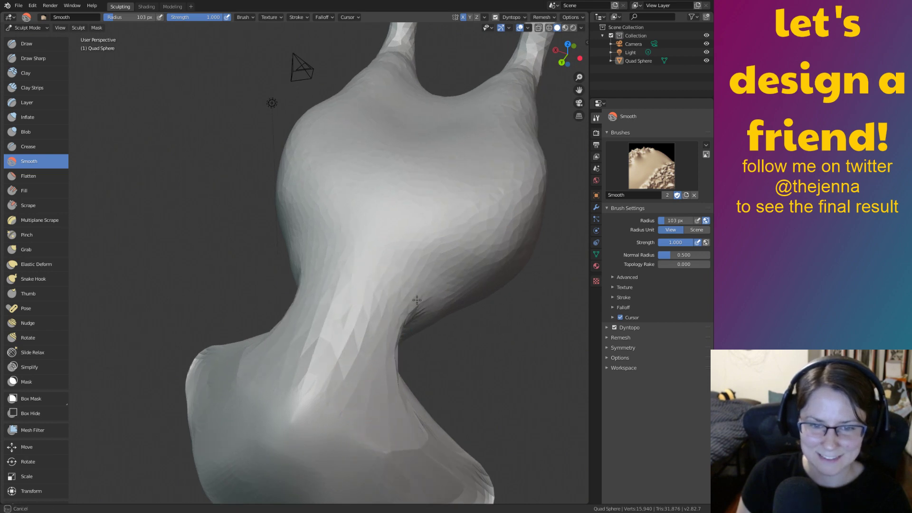
pyautogui.moveTo(454, 442); pyautogui.dragTo(478, 326, button='middle')
pyautogui.scroll(3, 478, 295)
pyautogui.scroll(-3, 478, 295)
pyautogui.moveTo(478, 295); pyautogui.dragTo(463, 320, button='middle')
pyautogui.moveTo(358, 269); pyautogui.dragTo(282, 287, button='middle')
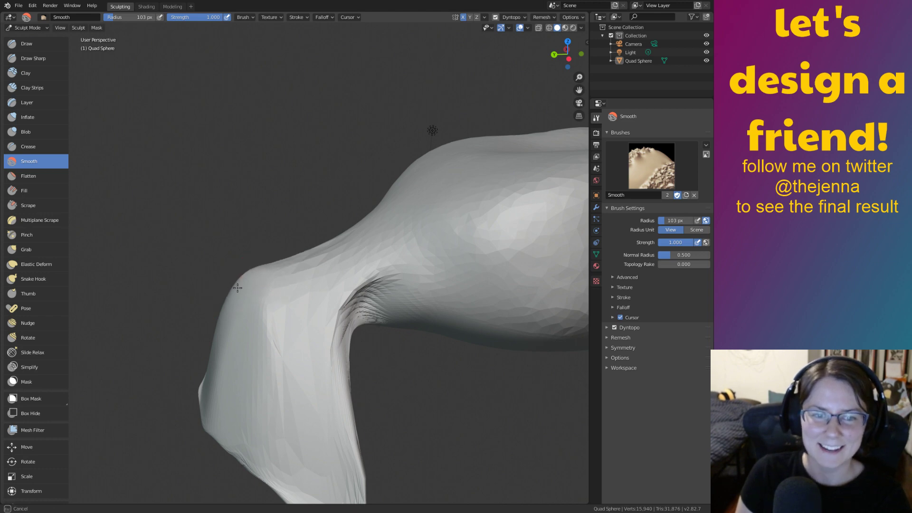
# With Grab, pull the neck outline slightly down, then view the other side.
pyautogui.press('g')
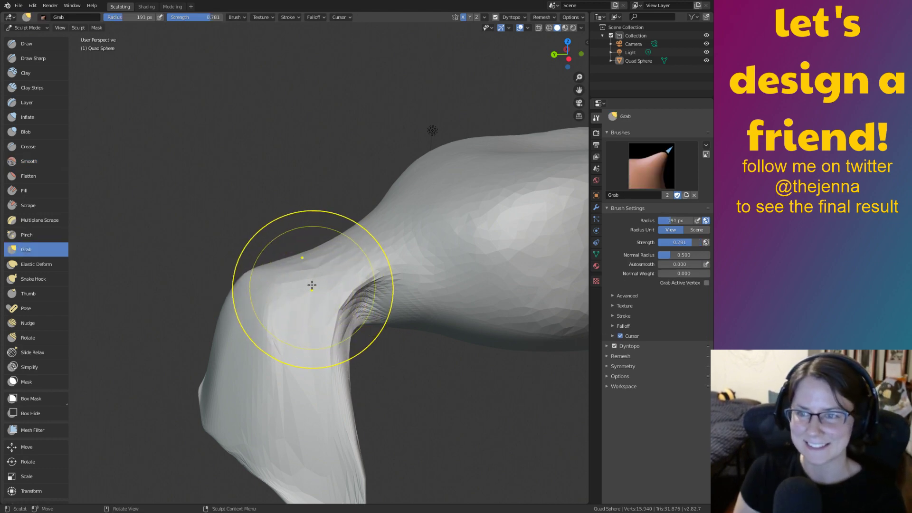
pyautogui.moveTo(336, 274); pyautogui.dragTo(344, 243, button='middle')
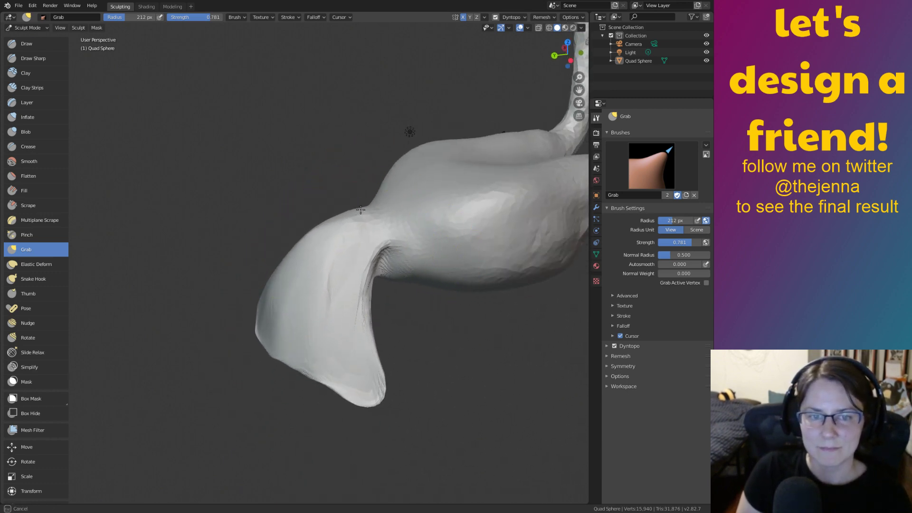
pyautogui.moveTo(359, 209)
pyautogui.mouseDown()
pyautogui.moveTo(336, 207)
pyautogui.moveTo(362, 218)
pyautogui.moveTo(345, 232)
pyautogui.mouseUp()
pyautogui.moveTo(345, 246); pyautogui.dragTo(461, 227, button='middle')
pyautogui.keyDown('shift'); pyautogui.moveTo(322, 256); pyautogui.dragTo(344, 285, button='middle'); pyautogui.keyUp('shift')
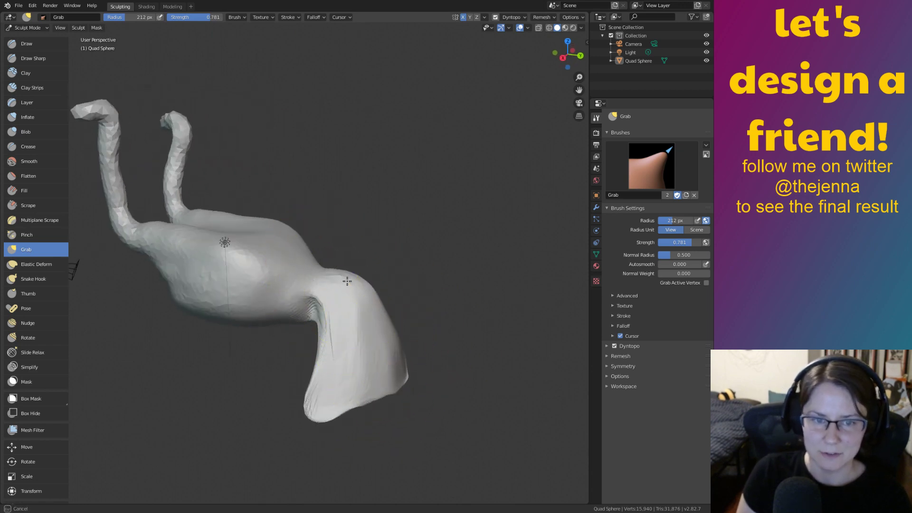
pyautogui.moveTo(295, 269)
pyautogui.mouseDown(button='middle')
pyautogui.moveTo(224, 321)
pyautogui.moveTo(346, 318)
pyautogui.moveTo(285, 256)
pyautogui.moveTo(304, 272)
pyautogui.mouseUp(button='middle')
# Pull the foot's edges outward with the Grab brush to widen the fan.
pyautogui.hotkey('shift', 's')
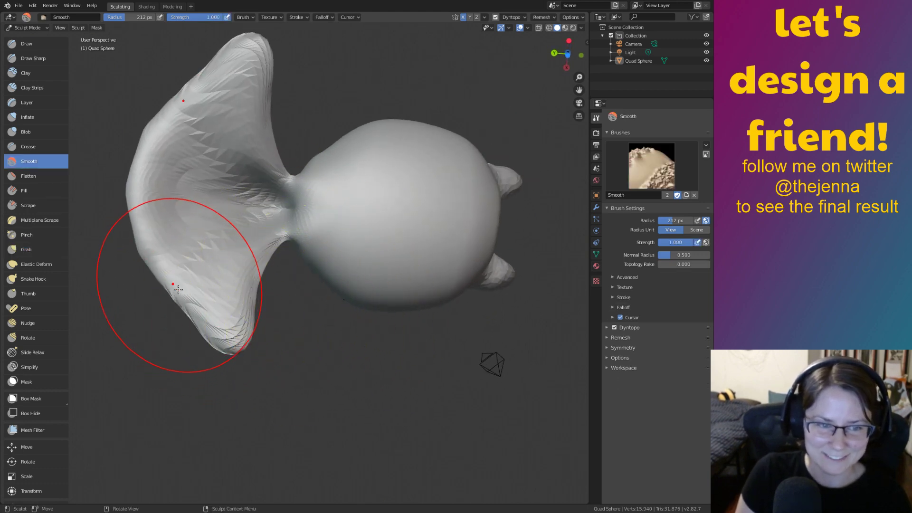
pyautogui.moveTo(258, 294)
pyautogui.mouseDown(button='middle')
pyautogui.moveTo(332, 383)
pyautogui.moveTo(363, 366)
pyautogui.moveTo(412, 286)
pyautogui.moveTo(394, 357)
pyautogui.mouseUp(button='middle')
pyautogui.press('g')
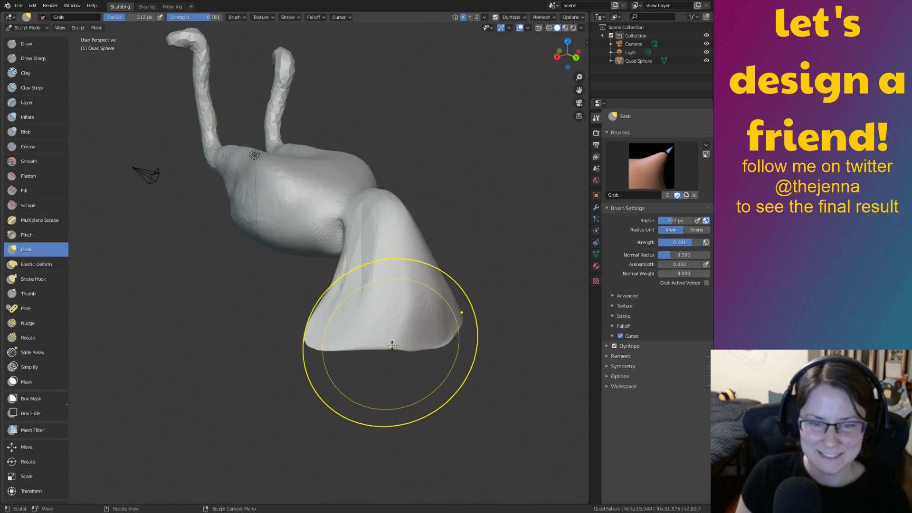
pyautogui.moveTo(395, 360); pyautogui.dragTo(394, 359)
pyautogui.moveTo(354, 342); pyautogui.dragTo(417, 323, button='middle')
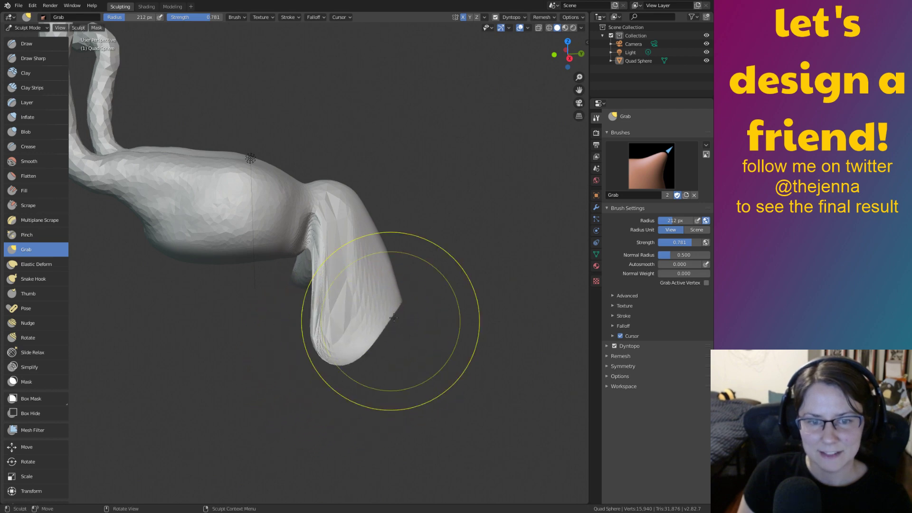
pyautogui.moveTo(418, 326)
pyautogui.mouseDown(button='middle')
pyautogui.moveTo(323, 285)
pyautogui.moveTo(266, 294)
pyautogui.moveTo(224, 284)
pyautogui.moveTo(289, 304)
pyautogui.mouseUp(button='middle')
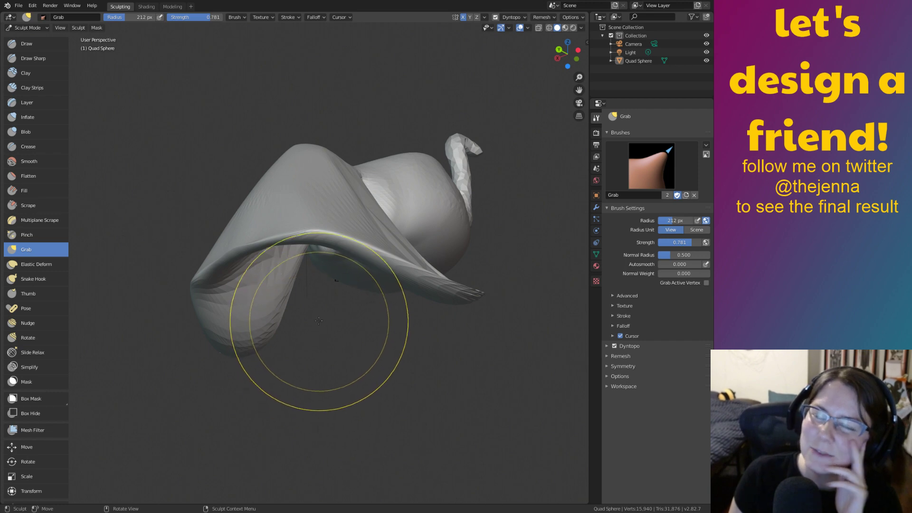
# Smooth the flare's streaky folds into a fuller cone with the Smooth brush.
pyautogui.moveTo(310, 157)
pyautogui.mouseDown(button='middle')
pyautogui.moveTo(301, 204)
pyautogui.moveTo(250, 199)
pyautogui.moveTo(296, 193)
pyautogui.moveTo(437, 308)
pyautogui.moveTo(499, 336)
pyautogui.moveTo(456, 355)
pyautogui.moveTo(513, 380)
pyautogui.mouseUp(button='middle')
pyautogui.moveTo(332, 320)
pyautogui.mouseDown(button='middle')
pyautogui.moveTo(355, 343)
pyautogui.moveTo(380, 288)
pyautogui.mouseUp(button='middle')
pyautogui.keyDown('shift'); pyautogui.moveTo(396, 296); pyautogui.dragTo(405, 283, button='middle'); pyautogui.keyUp('shift')
pyautogui.press('s')
pyautogui.moveTo(495, 378)
pyautogui.mouseDown(button='middle')
pyautogui.moveTo(445, 346)
pyautogui.moveTo(480, 377)
pyautogui.moveTo(423, 206)
pyautogui.moveTo(485, 333)
pyautogui.moveTo(320, 305)
pyautogui.moveTo(427, 357)
pyautogui.moveTo(414, 343)
pyautogui.mouseUp(button='middle')
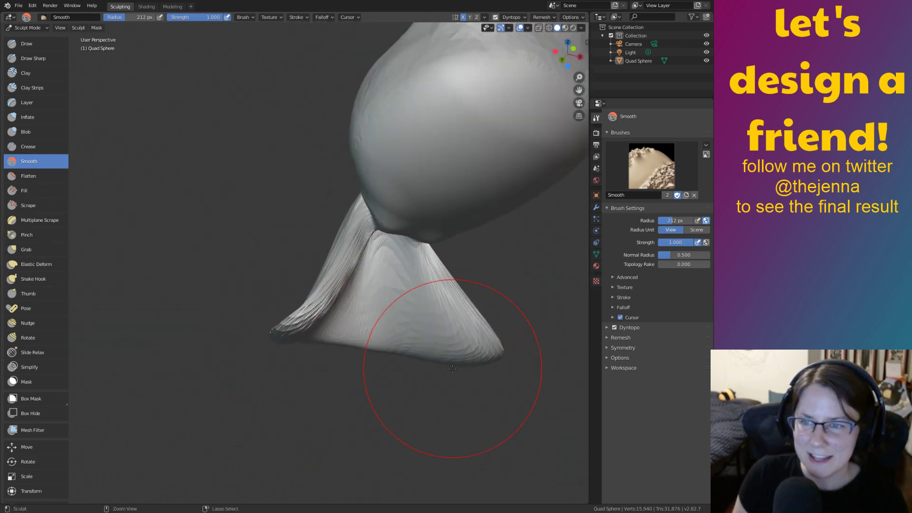
pyautogui.keyDown('ctrl'); pyautogui.moveTo(446, 366); pyautogui.dragTo(423, 294, button='middle'); pyautogui.keyUp('ctrl')
pyautogui.moveTo(394, 376)
pyautogui.keyDown('shift'); pyautogui.mouseDown(button='middle')
pyautogui.moveTo(444, 304)
pyautogui.moveTo(436, 284)
pyautogui.moveTo(417, 299)
pyautogui.moveTo(425, 290)
pyautogui.mouseUp(button='middle'); pyautogui.keyUp('shift')
# Inflate the foot's left flap, side panels and cone tip with the Inflate brush.
pyautogui.press('i')
pyautogui.moveTo(356, 247); pyautogui.dragTo(244, 348)
pyautogui.moveTo(418, 135); pyautogui.dragTo(309, 248)
pyautogui.moveTo(454, 209); pyautogui.dragTo(489, 266)
pyautogui.moveTo(491, 276); pyautogui.dragTo(387, 271)
pyautogui.moveTo(416, 301); pyautogui.dragTo(391, 335)
pyautogui.scroll(-4, 370, 318)
pyautogui.moveTo(265, 273)
pyautogui.mouseDown(button='middle')
pyautogui.moveTo(400, 303)
pyautogui.moveTo(358, 268)
pyautogui.moveTo(303, 195)
pyautogui.mouseUp(button='middle')
pyautogui.moveTo(303, 195); pyautogui.dragTo(303, 193)
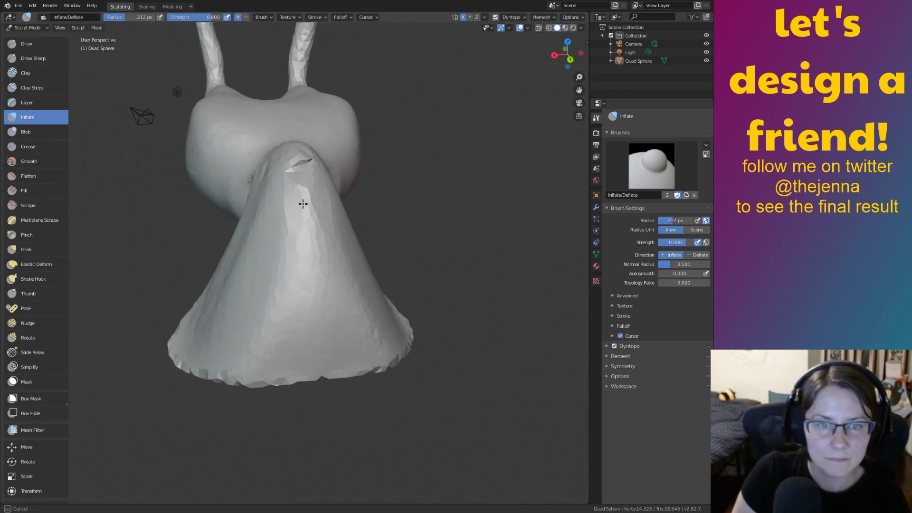
pyautogui.moveTo(333, 231)
pyautogui.keyDown('ctrl'); pyautogui.mouseDown(button='middle')
pyautogui.moveTo(372, 234)
pyautogui.moveTo(375, 180)
pyautogui.mouseUp(button='middle'); pyautogui.keyUp('ctrl')
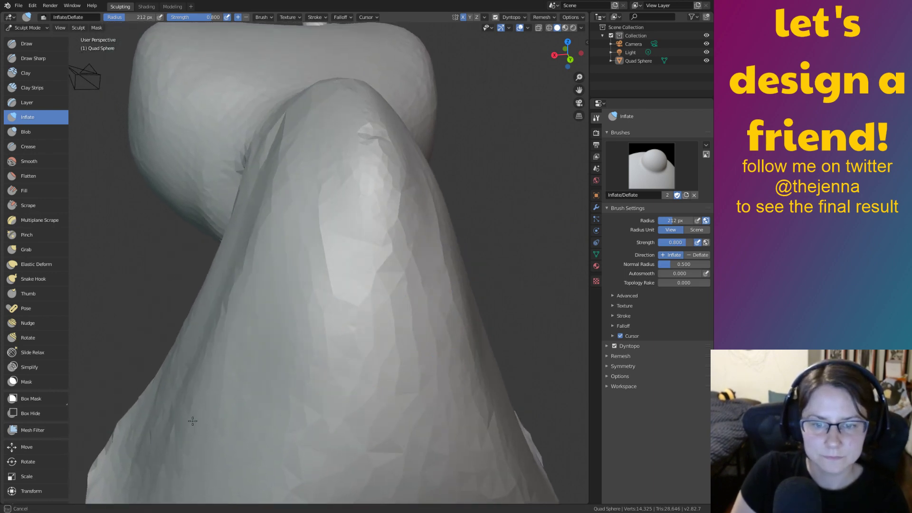
# Swell the foot's left flank, lower flank and base, then view the whole figure.
pyautogui.moveTo(265, 220); pyautogui.dragTo(175, 409)
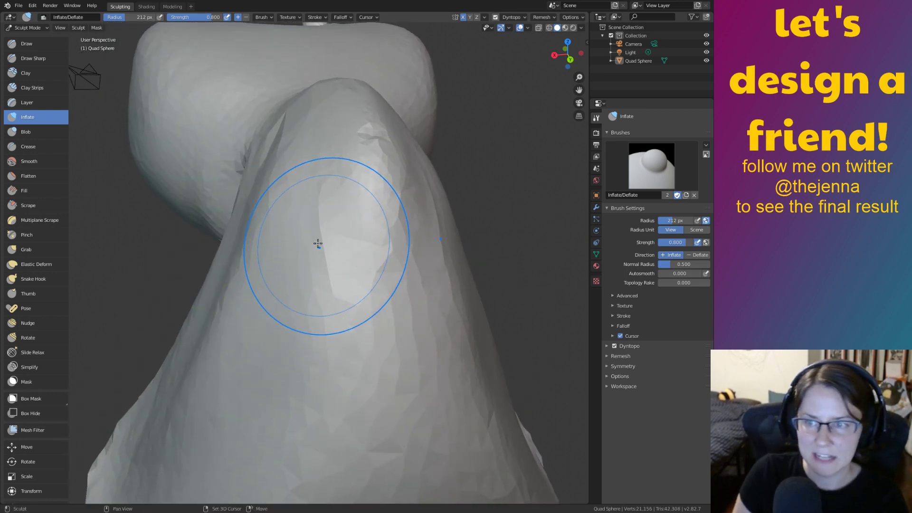
pyautogui.keyDown('shift'); pyautogui.moveTo(319, 244); pyautogui.dragTo(351, 204, button='middle'); pyautogui.keyUp('shift')
pyautogui.keyDown('ctrl'); pyautogui.moveTo(351, 165); pyautogui.dragTo(496, 372, button='middle'); pyautogui.keyUp('ctrl')
pyautogui.moveTo(309, 322)
pyautogui.mouseDown()
pyautogui.moveTo(266, 408)
pyautogui.moveTo(361, 418)
pyautogui.mouseUp()
pyautogui.keyDown('ctrl'); pyautogui.moveTo(171, 381); pyautogui.dragTo(190, 314, button='middle'); pyautogui.keyUp('ctrl')
pyautogui.moveTo(190, 313); pyautogui.dragTo(446, 219, button='middle')
pyautogui.keyDown('ctrl'); pyautogui.moveTo(408, 291); pyautogui.dragTo(528, 366, button='middle'); pyautogui.keyUp('ctrl')
pyautogui.keyDown('shift'); pyautogui.moveTo(399, 254); pyautogui.dragTo(483, 417, button='middle'); pyautogui.keyUp('shift')
pyautogui.moveTo(315, 243)
pyautogui.keyDown('ctrl'); pyautogui.mouseDown(button='middle')
pyautogui.moveTo(388, 324)
pyautogui.moveTo(338, 345)
pyautogui.moveTo(371, 347)
pyautogui.moveTo(407, 309)
pyautogui.moveTo(457, 305)
pyautogui.moveTo(465, 354)
pyautogui.moveTo(440, 366)
pyautogui.mouseUp(button='middle'); pyautogui.keyUp('ctrl')
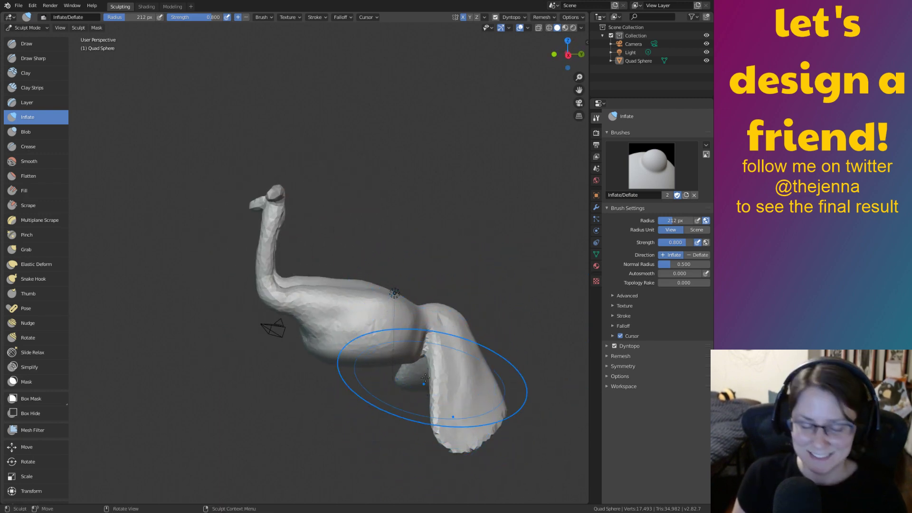
# Smooth the bumps on the belly and the body's right side with Smooth.
pyautogui.press('s')
pyautogui.moveTo(468, 417); pyautogui.dragTo(373, 385, button='middle')
pyautogui.moveTo(451, 385)
pyautogui.mouseDown(button='middle')
pyautogui.moveTo(447, 373)
pyautogui.moveTo(442, 380)
pyautogui.mouseUp(button='middle')
pyautogui.keyDown('ctrl'); pyautogui.moveTo(367, 404); pyautogui.dragTo(377, 368, button='middle'); pyautogui.keyUp('ctrl')
pyautogui.moveTo(346, 375)
pyautogui.mouseDown()
pyautogui.moveTo(327, 392)
pyautogui.moveTo(340, 412)
pyautogui.moveTo(327, 422)
pyautogui.moveTo(345, 438)
pyautogui.mouseUp()
pyautogui.moveTo(420, 426); pyautogui.dragTo(422, 411)
pyautogui.moveTo(429, 391)
pyautogui.mouseDown(button='middle')
pyautogui.moveTo(470, 354)
pyautogui.moveTo(412, 325)
pyautogui.mouseUp(button='middle')
pyautogui.moveTo(408, 223); pyautogui.dragTo(417, 298, button='middle')
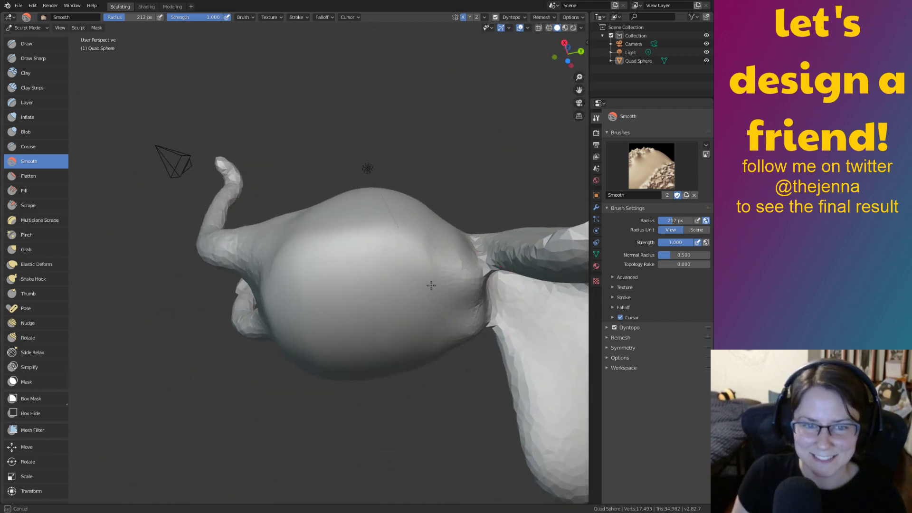
pyautogui.moveTo(322, 287)
pyautogui.mouseDown()
pyautogui.moveTo(370, 281)
pyautogui.moveTo(402, 252)
pyautogui.mouseUp()
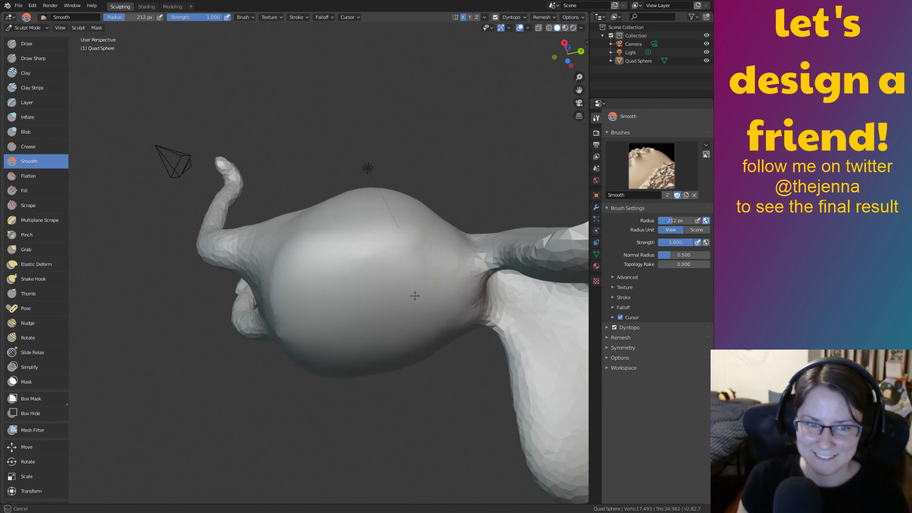
# Smooth the rest of the body surface and its top from several orbited angles.
pyautogui.moveTo(444, 270)
pyautogui.mouseDown(button='middle')
pyautogui.moveTo(421, 295)
pyautogui.moveTo(408, 285)
pyautogui.moveTo(418, 265)
pyautogui.moveTo(399, 301)
pyautogui.moveTo(425, 252)
pyautogui.mouseUp(button='middle')
pyautogui.moveTo(407, 194); pyautogui.dragTo(377, 257)
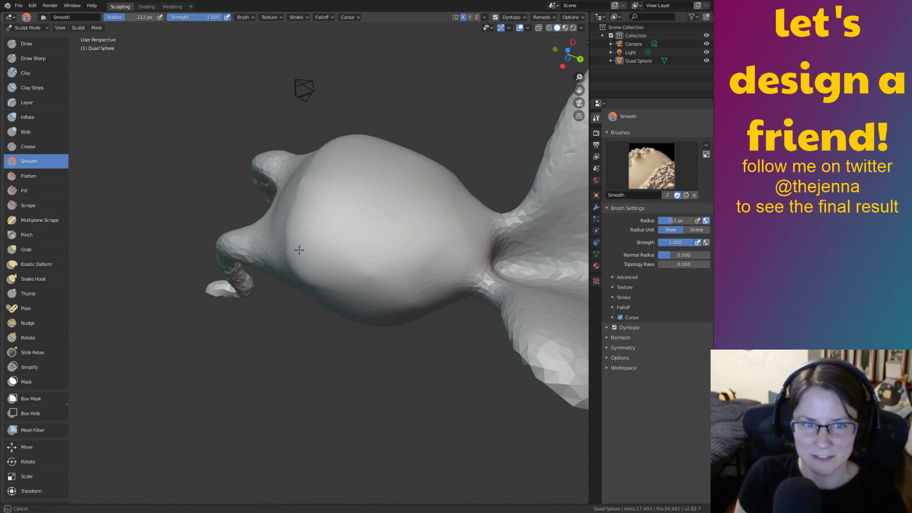
pyautogui.moveTo(403, 277)
pyautogui.mouseDown()
pyautogui.moveTo(367, 276)
pyautogui.moveTo(405, 261)
pyautogui.mouseUp()
pyautogui.moveTo(403, 254)
pyautogui.mouseDown(button='middle')
pyautogui.moveTo(427, 256)
pyautogui.moveTo(432, 315)
pyautogui.moveTo(403, 366)
pyautogui.moveTo(366, 372)
pyautogui.moveTo(373, 378)
pyautogui.mouseUp(button='middle')
pyautogui.moveTo(373, 378); pyautogui.dragTo(376, 380)
pyautogui.moveTo(409, 361)
pyautogui.mouseDown(button='middle')
pyautogui.moveTo(389, 338)
pyautogui.moveTo(368, 273)
pyautogui.mouseUp(button='middle')
pyautogui.moveTo(368, 273); pyautogui.dragTo(360, 224)
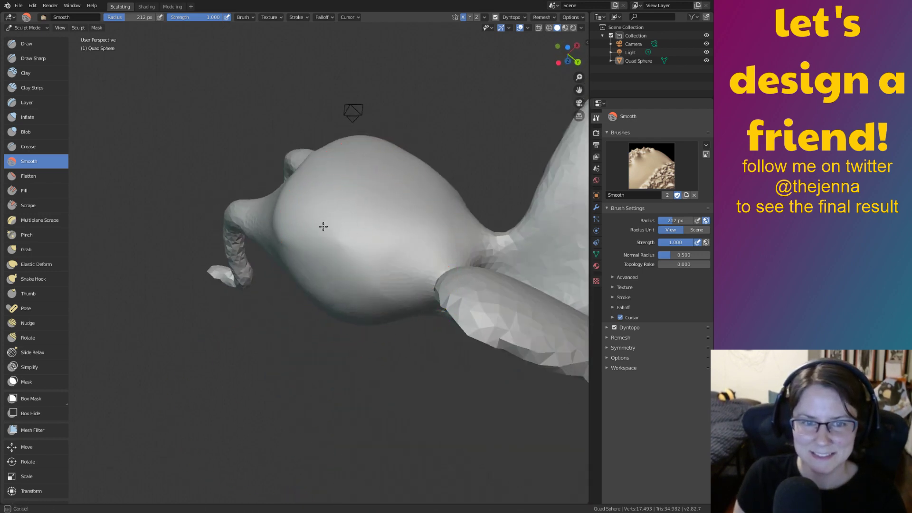
pyautogui.moveTo(325, 263); pyautogui.dragTo(358, 161)
pyautogui.moveTo(358, 162)
pyautogui.mouseDown(button='middle')
pyautogui.moveTo(386, 337)
pyautogui.moveTo(356, 325)
pyautogui.moveTo(429, 264)
pyautogui.moveTo(428, 280)
pyautogui.mouseUp(button='middle')
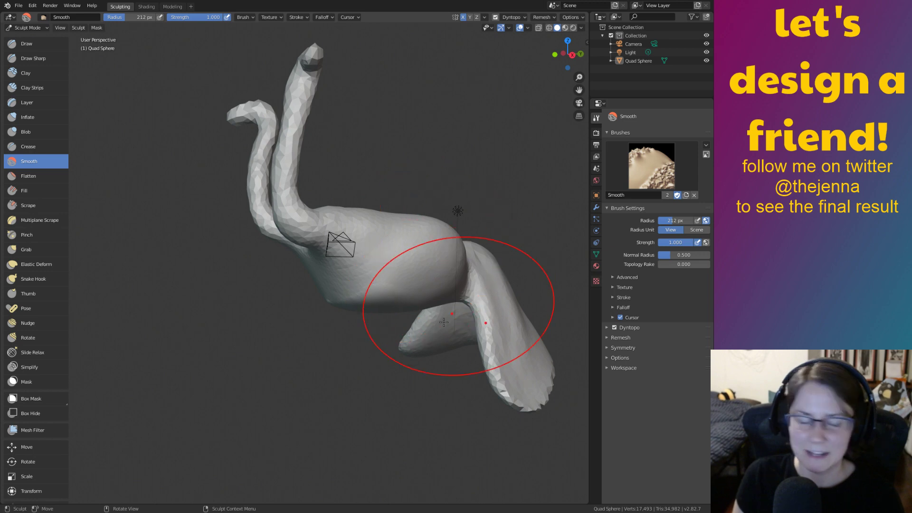
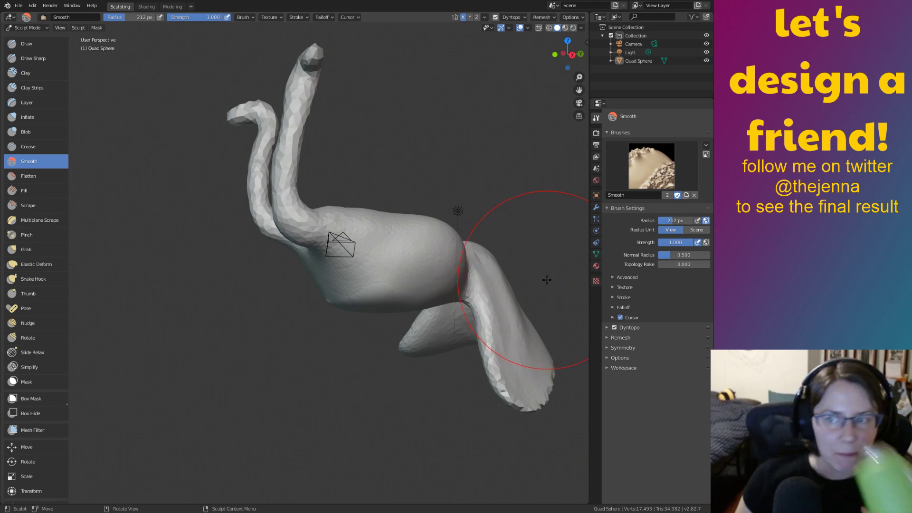
# Zoom in from above and smooth the top of the creature's body.
pyautogui.moveTo(469, 280)
pyautogui.mouseDown(button='middle')
pyautogui.moveTo(416, 235)
pyautogui.moveTo(326, 284)
pyautogui.mouseUp(button='middle')
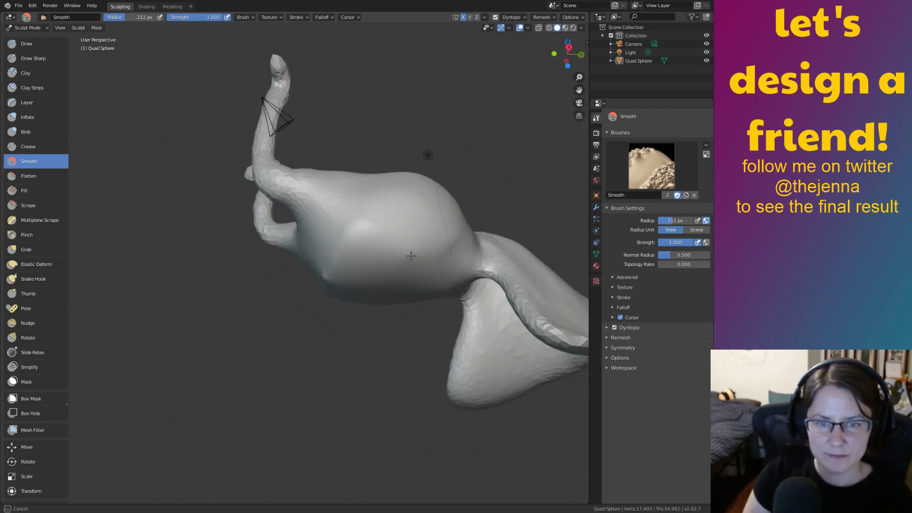
pyautogui.moveTo(397, 285)
pyautogui.mouseDown(button='middle')
pyautogui.moveTo(393, 226)
pyautogui.moveTo(367, 223)
pyautogui.mouseUp(button='middle')
pyautogui.moveTo(424, 284)
pyautogui.keyDown('ctrl'); pyautogui.mouseDown(button='middle')
pyautogui.moveTo(455, 214)
pyautogui.moveTo(379, 269)
pyautogui.moveTo(371, 320)
pyautogui.moveTo(373, 295)
pyautogui.mouseUp(button='middle'); pyautogui.keyUp('ctrl')
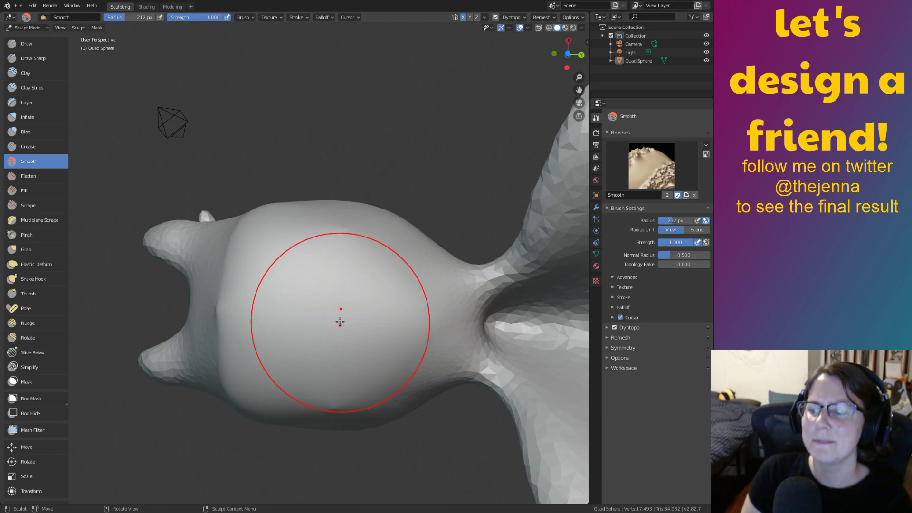
pyautogui.moveTo(336, 303)
pyautogui.mouseDown()
pyautogui.moveTo(342, 287)
pyautogui.moveTo(220, 313)
pyautogui.mouseUp()
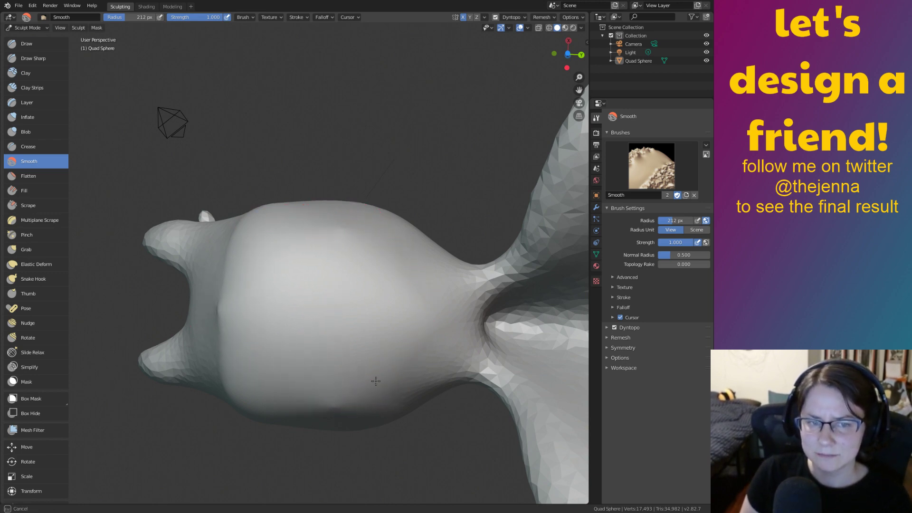
# Smooth the body from the neck-and-tail angle, then orbit around to inspect it.
pyautogui.moveTo(361, 246)
pyautogui.mouseDown(button='middle')
pyautogui.moveTo(370, 173)
pyautogui.moveTo(369, 201)
pyautogui.moveTo(315, 320)
pyautogui.mouseUp(button='middle')
pyautogui.moveTo(316, 319); pyautogui.dragTo(348, 332)
pyautogui.moveTo(352, 330)
pyautogui.mouseDown(button='middle')
pyautogui.moveTo(366, 250)
pyautogui.moveTo(358, 350)
pyautogui.moveTo(305, 300)
pyautogui.moveTo(372, 270)
pyautogui.moveTo(369, 305)
pyautogui.moveTo(378, 311)
pyautogui.mouseUp(button='middle')
pyautogui.scroll(-3, 380, 285)
pyautogui.moveTo(339, 289); pyautogui.dragTo(283, 279)
pyautogui.moveTo(292, 287); pyautogui.dragTo(357, 241, button='middle')
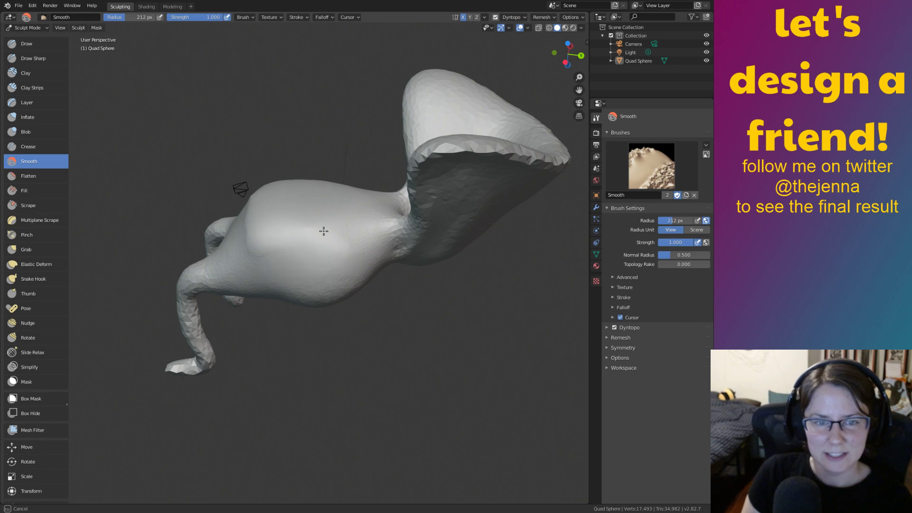
pyautogui.moveTo(315, 253)
pyautogui.mouseDown(button='middle')
pyautogui.moveTo(326, 236)
pyautogui.moveTo(362, 341)
pyautogui.mouseUp(button='middle')
pyautogui.moveTo(302, 256)
pyautogui.mouseDown(button='middle')
pyautogui.moveTo(323, 299)
pyautogui.moveTo(332, 297)
pyautogui.moveTo(383, 206)
pyautogui.moveTo(318, 302)
pyautogui.mouseUp(button='middle')
pyautogui.press('g')
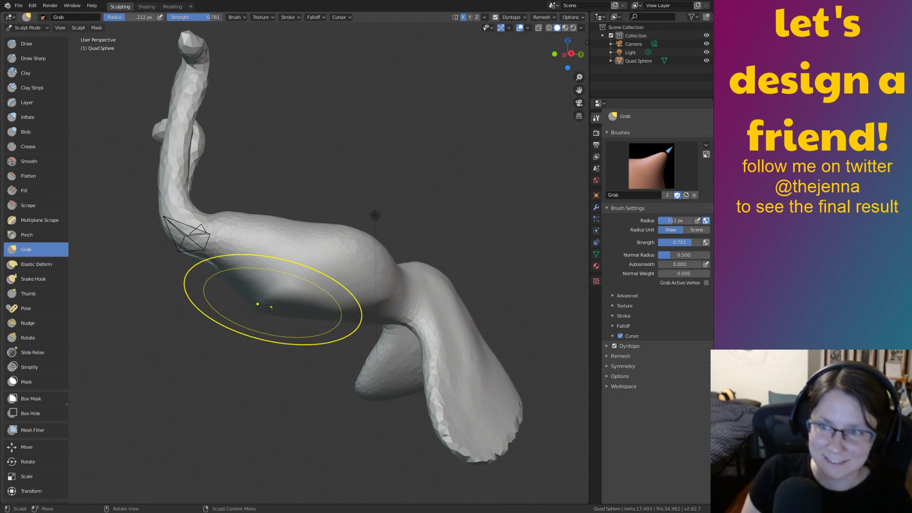
# Inflate the middle of the creature's body with a larger Inflate brush.
pyautogui.moveTo(274, 305); pyautogui.dragTo(347, 276, button='middle')
pyautogui.press('s')
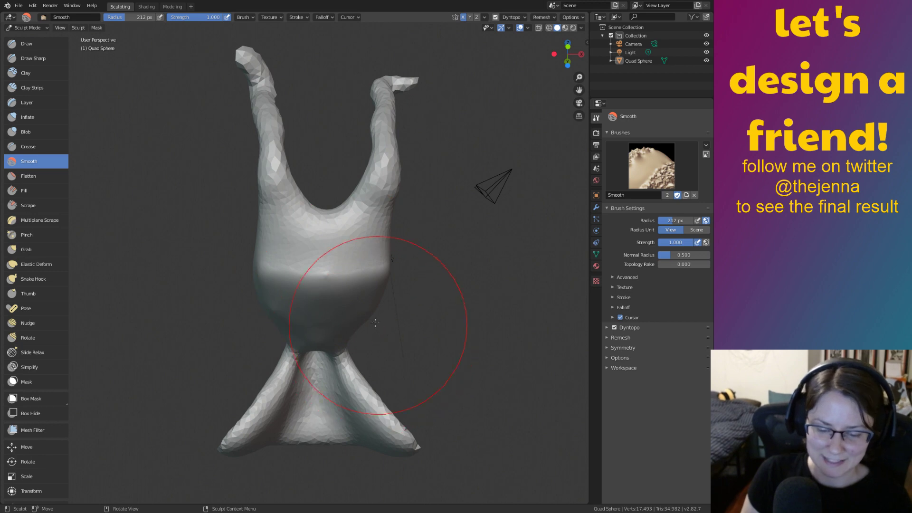
pyautogui.press('i')
pyautogui.scroll(4, 469, 386)
pyautogui.moveTo(399, 267); pyautogui.dragTo(347, 291)
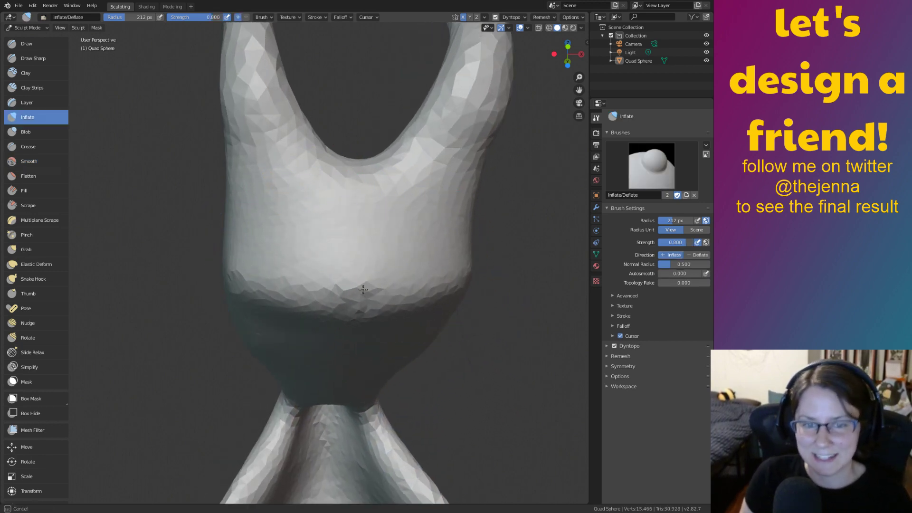
pyautogui.moveTo(376, 309); pyautogui.dragTo(393, 256, button='middle')
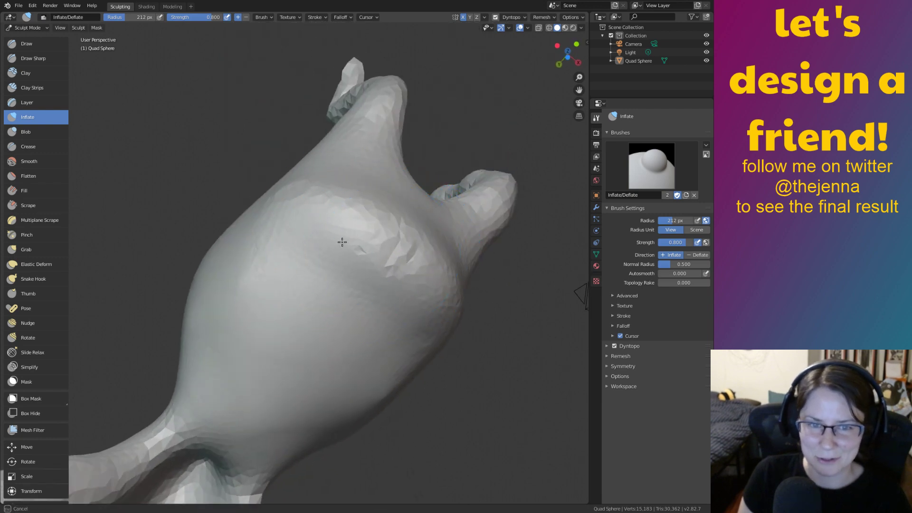
# With a 322 px Grab brush, pull the belly bulge downward, then smooth it.
pyautogui.hotkey('shift', 's')
pyautogui.press('g')
pyautogui.moveTo(312, 351); pyautogui.dragTo(263, 368, button='middle')
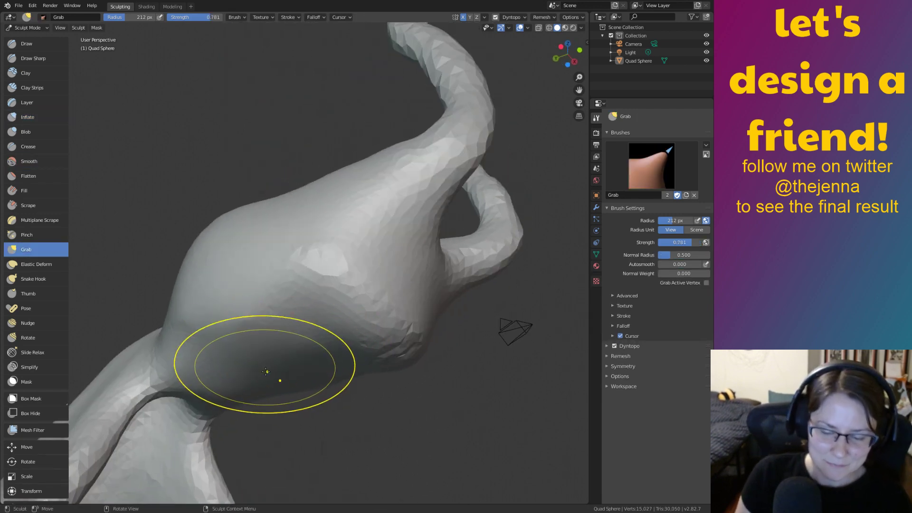
pyautogui.press(']')
pyautogui.press(']')
pyautogui.press(']')
pyautogui.moveTo(261, 360)
pyautogui.mouseDown()
pyautogui.moveTo(252, 328)
pyautogui.moveTo(284, 299)
pyautogui.moveTo(354, 285)
pyautogui.mouseUp()
pyautogui.moveTo(354, 285)
pyautogui.mouseDown(button='middle')
pyautogui.moveTo(257, 232)
pyautogui.moveTo(236, 250)
pyautogui.moveTo(270, 314)
pyautogui.moveTo(255, 218)
pyautogui.moveTo(351, 337)
pyautogui.mouseUp(button='middle')
pyautogui.moveTo(353, 338); pyautogui.dragTo(359, 352)
pyautogui.moveTo(361, 312); pyautogui.dragTo(368, 293)
pyautogui.moveTo(368, 292)
pyautogui.mouseDown(button='middle')
pyautogui.moveTo(305, 240)
pyautogui.moveTo(311, 282)
pyautogui.moveTo(457, 383)
pyautogui.moveTo(301, 226)
pyautogui.moveTo(354, 317)
pyautogui.moveTo(417, 326)
pyautogui.mouseUp(button='middle')
pyautogui.hotkey('shift', 's')
pyautogui.moveTo(417, 326)
pyautogui.mouseDown()
pyautogui.moveTo(360, 293)
pyautogui.moveTo(361, 284)
pyautogui.moveTo(377, 299)
pyautogui.moveTo(403, 295)
pyautogui.mouseUp()
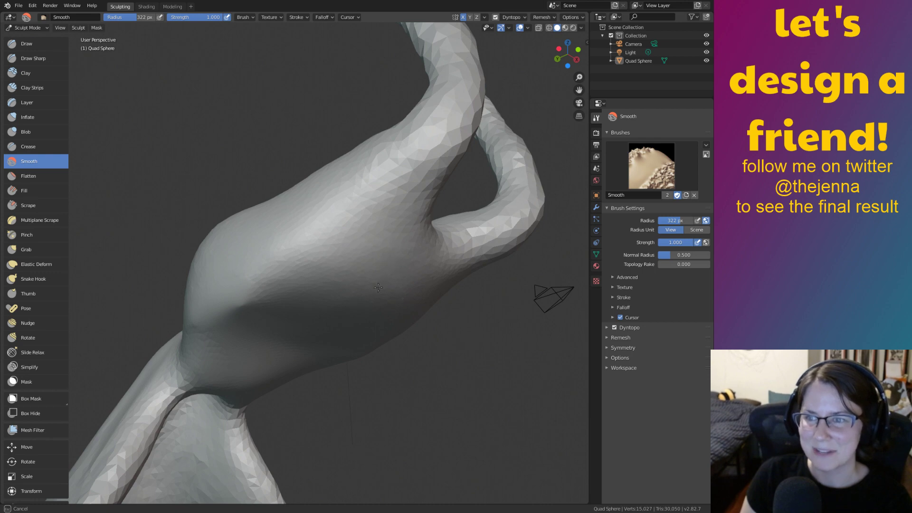
# Smooth small patches of the belly and the left side of the body.
pyautogui.moveTo(318, 289); pyautogui.dragTo(323, 295)
pyautogui.moveTo(375, 324)
pyautogui.mouseDown()
pyautogui.moveTo(349, 272)
pyautogui.moveTo(391, 286)
pyautogui.mouseUp()
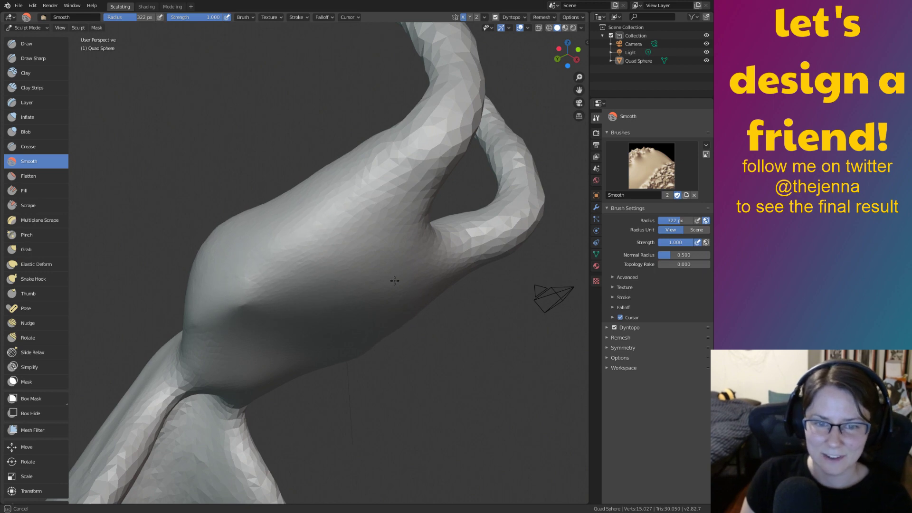
pyautogui.moveTo(335, 285); pyautogui.dragTo(384, 285, button='middle')
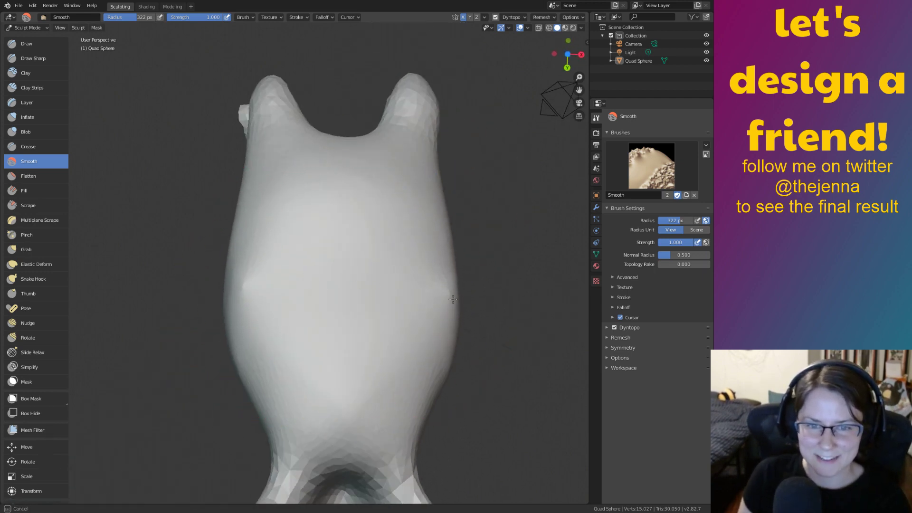
pyautogui.moveTo(386, 326)
pyautogui.mouseDown(button='middle')
pyautogui.moveTo(399, 309)
pyautogui.moveTo(282, 242)
pyautogui.mouseUp(button='middle')
pyautogui.moveTo(237, 267); pyautogui.dragTo(243, 256)
pyautogui.scroll(3, 285, 256)
pyautogui.moveTo(247, 241); pyautogui.dragTo(258, 275, button='middle')
pyautogui.moveTo(220, 336); pyautogui.dragTo(206, 335)
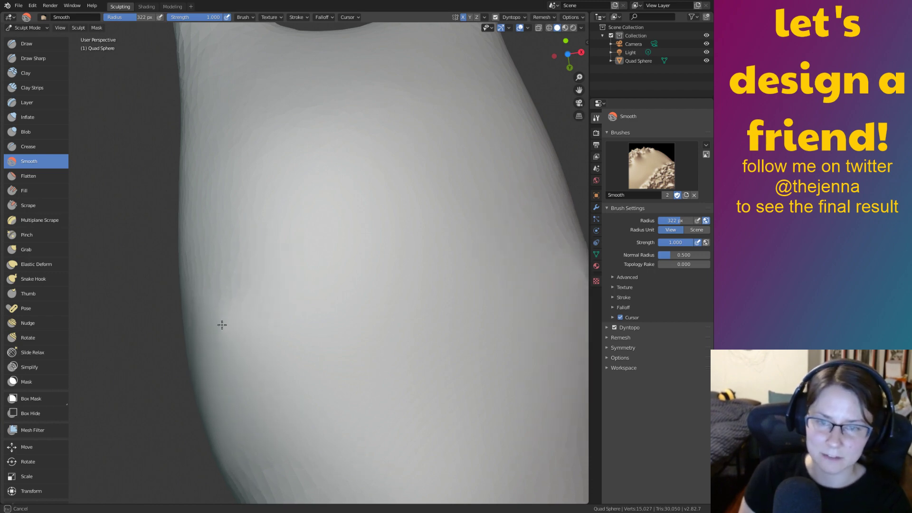
pyautogui.moveTo(342, 416); pyautogui.dragTo(397, 238)
pyautogui.moveTo(399, 191)
pyautogui.mouseDown(button='middle')
pyautogui.moveTo(403, 270)
pyautogui.moveTo(447, 252)
pyautogui.mouseUp(button='middle')
pyautogui.keyDown('ctrl'); pyautogui.moveTo(355, 281); pyautogui.dragTo(530, 390, button='middle'); pyautogui.keyUp('ctrl')
pyautogui.moveTo(357, 254)
pyautogui.keyDown('shift'); pyautogui.mouseDown(button='middle')
pyautogui.moveTo(386, 297)
pyautogui.moveTo(436, 264)
pyautogui.moveTo(489, 266)
pyautogui.mouseUp(button='middle'); pyautogui.keyUp('shift')
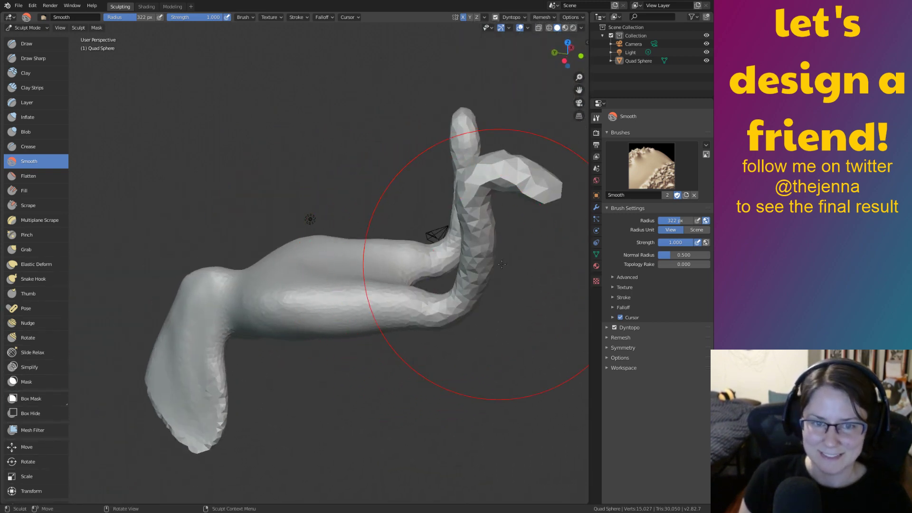
# Enter Edit Mode and select every vertex of the creature.
pyautogui.press('Tab')
pyautogui.press('Tab')
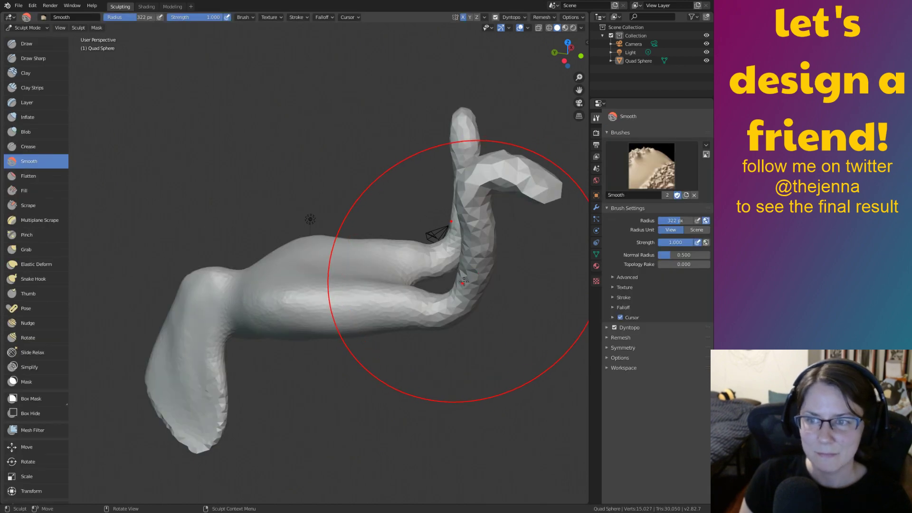
pyautogui.press('Tab')
pyautogui.press('a')
pyautogui.scroll(-4, 461, 299)
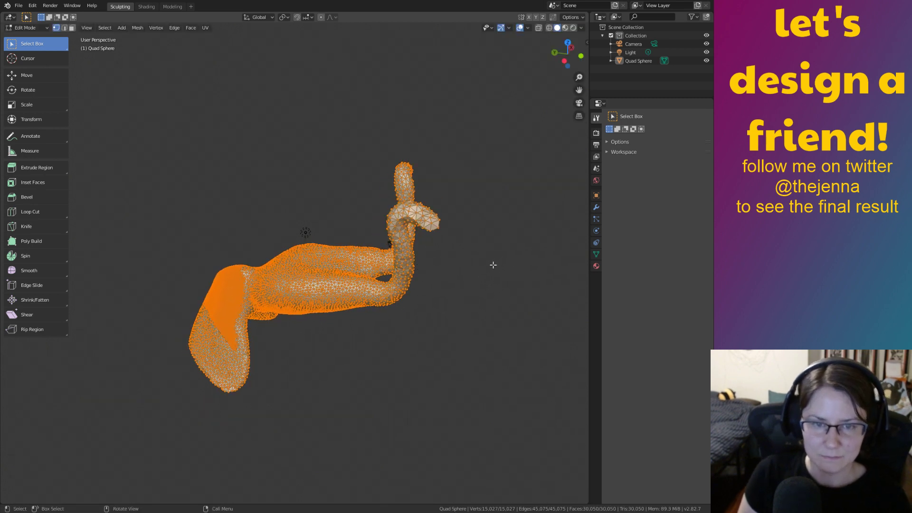
# Scale the whole mesh to 0.763 along Y, then return to Sculpt Mode.
pyautogui.press('s')
pyautogui.press('y')
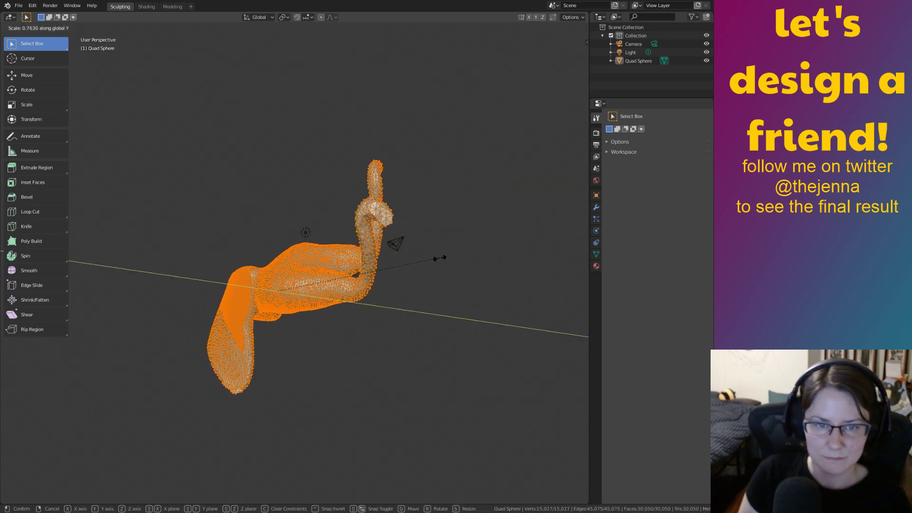
pyautogui.click(436, 259)
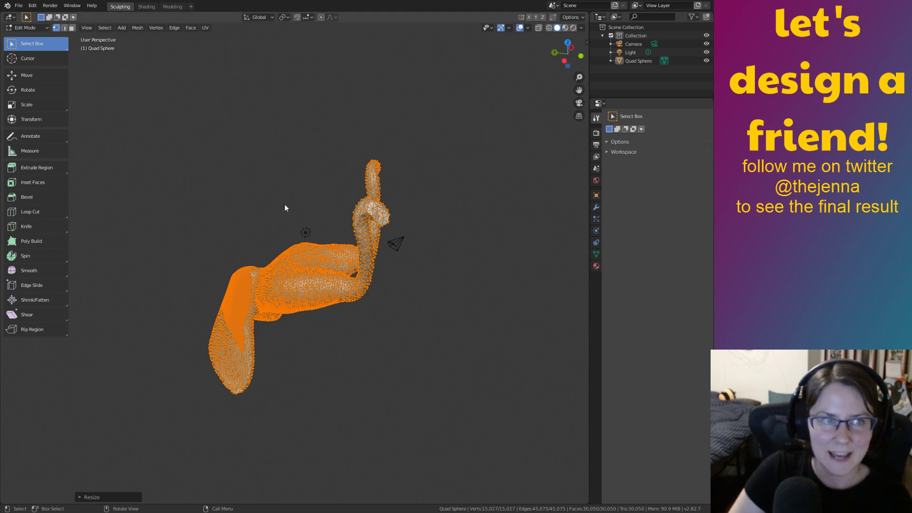
pyautogui.press('Tab')
pyautogui.moveTo(448, 339)
pyautogui.mouseDown(button='middle')
pyautogui.moveTo(389, 306)
pyautogui.moveTo(184, 335)
pyautogui.moveTo(225, 270)
pyautogui.moveTo(266, 285)
pyautogui.mouseUp(button='middle')
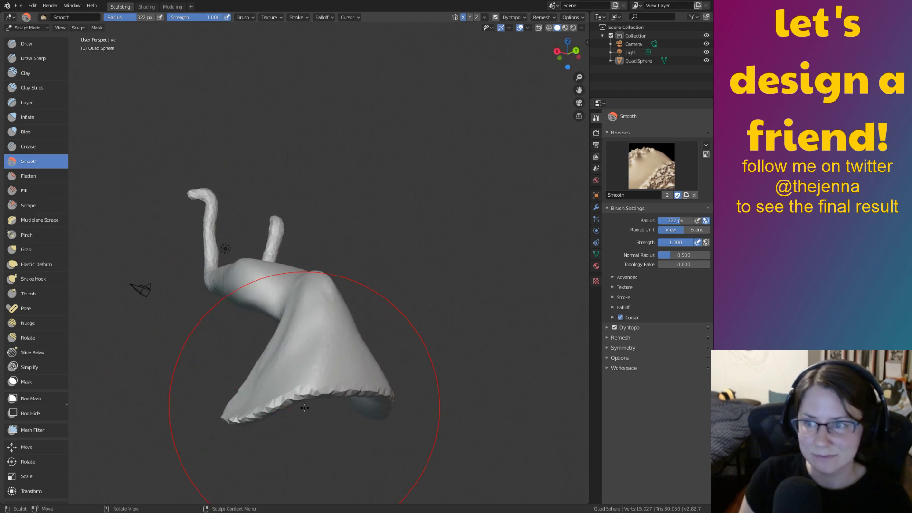
# Shrink the Smooth brush to 72 px and smooth the jagged bottom rim.
pyautogui.press('[')
pyautogui.press('[')
pyautogui.press('[')
pyautogui.press('[')
pyautogui.press('[')
pyautogui.press('[')
pyautogui.press('[')
pyautogui.press('[')
pyautogui.press('[')
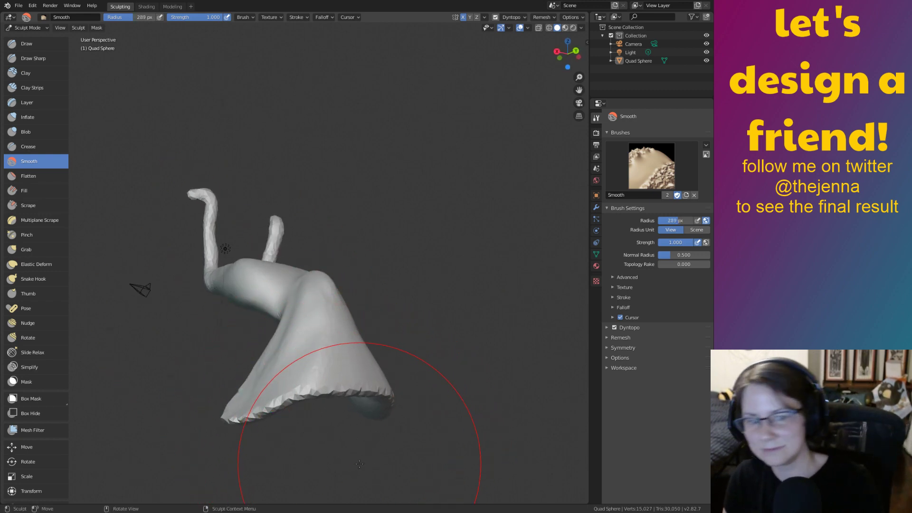
pyautogui.press('[')
pyautogui.press('[')
pyautogui.press('[')
pyautogui.press('[')
pyautogui.press('[')
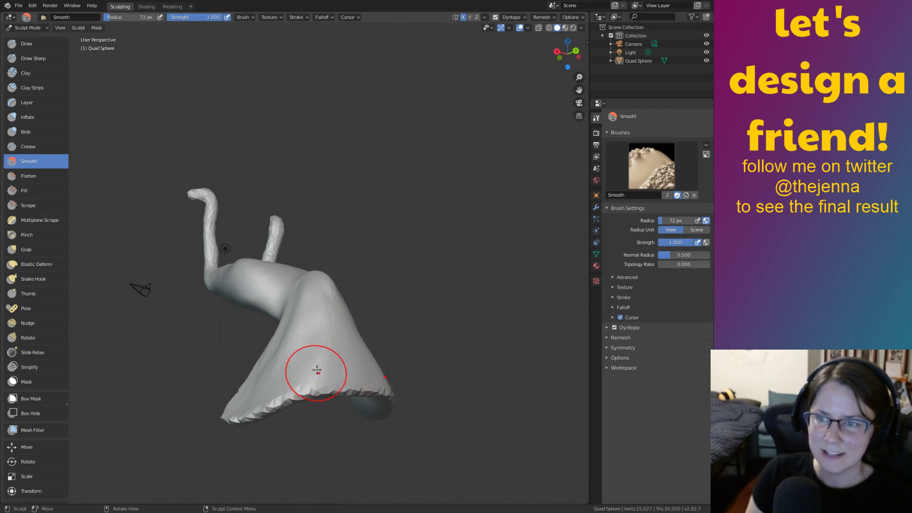
pyautogui.moveTo(261, 403)
pyautogui.mouseDown()
pyautogui.moveTo(235, 407)
pyautogui.moveTo(422, 402)
pyautogui.mouseUp()
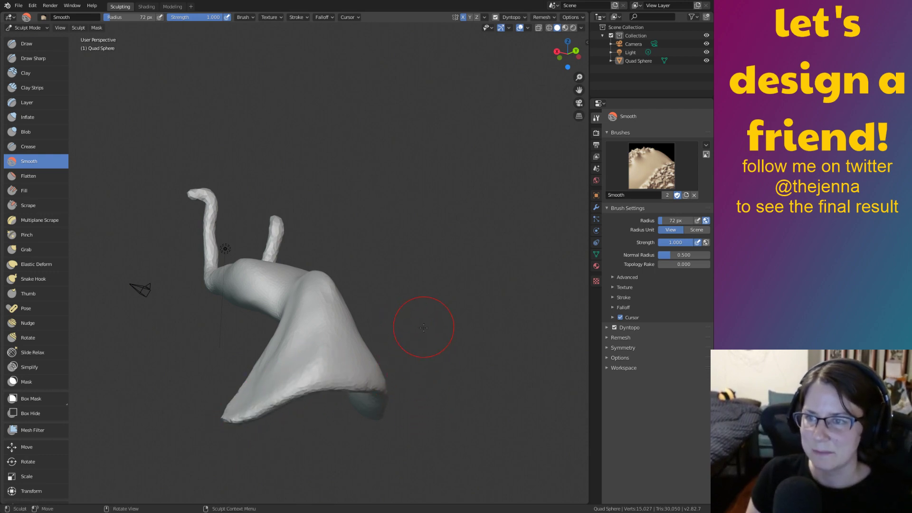
pyautogui.moveTo(418, 329)
pyautogui.mouseDown(button='middle')
pyautogui.moveTo(390, 410)
pyautogui.moveTo(448, 300)
pyautogui.mouseUp(button='middle')
pyautogui.scroll(3, 448, 299)
pyautogui.moveTo(460, 333)
pyautogui.mouseDown()
pyautogui.moveTo(499, 361)
pyautogui.moveTo(449, 342)
pyautogui.mouseUp()
# Orbit and pan around the mesh, then zoom in on one neck.
pyautogui.moveTo(509, 330); pyautogui.dragTo(472, 329, button='middle')
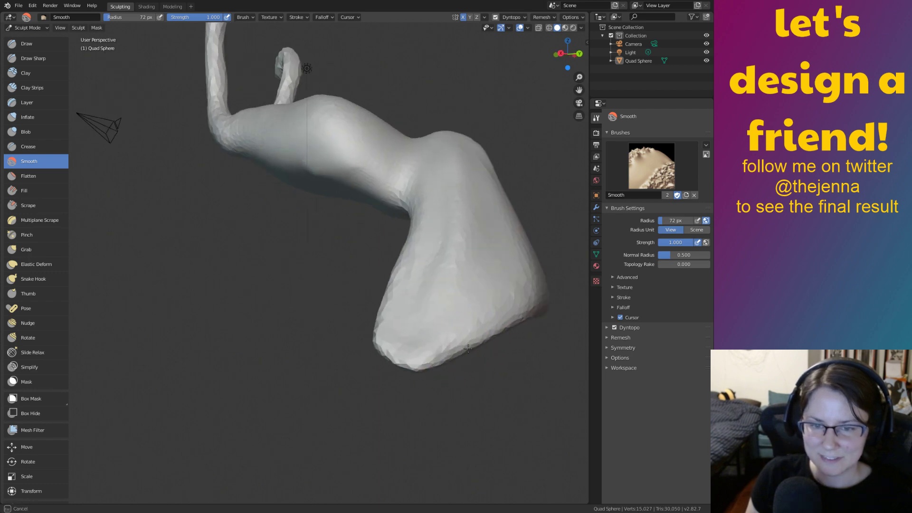
pyautogui.moveTo(534, 321)
pyautogui.mouseDown(button='middle')
pyautogui.moveTo(413, 347)
pyautogui.moveTo(373, 266)
pyautogui.moveTo(385, 334)
pyautogui.moveTo(360, 350)
pyautogui.moveTo(308, 328)
pyautogui.moveTo(362, 340)
pyautogui.moveTo(370, 329)
pyautogui.moveTo(424, 330)
pyautogui.mouseUp(button='middle')
pyautogui.scroll(-4, 402, 323)
pyautogui.keyDown('shift'); pyautogui.moveTo(359, 328); pyautogui.dragTo(357, 376, button='middle'); pyautogui.keyUp('shift')
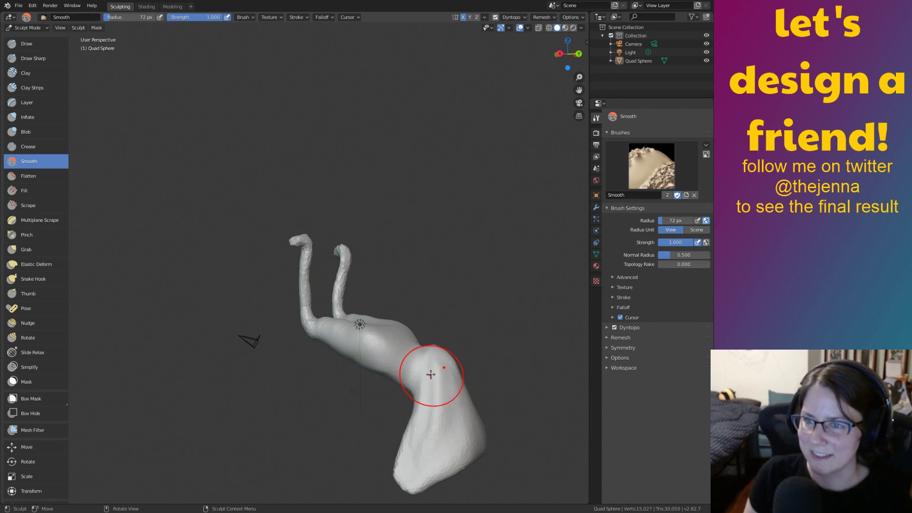
pyautogui.moveTo(421, 348)
pyautogui.keyDown('shift'); pyautogui.mouseDown(button='middle')
pyautogui.moveTo(401, 332)
pyautogui.moveTo(413, 332)
pyautogui.moveTo(428, 356)
pyautogui.moveTo(448, 356)
pyautogui.moveTo(289, 368)
pyautogui.moveTo(340, 393)
pyautogui.moveTo(317, 392)
pyautogui.mouseUp(button='middle'); pyautogui.keyUp('shift')
pyautogui.keyDown('ctrl'); pyautogui.moveTo(434, 330); pyautogui.dragTo(442, 254, button='middle'); pyautogui.keyUp('ctrl')
pyautogui.keyDown('shift'); pyautogui.moveTo(484, 204); pyautogui.dragTo(499, 362, button='middle'); pyautogui.keyUp('shift')
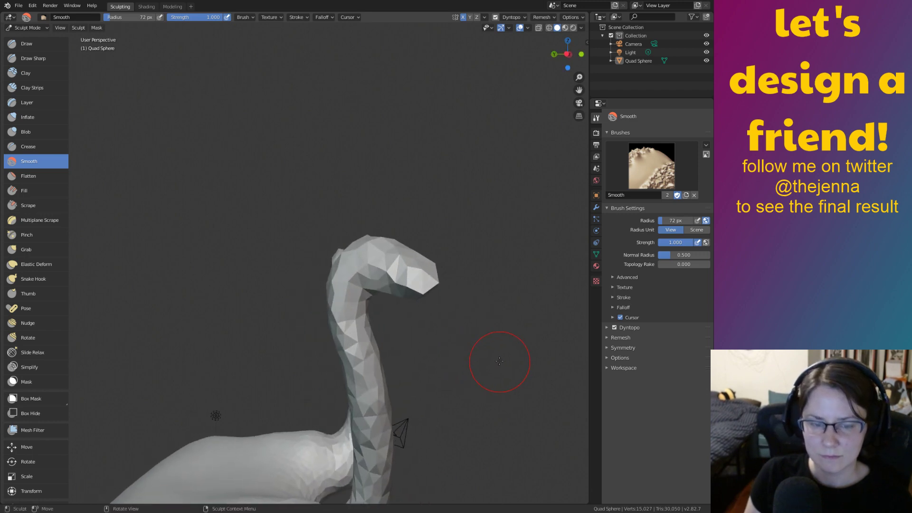
# Inflate a bulge on the right head, then smooth it flatter.
pyautogui.press('i')
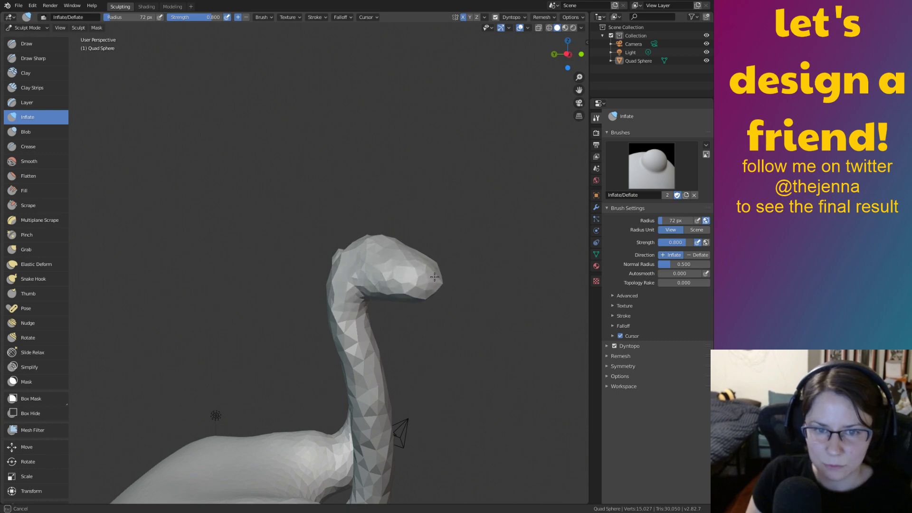
pyautogui.moveTo(373, 260)
pyautogui.mouseDown(button='middle')
pyautogui.moveTo(372, 305)
pyautogui.moveTo(462, 269)
pyautogui.moveTo(407, 273)
pyautogui.moveTo(516, 288)
pyautogui.moveTo(347, 316)
pyautogui.mouseUp(button='middle')
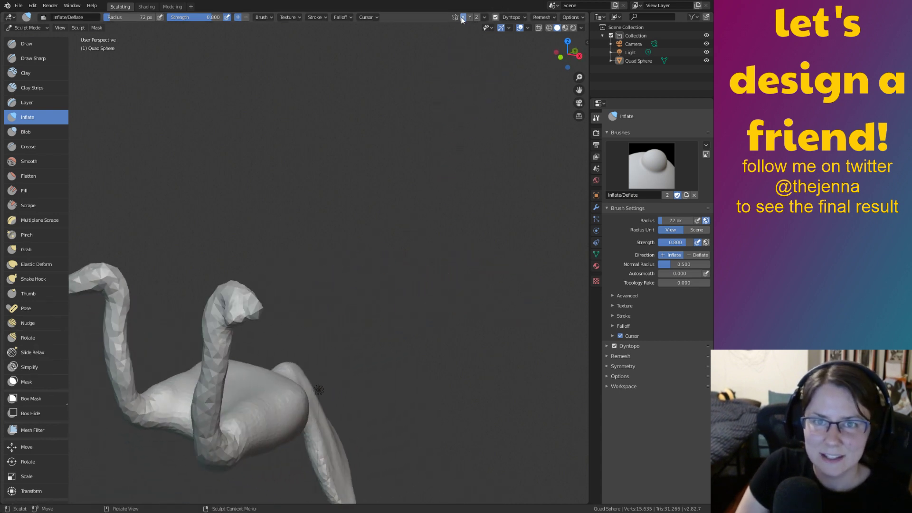
pyautogui.moveTo(399, 345)
pyautogui.keyDown('ctrl'); pyautogui.mouseDown(button='middle')
pyautogui.moveTo(318, 288)
pyautogui.moveTo(494, 266)
pyautogui.mouseUp(button='middle'); pyautogui.keyUp('ctrl')
pyautogui.moveTo(492, 281)
pyautogui.mouseDown()
pyautogui.moveTo(513, 274)
pyautogui.moveTo(520, 285)
pyautogui.mouseUp()
pyautogui.moveTo(522, 286); pyautogui.dragTo(506, 301, button='middle')
pyautogui.hotkey('shift', 's')
pyautogui.moveTo(465, 311)
pyautogui.mouseDown()
pyautogui.moveTo(456, 311)
pyautogui.moveTo(472, 316)
pyautogui.moveTo(461, 323)
pyautogui.mouseUp()
# Inflate where the right head meets the neck and the head's other side.
pyautogui.press('i')
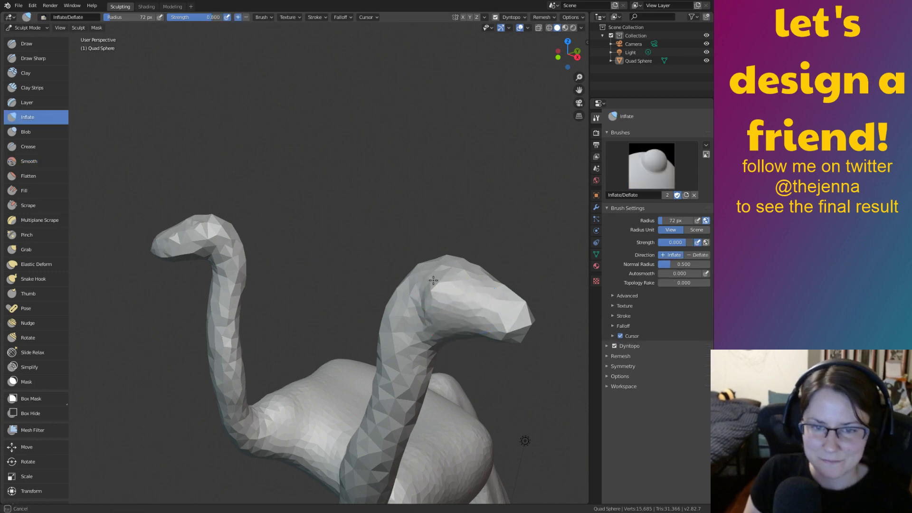
pyautogui.moveTo(443, 284)
pyautogui.mouseDown()
pyautogui.moveTo(430, 307)
pyautogui.moveTo(416, 286)
pyautogui.moveTo(403, 335)
pyautogui.mouseUp()
pyautogui.moveTo(408, 343)
pyautogui.mouseDown(button='middle')
pyautogui.moveTo(376, 331)
pyautogui.moveTo(457, 313)
pyautogui.moveTo(359, 310)
pyautogui.mouseUp(button='middle')
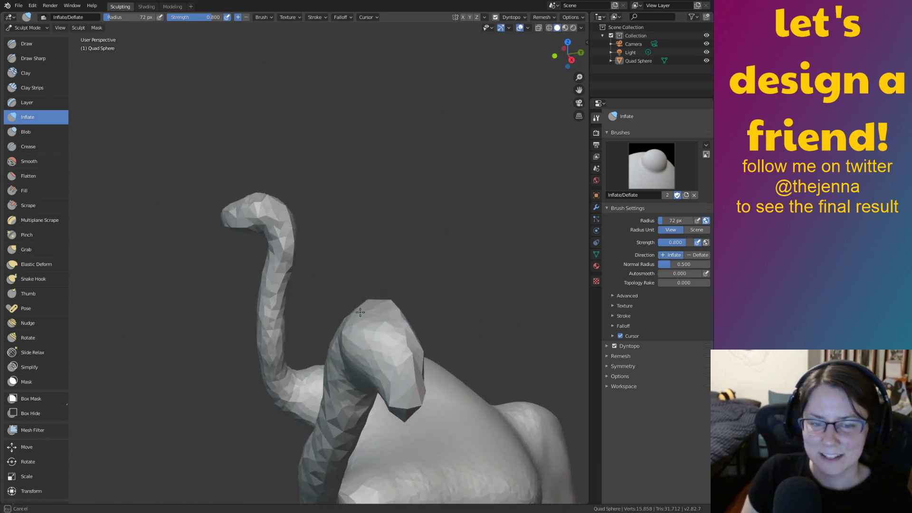
pyautogui.moveTo(368, 372); pyautogui.dragTo(264, 333, button='middle')
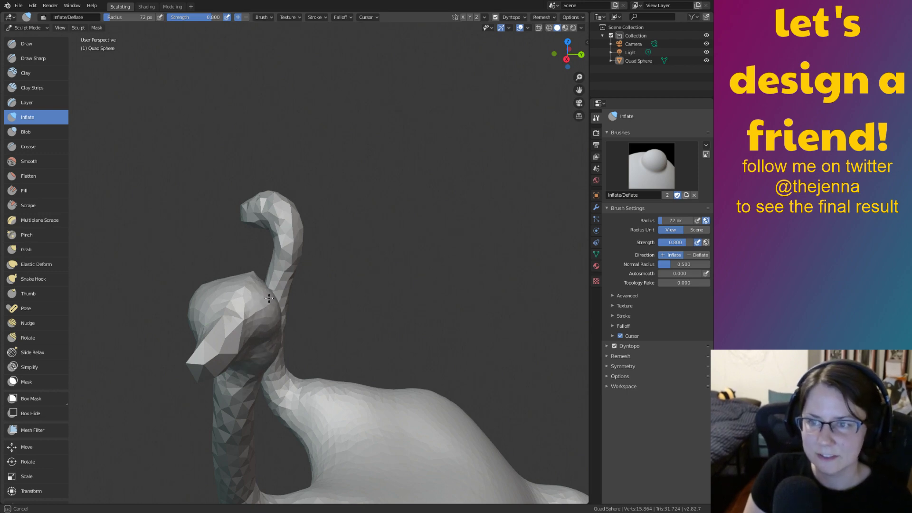
pyautogui.moveTo(305, 397); pyautogui.dragTo(351, 233, button='middle')
pyautogui.moveTo(348, 208); pyautogui.dragTo(343, 220)
pyautogui.moveTo(345, 214); pyautogui.dragTo(366, 226, button='middle')
# Smooth the head, then start inflating it.
pyautogui.press('s')
pyautogui.moveTo(368, 226)
pyautogui.mouseDown()
pyautogui.moveTo(359, 258)
pyautogui.moveTo(356, 209)
pyautogui.moveTo(385, 216)
pyautogui.moveTo(375, 239)
pyautogui.moveTo(362, 212)
pyautogui.moveTo(374, 196)
pyautogui.moveTo(363, 203)
pyautogui.mouseUp()
pyautogui.press('i')
pyautogui.press('g')
pyautogui.press('i')
pyautogui.moveTo(365, 209); pyautogui.dragTo(373, 247, button='middle')
# Inflate the head further from higher and lower angles to round it out.
pyautogui.moveTo(378, 260); pyautogui.dragTo(363, 275)
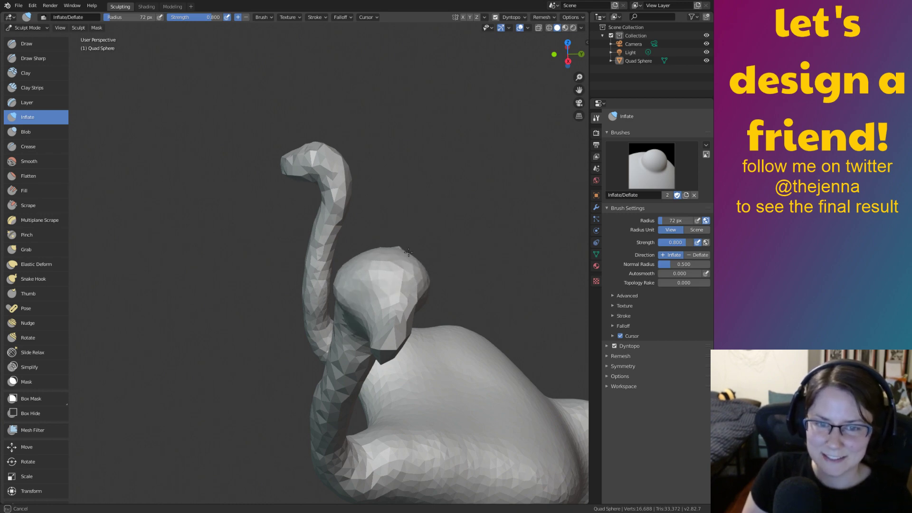
pyautogui.moveTo(346, 293); pyautogui.dragTo(346, 289)
pyautogui.moveTo(350, 281); pyautogui.dragTo(356, 245, button='middle')
pyautogui.moveTo(384, 220); pyautogui.dragTo(382, 201)
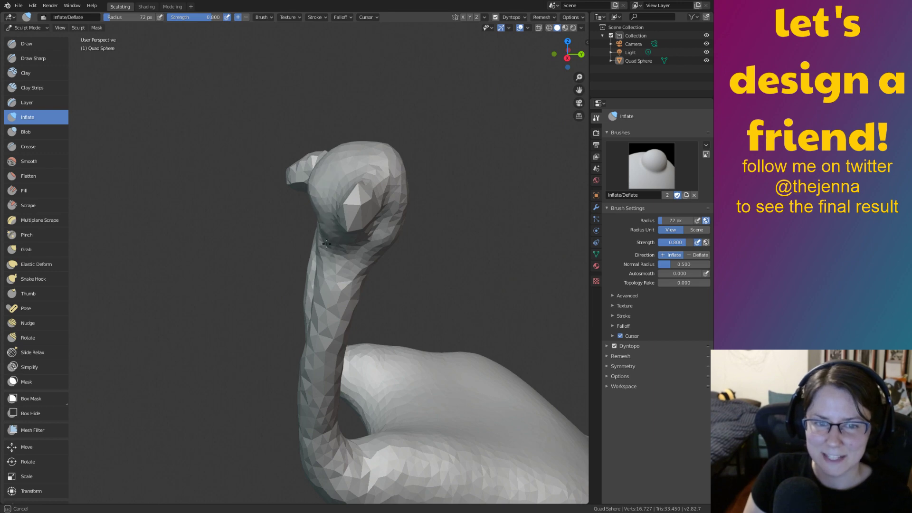
pyautogui.moveTo(316, 198); pyautogui.dragTo(317, 197)
pyautogui.moveTo(317, 197); pyautogui.dragTo(368, 186, button='middle')
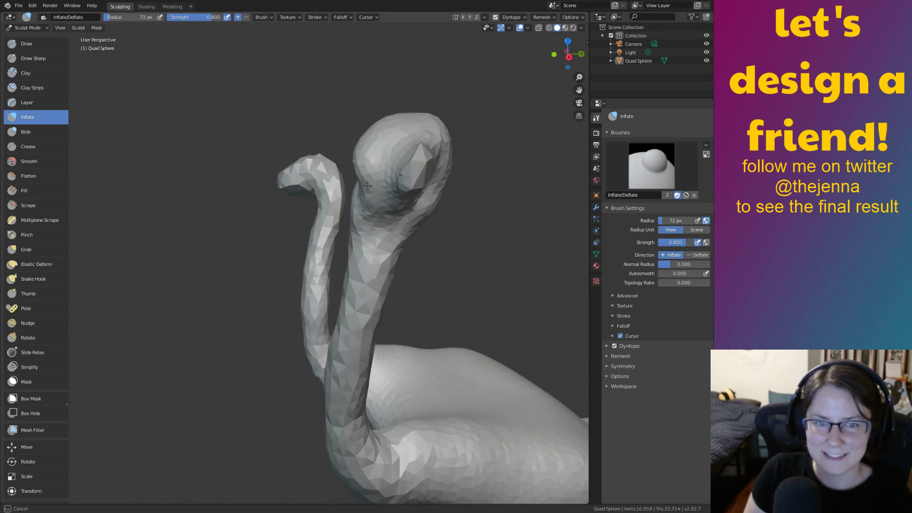
pyautogui.moveTo(367, 190); pyautogui.dragTo(364, 202)
pyautogui.moveTo(365, 204); pyautogui.dragTo(421, 242, button='middle')
pyautogui.moveTo(439, 255); pyautogui.dragTo(439, 264)
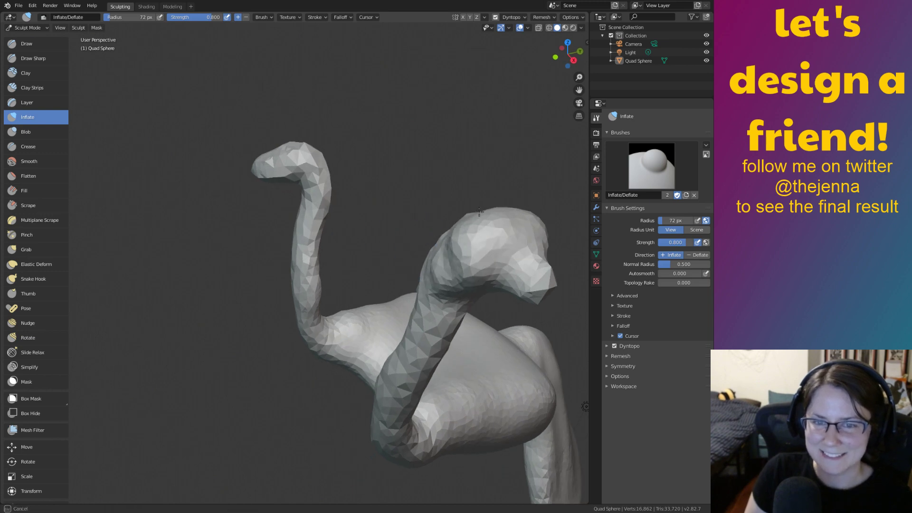
# Inflate the head's side, dome top and back from several orbited views.
pyautogui.moveTo(457, 233); pyautogui.dragTo(458, 245)
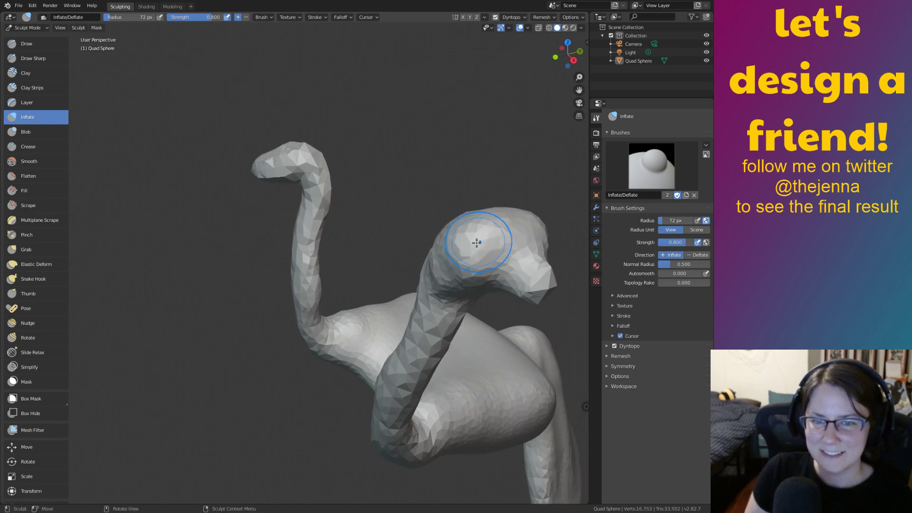
pyautogui.moveTo(481, 239); pyautogui.dragTo(483, 266, button='middle')
pyautogui.moveTo(483, 266); pyautogui.dragTo(487, 272)
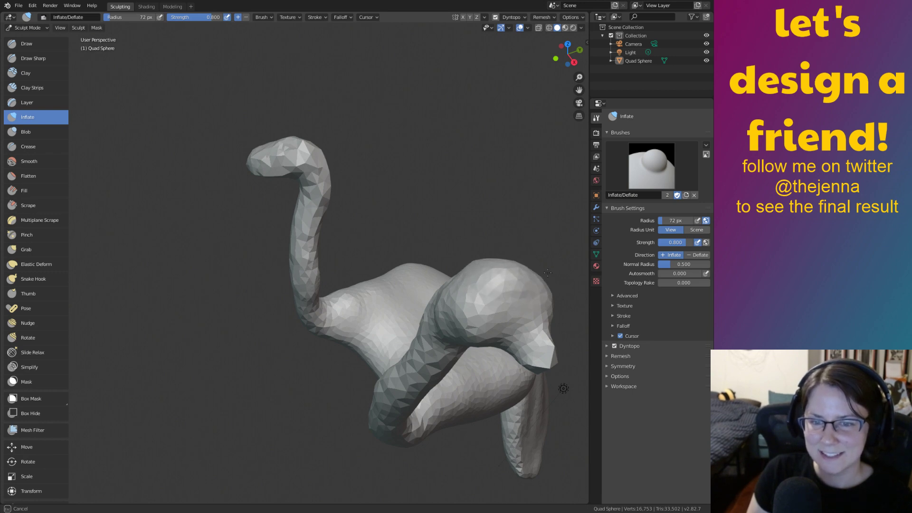
pyautogui.moveTo(472, 283)
pyautogui.mouseDown()
pyautogui.moveTo(461, 298)
pyautogui.moveTo(541, 283)
pyautogui.mouseUp()
pyautogui.moveTo(501, 272); pyautogui.dragTo(386, 190, button='middle')
pyautogui.moveTo(400, 235)
pyautogui.mouseDown(button='middle')
pyautogui.moveTo(383, 210)
pyautogui.moveTo(392, 223)
pyautogui.moveTo(342, 228)
pyautogui.mouseUp(button='middle')
pyautogui.moveTo(207, 136); pyautogui.dragTo(212, 127)
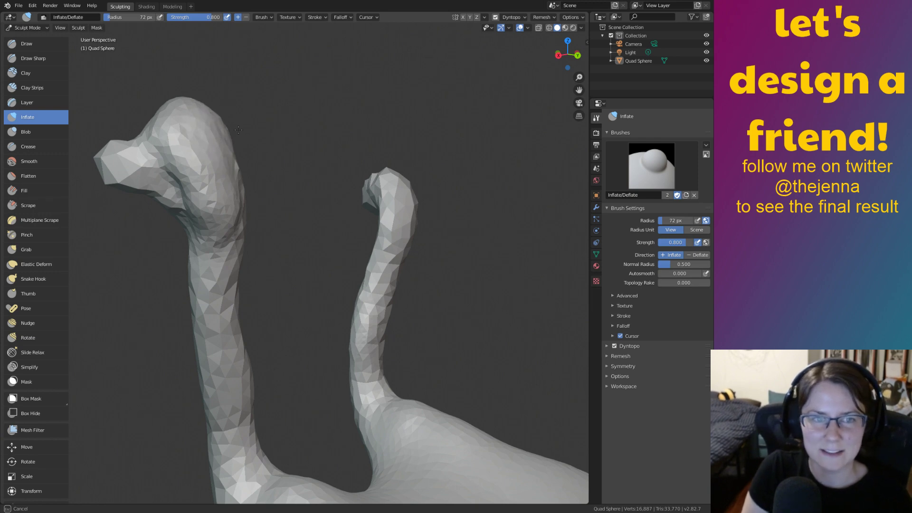
pyautogui.moveTo(223, 175)
pyautogui.mouseDown()
pyautogui.moveTo(229, 185)
pyautogui.moveTo(217, 195)
pyautogui.mouseUp()
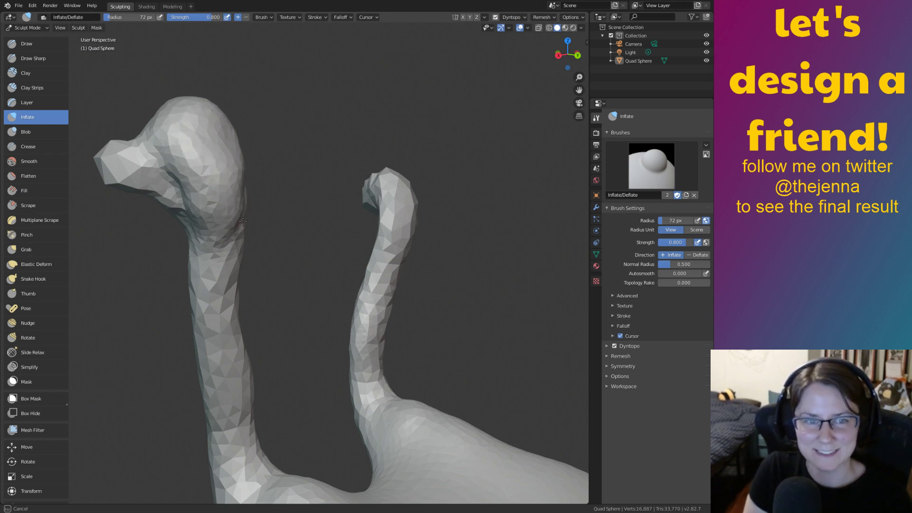
pyautogui.moveTo(196, 193); pyautogui.dragTo(277, 229, button='middle')
# Inflate the head's lower side and face.
pyautogui.moveTo(509, 189); pyautogui.dragTo(484, 209)
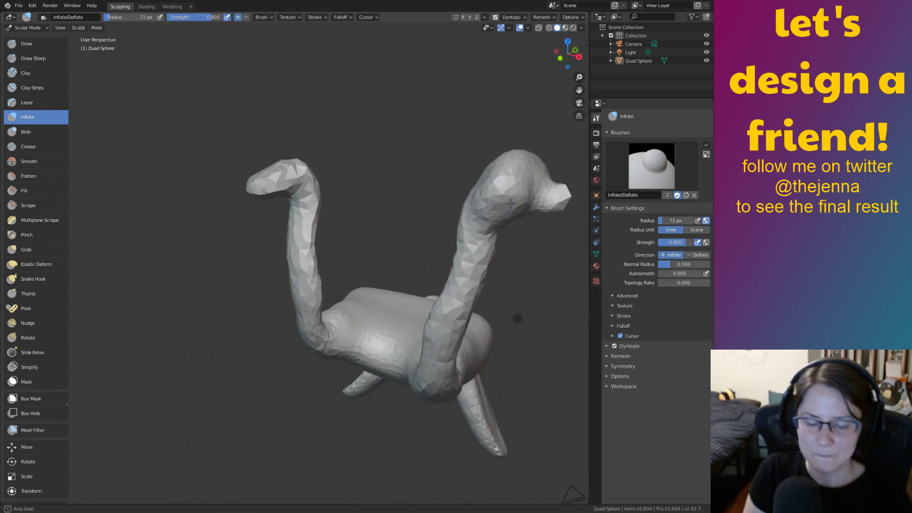
pyautogui.moveTo(517, 206); pyautogui.dragTo(459, 221, button='middle')
pyautogui.moveTo(502, 259); pyautogui.dragTo(495, 232, button='middle')
pyautogui.moveTo(470, 200)
pyautogui.mouseDown()
pyautogui.moveTo(447, 201)
pyautogui.moveTo(465, 214)
pyautogui.mouseUp()
pyautogui.moveTo(465, 214); pyautogui.dragTo(448, 254, button='middle')
# With an enlarged Grab brush, pull the snout outward and the beak tip down, reshaping the cheek.
pyautogui.press('g')
pyautogui.moveTo(385, 374); pyautogui.dragTo(384, 379)
pyautogui.press(']')
pyautogui.press(']')
pyautogui.press(']')
pyautogui.press(']')
pyautogui.press(']')
pyautogui.press(']')
pyautogui.press(']')
pyautogui.press(']')
pyautogui.press(']')
pyautogui.press(']')
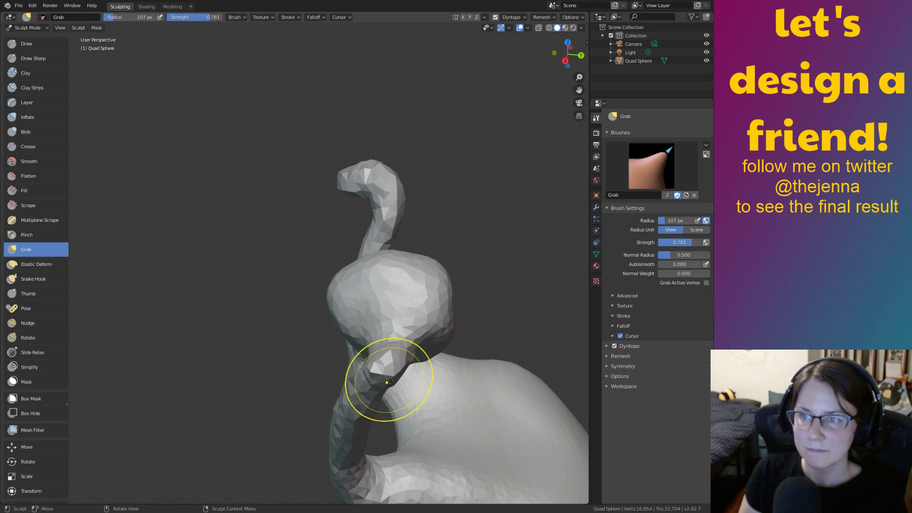
pyautogui.moveTo(390, 369); pyautogui.dragTo(389, 419)
pyautogui.moveTo(389, 418); pyautogui.dragTo(389, 359, button='middle')
pyautogui.moveTo(391, 209); pyautogui.dragTo(384, 206)
pyautogui.moveTo(377, 172); pyautogui.dragTo(374, 196)
pyautogui.moveTo(404, 214); pyautogui.dragTo(398, 210)
pyautogui.moveTo(387, 216); pyautogui.dragTo(384, 226, button='middle')
pyautogui.moveTo(361, 150); pyautogui.dragTo(355, 137)
# Pull the head's left side, lift the jaw and beak tip, then smooth the head.
pyautogui.moveTo(373, 167); pyautogui.dragTo(390, 196, button='middle')
pyautogui.moveTo(435, 272); pyautogui.dragTo(430, 273)
pyautogui.moveTo(429, 245); pyautogui.dragTo(417, 222, button='middle')
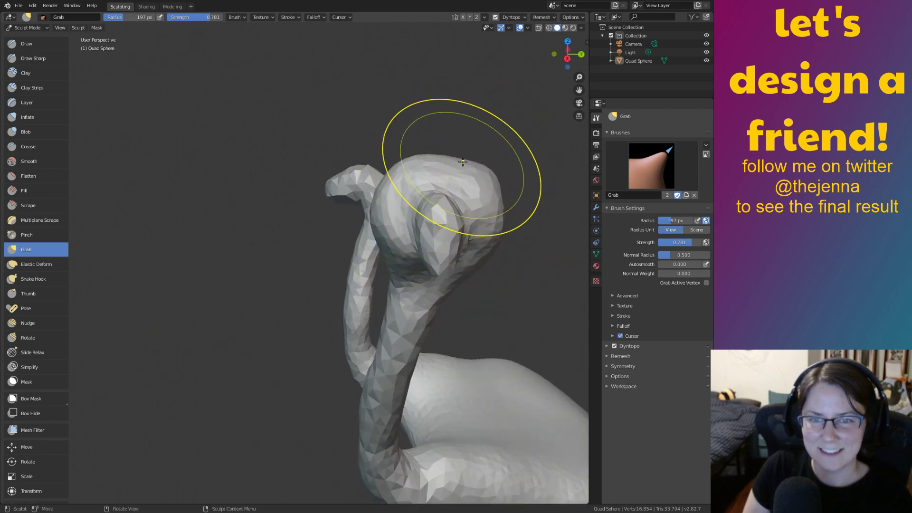
pyautogui.moveTo(455, 178); pyautogui.dragTo(434, 164, button='middle')
pyautogui.moveTo(390, 203); pyautogui.dragTo(382, 206)
pyautogui.moveTo(382, 206); pyautogui.dragTo(447, 286, button='middle')
pyautogui.moveTo(465, 295); pyautogui.dragTo(463, 289)
pyautogui.moveTo(467, 296); pyautogui.dragTo(468, 291)
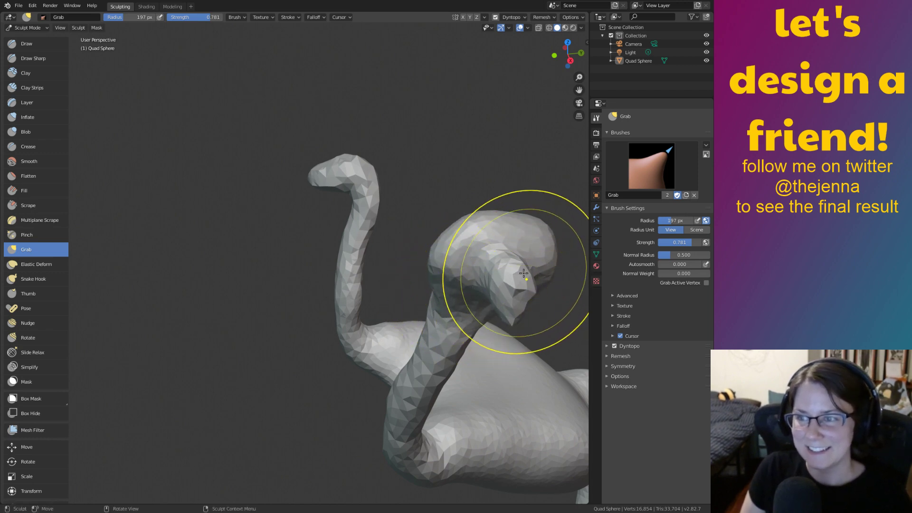
pyautogui.moveTo(560, 251); pyautogui.dragTo(494, 237, button='middle')
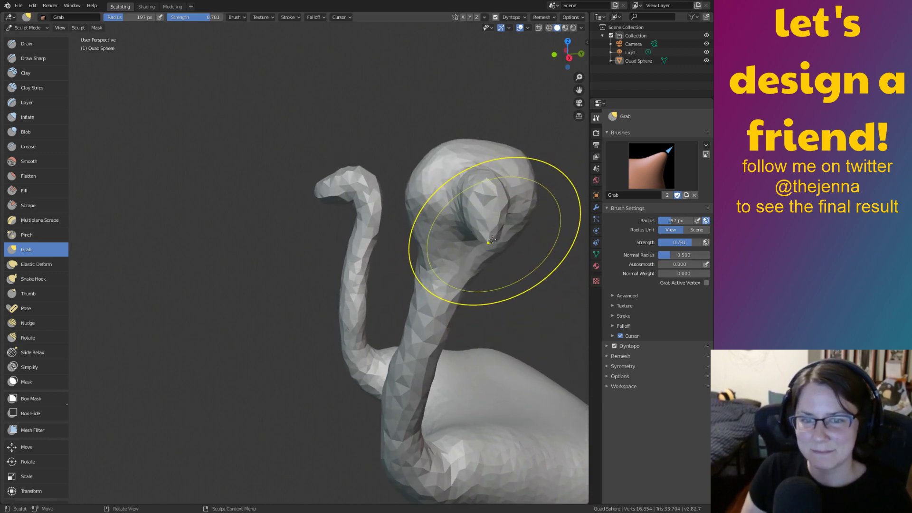
pyautogui.hotkey('shift', 's')
pyautogui.moveTo(487, 236); pyautogui.dragTo(487, 230)
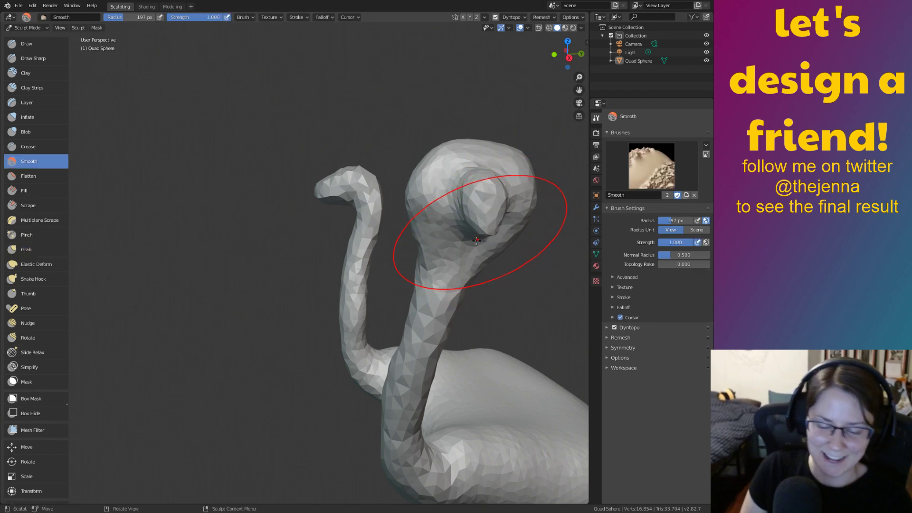
# Inflate the beaked head, then grab its lump and the neck below into a cleaner curve.
pyautogui.press('i')
pyautogui.moveTo(477, 187); pyautogui.dragTo(485, 204)
pyautogui.moveTo(486, 204)
pyautogui.mouseDown(button='middle')
pyautogui.moveTo(456, 259)
pyautogui.moveTo(457, 247)
pyautogui.mouseUp(button='middle')
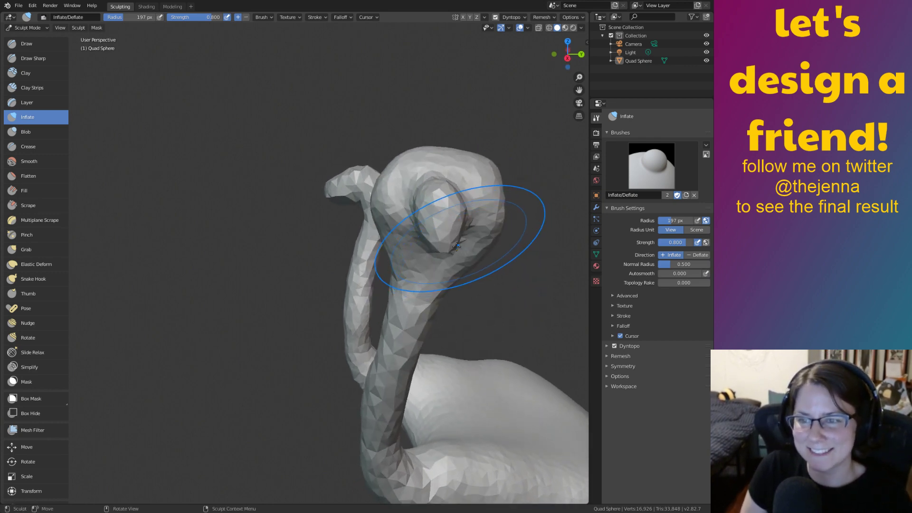
pyautogui.press('g')
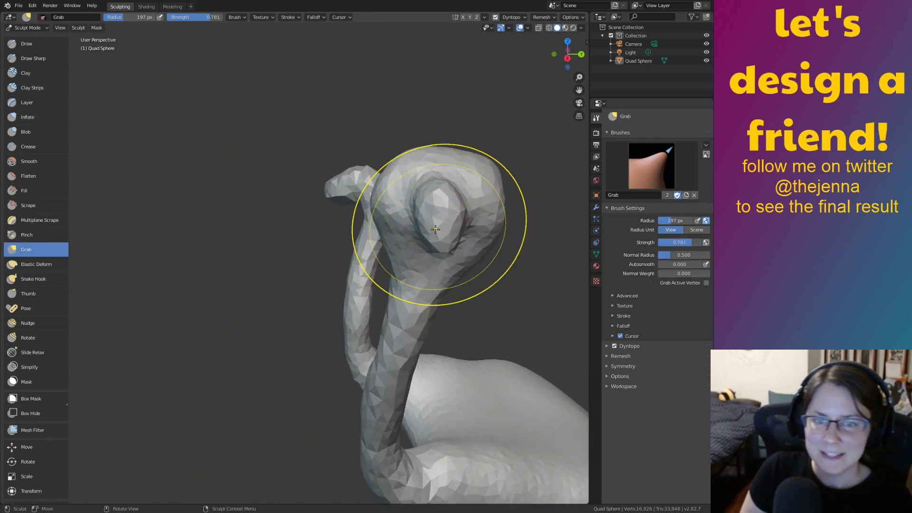
pyautogui.moveTo(430, 236); pyautogui.dragTo(432, 243)
pyautogui.moveTo(433, 244); pyautogui.dragTo(414, 274, button='middle')
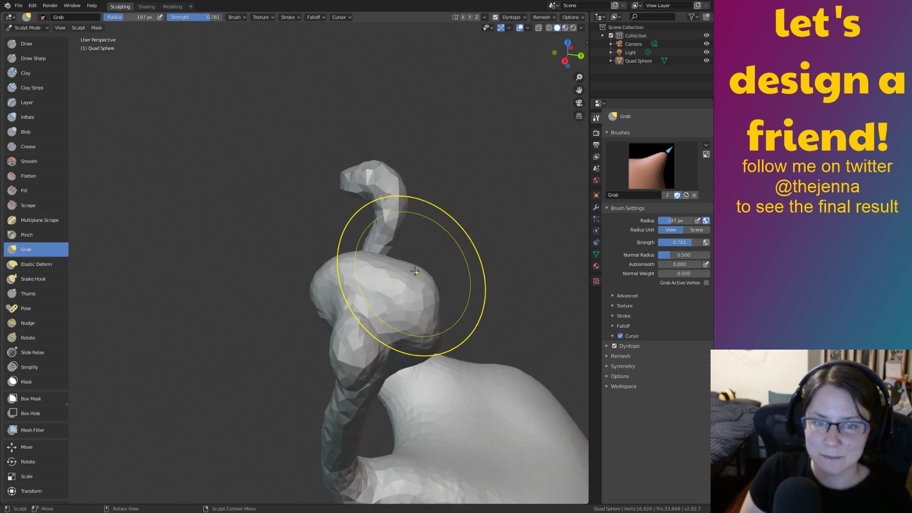
pyautogui.moveTo(390, 323); pyautogui.dragTo(397, 316)
pyautogui.moveTo(383, 321); pyautogui.dragTo(396, 317)
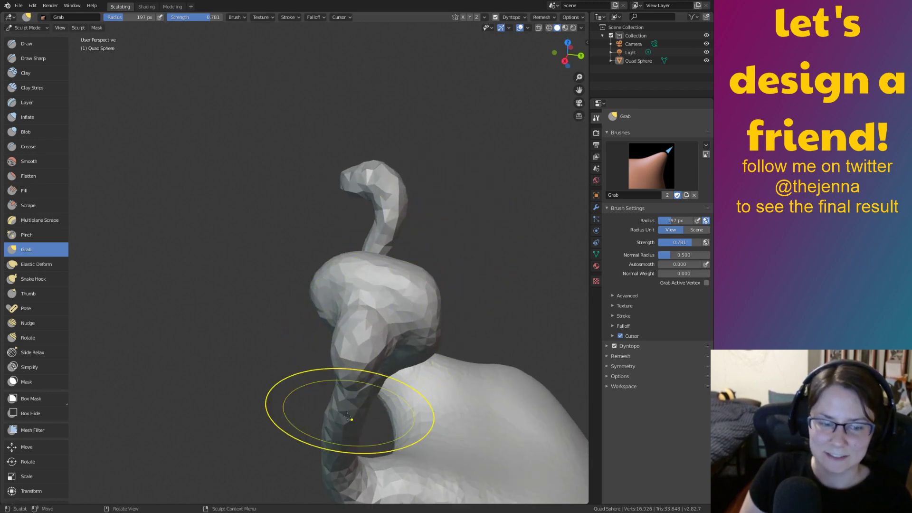
pyautogui.moveTo(356, 377)
pyautogui.mouseDown()
pyautogui.moveTo(363, 355)
pyautogui.moveTo(360, 364)
pyautogui.mouseUp()
pyautogui.moveTo(360, 363); pyautogui.dragTo(427, 244, button='middle')
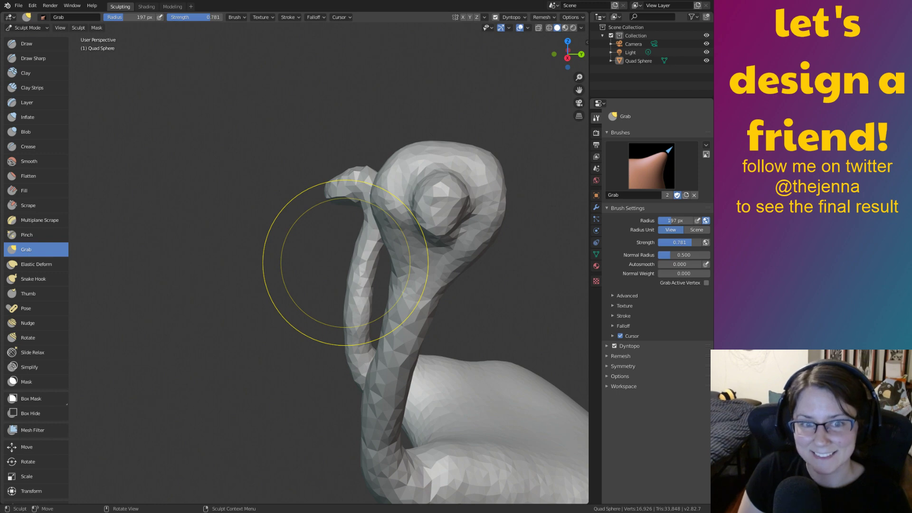
# Smooth the lumpy head on the other neck with the Smooth brush.
pyautogui.moveTo(277, 259); pyautogui.dragTo(365, 291, button='middle')
pyautogui.moveTo(182, 289)
pyautogui.keyDown('shift'); pyautogui.mouseDown(button='middle')
pyautogui.moveTo(399, 291)
pyautogui.moveTo(411, 315)
pyautogui.moveTo(392, 334)
pyautogui.moveTo(366, 324)
pyautogui.mouseUp(button='middle'); pyautogui.keyUp('shift')
pyautogui.hotkey('shift', 's')
pyautogui.moveTo(365, 323); pyautogui.dragTo(373, 315)
# Inflate the second head, grab its top downward, and pull it leftward into a snout.
pyautogui.press('i')
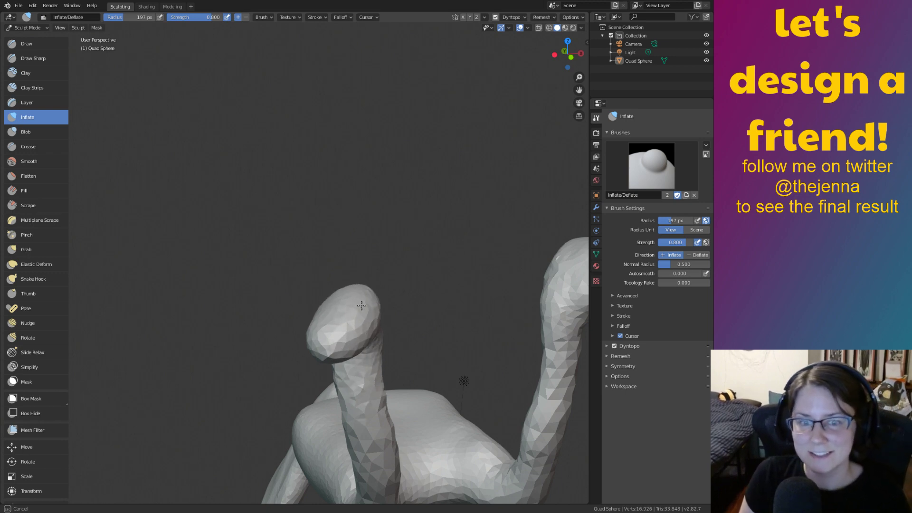
pyautogui.moveTo(333, 307)
pyautogui.mouseDown(button='middle')
pyautogui.moveTo(285, 340)
pyautogui.moveTo(309, 308)
pyautogui.moveTo(275, 314)
pyautogui.moveTo(287, 306)
pyautogui.mouseUp(button='middle')
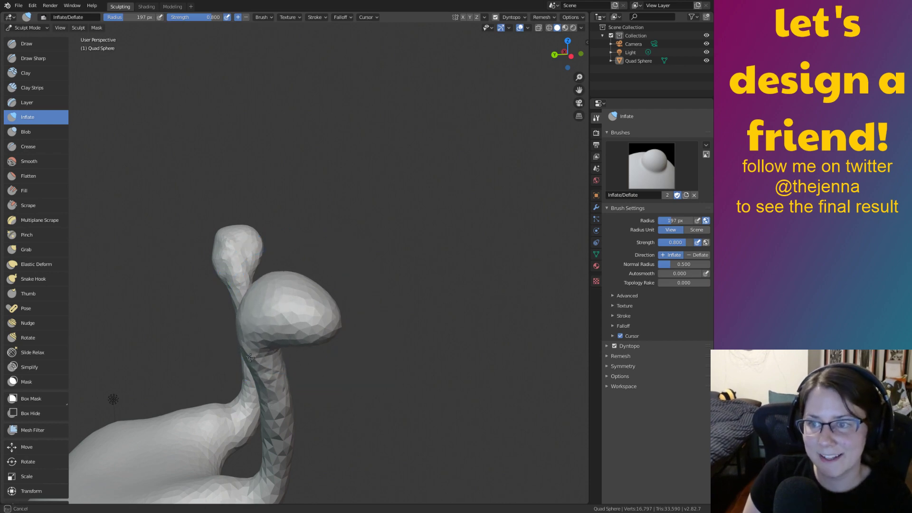
pyautogui.moveTo(268, 361); pyautogui.dragTo(272, 354)
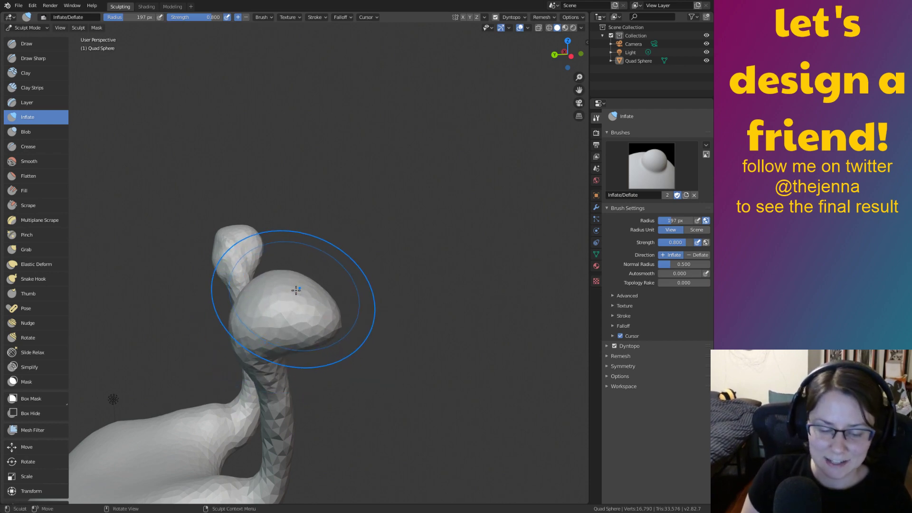
pyautogui.press('g')
pyautogui.moveTo(294, 287); pyautogui.dragTo(285, 313)
pyautogui.moveTo(289, 306); pyautogui.dragTo(294, 316, button='middle')
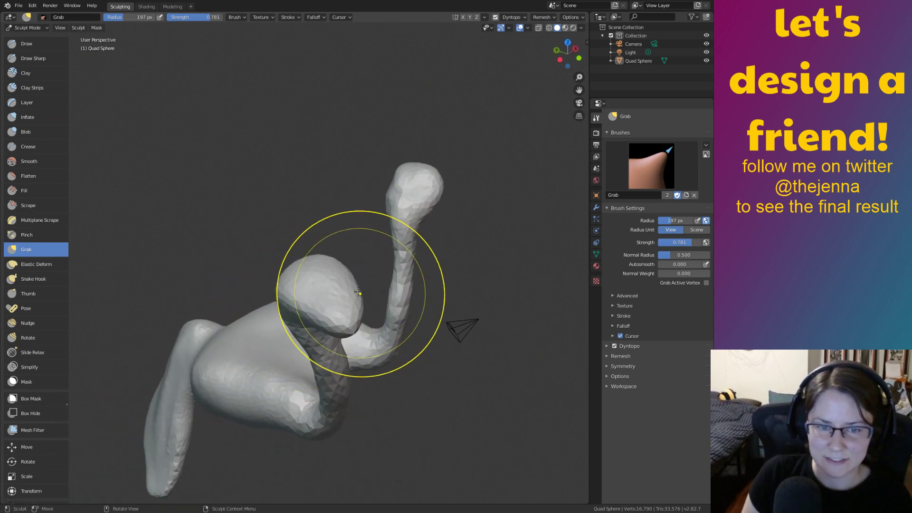
pyautogui.moveTo(316, 305)
pyautogui.mouseDown(button='middle')
pyautogui.moveTo(357, 286)
pyautogui.moveTo(313, 309)
pyautogui.mouseUp(button='middle')
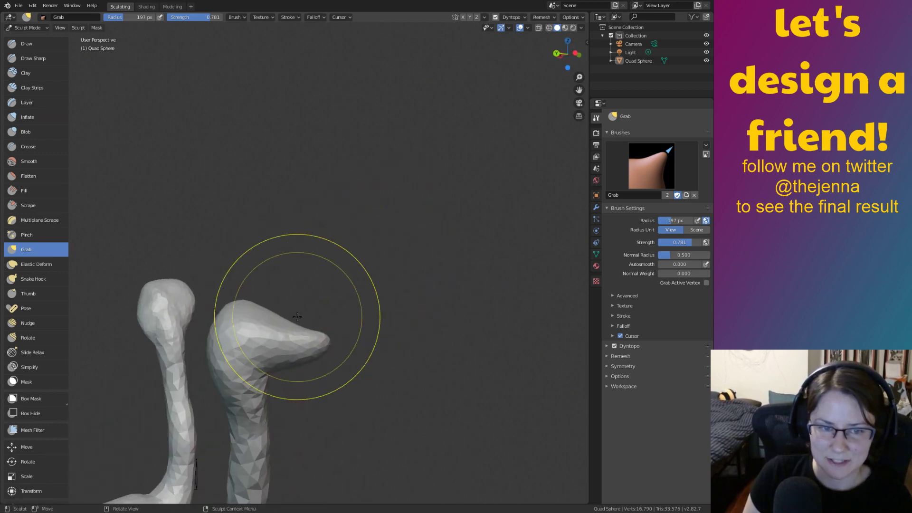
pyautogui.moveTo(278, 321); pyautogui.dragTo(238, 332)
pyautogui.moveTo(239, 332)
pyautogui.mouseDown(button='middle')
pyautogui.moveTo(165, 340)
pyautogui.moveTo(337, 318)
pyautogui.moveTo(356, 334)
pyautogui.moveTo(350, 346)
pyautogui.mouseUp(button='middle')
# Grab the beak's underside and neck upward, orbiting around to check the body.
pyautogui.press('i')
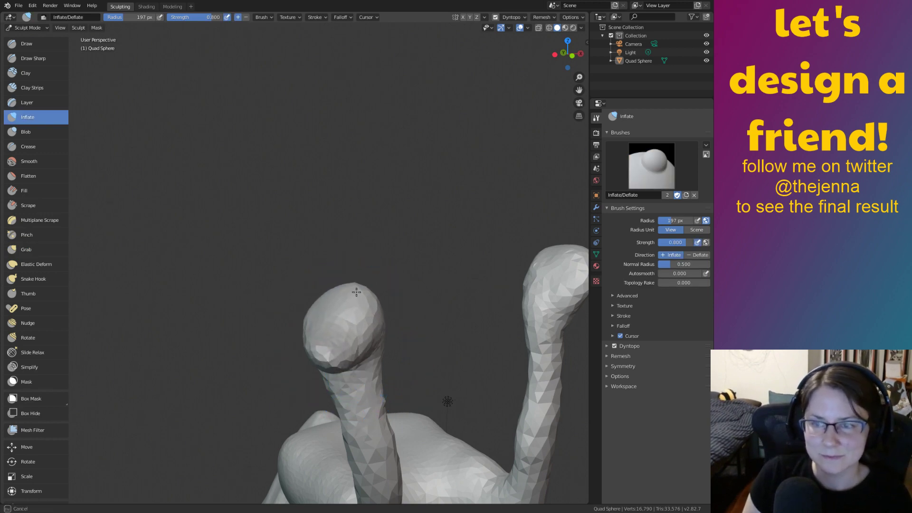
pyautogui.moveTo(310, 316)
pyautogui.mouseDown(button='middle')
pyautogui.moveTo(299, 309)
pyautogui.moveTo(278, 323)
pyautogui.moveTo(263, 313)
pyautogui.moveTo(301, 321)
pyautogui.moveTo(337, 312)
pyautogui.mouseUp(button='middle')
pyautogui.press('g')
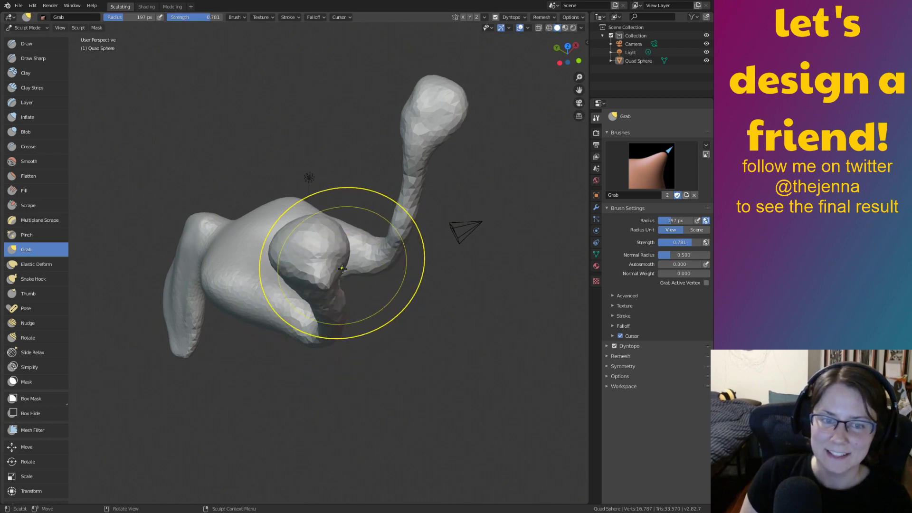
pyautogui.moveTo(311, 261)
pyautogui.mouseDown(button='middle')
pyautogui.moveTo(326, 248)
pyautogui.moveTo(305, 232)
pyautogui.mouseUp(button='middle')
pyautogui.moveTo(370, 325); pyautogui.dragTo(330, 347, button='middle')
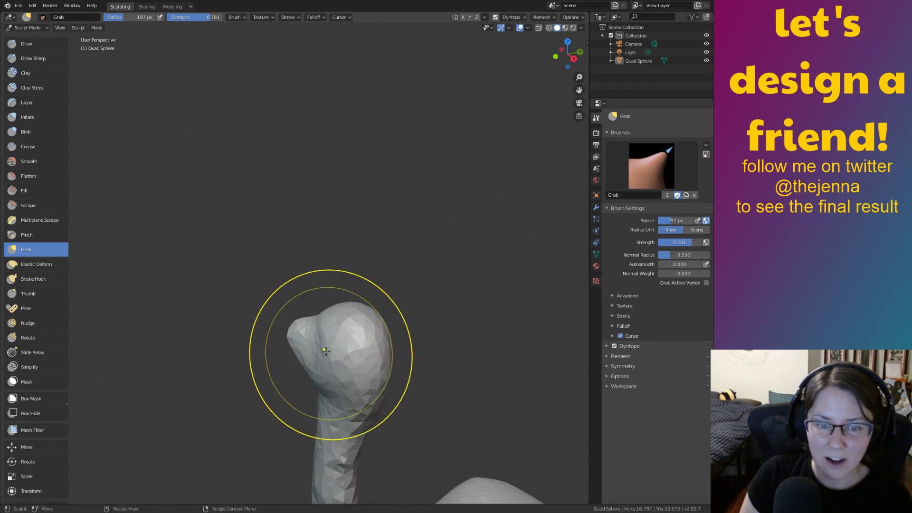
pyautogui.moveTo(310, 374); pyautogui.dragTo(343, 356)
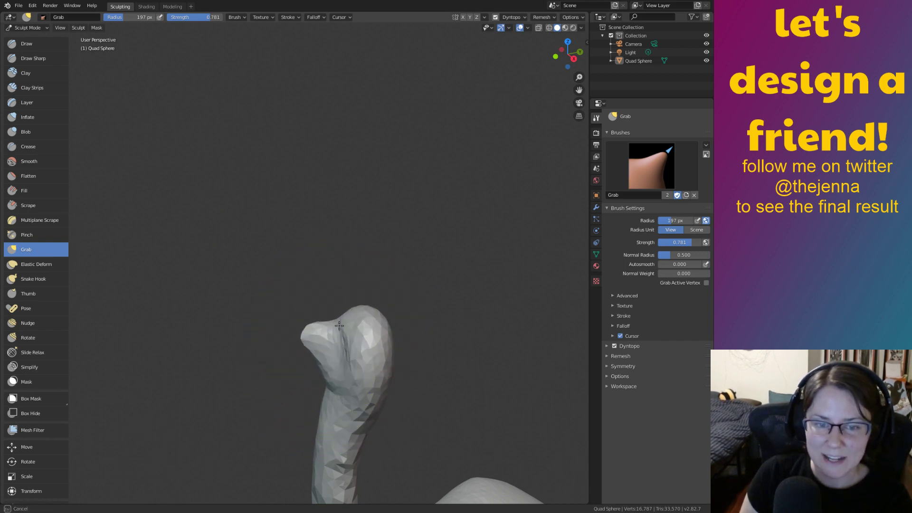
pyautogui.moveTo(327, 327); pyautogui.dragTo(488, 295, button='middle')
pyautogui.moveTo(279, 326); pyautogui.dragTo(272, 345, button='middle')
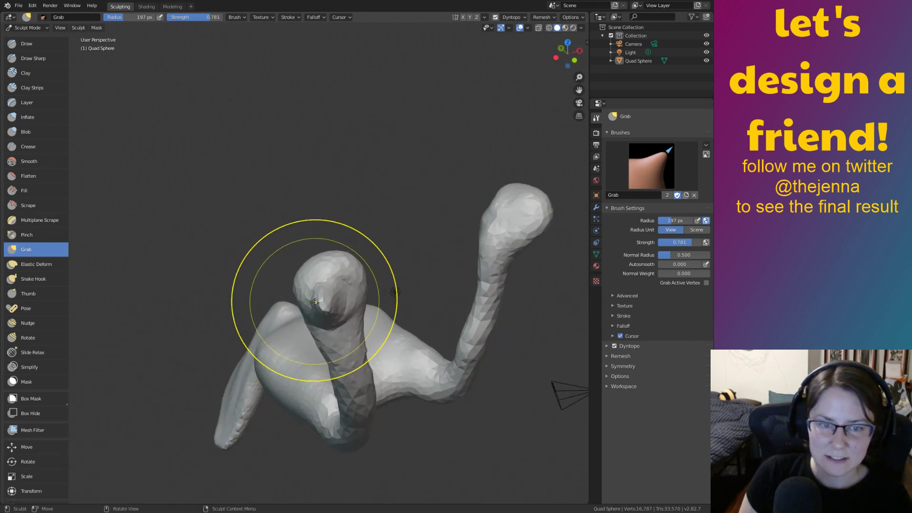
pyautogui.moveTo(338, 298)
pyautogui.mouseDown(button='middle')
pyautogui.moveTo(307, 271)
pyautogui.moveTo(348, 288)
pyautogui.moveTo(365, 313)
pyautogui.moveTo(422, 264)
pyautogui.mouseUp(button='middle')
pyautogui.press('i')
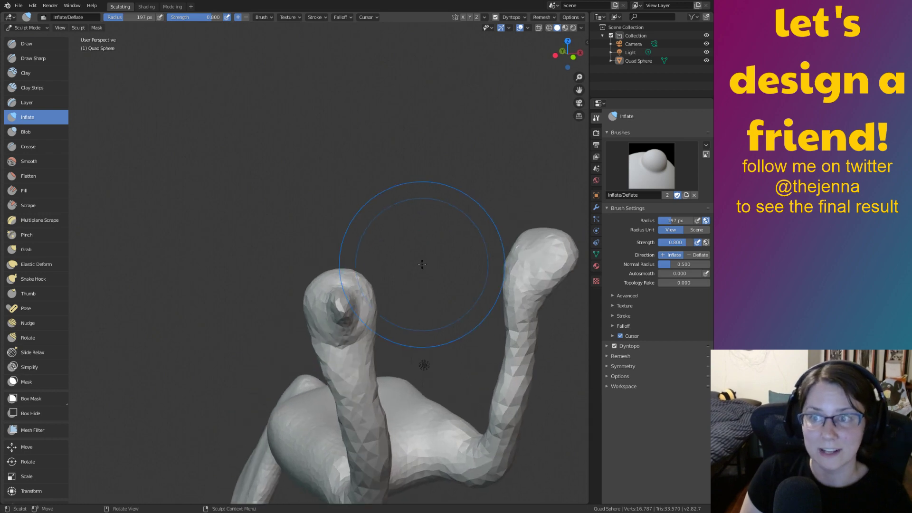
# Zoom to the front neck's tip and inflate the head's right and lower-left sides.
pyautogui.keyDown('ctrl'); pyautogui.moveTo(461, 373); pyautogui.dragTo(390, 335, button='middle'); pyautogui.keyUp('ctrl')
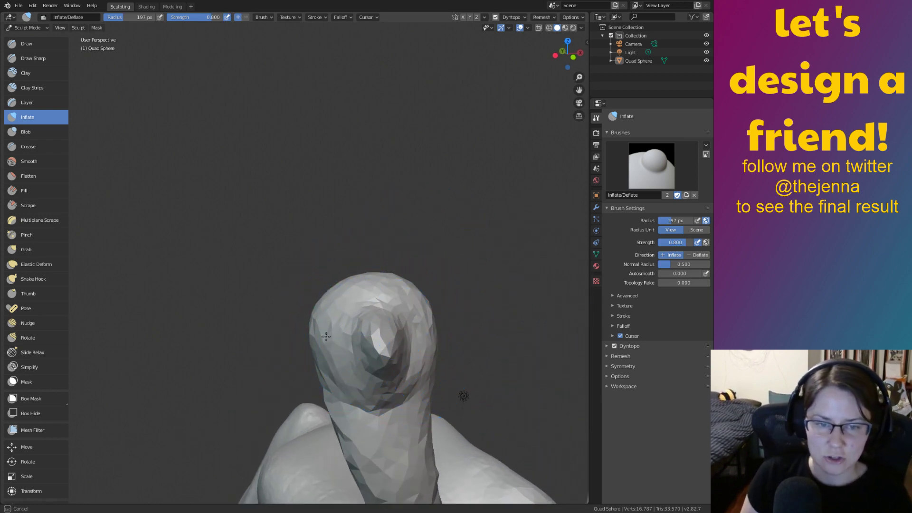
pyautogui.moveTo(423, 409); pyautogui.dragTo(420, 412)
pyautogui.moveTo(339, 396); pyautogui.dragTo(335, 394)
pyautogui.moveTo(311, 365)
pyautogui.mouseDown()
pyautogui.moveTo(419, 318)
pyautogui.moveTo(431, 378)
pyautogui.mouseUp()
# Smooth and slim the neck just below the head.
pyautogui.moveTo(440, 392)
pyautogui.keyDown('shift'); pyautogui.mouseDown(button='middle')
pyautogui.moveTo(431, 264)
pyautogui.moveTo(422, 264)
pyautogui.mouseUp(button='middle'); pyautogui.keyUp('shift')
pyautogui.hotkey('shift', 's')
pyautogui.moveTo(368, 358)
pyautogui.mouseDown()
pyautogui.moveTo(385, 397)
pyautogui.moveTo(420, 416)
pyautogui.mouseUp()
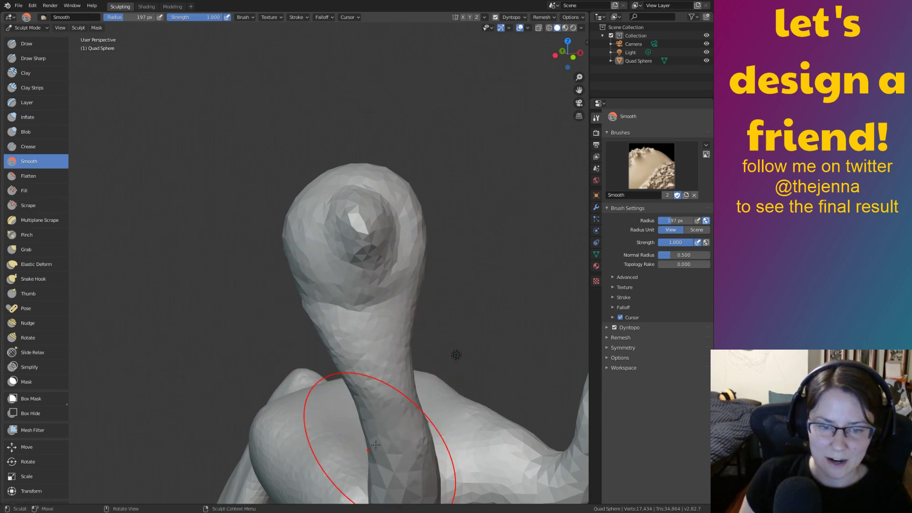
pyautogui.moveTo(343, 373); pyautogui.dragTo(357, 406)
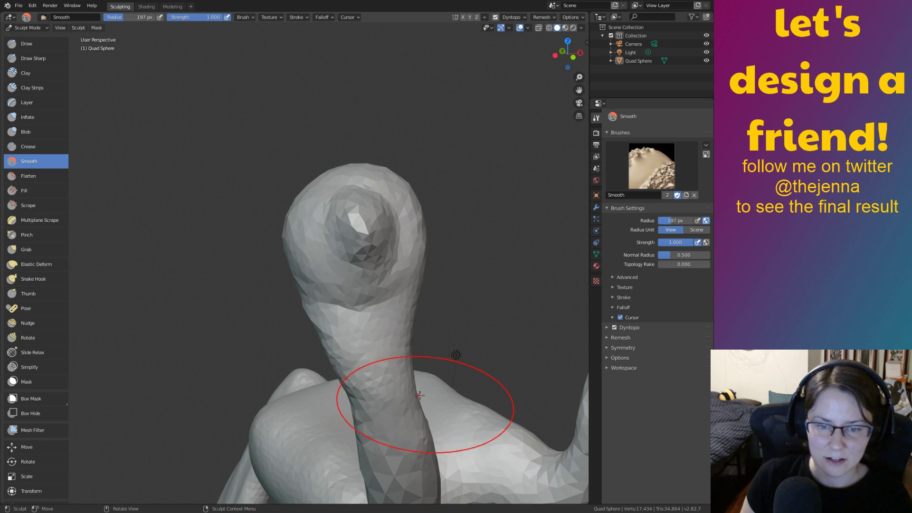
pyautogui.moveTo(425, 401); pyautogui.dragTo(427, 475)
pyautogui.moveTo(379, 328)
pyautogui.mouseDown(button='middle')
pyautogui.moveTo(399, 266)
pyautogui.moveTo(493, 297)
pyautogui.moveTo(493, 273)
pyautogui.moveTo(336, 295)
pyautogui.moveTo(472, 301)
pyautogui.moveTo(537, 281)
pyautogui.moveTo(451, 289)
pyautogui.moveTo(423, 280)
pyautogui.mouseUp(button='middle')
# Inflate the head's right side, top and left side into a fuller bulb.
pyautogui.press('i')
pyautogui.moveTo(463, 228); pyautogui.dragTo(467, 344)
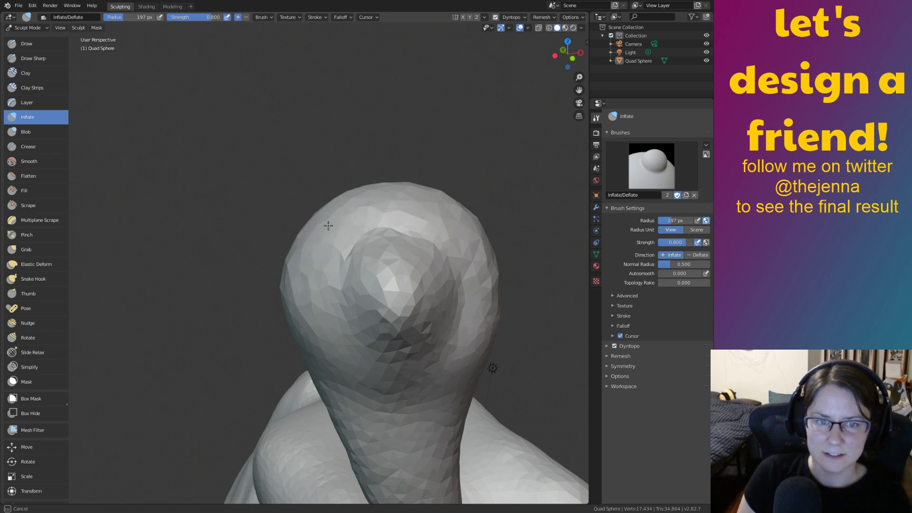
pyautogui.moveTo(395, 186)
pyautogui.mouseDown()
pyautogui.moveTo(332, 234)
pyautogui.moveTo(318, 323)
pyautogui.moveTo(336, 343)
pyautogui.mouseUp()
pyautogui.moveTo(353, 311)
pyautogui.mouseDown(button='middle')
pyautogui.moveTo(399, 292)
pyautogui.moveTo(414, 313)
pyautogui.mouseUp(button='middle')
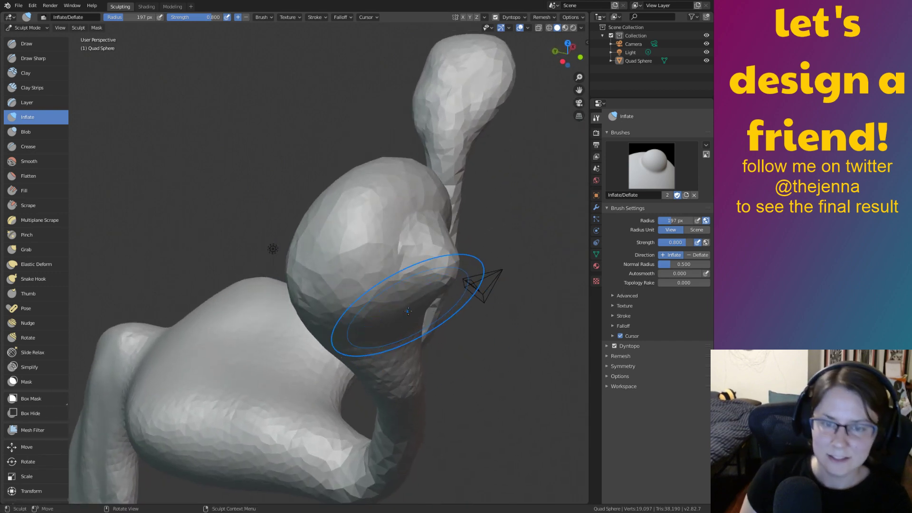
pyautogui.press('g')
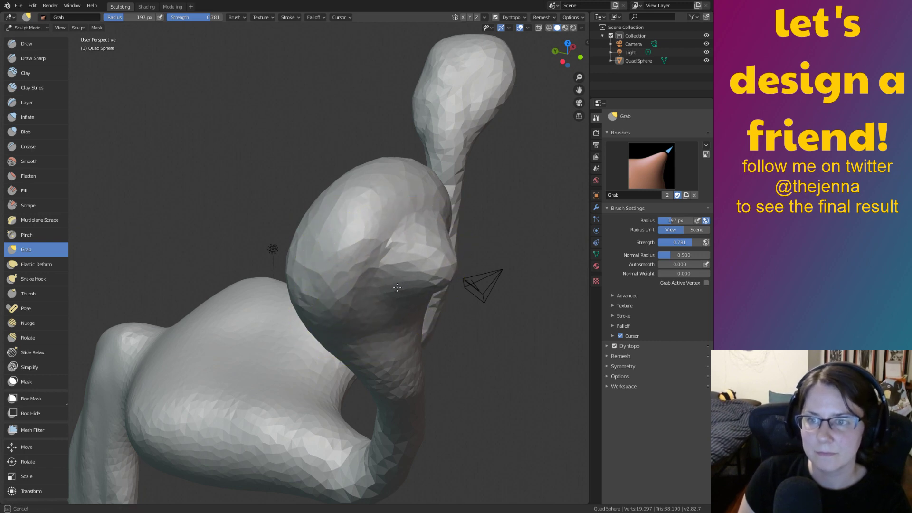
pyautogui.moveTo(395, 295); pyautogui.dragTo(417, 272, button='middle')
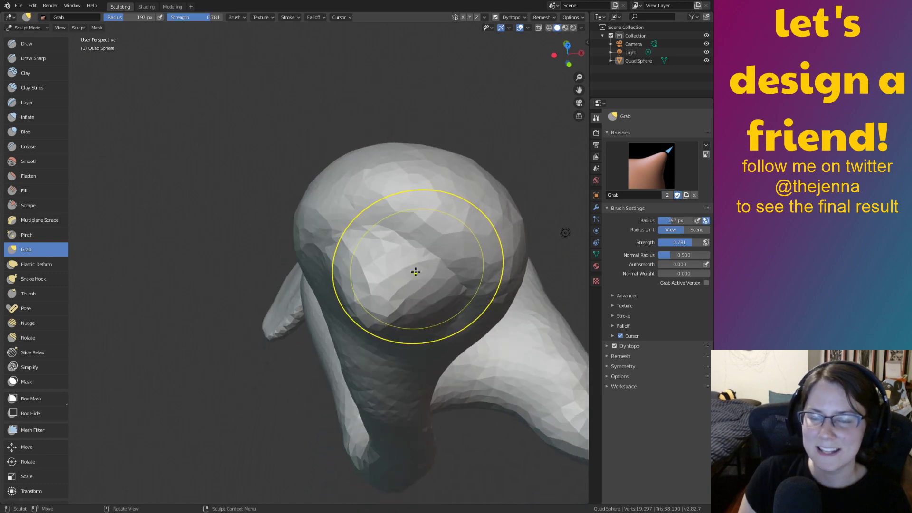
pyautogui.moveTo(429, 260); pyautogui.dragTo(439, 209, button='middle')
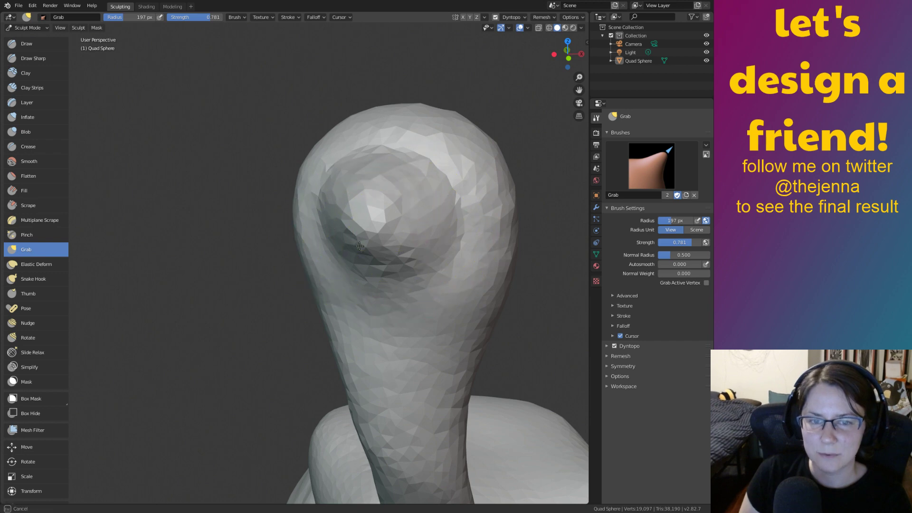
pyautogui.moveTo(403, 214)
pyautogui.mouseDown(button='middle')
pyautogui.moveTo(482, 360)
pyautogui.moveTo(400, 197)
pyautogui.moveTo(443, 263)
pyautogui.mouseUp(button='middle')
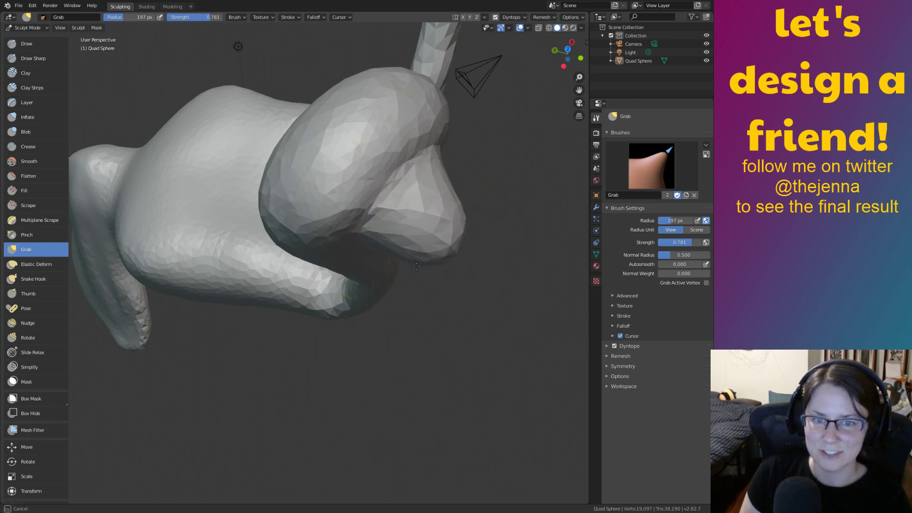
pyautogui.moveTo(360, 214); pyautogui.dragTo(365, 213, button='middle')
pyautogui.moveTo(468, 220)
pyautogui.mouseDown(button='middle')
pyautogui.moveTo(512, 318)
pyautogui.moveTo(512, 266)
pyautogui.moveTo(519, 287)
pyautogui.moveTo(285, 218)
pyautogui.mouseUp(button='middle')
pyautogui.moveTo(468, 275); pyautogui.dragTo(387, 187, button='middle')
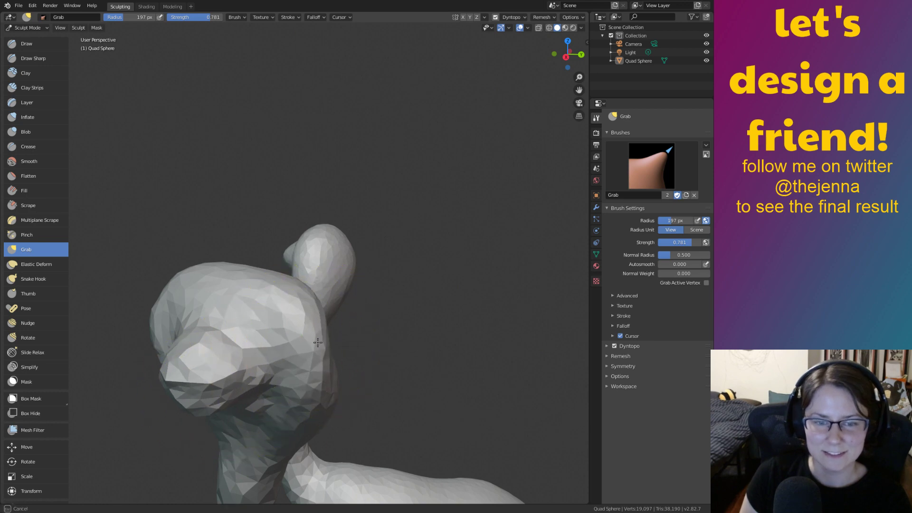
pyautogui.moveTo(375, 337); pyautogui.dragTo(426, 246, button='middle')
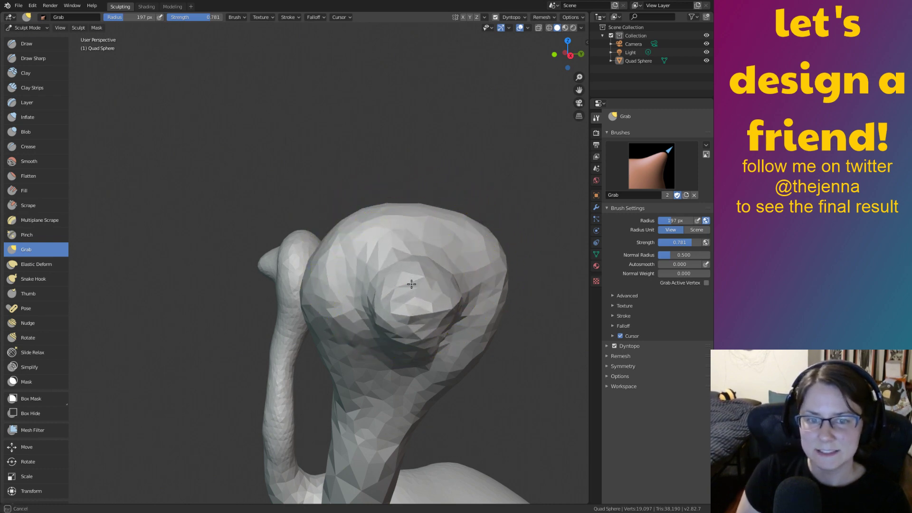
pyautogui.moveTo(418, 338)
pyautogui.mouseDown(button='middle')
pyautogui.moveTo(419, 304)
pyautogui.moveTo(404, 266)
pyautogui.moveTo(386, 264)
pyautogui.mouseUp(button='middle')
pyautogui.hotkey('shift', 's')
pyautogui.moveTo(406, 313); pyautogui.dragTo(453, 310, button='middle')
# Grab the head surface down over the hollow, creasing the bulge into a hooked overhang.
pyautogui.press('g')
pyautogui.moveTo(490, 246); pyautogui.dragTo(503, 295)
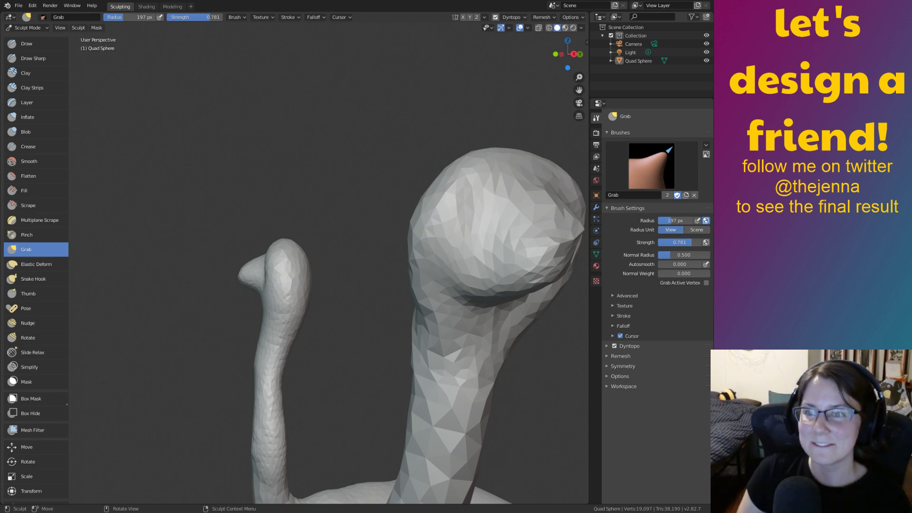
pyautogui.moveTo(464, 240)
pyautogui.mouseDown(button='middle')
pyautogui.moveTo(426, 271)
pyautogui.moveTo(468, 285)
pyautogui.mouseUp(button='middle')
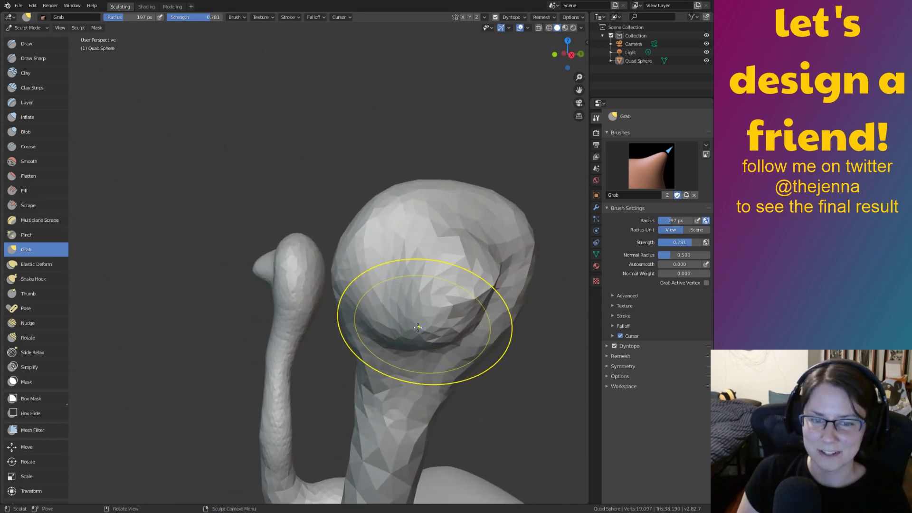
pyautogui.moveTo(394, 325); pyautogui.dragTo(413, 311)
pyautogui.moveTo(413, 311)
pyautogui.mouseDown(button='middle')
pyautogui.moveTo(429, 326)
pyautogui.moveTo(405, 280)
pyautogui.moveTo(434, 295)
pyautogui.mouseUp(button='middle')
pyautogui.moveTo(464, 346); pyautogui.dragTo(453, 413)
pyautogui.moveTo(494, 387)
pyautogui.mouseDown()
pyautogui.moveTo(477, 398)
pyautogui.moveTo(489, 388)
pyautogui.mouseUp()
pyautogui.moveTo(489, 390); pyautogui.dragTo(461, 343, button='middle')
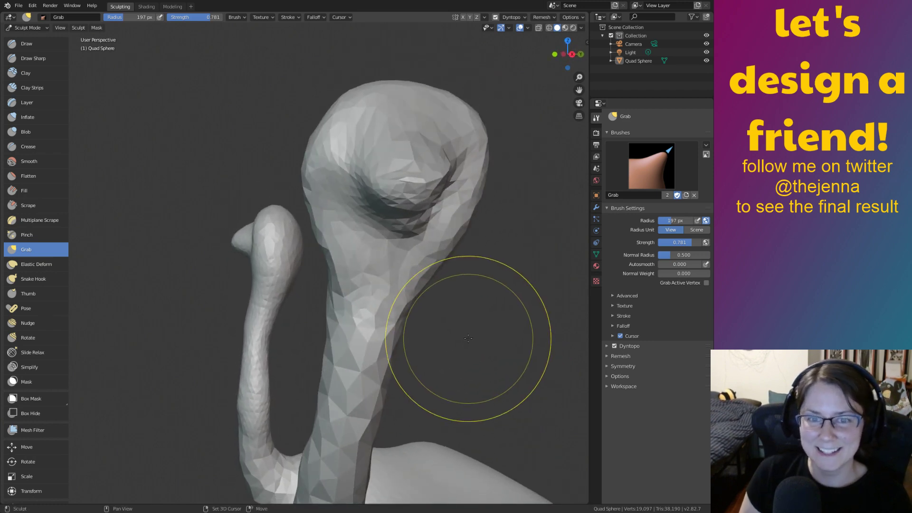
pyautogui.moveTo(514, 325); pyautogui.dragTo(471, 321, button='middle')
# Inflate the area under the bulge from below the head.
pyautogui.press('i')
pyautogui.moveTo(305, 214); pyautogui.dragTo(285, 234, button='middle')
pyautogui.moveTo(243, 257); pyautogui.dragTo(252, 246, button='middle')
pyautogui.moveTo(294, 165)
pyautogui.mouseDown()
pyautogui.moveTo(313, 159)
pyautogui.moveTo(291, 157)
pyautogui.mouseUp()
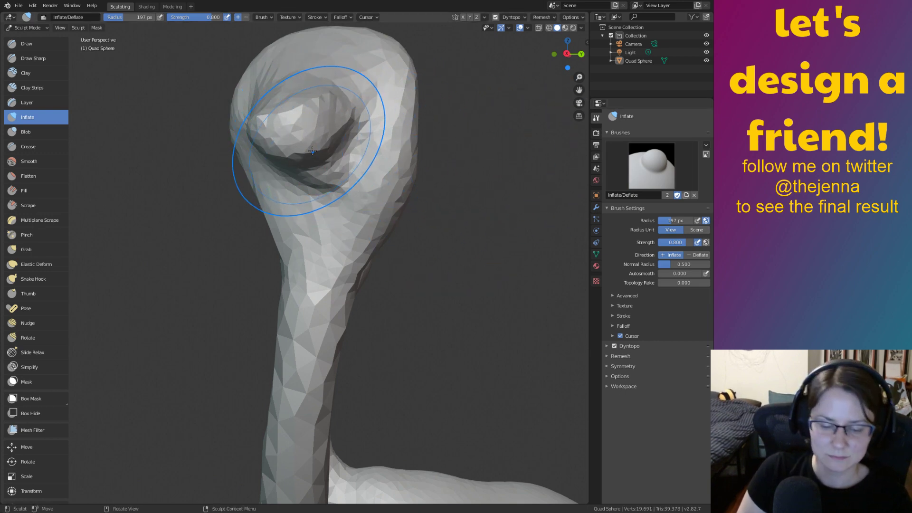
# Grab the eye-socket crease and lobe, pulling them down, right and upward.
pyautogui.press('g')
pyautogui.moveTo(320, 155)
pyautogui.mouseDown()
pyautogui.moveTo(304, 175)
pyautogui.moveTo(285, 172)
pyautogui.mouseUp()
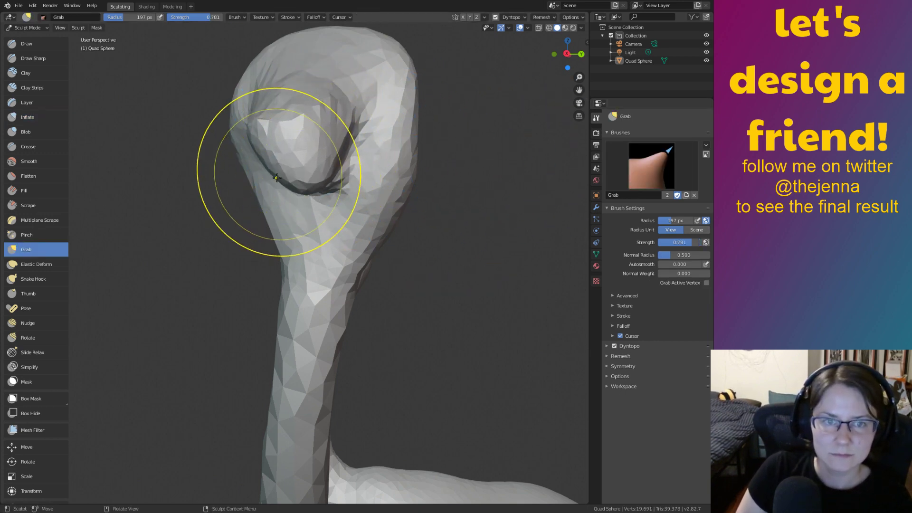
pyautogui.moveTo(323, 177); pyautogui.dragTo(362, 183, button='middle')
pyautogui.moveTo(401, 264); pyautogui.dragTo(396, 278)
pyautogui.moveTo(450, 272); pyautogui.dragTo(456, 281)
pyautogui.moveTo(461, 191); pyautogui.dragTo(472, 182)
pyautogui.moveTo(481, 187); pyautogui.dragTo(489, 178)
# Grab the head's upper-left surface, top, and lower sides into shape.
pyautogui.moveTo(402, 165); pyautogui.dragTo(388, 150)
pyautogui.moveTo(379, 163); pyautogui.dragTo(371, 156)
pyautogui.moveTo(370, 188); pyautogui.dragTo(362, 181)
pyautogui.moveTo(346, 151)
pyautogui.mouseDown()
pyautogui.moveTo(339, 146)
pyautogui.moveTo(356, 110)
pyautogui.moveTo(410, 93)
pyautogui.mouseUp()
pyautogui.moveTo(457, 105)
pyautogui.mouseDown()
pyautogui.moveTo(460, 97)
pyautogui.moveTo(499, 109)
pyautogui.mouseUp()
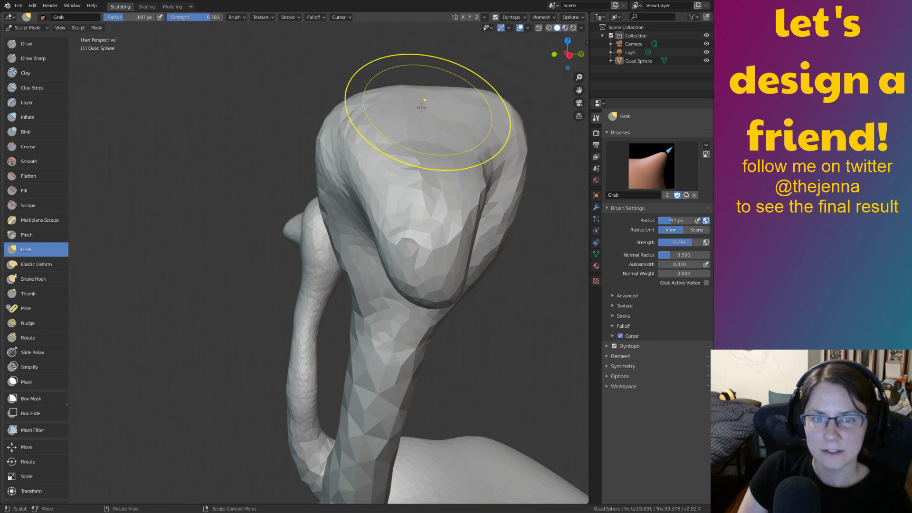
pyautogui.moveTo(335, 200); pyautogui.dragTo(328, 207)
pyautogui.moveTo(339, 228); pyautogui.dragTo(331, 236)
pyautogui.moveTo(496, 253); pyautogui.dragTo(512, 273)
pyautogui.moveTo(417, 204)
pyautogui.mouseDown(button='middle')
pyautogui.moveTo(407, 197)
pyautogui.moveTo(441, 290)
pyautogui.mouseUp(button='middle')
# Smooth the sharp ridges inside the hollow, then grab the mouth's lower-left rim.
pyautogui.press('s')
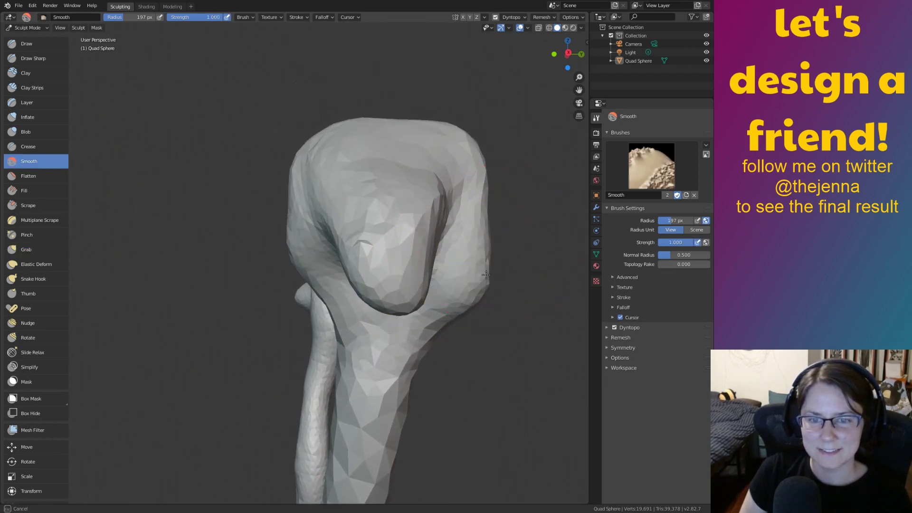
pyautogui.moveTo(340, 217)
pyautogui.mouseDown()
pyautogui.moveTo(375, 219)
pyautogui.moveTo(378, 296)
pyautogui.moveTo(350, 292)
pyautogui.mouseUp()
pyautogui.press('g')
pyautogui.moveTo(367, 247); pyautogui.dragTo(387, 252)
pyautogui.moveTo(407, 231); pyautogui.dragTo(349, 240, button='middle')
pyautogui.moveTo(257, 266)
pyautogui.keyDown('shift'); pyautogui.mouseDown(button='middle')
pyautogui.moveTo(385, 242)
pyautogui.moveTo(381, 249)
pyautogui.mouseUp(button='middle'); pyautogui.keyUp('shift')
pyautogui.moveTo(353, 262)
pyautogui.mouseDown()
pyautogui.moveTo(346, 274)
pyautogui.moveTo(357, 295)
pyautogui.mouseUp()
# Grab the head's lower right and tip into a tapered, downturned beak.
pyautogui.moveTo(356, 295)
pyautogui.mouseDown(button='middle')
pyautogui.moveTo(431, 271)
pyautogui.moveTo(460, 335)
pyautogui.mouseUp(button='middle')
pyautogui.moveTo(460, 336); pyautogui.dragTo(483, 371)
pyautogui.moveTo(474, 374); pyautogui.dragTo(494, 312, button='middle')
pyautogui.moveTo(486, 344); pyautogui.dragTo(501, 356)
pyautogui.moveTo(422, 298); pyautogui.dragTo(466, 320, button='middle')
pyautogui.press('i')
pyautogui.moveTo(409, 285)
pyautogui.mouseDown(button='middle')
pyautogui.moveTo(412, 232)
pyautogui.moveTo(409, 275)
pyautogui.mouseUp(button='middle')
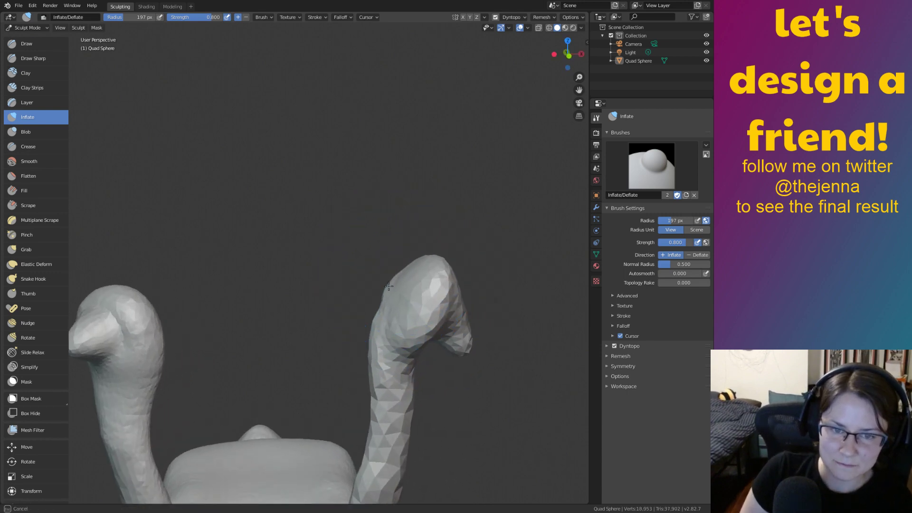
# Grab the right head's sides outward and down.
pyautogui.press('g')
pyautogui.moveTo(390, 302)
pyautogui.mouseDown()
pyautogui.moveTo(376, 273)
pyautogui.moveTo(390, 253)
pyautogui.moveTo(379, 323)
pyautogui.mouseUp()
pyautogui.moveTo(390, 286); pyautogui.dragTo(404, 270)
pyautogui.moveTo(473, 373); pyautogui.dragTo(505, 314, button='middle')
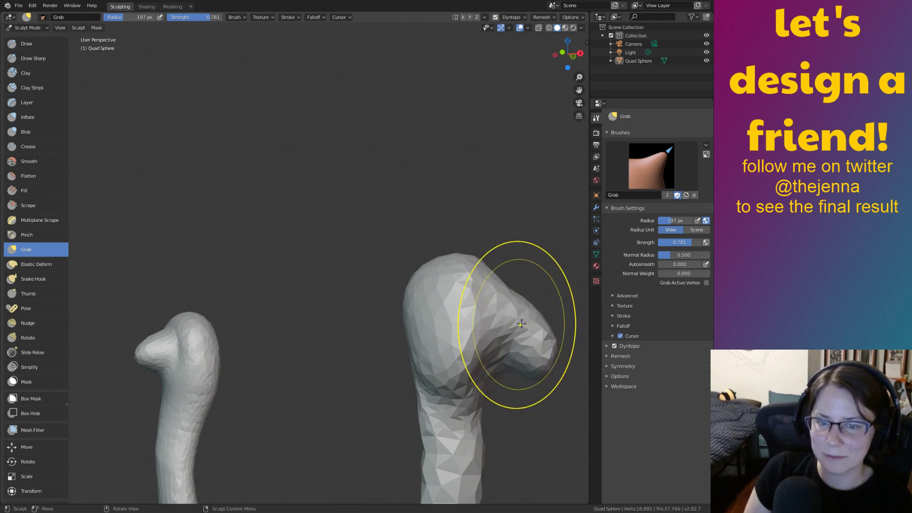
pyautogui.moveTo(537, 343)
pyautogui.mouseDown(button='middle')
pyautogui.moveTo(523, 348)
pyautogui.moveTo(544, 340)
pyautogui.moveTo(489, 332)
pyautogui.moveTo(494, 342)
pyautogui.moveTo(534, 299)
pyautogui.moveTo(385, 299)
pyautogui.moveTo(548, 324)
pyautogui.moveTo(475, 313)
pyautogui.mouseUp(button='middle')
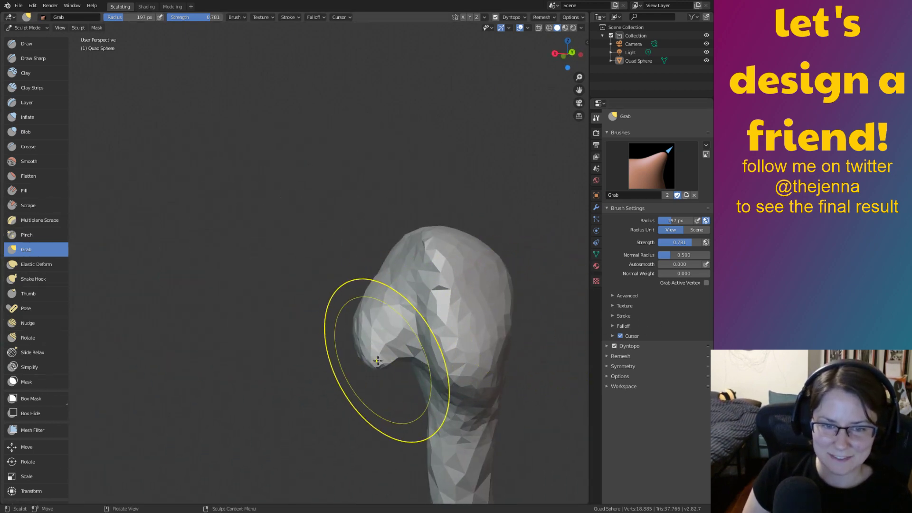
# Push in above the nose to sink the bridge, reshape the beak, and smooth the socket.
pyautogui.moveTo(377, 351); pyautogui.dragTo(378, 346)
pyautogui.moveTo(386, 287); pyautogui.dragTo(409, 277)
pyautogui.moveTo(406, 285)
pyautogui.mouseDown(button='middle')
pyautogui.moveTo(473, 285)
pyautogui.moveTo(418, 304)
pyautogui.mouseUp(button='middle')
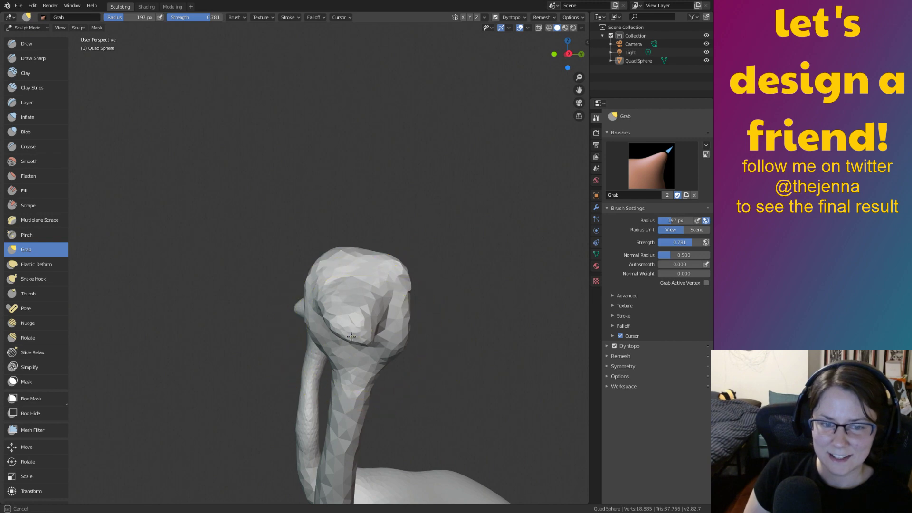
pyautogui.moveTo(379, 356); pyautogui.dragTo(333, 306, button='middle')
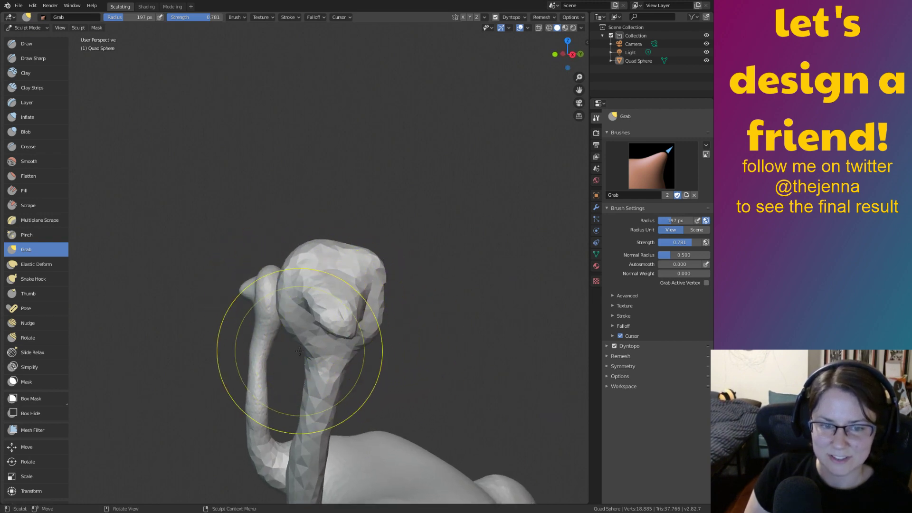
pyautogui.moveTo(357, 351); pyautogui.dragTo(334, 331)
pyautogui.moveTo(348, 336); pyautogui.dragTo(347, 292, button='middle')
pyautogui.keyDown('ctrl'); pyautogui.moveTo(413, 384); pyautogui.dragTo(342, 311, button='middle'); pyautogui.keyUp('ctrl')
pyautogui.moveTo(380, 323)
pyautogui.mouseDown(button='middle')
pyautogui.moveTo(420, 330)
pyautogui.moveTo(399, 285)
pyautogui.mouseUp(button='middle')
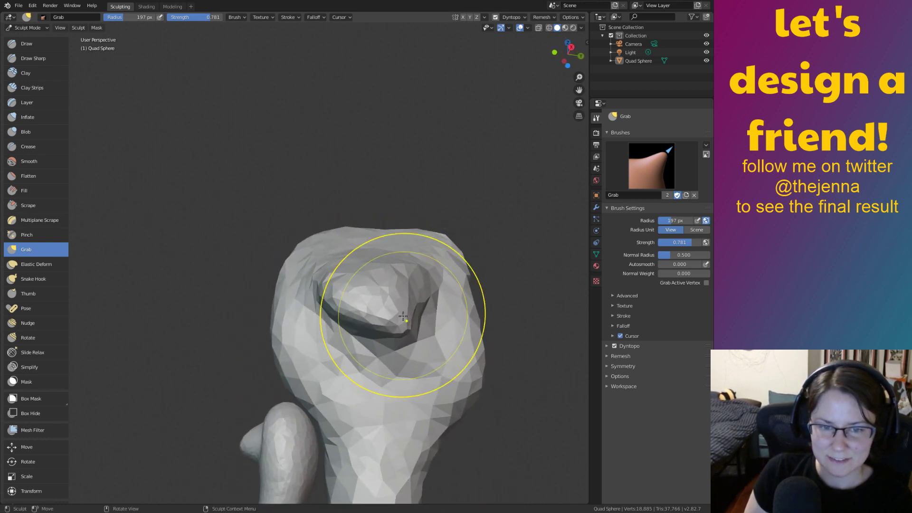
pyautogui.press('s')
pyautogui.moveTo(399, 280); pyautogui.dragTo(389, 310)
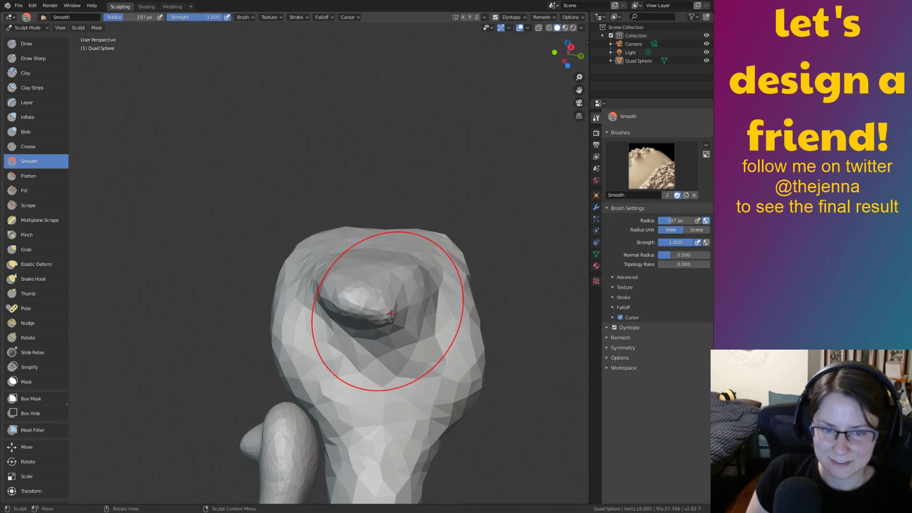
# Cycle through Grab, Smooth and Inflate brushes while inspecting the head from side and front.
pyautogui.press('g')
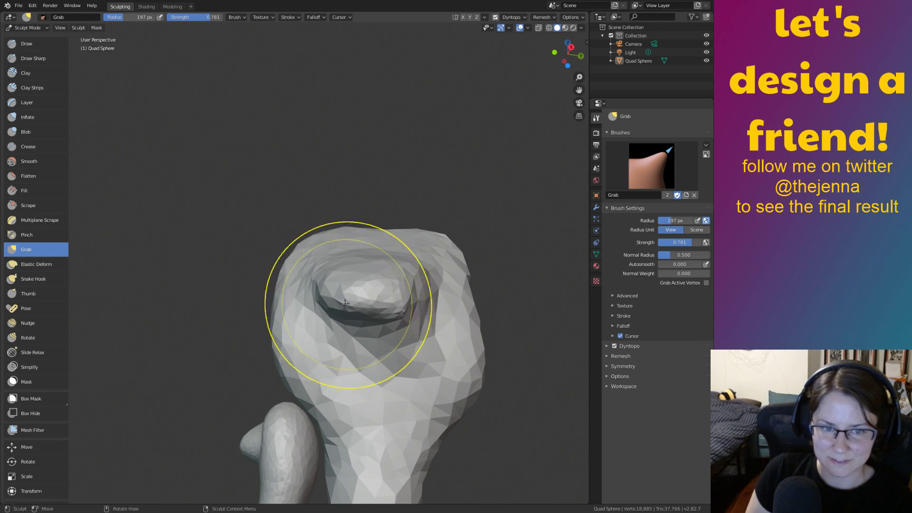
pyautogui.hotkey('shift', 's')
pyautogui.press('i')
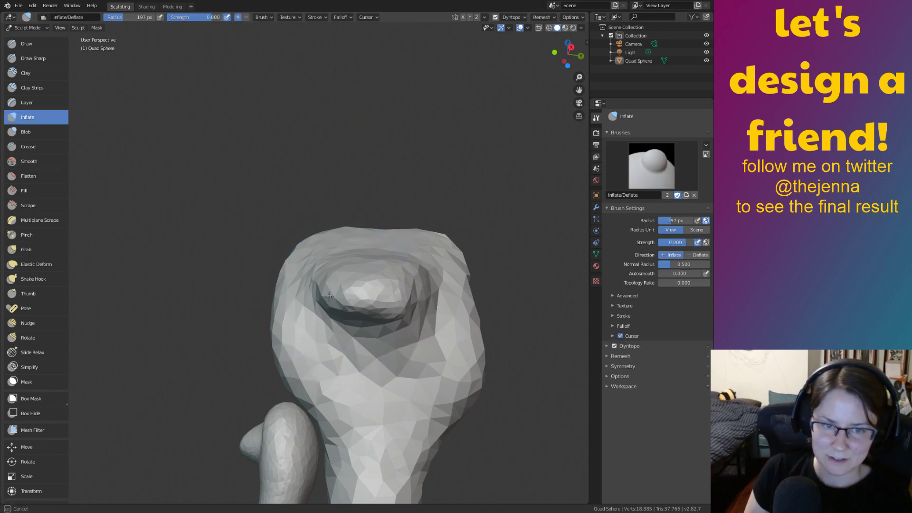
pyautogui.moveTo(425, 288); pyautogui.dragTo(352, 264, button='middle')
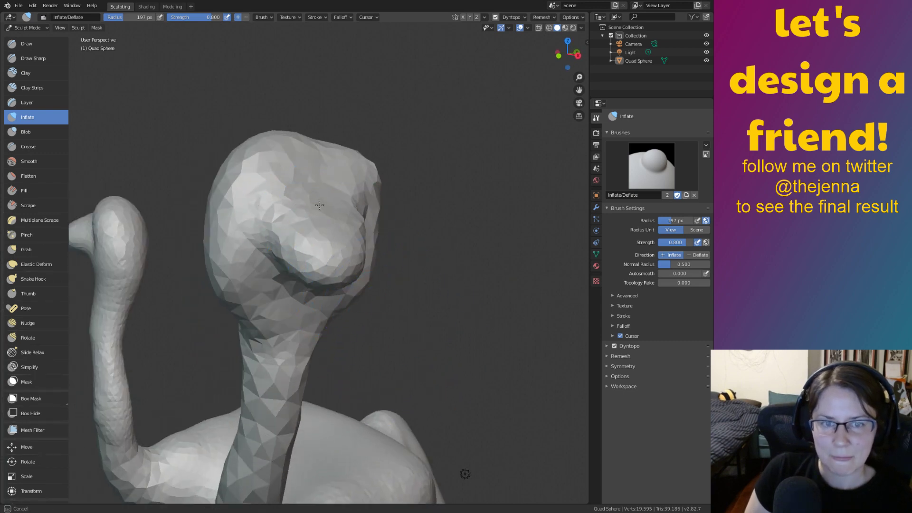
pyautogui.moveTo(314, 190); pyautogui.dragTo(332, 251, button='middle')
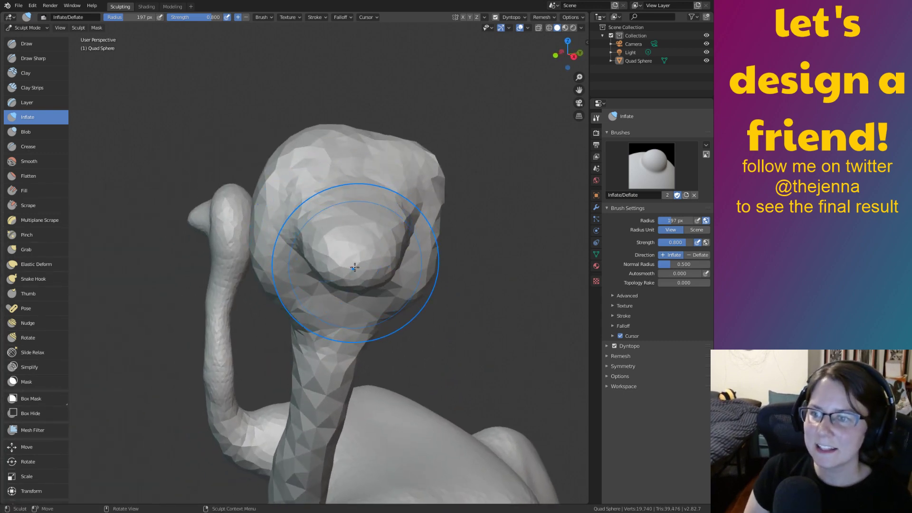
pyautogui.moveTo(354, 271)
pyautogui.mouseDown(button='middle')
pyautogui.moveTo(406, 257)
pyautogui.moveTo(343, 253)
pyautogui.moveTo(296, 231)
pyautogui.moveTo(350, 224)
pyautogui.moveTo(332, 264)
pyautogui.moveTo(380, 268)
pyautogui.moveTo(347, 269)
pyautogui.moveTo(408, 291)
pyautogui.moveTo(400, 302)
pyautogui.moveTo(289, 285)
pyautogui.moveTo(423, 235)
pyautogui.mouseUp(button='middle')
# Frame the left head's eye bulge and smooth it, undoing the last smoothing stroke.
pyautogui.press('g')
pyautogui.hotkey('shift', 's')
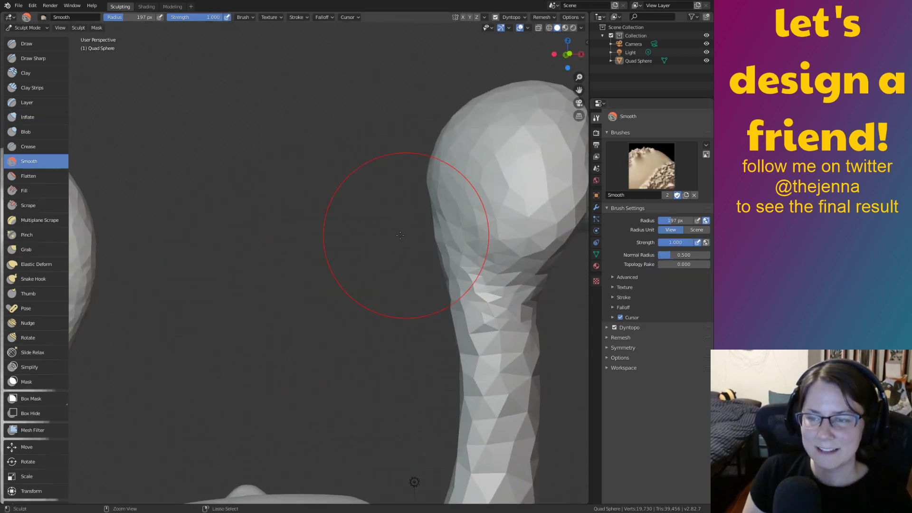
pyautogui.scroll(-2, 426, 261)
pyautogui.keyDown('shift'); pyautogui.moveTo(216, 270); pyautogui.dragTo(409, 332, button='middle'); pyautogui.keyUp('shift')
pyautogui.scroll(-1, 399, 290)
pyautogui.scroll(4, 390, 311)
pyautogui.moveTo(402, 264); pyautogui.dragTo(390, 278, button='middle')
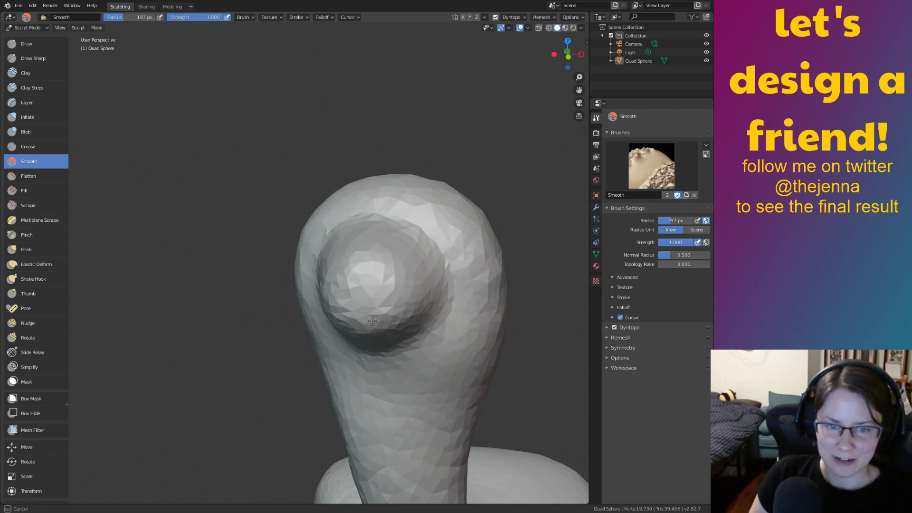
pyautogui.moveTo(390, 314)
pyautogui.mouseDown(button='middle')
pyautogui.moveTo(364, 312)
pyautogui.moveTo(449, 308)
pyautogui.moveTo(202, 277)
pyautogui.mouseUp(button='middle')
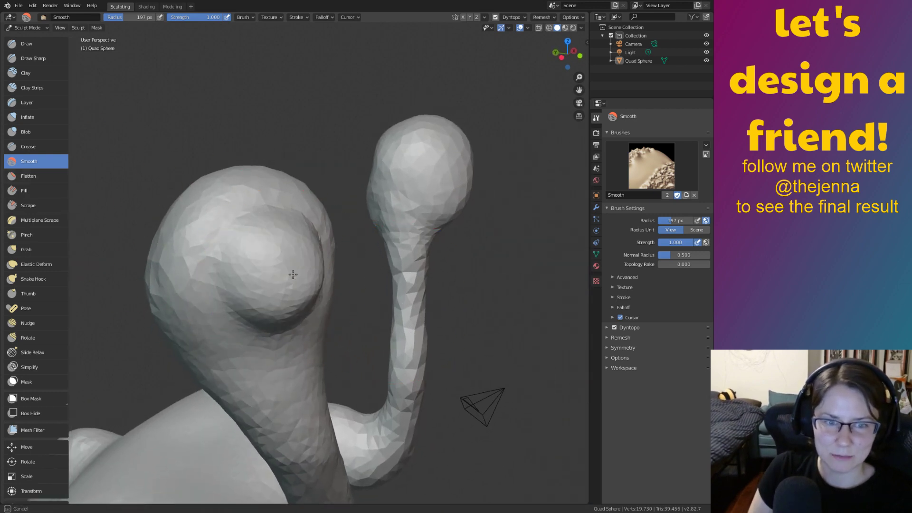
pyautogui.moveTo(310, 267); pyautogui.dragTo(317, 270)
pyautogui.hotkey('ctrl', 'z')
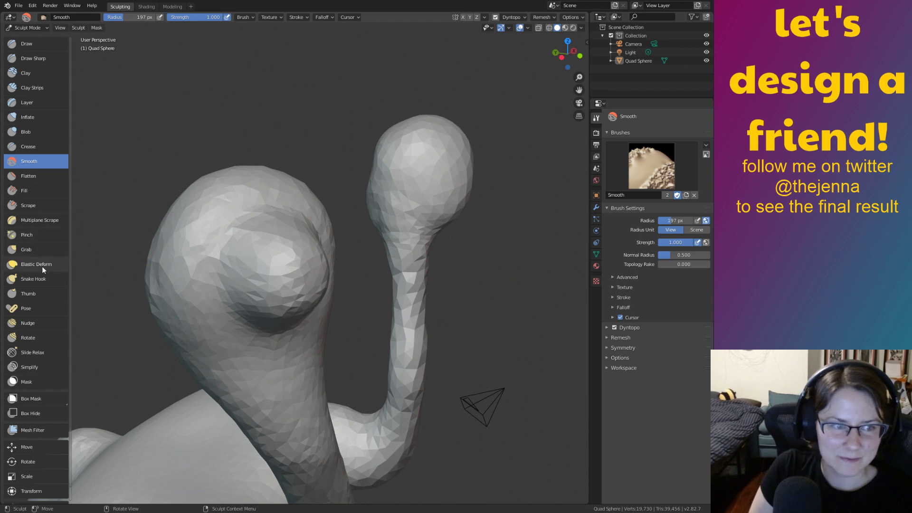
# Try pulling a long horn out of the head with Snake Hook, then undo it.
pyautogui.click(33, 278)
pyautogui.moveTo(285, 279); pyautogui.dragTo(561, 327)
pyautogui.moveTo(570, 427)
pyautogui.mouseDown(button='middle')
pyautogui.moveTo(615, 387)
pyautogui.moveTo(536, 375)
pyautogui.moveTo(401, 329)
pyautogui.moveTo(499, 397)
pyautogui.moveTo(561, 370)
pyautogui.mouseUp(button='middle')
pyautogui.hotkey('ctrl', 'z')
# Orbit to see both stalks and set the Grab brush radius to 92 px.
pyautogui.moveTo(396, 295)
pyautogui.mouseDown(button='middle')
pyautogui.moveTo(550, 350)
pyautogui.moveTo(373, 321)
pyautogui.mouseUp(button='middle')
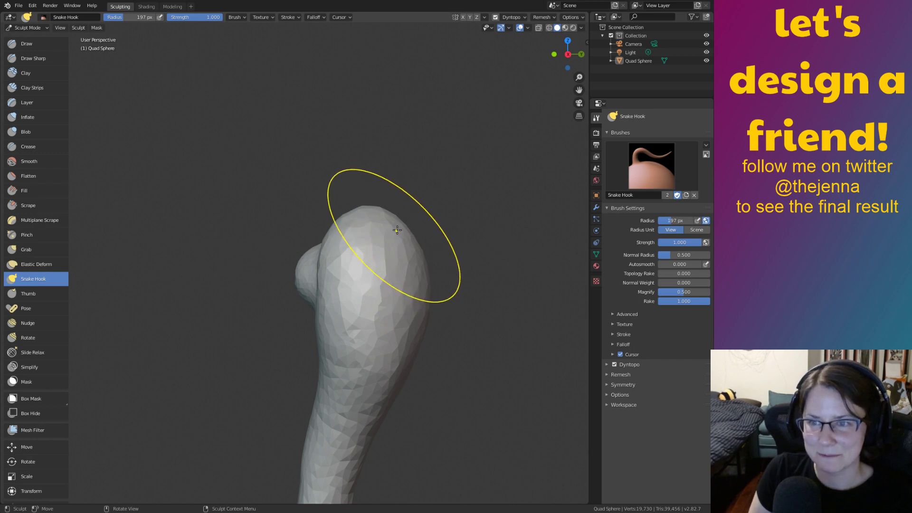
pyautogui.moveTo(396, 235)
pyautogui.mouseDown(button='middle')
pyautogui.moveTo(438, 187)
pyautogui.moveTo(528, 244)
pyautogui.moveTo(519, 335)
pyautogui.moveTo(370, 238)
pyautogui.moveTo(421, 261)
pyautogui.moveTo(497, 275)
pyautogui.moveTo(453, 289)
pyautogui.moveTo(341, 287)
pyautogui.moveTo(479, 295)
pyautogui.moveTo(331, 298)
pyautogui.moveTo(335, 313)
pyautogui.mouseUp(button='middle')
pyautogui.moveTo(383, 203); pyautogui.dragTo(385, 204)
pyautogui.press('g')
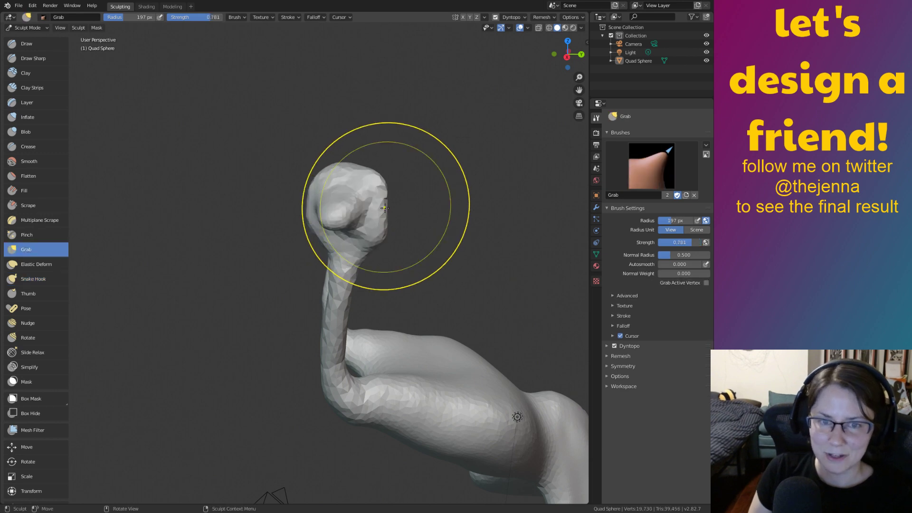
pyautogui.press('[')
pyautogui.press('[')
pyautogui.press('[')
pyautogui.press('[')
pyautogui.press('[')
pyautogui.press('[')
pyautogui.press('[')
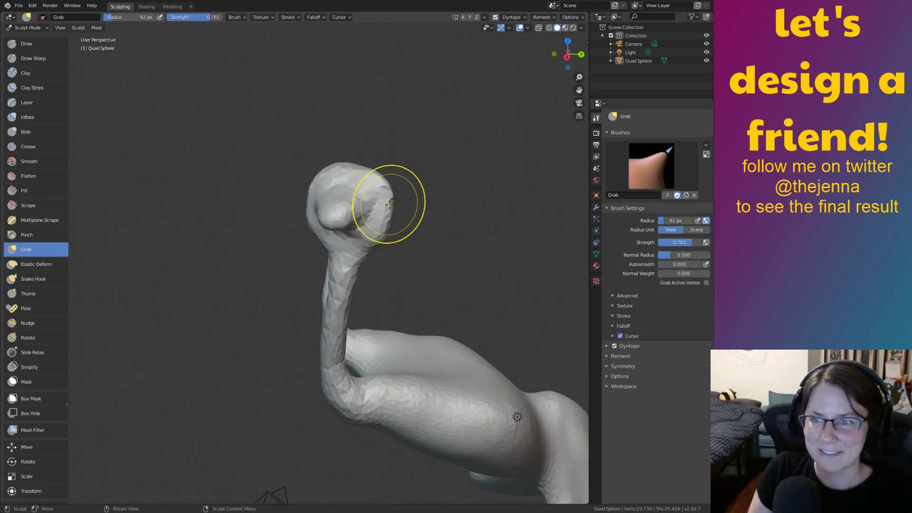
# Inflate the left head's surface, then orbit to check both necks from other sides.
pyautogui.moveTo(400, 214)
pyautogui.mouseDown(button='middle')
pyautogui.moveTo(451, 322)
pyautogui.moveTo(315, 238)
pyautogui.mouseUp(button='middle')
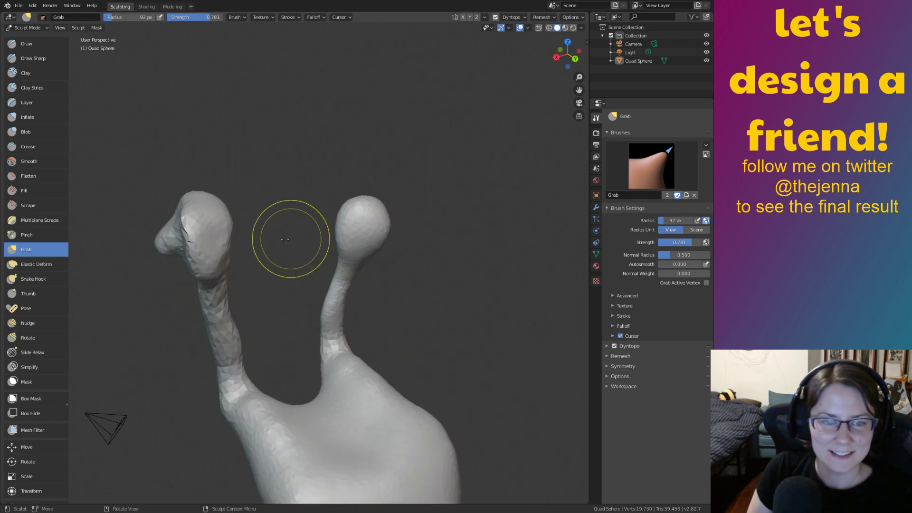
pyautogui.press('i')
pyautogui.moveTo(217, 237); pyautogui.dragTo(222, 246)
pyautogui.moveTo(228, 279)
pyautogui.mouseDown(button='middle')
pyautogui.moveTo(480, 338)
pyautogui.moveTo(480, 326)
pyautogui.moveTo(421, 267)
pyautogui.moveTo(391, 273)
pyautogui.mouseUp(button='middle')
pyautogui.moveTo(429, 311)
pyautogui.mouseDown(button='middle')
pyautogui.moveTo(439, 362)
pyautogui.moveTo(480, 340)
pyautogui.moveTo(484, 349)
pyautogui.moveTo(475, 327)
pyautogui.mouseUp(button='middle')
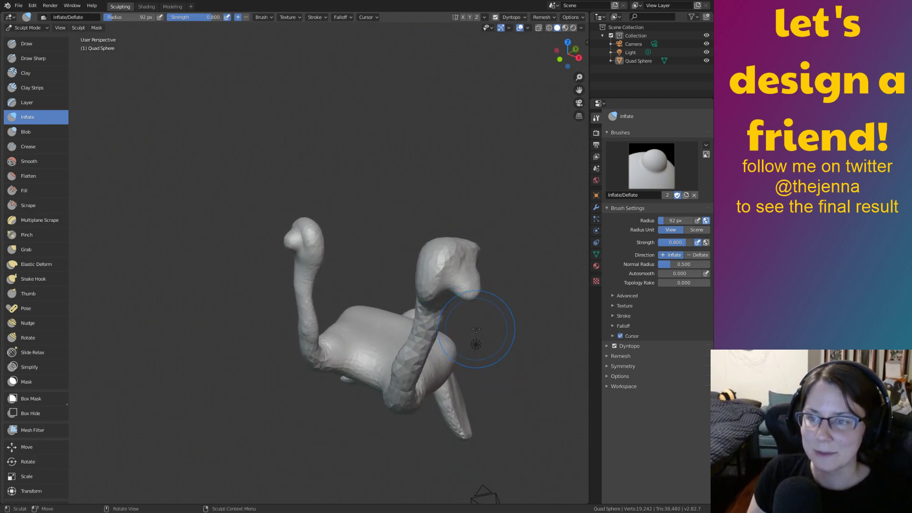
# Save the sculpt as monster12.blend and frame the taller neck.
pyautogui.hotkey('ctrl', 's')
pyautogui.scroll(8, 508, 356)
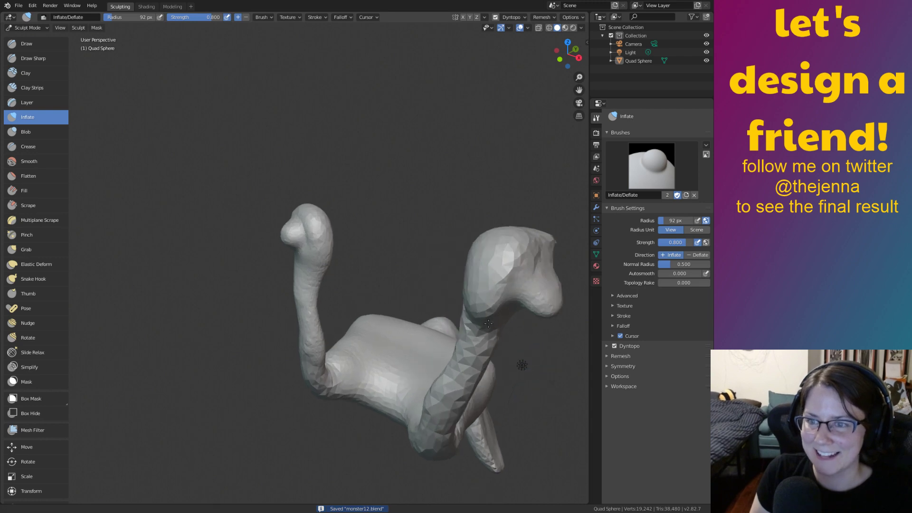
pyautogui.moveTo(475, 315)
pyautogui.mouseDown(button='middle')
pyautogui.moveTo(477, 294)
pyautogui.moveTo(476, 303)
pyautogui.moveTo(530, 293)
pyautogui.moveTo(434, 290)
pyautogui.moveTo(476, 282)
pyautogui.moveTo(535, 290)
pyautogui.mouseUp(button='middle')
pyautogui.moveTo(385, 274)
pyautogui.keyDown('shift'); pyautogui.mouseDown(button='middle')
pyautogui.moveTo(491, 337)
pyautogui.moveTo(396, 296)
pyautogui.mouseUp(button='middle'); pyautogui.keyUp('shift')
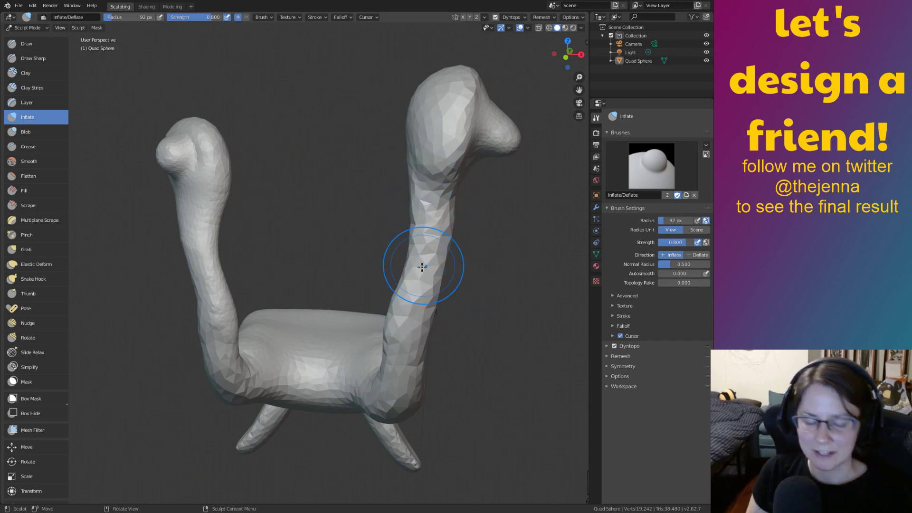
# Inflate the upper part of the taller neck, then smooth it down toward its base.
pyautogui.moveTo(426, 250); pyautogui.dragTo(412, 277)
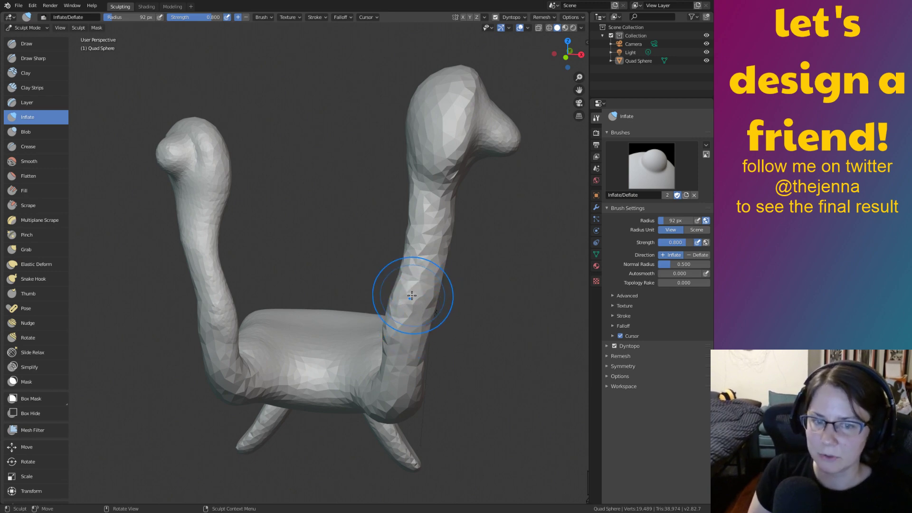
pyautogui.hotkey('shift', 's')
pyautogui.moveTo(427, 312)
pyautogui.mouseDown()
pyautogui.moveTo(422, 280)
pyautogui.moveTo(398, 328)
pyautogui.moveTo(410, 252)
pyautogui.moveTo(399, 342)
pyautogui.mouseUp()
pyautogui.moveTo(432, 312)
pyautogui.mouseDown(button='middle')
pyautogui.moveTo(375, 304)
pyautogui.moveTo(387, 328)
pyautogui.mouseUp(button='middle')
pyautogui.moveTo(418, 389)
pyautogui.mouseDown()
pyautogui.moveTo(409, 308)
pyautogui.moveTo(438, 323)
pyautogui.mouseUp()
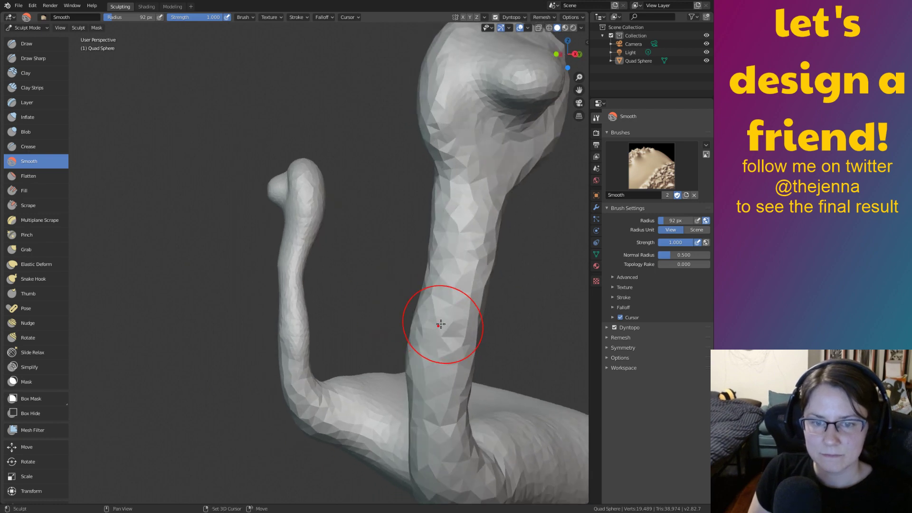
pyautogui.moveTo(439, 323); pyautogui.dragTo(476, 286, button='middle')
pyautogui.moveTo(475, 286); pyautogui.dragTo(428, 367)
pyautogui.moveTo(457, 299); pyautogui.dragTo(534, 295, button='middle')
pyautogui.moveTo(421, 304)
pyautogui.mouseDown()
pyautogui.moveTo(430, 266)
pyautogui.moveTo(406, 380)
pyautogui.mouseUp()
pyautogui.moveTo(439, 366); pyautogui.dragTo(421, 309, button='middle')
# Smooth the right neck again along its side, from the base up and back down.
pyautogui.scroll(-2, 446, 309)
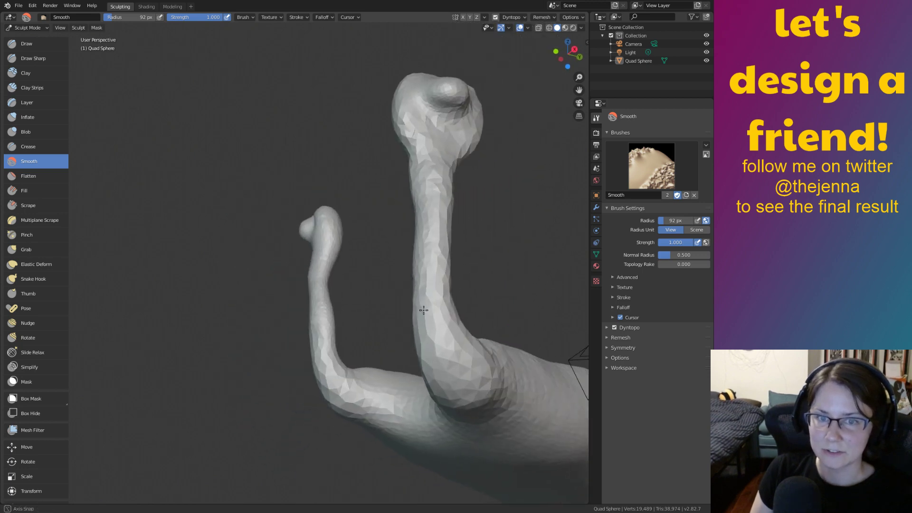
pyautogui.moveTo(444, 220)
pyautogui.mouseDown(button='middle')
pyautogui.moveTo(467, 279)
pyautogui.moveTo(393, 314)
pyautogui.moveTo(411, 301)
pyautogui.moveTo(416, 318)
pyautogui.moveTo(463, 325)
pyautogui.moveTo(465, 335)
pyautogui.mouseUp(button='middle')
pyautogui.scroll(2, 327, 280)
pyautogui.keyDown('shift'); pyautogui.moveTo(397, 283); pyautogui.dragTo(428, 263, button='middle'); pyautogui.keyUp('shift')
pyautogui.moveTo(426, 262); pyautogui.dragTo(430, 345)
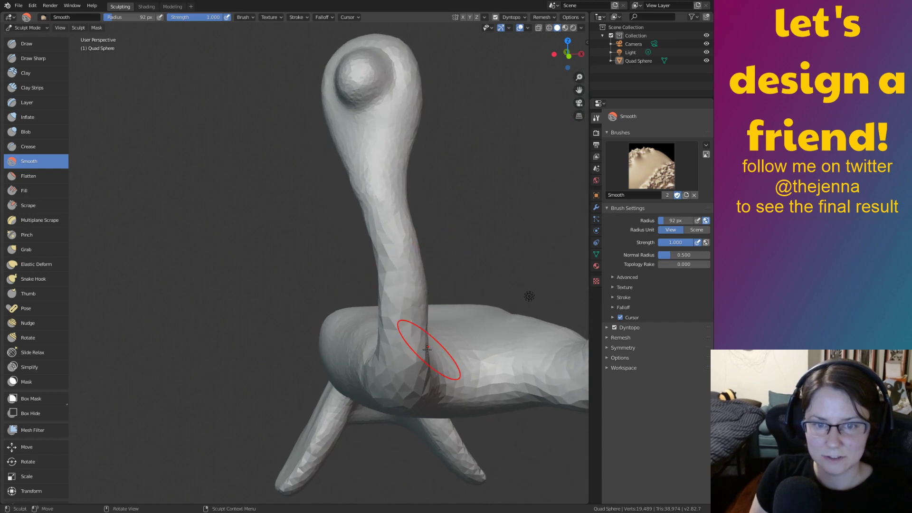
pyautogui.moveTo(414, 231)
pyautogui.mouseDown()
pyautogui.moveTo(424, 330)
pyautogui.moveTo(409, 206)
pyautogui.mouseUp()
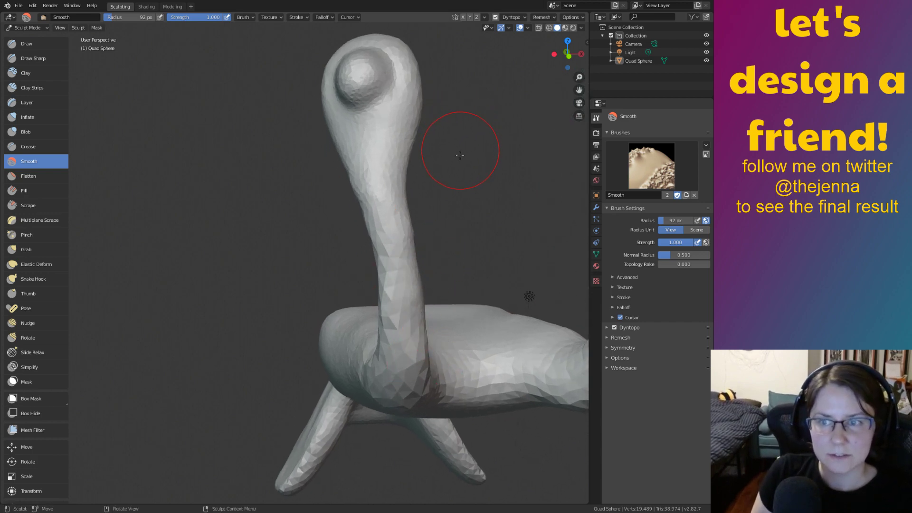
pyautogui.moveTo(444, 218)
pyautogui.mouseDown(button='middle')
pyautogui.moveTo(545, 225)
pyautogui.moveTo(528, 224)
pyautogui.moveTo(509, 268)
pyautogui.moveTo(529, 283)
pyautogui.moveTo(488, 292)
pyautogui.moveTo(501, 315)
pyautogui.moveTo(500, 285)
pyautogui.moveTo(522, 322)
pyautogui.mouseUp(button='middle')
# Switch to the Grab brush and set its radius to 181 px.
pyautogui.scroll(3, 523, 322)
pyautogui.press('g')
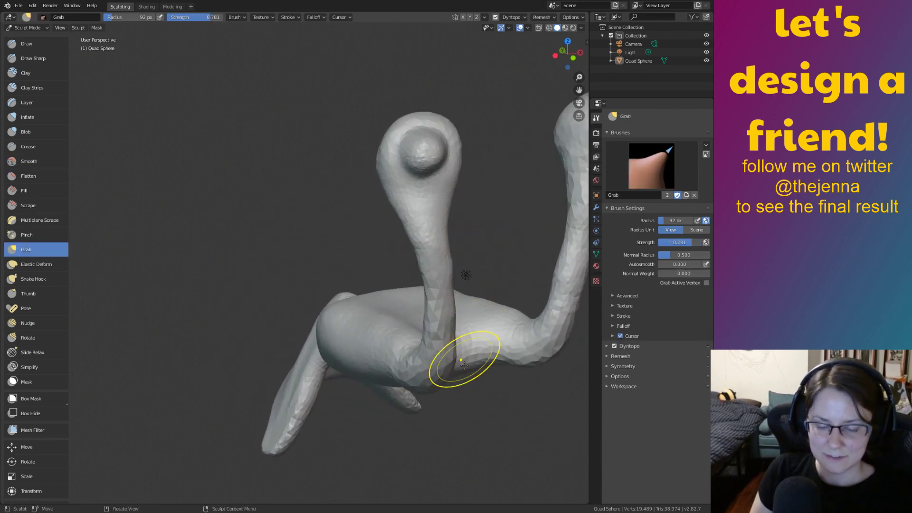
pyautogui.press('f')
pyautogui.click(459, 325)
pyautogui.press(']')
pyautogui.press(']')
pyautogui.press(']')
pyautogui.scroll(-1, 460, 307)
pyautogui.moveTo(459, 306)
pyautogui.mouseDown(button='middle')
pyautogui.moveTo(479, 304)
pyautogui.moveTo(457, 301)
pyautogui.mouseUp(button='middle')
pyautogui.scroll(-1, 479, 304)
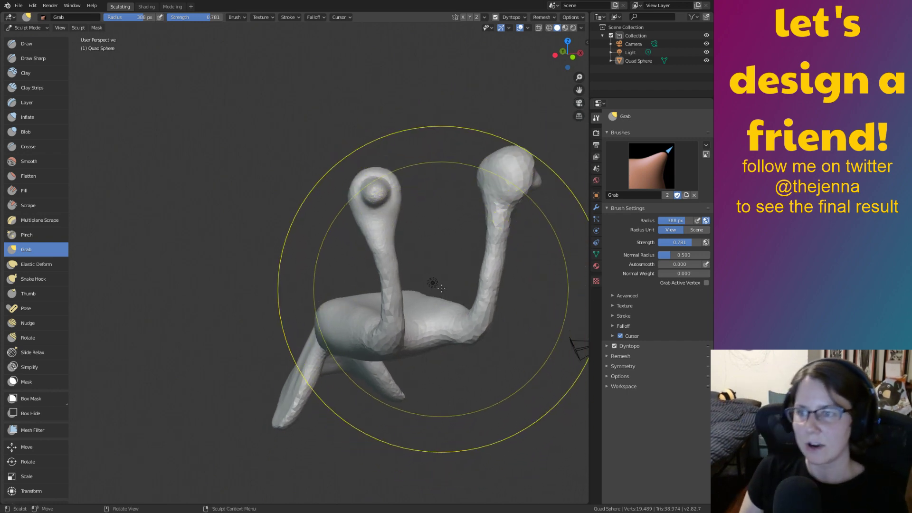
pyautogui.press('[')
pyautogui.press('[')
pyautogui.press('[')
pyautogui.press('[')
pyautogui.press('[')
pyautogui.press('[')
pyautogui.press('[')
pyautogui.press('[')
pyautogui.press('f')
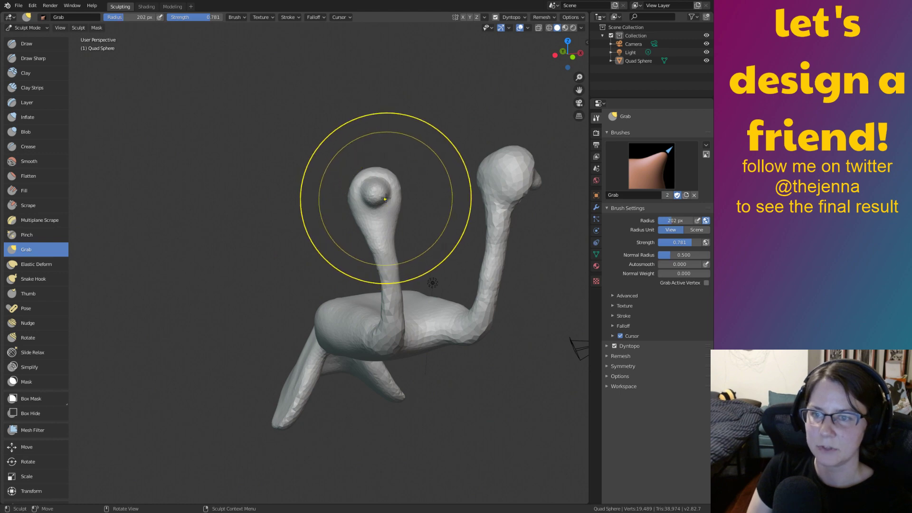
# Pull the left head down and to the left, curving the neck so the head droops.
pyautogui.moveTo(377, 186)
pyautogui.mouseDown()
pyautogui.moveTo(357, 215)
pyautogui.moveTo(376, 189)
pyautogui.mouseUp()
pyautogui.moveTo(374, 188)
pyautogui.mouseDown()
pyautogui.moveTo(358, 194)
pyautogui.moveTo(381, 202)
pyautogui.mouseUp()
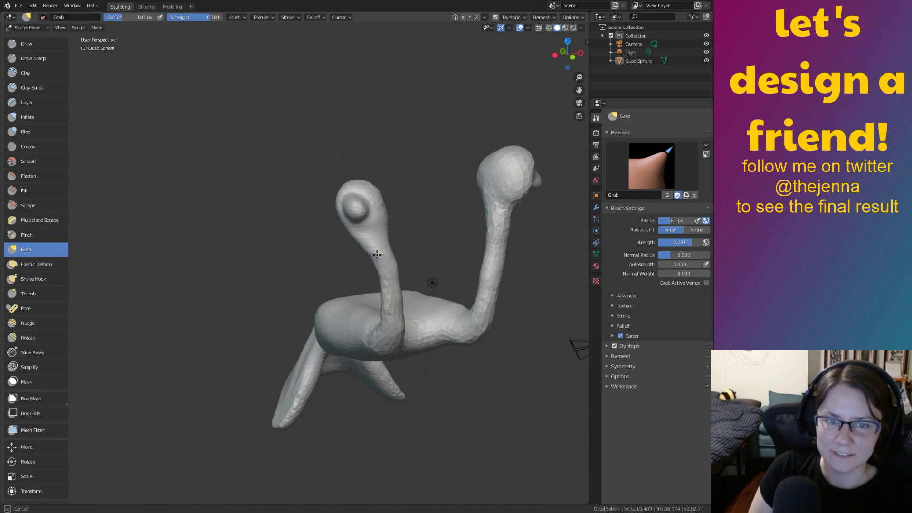
pyautogui.moveTo(385, 280); pyautogui.dragTo(380, 297)
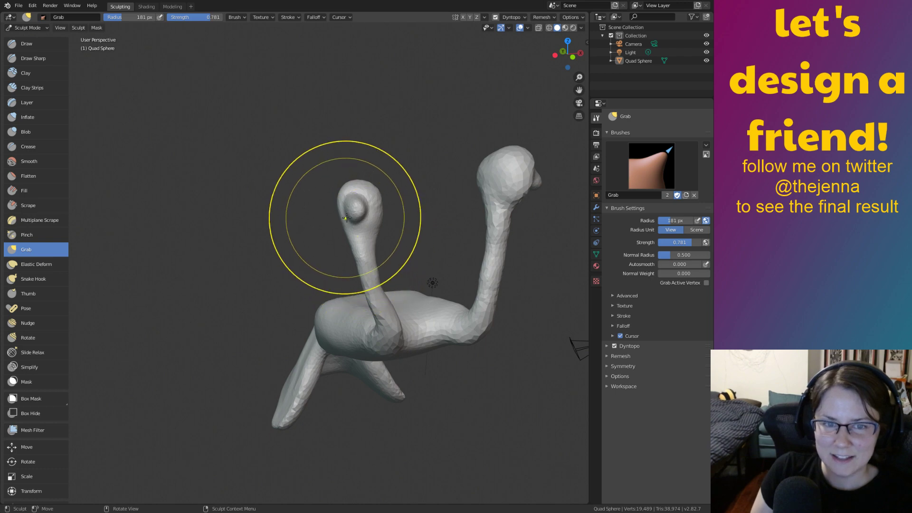
pyautogui.moveTo(344, 213); pyautogui.dragTo(340, 221)
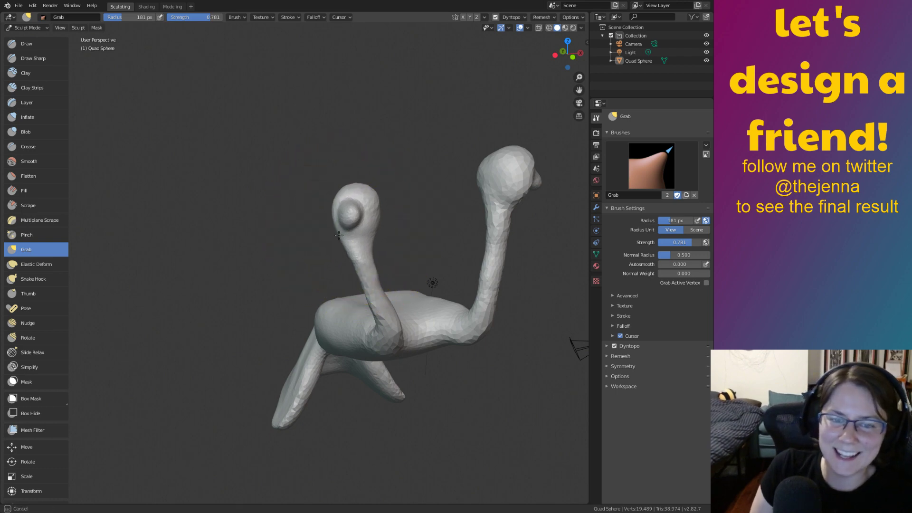
pyautogui.moveTo(372, 195); pyautogui.dragTo(363, 221, button='middle')
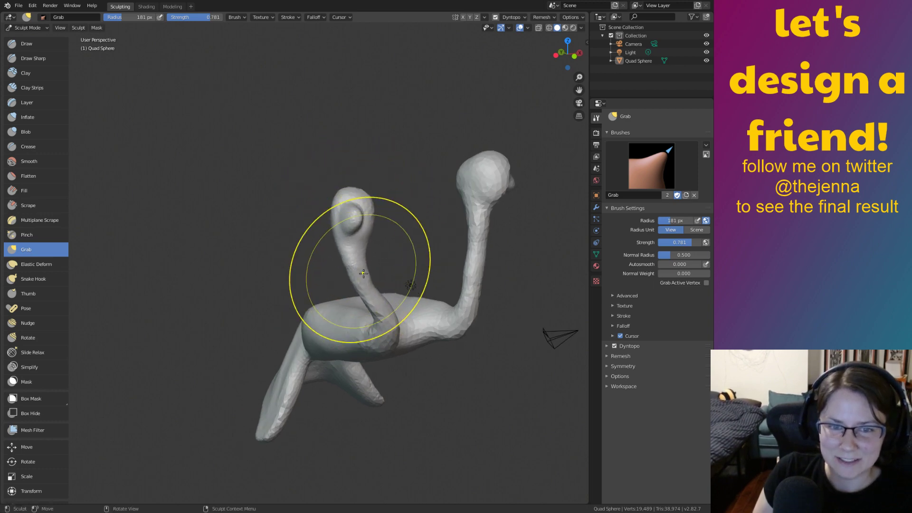
pyautogui.moveTo(362, 306); pyautogui.dragTo(374, 299)
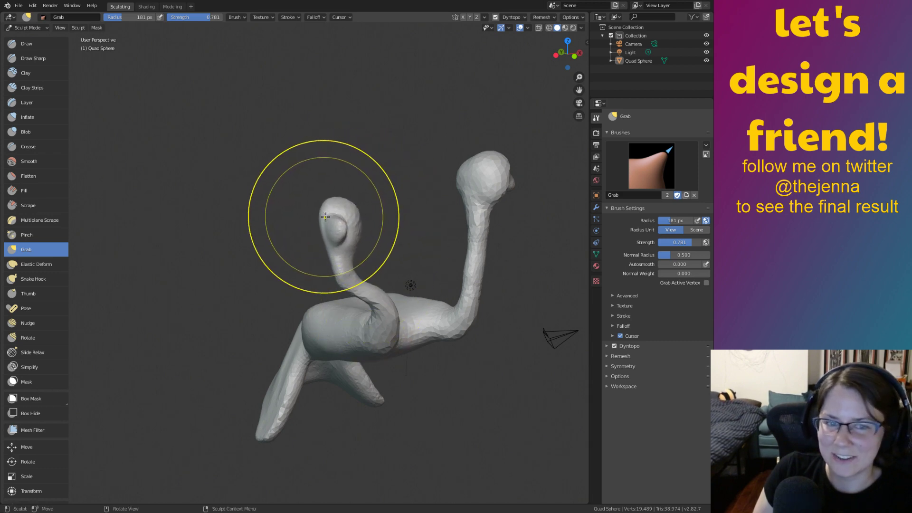
pyautogui.moveTo(335, 246); pyautogui.dragTo(337, 246)
pyautogui.moveTo(435, 326)
pyautogui.keyDown('ctrl'); pyautogui.mouseDown(button='middle')
pyautogui.moveTo(413, 230)
pyautogui.moveTo(289, 281)
pyautogui.mouseUp(button='middle'); pyautogui.keyUp('ctrl')
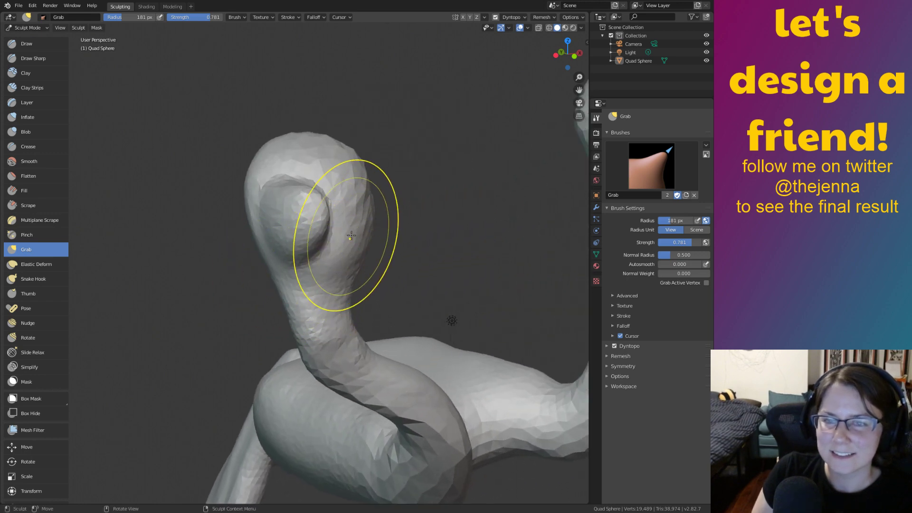
pyautogui.moveTo(350, 217); pyautogui.dragTo(300, 224, button='middle')
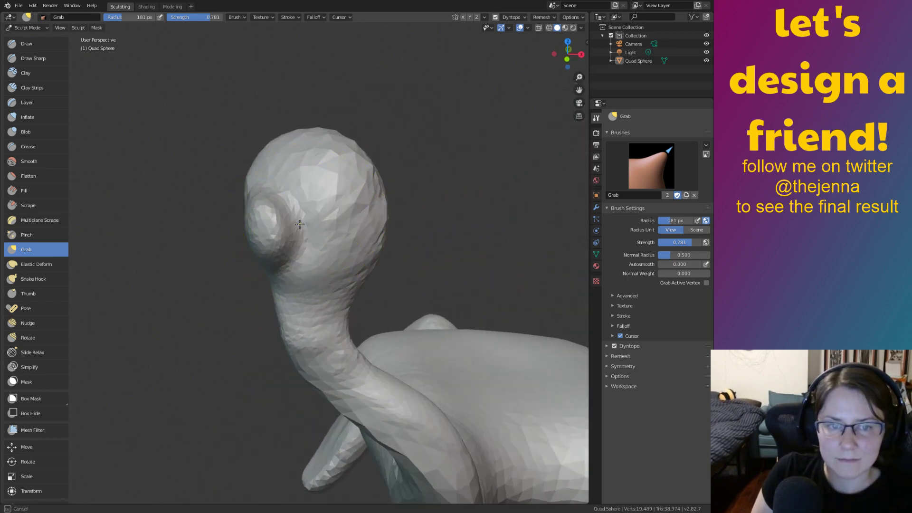
pyautogui.moveTo(301, 187); pyautogui.dragTo(297, 217, button='middle')
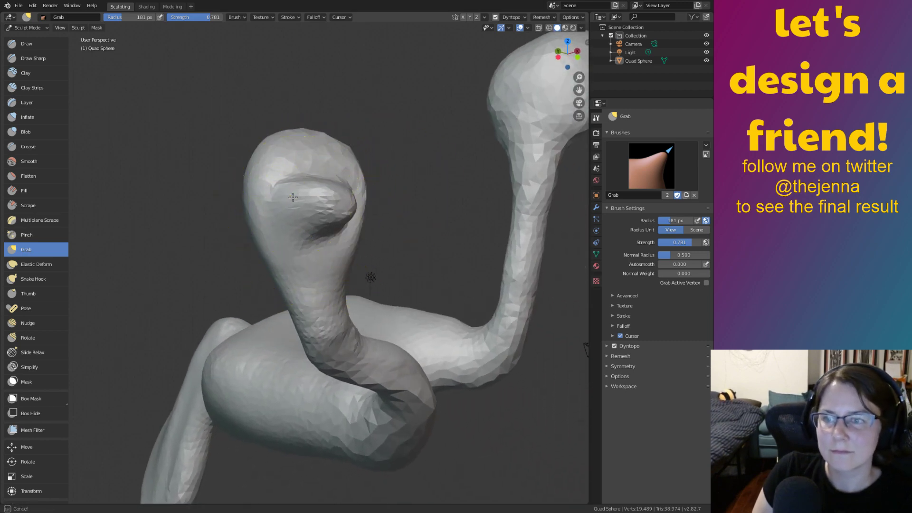
pyautogui.moveTo(326, 205)
pyautogui.mouseDown(button='middle')
pyautogui.moveTo(290, 217)
pyautogui.moveTo(328, 219)
pyautogui.moveTo(344, 243)
pyautogui.mouseUp(button='middle')
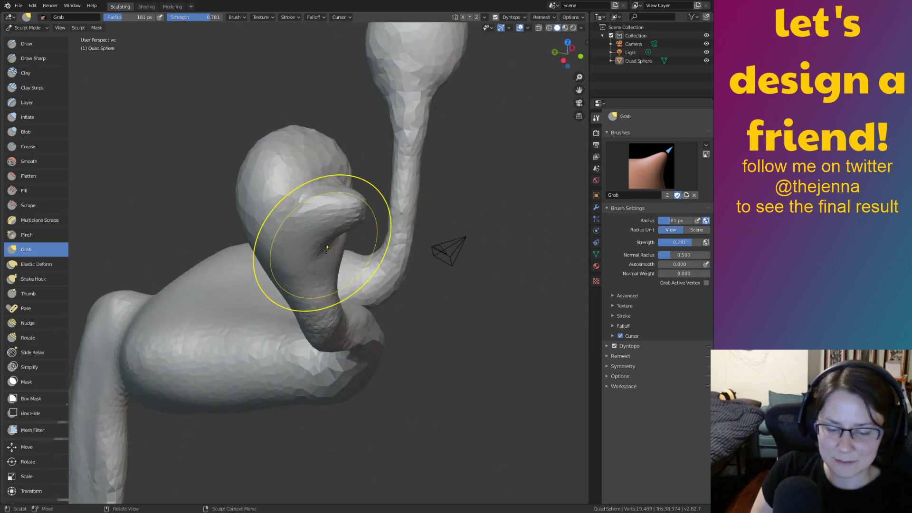
# Inflate the neck along its length with the Inflate brush.
pyautogui.press('i')
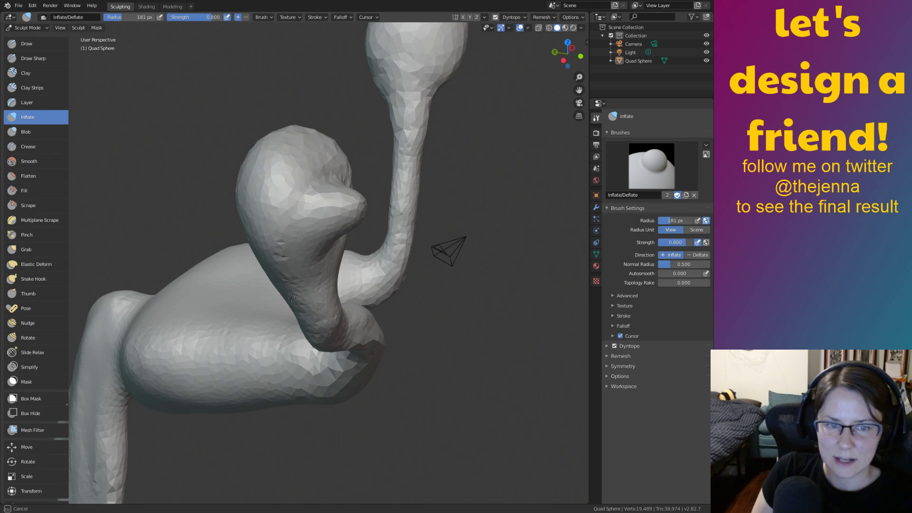
pyautogui.moveTo(389, 330)
pyautogui.mouseDown(button='middle')
pyautogui.moveTo(305, 321)
pyautogui.moveTo(306, 285)
pyautogui.mouseUp(button='middle')
pyautogui.moveTo(426, 421); pyautogui.dragTo(367, 317)
pyautogui.moveTo(349, 232); pyautogui.dragTo(250, 267, button='middle')
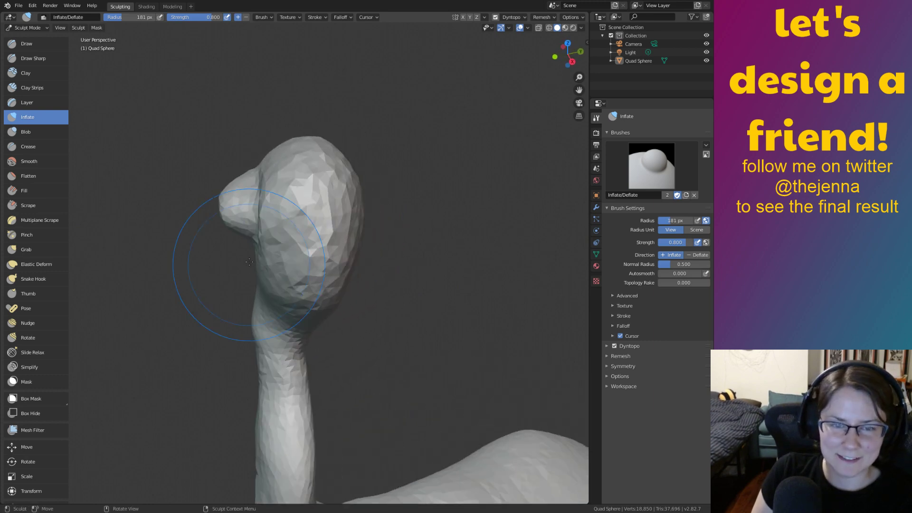
pyautogui.moveTo(290, 293)
pyautogui.mouseDown(button='middle')
pyautogui.moveTo(323, 276)
pyautogui.moveTo(346, 234)
pyautogui.moveTo(375, 301)
pyautogui.moveTo(319, 257)
pyautogui.mouseUp(button='middle')
# Push the muzzle's underside upward with the Grab brush.
pyautogui.press('g')
pyautogui.scroll(2, 375, 301)
pyautogui.moveTo(320, 263)
pyautogui.mouseDown()
pyautogui.moveTo(322, 237)
pyautogui.moveTo(296, 236)
pyautogui.moveTo(294, 221)
pyautogui.mouseUp()
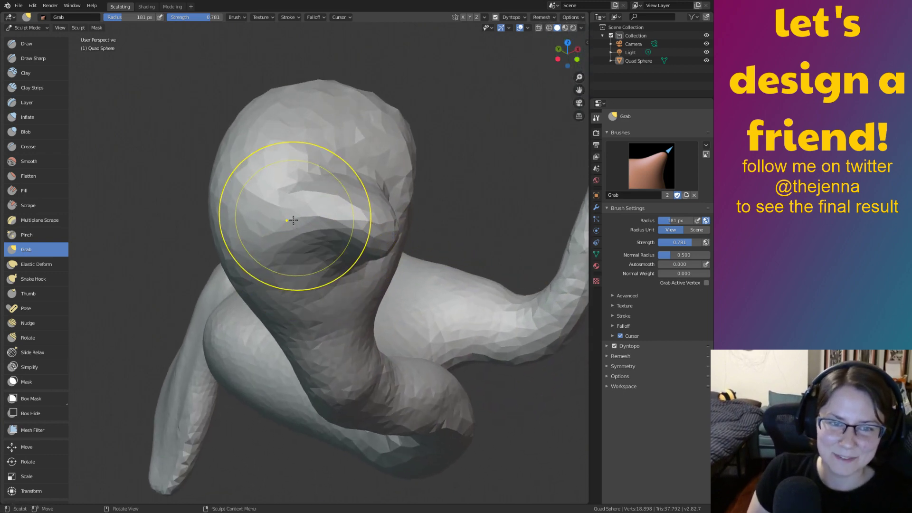
pyautogui.moveTo(298, 211); pyautogui.dragTo(318, 265, button='middle')
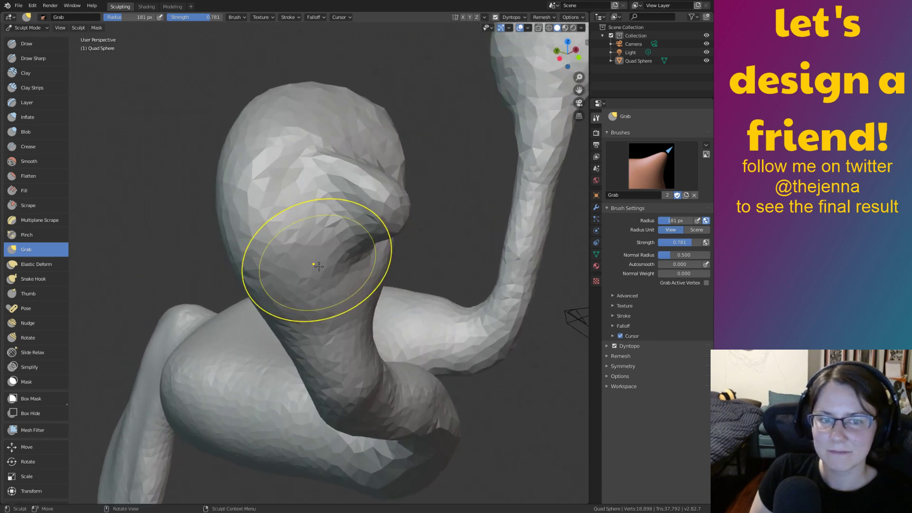
pyautogui.moveTo(306, 228)
pyautogui.mouseDown(button='middle')
pyautogui.moveTo(311, 266)
pyautogui.moveTo(301, 207)
pyautogui.moveTo(318, 263)
pyautogui.mouseUp(button='middle')
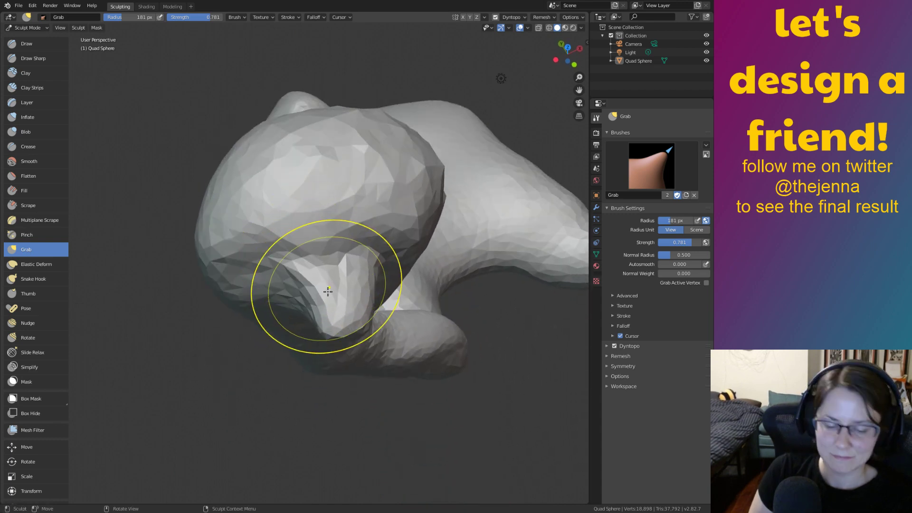
# Inflate the round eye bump on the head, then smooth the head surface.
pyautogui.press('i')
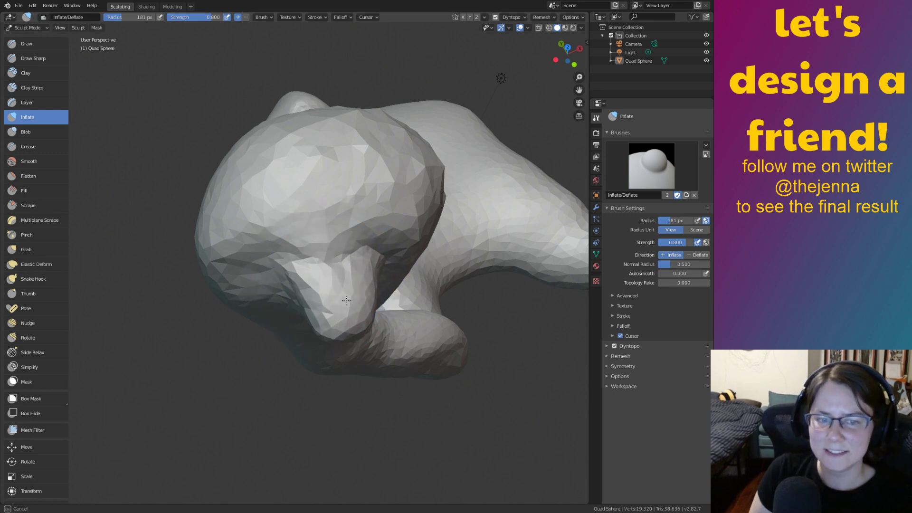
pyautogui.moveTo(333, 294); pyautogui.dragTo(353, 222, button='middle')
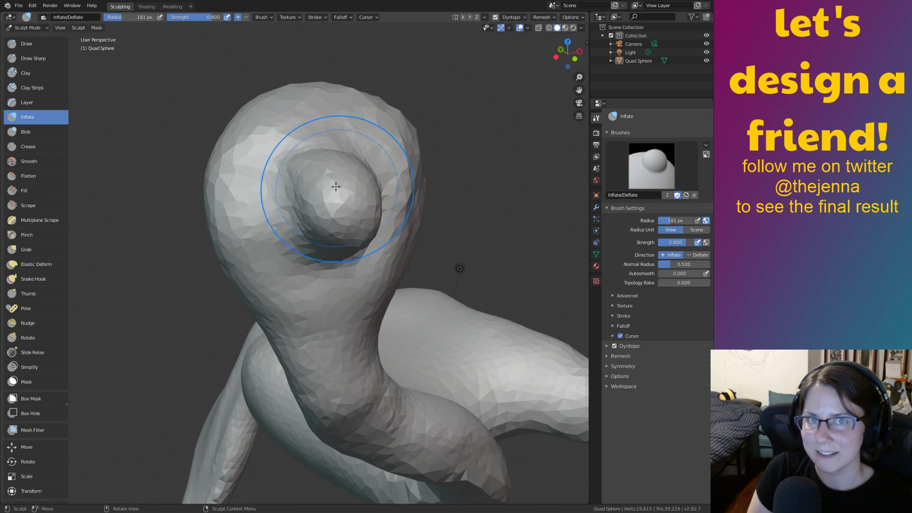
pyautogui.moveTo(318, 190); pyautogui.dragTo(335, 185)
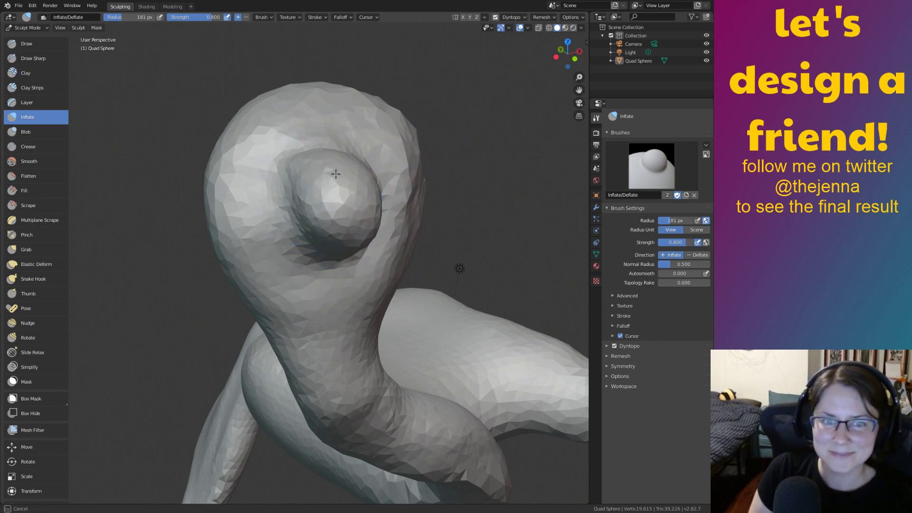
pyautogui.moveTo(326, 232); pyautogui.dragTo(308, 198, button='middle')
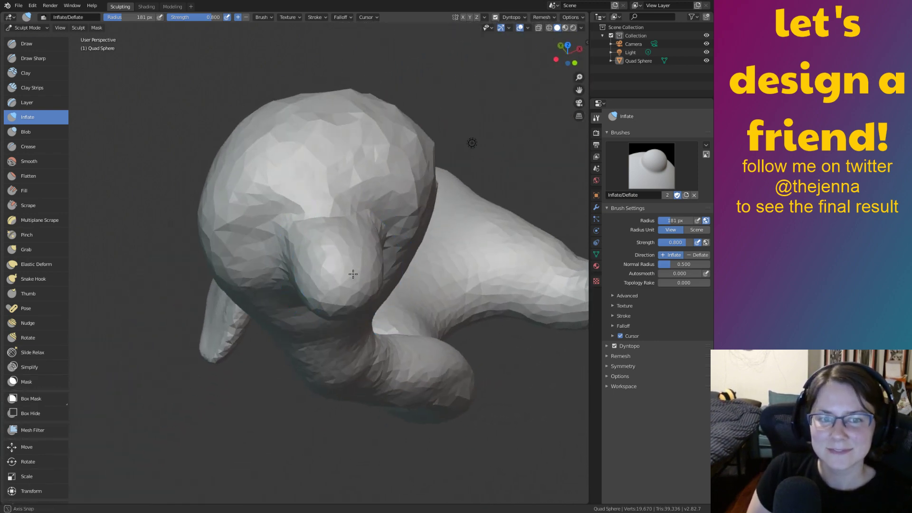
pyautogui.hotkey('shift', 's')
pyautogui.moveTo(308, 198); pyautogui.dragTo(379, 200)
# Select the Grab brush and orbit in close to face the large head.
pyautogui.moveTo(383, 204); pyautogui.dragTo(330, 207, button='middle')
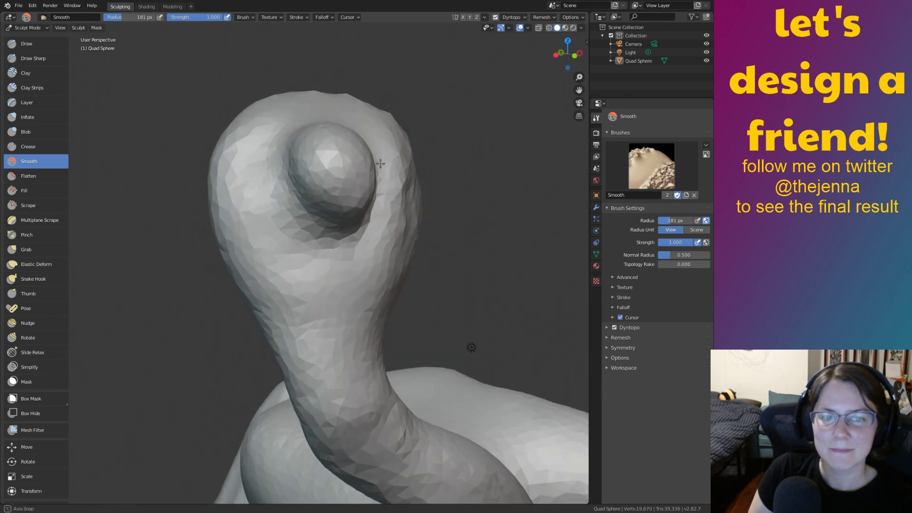
pyautogui.moveTo(362, 275); pyautogui.dragTo(387, 308, button='middle')
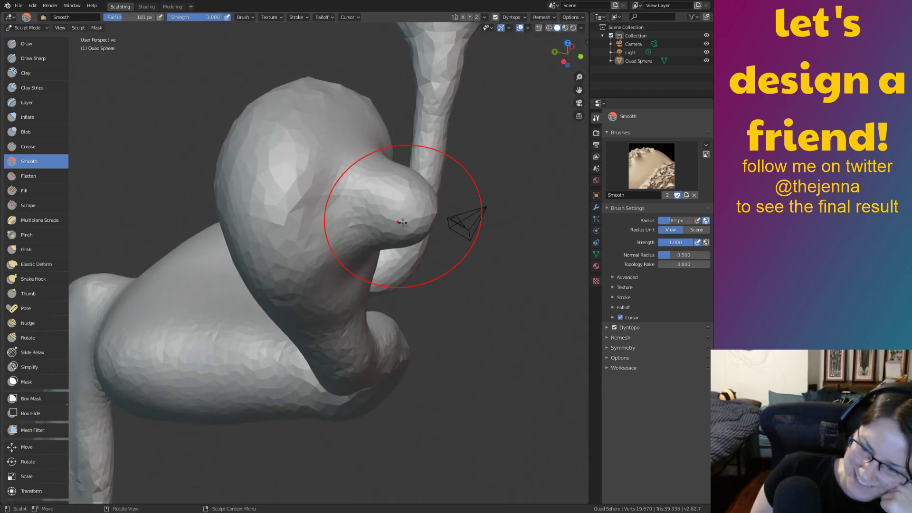
pyautogui.press('g')
pyautogui.moveTo(417, 234); pyautogui.dragTo(412, 193, button='middle')
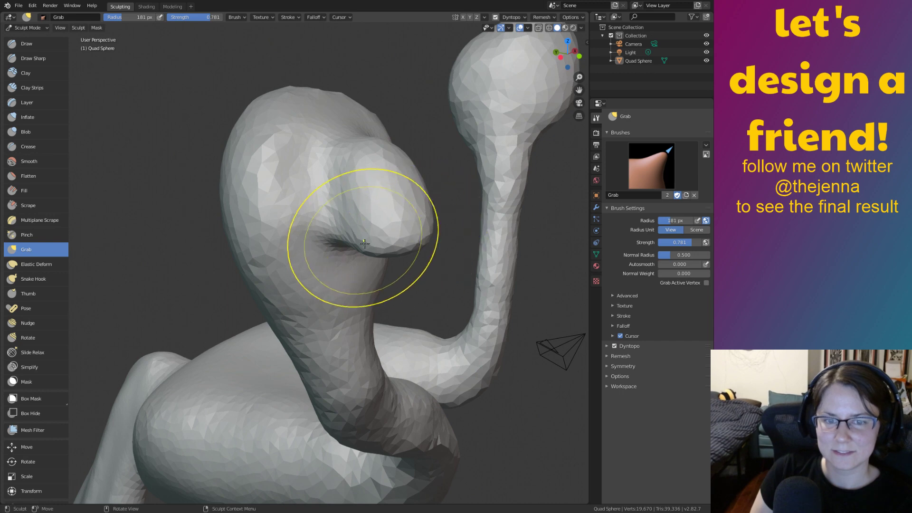
pyautogui.moveTo(370, 262)
pyautogui.mouseDown(button='middle')
pyautogui.moveTo(315, 254)
pyautogui.moveTo(310, 220)
pyautogui.mouseUp(button='middle')
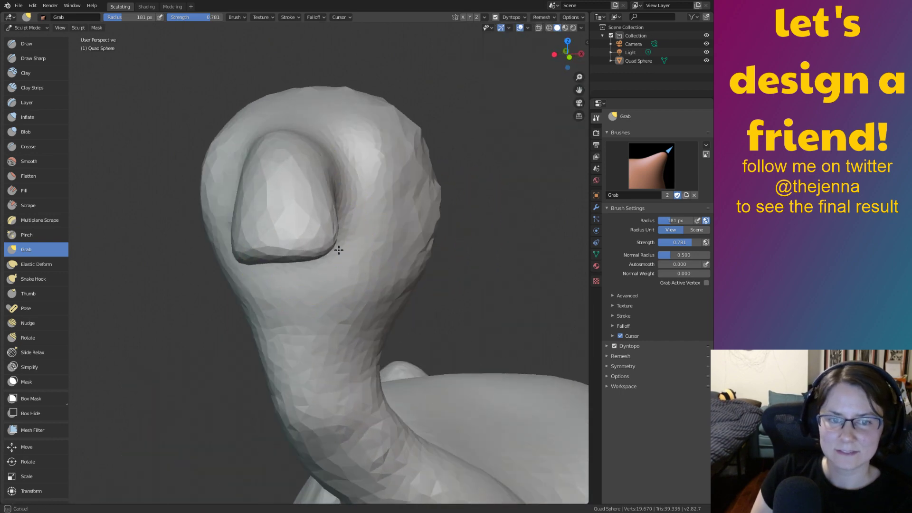
pyautogui.moveTo(350, 263)
pyautogui.mouseDown(button='middle')
pyautogui.moveTo(394, 259)
pyautogui.moveTo(316, 220)
pyautogui.moveTo(489, 310)
pyautogui.mouseUp(button='middle')
pyautogui.moveTo(346, 316)
pyautogui.mouseDown(button='middle')
pyautogui.moveTo(377, 203)
pyautogui.moveTo(457, 283)
pyautogui.mouseUp(button='middle')
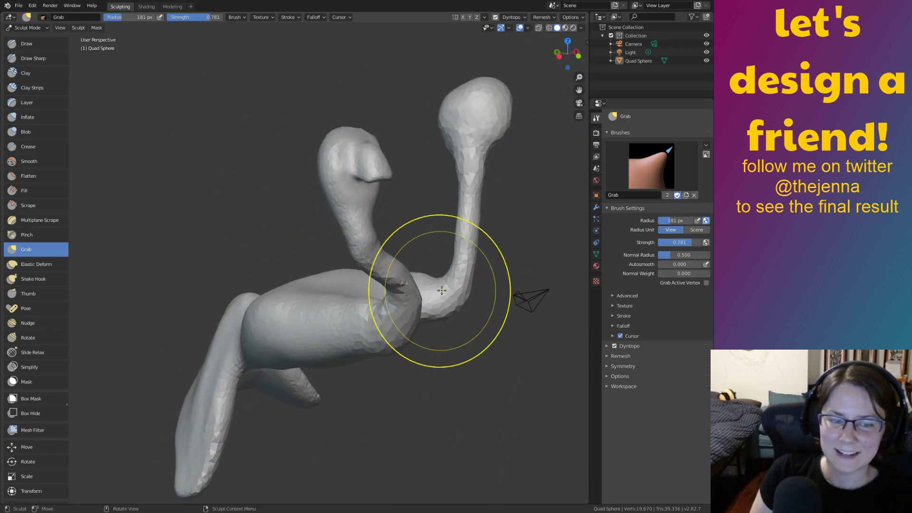
pyautogui.moveTo(534, 236)
pyautogui.keyDown('ctrl'); pyautogui.mouseDown(button='middle')
pyautogui.moveTo(535, 148)
pyautogui.moveTo(454, 207)
pyautogui.moveTo(386, 314)
pyautogui.moveTo(502, 340)
pyautogui.moveTo(319, 264)
pyautogui.moveTo(327, 215)
pyautogui.moveTo(379, 210)
pyautogui.moveTo(417, 316)
pyautogui.moveTo(475, 346)
pyautogui.moveTo(398, 279)
pyautogui.moveTo(375, 274)
pyautogui.moveTo(509, 332)
pyautogui.moveTo(495, 301)
pyautogui.moveTo(368, 251)
pyautogui.moveTo(338, 217)
pyautogui.moveTo(317, 169)
pyautogui.moveTo(418, 230)
pyautogui.mouseUp(button='middle'); pyautogui.keyUp('ctrl')
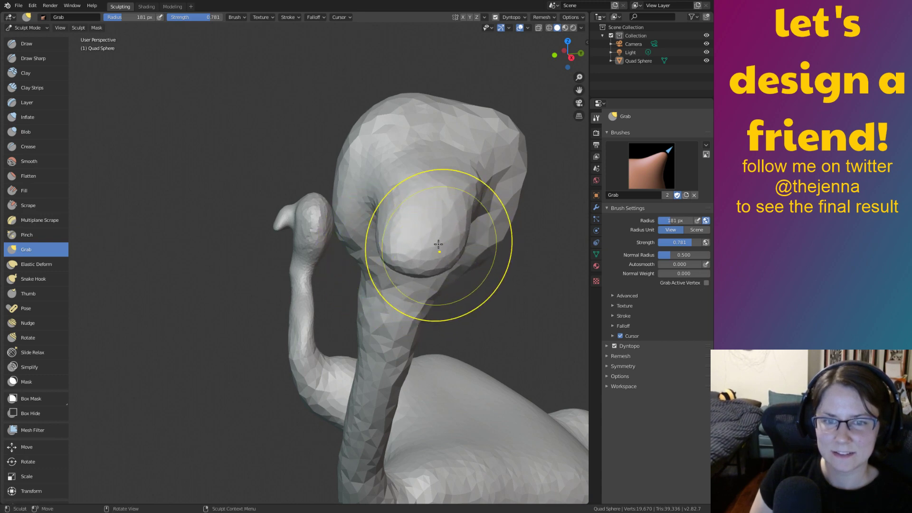
pyautogui.moveTo(404, 180)
pyautogui.mouseDown(button='middle')
pyautogui.moveTo(480, 182)
pyautogui.moveTo(293, 192)
pyautogui.mouseUp(button='middle')
# Reshape below the beak, deepen the crease, and pull the head's right contour inward.
pyautogui.moveTo(280, 196); pyautogui.dragTo(268, 186)
pyautogui.moveTo(269, 186)
pyautogui.mouseDown(button='middle')
pyautogui.moveTo(303, 204)
pyautogui.moveTo(374, 273)
pyautogui.moveTo(360, 293)
pyautogui.mouseUp(button='middle')
pyautogui.moveTo(386, 364); pyautogui.dragTo(378, 352)
pyautogui.moveTo(437, 349)
pyautogui.mouseDown()
pyautogui.moveTo(394, 346)
pyautogui.moveTo(393, 338)
pyautogui.mouseUp()
pyautogui.moveTo(394, 337)
pyautogui.mouseDown(button='middle')
pyautogui.moveTo(349, 326)
pyautogui.moveTo(353, 312)
pyautogui.moveTo(356, 336)
pyautogui.mouseUp(button='middle')
pyautogui.moveTo(344, 340)
pyautogui.mouseDown()
pyautogui.moveTo(345, 311)
pyautogui.moveTo(297, 261)
pyautogui.mouseUp()
pyautogui.press('s')
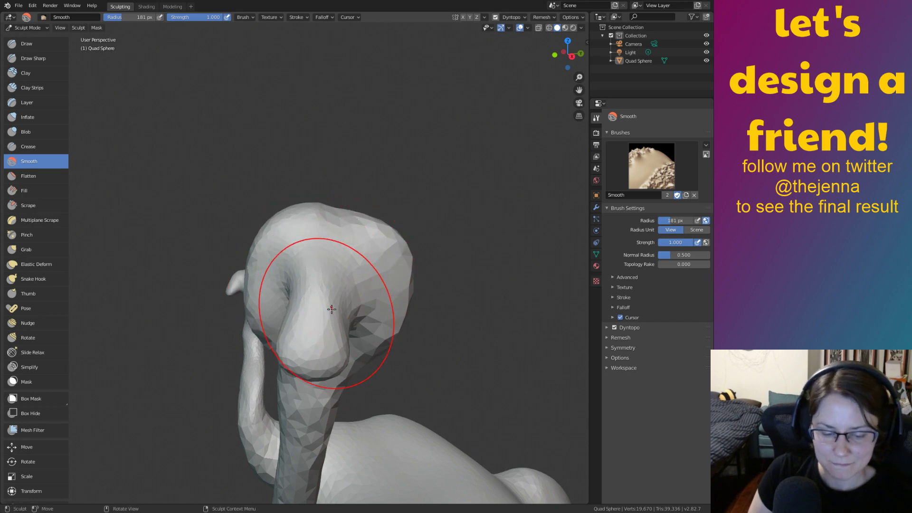
# Cut a crease along the big head's side with the Crease brush.
pyautogui.scroll(6, 304, 303)
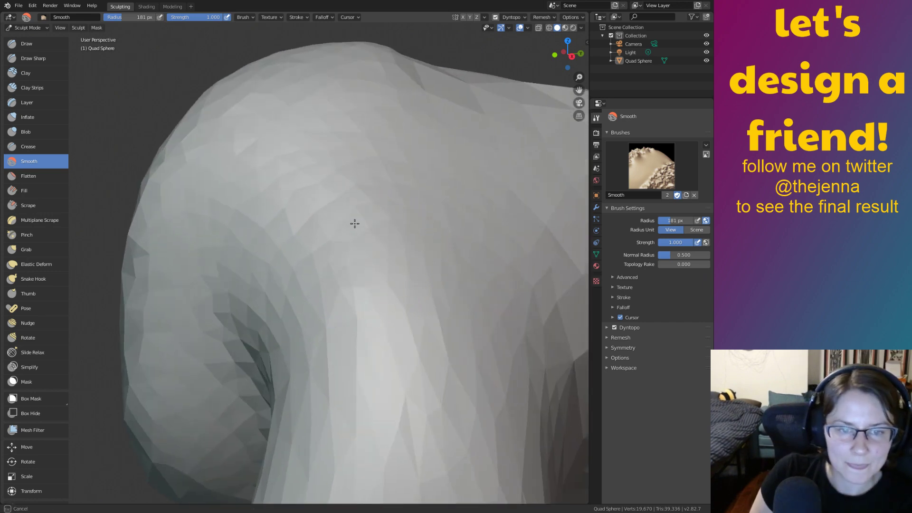
pyautogui.click(39, 146)
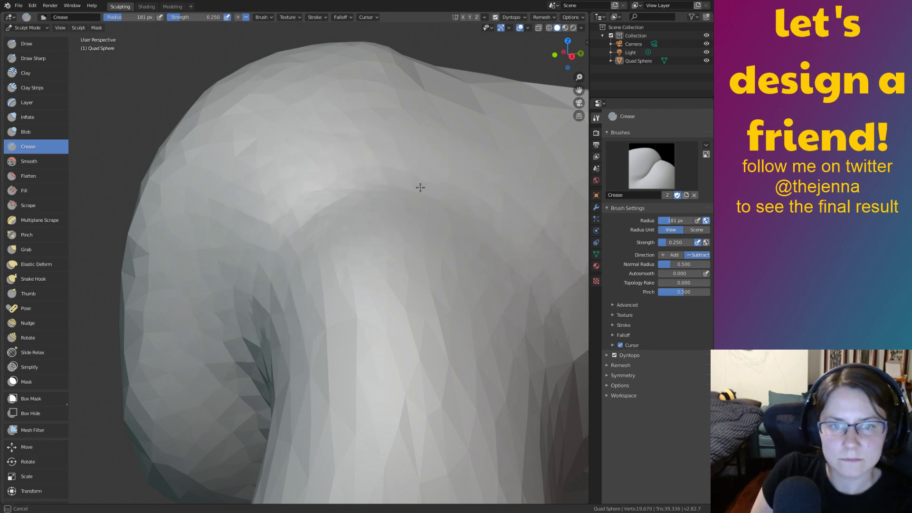
pyautogui.scroll(-5, 377, 321)
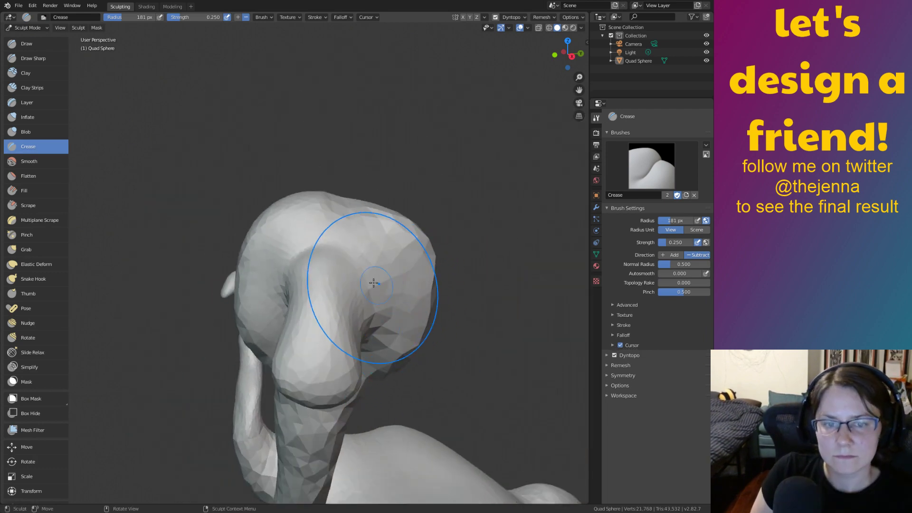
pyautogui.scroll(3, 390, 266)
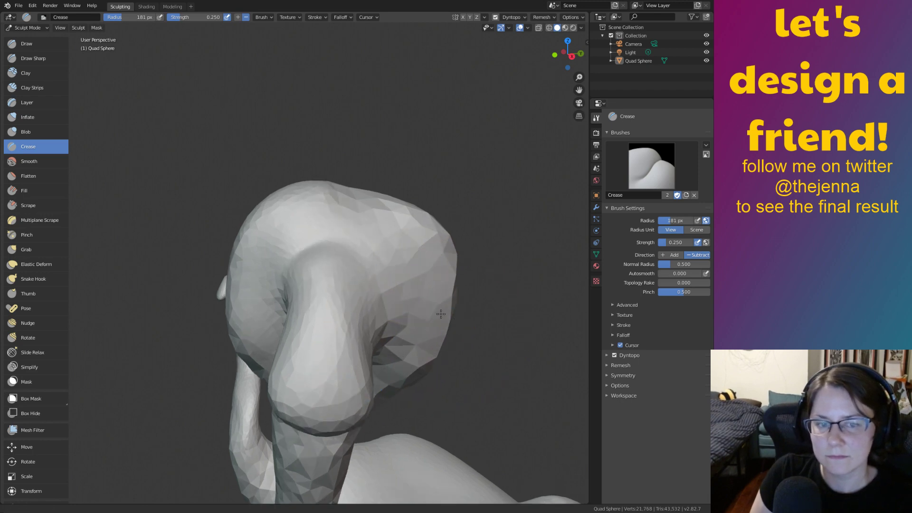
pyautogui.moveTo(390, 259); pyautogui.dragTo(405, 342)
# Inflate the top of the neck and save monster12.blend.
pyautogui.press('i')
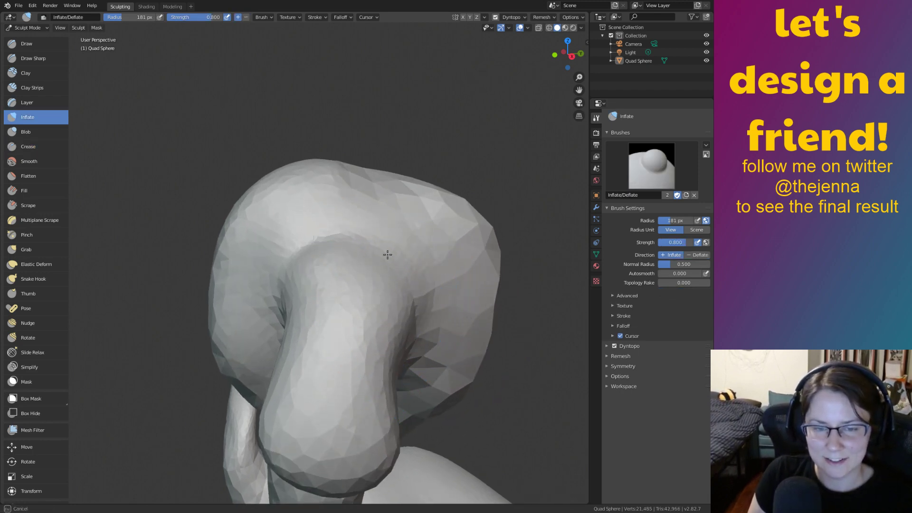
pyautogui.moveTo(377, 334)
pyautogui.mouseDown()
pyautogui.moveTo(352, 252)
pyautogui.moveTo(315, 313)
pyautogui.moveTo(379, 282)
pyautogui.moveTo(385, 385)
pyautogui.mouseUp()
pyautogui.scroll(-4, 416, 384)
pyautogui.moveTo(377, 321)
pyautogui.mouseDown(button='middle')
pyautogui.moveTo(347, 328)
pyautogui.moveTo(369, 333)
pyautogui.moveTo(376, 375)
pyautogui.moveTo(426, 360)
pyautogui.moveTo(356, 386)
pyautogui.moveTo(382, 303)
pyautogui.moveTo(401, 303)
pyautogui.moveTo(383, 336)
pyautogui.moveTo(399, 319)
pyautogui.moveTo(389, 310)
pyautogui.mouseUp(button='middle')
pyautogui.scroll(-3, 411, 339)
pyautogui.hotkey('ctrl', 's')
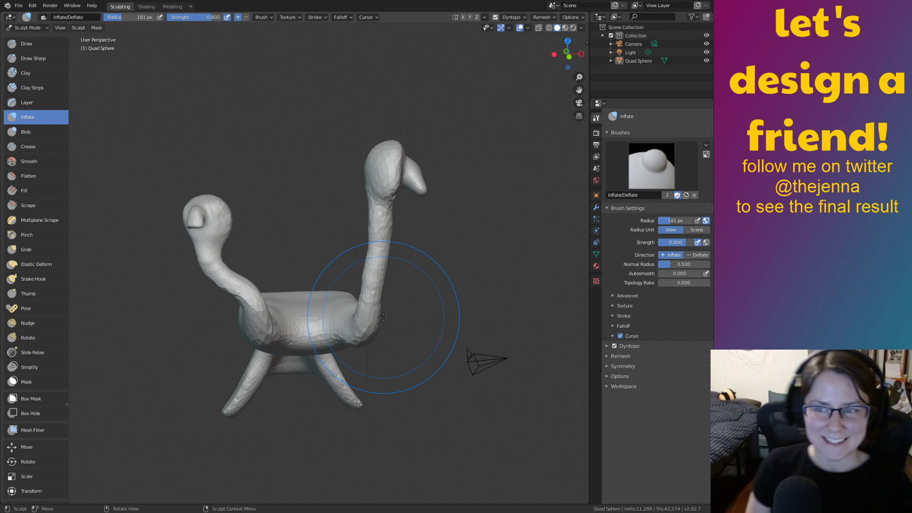
# Push the big head's neck to the right and pull its base down into the body.
pyautogui.moveTo(515, 303)
pyautogui.mouseDown(button='middle')
pyautogui.moveTo(424, 305)
pyautogui.moveTo(438, 323)
pyautogui.mouseUp(button='middle')
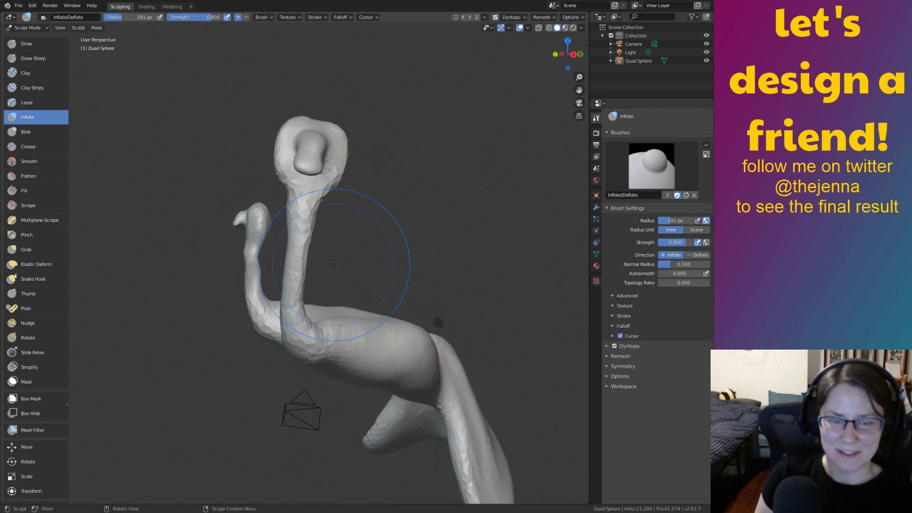
pyautogui.press('g')
pyautogui.moveTo(305, 325)
pyautogui.mouseDown(button='middle')
pyautogui.moveTo(260, 346)
pyautogui.moveTo(407, 358)
pyautogui.moveTo(428, 343)
pyautogui.moveTo(409, 298)
pyautogui.mouseUp(button='middle')
pyautogui.moveTo(262, 266)
pyautogui.mouseDown()
pyautogui.moveTo(297, 259)
pyautogui.moveTo(299, 290)
pyautogui.mouseUp()
pyautogui.moveTo(274, 212); pyautogui.dragTo(288, 220)
pyautogui.moveTo(289, 227); pyautogui.dragTo(347, 264, button='middle')
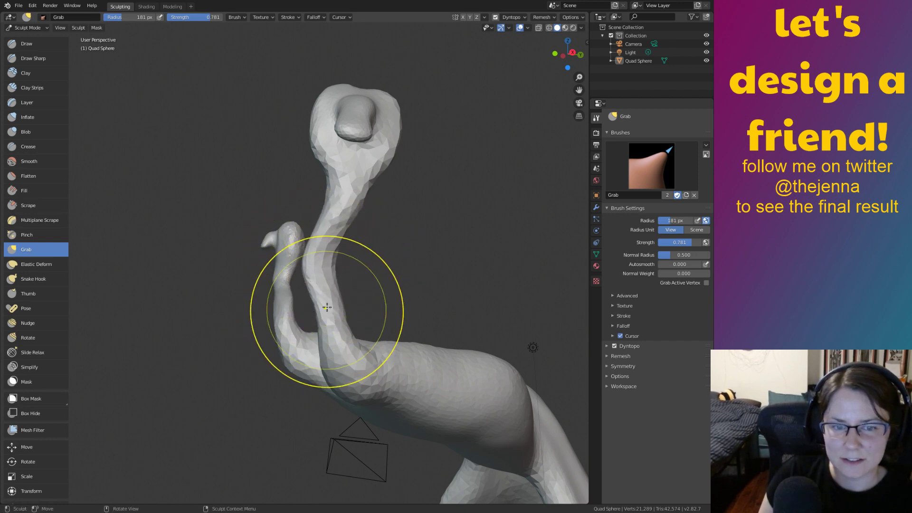
pyautogui.moveTo(343, 334); pyautogui.dragTo(358, 400)
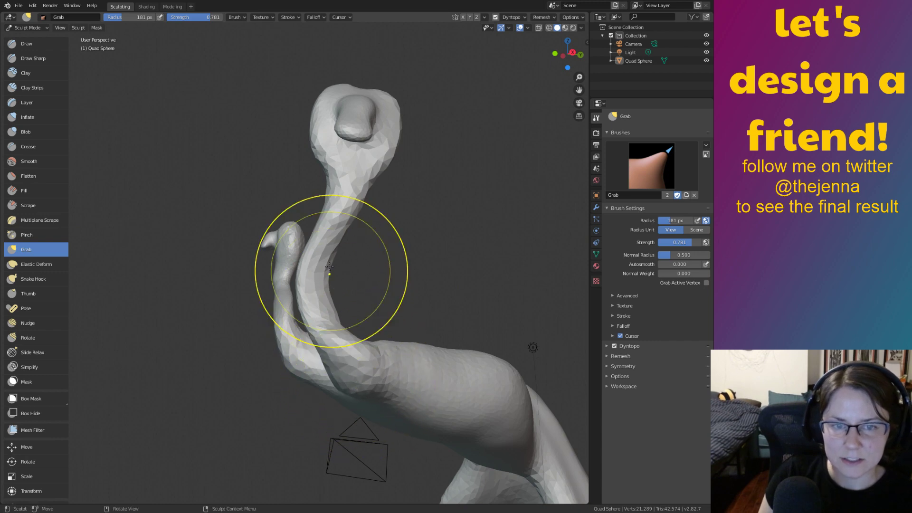
pyautogui.moveTo(310, 253); pyautogui.dragTo(331, 286, button='middle')
# Inflate and smooth along the neck where it joins the body, then save the file.
pyautogui.press('i')
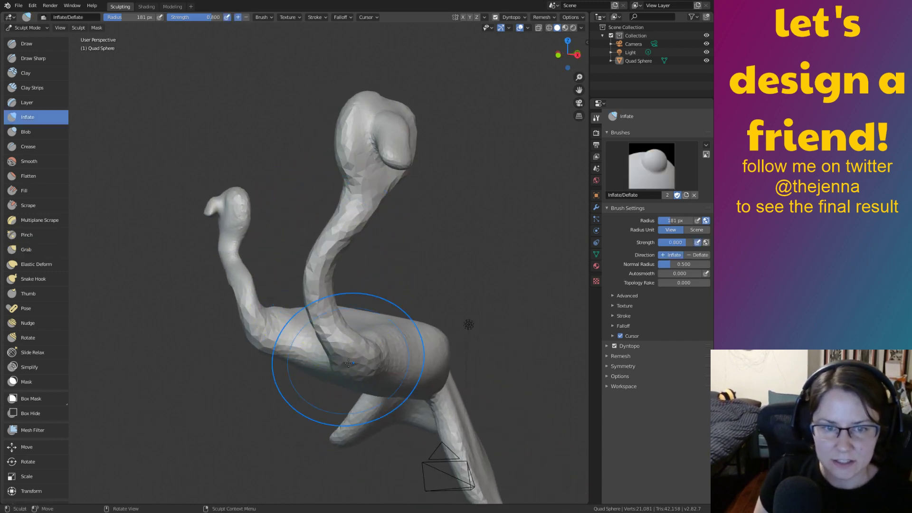
pyautogui.moveTo(361, 224)
pyautogui.mouseDown(button='middle')
pyautogui.moveTo(457, 291)
pyautogui.moveTo(361, 264)
pyautogui.mouseUp(button='middle')
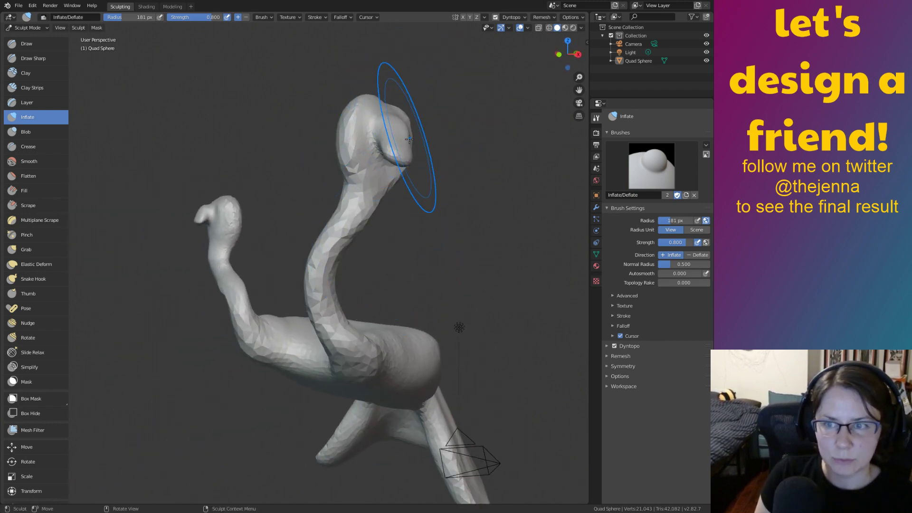
pyautogui.moveTo(225, 253); pyautogui.dragTo(295, 295, button='middle')
pyautogui.moveTo(295, 295); pyautogui.dragTo(324, 317)
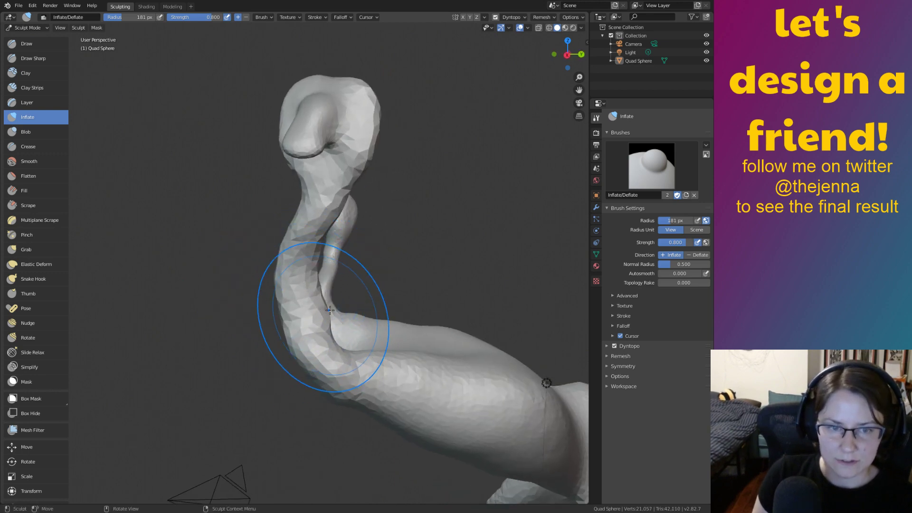
pyautogui.press('s')
pyautogui.moveTo(342, 362); pyautogui.dragTo(301, 282, button='middle')
pyautogui.moveTo(301, 282); pyautogui.dragTo(329, 345)
pyautogui.moveTo(306, 303)
pyautogui.mouseDown(button='middle')
pyautogui.moveTo(351, 268)
pyautogui.moveTo(333, 274)
pyautogui.moveTo(366, 309)
pyautogui.moveTo(374, 263)
pyautogui.moveTo(286, 258)
pyautogui.moveTo(275, 295)
pyautogui.mouseUp(button='middle')
pyautogui.hotkey('ctrl', 's')
pyautogui.moveTo(448, 318)
pyautogui.mouseDown(button='middle')
pyautogui.moveTo(347, 254)
pyautogui.moveTo(341, 299)
pyautogui.moveTo(292, 293)
pyautogui.moveTo(335, 305)
pyautogui.moveTo(438, 285)
pyautogui.moveTo(428, 315)
pyautogui.moveTo(422, 246)
pyautogui.moveTo(308, 287)
pyautogui.moveTo(338, 300)
pyautogui.mouseUp(button='middle')
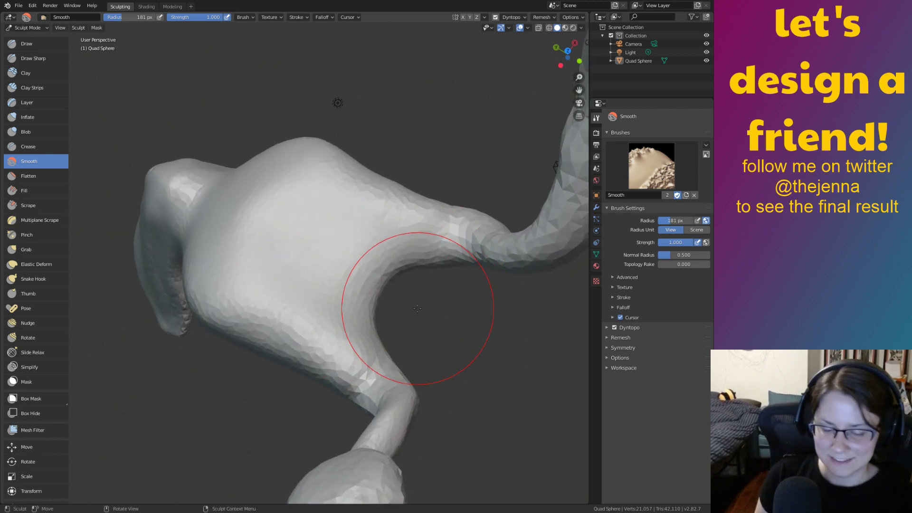
pyautogui.press('g')
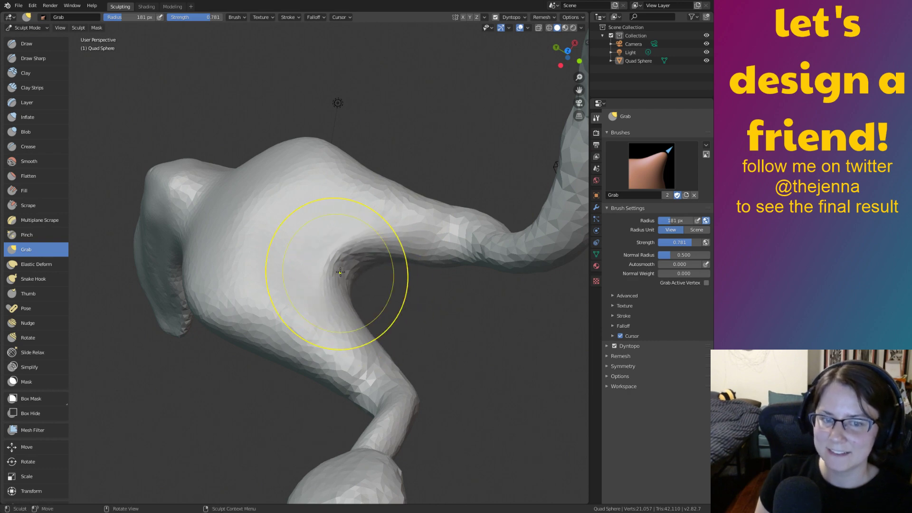
pyautogui.moveTo(371, 285)
pyautogui.mouseDown(button='middle')
pyautogui.moveTo(389, 246)
pyautogui.moveTo(362, 181)
pyautogui.mouseUp(button='middle')
pyautogui.moveTo(385, 211)
pyautogui.keyDown('ctrl'); pyautogui.mouseDown(button='middle')
pyautogui.moveTo(408, 265)
pyautogui.moveTo(375, 282)
pyautogui.mouseUp(button='middle'); pyautogui.keyUp('ctrl')
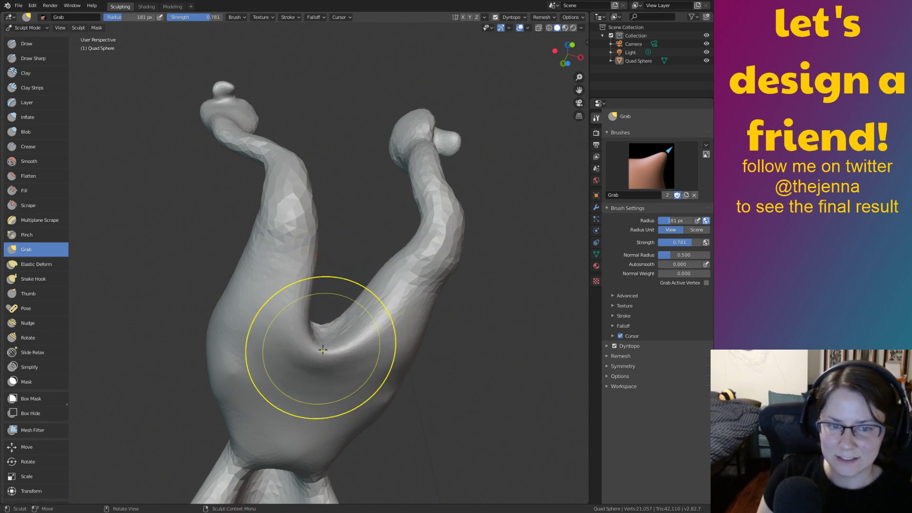
pyautogui.moveTo(322, 361)
pyautogui.mouseDown(button='middle')
pyautogui.moveTo(361, 328)
pyautogui.moveTo(308, 383)
pyautogui.mouseUp(button='middle')
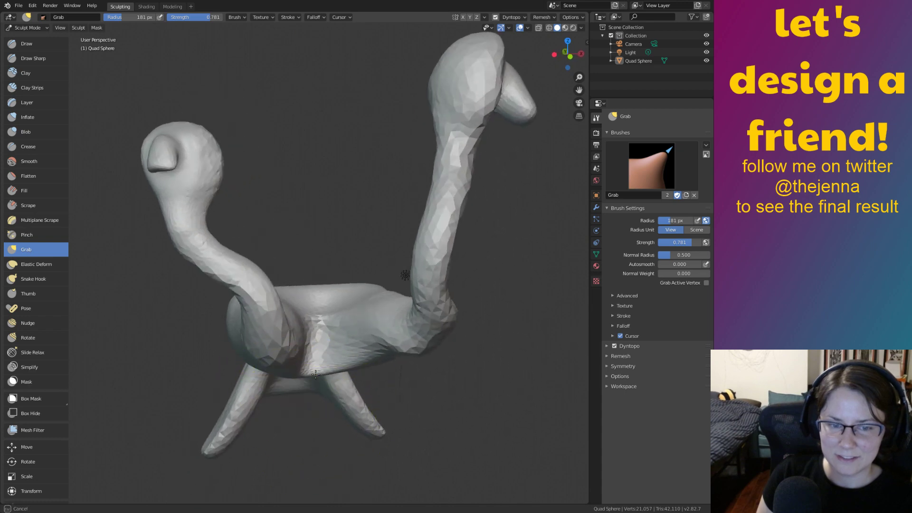
pyautogui.moveTo(317, 350)
pyautogui.mouseDown(button='middle')
pyautogui.moveTo(362, 334)
pyautogui.moveTo(368, 322)
pyautogui.moveTo(322, 302)
pyautogui.mouseUp(button='middle')
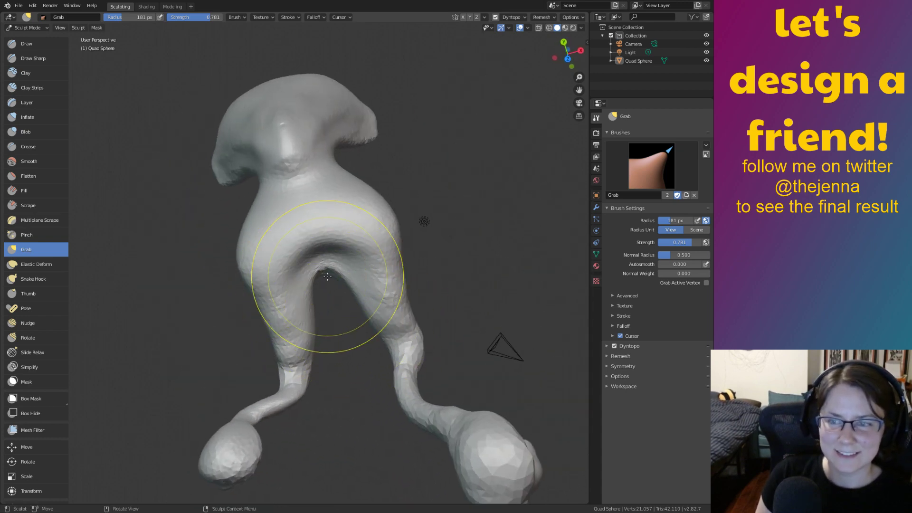
pyautogui.moveTo(327, 264)
pyautogui.mouseDown(button='middle')
pyautogui.moveTo(358, 252)
pyautogui.moveTo(337, 275)
pyautogui.mouseUp(button='middle')
pyautogui.hotkey('shift', 's')
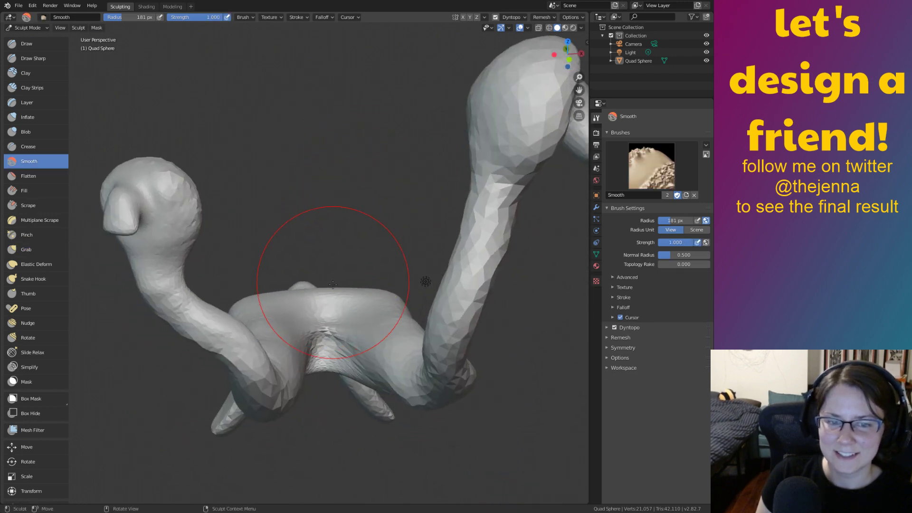
pyautogui.moveTo(334, 352)
pyautogui.mouseDown(button='middle')
pyautogui.moveTo(366, 336)
pyautogui.moveTo(392, 411)
pyautogui.mouseUp(button='middle')
pyautogui.moveTo(366, 346); pyautogui.dragTo(415, 322, button='middle')
pyautogui.scroll(3, 398, 270)
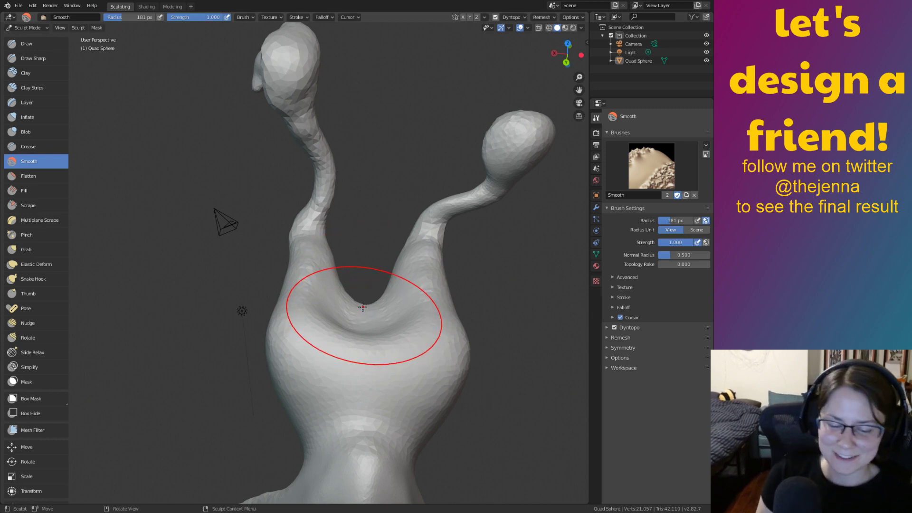
# Grab the dip between the two necks and pull it upward, then orbit to check the arch.
pyautogui.press('g')
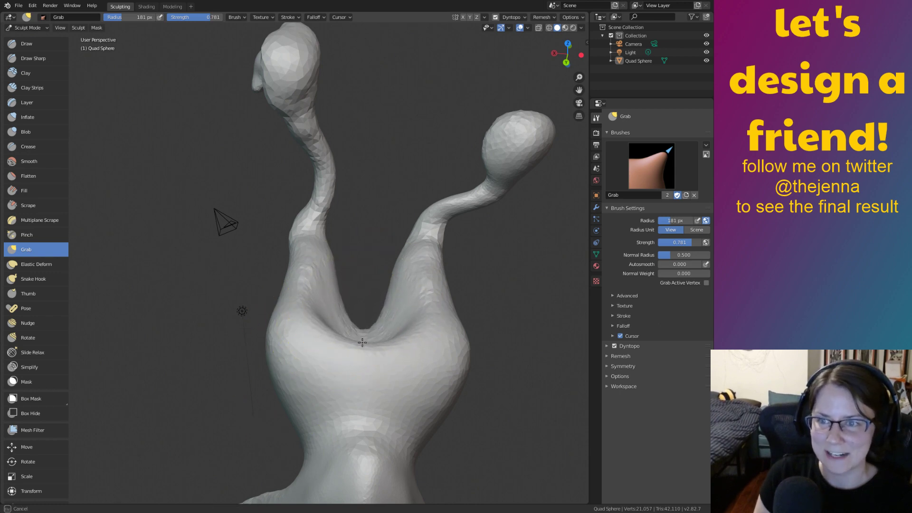
pyautogui.moveTo(361, 348)
pyautogui.mouseDown(button='middle')
pyautogui.moveTo(350, 332)
pyautogui.moveTo(332, 346)
pyautogui.moveTo(382, 399)
pyautogui.moveTo(393, 390)
pyautogui.moveTo(288, 426)
pyautogui.mouseUp(button='middle')
pyautogui.moveTo(257, 365); pyautogui.dragTo(251, 311)
pyautogui.moveTo(251, 311)
pyautogui.mouseDown(button='middle')
pyautogui.moveTo(326, 267)
pyautogui.moveTo(271, 215)
pyautogui.moveTo(222, 269)
pyautogui.moveTo(509, 328)
pyautogui.moveTo(336, 336)
pyautogui.moveTo(465, 280)
pyautogui.moveTo(491, 349)
pyautogui.mouseUp(button='middle')
pyautogui.moveTo(511, 351); pyautogui.dragTo(418, 387, button='middle')
pyautogui.moveTo(483, 375)
pyautogui.mouseDown(button='middle')
pyautogui.moveTo(492, 363)
pyautogui.moveTo(452, 283)
pyautogui.moveTo(320, 247)
pyautogui.moveTo(319, 171)
pyautogui.moveTo(433, 295)
pyautogui.moveTo(311, 362)
pyautogui.moveTo(495, 362)
pyautogui.moveTo(456, 317)
pyautogui.moveTo(504, 347)
pyautogui.moveTo(525, 337)
pyautogui.moveTo(490, 346)
pyautogui.moveTo(490, 384)
pyautogui.mouseUp(button='middle')
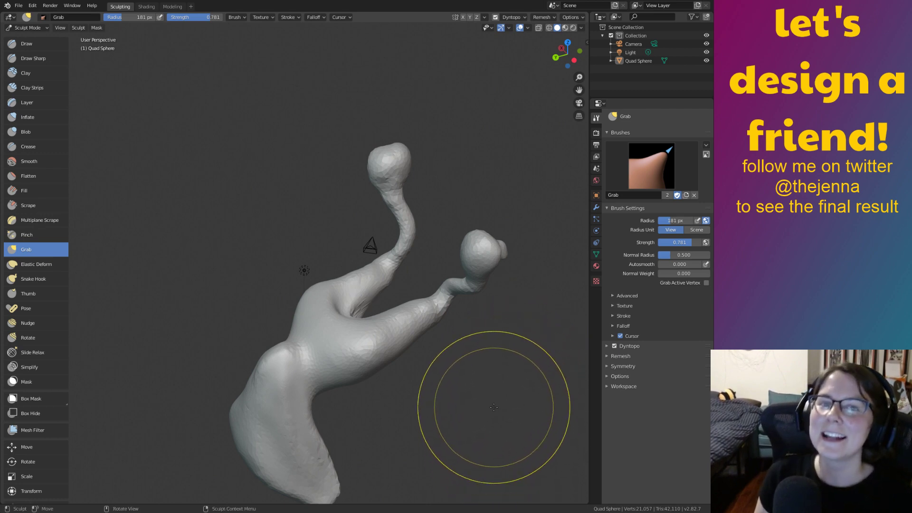
pyautogui.moveTo(497, 363); pyautogui.dragTo(433, 418, button='middle')
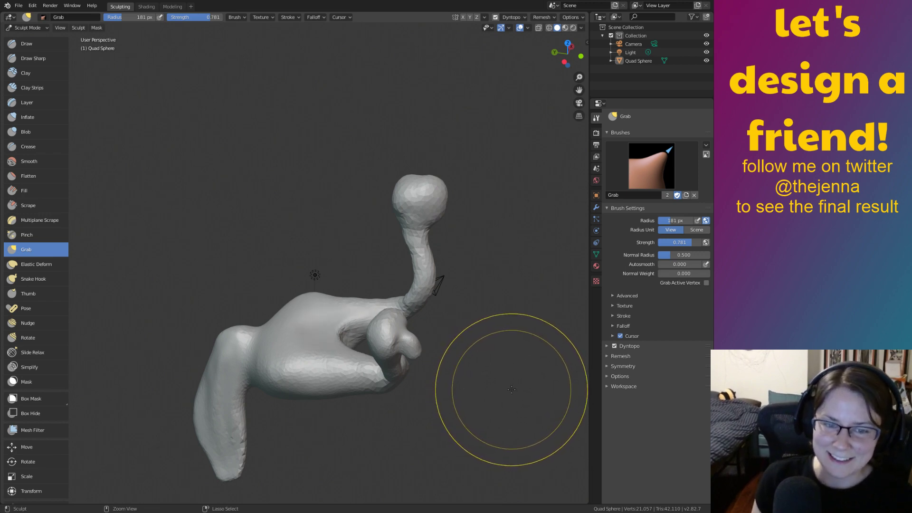
pyautogui.moveTo(509, 393); pyautogui.dragTo(454, 349, button='middle')
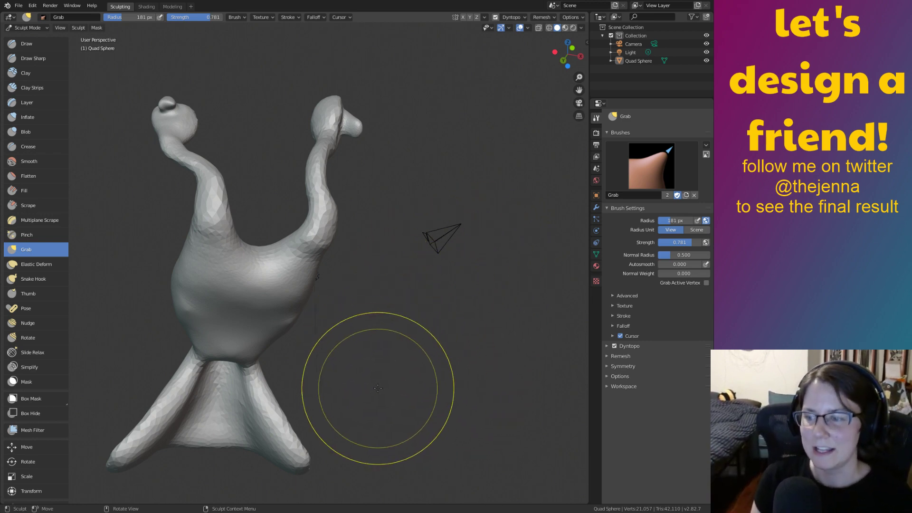
# Drag the body's end far sideways into a long tapering point and check it from above.
pyautogui.moveTo(366, 356)
pyautogui.mouseDown(button='middle')
pyautogui.moveTo(468, 376)
pyautogui.moveTo(421, 366)
pyautogui.moveTo(489, 254)
pyautogui.moveTo(501, 381)
pyautogui.moveTo(450, 321)
pyautogui.mouseUp(button='middle')
pyautogui.scroll(6, 360, 344)
pyautogui.scroll(-8, 401, 234)
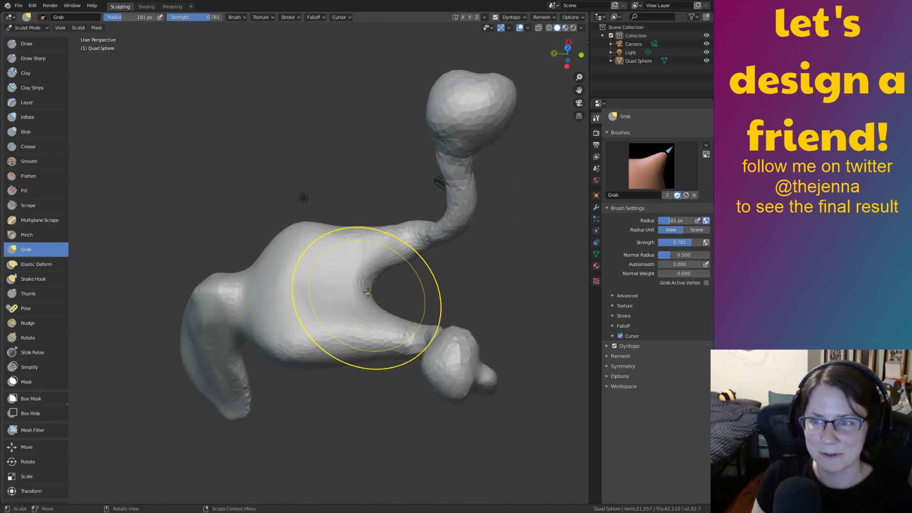
pyautogui.moveTo(531, 291); pyautogui.dragTo(623, 298)
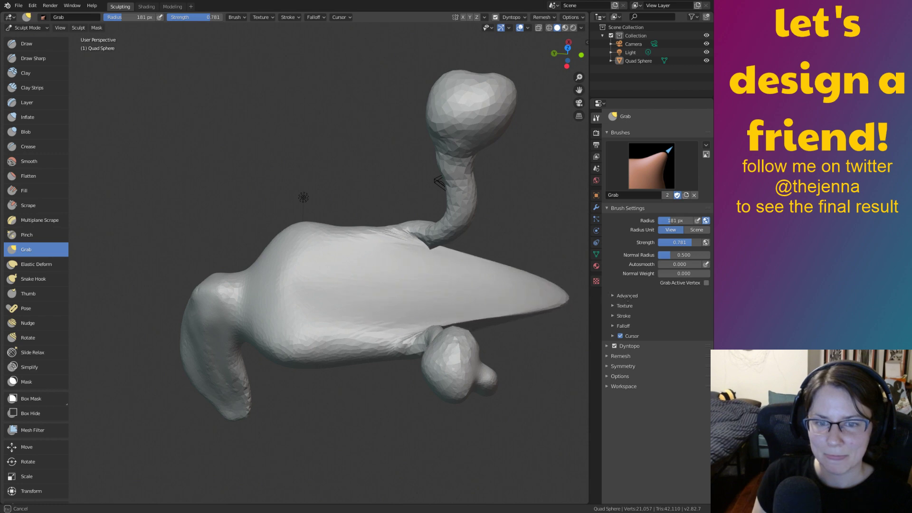
pyautogui.moveTo(451, 266); pyautogui.dragTo(434, 256, button='middle')
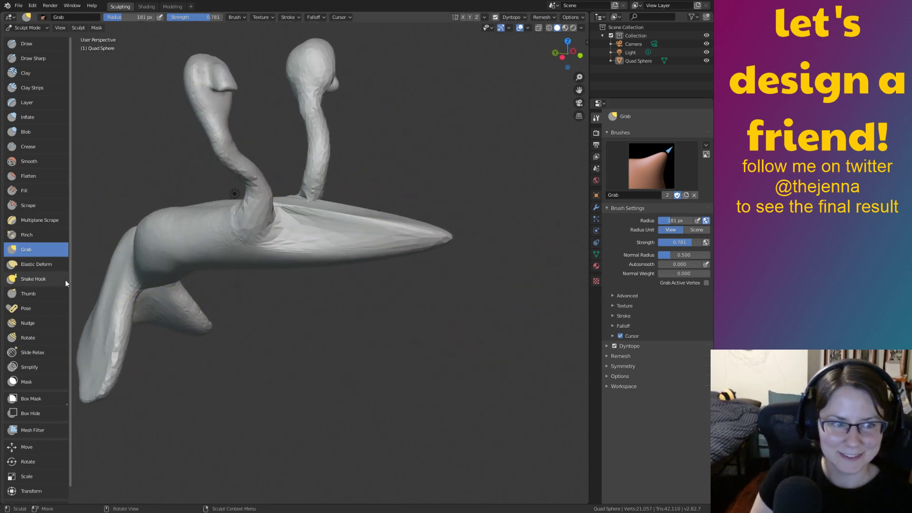
pyautogui.click(51, 277)
# Try pulling the pointed tip up into a stalk with Snake Hook, undoing the failed attempts.
pyautogui.moveTo(425, 230); pyautogui.dragTo(384, 87)
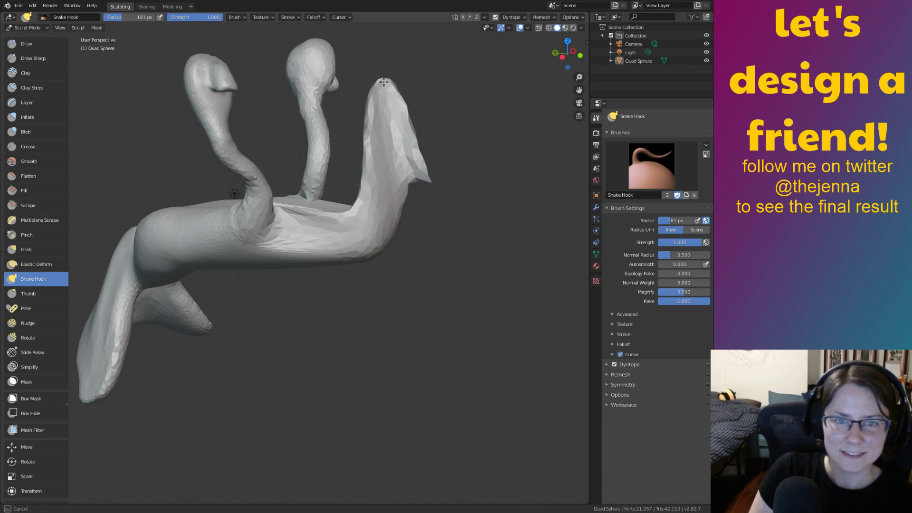
pyautogui.hotkey('ctrl', 'z')
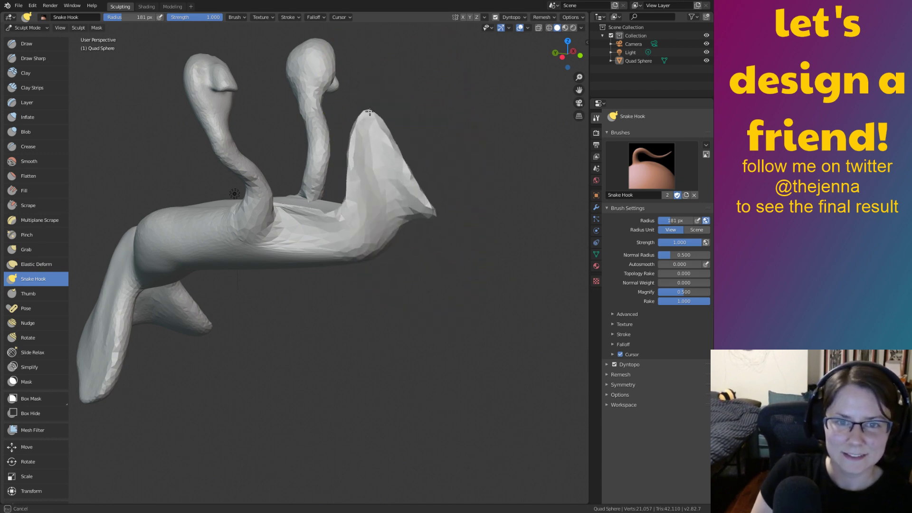
pyautogui.moveTo(400, 207)
pyautogui.mouseDown()
pyautogui.moveTo(389, 113)
pyautogui.moveTo(375, 122)
pyautogui.moveTo(397, 142)
pyautogui.mouseUp()
pyautogui.moveTo(397, 143)
pyautogui.mouseDown(button='middle')
pyautogui.moveTo(325, 181)
pyautogui.moveTo(228, 175)
pyautogui.moveTo(168, 198)
pyautogui.moveTo(169, 218)
pyautogui.mouseUp(button='middle')
pyautogui.moveTo(433, 291); pyautogui.dragTo(480, 255, button='middle')
pyautogui.hotkey('ctrl', 'z')
pyautogui.hotkey('ctrl', 'z')
pyautogui.hotkey('ctrl', 'z')
pyautogui.moveTo(430, 268)
pyautogui.mouseDown(button='middle')
pyautogui.moveTo(446, 289)
pyautogui.moveTo(358, 252)
pyautogui.moveTo(261, 318)
pyautogui.moveTo(183, 326)
pyautogui.moveTo(295, 274)
pyautogui.moveTo(264, 242)
pyautogui.mouseUp(button='middle')
# Pull a long curling tail out of the body and orbit to inspect it.
pyautogui.moveTo(281, 266)
pyautogui.mouseDown()
pyautogui.moveTo(336, 407)
pyautogui.moveTo(437, 342)
pyautogui.moveTo(434, 291)
pyautogui.mouseUp()
pyautogui.moveTo(480, 295)
pyautogui.mouseDown(button='middle')
pyautogui.moveTo(551, 324)
pyautogui.moveTo(514, 336)
pyautogui.moveTo(377, 300)
pyautogui.moveTo(383, 314)
pyautogui.mouseUp(button='middle')
pyautogui.moveTo(370, 280)
pyautogui.mouseDown(button='middle')
pyautogui.moveTo(273, 284)
pyautogui.moveTo(311, 275)
pyautogui.mouseUp(button='middle')
pyautogui.keyDown('shift'); pyautogui.moveTo(380, 249); pyautogui.dragTo(382, 339, button='middle'); pyautogui.keyUp('shift')
pyautogui.scroll(1, 475, 339)
pyautogui.moveTo(458, 346)
pyautogui.keyDown('shift'); pyautogui.mouseDown(button='middle')
pyautogui.moveTo(432, 279)
pyautogui.moveTo(383, 298)
pyautogui.moveTo(506, 296)
pyautogui.moveTo(498, 285)
pyautogui.moveTo(300, 401)
pyautogui.moveTo(382, 353)
pyautogui.moveTo(368, 330)
pyautogui.moveTo(421, 332)
pyautogui.moveTo(439, 304)
pyautogui.mouseUp(button='middle'); pyautogui.keyUp('shift')
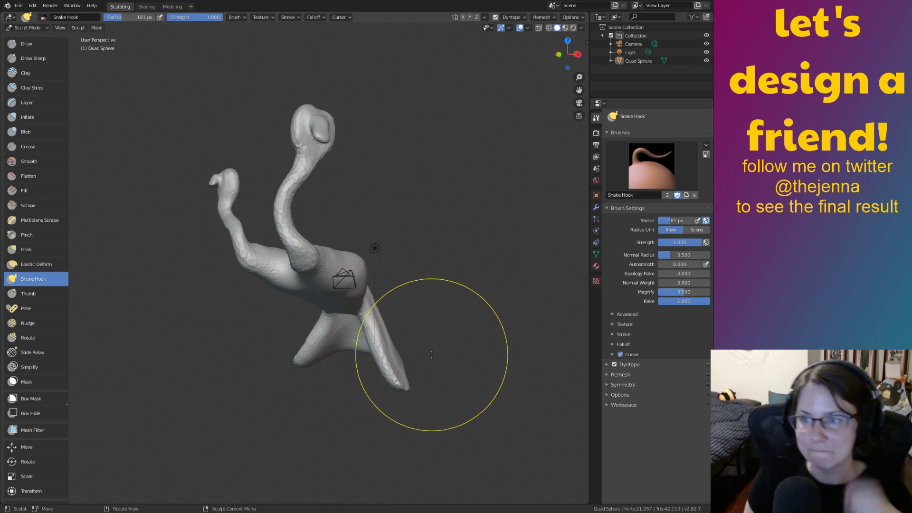
# Undo and cancel the stray Snake Hook pulls on the body, keeping it rounded.
pyautogui.moveTo(379, 313)
pyautogui.mouseDown(button='middle')
pyautogui.moveTo(373, 285)
pyautogui.moveTo(368, 301)
pyautogui.moveTo(315, 314)
pyautogui.moveTo(335, 284)
pyautogui.moveTo(373, 273)
pyautogui.mouseUp(button='middle')
pyautogui.scroll(3, 369, 301)
pyautogui.moveTo(327, 281); pyautogui.dragTo(325, 351)
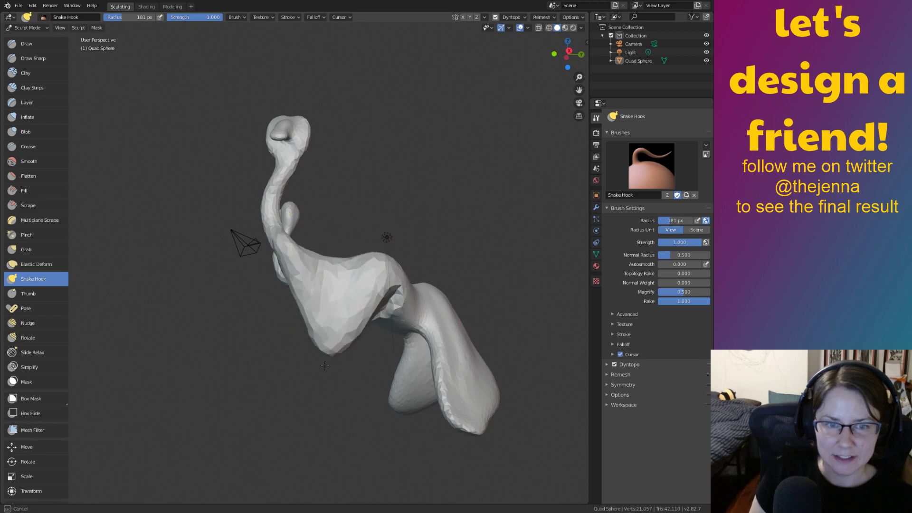
pyautogui.hotkey('ctrl', 'z')
pyautogui.scroll(4, 335, 338)
pyautogui.moveTo(349, 292); pyautogui.dragTo(348, 294)
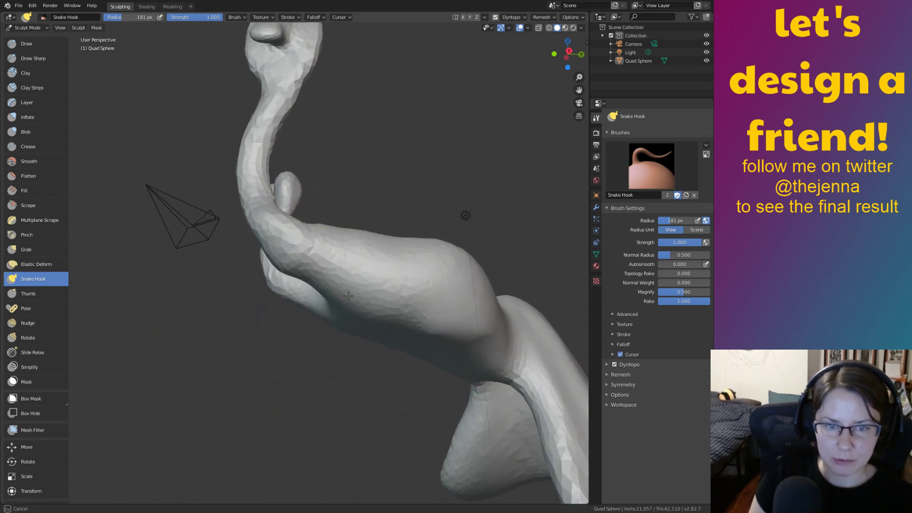
pyautogui.press('Escape')
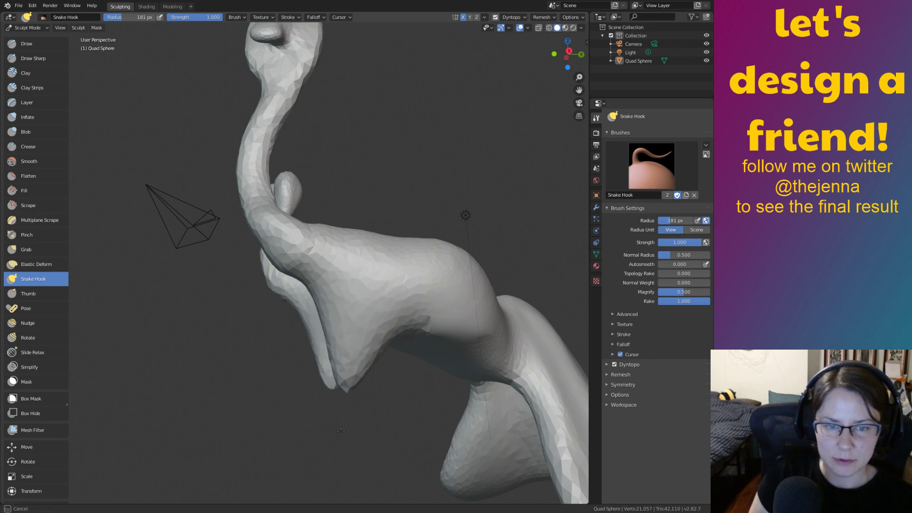
# Reframe the whole creature and drag the small head bump down and right.
pyautogui.moveTo(365, 445)
pyautogui.mouseDown(button='middle')
pyautogui.moveTo(350, 275)
pyautogui.moveTo(391, 218)
pyautogui.moveTo(460, 350)
pyautogui.mouseUp(button='middle')
pyautogui.moveTo(463, 314)
pyautogui.keyDown('shift'); pyautogui.mouseDown(button='middle')
pyautogui.moveTo(555, 268)
pyautogui.moveTo(497, 313)
pyautogui.moveTo(358, 304)
pyautogui.moveTo(275, 325)
pyautogui.moveTo(299, 387)
pyautogui.moveTo(326, 326)
pyautogui.moveTo(439, 326)
pyautogui.moveTo(403, 295)
pyautogui.moveTo(302, 295)
pyautogui.moveTo(305, 285)
pyautogui.mouseUp(button='middle'); pyautogui.keyUp('shift')
pyautogui.moveTo(428, 326)
pyautogui.mouseDown(button='middle')
pyautogui.moveTo(357, 303)
pyautogui.moveTo(464, 311)
pyautogui.moveTo(444, 307)
pyautogui.moveTo(431, 347)
pyautogui.moveTo(389, 317)
pyautogui.mouseUp(button='middle')
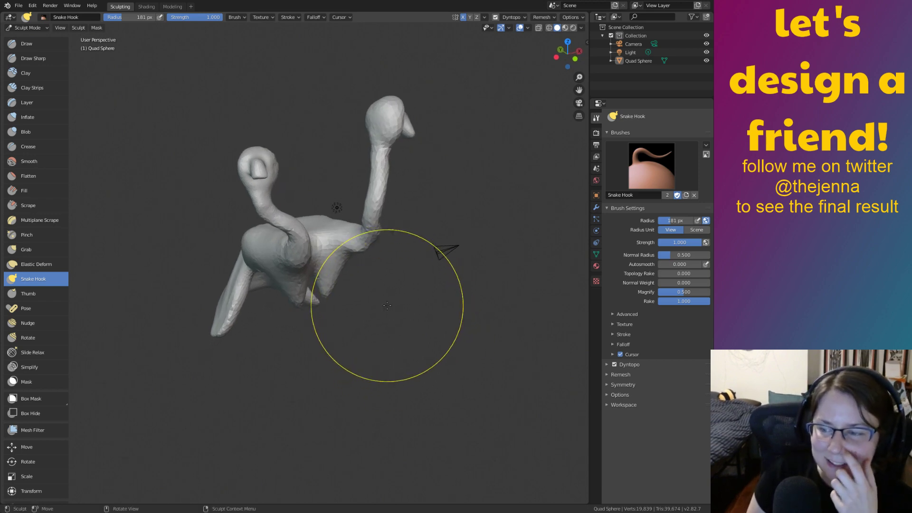
pyautogui.moveTo(259, 166); pyautogui.dragTo(267, 175)
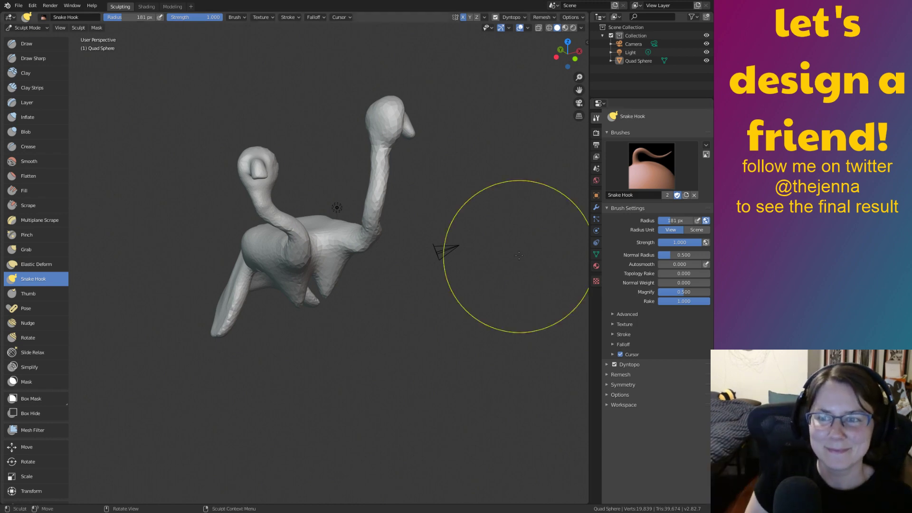
pyautogui.moveTo(366, 264)
pyautogui.mouseDown(button='middle')
pyautogui.moveTo(301, 295)
pyautogui.moveTo(223, 256)
pyautogui.mouseUp(button='middle')
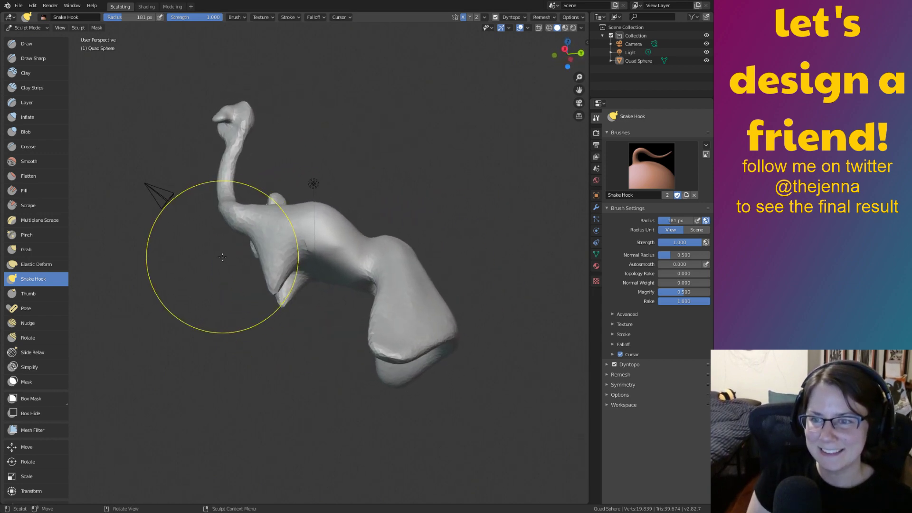
pyautogui.moveTo(270, 286); pyautogui.dragTo(352, 309, button='middle')
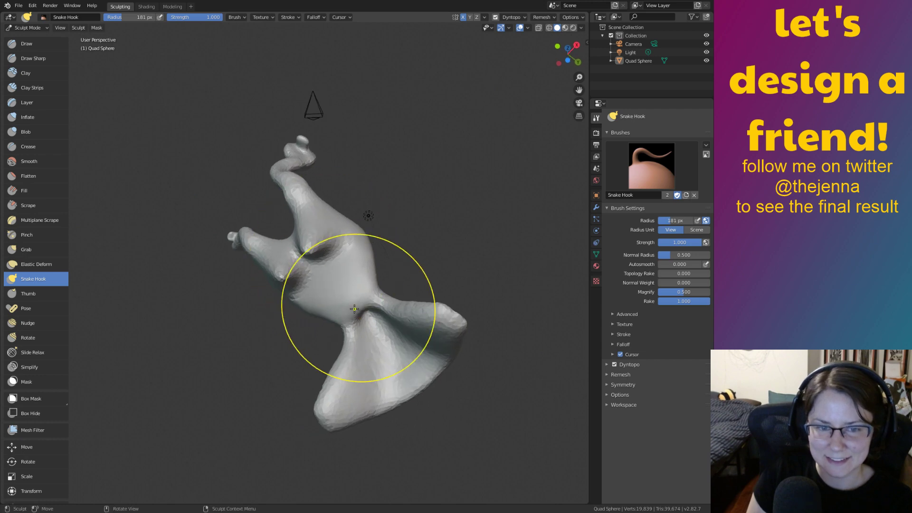
# Undo the accidental pull on the creature's lower body.
pyautogui.moveTo(352, 314); pyautogui.dragTo(295, 357)
pyautogui.hotkey('ctrl', 'z')
pyautogui.moveTo(353, 348); pyautogui.dragTo(347, 290, button='middle')
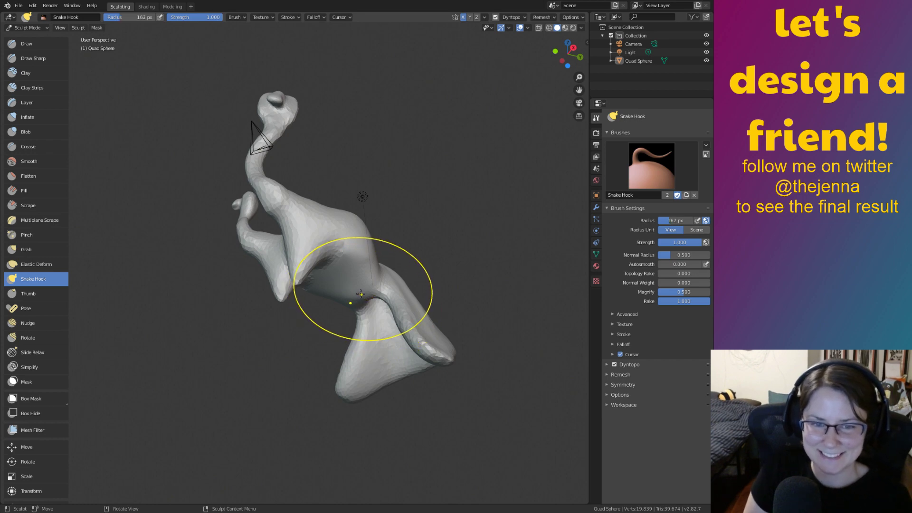
pyautogui.moveTo(310, 369)
pyautogui.mouseDown(button='middle')
pyautogui.moveTo(372, 411)
pyautogui.moveTo(375, 403)
pyautogui.mouseUp(button='middle')
# Center a close view on the underside and make Smooth the active brush.
pyautogui.moveTo(414, 306)
pyautogui.mouseDown(button='middle')
pyautogui.moveTo(443, 317)
pyautogui.moveTo(480, 312)
pyautogui.moveTo(289, 317)
pyautogui.moveTo(435, 289)
pyautogui.moveTo(370, 268)
pyautogui.mouseUp(button='middle')
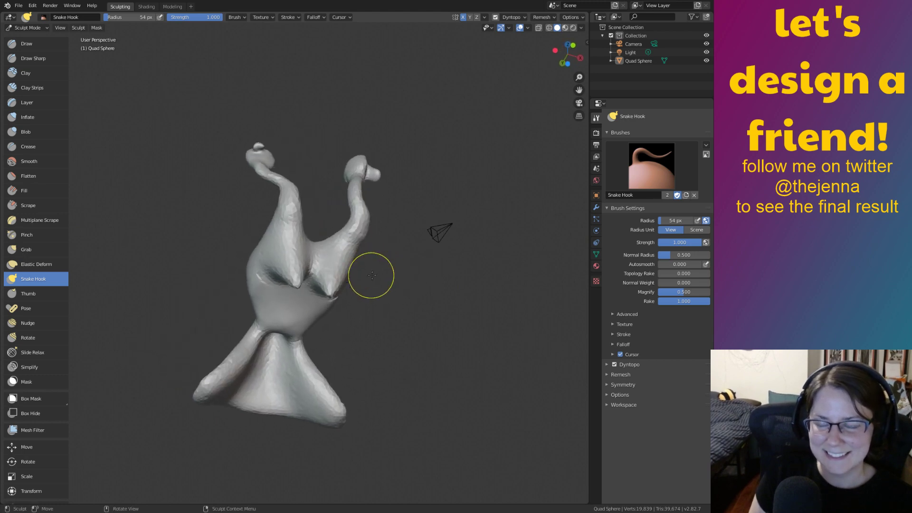
pyautogui.moveTo(422, 355); pyautogui.dragTo(371, 394, button='middle')
pyautogui.moveTo(371, 393)
pyautogui.keyDown('ctrl'); pyautogui.mouseDown(button='middle')
pyautogui.moveTo(352, 311)
pyautogui.moveTo(379, 295)
pyautogui.moveTo(378, 312)
pyautogui.mouseUp(button='middle'); pyautogui.keyUp('ctrl')
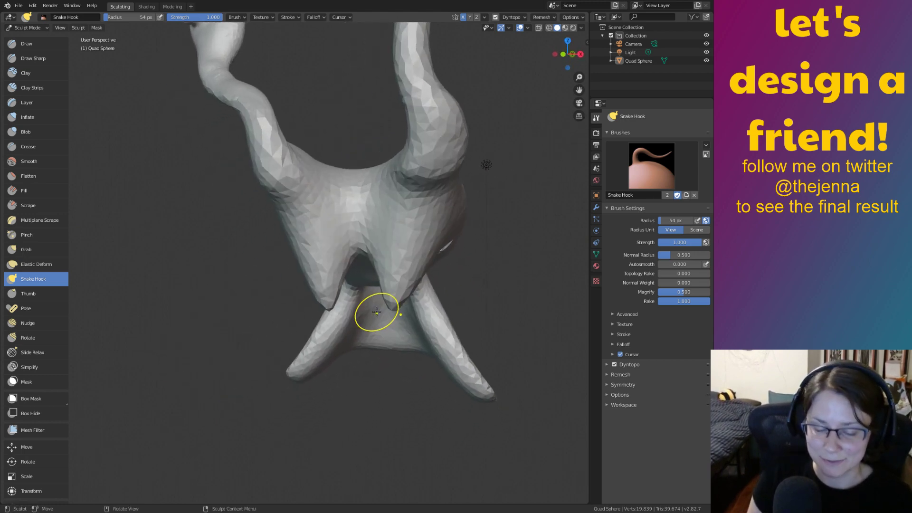
pyautogui.hotkey('shift', 's')
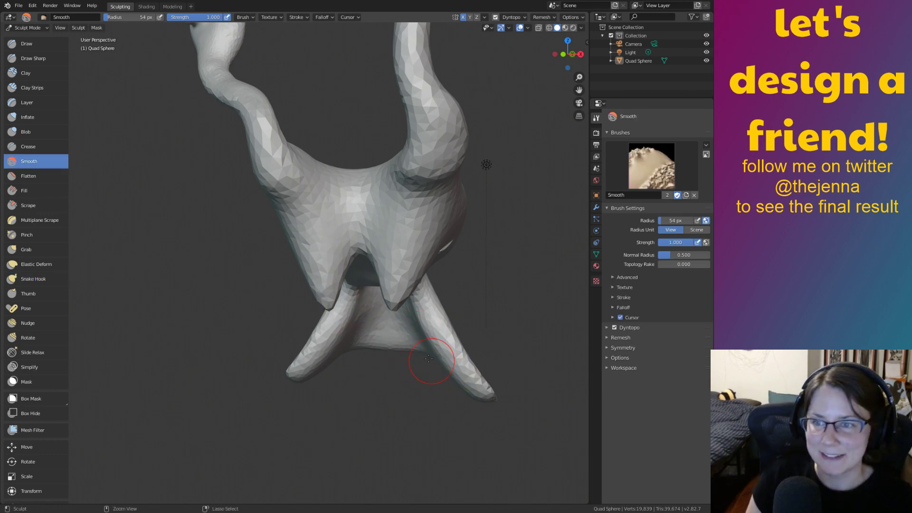
# Zoom in on the underside legs, smooth the tooth-like shape and inflate its pointed tip.
pyautogui.keyDown('ctrl'); pyautogui.moveTo(436, 365); pyautogui.dragTo(346, 259, button='middle'); pyautogui.keyUp('ctrl')
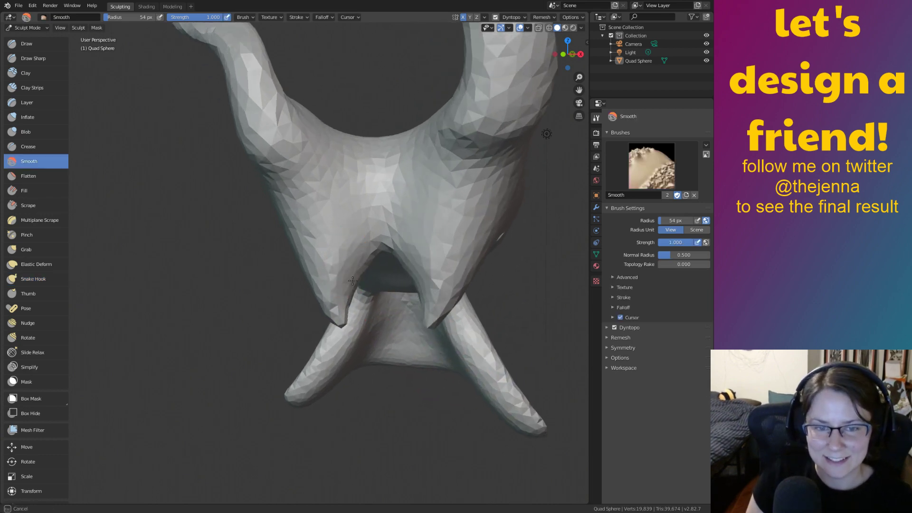
pyautogui.moveTo(361, 274)
pyautogui.mouseDown(button='middle')
pyautogui.moveTo(287, 267)
pyautogui.moveTo(269, 248)
pyautogui.moveTo(233, 251)
pyautogui.mouseUp(button='middle')
pyautogui.moveTo(232, 256); pyautogui.dragTo(251, 245)
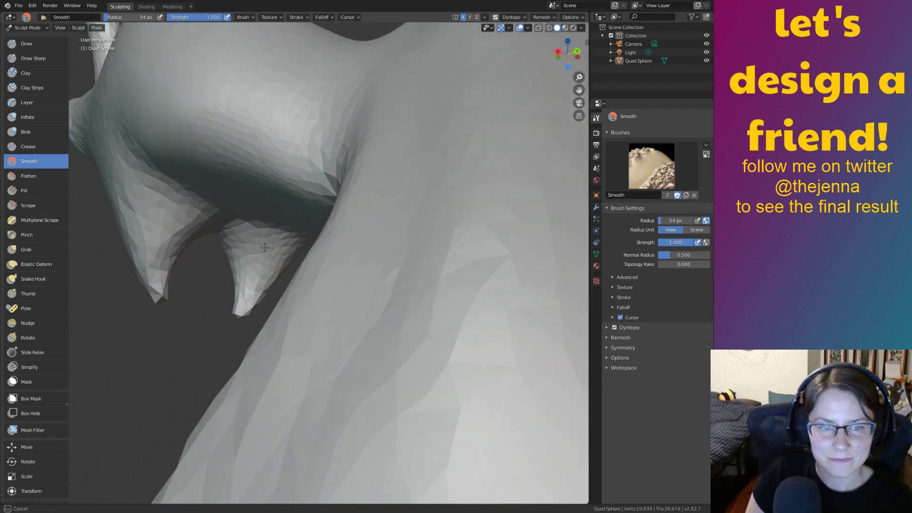
pyautogui.moveTo(247, 303); pyautogui.dragTo(300, 293, button='middle')
pyautogui.moveTo(274, 288); pyautogui.dragTo(263, 277)
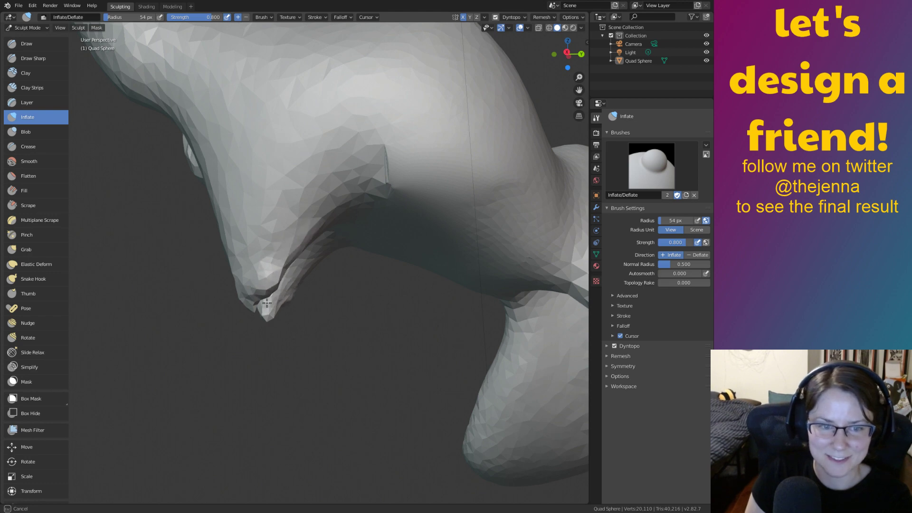
pyautogui.moveTo(265, 298); pyautogui.dragTo(266, 298)
# Smooth the leg tip, then pull it into shape with the Grab brush.
pyautogui.moveTo(266, 298); pyautogui.dragTo(295, 300, button='middle')
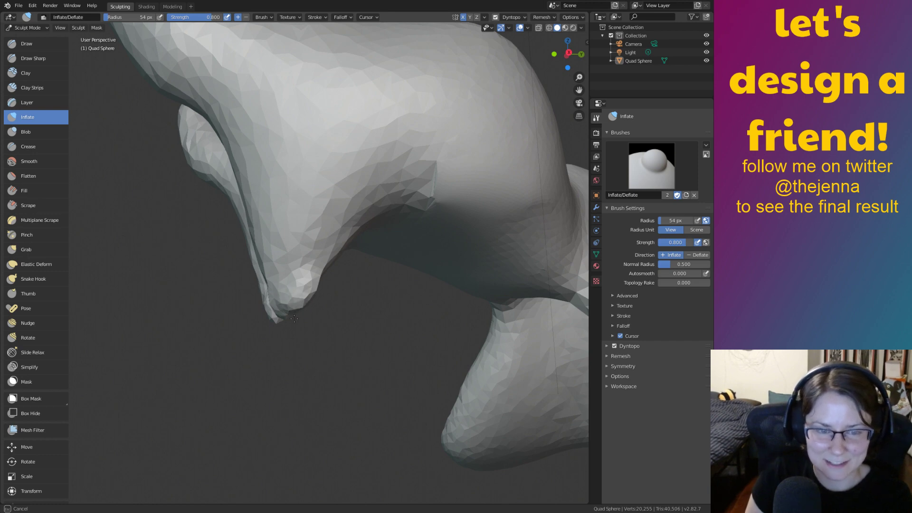
pyautogui.moveTo(293, 306); pyautogui.dragTo(301, 296, button='middle')
pyautogui.keyDown('shift'); pyautogui.moveTo(301, 296); pyautogui.dragTo(299, 307); pyautogui.keyUp('shift')
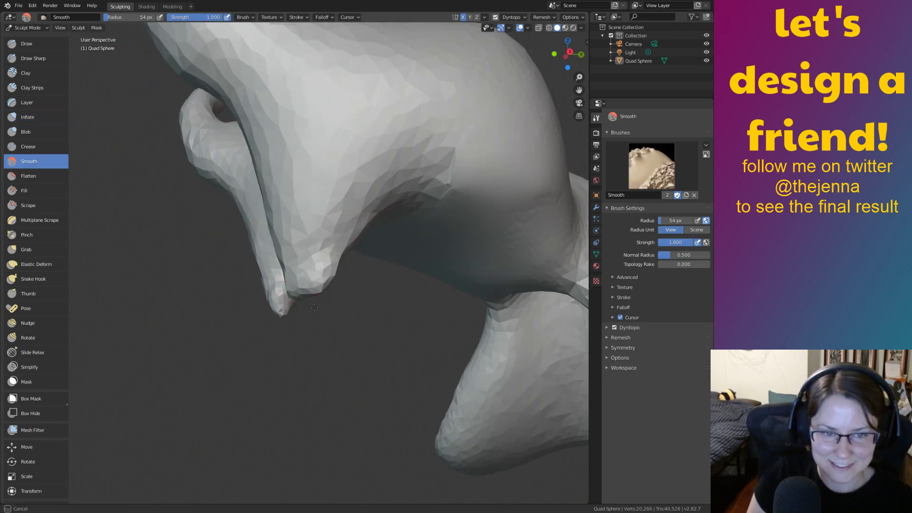
pyautogui.moveTo(319, 290); pyautogui.dragTo(311, 302, button='middle')
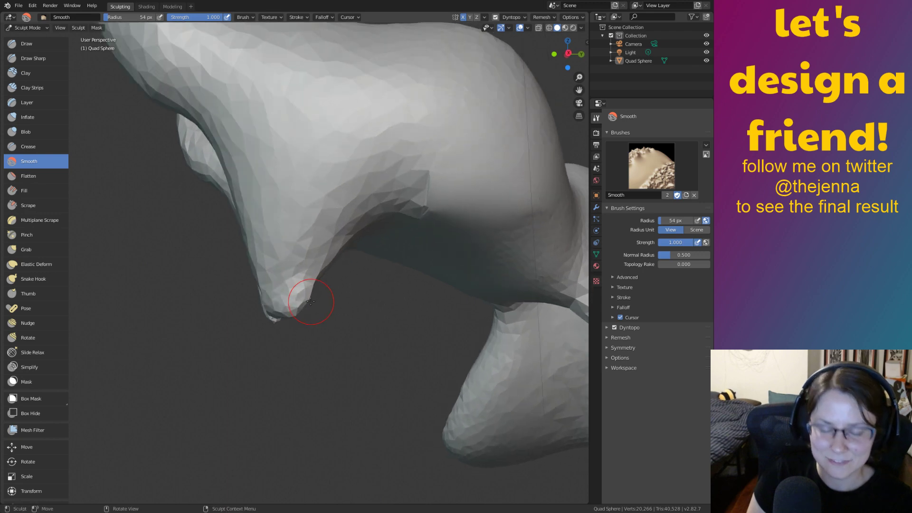
pyautogui.press('g')
pyautogui.moveTo(305, 308); pyautogui.dragTo(285, 323)
pyautogui.moveTo(274, 317); pyautogui.dragTo(377, 319, button='middle')
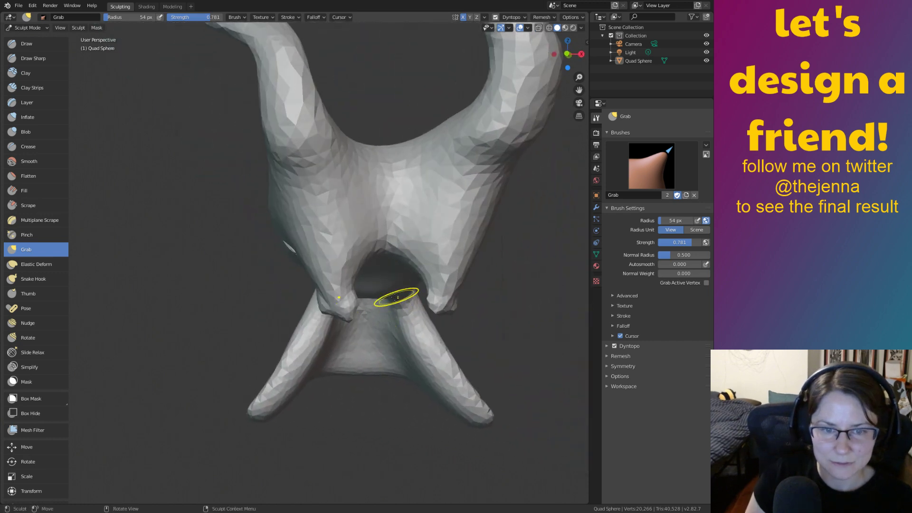
# Smooth the opening between the legs and grab both inner legs downward.
pyautogui.hotkey('shift', 's')
pyautogui.moveTo(367, 306)
pyautogui.mouseDown()
pyautogui.moveTo(362, 281)
pyautogui.moveTo(344, 322)
pyautogui.mouseUp()
pyautogui.moveTo(343, 322); pyautogui.dragTo(328, 328, button='middle')
pyautogui.press('g')
pyautogui.moveTo(326, 316); pyautogui.dragTo(335, 356)
pyautogui.moveTo(336, 356); pyautogui.dragTo(353, 304, button='middle')
# Undo the unwanted cone pulls and lengthen both leg tips instead.
pyautogui.hotkey('ctrl', 'z')
pyautogui.hotkey('ctrl', 'z')
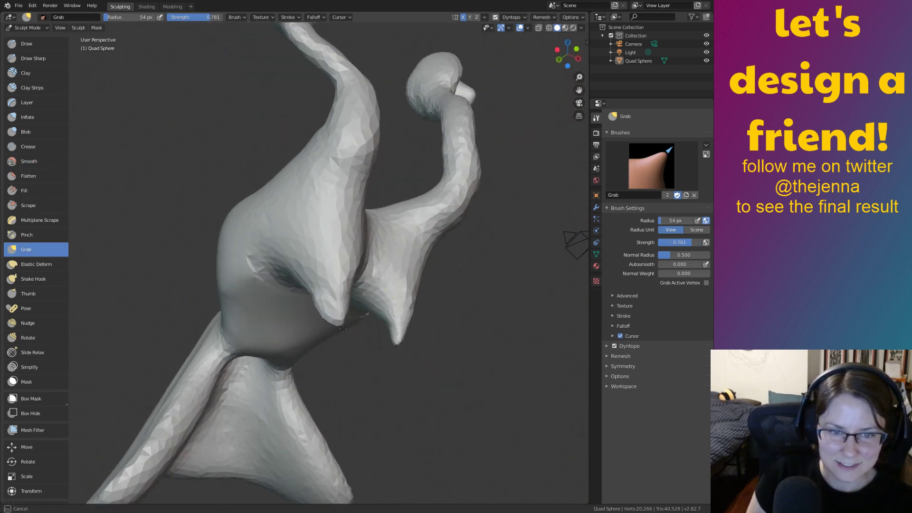
pyautogui.moveTo(343, 326); pyautogui.dragTo(347, 354)
pyautogui.hotkey('ctrl', 'z')
pyautogui.moveTo(335, 318); pyautogui.dragTo(340, 344)
pyautogui.moveTo(341, 351)
pyautogui.mouseDown(button='middle')
pyautogui.moveTo(286, 334)
pyautogui.moveTo(448, 366)
pyautogui.mouseUp(button='middle')
pyautogui.scroll(4, 448, 366)
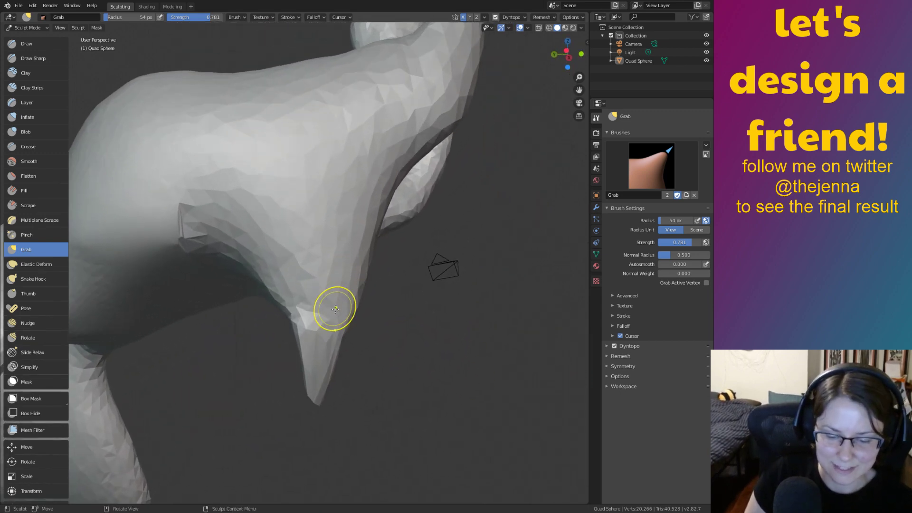
# Inflate the leg down to its tip, then smooth and round off the tip.
pyautogui.press('i')
pyautogui.moveTo(310, 295); pyautogui.dragTo(309, 392)
pyautogui.hotkey('shift', 's')
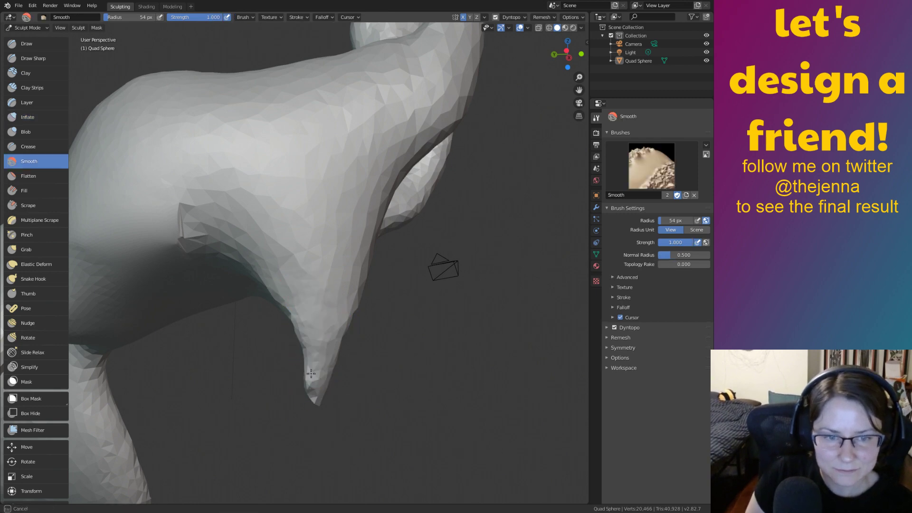
pyautogui.moveTo(332, 375)
pyautogui.mouseDown()
pyautogui.moveTo(313, 370)
pyautogui.moveTo(334, 401)
pyautogui.moveTo(309, 400)
pyautogui.moveTo(305, 421)
pyautogui.moveTo(325, 407)
pyautogui.mouseUp()
pyautogui.press('i')
# Reshape the leg's right side with Grab, Inflate and Smooth, thinning the leg and tip.
pyautogui.press('g')
pyautogui.moveTo(329, 366); pyautogui.dragTo(327, 372)
pyautogui.press('i')
pyautogui.moveTo(321, 414); pyautogui.dragTo(322, 415)
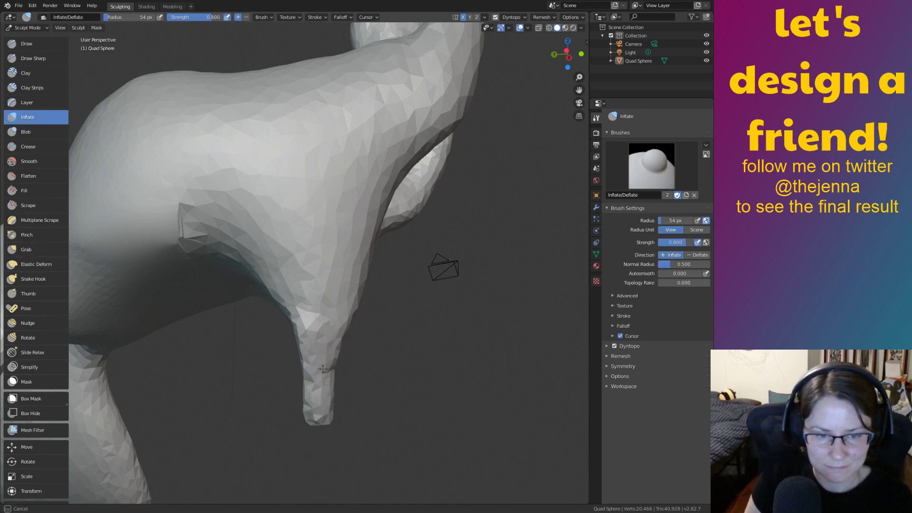
pyautogui.moveTo(322, 370); pyautogui.dragTo(321, 368)
pyautogui.press('s')
pyautogui.moveTo(315, 332); pyautogui.dragTo(335, 361)
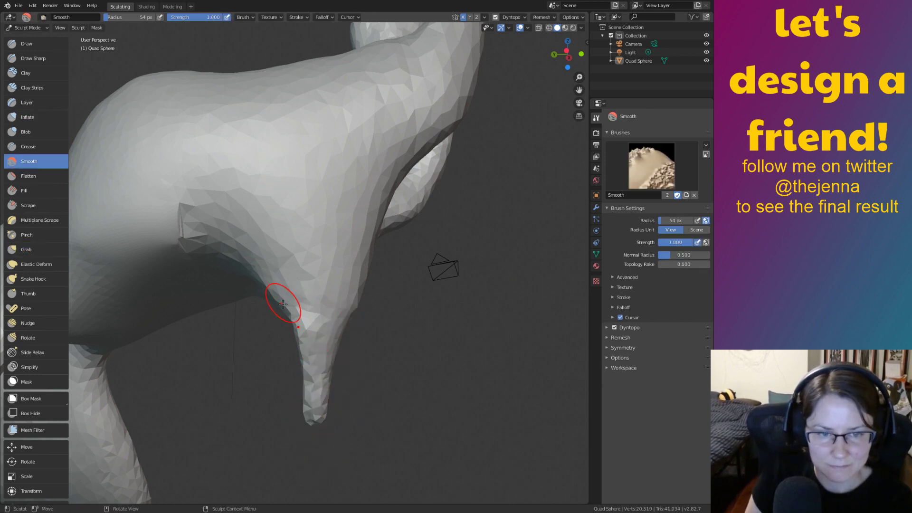
pyautogui.moveTo(282, 301); pyautogui.dragTo(319, 430)
pyautogui.moveTo(157, 380); pyautogui.dragTo(265, 366, button='middle')
pyautogui.moveTo(373, 329); pyautogui.dragTo(285, 319, button='middle')
pyautogui.press('g')
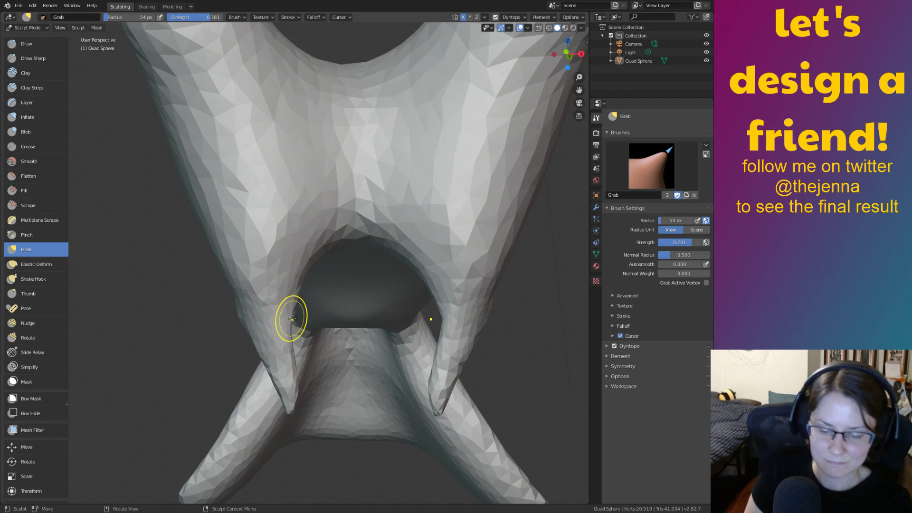
# Set the Grab radius to 345 px and pull the legs outward to widen the arch.
pyautogui.press('f')
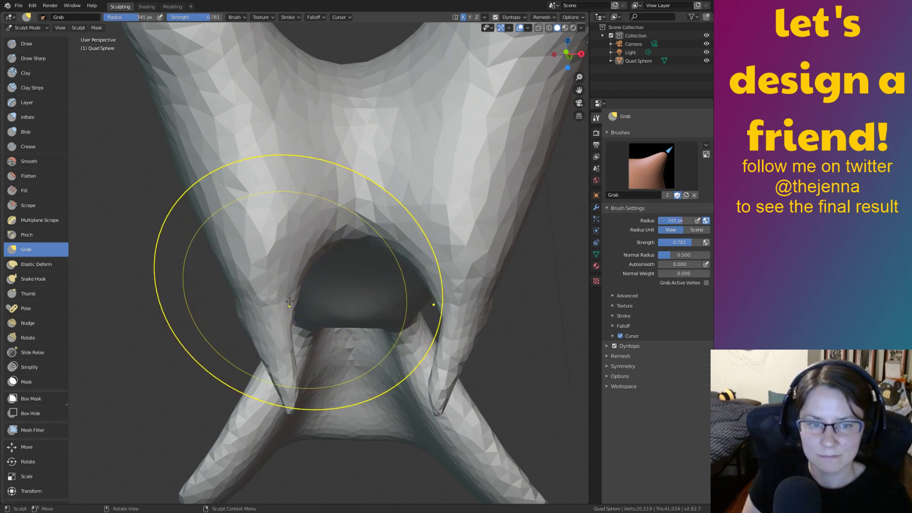
pyautogui.moveTo(286, 301)
pyautogui.mouseDown()
pyautogui.moveTo(277, 294)
pyautogui.moveTo(286, 282)
pyautogui.mouseUp()
pyautogui.moveTo(277, 328); pyautogui.dragTo(272, 329)
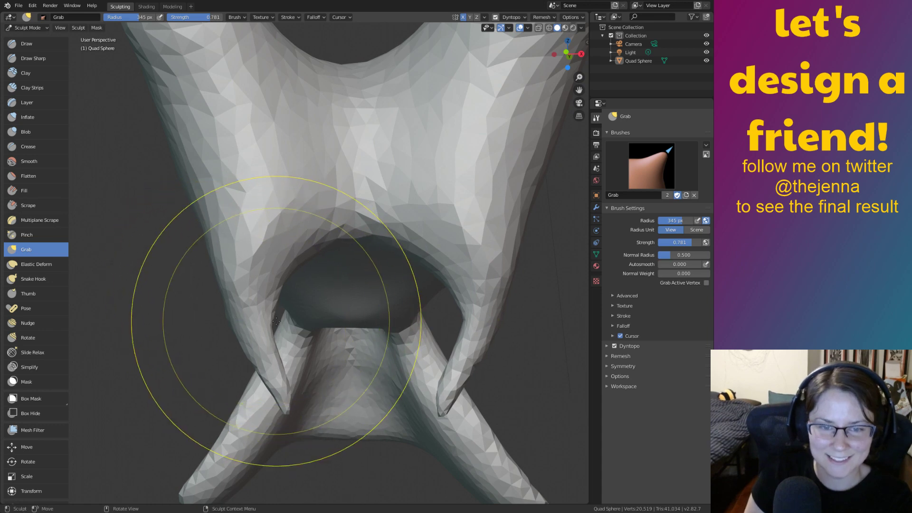
pyautogui.moveTo(350, 336); pyautogui.dragTo(250, 334, button='middle')
pyautogui.moveTo(295, 343); pyautogui.dragTo(305, 345)
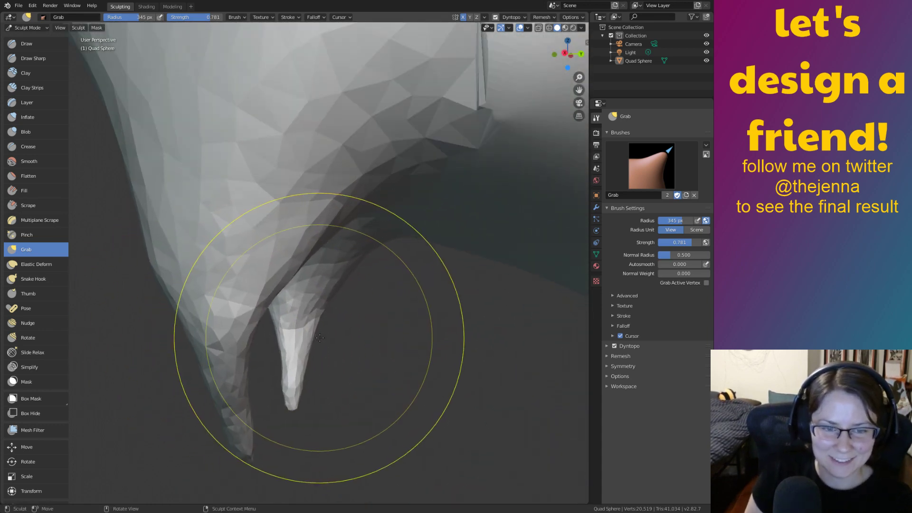
# Shrink the brush to 117 px and slightly dent the edge of the leg.
pyautogui.press('[')
pyautogui.press('[')
pyautogui.press('[')
pyautogui.press('[')
pyautogui.press('[')
pyautogui.press('[')
pyautogui.press('[')
pyautogui.press('[')
pyautogui.press('[')
pyautogui.press('[')
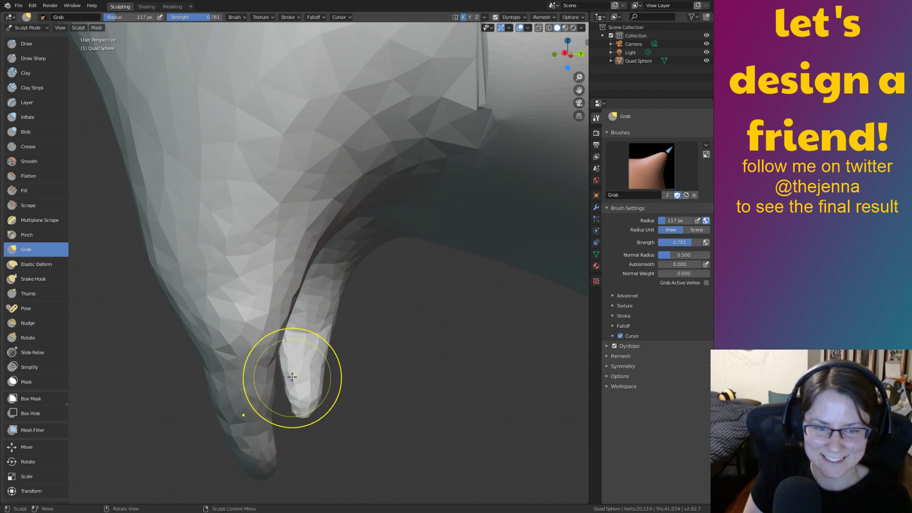
pyautogui.moveTo(343, 286)
pyautogui.mouseDown(button='middle')
pyautogui.moveTo(415, 299)
pyautogui.moveTo(494, 167)
pyautogui.moveTo(536, 369)
pyautogui.moveTo(346, 309)
pyautogui.moveTo(560, 283)
pyautogui.moveTo(448, 317)
pyautogui.moveTo(446, 295)
pyautogui.moveTo(494, 313)
pyautogui.moveTo(414, 264)
pyautogui.mouseUp(button='middle')
pyautogui.moveTo(353, 243); pyautogui.dragTo(350, 242)
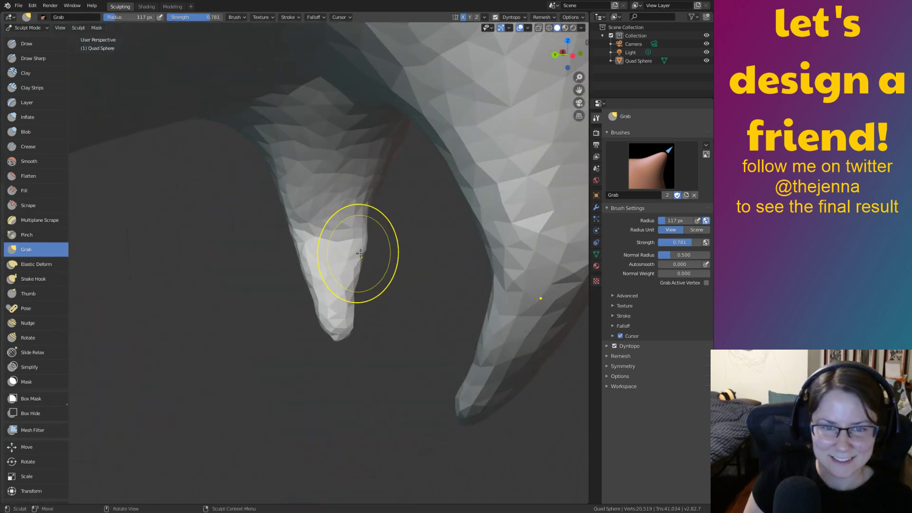
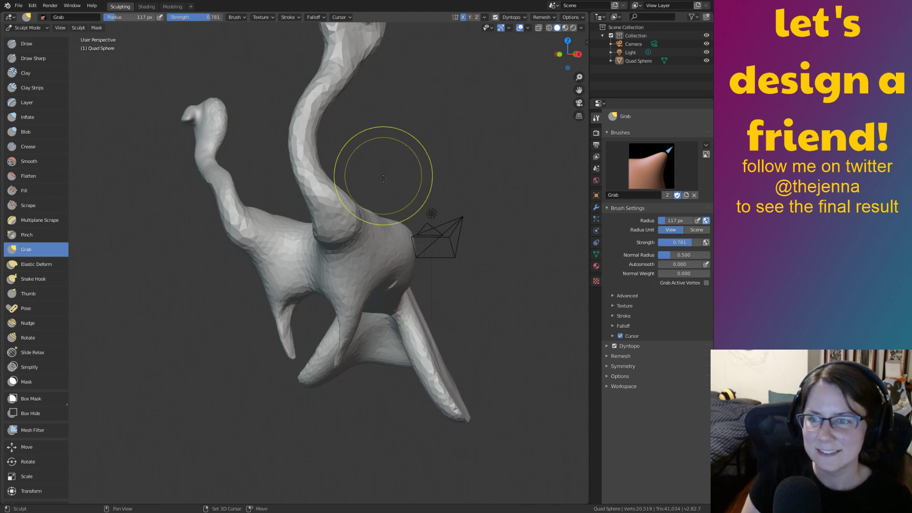
# Inspect the creature from several angles and save the .blend file.
pyautogui.moveTo(370, 175)
pyautogui.keyDown('shift'); pyautogui.mouseDown(button='middle')
pyautogui.moveTo(392, 297)
pyautogui.moveTo(379, 277)
pyautogui.moveTo(447, 363)
pyautogui.mouseUp(button='middle'); pyautogui.keyUp('shift')
pyautogui.scroll(-3, 444, 303)
pyautogui.keyDown('shift'); pyautogui.moveTo(448, 363); pyautogui.dragTo(441, 147, button='middle'); pyautogui.keyUp('shift')
pyautogui.moveTo(363, 303)
pyautogui.keyDown('ctrl'); pyautogui.mouseDown(button='middle')
pyautogui.moveTo(400, 353)
pyautogui.moveTo(423, 353)
pyautogui.moveTo(269, 367)
pyautogui.mouseUp(button='middle'); pyautogui.keyUp('ctrl')
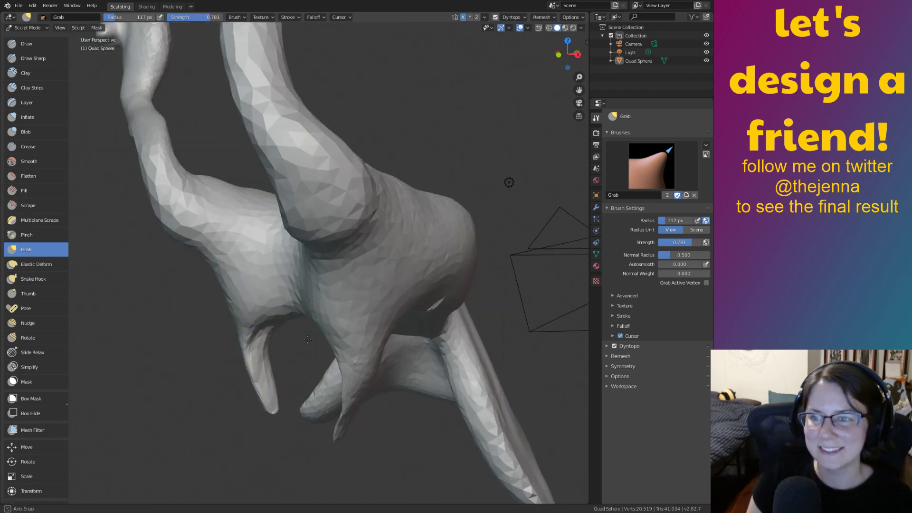
pyautogui.moveTo(307, 339); pyautogui.dragTo(349, 340, button='middle')
pyautogui.keyDown('ctrl'); pyautogui.moveTo(329, 291); pyautogui.dragTo(454, 389, button='middle'); pyautogui.keyUp('ctrl')
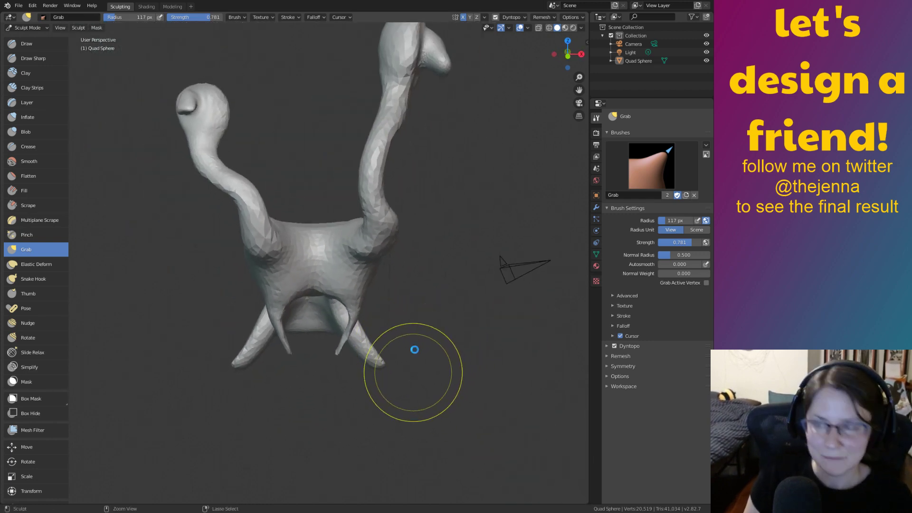
pyautogui.hotkey('ctrl', 's')
# Orbit around the creature to check its front, sides and tapered legs.
pyautogui.moveTo(444, 342)
pyautogui.mouseDown(button='middle')
pyautogui.moveTo(443, 289)
pyautogui.moveTo(436, 307)
pyautogui.moveTo(448, 301)
pyautogui.moveTo(411, 299)
pyautogui.moveTo(409, 326)
pyautogui.moveTo(394, 326)
pyautogui.moveTo(461, 321)
pyautogui.moveTo(415, 291)
pyautogui.moveTo(401, 259)
pyautogui.moveTo(291, 309)
pyautogui.moveTo(342, 317)
pyautogui.mouseUp(button='middle')
pyautogui.moveTo(477, 390)
pyautogui.mouseDown(button='middle')
pyautogui.moveTo(495, 395)
pyautogui.moveTo(454, 369)
pyautogui.moveTo(417, 249)
pyautogui.moveTo(399, 303)
pyautogui.mouseUp(button='middle')
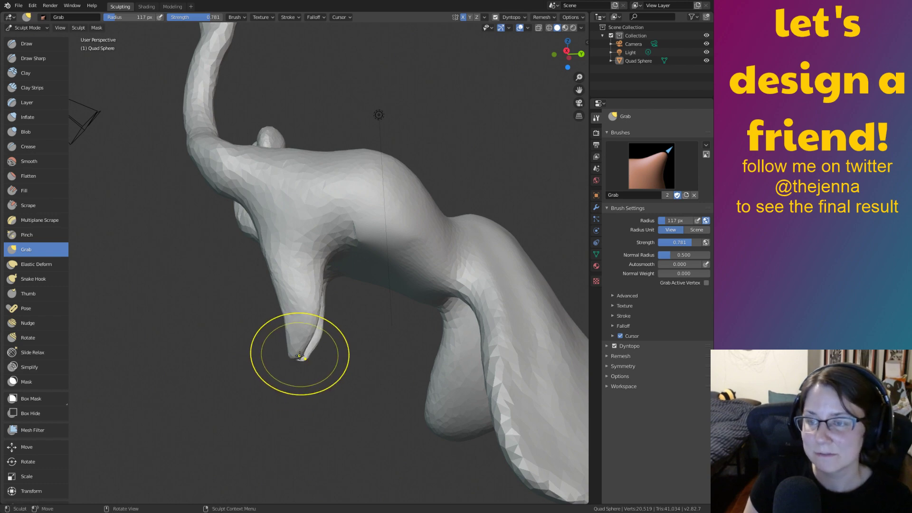
pyautogui.moveTo(304, 351)
pyautogui.mouseDown(button='middle')
pyautogui.moveTo(367, 325)
pyautogui.moveTo(442, 373)
pyautogui.mouseUp(button='middle')
pyautogui.scroll(-4, 316, 351)
pyautogui.scroll(2, 401, 321)
pyautogui.moveTo(401, 321)
pyautogui.mouseDown(button='middle')
pyautogui.moveTo(467, 319)
pyautogui.moveTo(479, 327)
pyautogui.mouseUp(button='middle')
pyautogui.moveTo(409, 369)
pyautogui.mouseDown(button='middle')
pyautogui.moveTo(396, 379)
pyautogui.moveTo(421, 333)
pyautogui.moveTo(409, 328)
pyautogui.mouseUp(button='middle')
pyautogui.scroll(2, 423, 327)
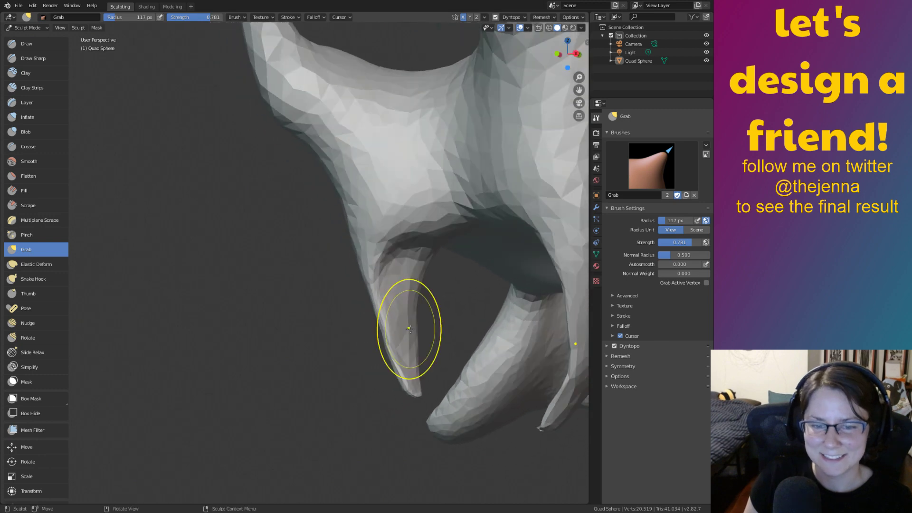
# Switch to the Smooth brush and orbit close to where the leg meets the body.
pyautogui.hotkey('shift', 's')
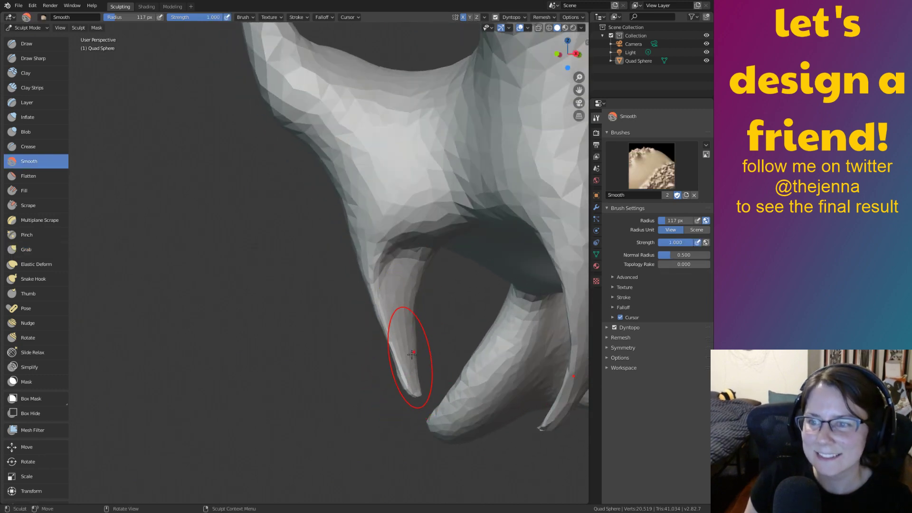
pyautogui.moveTo(403, 367); pyautogui.dragTo(500, 301, button='middle')
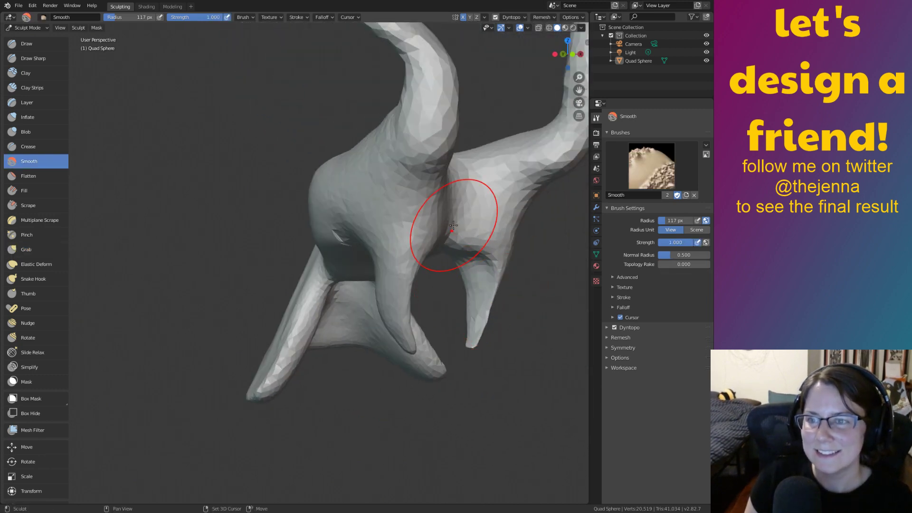
pyautogui.keyDown('shift'); pyautogui.moveTo(453, 225); pyautogui.dragTo(404, 325, button='middle'); pyautogui.keyUp('shift')
pyautogui.scroll(-2, 406, 314)
pyautogui.keyDown('shift'); pyautogui.moveTo(414, 270); pyautogui.dragTo(420, 315, button='middle'); pyautogui.keyUp('shift')
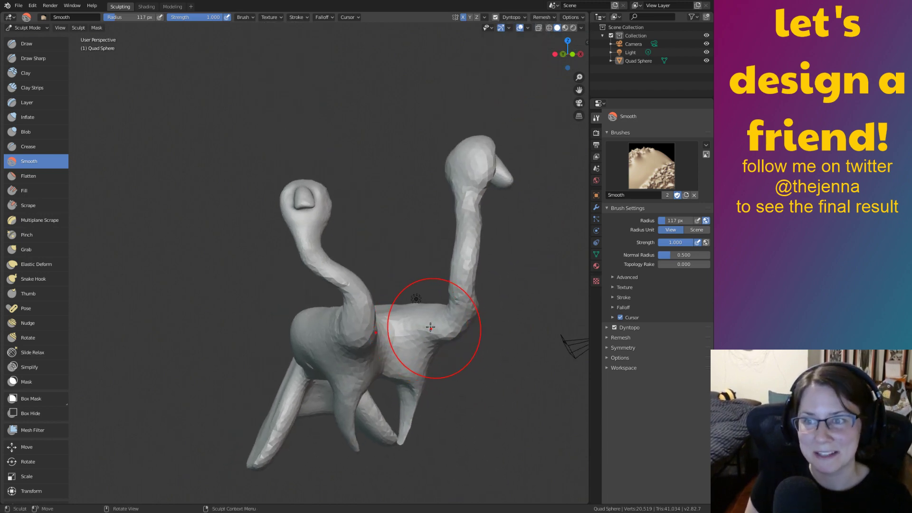
pyautogui.moveTo(461, 321)
pyautogui.mouseDown(button='middle')
pyautogui.moveTo(407, 325)
pyautogui.moveTo(401, 312)
pyautogui.moveTo(436, 327)
pyautogui.moveTo(453, 351)
pyautogui.moveTo(442, 329)
pyautogui.mouseUp(button='middle')
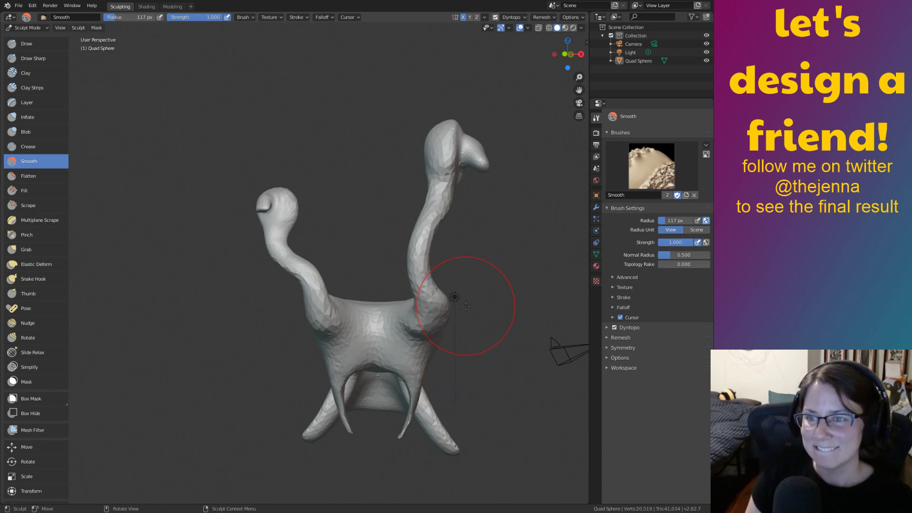
pyautogui.moveTo(470, 294)
pyautogui.mouseDown(button='middle')
pyautogui.moveTo(505, 307)
pyautogui.moveTo(463, 298)
pyautogui.moveTo(463, 288)
pyautogui.moveTo(429, 299)
pyautogui.moveTo(456, 301)
pyautogui.moveTo(451, 288)
pyautogui.moveTo(478, 255)
pyautogui.moveTo(449, 253)
pyautogui.moveTo(427, 299)
pyautogui.mouseUp(button='middle')
pyautogui.scroll(6, 442, 292)
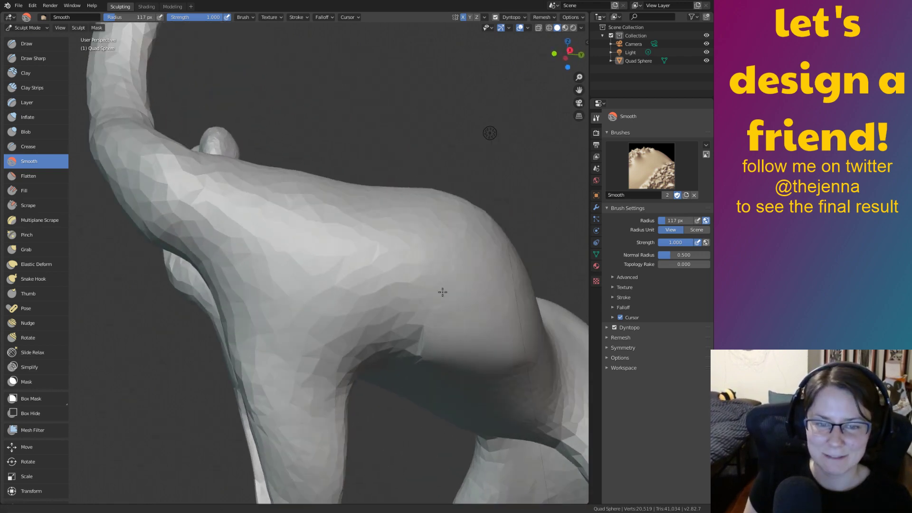
pyautogui.moveTo(425, 256)
pyautogui.keyDown('ctrl'); pyautogui.mouseDown(button='middle')
pyautogui.moveTo(407, 286)
pyautogui.moveTo(464, 294)
pyautogui.mouseUp(button='middle'); pyautogui.keyUp('ctrl')
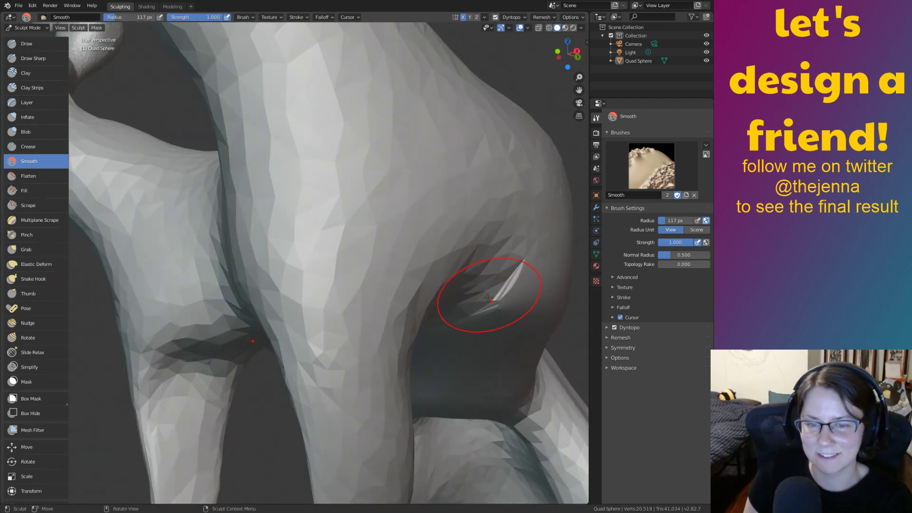
# Smooth away the bright crease at the leg-body joint.
pyautogui.moveTo(508, 280); pyautogui.dragTo(493, 290)
pyautogui.moveTo(493, 291); pyautogui.dragTo(518, 280)
pyautogui.moveTo(518, 280)
pyautogui.mouseDown(button='middle')
pyautogui.moveTo(493, 270)
pyautogui.moveTo(437, 152)
pyautogui.mouseUp(button='middle')
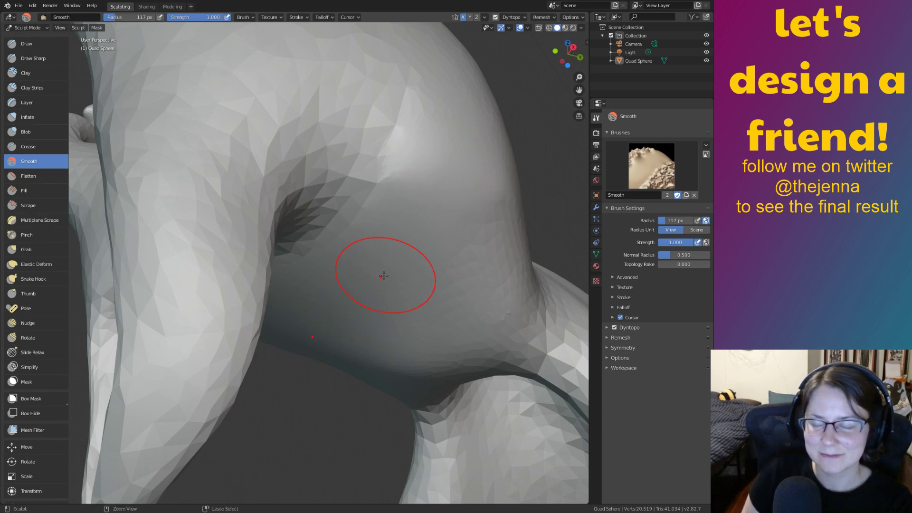
pyautogui.keyDown('ctrl'); pyautogui.moveTo(384, 275); pyautogui.dragTo(440, 371, button='middle'); pyautogui.keyUp('ctrl')
pyautogui.moveTo(352, 159)
pyautogui.keyDown('shift'); pyautogui.mouseDown(button='middle')
pyautogui.moveTo(363, 234)
pyautogui.moveTo(397, 289)
pyautogui.moveTo(404, 328)
pyautogui.mouseUp(button='middle'); pyautogui.keyUp('shift')
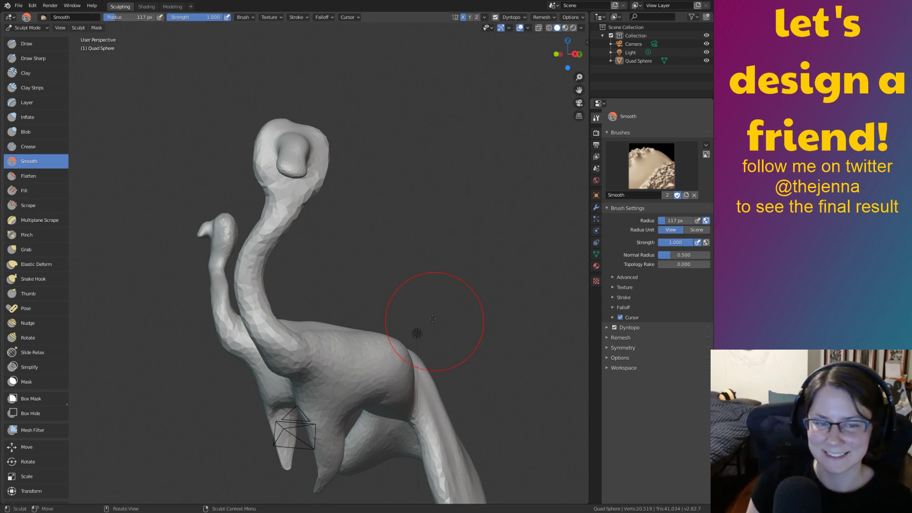
pyautogui.moveTo(395, 322)
pyautogui.mouseDown(button='middle')
pyautogui.moveTo(427, 285)
pyautogui.moveTo(488, 298)
pyautogui.moveTo(425, 299)
pyautogui.moveTo(439, 301)
pyautogui.moveTo(586, 302)
pyautogui.moveTo(502, 295)
pyautogui.moveTo(475, 312)
pyautogui.moveTo(401, 315)
pyautogui.moveTo(460, 327)
pyautogui.moveTo(546, 301)
pyautogui.moveTo(340, 314)
pyautogui.moveTo(495, 318)
pyautogui.moveTo(504, 278)
pyautogui.moveTo(514, 318)
pyautogui.moveTo(447, 330)
pyautogui.mouseUp(button='middle')
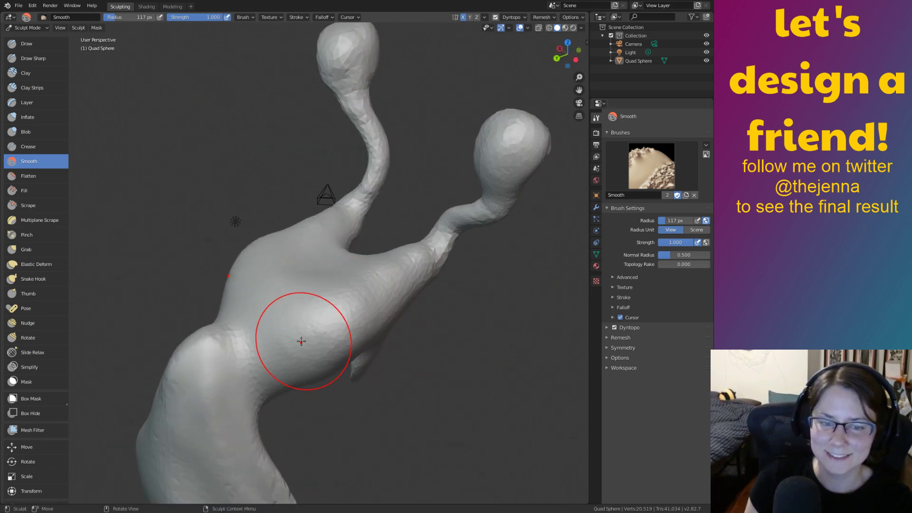
# Smooth the faceted strip running down the front of the creature's body.
pyautogui.moveTo(300, 381); pyautogui.dragTo(415, 272, button='middle')
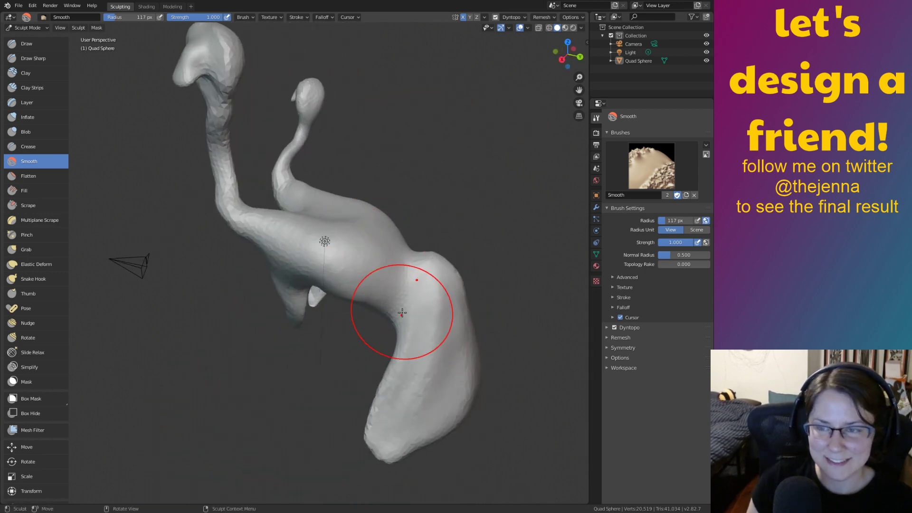
pyautogui.moveTo(402, 312)
pyautogui.mouseDown(button='middle')
pyautogui.moveTo(434, 313)
pyautogui.moveTo(446, 282)
pyautogui.mouseUp(button='middle')
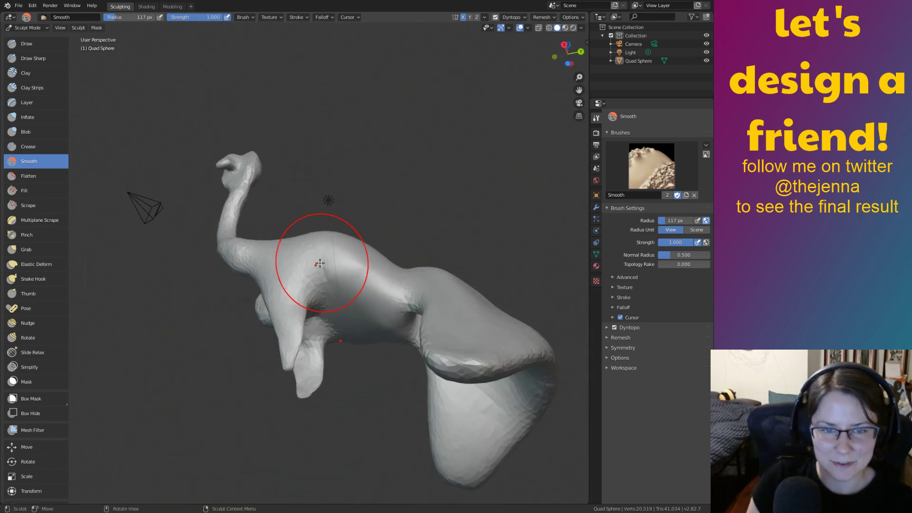
pyautogui.moveTo(320, 271); pyautogui.dragTo(330, 364, button='middle')
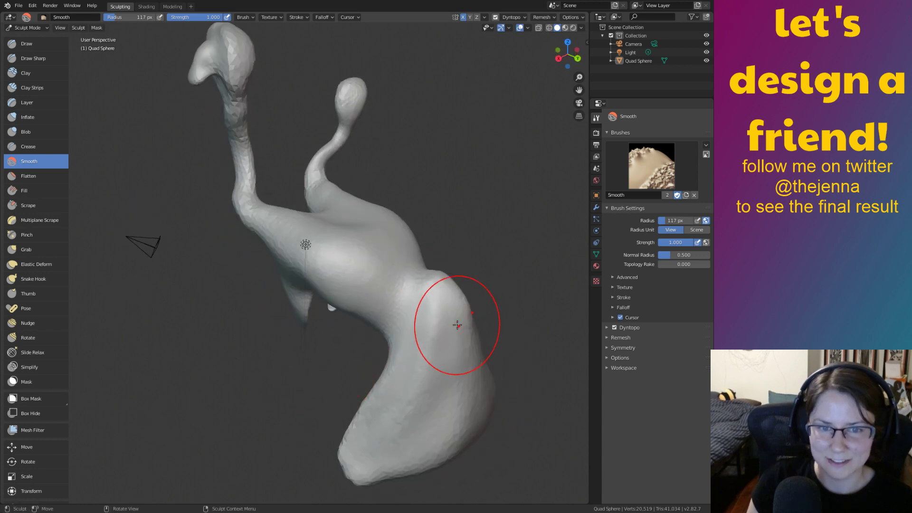
pyautogui.moveTo(457, 325); pyautogui.dragTo(404, 259, button='middle')
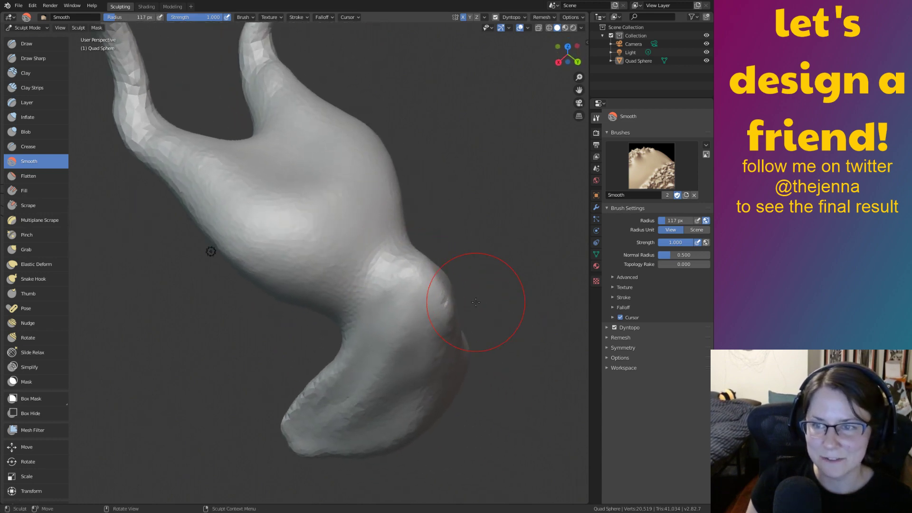
pyautogui.moveTo(475, 301)
pyautogui.mouseDown(button='middle')
pyautogui.moveTo(434, 305)
pyautogui.moveTo(401, 402)
pyautogui.mouseUp(button='middle')
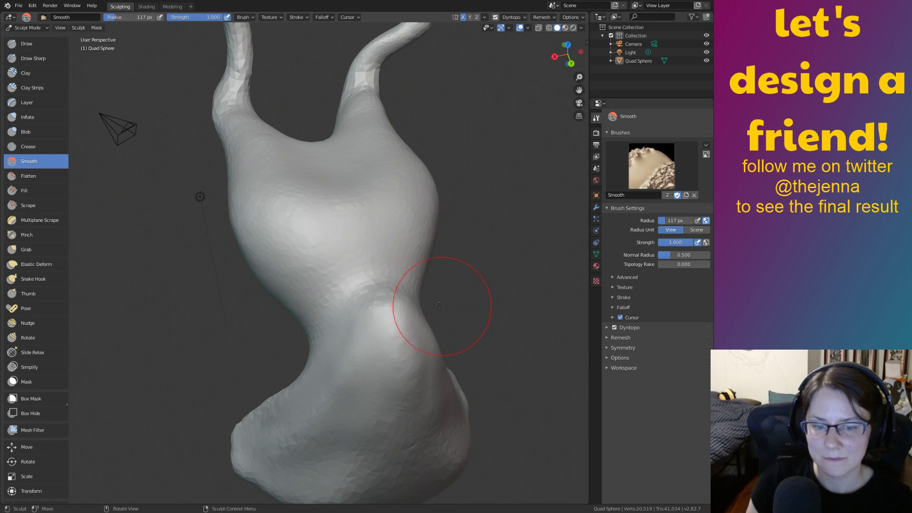
pyautogui.moveTo(442, 301); pyautogui.dragTo(422, 266, button='middle')
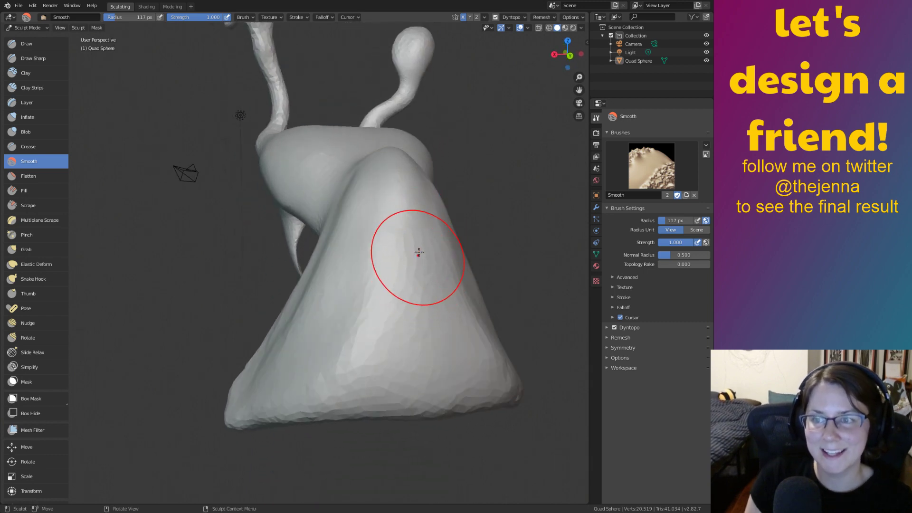
pyautogui.moveTo(406, 257); pyautogui.dragTo(353, 301)
pyautogui.moveTo(353, 300)
pyautogui.mouseDown(button='middle')
pyautogui.moveTo(507, 259)
pyautogui.moveTo(479, 252)
pyautogui.mouseUp(button='middle')
pyautogui.scroll(-4, 370, 216)
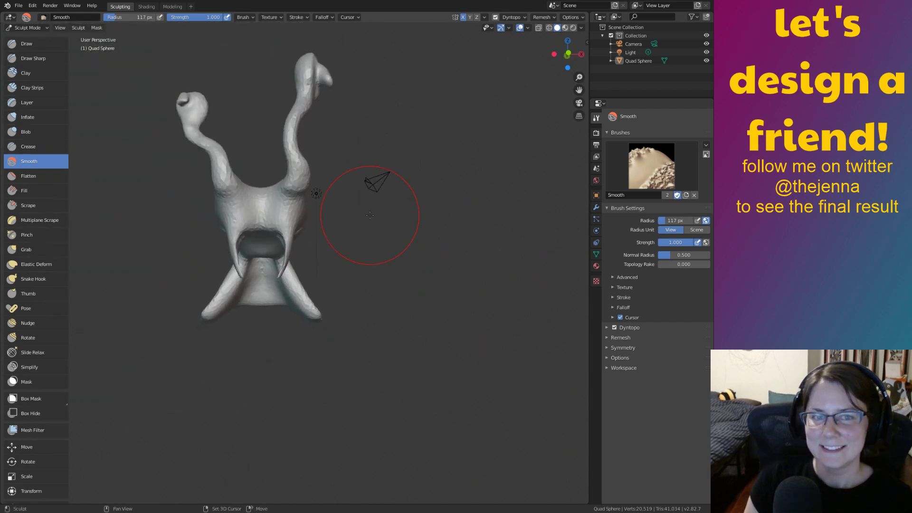
pyautogui.moveTo(370, 216); pyautogui.dragTo(420, 324, button='middle')
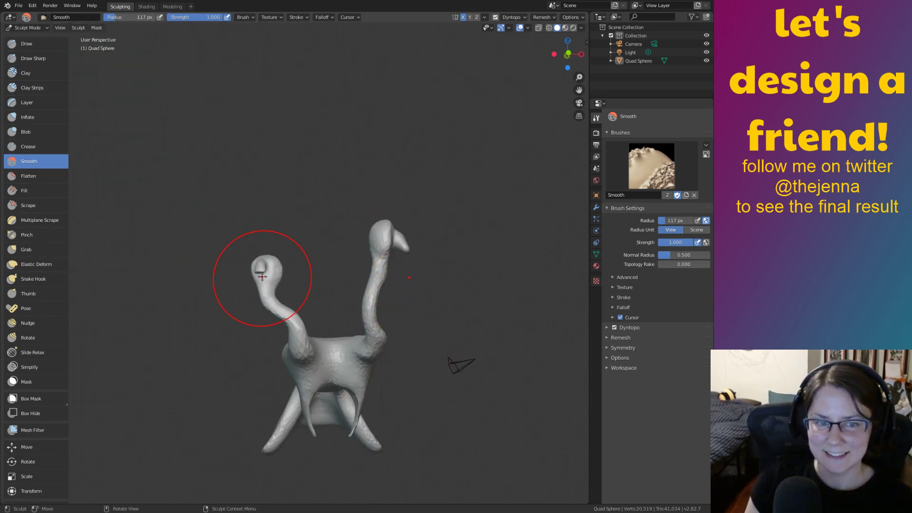
pyautogui.moveTo(264, 267)
pyautogui.mouseDown(button='middle')
pyautogui.moveTo(323, 209)
pyautogui.moveTo(346, 286)
pyautogui.mouseUp(button='middle')
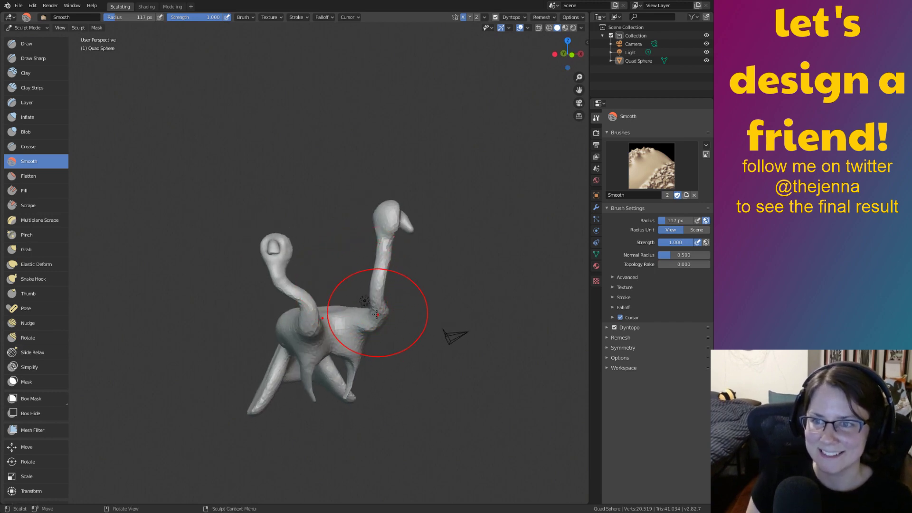
pyautogui.moveTo(408, 305); pyautogui.dragTo(370, 321, button='middle')
pyautogui.moveTo(423, 351); pyautogui.dragTo(417, 334, button='middle')
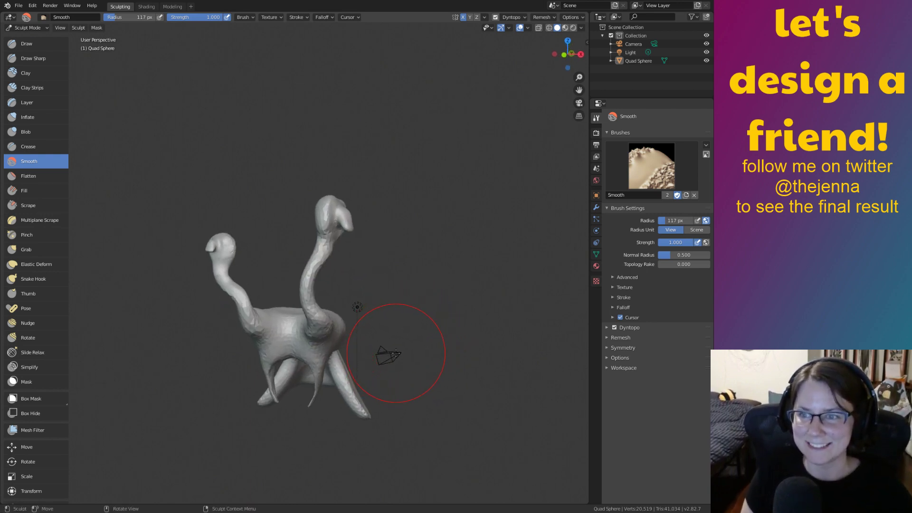
pyautogui.moveTo(400, 326)
pyautogui.mouseDown(button='middle')
pyautogui.moveTo(382, 323)
pyautogui.moveTo(322, 389)
pyautogui.moveTo(310, 379)
pyautogui.moveTo(328, 306)
pyautogui.moveTo(416, 301)
pyautogui.moveTo(387, 308)
pyautogui.moveTo(404, 306)
pyautogui.moveTo(397, 295)
pyautogui.mouseUp(button='middle')
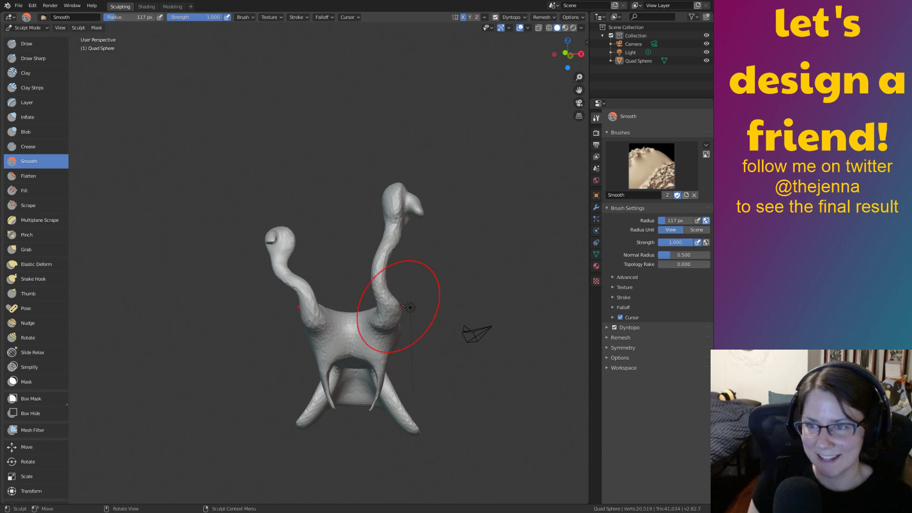
pyautogui.moveTo(417, 309)
pyautogui.mouseDown(button='middle')
pyautogui.moveTo(423, 315)
pyautogui.moveTo(393, 337)
pyautogui.moveTo(357, 227)
pyautogui.moveTo(335, 239)
pyautogui.moveTo(358, 274)
pyautogui.moveTo(350, 277)
pyautogui.mouseUp(button='middle')
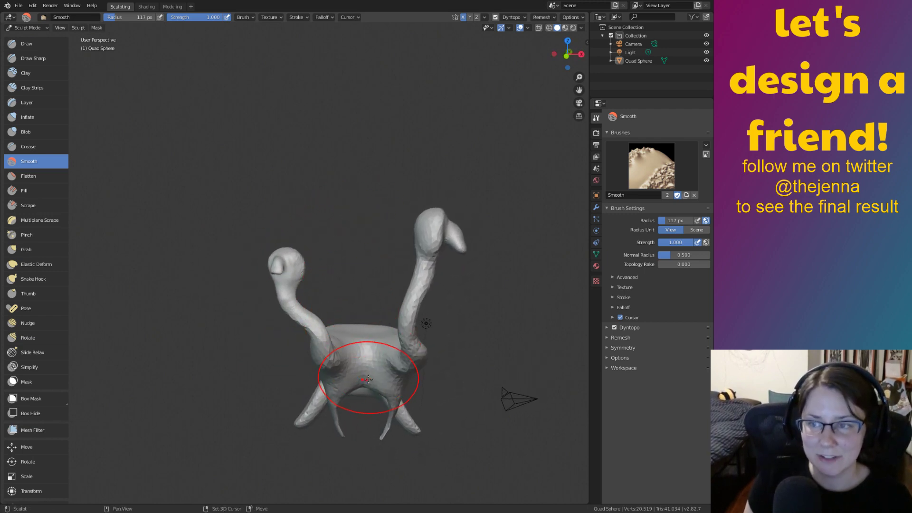
pyautogui.moveTo(368, 378)
pyautogui.mouseDown(button='middle')
pyautogui.moveTo(361, 333)
pyautogui.moveTo(365, 345)
pyautogui.moveTo(374, 333)
pyautogui.mouseUp(button='middle')
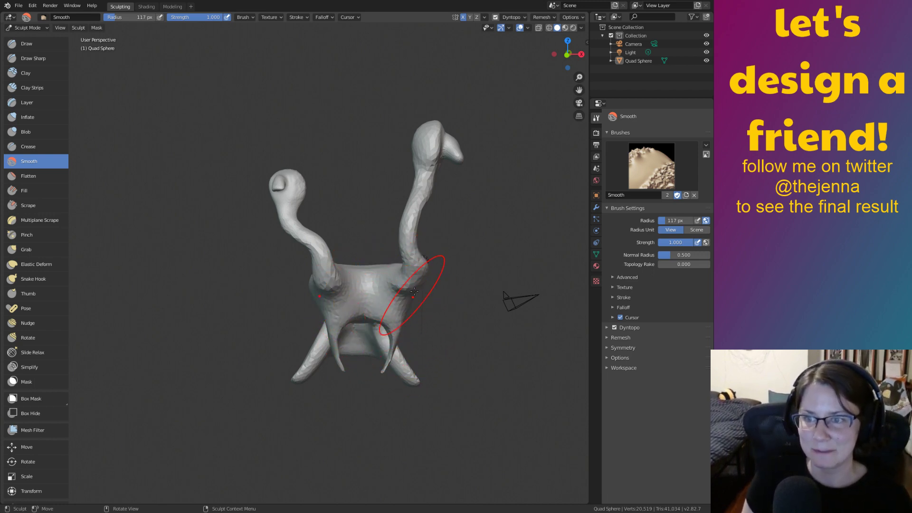
pyautogui.moveTo(452, 264)
pyautogui.mouseDown(button='middle')
pyautogui.moveTo(376, 275)
pyautogui.moveTo(394, 295)
pyautogui.moveTo(368, 306)
pyautogui.moveTo(429, 298)
pyautogui.moveTo(409, 275)
pyautogui.moveTo(443, 308)
pyautogui.moveTo(424, 315)
pyautogui.mouseUp(button='middle')
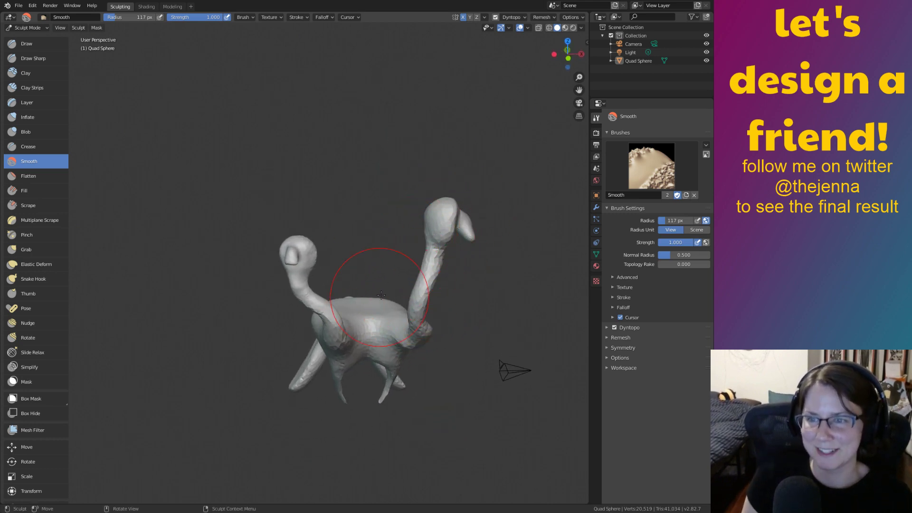
# Orbit around the two-necked creature to get a level view of its necks.
pyautogui.moveTo(436, 329)
pyautogui.mouseDown(button='middle')
pyautogui.moveTo(342, 199)
pyautogui.moveTo(410, 289)
pyautogui.mouseUp(button='middle')
pyautogui.moveTo(508, 294)
pyautogui.mouseDown(button='middle')
pyautogui.moveTo(428, 322)
pyautogui.moveTo(448, 304)
pyautogui.moveTo(496, 304)
pyautogui.mouseUp(button='middle')
pyautogui.scroll(4, 429, 320)
pyautogui.keyDown('shift'); pyautogui.moveTo(497, 304); pyautogui.dragTo(437, 261, button='middle'); pyautogui.keyUp('shift')
pyautogui.moveTo(437, 260)
pyautogui.mouseDown(button='middle')
pyautogui.moveTo(387, 264)
pyautogui.moveTo(492, 265)
pyautogui.moveTo(456, 235)
pyautogui.moveTo(418, 327)
pyautogui.mouseUp(button='middle')
pyautogui.keyDown('shift'); pyautogui.moveTo(480, 383); pyautogui.dragTo(463, 336, button='middle'); pyautogui.keyUp('shift')
pyautogui.scroll(-3, 463, 336)
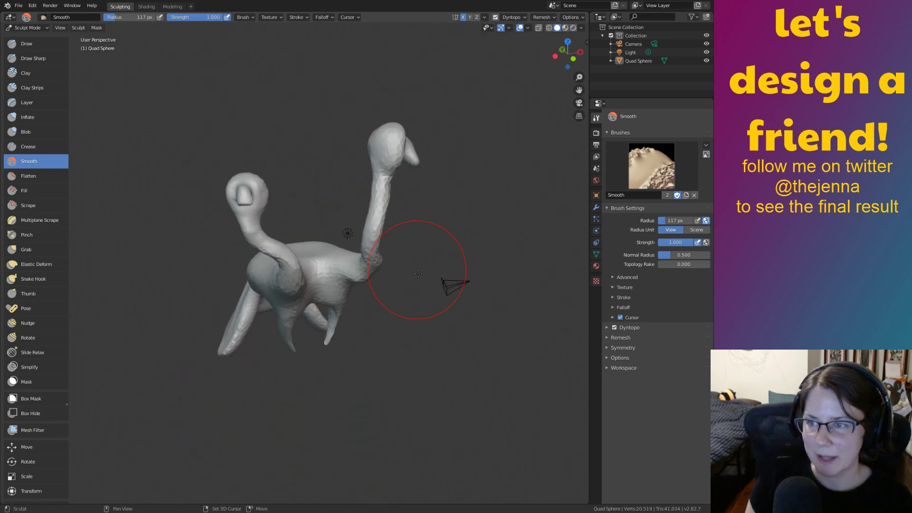
pyautogui.keyDown('shift'); pyautogui.moveTo(418, 273); pyautogui.dragTo(433, 296, button='middle'); pyautogui.keyUp('shift')
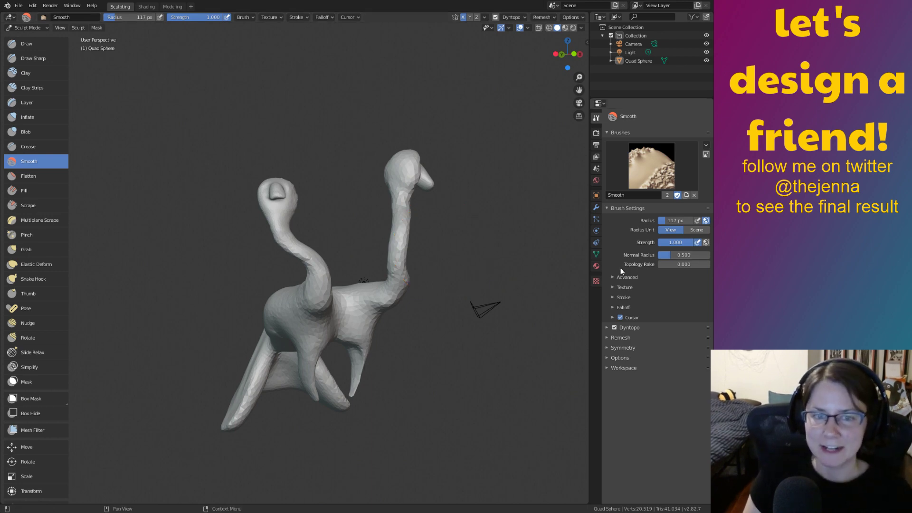
# Smooth the kinked section of the necks, working from both sides.
pyautogui.moveTo(471, 305)
pyautogui.mouseDown(button='middle')
pyautogui.moveTo(346, 318)
pyautogui.moveTo(421, 321)
pyautogui.mouseUp(button='middle')
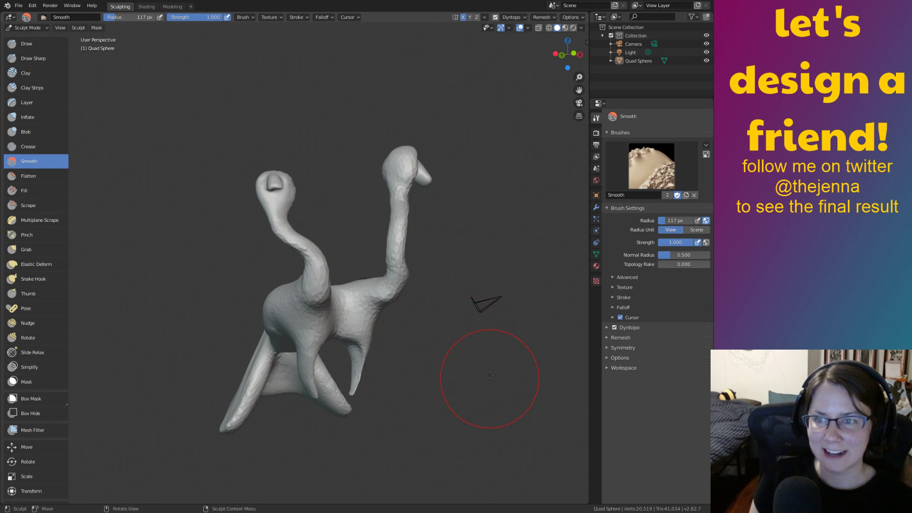
pyautogui.scroll(3, 407, 282)
pyautogui.moveTo(473, 263)
pyautogui.mouseDown(button='middle')
pyautogui.moveTo(489, 250)
pyautogui.moveTo(482, 275)
pyautogui.mouseUp(button='middle')
pyautogui.moveTo(325, 257); pyautogui.dragTo(341, 268)
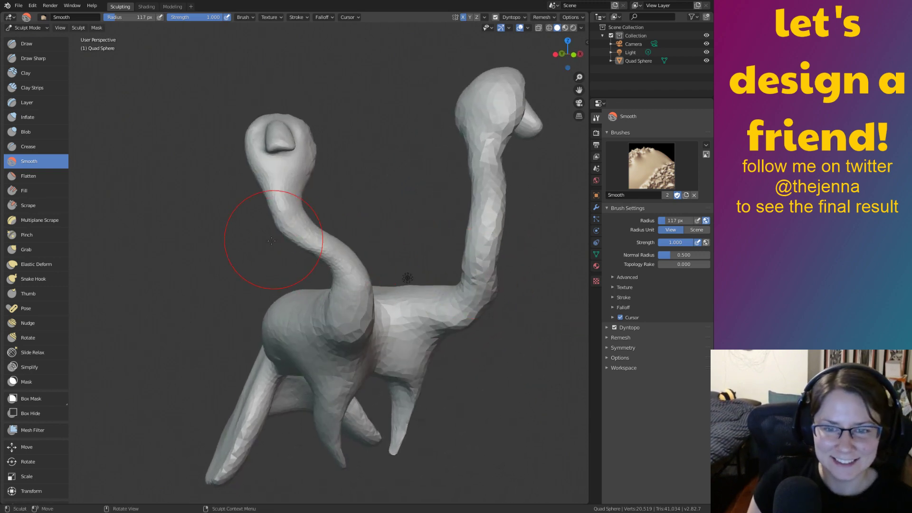
pyautogui.moveTo(450, 308); pyautogui.dragTo(395, 281, button='middle')
pyautogui.moveTo(310, 250); pyautogui.dragTo(325, 280)
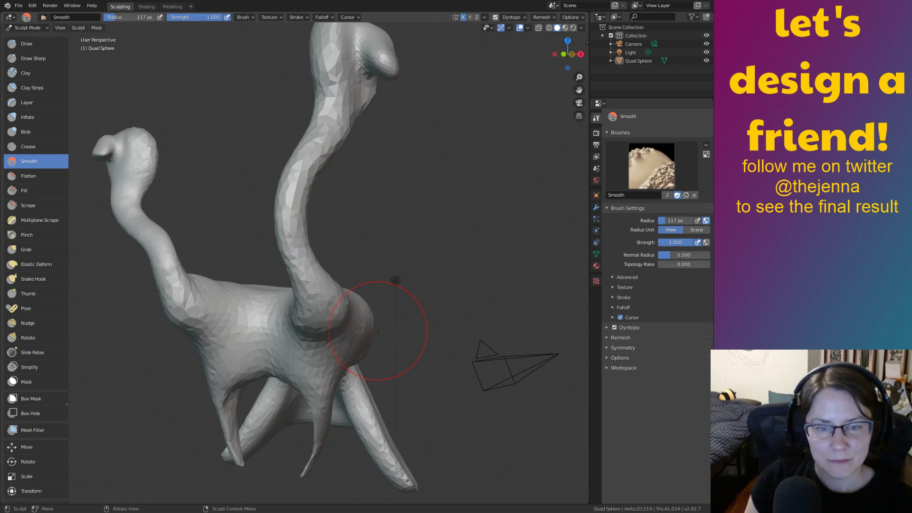
pyautogui.moveTo(379, 330); pyautogui.dragTo(427, 320, button='middle')
pyautogui.moveTo(336, 273); pyautogui.dragTo(353, 298)
# Thicken the left and right necks with the Inflate brush.
pyautogui.press('i')
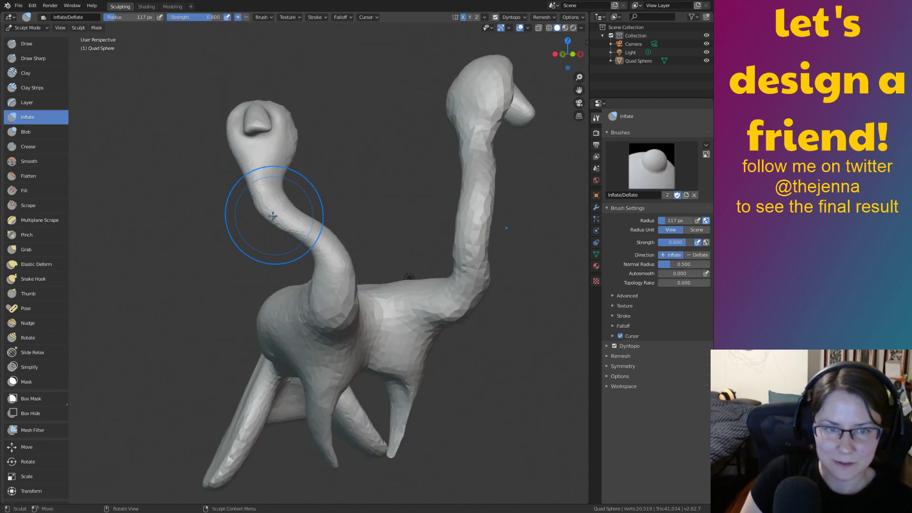
pyautogui.moveTo(285, 204); pyautogui.dragTo(328, 272)
pyautogui.moveTo(269, 184); pyautogui.dragTo(345, 304)
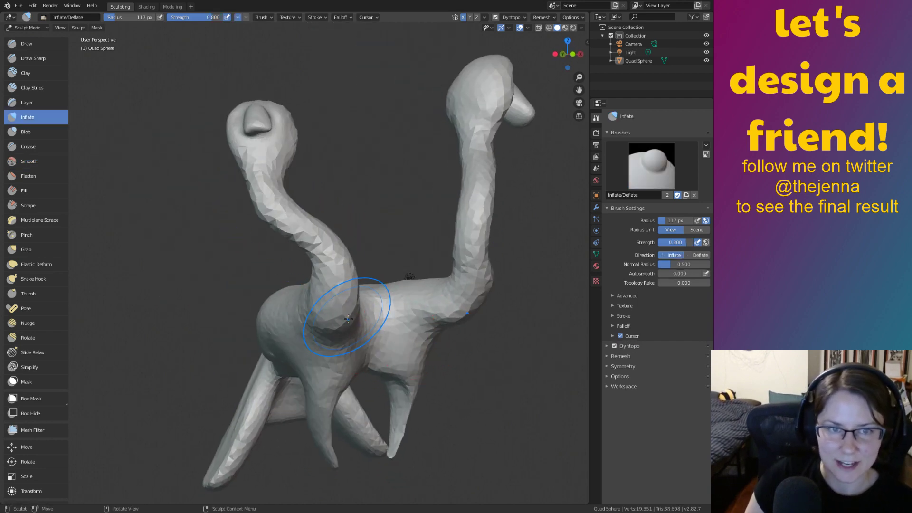
pyautogui.moveTo(347, 315); pyautogui.dragTo(354, 327, button='middle')
pyautogui.moveTo(494, 202); pyautogui.dragTo(492, 218)
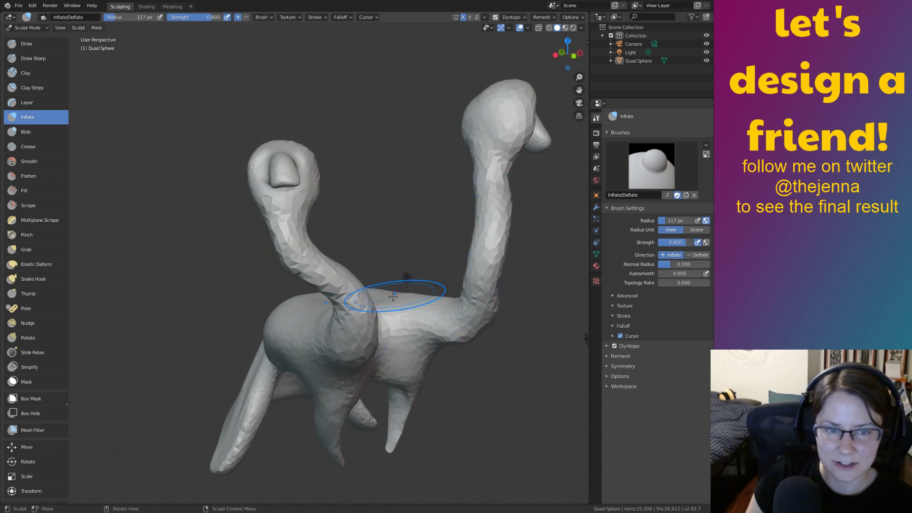
pyautogui.scroll(3, 477, 367)
# Smooth the jagged faceted patch on the left neck.
pyautogui.hotkey('shift', 's')
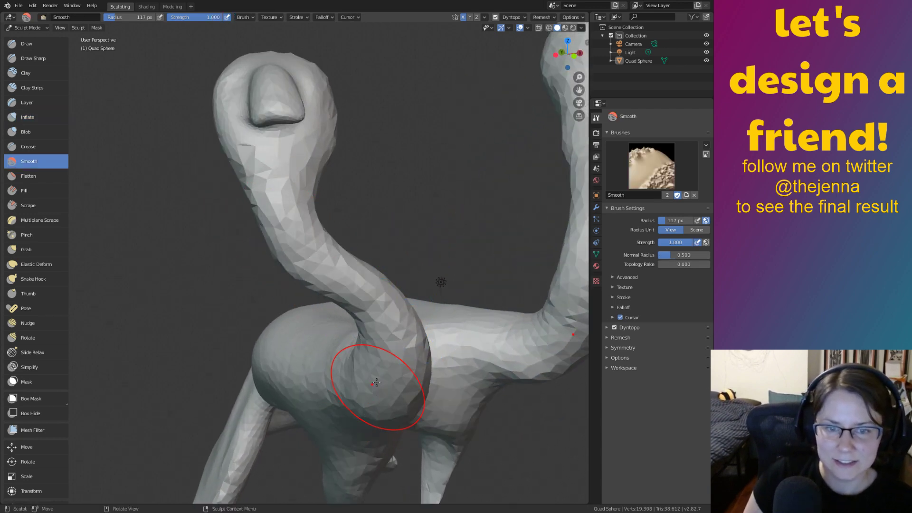
pyautogui.moveTo(259, 181); pyautogui.dragTo(380, 309)
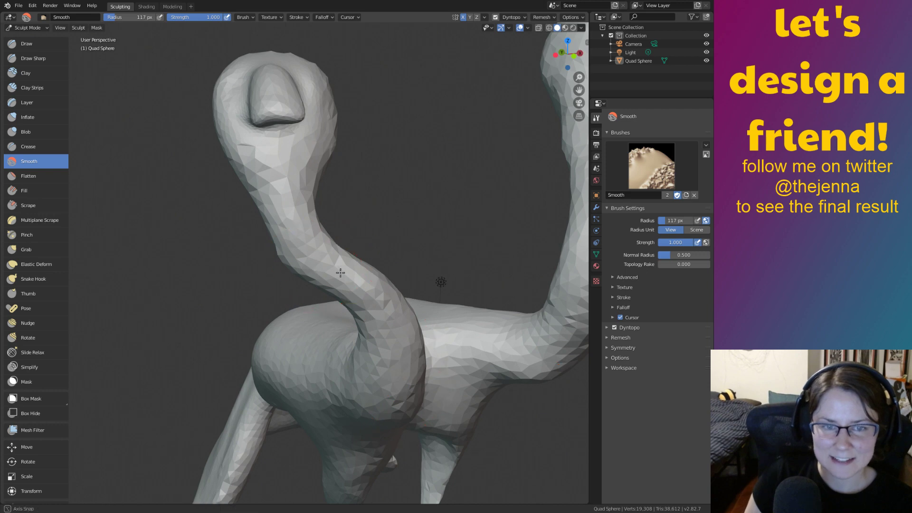
pyautogui.scroll(-3, 218, 337)
pyautogui.moveTo(341, 273)
pyautogui.mouseDown(button='middle')
pyautogui.moveTo(218, 338)
pyautogui.moveTo(258, 340)
pyautogui.moveTo(334, 415)
pyautogui.mouseUp(button='middle')
pyautogui.scroll(3, 346, 275)
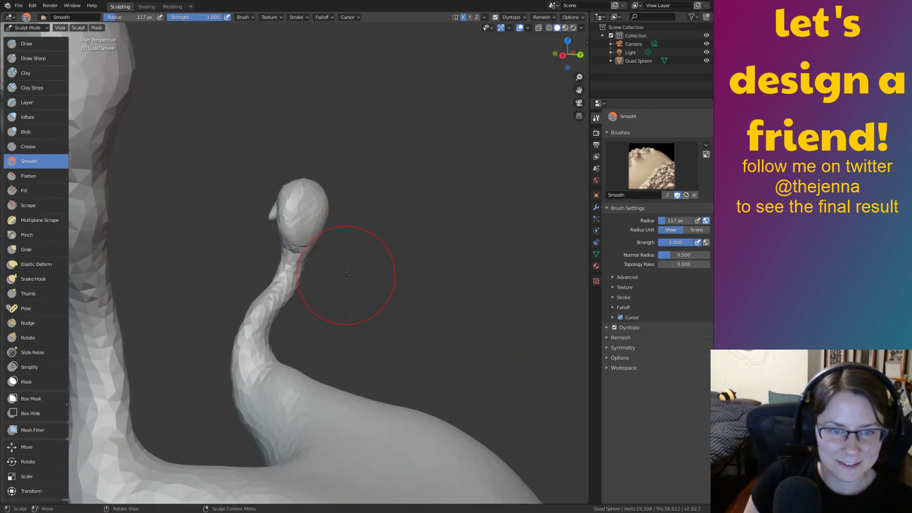
pyautogui.moveTo(317, 297); pyautogui.dragTo(258, 279, button='middle')
pyautogui.moveTo(193, 226); pyautogui.dragTo(232, 275)
# Orbit and zoom out to inspect the whole sculpt, including necks and legs.
pyautogui.moveTo(199, 258)
pyautogui.mouseDown(button='middle')
pyautogui.moveTo(361, 295)
pyautogui.moveTo(414, 332)
pyautogui.mouseUp(button='middle')
pyautogui.scroll(-3, 370, 303)
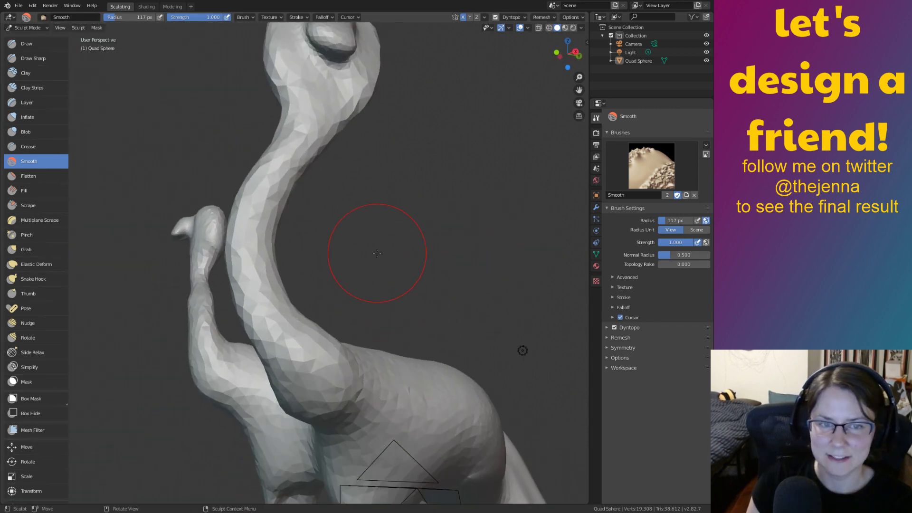
pyautogui.moveTo(366, 258)
pyautogui.keyDown('shift'); pyautogui.mouseDown(button='middle')
pyautogui.moveTo(417, 279)
pyautogui.moveTo(408, 272)
pyautogui.mouseUp(button='middle'); pyautogui.keyUp('shift')
pyautogui.scroll(-2, 399, 280)
pyautogui.moveTo(362, 329); pyautogui.dragTo(384, 387, button='middle')
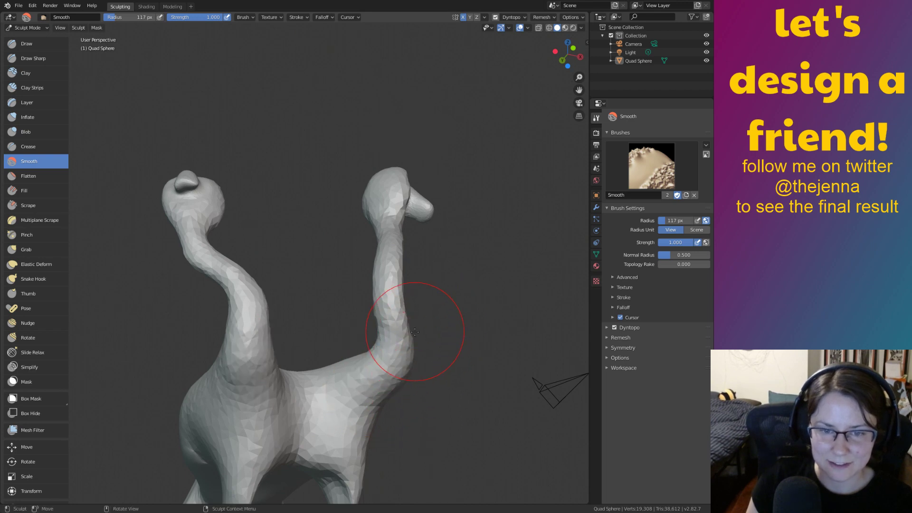
pyautogui.moveTo(414, 332)
pyautogui.mouseDown(button='middle')
pyautogui.moveTo(315, 356)
pyautogui.moveTo(425, 357)
pyautogui.moveTo(383, 408)
pyautogui.mouseUp(button='middle')
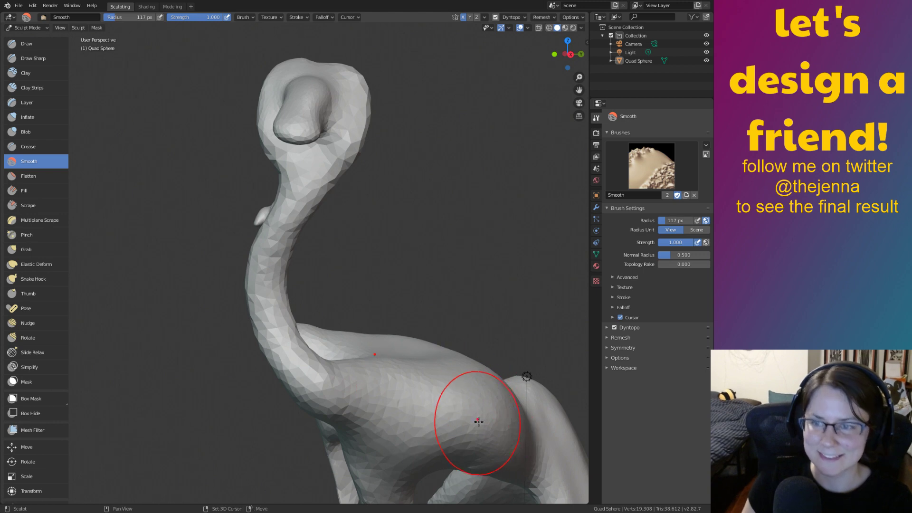
pyautogui.keyDown('shift'); pyautogui.moveTo(478, 422); pyautogui.dragTo(449, 333, button='middle'); pyautogui.keyUp('shift')
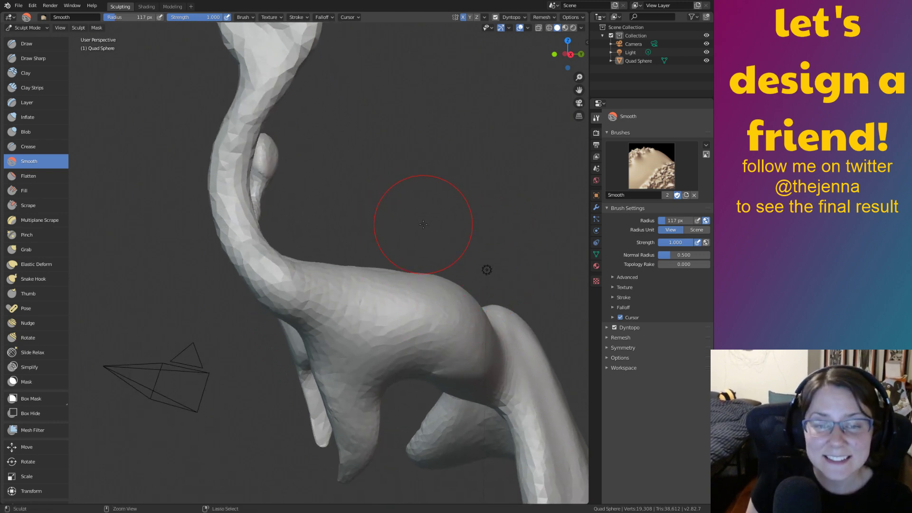
pyautogui.scroll(-5, 478, 305)
pyautogui.moveTo(479, 305)
pyautogui.mouseDown(button='middle')
pyautogui.moveTo(480, 321)
pyautogui.moveTo(467, 286)
pyautogui.mouseUp(button='middle')
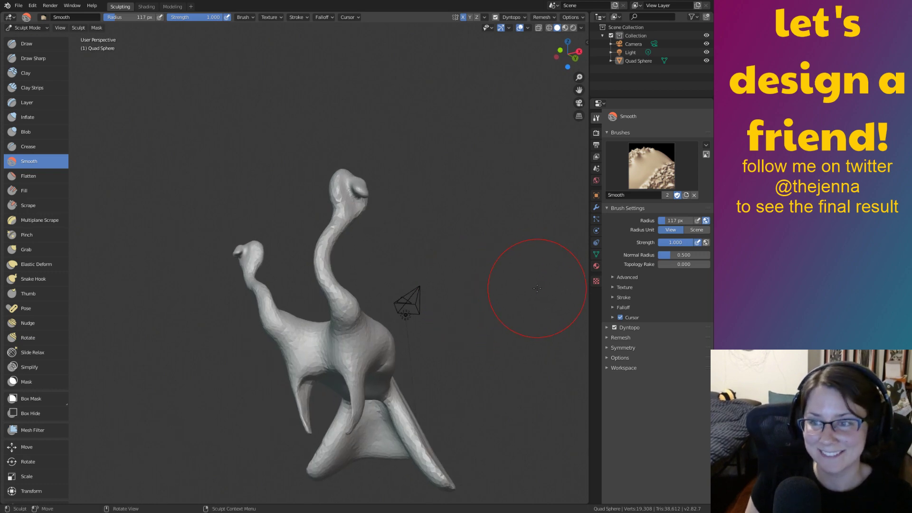
# Zoom in on the heads from behind and pick the Elastic Deform brush.
pyautogui.moveTo(537, 288)
pyautogui.mouseDown(button='middle')
pyautogui.moveTo(430, 313)
pyautogui.moveTo(404, 329)
pyautogui.moveTo(456, 239)
pyautogui.mouseUp(button='middle')
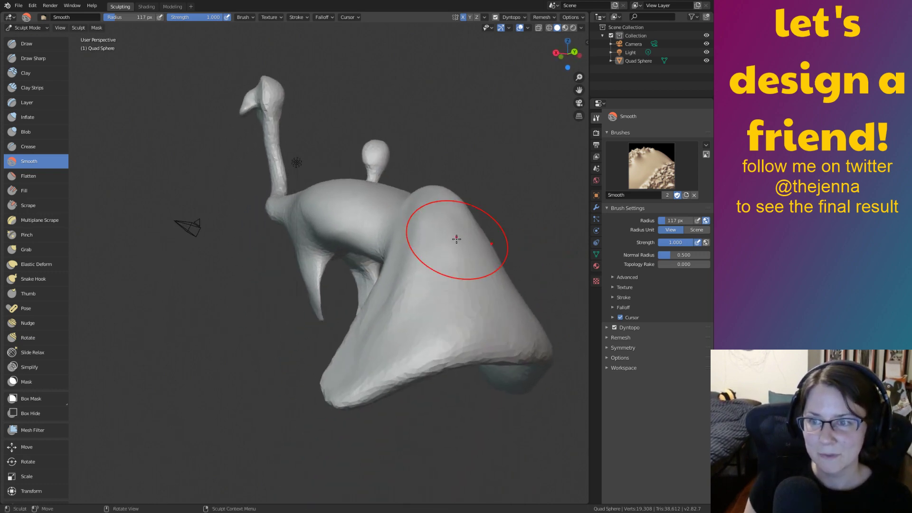
pyautogui.scroll(-3, 419, 281)
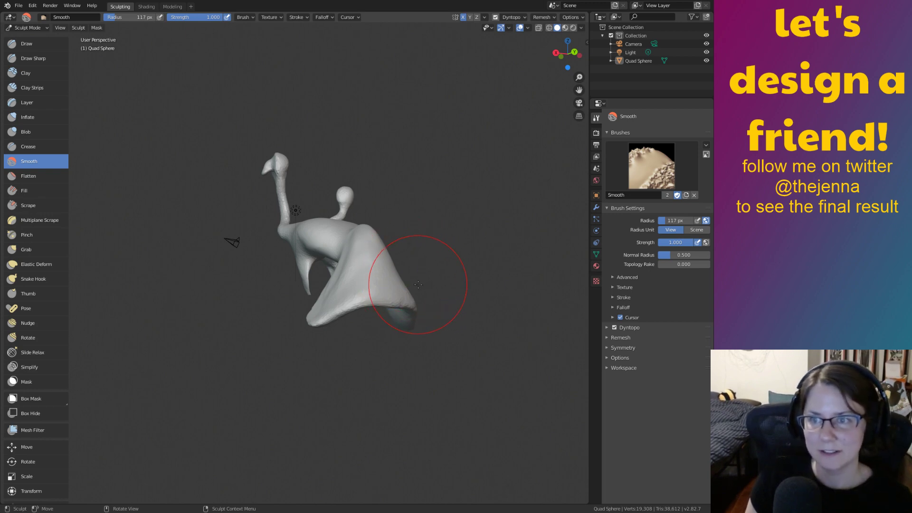
pyautogui.moveTo(418, 284); pyautogui.dragTo(546, 280, button='middle')
pyautogui.keyDown('shift'); pyautogui.moveTo(427, 264); pyautogui.dragTo(454, 356, button='middle'); pyautogui.keyUp('shift')
pyautogui.keyDown('ctrl'); pyautogui.moveTo(507, 381); pyautogui.dragTo(432, 265, button='middle'); pyautogui.keyUp('ctrl')
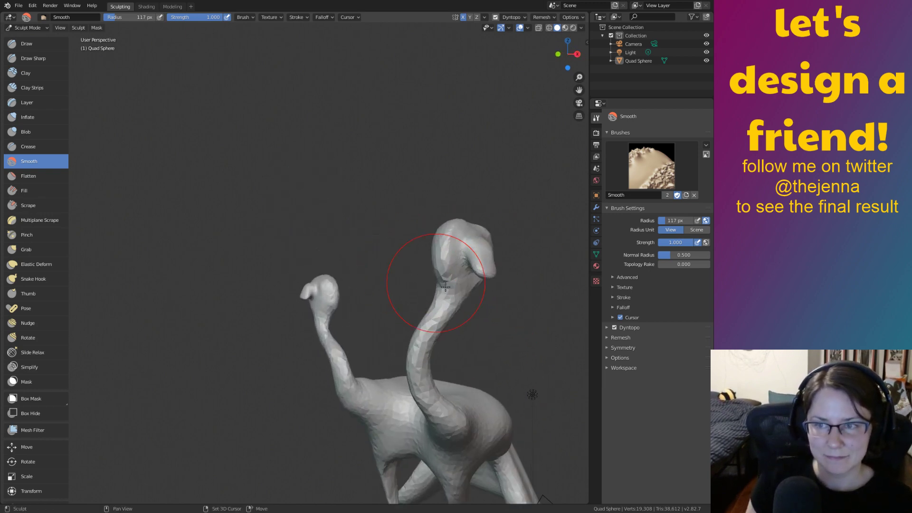
pyautogui.moveTo(523, 421)
pyautogui.keyDown('shift'); pyautogui.mouseDown(button='middle')
pyautogui.moveTo(460, 332)
pyautogui.moveTo(486, 300)
pyautogui.moveTo(480, 228)
pyautogui.moveTo(413, 301)
pyautogui.moveTo(303, 279)
pyautogui.moveTo(475, 280)
pyautogui.moveTo(519, 265)
pyautogui.moveTo(500, 264)
pyautogui.moveTo(513, 329)
pyautogui.moveTo(423, 330)
pyautogui.moveTo(436, 354)
pyautogui.moveTo(468, 315)
pyautogui.mouseUp(button='middle'); pyautogui.keyUp('shift')
pyautogui.keyDown('shift'); pyautogui.moveTo(561, 316); pyautogui.dragTo(341, 323, button='middle'); pyautogui.keyUp('shift')
pyautogui.moveTo(413, 333)
pyautogui.mouseDown(button='middle')
pyautogui.moveTo(403, 363)
pyautogui.moveTo(424, 343)
pyautogui.moveTo(425, 325)
pyautogui.mouseUp(button='middle')
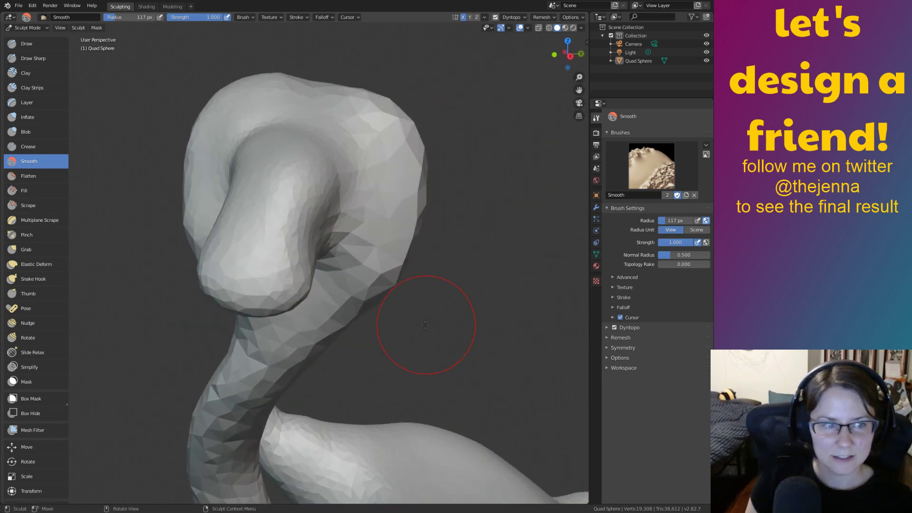
pyautogui.moveTo(331, 196); pyautogui.dragTo(197, 230, button='middle')
pyautogui.click(52, 265)
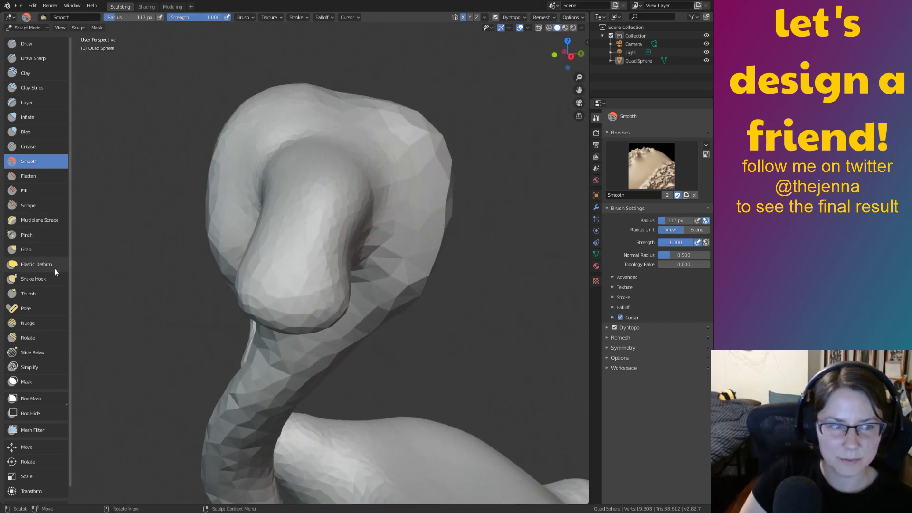
# Switch to Snake Hook and try a small leftward pull on the head.
pyautogui.click(54, 279)
pyautogui.moveTo(247, 266); pyautogui.dragTo(324, 264, button='middle')
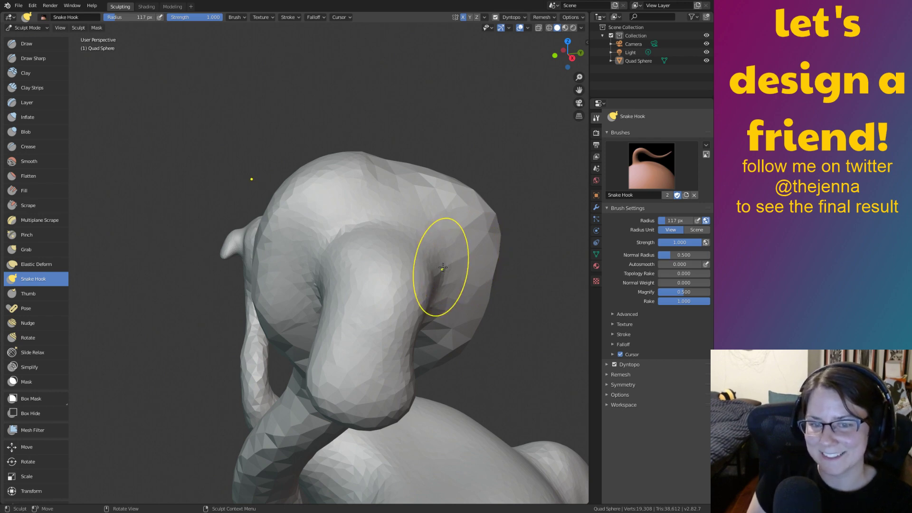
pyautogui.moveTo(359, 237)
pyautogui.mouseDown()
pyautogui.moveTo(307, 232)
pyautogui.moveTo(186, 190)
pyautogui.moveTo(332, 240)
pyautogui.mouseUp()
pyautogui.moveTo(374, 240)
pyautogui.mouseDown(button='middle')
pyautogui.moveTo(391, 244)
pyautogui.moveTo(335, 264)
pyautogui.moveTo(400, 305)
pyautogui.moveTo(393, 303)
pyautogui.moveTo(387, 372)
pyautogui.moveTo(373, 322)
pyautogui.mouseUp(button='middle')
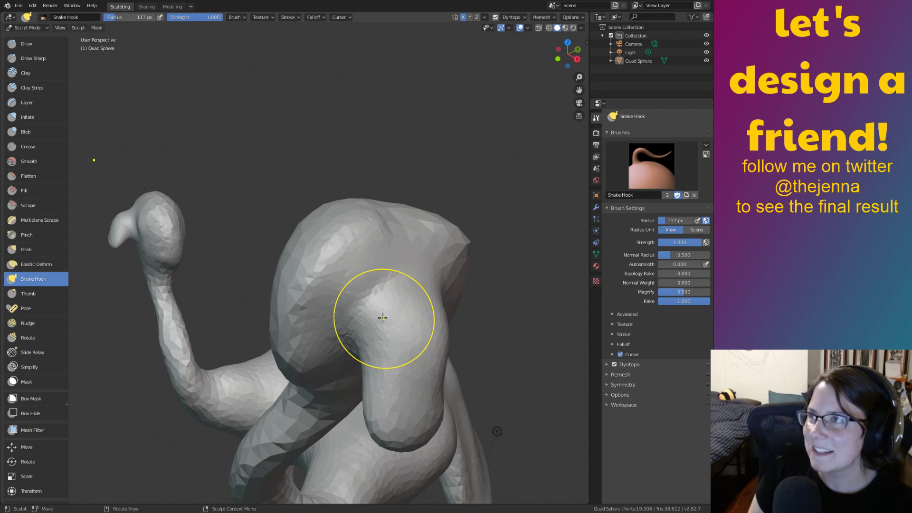
pyautogui.moveTo(390, 294); pyautogui.dragTo(363, 302, button='middle')
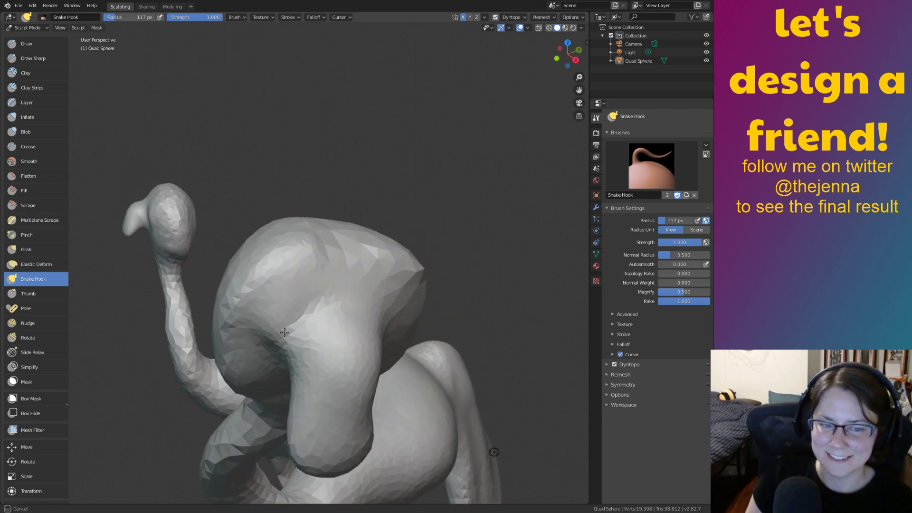
pyautogui.moveTo(284, 332)
pyautogui.mouseDown(button='middle')
pyautogui.moveTo(393, 270)
pyautogui.moveTo(387, 285)
pyautogui.moveTo(440, 273)
pyautogui.moveTo(525, 291)
pyautogui.moveTo(433, 332)
pyautogui.moveTo(380, 295)
pyautogui.moveTo(397, 369)
pyautogui.moveTo(431, 389)
pyautogui.moveTo(472, 379)
pyautogui.moveTo(432, 312)
pyautogui.moveTo(397, 279)
pyautogui.mouseUp(button='middle')
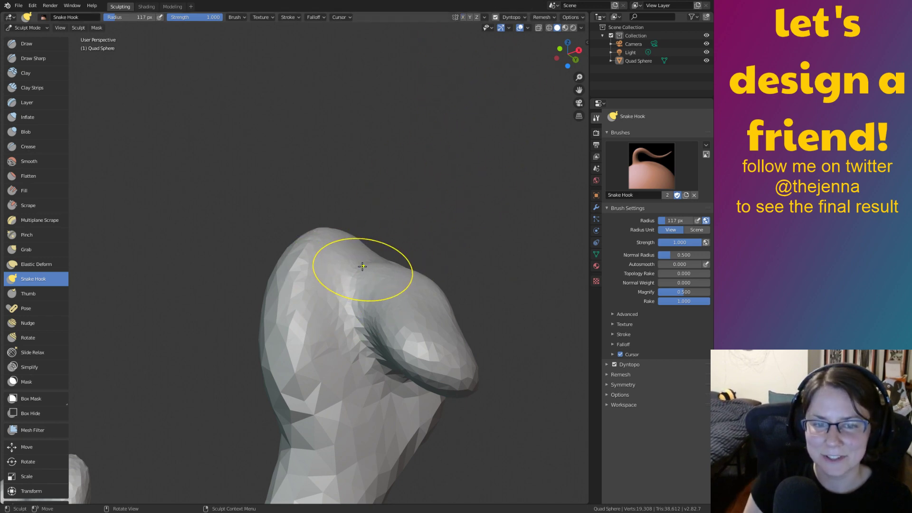
# Orbit, pan and zoom around the sculpt to inspect the head from all sides.
pyautogui.moveTo(375, 248); pyautogui.dragTo(327, 293, button='middle')
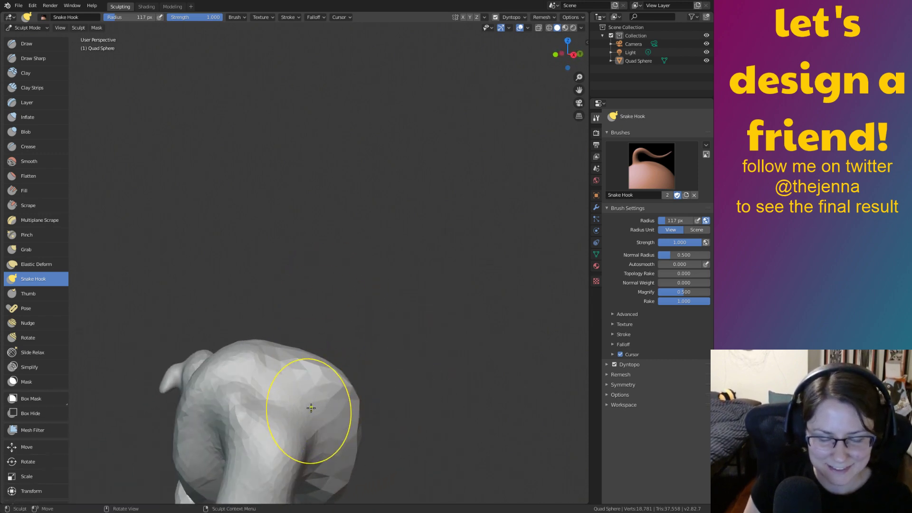
pyautogui.moveTo(311, 407); pyautogui.dragTo(310, 433, button='middle')
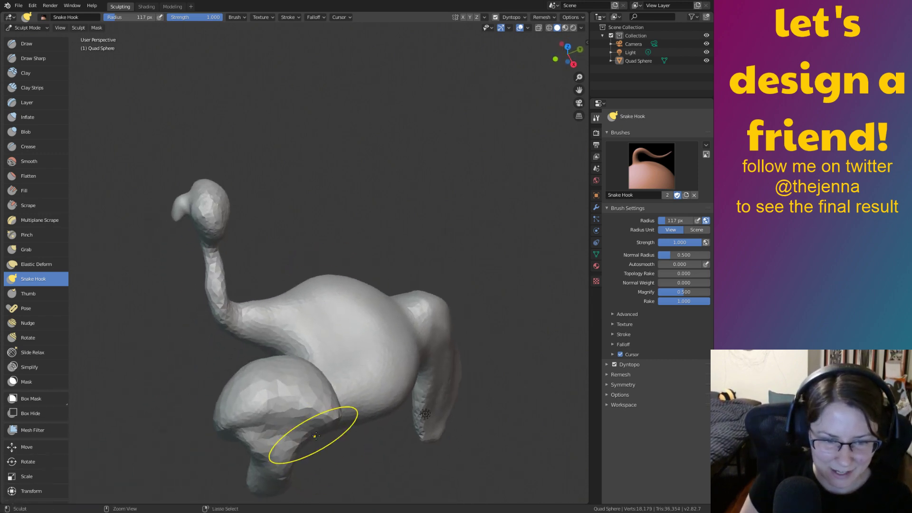
pyautogui.moveTo(397, 435)
pyautogui.mouseDown(button='middle')
pyautogui.moveTo(395, 397)
pyautogui.moveTo(432, 399)
pyautogui.moveTo(479, 346)
pyautogui.moveTo(459, 298)
pyautogui.mouseUp(button='middle')
pyautogui.keyDown('shift'); pyautogui.moveTo(517, 360); pyautogui.dragTo(446, 405, button='middle'); pyautogui.keyUp('shift')
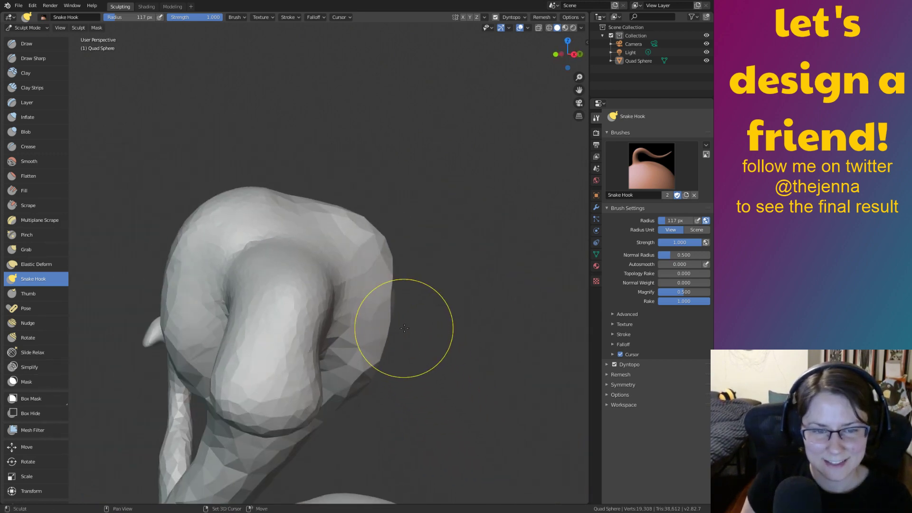
pyautogui.moveTo(404, 328)
pyautogui.keyDown('shift'); pyautogui.mouseDown(button='middle')
pyautogui.moveTo(420, 324)
pyautogui.moveTo(291, 385)
pyautogui.moveTo(460, 337)
pyautogui.moveTo(479, 313)
pyautogui.mouseUp(button='middle'); pyautogui.keyUp('shift')
pyautogui.keyDown('ctrl'); pyautogui.moveTo(427, 285); pyautogui.dragTo(413, 350, button='middle'); pyautogui.keyUp('ctrl')
pyautogui.moveTo(318, 341)
pyautogui.keyDown('shift'); pyautogui.mouseDown(button='middle')
pyautogui.moveTo(429, 297)
pyautogui.moveTo(505, 316)
pyautogui.moveTo(567, 311)
pyautogui.moveTo(571, 320)
pyautogui.moveTo(416, 324)
pyautogui.mouseUp(button='middle'); pyautogui.keyUp('shift')
# Pull two pointed horns up from the head's top with Snake Hook and inspect them.
pyautogui.keyDown('shift'); pyautogui.moveTo(470, 314); pyautogui.dragTo(416, 337, button='middle'); pyautogui.keyUp('shift')
pyautogui.scroll(3, 418, 339)
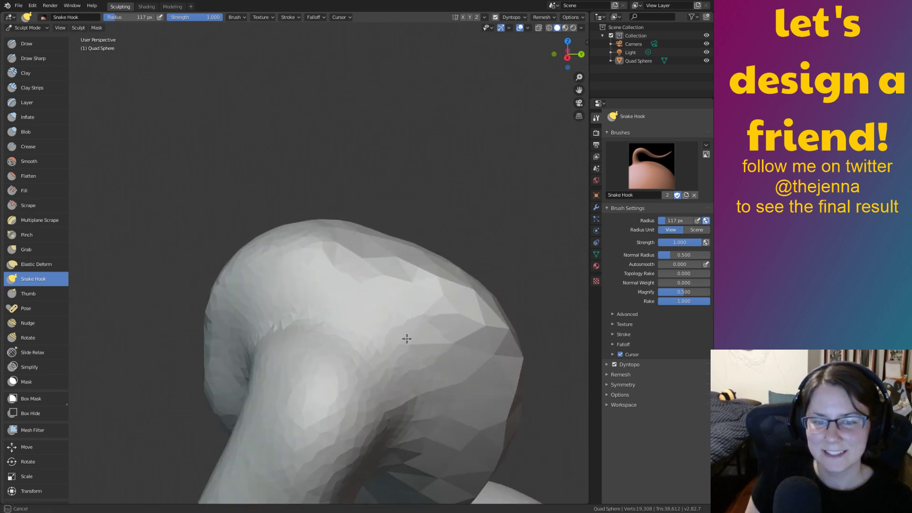
pyautogui.moveTo(407, 336); pyautogui.dragTo(560, 181)
pyautogui.moveTo(311, 295); pyautogui.dragTo(346, 152)
pyautogui.scroll(-4, 431, 267)
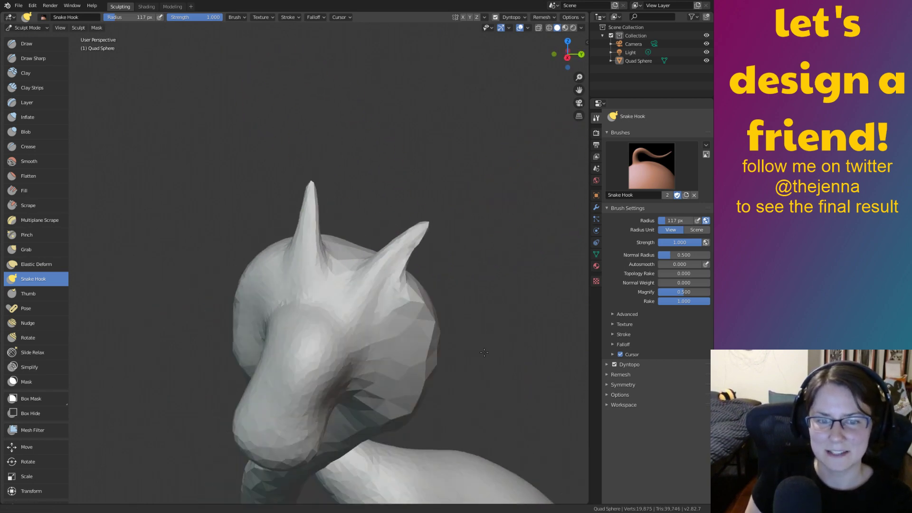
pyautogui.moveTo(478, 356)
pyautogui.mouseDown(button='middle')
pyautogui.moveTo(485, 338)
pyautogui.moveTo(461, 320)
pyautogui.moveTo(446, 332)
pyautogui.moveTo(463, 332)
pyautogui.mouseUp(button='middle')
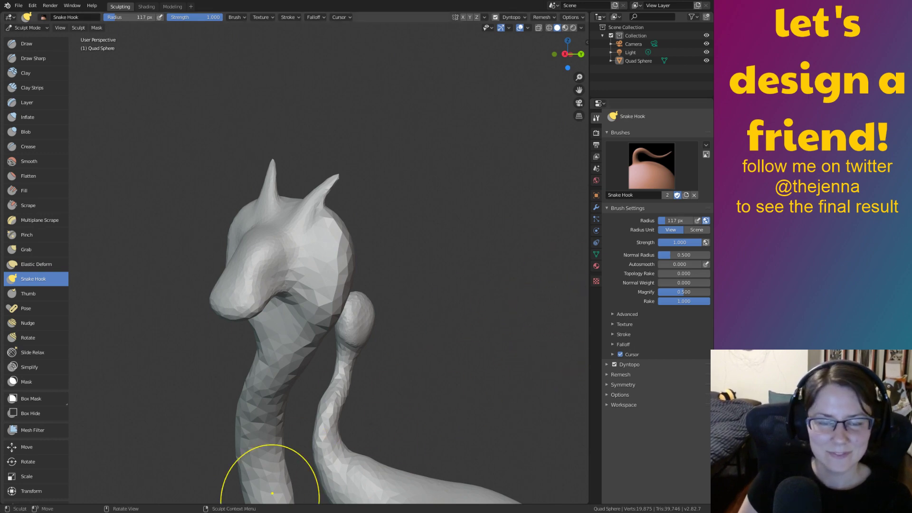
pyautogui.moveTo(376, 365)
pyautogui.mouseDown(button='middle')
pyautogui.moveTo(349, 368)
pyautogui.moveTo(379, 369)
pyautogui.mouseUp(button='middle')
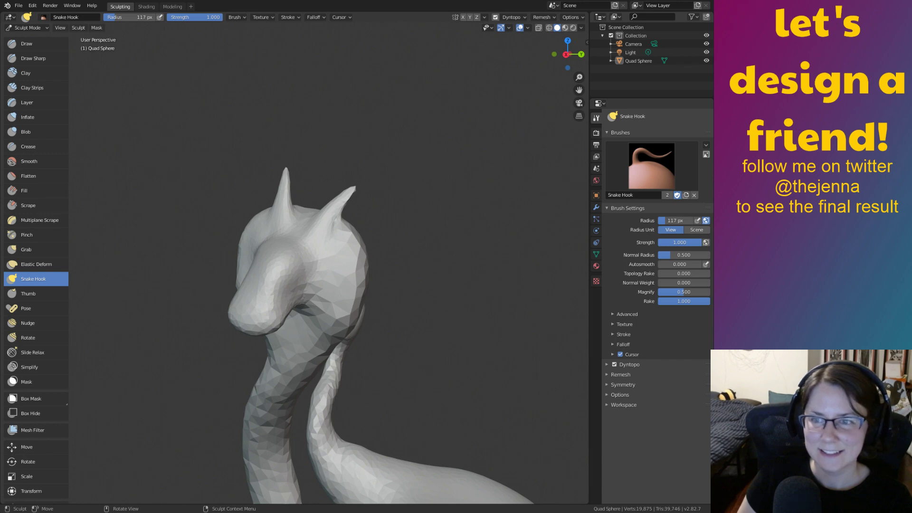
pyautogui.moveTo(444, 361)
pyautogui.mouseDown(button='middle')
pyautogui.moveTo(371, 348)
pyautogui.moveTo(511, 342)
pyautogui.moveTo(430, 347)
pyautogui.moveTo(496, 354)
pyautogui.mouseUp(button='middle')
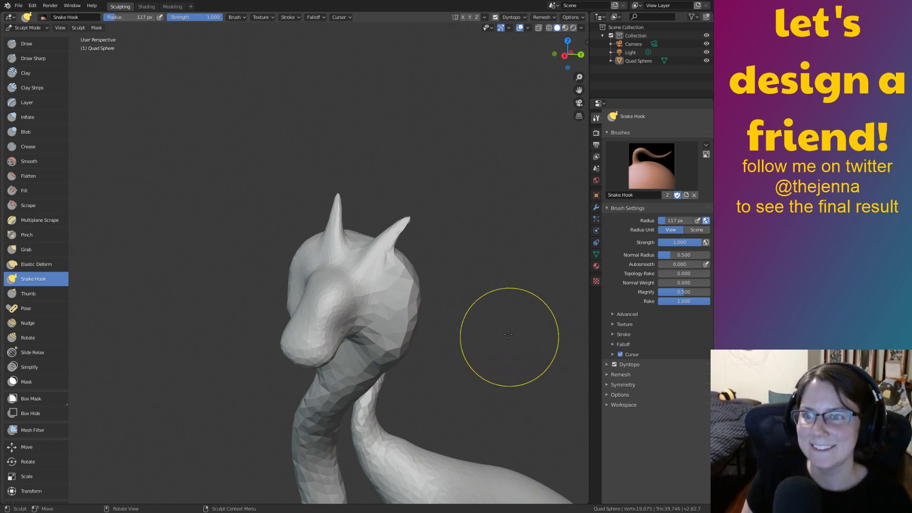
pyautogui.moveTo(499, 326)
pyautogui.mouseDown(button='middle')
pyautogui.moveTo(567, 300)
pyautogui.moveTo(553, 298)
pyautogui.mouseUp(button='middle')
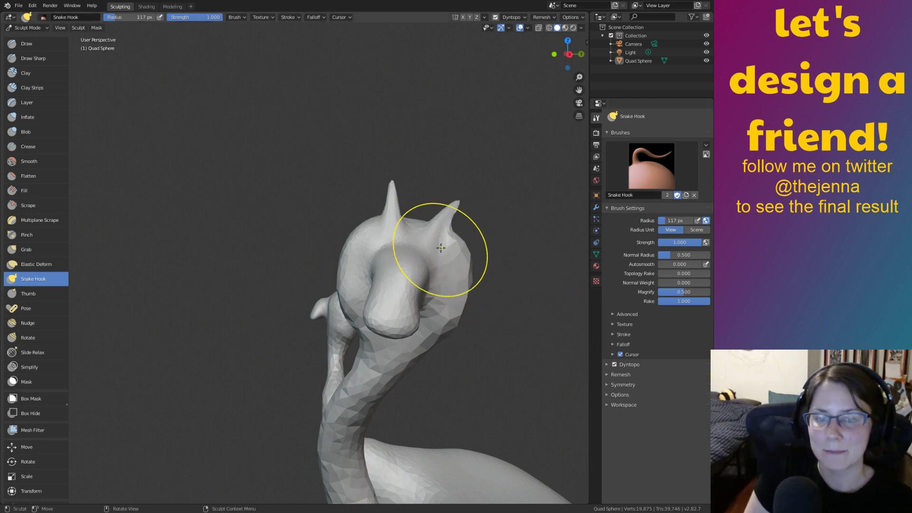
pyautogui.moveTo(471, 303)
pyautogui.keyDown('shift'); pyautogui.mouseDown(button='middle')
pyautogui.moveTo(430, 299)
pyautogui.moveTo(468, 260)
pyautogui.moveTo(434, 271)
pyautogui.mouseUp(button='middle'); pyautogui.keyUp('shift')
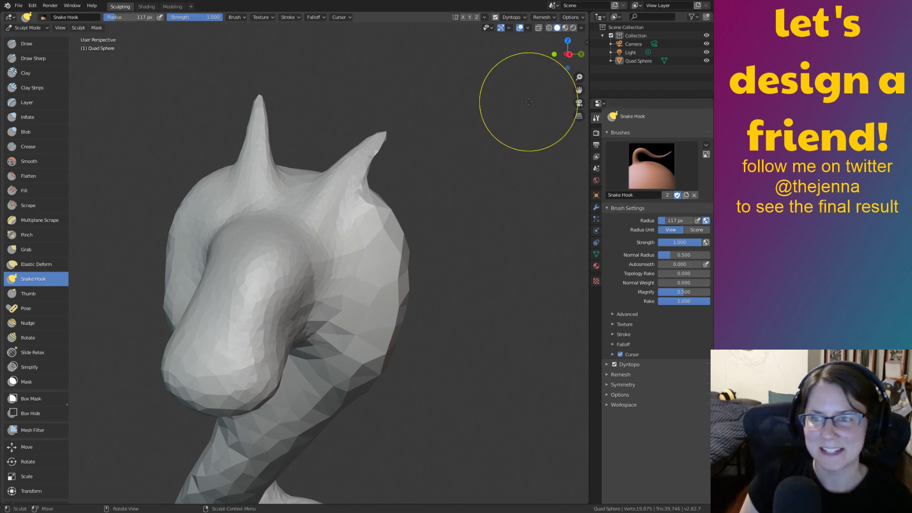
pyautogui.moveTo(466, 295); pyautogui.dragTo(423, 317, button='middle')
pyautogui.moveTo(369, 305); pyautogui.dragTo(529, 320, button='middle')
pyautogui.moveTo(423, 304)
pyautogui.mouseDown(button='middle')
pyautogui.moveTo(424, 343)
pyautogui.moveTo(438, 319)
pyautogui.moveTo(448, 224)
pyautogui.moveTo(423, 326)
pyautogui.moveTo(383, 328)
pyautogui.moveTo(417, 340)
pyautogui.moveTo(417, 319)
pyautogui.moveTo(429, 329)
pyautogui.moveTo(441, 323)
pyautogui.mouseUp(button='middle')
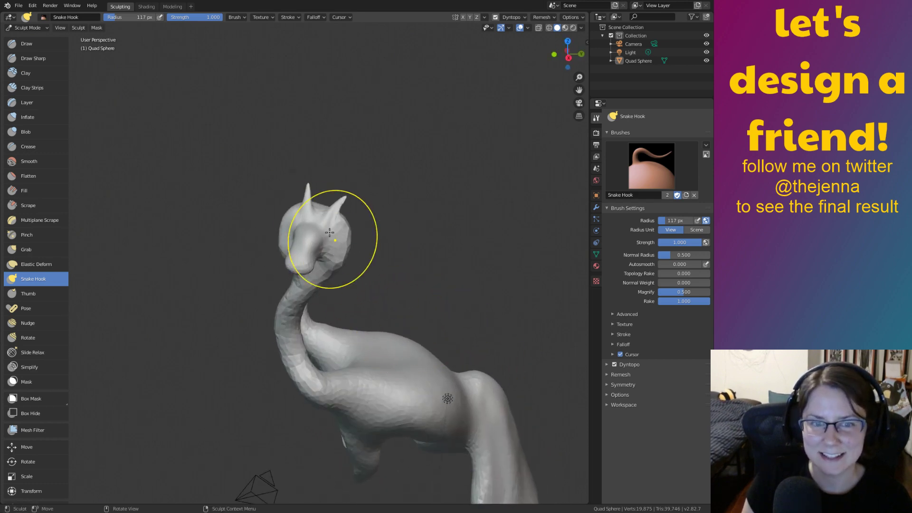
pyautogui.moveTo(378, 345)
pyautogui.mouseDown(button='middle')
pyautogui.moveTo(407, 326)
pyautogui.moveTo(370, 327)
pyautogui.mouseUp(button='middle')
pyautogui.moveTo(462, 337)
pyautogui.keyDown('ctrl'); pyautogui.mouseDown(button='middle')
pyautogui.moveTo(409, 271)
pyautogui.moveTo(452, 333)
pyautogui.mouseUp(button='middle'); pyautogui.keyUp('ctrl')
pyautogui.keyDown('ctrl'); pyautogui.moveTo(496, 373); pyautogui.dragTo(448, 309, button='middle'); pyautogui.keyUp('ctrl')
pyautogui.moveTo(493, 259)
pyautogui.mouseDown(button='middle')
pyautogui.moveTo(364, 284)
pyautogui.moveTo(416, 296)
pyautogui.moveTo(580, 244)
pyautogui.moveTo(509, 281)
pyautogui.moveTo(358, 307)
pyautogui.moveTo(428, 240)
pyautogui.moveTo(448, 332)
pyautogui.moveTo(430, 332)
pyautogui.mouseUp(button='middle')
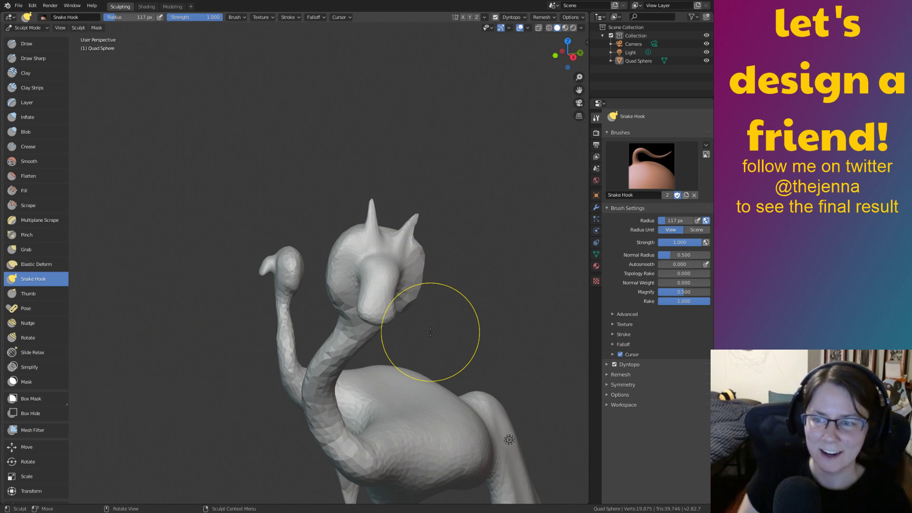
pyautogui.moveTo(478, 270)
pyautogui.mouseDown(button='middle')
pyautogui.moveTo(532, 289)
pyautogui.moveTo(361, 366)
pyautogui.moveTo(431, 417)
pyautogui.moveTo(533, 285)
pyautogui.mouseUp(button='middle')
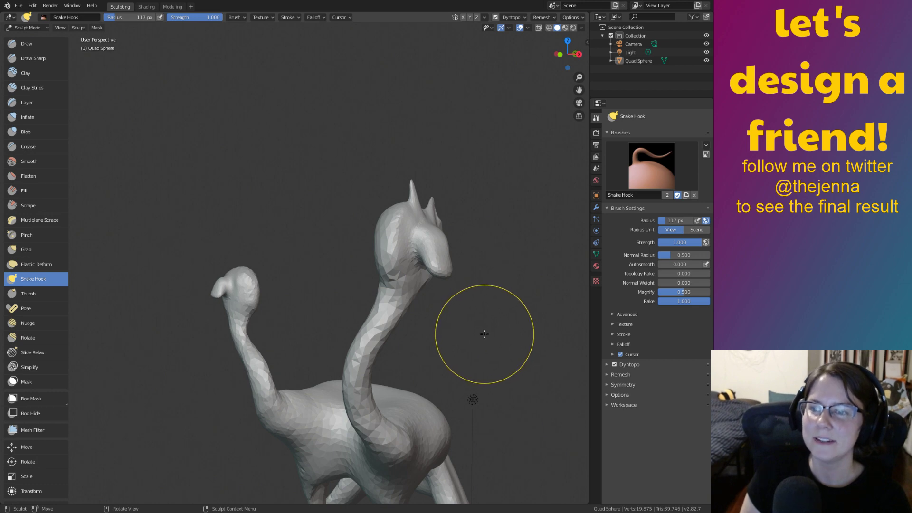
pyautogui.moveTo(477, 338)
pyautogui.mouseDown(button='middle')
pyautogui.moveTo(401, 330)
pyautogui.moveTo(531, 308)
pyautogui.moveTo(499, 262)
pyautogui.moveTo(462, 283)
pyautogui.moveTo(475, 313)
pyautogui.moveTo(452, 258)
pyautogui.mouseUp(button='middle')
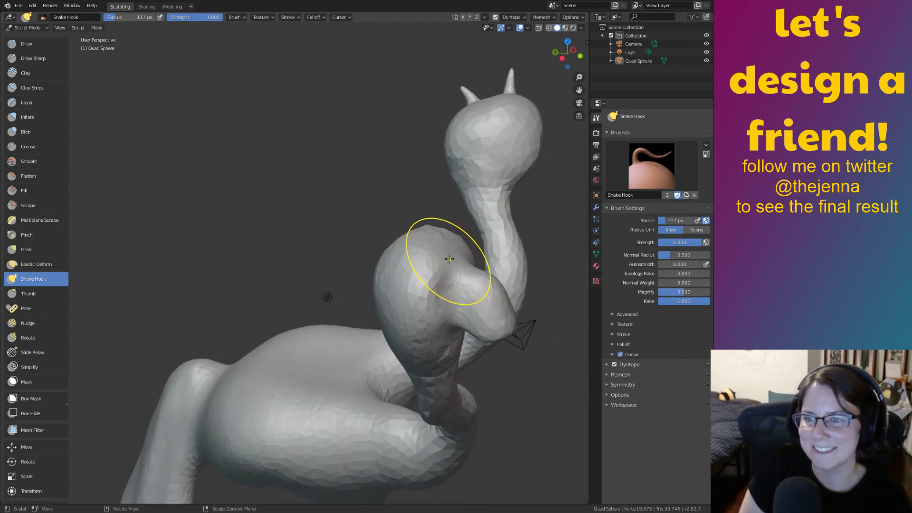
# Try pulling tendrils from the second head twice, undoing both attempts.
pyautogui.moveTo(447, 256)
pyautogui.mouseDown()
pyautogui.moveTo(430, 223)
pyautogui.moveTo(314, 98)
pyautogui.mouseUp()
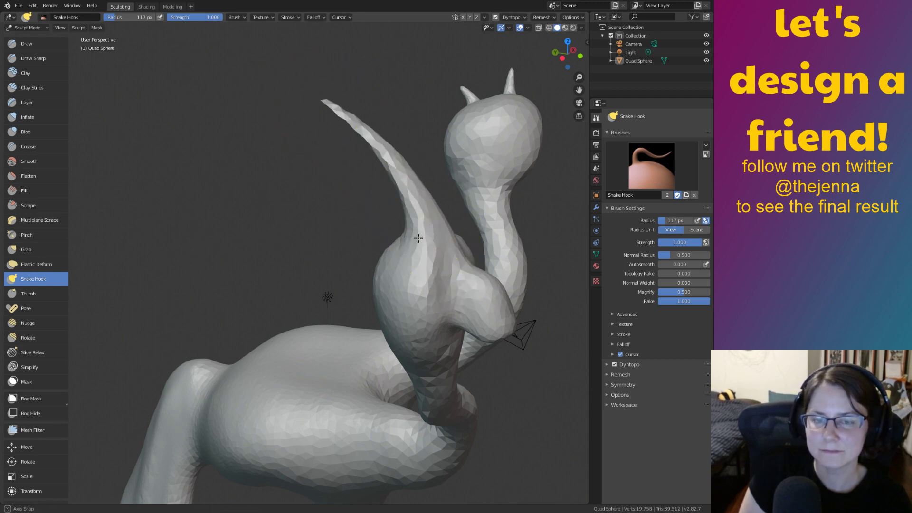
pyautogui.moveTo(418, 239); pyautogui.dragTo(414, 312, button='middle')
pyautogui.hotkey('ctrl', 'z')
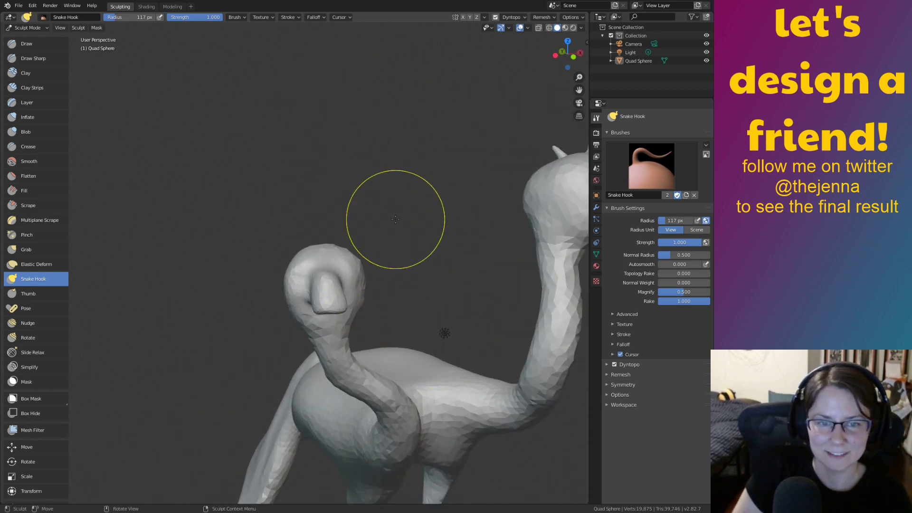
pyautogui.moveTo(395, 219); pyautogui.dragTo(372, 225, button='middle')
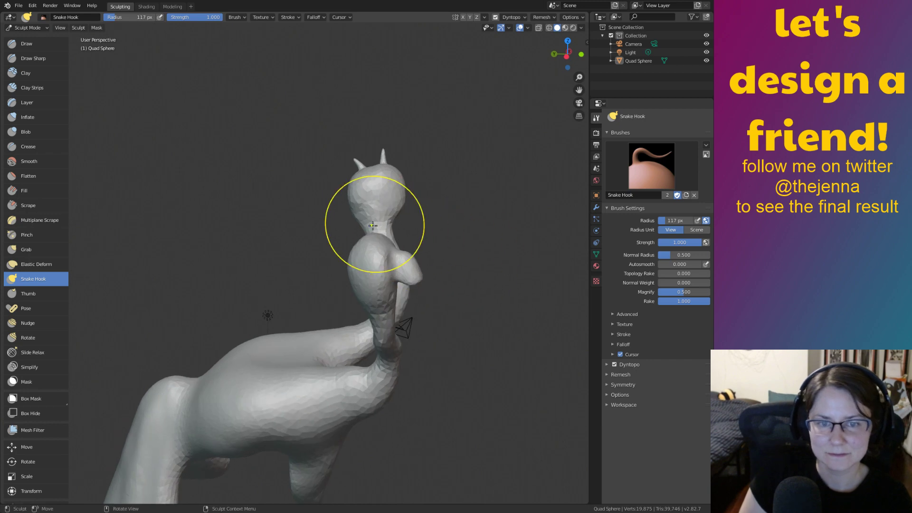
pyautogui.moveTo(384, 243)
pyautogui.mouseDown()
pyautogui.moveTo(373, 247)
pyautogui.moveTo(314, 191)
pyautogui.mouseUp()
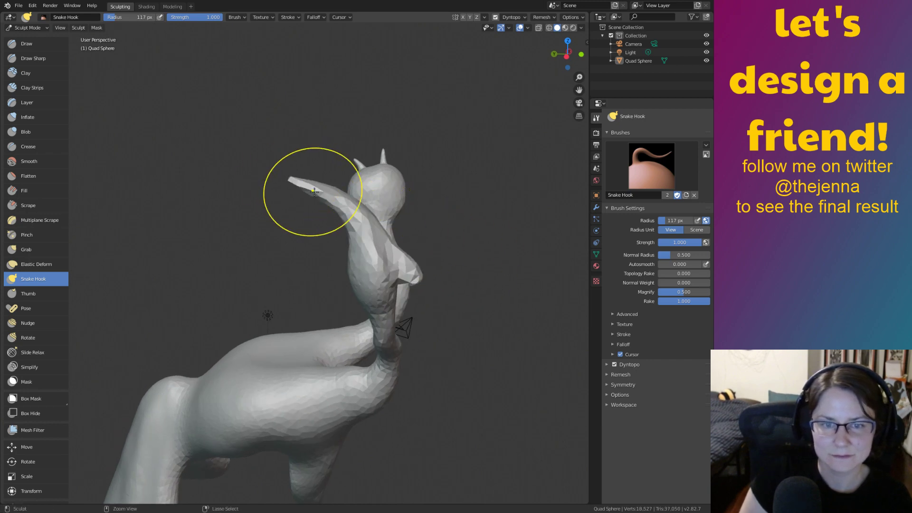
pyautogui.hotkey('ctrl', 'z')
pyautogui.moveTo(454, 299)
pyautogui.keyDown('ctrl'); pyautogui.mouseDown(button='middle')
pyautogui.moveTo(420, 260)
pyautogui.moveTo(397, 269)
pyautogui.mouseUp(button='middle'); pyautogui.keyUp('ctrl')
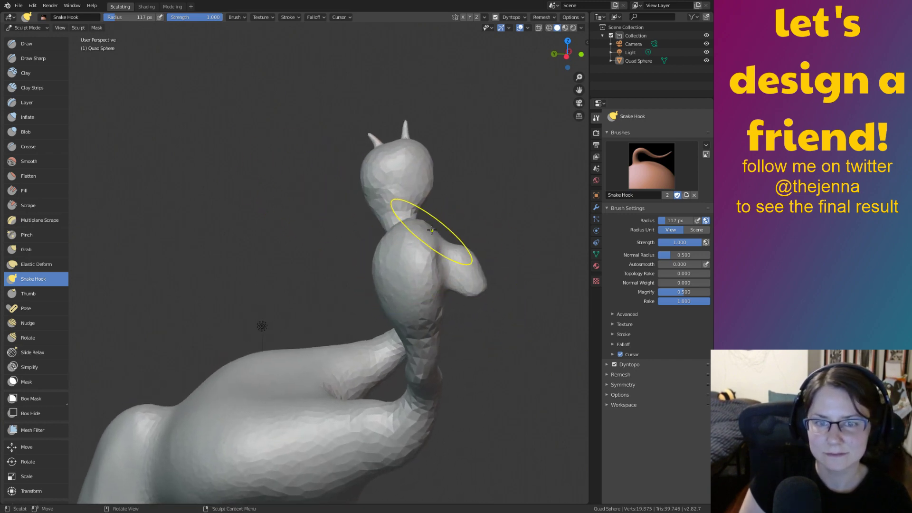
# Pull a long horn toward the upper left, then another up from the head's top.
pyautogui.moveTo(433, 232); pyautogui.dragTo(258, 186)
pyautogui.moveTo(458, 298)
pyautogui.mouseDown(button='middle')
pyautogui.moveTo(370, 303)
pyautogui.moveTo(417, 315)
pyautogui.moveTo(452, 308)
pyautogui.moveTo(428, 347)
pyautogui.mouseUp(button='middle')
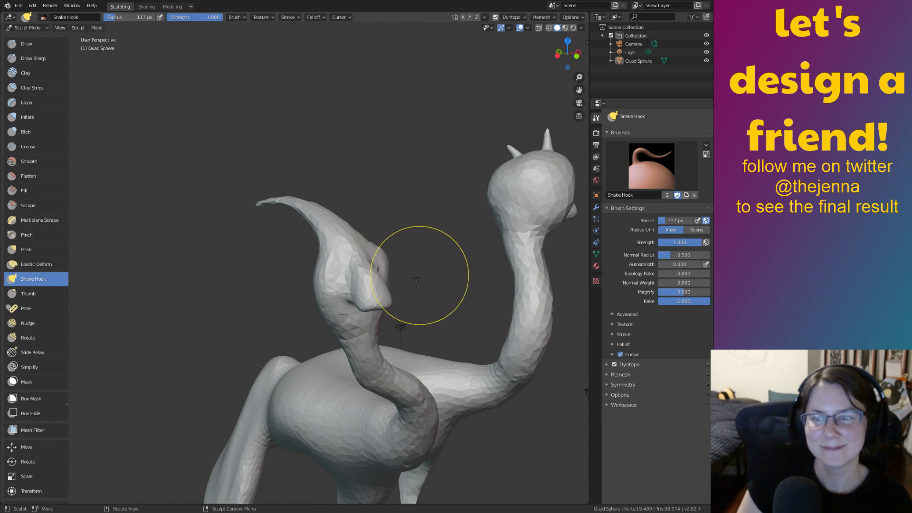
pyautogui.moveTo(416, 278)
pyautogui.mouseDown(button='middle')
pyautogui.moveTo(492, 291)
pyautogui.moveTo(466, 304)
pyautogui.moveTo(473, 279)
pyautogui.moveTo(301, 363)
pyautogui.moveTo(363, 310)
pyautogui.moveTo(457, 306)
pyautogui.moveTo(436, 292)
pyautogui.moveTo(401, 304)
pyautogui.moveTo(427, 331)
pyautogui.moveTo(437, 285)
pyautogui.moveTo(487, 324)
pyautogui.mouseUp(button='middle')
pyautogui.scroll(3, 469, 286)
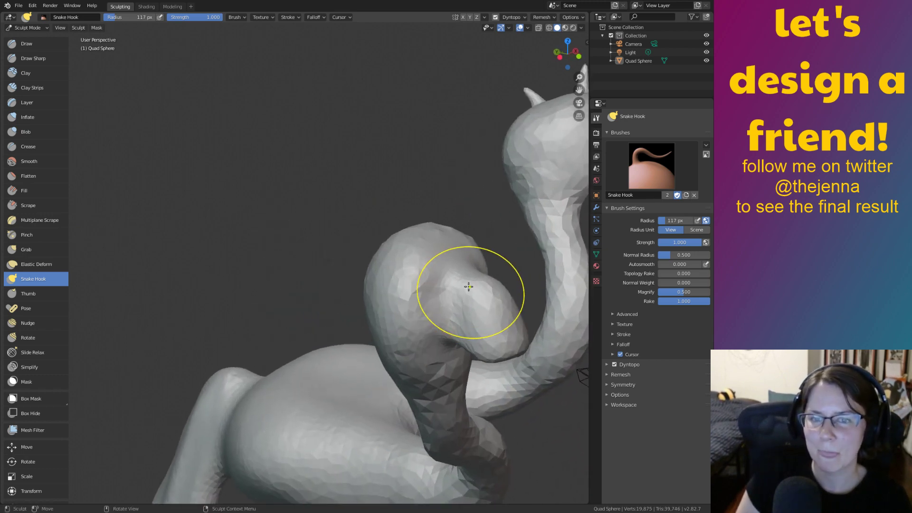
pyautogui.moveTo(437, 239); pyautogui.dragTo(417, 119)
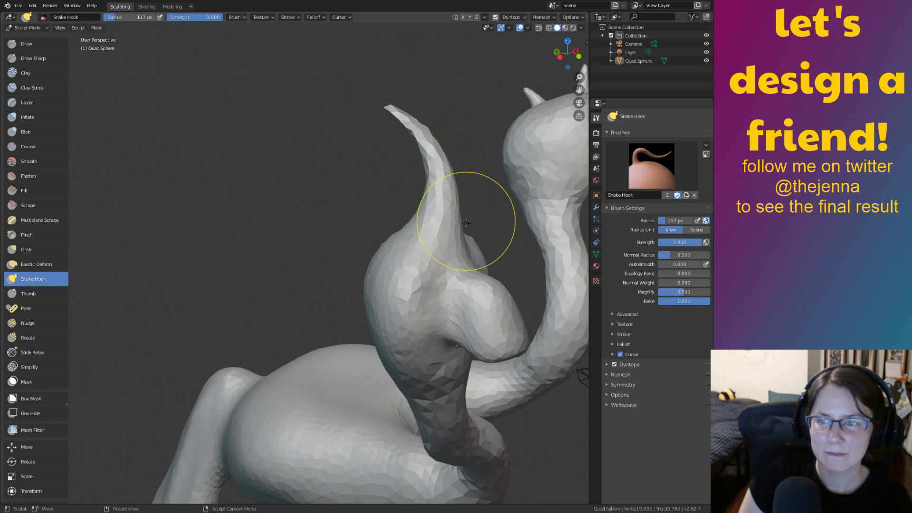
pyautogui.moveTo(468, 214)
pyautogui.mouseDown(button='middle')
pyautogui.moveTo(417, 227)
pyautogui.moveTo(523, 218)
pyautogui.moveTo(433, 233)
pyautogui.mouseUp(button='middle')
# Undo the last horn and pull a new long horn out of the near head.
pyautogui.hotkey('ctrl', 'z')
pyautogui.moveTo(426, 270); pyautogui.dragTo(404, 255, button='middle')
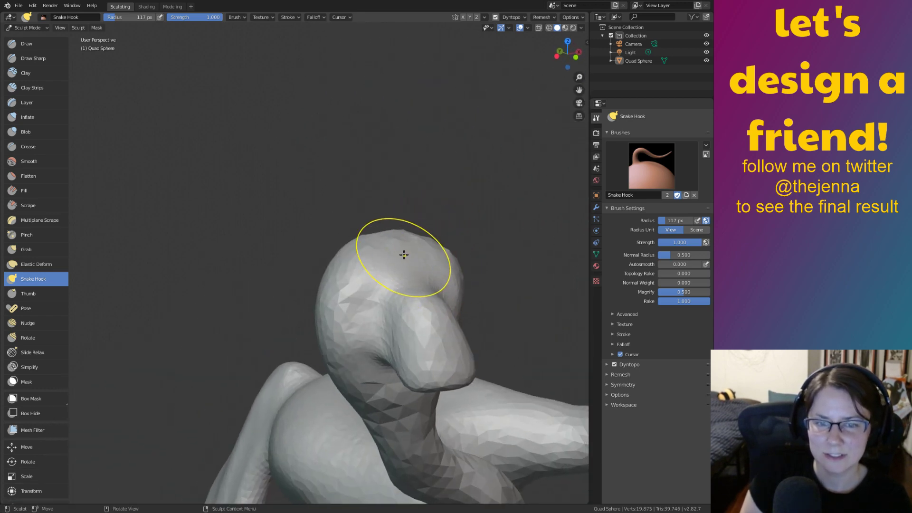
pyautogui.moveTo(445, 226); pyautogui.dragTo(451, 226, button='middle')
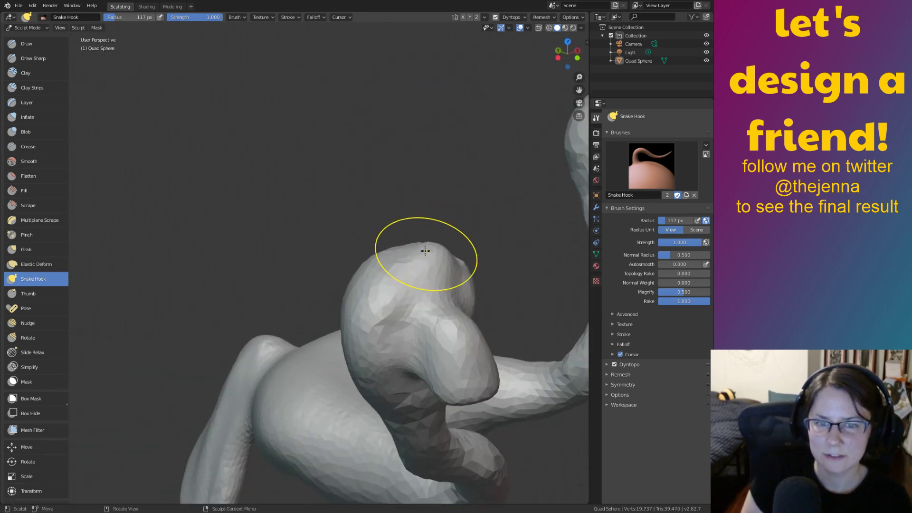
pyautogui.moveTo(423, 252); pyautogui.dragTo(247, 209)
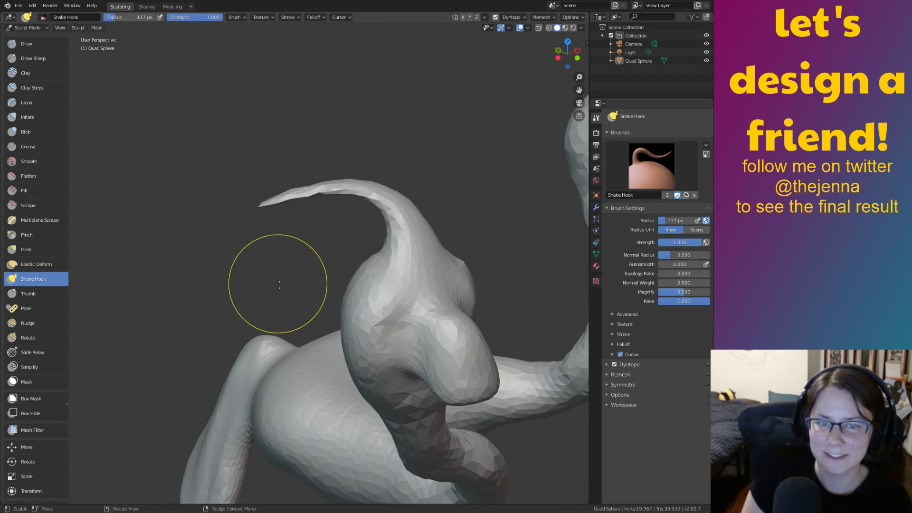
pyautogui.moveTo(374, 345)
pyautogui.mouseDown(button='middle')
pyautogui.moveTo(104, 413)
pyautogui.moveTo(506, 370)
pyautogui.mouseUp(button='middle')
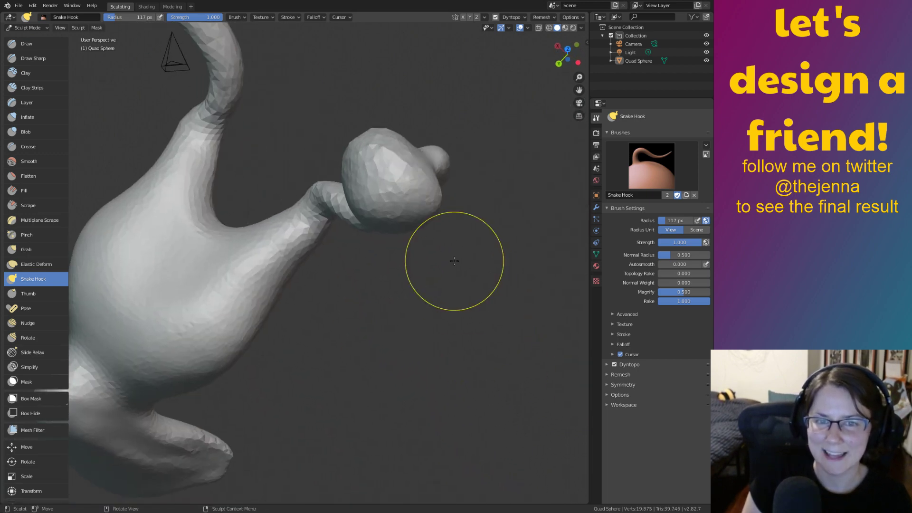
pyautogui.moveTo(454, 261)
pyautogui.mouseDown(button='middle')
pyautogui.moveTo(430, 220)
pyautogui.moveTo(242, 164)
pyautogui.moveTo(431, 252)
pyautogui.moveTo(389, 214)
pyautogui.mouseUp(button='middle')
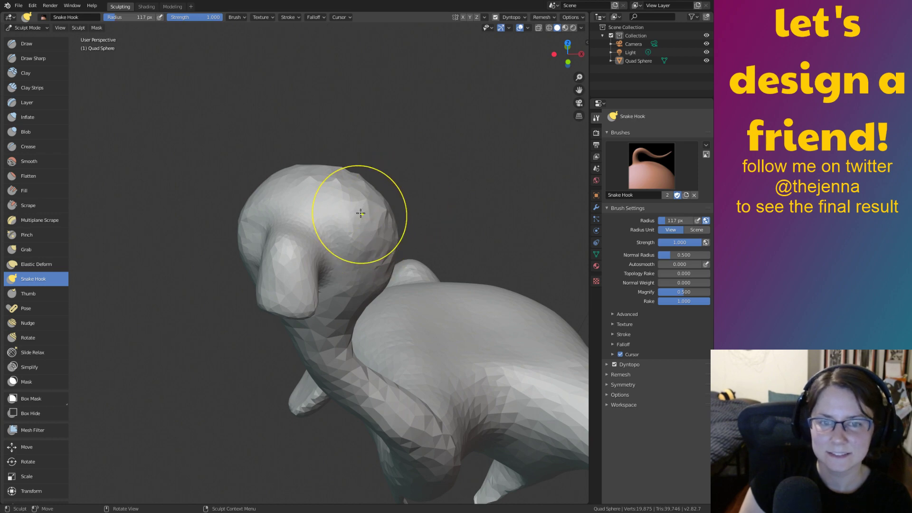
# Pull a long curved horn from the crown and redo the second horn on the left.
pyautogui.moveTo(367, 225); pyautogui.dragTo(488, 255)
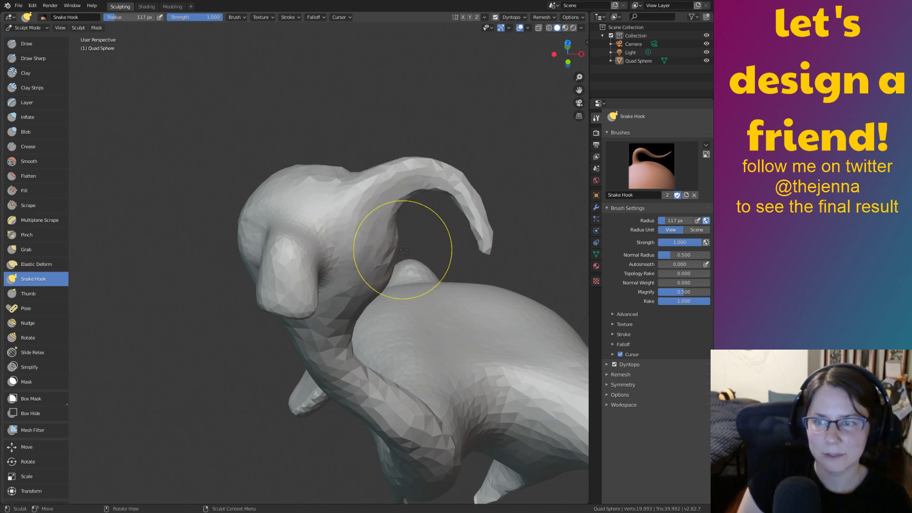
pyautogui.moveTo(404, 250); pyautogui.dragTo(468, 238, button='middle')
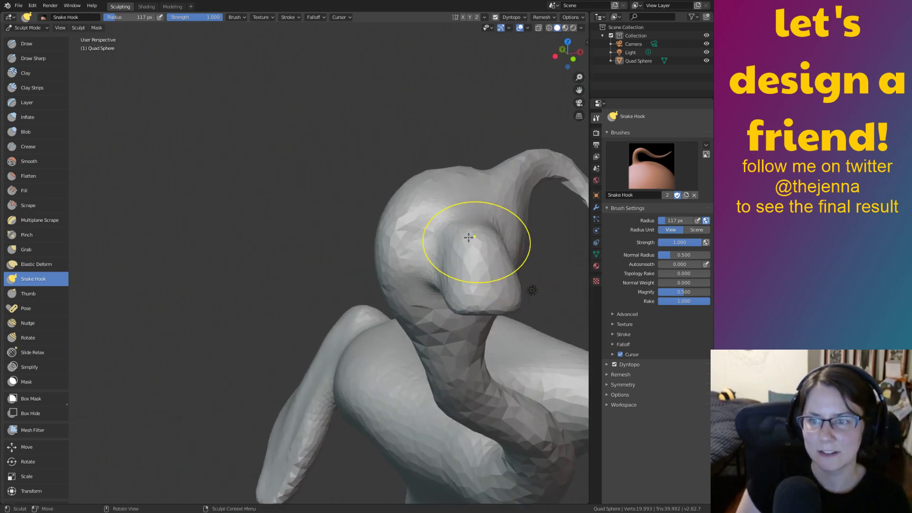
pyautogui.moveTo(332, 126); pyautogui.dragTo(290, 261)
pyautogui.moveTo(494, 284)
pyautogui.mouseDown(button='middle')
pyautogui.moveTo(435, 290)
pyautogui.moveTo(420, 261)
pyautogui.moveTo(434, 235)
pyautogui.mouseUp(button='middle')
pyautogui.hotkey('ctrl', 'z')
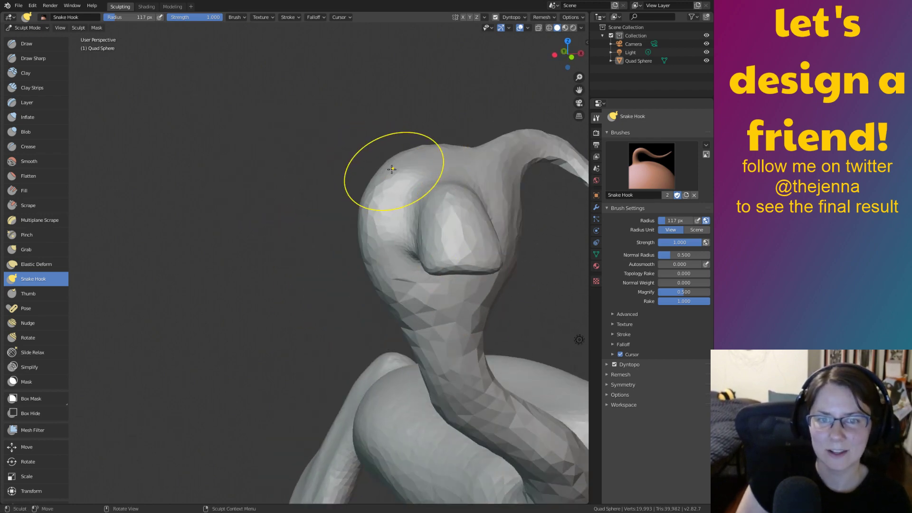
pyautogui.moveTo(392, 170); pyautogui.dragTo(293, 265)
# Orbit to face the horned head and switch to the Inflate brush.
pyautogui.moveTo(553, 283)
pyautogui.keyDown('shift'); pyautogui.mouseDown(button='middle')
pyautogui.moveTo(393, 277)
pyautogui.moveTo(528, 311)
pyautogui.moveTo(526, 335)
pyautogui.moveTo(425, 331)
pyautogui.moveTo(463, 290)
pyautogui.moveTo(536, 319)
pyautogui.mouseUp(button='middle'); pyautogui.keyUp('shift')
pyautogui.scroll(-2, 404, 273)
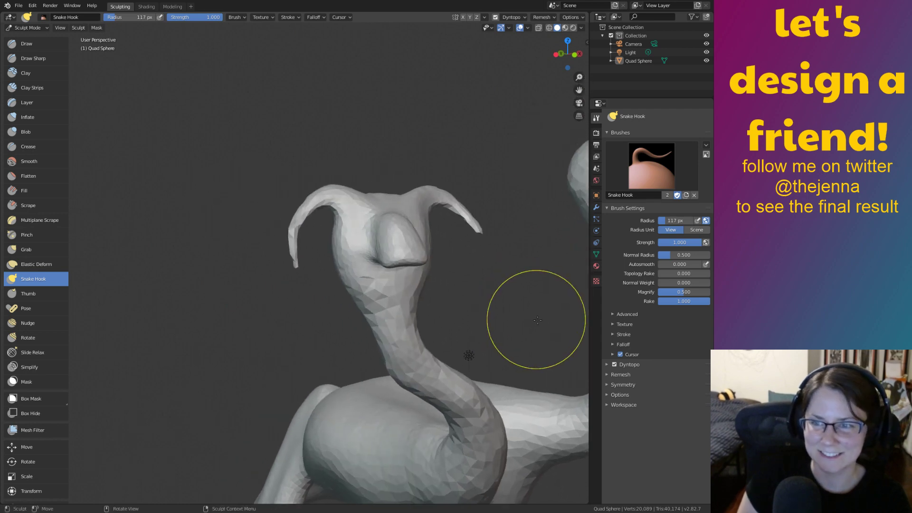
pyautogui.scroll(3, 535, 319)
pyautogui.moveTo(468, 284)
pyautogui.mouseDown(button='middle')
pyautogui.moveTo(448, 302)
pyautogui.moveTo(450, 294)
pyautogui.moveTo(429, 291)
pyautogui.mouseUp(button='middle')
pyautogui.keyDown('shift'); pyautogui.moveTo(451, 340); pyautogui.dragTo(508, 360, button='middle'); pyautogui.keyUp('shift')
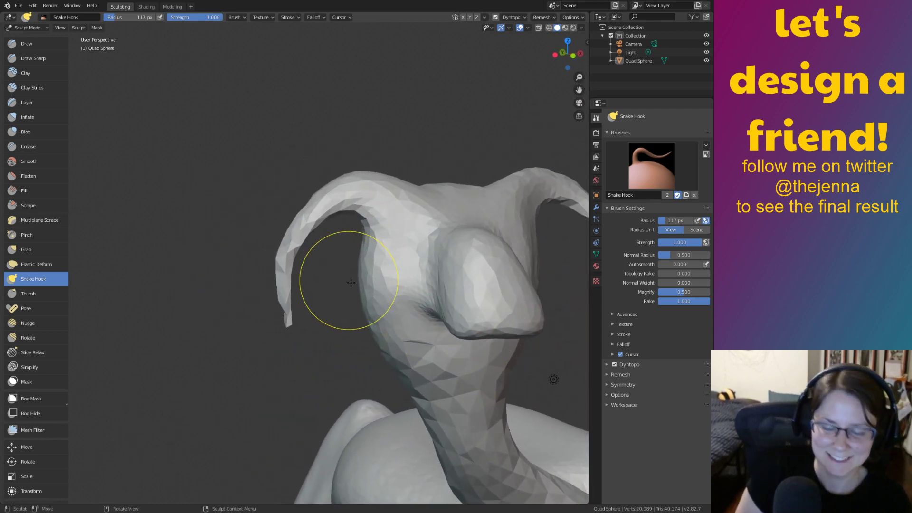
pyautogui.press('i')
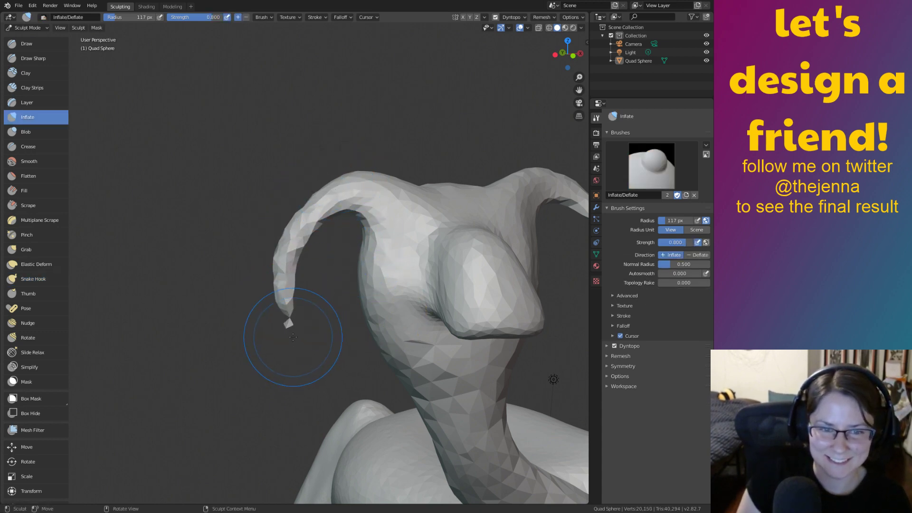
# Smooth away the stray spike on the second head's left horn tip, then check both heads and the body.
pyautogui.keyDown('shift'); pyautogui.moveTo(293, 337); pyautogui.dragTo(287, 327); pyautogui.keyUp('shift')
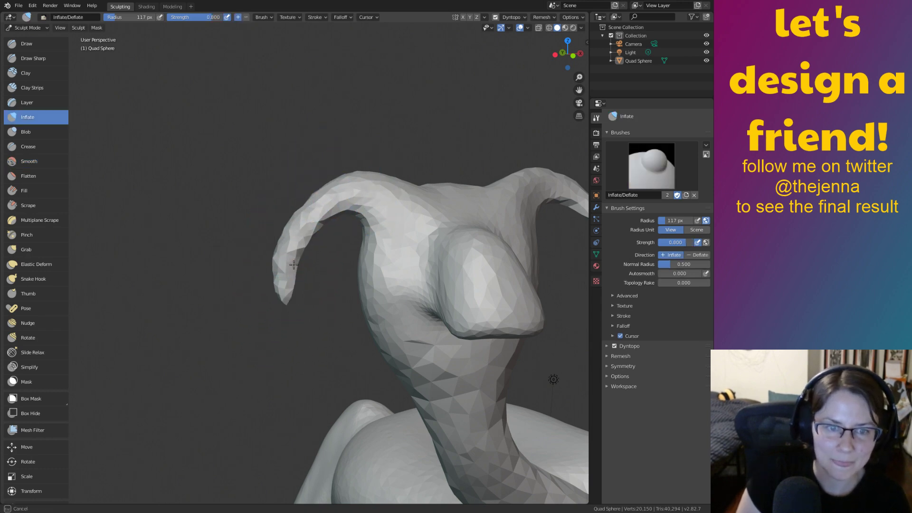
pyautogui.moveTo(297, 336)
pyautogui.mouseDown(button='middle')
pyautogui.moveTo(366, 281)
pyautogui.moveTo(360, 261)
pyautogui.mouseUp(button='middle')
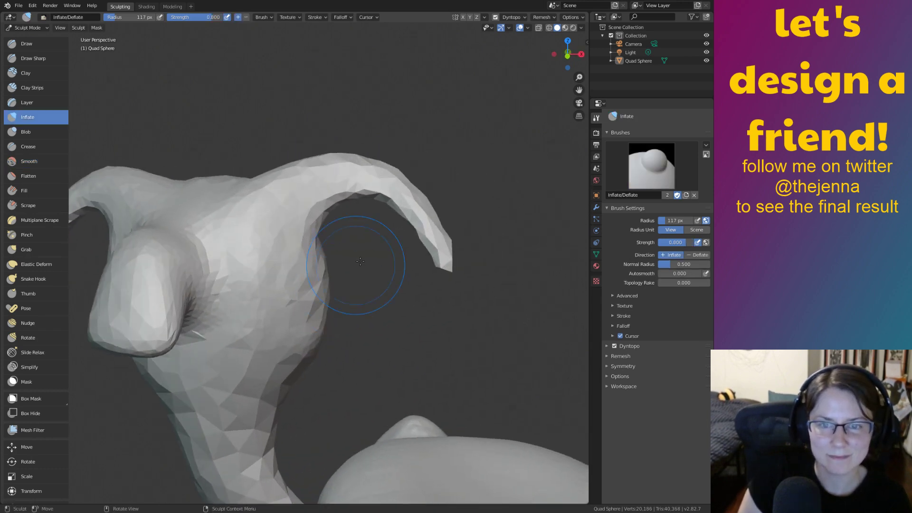
pyautogui.scroll(-6, 394, 273)
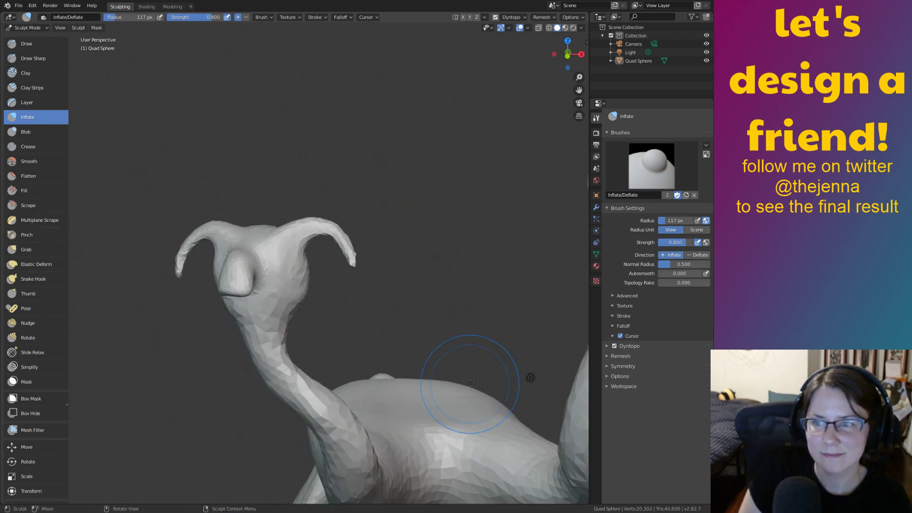
pyautogui.keyDown('shift'); pyautogui.moveTo(458, 349); pyautogui.dragTo(470, 320, button='middle'); pyautogui.keyUp('shift')
pyautogui.moveTo(418, 306)
pyautogui.mouseDown(button='middle')
pyautogui.moveTo(465, 316)
pyautogui.moveTo(463, 294)
pyautogui.moveTo(430, 295)
pyautogui.moveTo(397, 273)
pyautogui.mouseUp(button='middle')
# Frame the horned head and switch to the Grab brush (196 px radius, 0.781 strength).
pyautogui.scroll(-2, 398, 274)
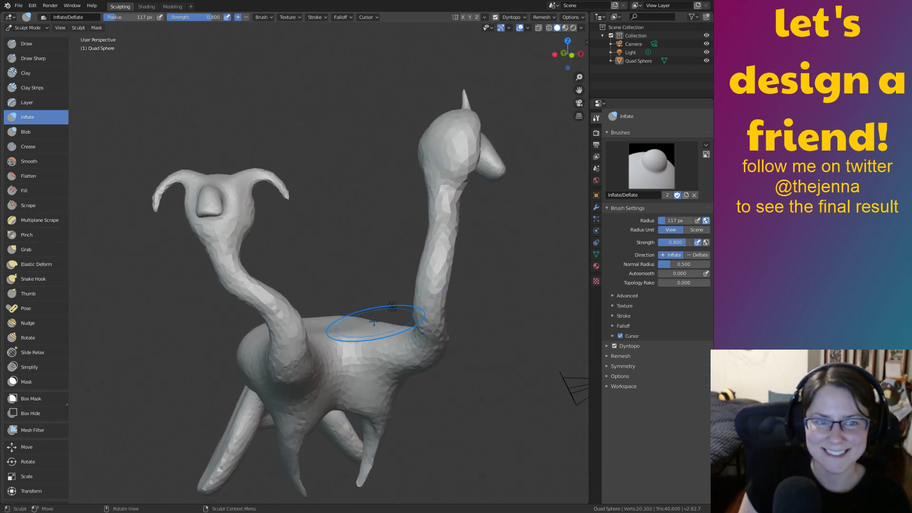
pyautogui.moveTo(374, 321)
pyautogui.mouseDown(button='middle')
pyautogui.moveTo(340, 301)
pyautogui.moveTo(387, 332)
pyautogui.moveTo(488, 264)
pyautogui.moveTo(465, 322)
pyautogui.mouseUp(button='middle')
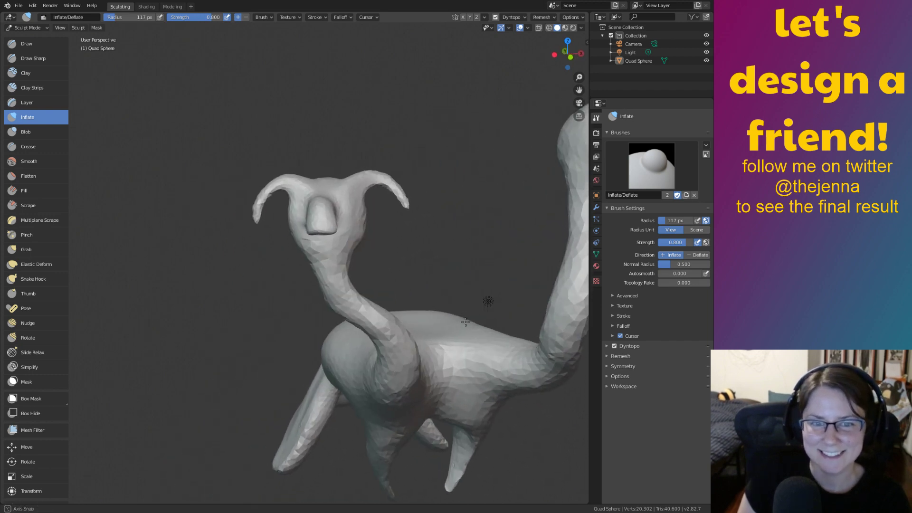
pyautogui.scroll(3, 476, 317)
pyautogui.keyDown('shift'); pyautogui.moveTo(450, 230); pyautogui.dragTo(426, 302, button='middle'); pyautogui.keyUp('shift')
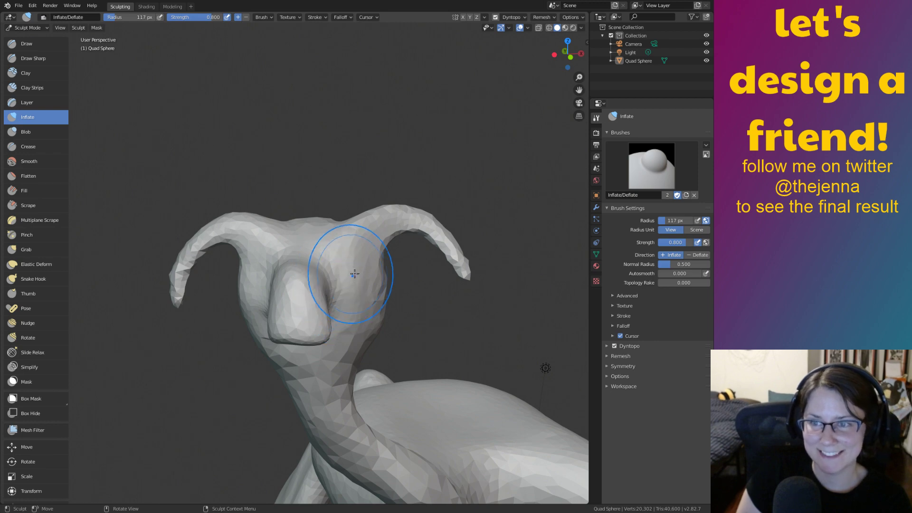
pyautogui.press('g')
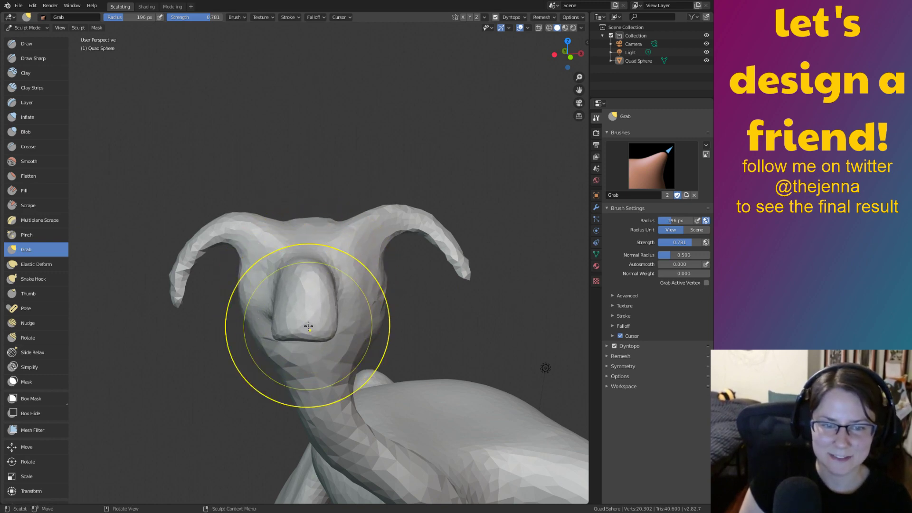
# Pull the long-necked head's snout mesh up and to the right with Grab.
pyautogui.moveTo(278, 333); pyautogui.dragTo(315, 289, button='middle')
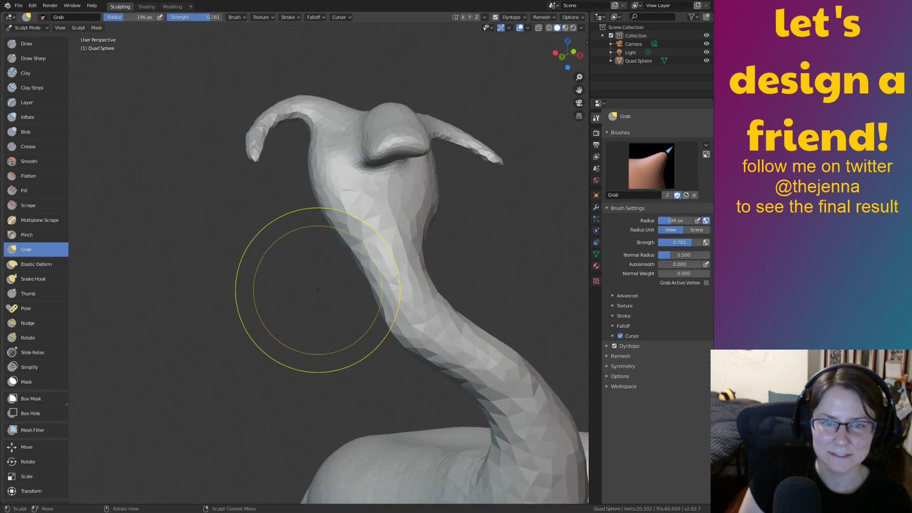
pyautogui.moveTo(383, 245); pyautogui.dragTo(364, 335, button='middle')
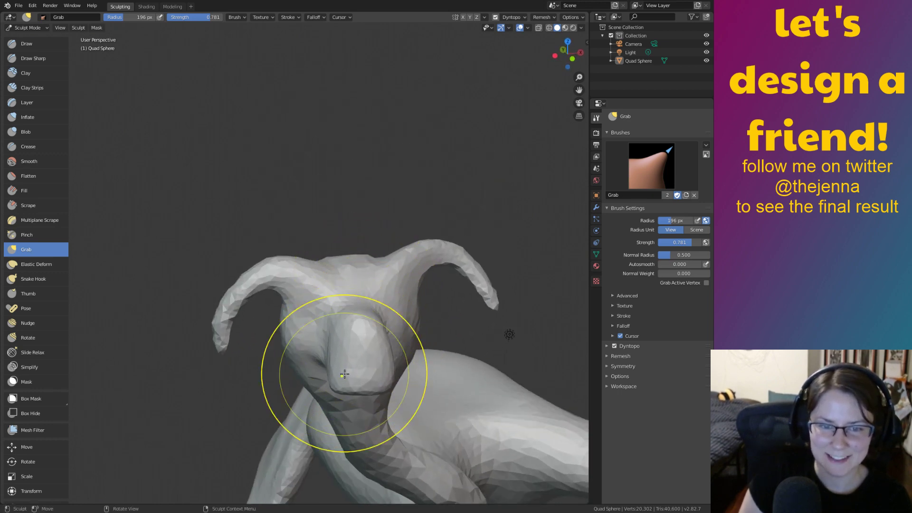
pyautogui.moveTo(344, 374); pyautogui.dragTo(377, 321)
pyautogui.moveTo(384, 314)
pyautogui.mouseDown(button='middle')
pyautogui.moveTo(316, 285)
pyautogui.moveTo(508, 340)
pyautogui.moveTo(409, 260)
pyautogui.moveTo(356, 472)
pyautogui.moveTo(393, 444)
pyautogui.moveTo(382, 313)
pyautogui.mouseUp(button='middle')
pyautogui.scroll(-4, 382, 314)
# Smooth the area beside the snout, then return to the Grab brush.
pyautogui.press('s')
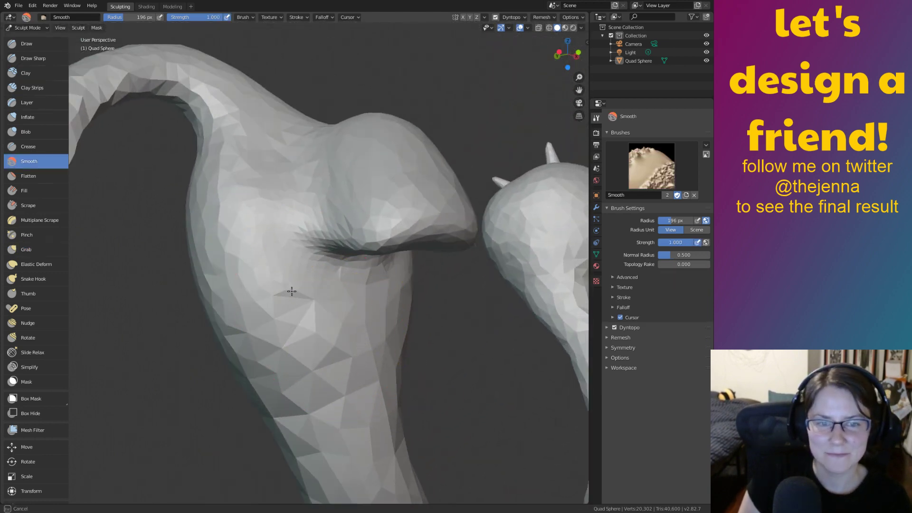
pyautogui.moveTo(354, 320)
pyautogui.mouseDown(button='middle')
pyautogui.moveTo(315, 328)
pyautogui.moveTo(384, 316)
pyautogui.moveTo(272, 331)
pyautogui.mouseUp(button='middle')
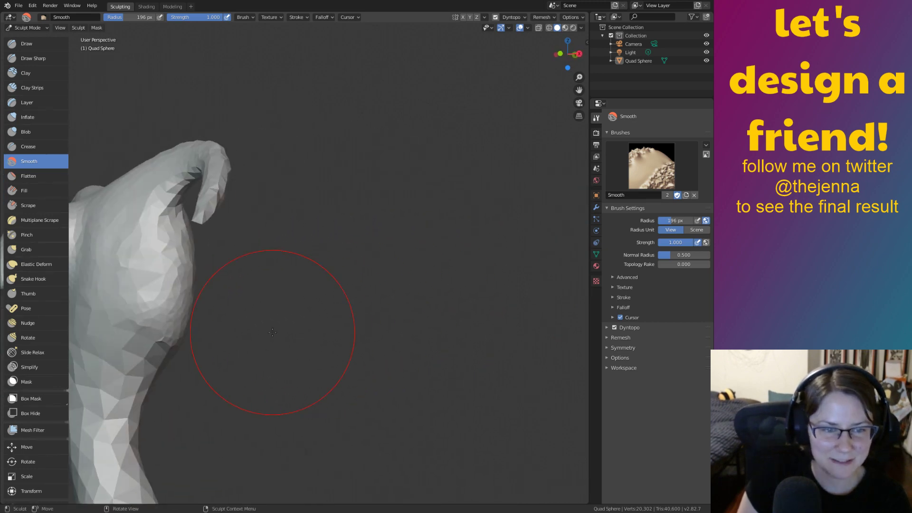
pyautogui.moveTo(161, 336)
pyautogui.mouseDown(button='middle')
pyautogui.moveTo(294, 332)
pyautogui.moveTo(351, 305)
pyautogui.moveTo(309, 327)
pyautogui.moveTo(288, 323)
pyautogui.moveTo(318, 327)
pyautogui.mouseUp(button='middle')
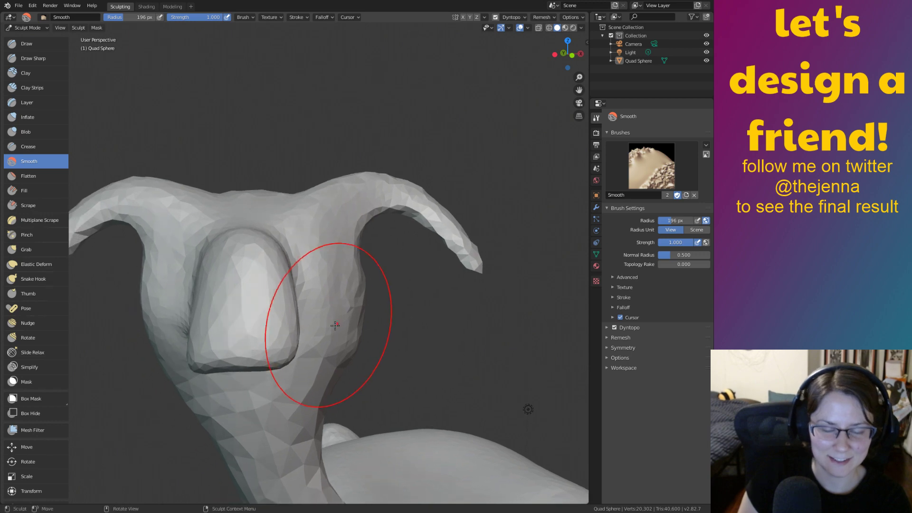
pyautogui.press('g')
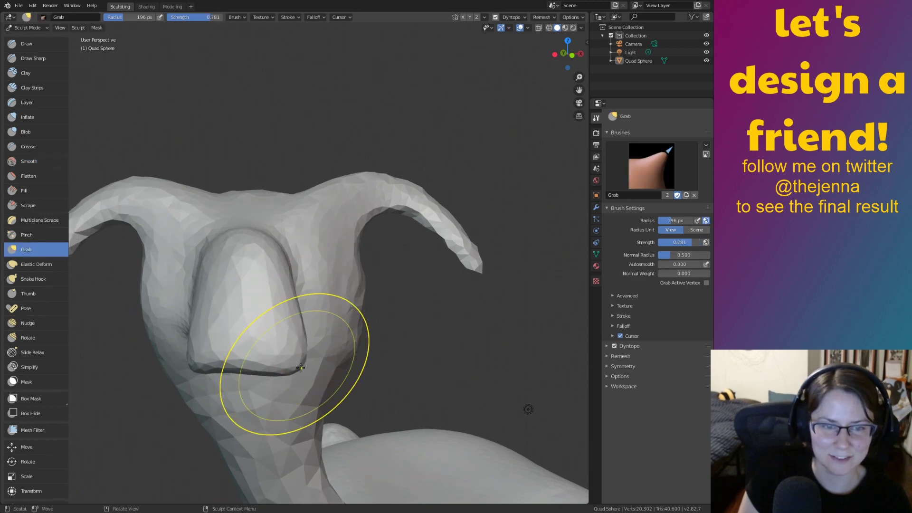
pyautogui.moveTo(300, 367); pyautogui.dragTo(478, 275, button='middle')
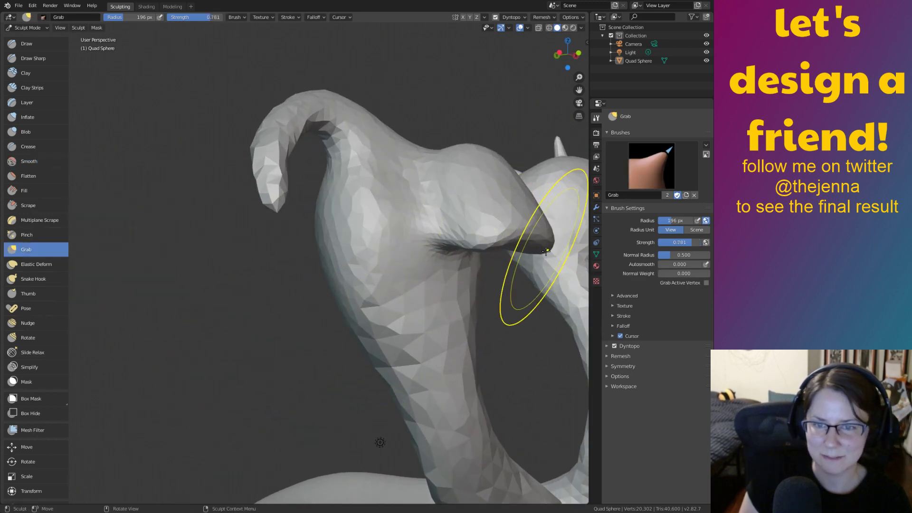
pyautogui.moveTo(498, 234); pyautogui.dragTo(511, 335, button='middle')
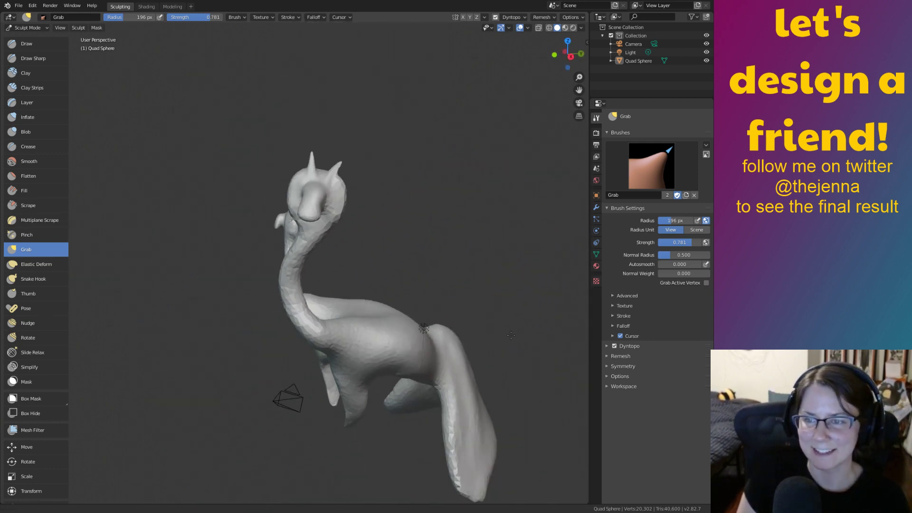
# Save the sculpt as monster12.blend.
pyautogui.moveTo(427, 295); pyautogui.dragTo(532, 328, button='middle')
pyautogui.hotkey('ctrl', 's')
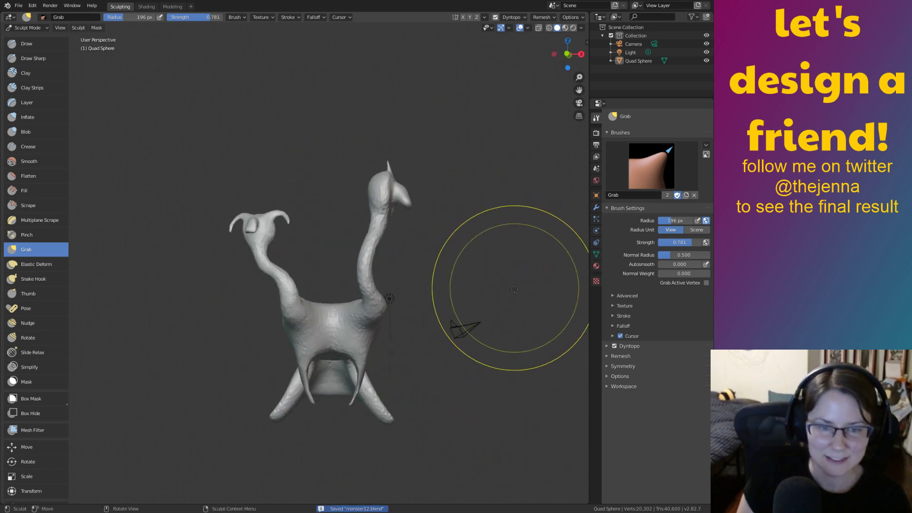
pyautogui.moveTo(514, 288)
pyautogui.mouseDown(button='middle')
pyautogui.moveTo(442, 294)
pyautogui.moveTo(418, 325)
pyautogui.moveTo(429, 362)
pyautogui.moveTo(468, 317)
pyautogui.mouseUp(button='middle')
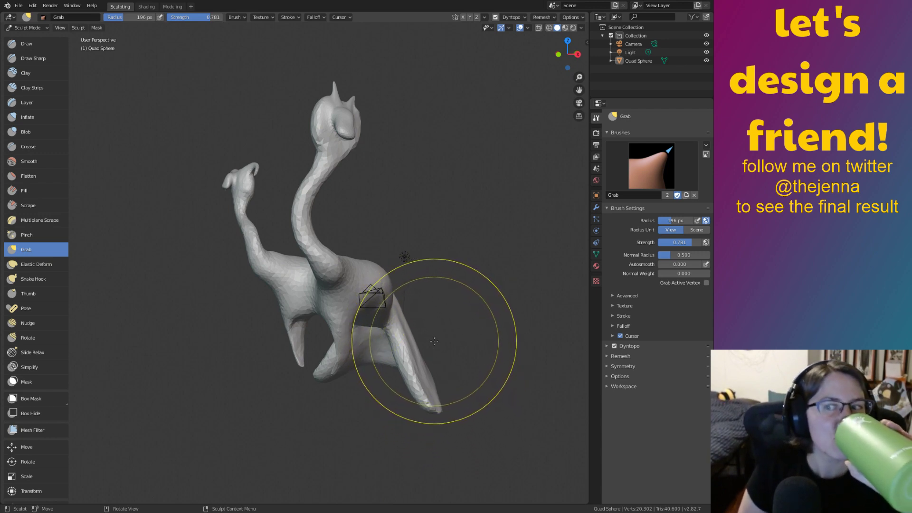
# Pull the cheek beside the snout outward with Snake Hook and undo the unwanted strokes near the eye.
pyautogui.moveTo(262, 363)
pyautogui.mouseDown(button='middle')
pyautogui.moveTo(279, 339)
pyautogui.moveTo(417, 351)
pyautogui.moveTo(324, 335)
pyautogui.moveTo(331, 323)
pyautogui.moveTo(350, 365)
pyautogui.moveTo(391, 349)
pyautogui.moveTo(380, 340)
pyautogui.moveTo(420, 358)
pyautogui.moveTo(379, 355)
pyautogui.moveTo(427, 309)
pyautogui.moveTo(477, 307)
pyautogui.mouseUp(button='middle')
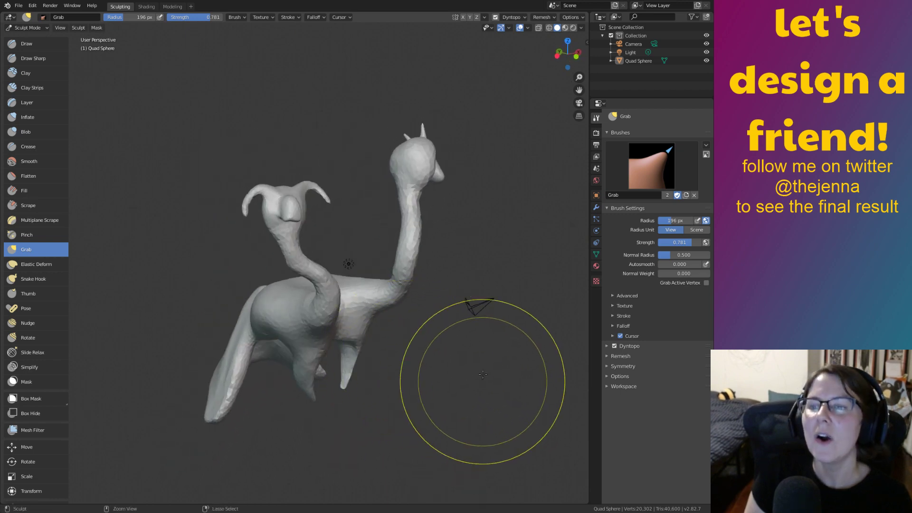
pyautogui.scroll(5, 391, 282)
pyautogui.moveTo(391, 283)
pyautogui.mouseDown(button='middle')
pyautogui.moveTo(508, 270)
pyautogui.moveTo(463, 324)
pyautogui.mouseUp(button='middle')
pyautogui.scroll(3, 510, 269)
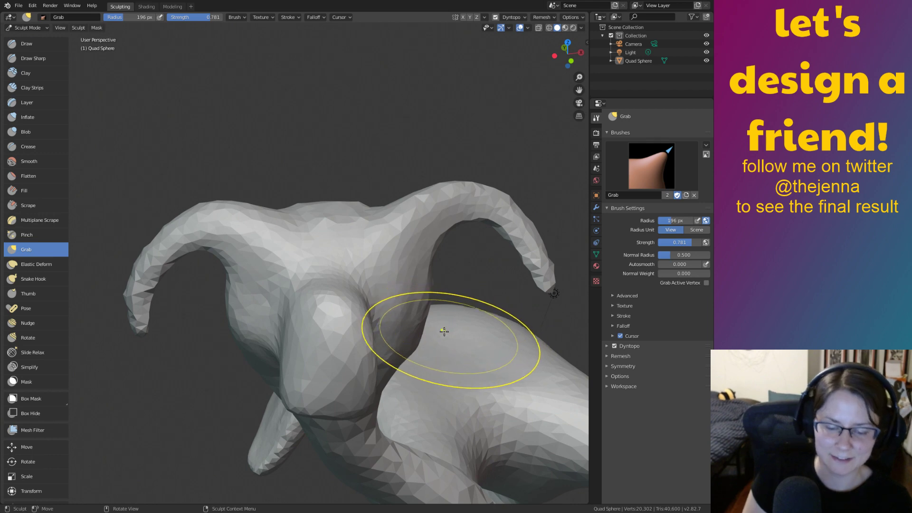
pyautogui.click(34, 279)
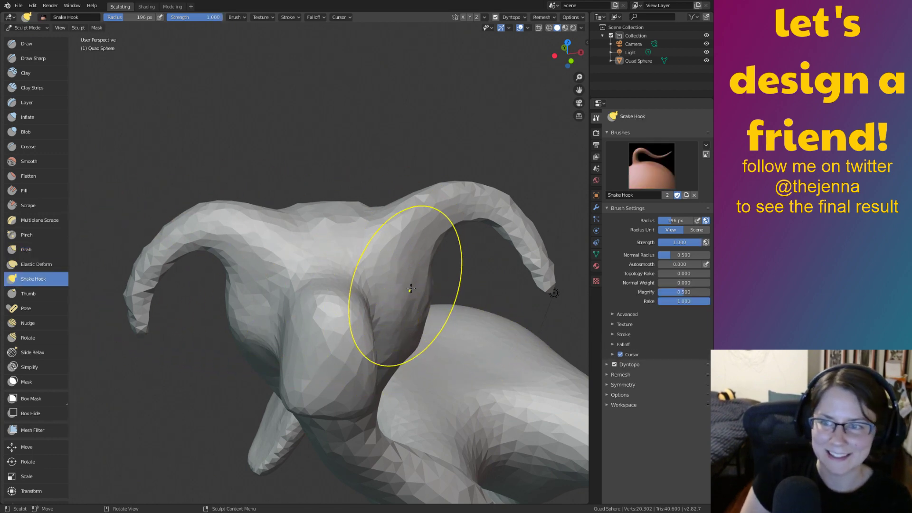
pyautogui.moveTo(379, 282); pyautogui.dragTo(407, 279)
pyautogui.moveTo(275, 286); pyautogui.dragTo(246, 284)
pyautogui.hotkey('ctrl', 'z')
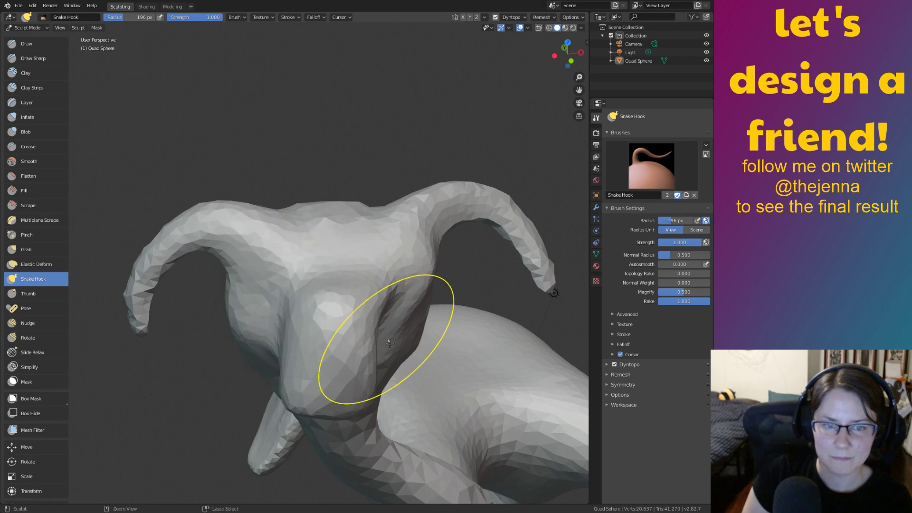
pyautogui.moveTo(380, 307)
pyautogui.mouseDown(button='middle')
pyautogui.moveTo(344, 309)
pyautogui.moveTo(385, 308)
pyautogui.mouseUp(button='middle')
pyautogui.hotkey('ctrl', 'z')
# Open the Modeling workspace, deselect the whole mesh, and return to Object Mode.
pyautogui.click(173, 6)
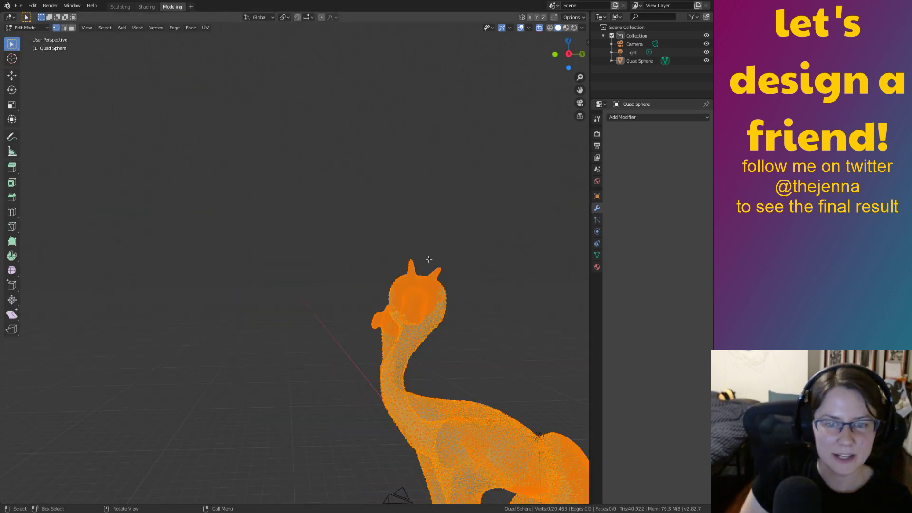
pyautogui.hotkey('alt', 'a')
pyautogui.moveTo(488, 292); pyautogui.dragTo(507, 324, button='middle')
pyautogui.press('Tab')
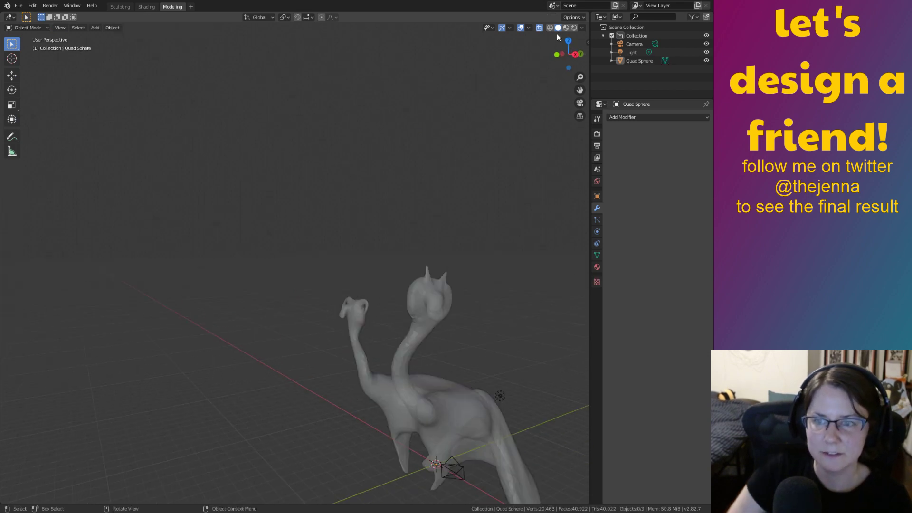
# Turn off X-ray so the creature shows solid with overlays on, frame it, and open the Add menu.
pyautogui.click(520, 27)
pyautogui.moveTo(567, 237); pyautogui.dragTo(555, 79, button='middle')
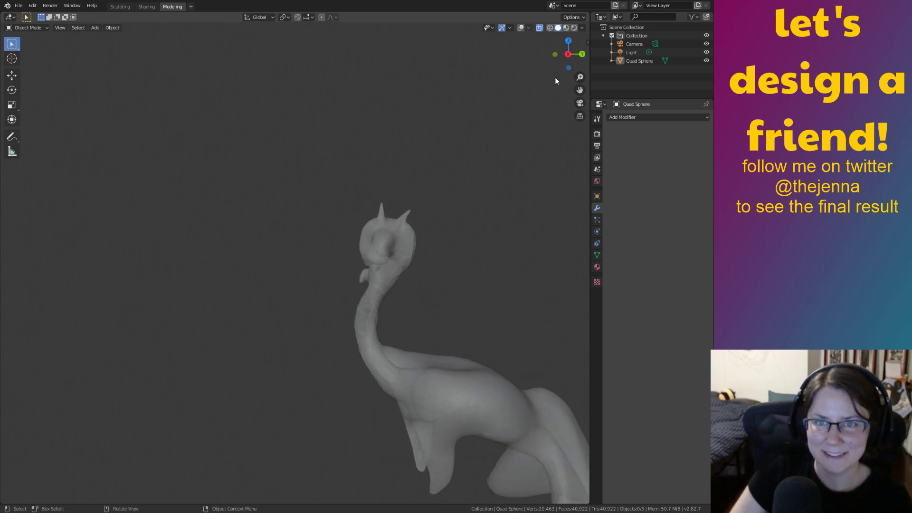
pyautogui.click(540, 28)
pyautogui.click(521, 27)
pyautogui.scroll(3, 486, 278)
pyautogui.keyDown('shift'); pyautogui.moveTo(487, 279); pyautogui.dragTo(452, 276, button='middle'); pyautogui.keyUp('shift')
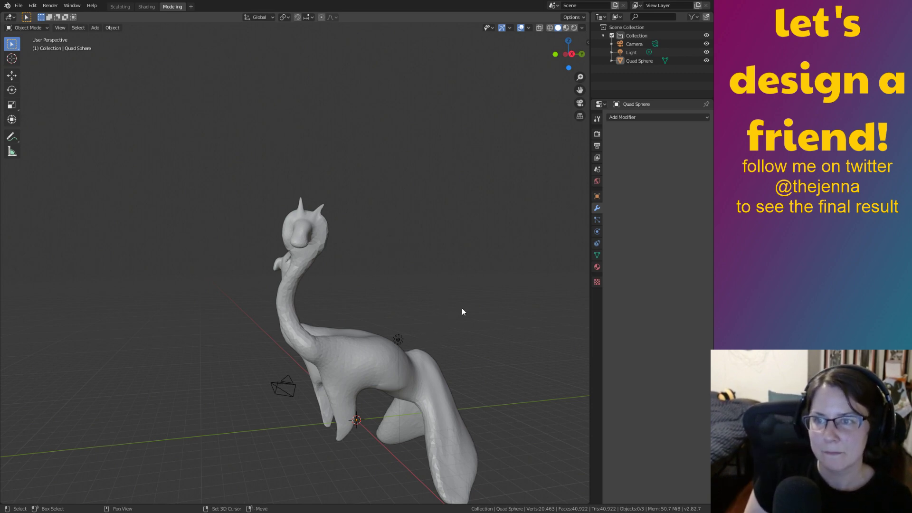
pyautogui.hotkey('shift', 'a')
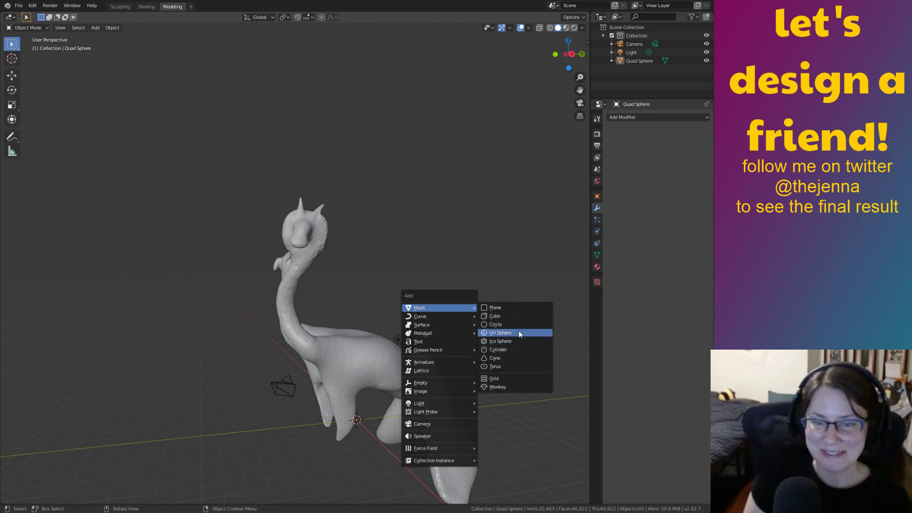
# Add a UV sphere, raise it along Z and shrink it.
pyautogui.click(513, 333)
pyautogui.press('g')
pyautogui.press('z')
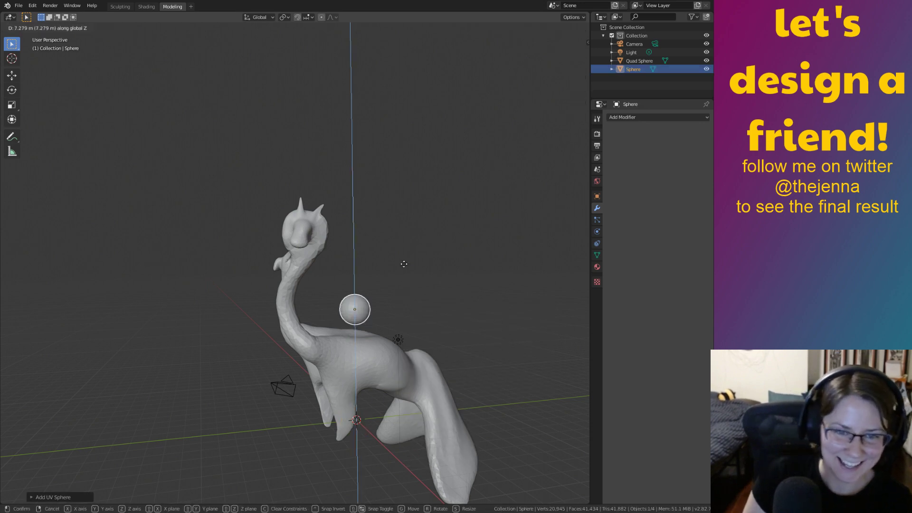
pyautogui.click(406, 218)
pyautogui.press('s')
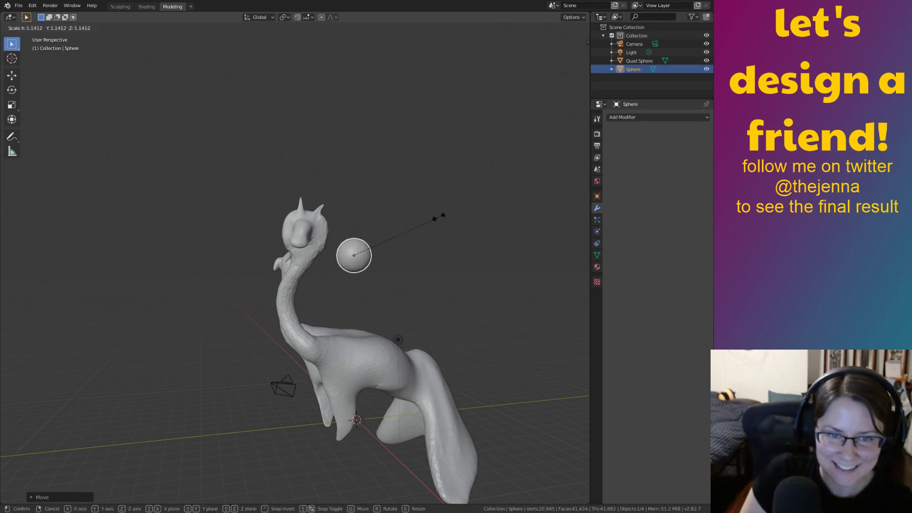
pyautogui.click(367, 240)
# Move the sphere along Y and then up along Z toward the horned head.
pyautogui.moveTo(395, 244); pyautogui.dragTo(397, 348, button='middle')
pyautogui.press('g')
pyautogui.press('x')
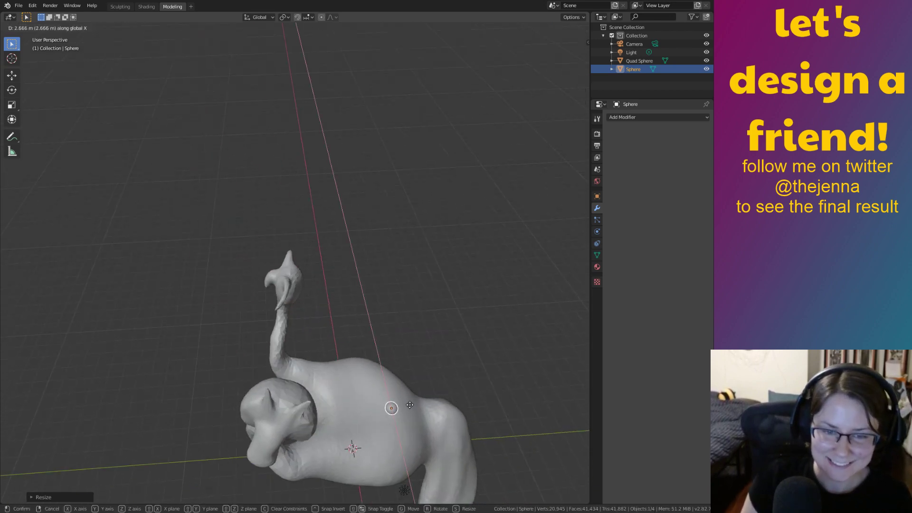
pyautogui.press('y')
pyautogui.click(282, 445)
pyautogui.moveTo(283, 445); pyautogui.dragTo(372, 374, button='middle')
pyautogui.press('g')
pyautogui.press('z')
pyautogui.click(492, 293)
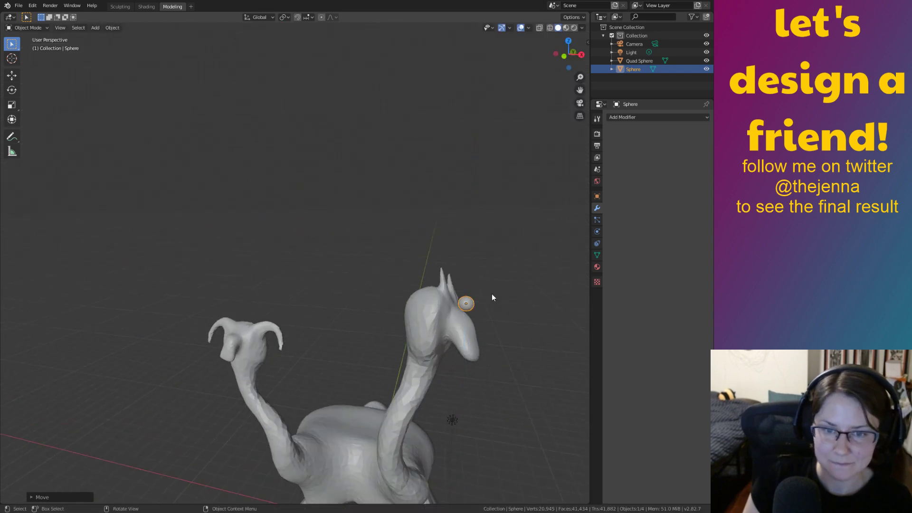
# Shift the eye sphere along X and set its depth along Y beside the snout.
pyautogui.moveTo(491, 293); pyautogui.dragTo(429, 298, button='middle')
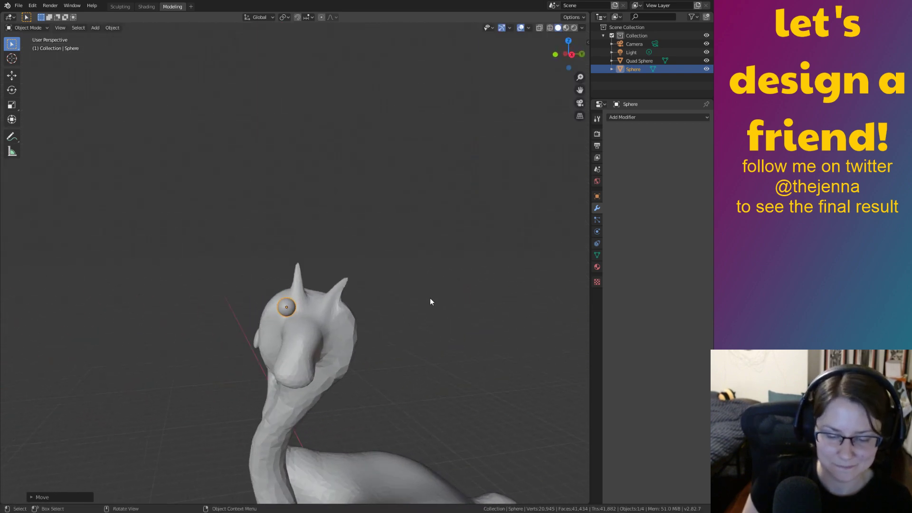
pyautogui.press('g')
pyautogui.press('x')
pyautogui.click(451, 318)
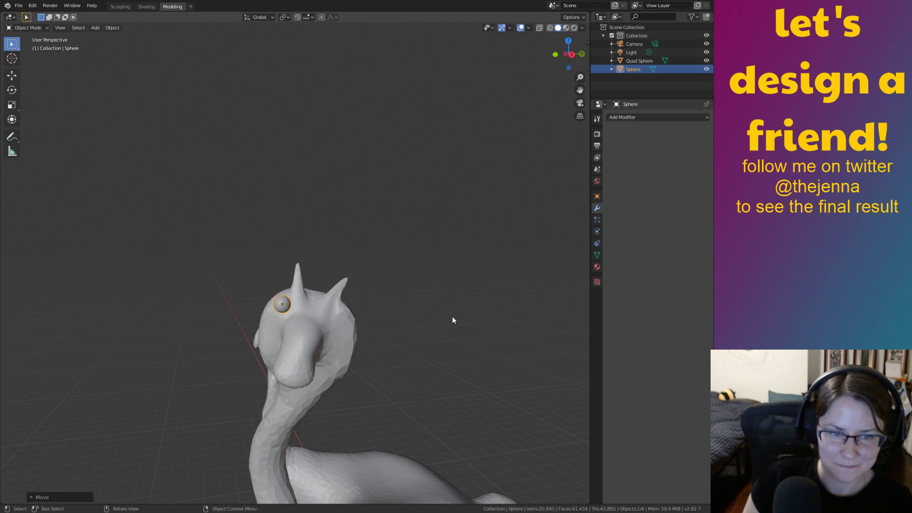
pyautogui.press('g')
pyautogui.press('z')
pyautogui.press('y')
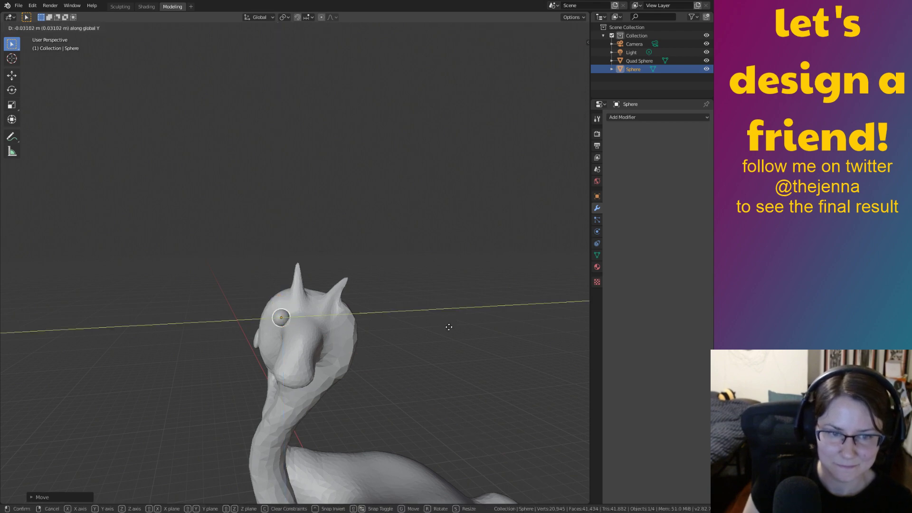
pyautogui.click(454, 325)
# Scale the eye sphere down to about 0.73 and deselect it.
pyautogui.moveTo(457, 328); pyautogui.dragTo(479, 319, button='middle')
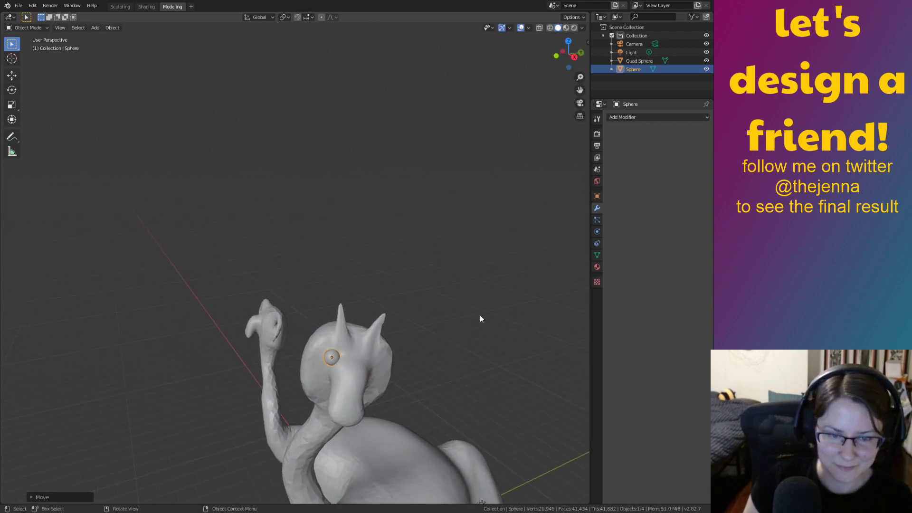
pyautogui.press('s')
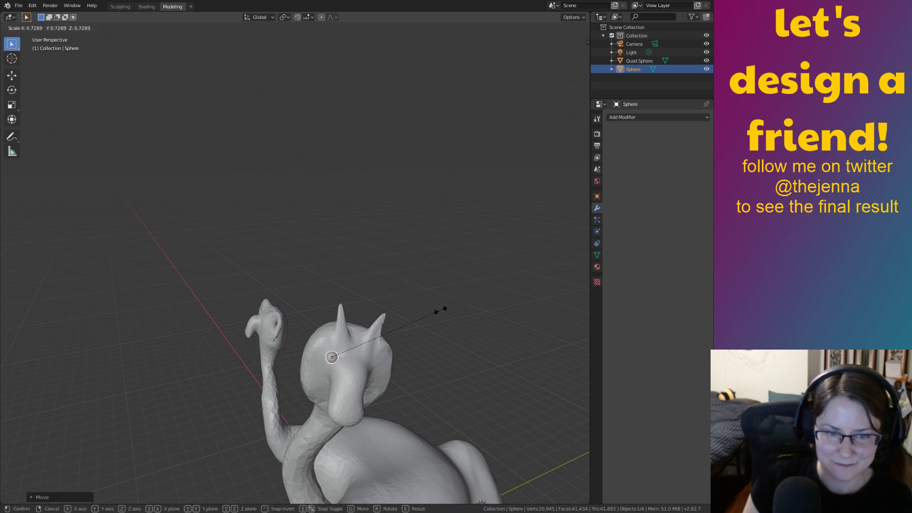
pyautogui.click(432, 312)
pyautogui.moveTo(434, 311); pyautogui.dragTo(531, 324, button='middle')
pyautogui.click(522, 312)
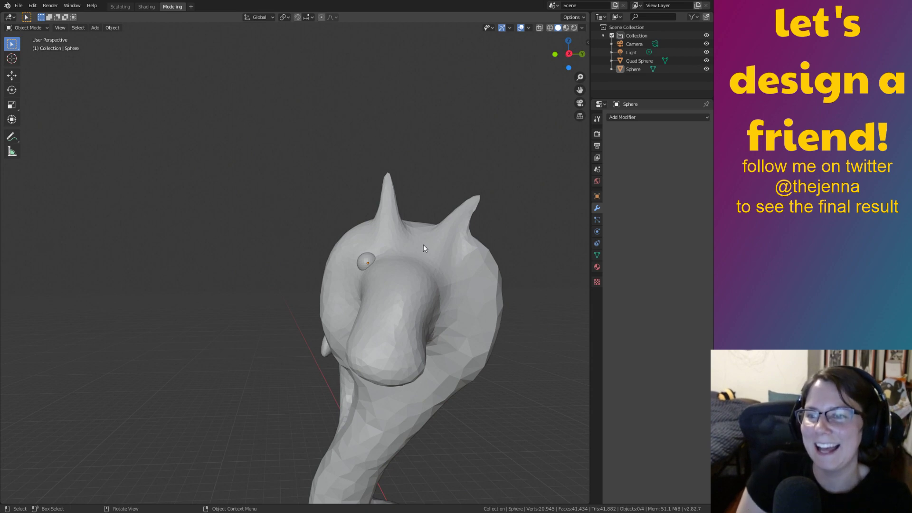
# Reselect the eye sphere and resize it slightly.
pyautogui.click(364, 263)
pyautogui.moveTo(364, 262); pyautogui.dragTo(385, 275, button='middle')
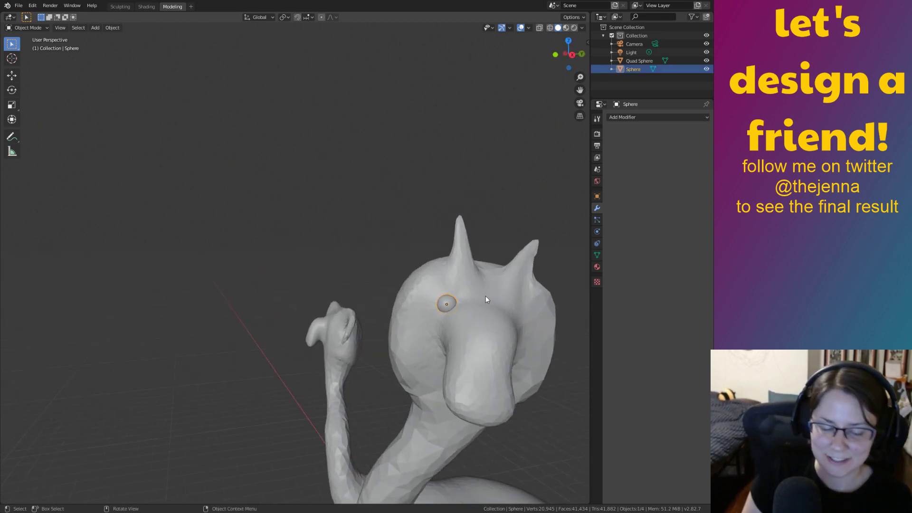
pyautogui.press('s')
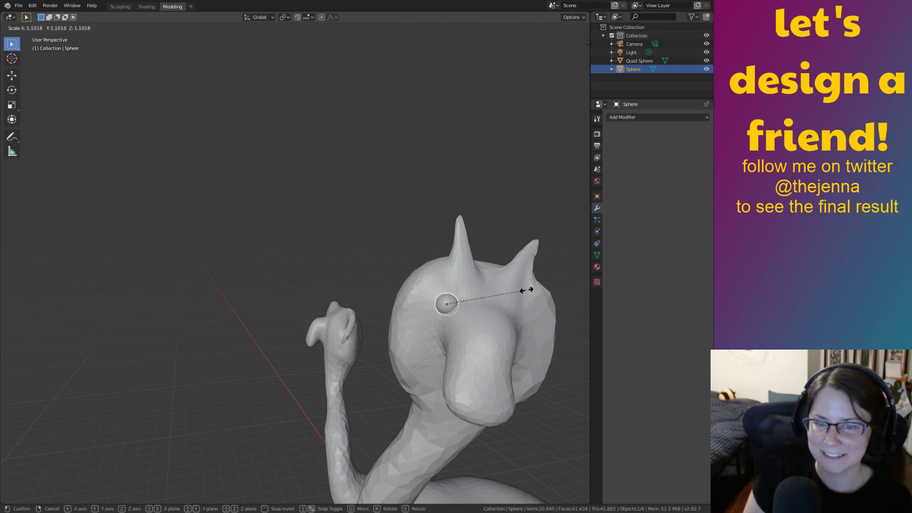
pyautogui.click(527, 290)
pyautogui.moveTo(525, 289); pyautogui.dragTo(437, 279, button='middle')
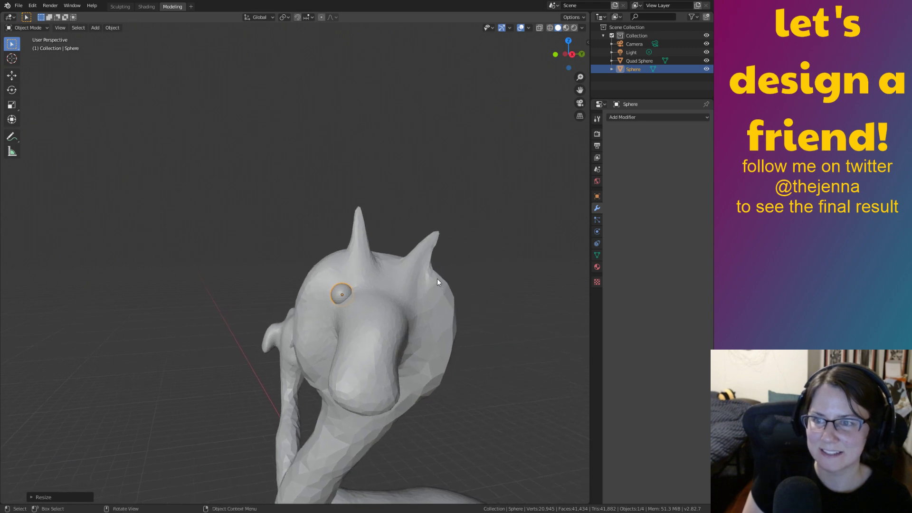
pyautogui.click(426, 311)
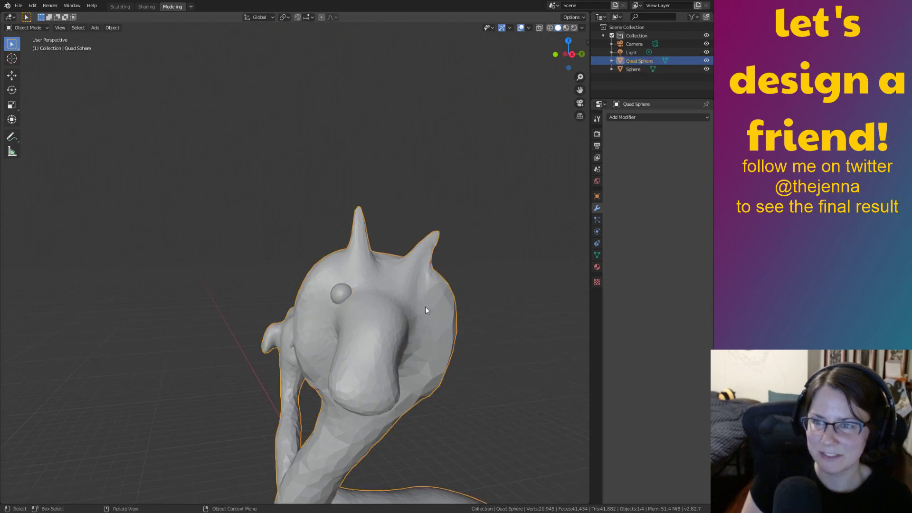
pyautogui.click(344, 290)
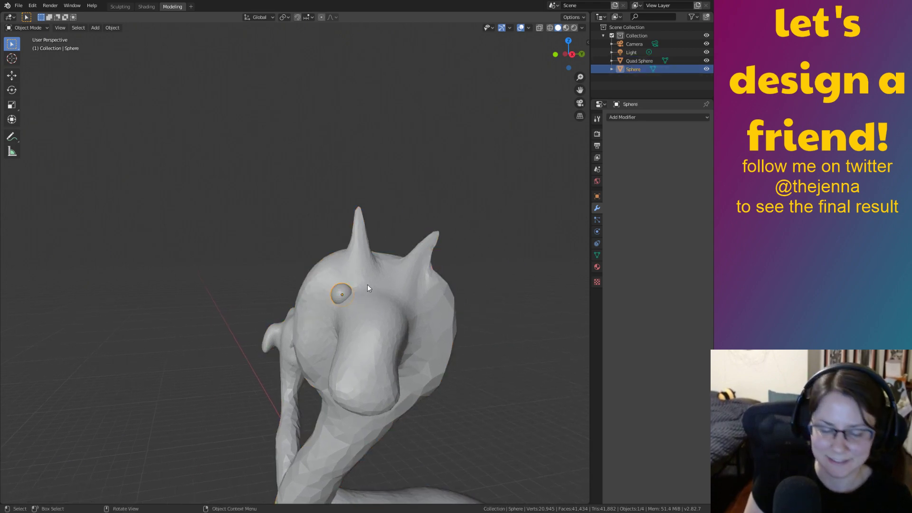
pyautogui.moveTo(386, 298)
pyautogui.mouseDown(button='middle')
pyautogui.moveTo(386, 319)
pyautogui.moveTo(364, 314)
pyautogui.moveTo(403, 300)
pyautogui.mouseUp(button='middle')
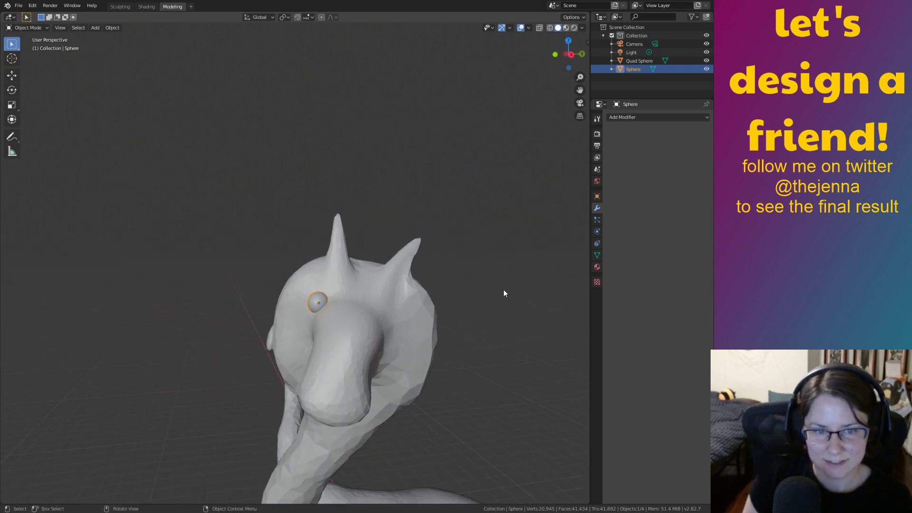
pyautogui.click(503, 290)
pyautogui.moveTo(463, 303); pyautogui.dragTo(375, 296, button='middle')
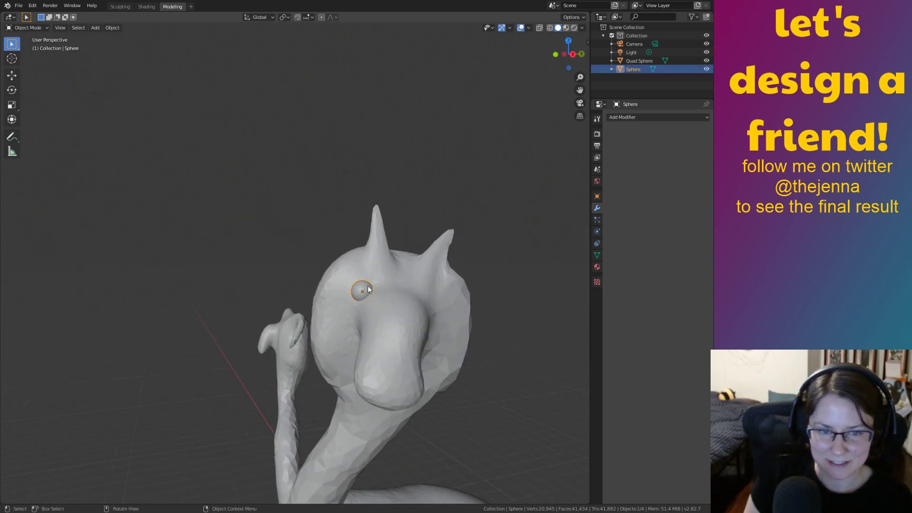
# Nudge the eye along X, rescale it, and adjust its height along Z.
pyautogui.press('g')
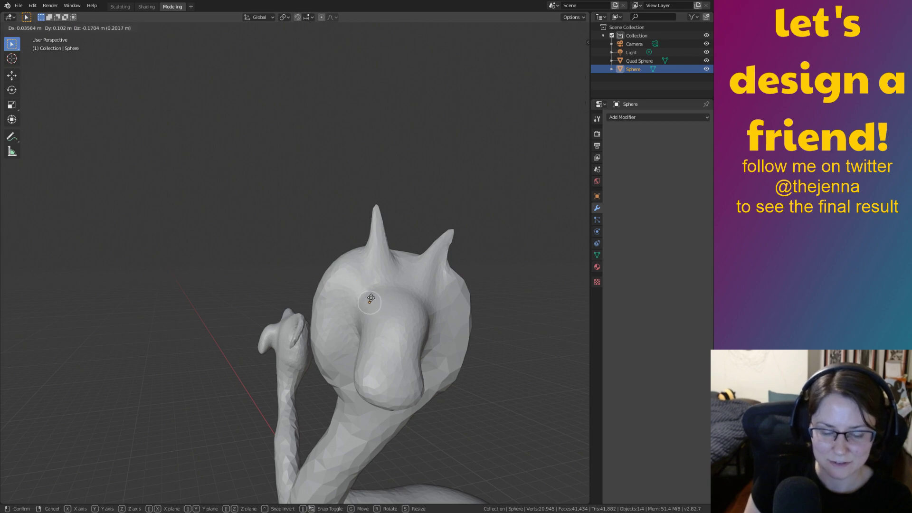
pyautogui.press('x')
pyautogui.click(369, 296)
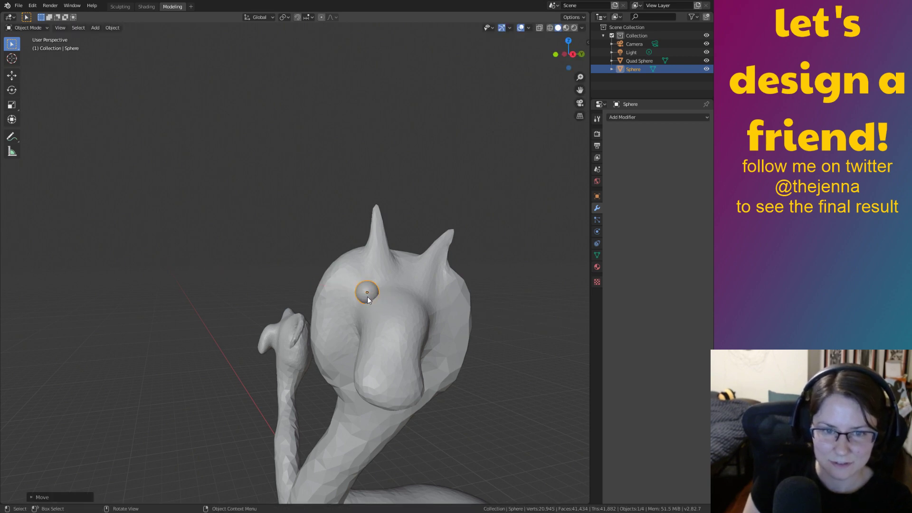
pyautogui.press('s')
pyautogui.click(425, 269)
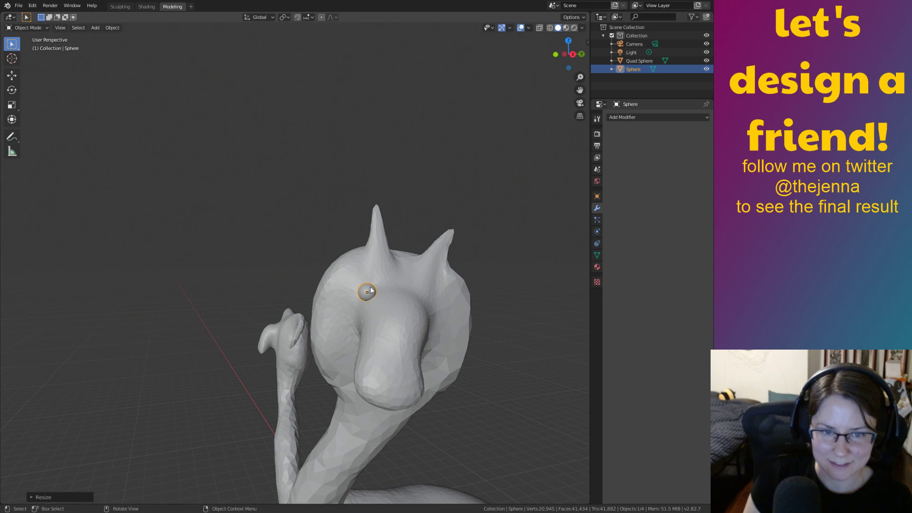
pyautogui.press('g')
pyautogui.press('x')
pyautogui.click(374, 295)
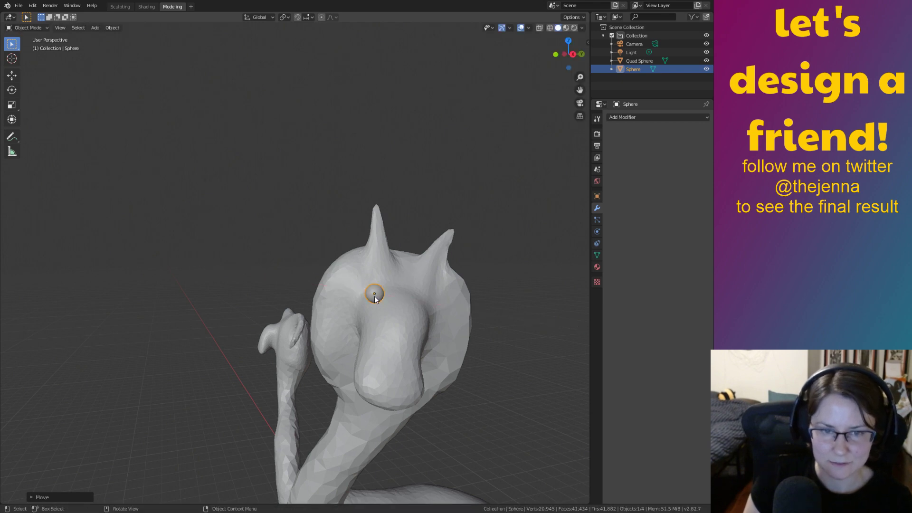
pyautogui.press('g')
pyautogui.press('z')
pyautogui.click(375, 304)
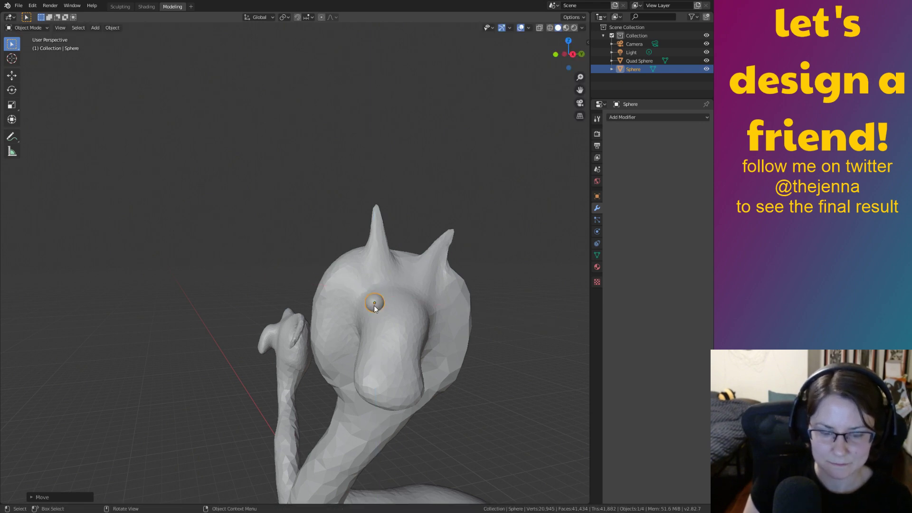
# Fine-tune the eye's position along Y and X, then deselect it.
pyautogui.press('g')
pyautogui.press('y')
pyautogui.click(371, 304)
pyautogui.press('g')
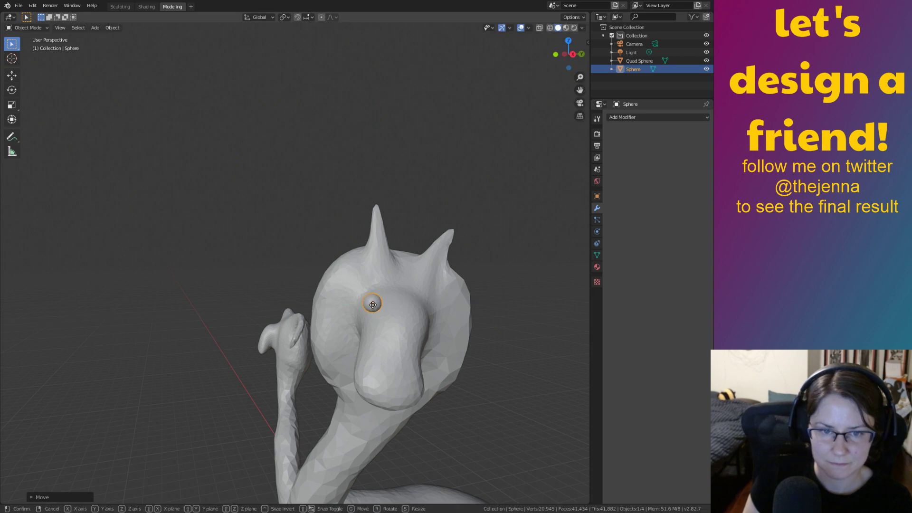
pyautogui.press('y')
pyautogui.click(373, 304)
pyautogui.press('g')
pyautogui.press('x')
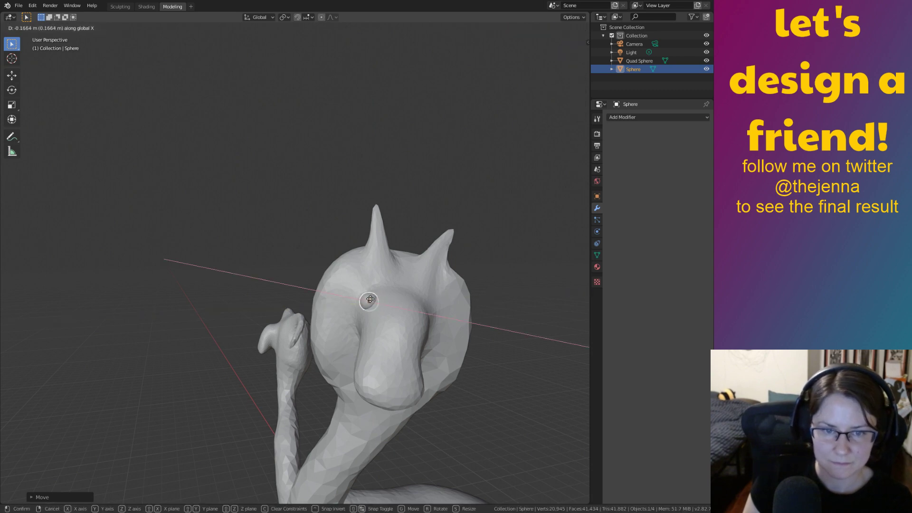
pyautogui.click(372, 300)
pyautogui.moveTo(545, 331)
pyautogui.mouseDown(button='middle')
pyautogui.moveTo(569, 335)
pyautogui.moveTo(580, 357)
pyautogui.moveTo(510, 332)
pyautogui.moveTo(539, 332)
pyautogui.moveTo(515, 350)
pyautogui.mouseUp(button='middle')
pyautogui.click(566, 342)
pyautogui.keyDown('ctrl'); pyautogui.moveTo(515, 350); pyautogui.dragTo(470, 306, button='middle'); pyautogui.keyUp('ctrl')
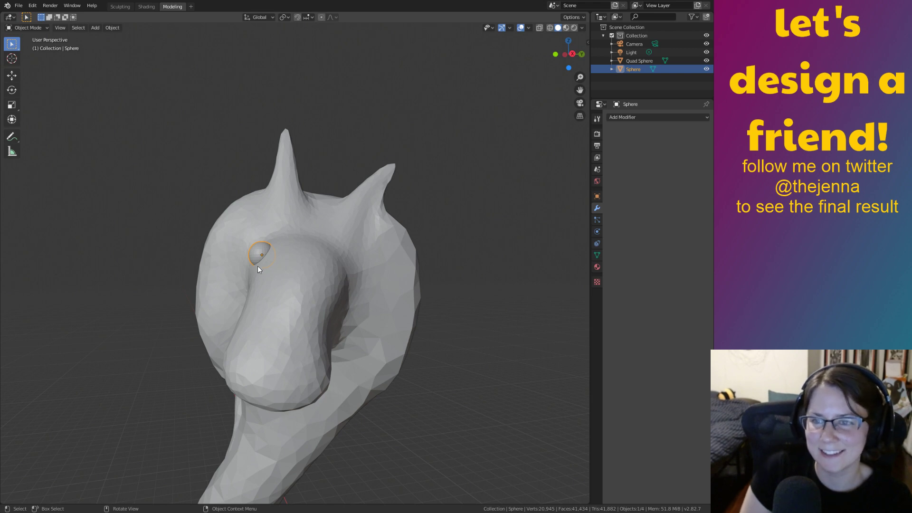
# Duplicate the eye sphere, undoing a misplaced first copy.
pyautogui.hotkey('shift', 'd')
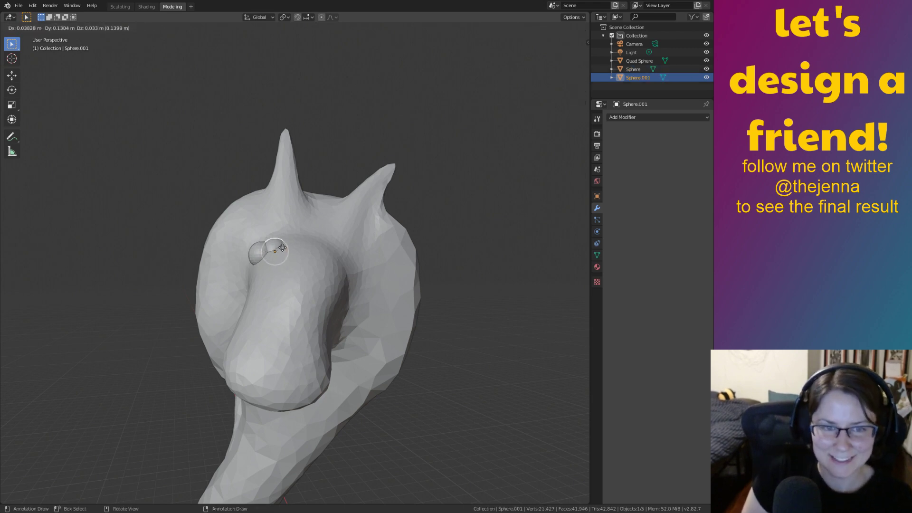
pyautogui.click(349, 256)
pyautogui.moveTo(349, 257); pyautogui.dragTo(352, 266, button='middle')
pyautogui.moveTo(406, 320); pyautogui.dragTo(415, 353, button='middle')
pyautogui.hotkey('ctrl', 'z')
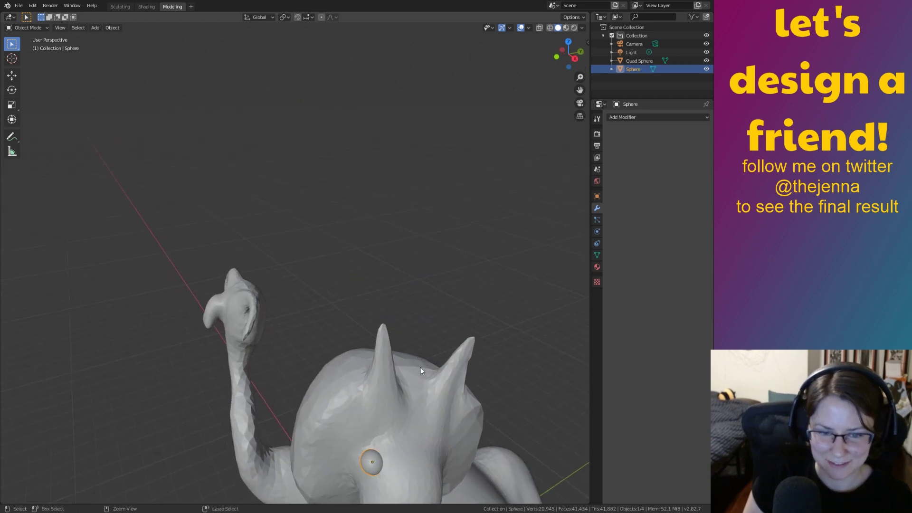
pyautogui.hotkey('shift', 'd')
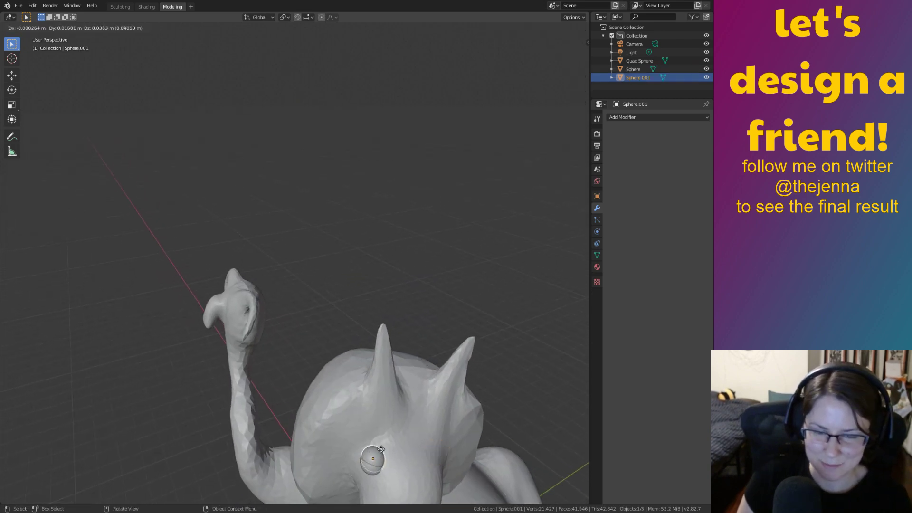
pyautogui.click(456, 439)
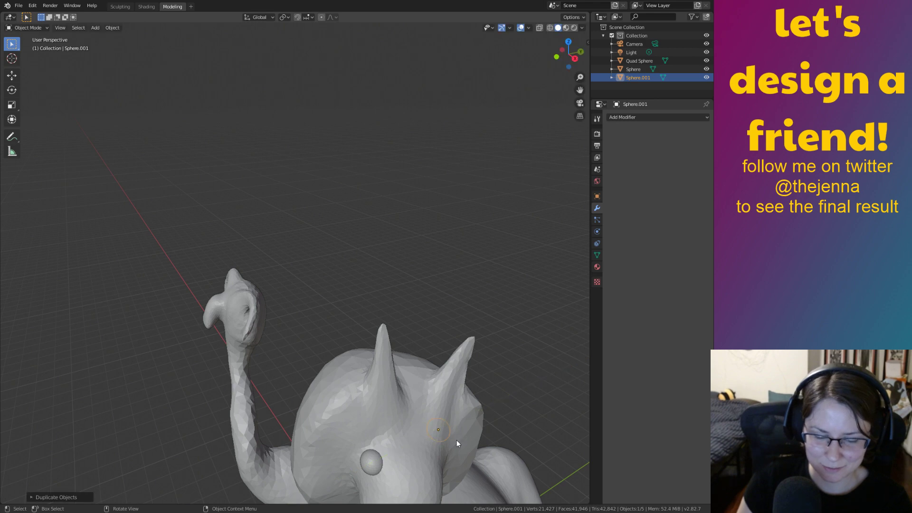
# Move the copied eye along X and Y to sit opposite the first eye.
pyautogui.press('g')
pyautogui.press('x')
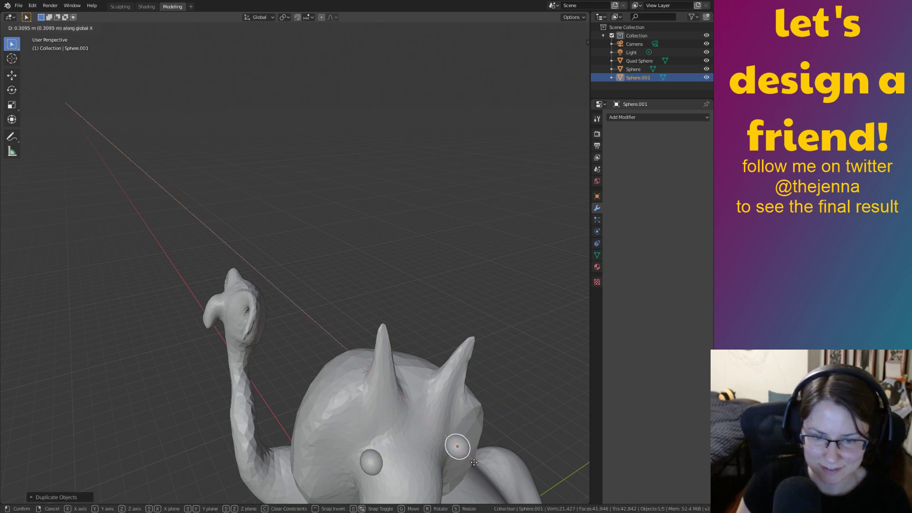
pyautogui.click(475, 460)
pyautogui.press('g')
pyautogui.press('y')
pyautogui.click(456, 471)
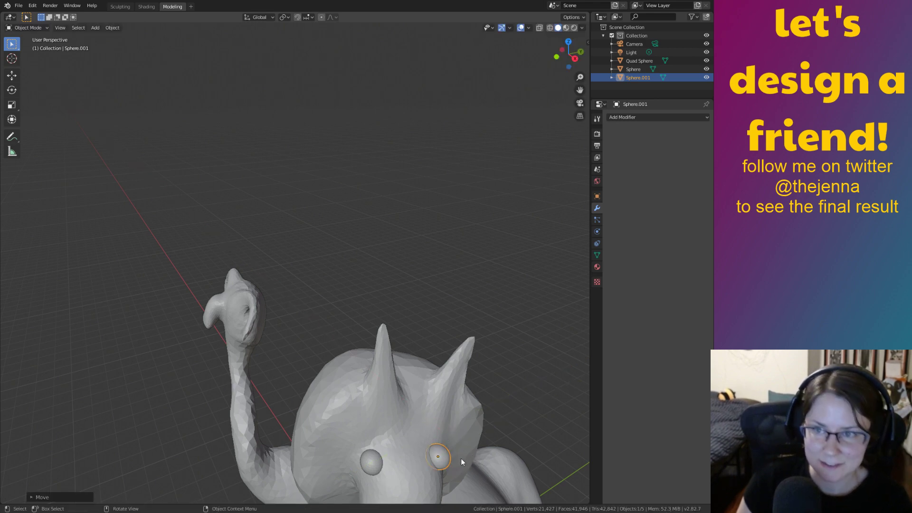
pyautogui.moveTo(461, 458); pyautogui.dragTo(510, 387, button='middle')
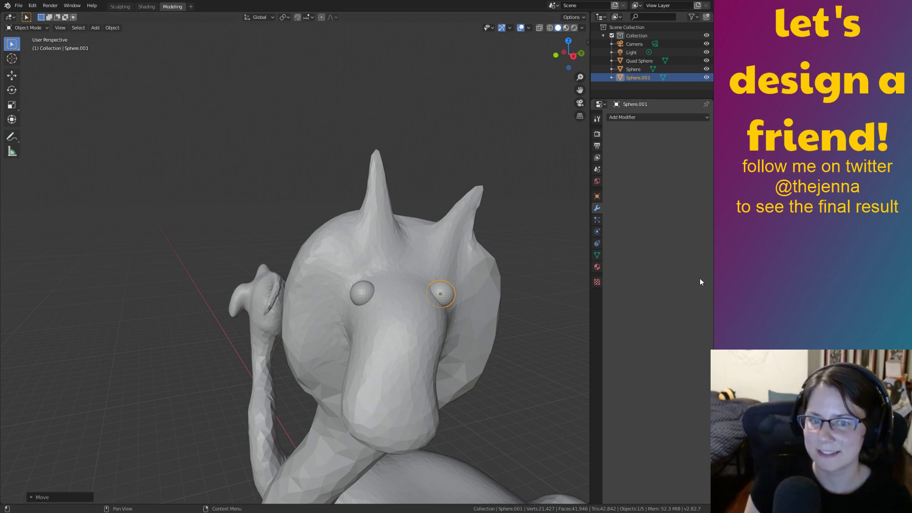
pyautogui.moveTo(483, 313); pyautogui.dragTo(541, 329, button='middle')
# Lower the second eye along Z to match the first, then clear the selection.
pyautogui.press('g')
pyautogui.press('z')
pyautogui.click(496, 345)
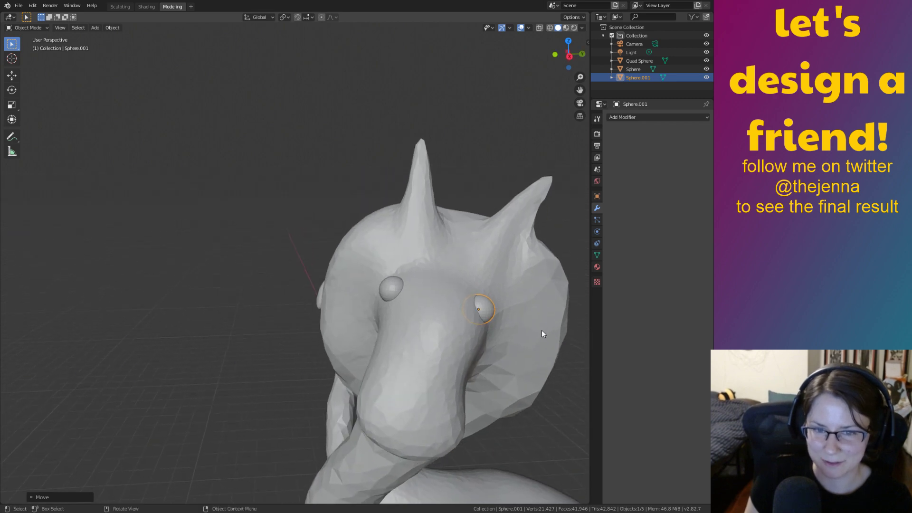
pyautogui.click(531, 327)
pyautogui.click(568, 384)
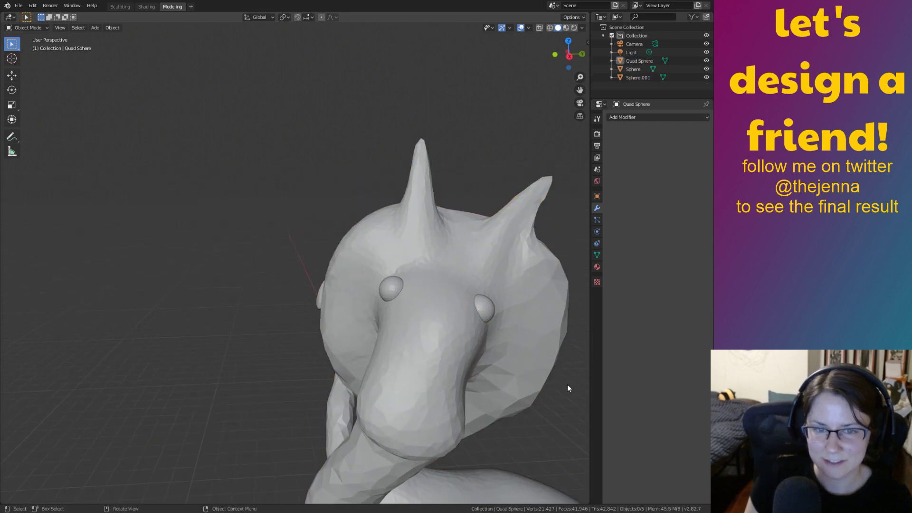
pyautogui.click(537, 363)
pyautogui.moveTo(558, 355); pyautogui.dragTo(515, 341, button='middle')
pyautogui.click(515, 341)
pyautogui.moveTo(538, 375); pyautogui.dragTo(504, 330, button='middle')
# Duplicate the pair of eye spheres and move the copies along X, then down toward the second head.
pyautogui.keyDown('shift'); pyautogui.click(359, 267); pyautogui.keyUp('shift')
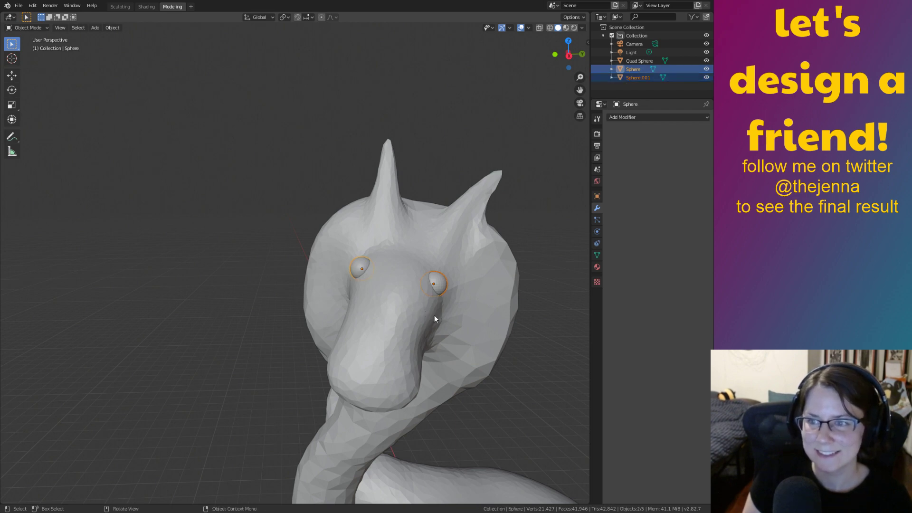
pyautogui.moveTo(434, 315); pyautogui.dragTo(483, 337, button='middle')
pyautogui.hotkey('shift', 'd')
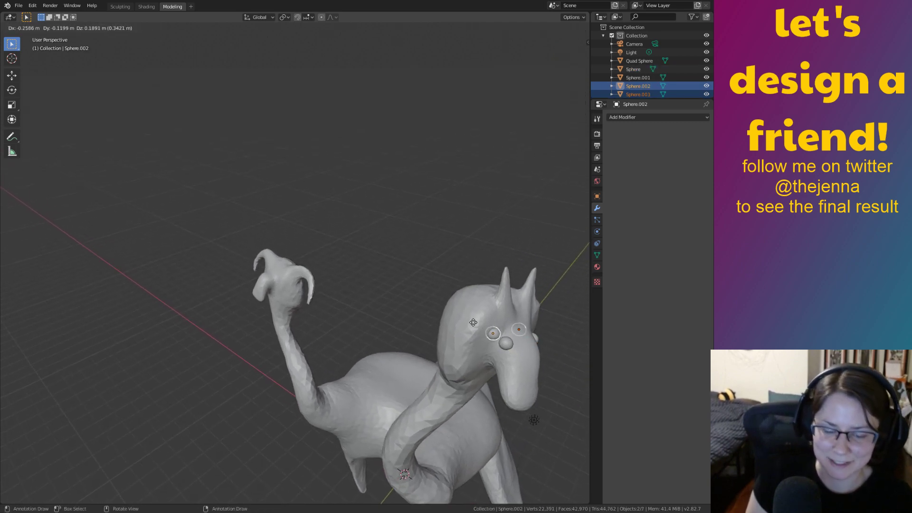
pyautogui.click(218, 258)
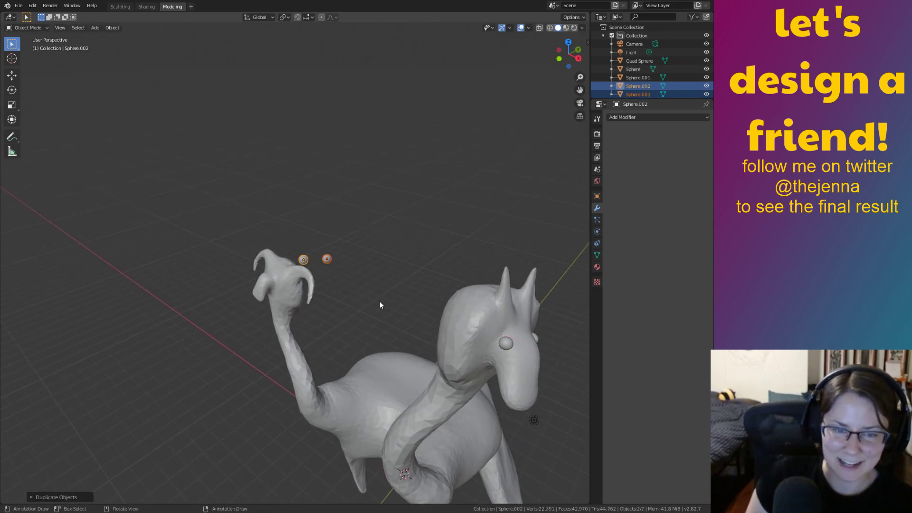
pyautogui.moveTo(380, 302); pyautogui.dragTo(468, 315, button='middle')
pyautogui.press('g')
pyautogui.press('x')
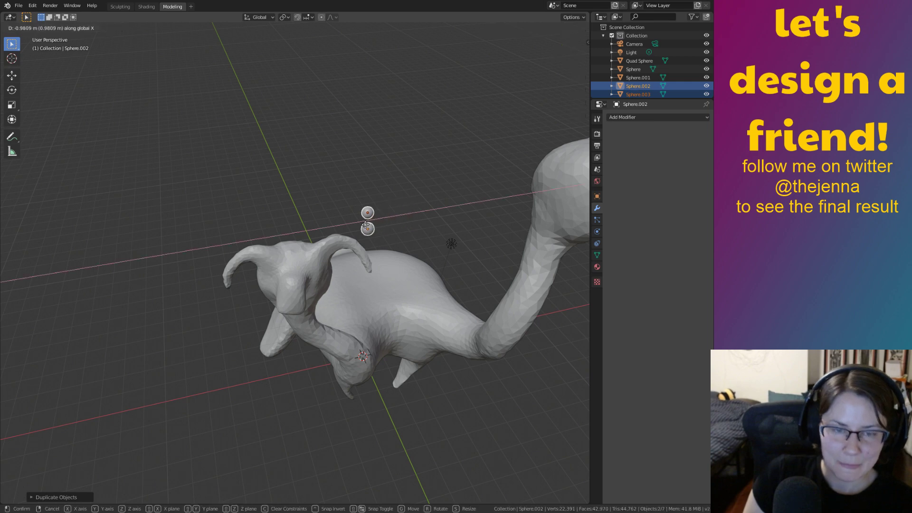
pyautogui.click(212, 255)
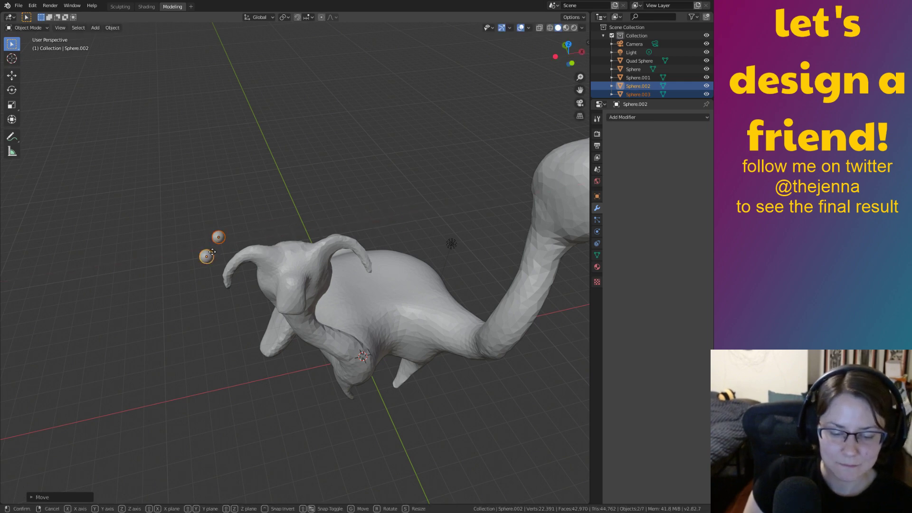
pyautogui.press('z')
pyautogui.click(240, 339)
# Select one copied eye and reposition it along the Y axis.
pyautogui.moveTo(239, 340); pyautogui.dragTo(268, 333, button='middle')
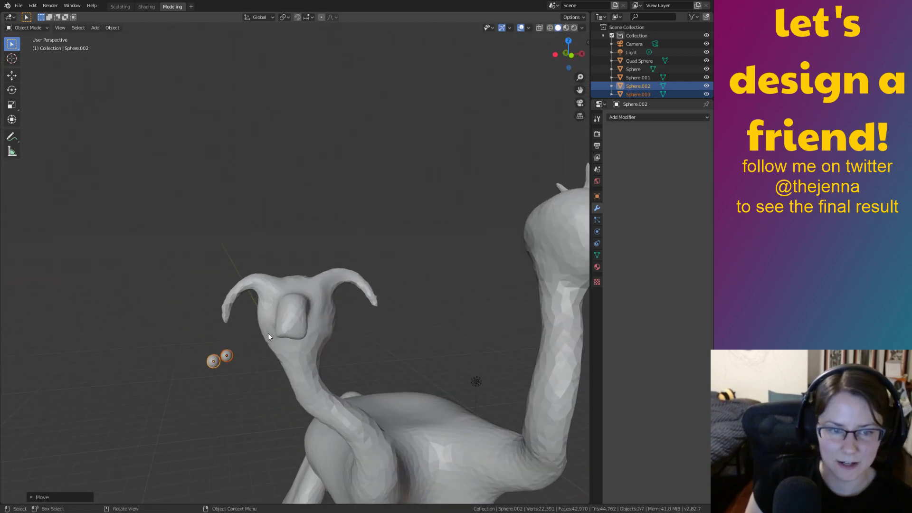
pyautogui.click(225, 354)
pyautogui.moveTo(224, 354); pyautogui.dragTo(275, 359, button='middle')
pyautogui.moveTo(381, 365); pyautogui.dragTo(208, 323, button='middle')
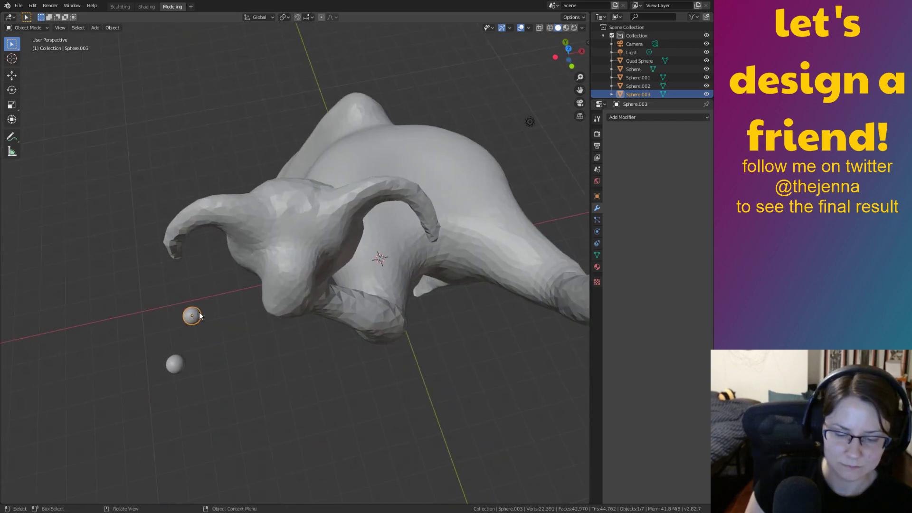
pyautogui.press('g')
pyautogui.press('z')
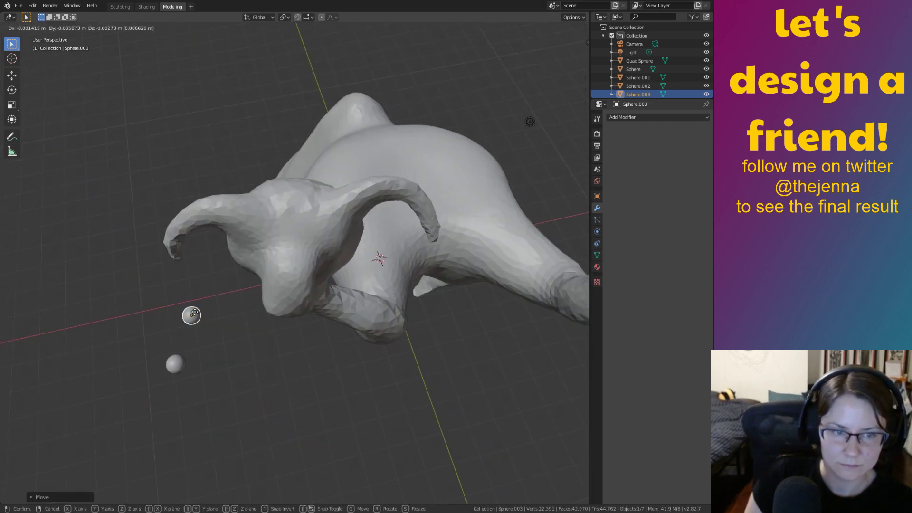
pyautogui.press('x')
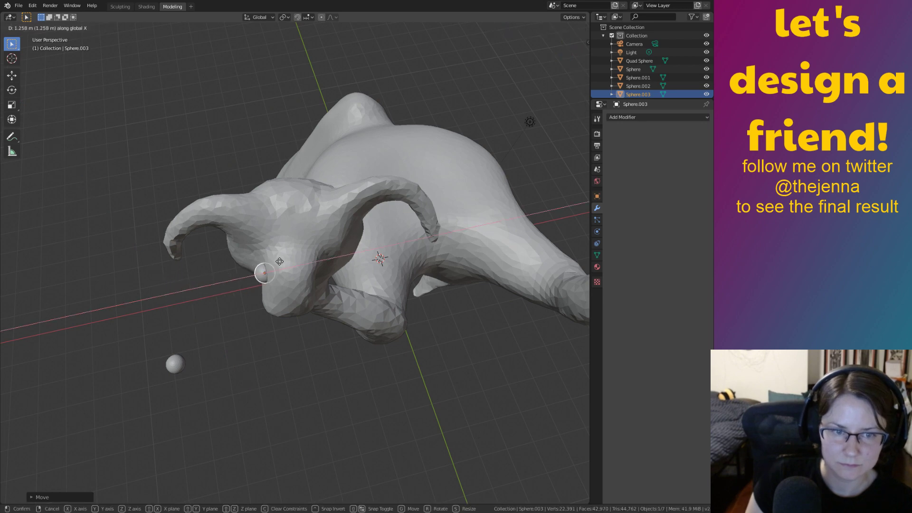
pyautogui.press('y')
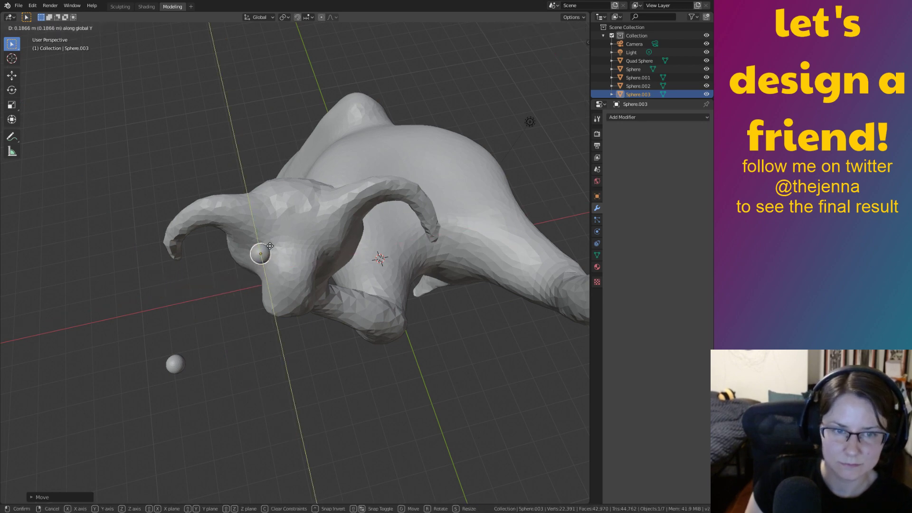
pyautogui.click(268, 238)
# Lift the loose small sphere off the floor, moving it sideways along X and up along Z.
pyautogui.click(174, 366)
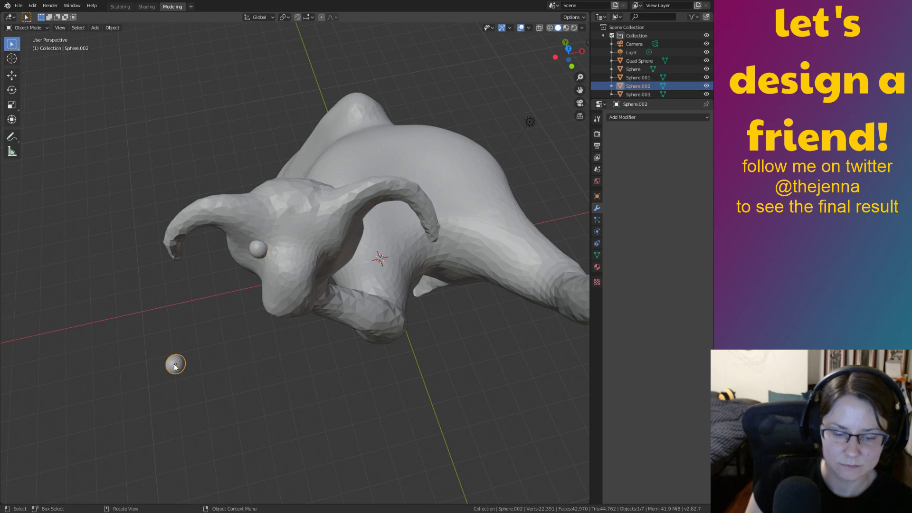
pyautogui.press('g')
pyautogui.press('x')
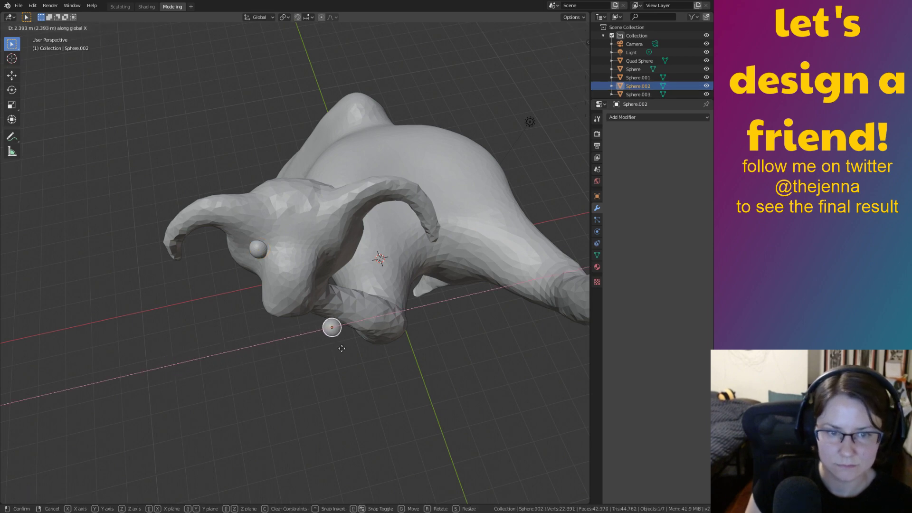
pyautogui.click(335, 340)
pyautogui.press('g')
pyautogui.press('z')
pyautogui.press('y')
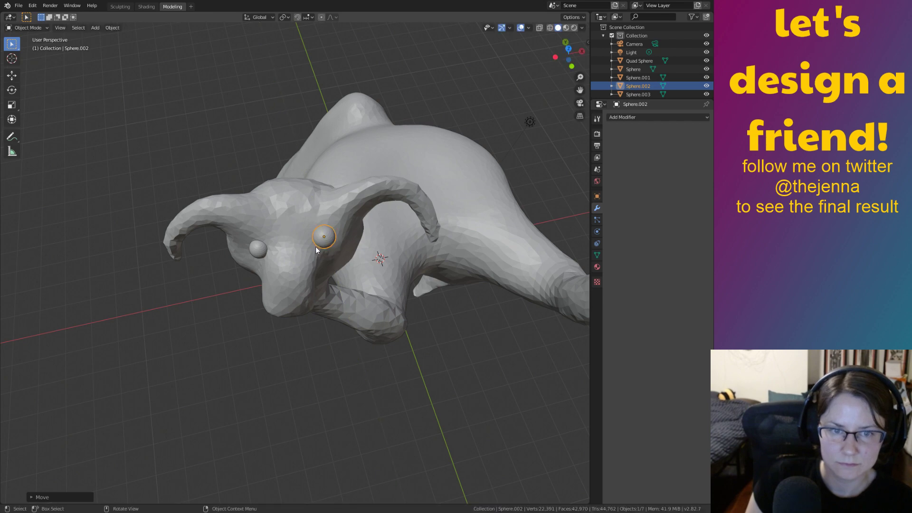
pyautogui.press('z')
pyautogui.click(315, 264)
# Drop the sphere onto the face as an eye and adjust its depth along Y.
pyautogui.moveTo(323, 268); pyautogui.dragTo(335, 219, button='middle')
pyautogui.press('g')
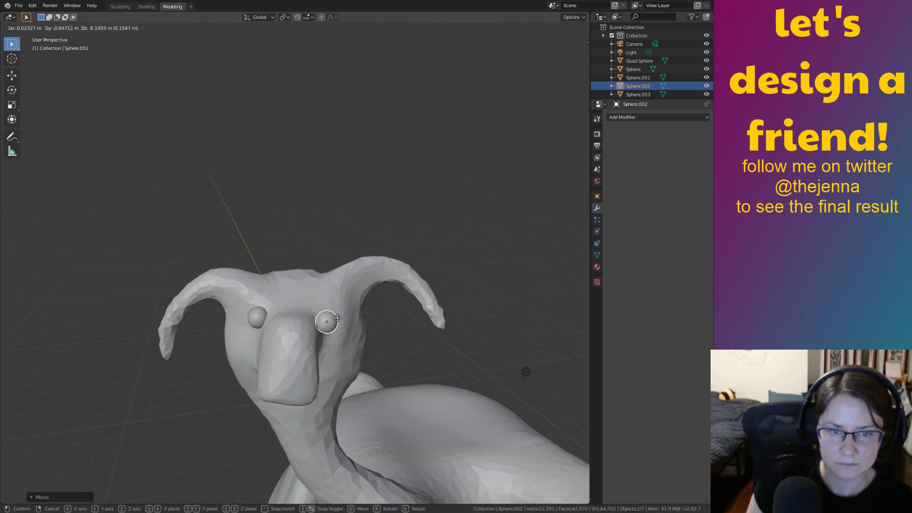
pyautogui.click(337, 317)
pyautogui.moveTo(337, 317); pyautogui.dragTo(413, 264, button='middle')
pyautogui.press('g')
pyautogui.press('y')
pyautogui.click(323, 295)
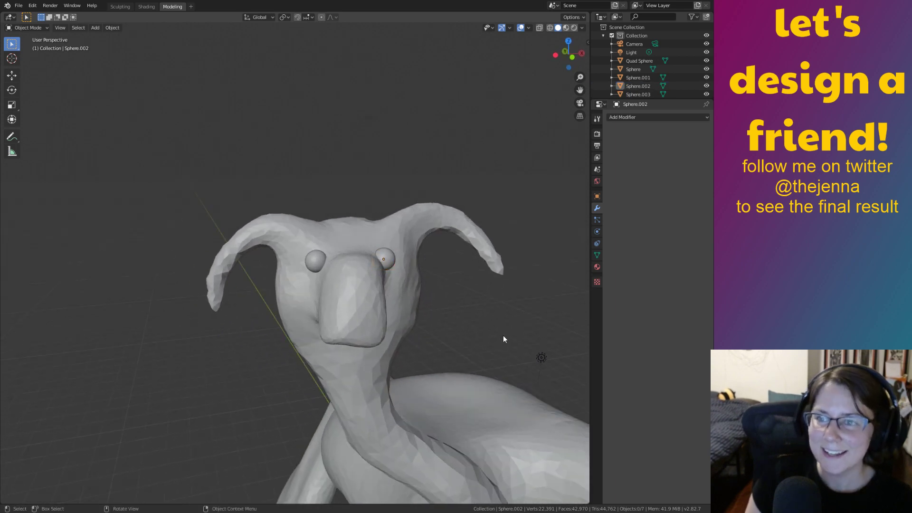
# Fine-tune the second eye's position along the Y axis, checking it from above and the front.
pyautogui.moveTo(503, 336); pyautogui.dragTo(370, 352, button='middle')
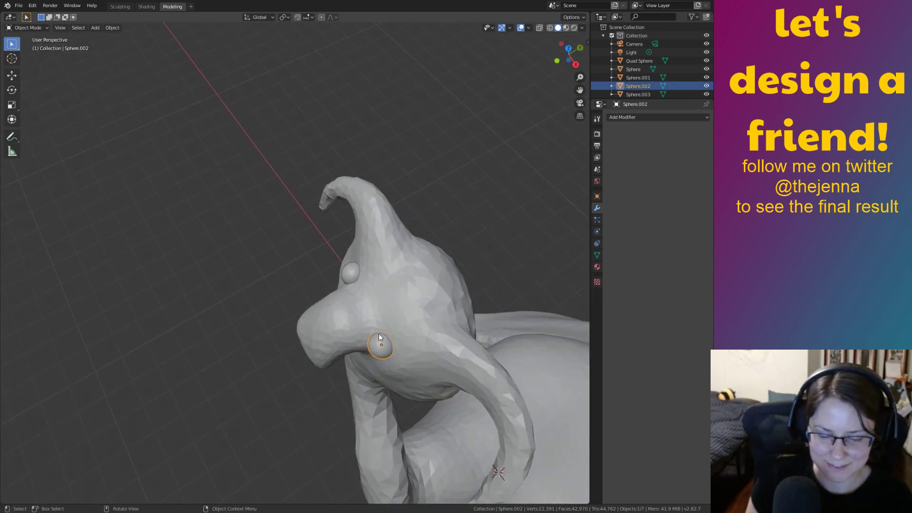
pyautogui.press('g')
pyautogui.press('y')
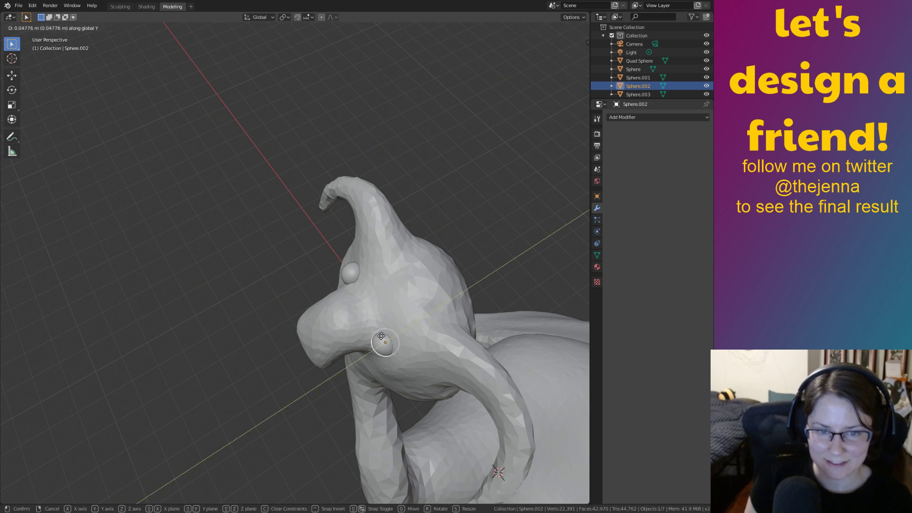
pyautogui.click(381, 336)
pyautogui.moveTo(380, 335); pyautogui.dragTo(426, 313, button='middle')
pyautogui.press('g')
pyautogui.press('y')
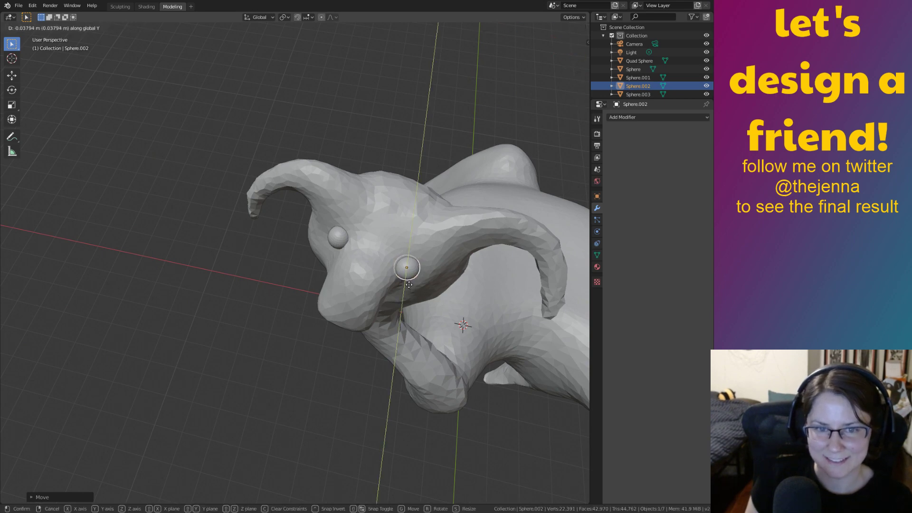
pyautogui.click(408, 284)
# Nudge the right eye up and sideways so both eyes sit evenly, then select the body.
pyautogui.click(426, 133)
pyautogui.moveTo(454, 280); pyautogui.dragTo(447, 319, button='middle')
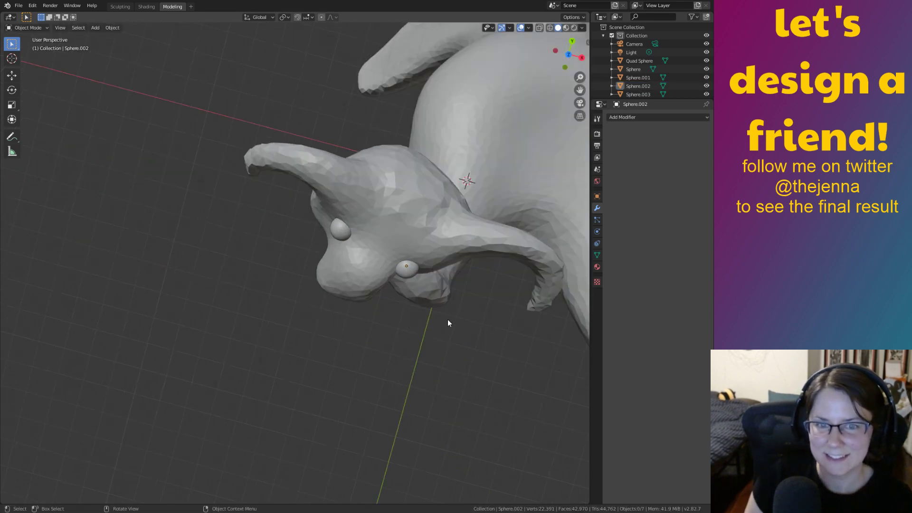
pyautogui.click(440, 234)
pyautogui.moveTo(440, 233); pyautogui.dragTo(348, 253, button='middle')
pyautogui.click(306, 226)
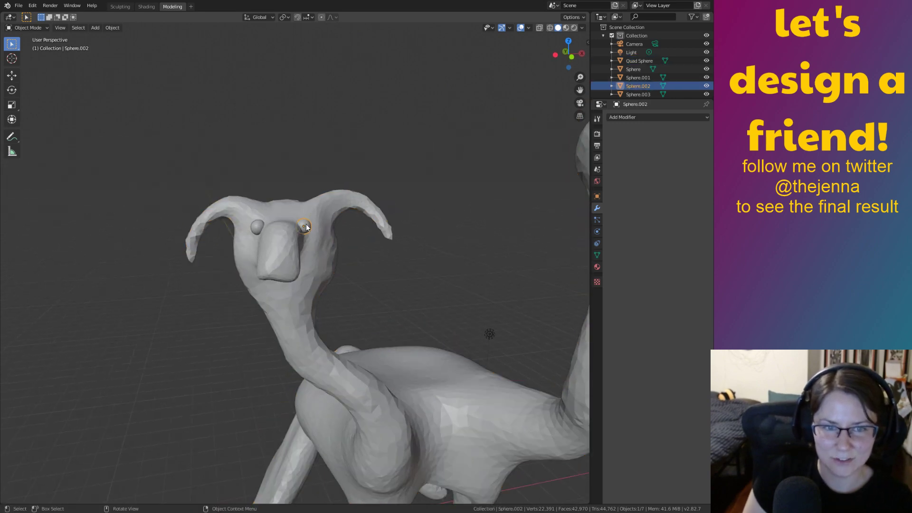
pyautogui.press('g')
pyautogui.press('z')
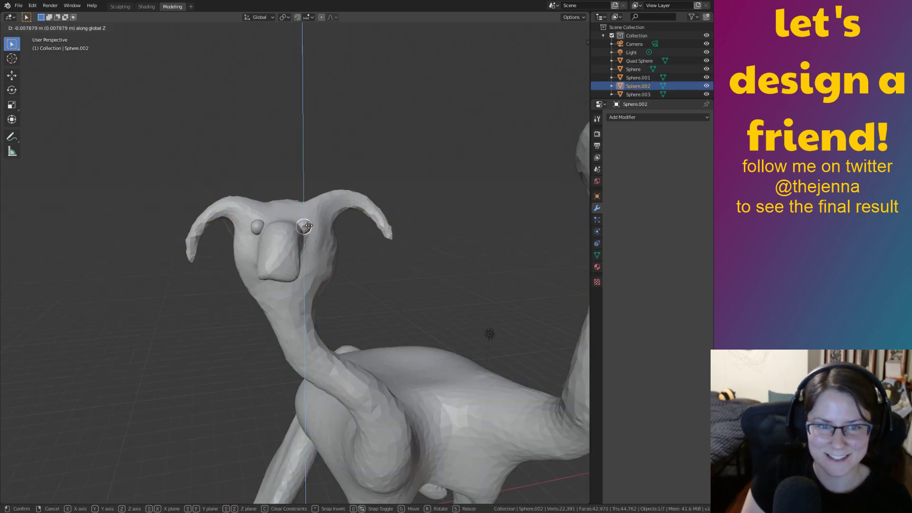
pyautogui.click(308, 227)
pyautogui.press('g')
pyautogui.press('x')
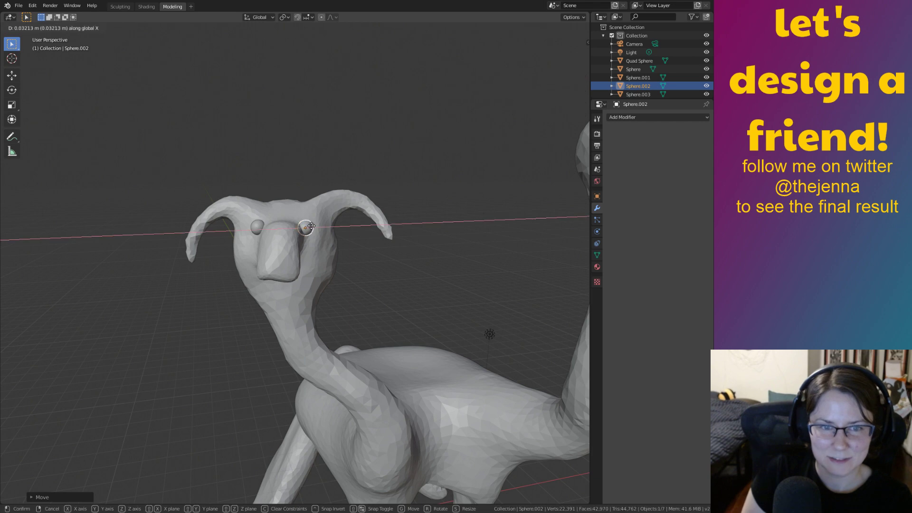
pyautogui.click(311, 227)
pyautogui.moveTo(317, 229); pyautogui.dragTo(333, 252, button='middle')
pyautogui.click(336, 258)
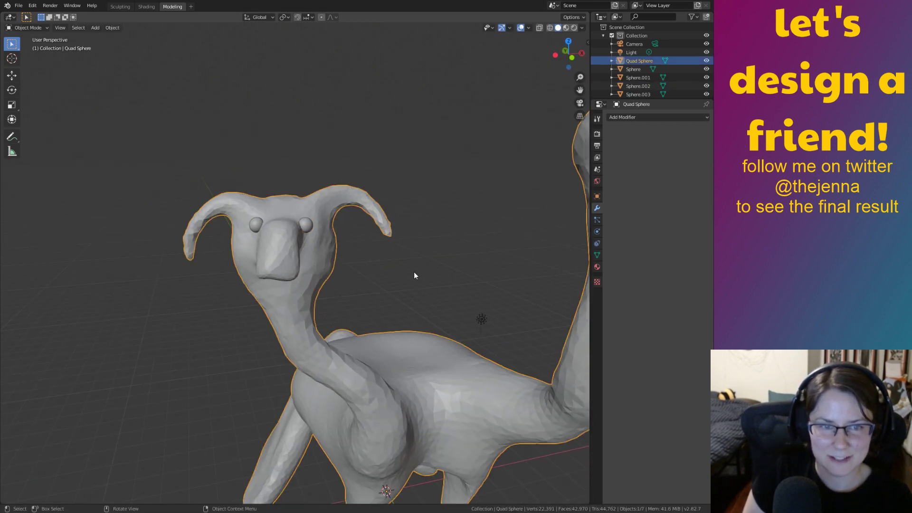
# Orbit around the creature to inspect the long neck and second head with their eyes.
pyautogui.moveTo(414, 276); pyautogui.dragTo(522, 302, button='middle')
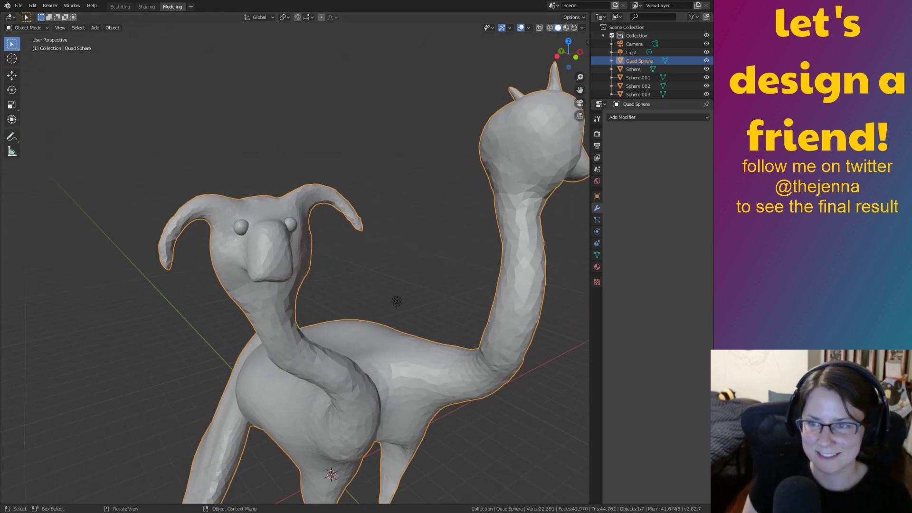
pyautogui.moveTo(475, 370); pyautogui.dragTo(392, 343, button='middle')
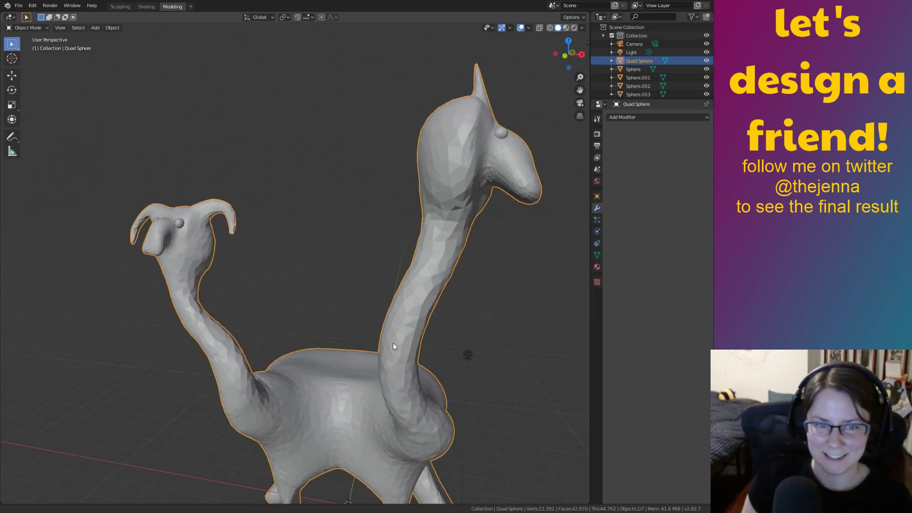
pyautogui.scroll(-3, 427, 333)
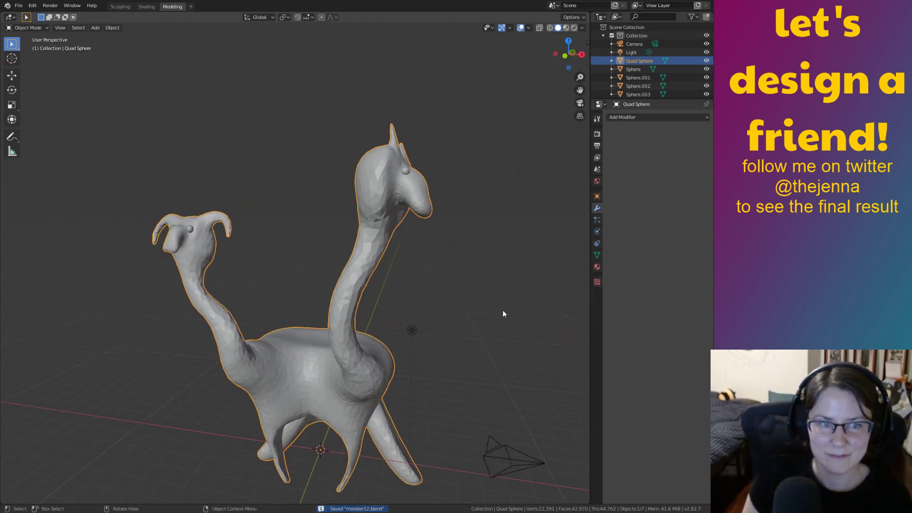
pyautogui.moveTo(503, 313); pyautogui.dragTo(429, 338, button='middle')
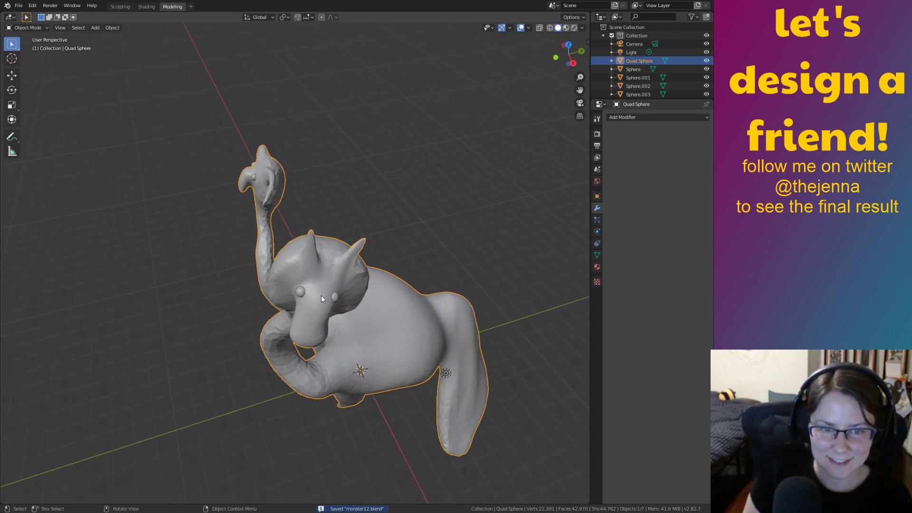
pyautogui.moveTo(302, 292); pyautogui.dragTo(476, 267, button='middle')
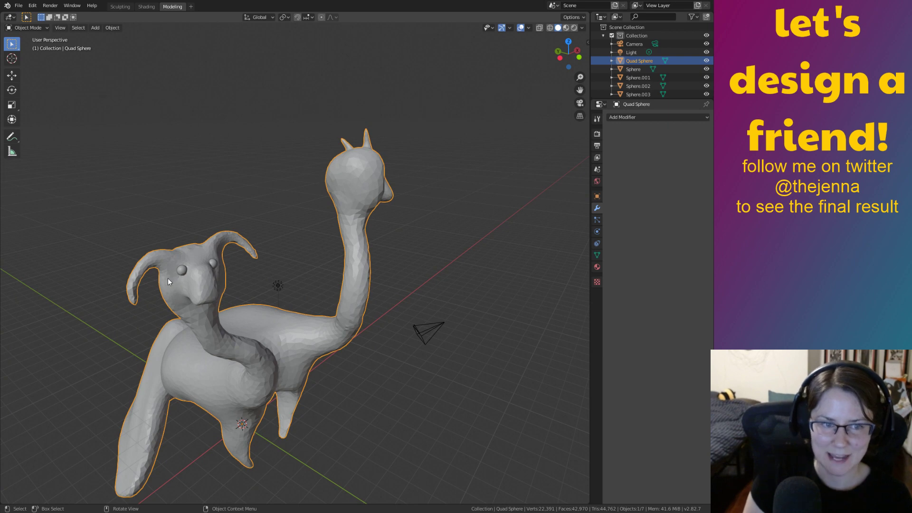
pyautogui.click(323, 244)
pyautogui.moveTo(372, 297); pyautogui.dragTo(287, 314, button='middle')
pyautogui.moveTo(353, 332); pyautogui.dragTo(492, 326, button='middle')
# Select the body, cancel a trial scale to keep its size, and toggle Edit Mode in and out.
pyautogui.click(408, 318)
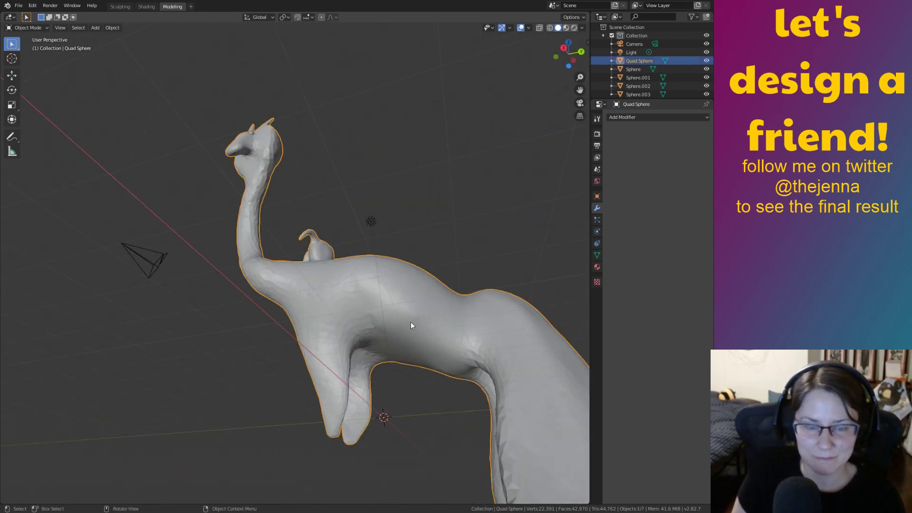
pyautogui.press('s')
pyautogui.rightClick(411, 319)
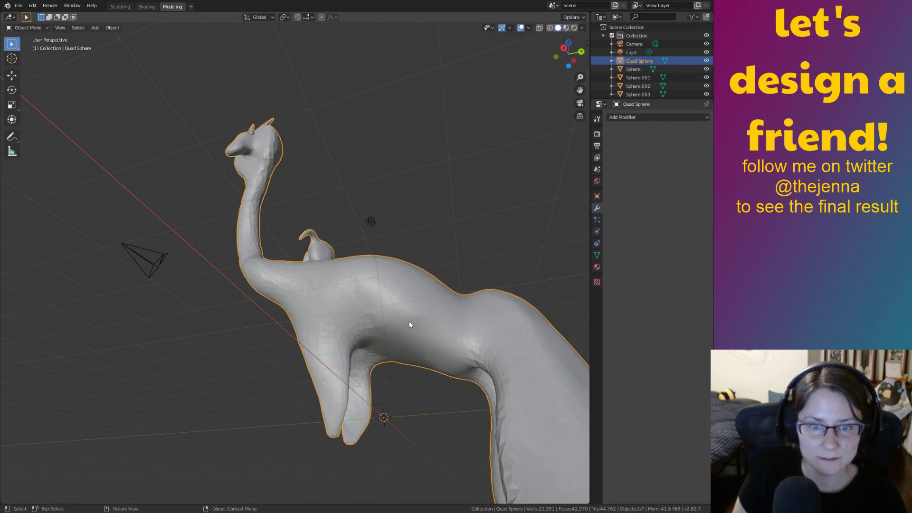
pyautogui.press('Tab')
pyautogui.press('Tab')
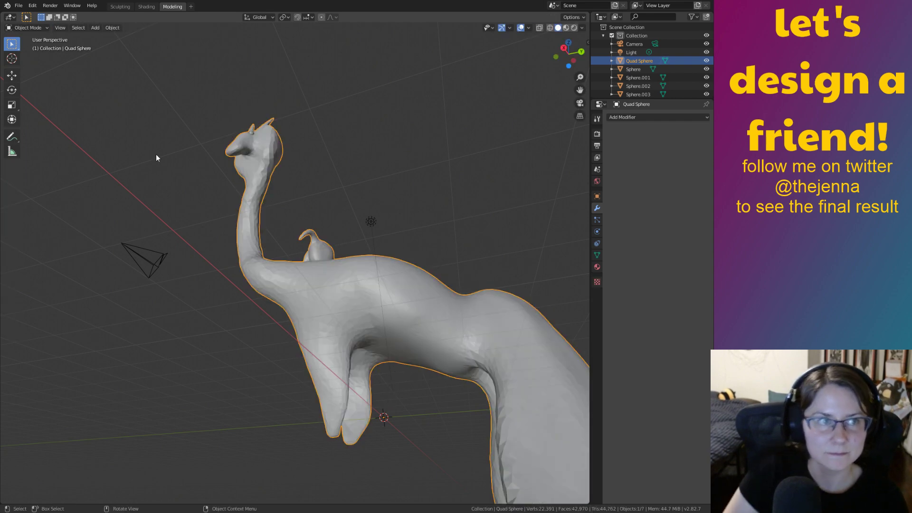
# Enter the Sculpting workspace and undo trial snout and bulge strokes on the body.
pyautogui.click(120, 7)
pyautogui.press('Tab')
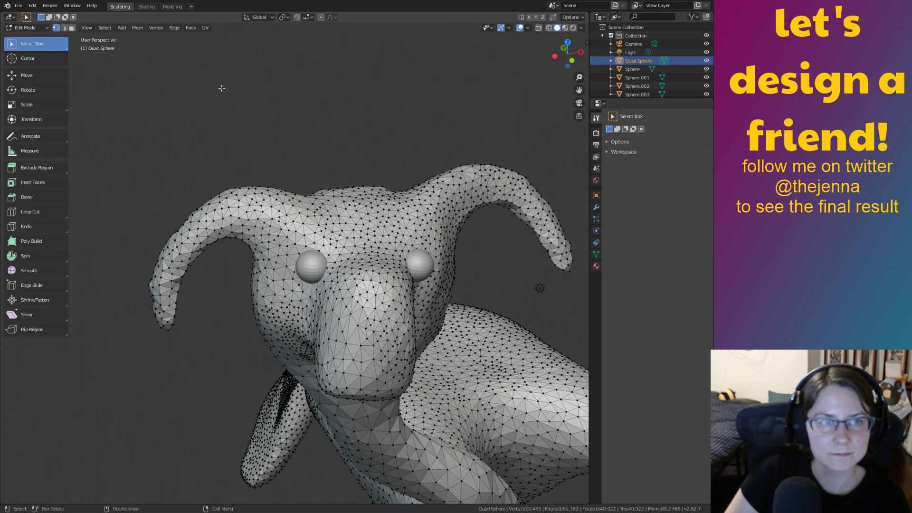
pyautogui.press('Tab')
pyautogui.moveTo(367, 341)
pyautogui.mouseDown()
pyautogui.moveTo(400, 346)
pyautogui.moveTo(461, 385)
pyautogui.mouseUp()
pyautogui.hotkey('ctrl', 'z')
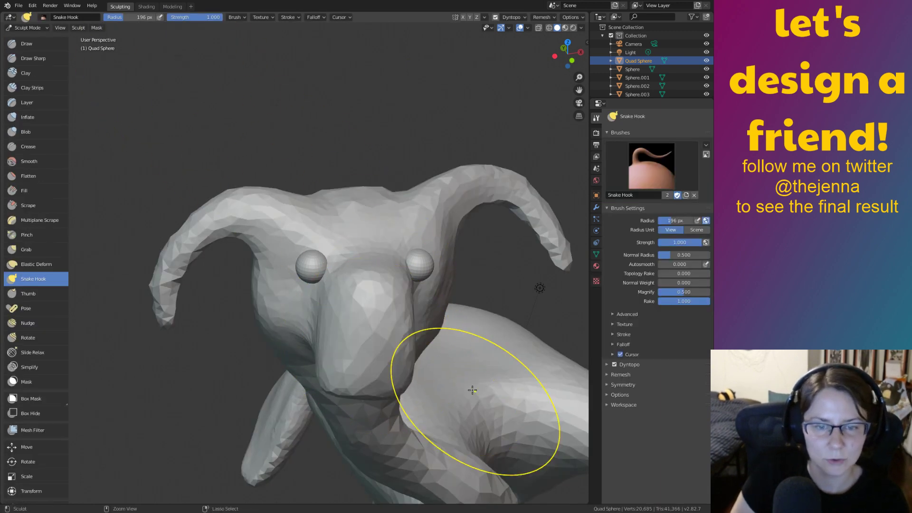
pyautogui.keyDown('shift'); pyautogui.moveTo(490, 378); pyautogui.dragTo(336, 291, button='middle'); pyautogui.keyUp('shift')
pyautogui.moveTo(503, 316)
pyautogui.mouseDown(button='middle')
pyautogui.moveTo(456, 289)
pyautogui.moveTo(421, 241)
pyautogui.moveTo(456, 301)
pyautogui.moveTo(480, 256)
pyautogui.mouseUp(button='middle')
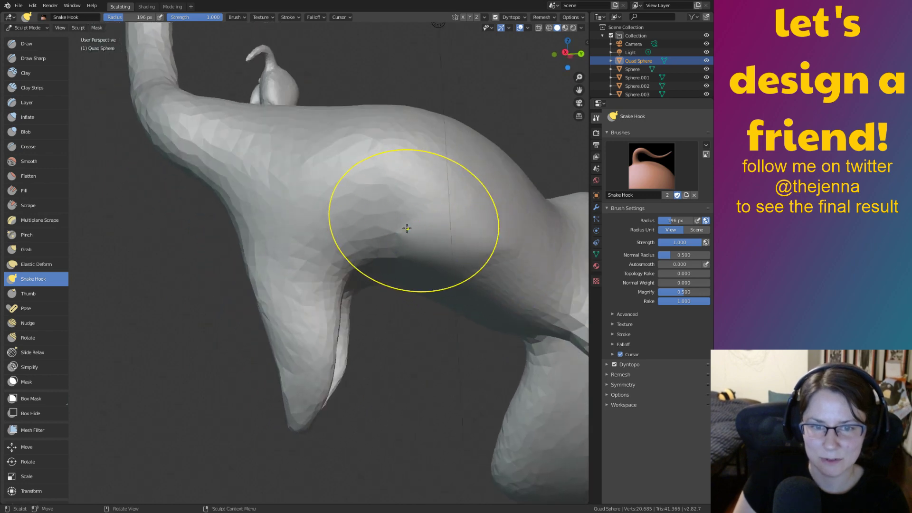
pyautogui.moveTo(397, 237); pyautogui.dragTo(398, 246)
pyautogui.hotkey('ctrl', 'z')
pyautogui.keyDown('shift'); pyautogui.moveTo(419, 252); pyautogui.dragTo(356, 220, button='middle'); pyautogui.keyUp('shift')
# Switch between the Smooth and Inflate brushes while framing the body between the legs.
pyautogui.hotkey('shift', 's')
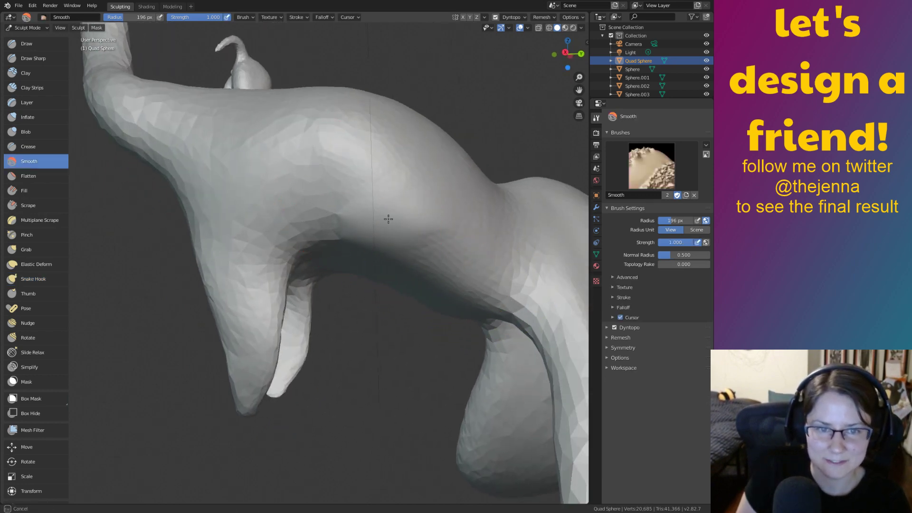
pyautogui.keyDown('ctrl'); pyautogui.moveTo(487, 328); pyautogui.dragTo(415, 205, button='middle'); pyautogui.keyUp('ctrl')
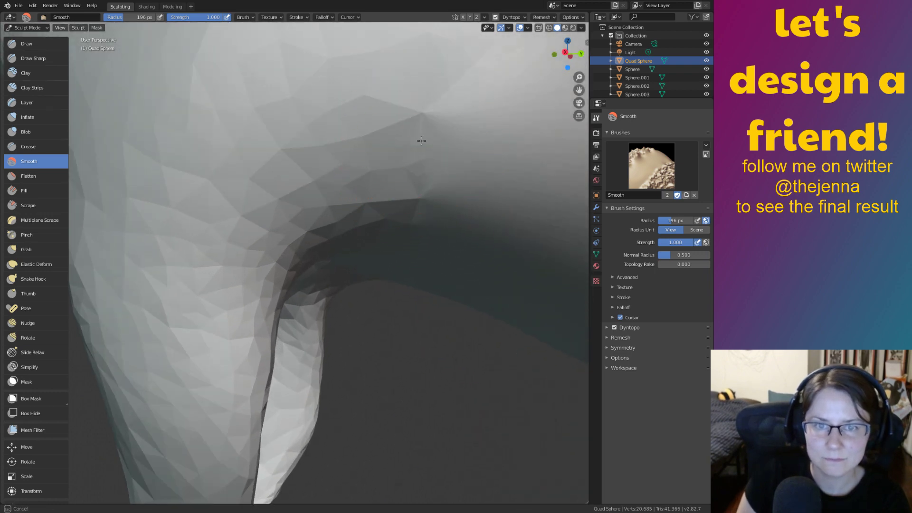
pyautogui.press('i')
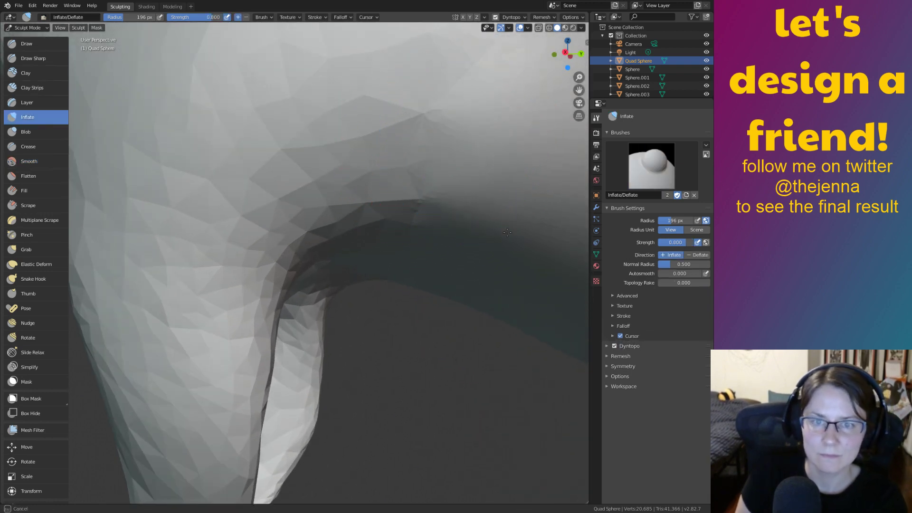
pyautogui.keyDown('shift'); pyautogui.moveTo(526, 228); pyautogui.dragTo(418, 178, button='middle'); pyautogui.keyUp('shift')
pyautogui.keyDown('ctrl'); pyautogui.moveTo(417, 178); pyautogui.dragTo(469, 257, button='middle'); pyautogui.keyUp('ctrl')
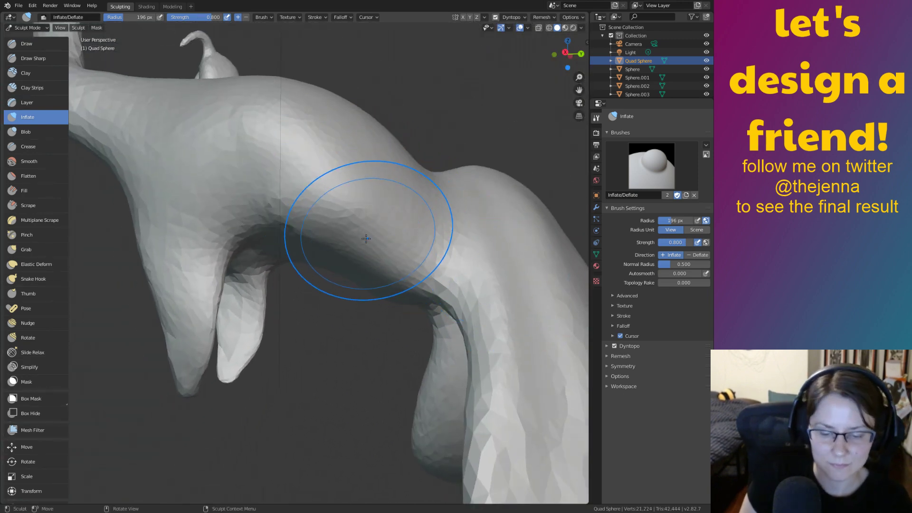
pyautogui.hotkey('shift', 's')
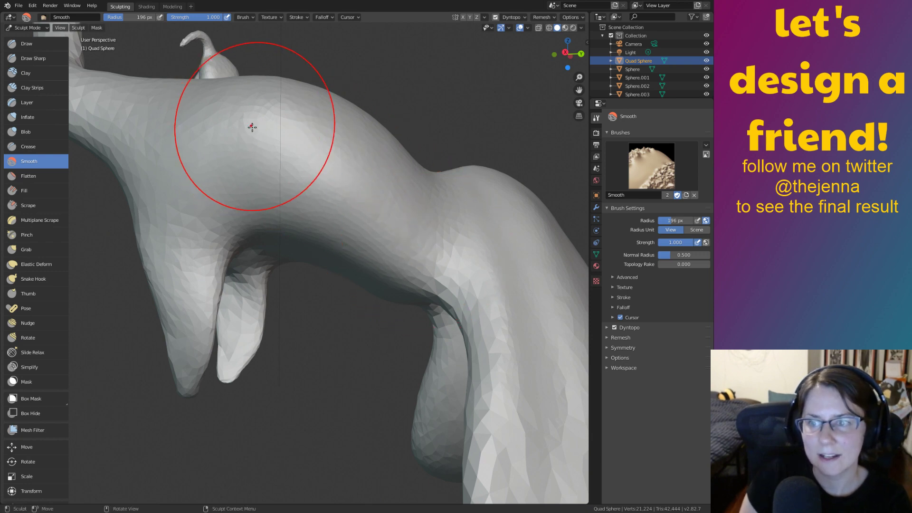
pyautogui.moveTo(447, 322)
pyautogui.mouseDown(button='middle')
pyautogui.moveTo(144, 234)
pyautogui.moveTo(378, 223)
pyautogui.moveTo(164, 316)
pyautogui.moveTo(81, 290)
pyautogui.mouseUp(button='middle')
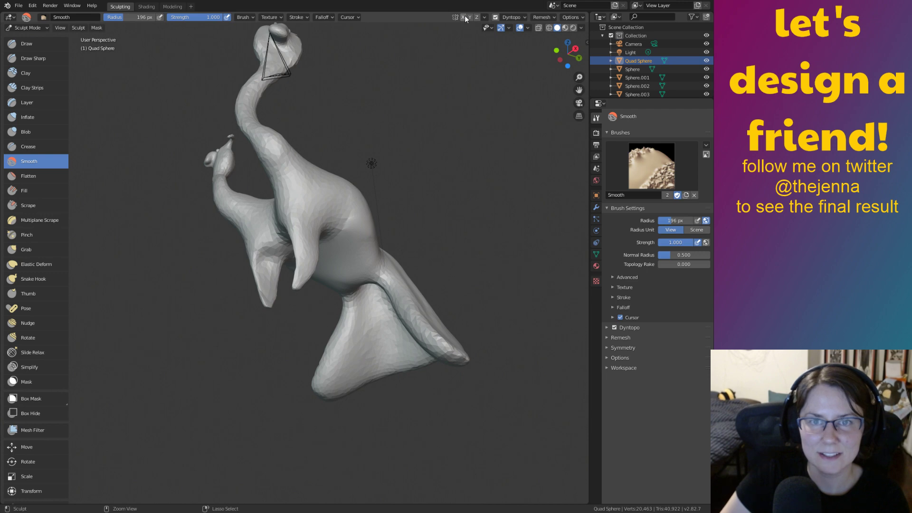
pyautogui.keyDown('shift'); pyautogui.moveTo(520, 225); pyautogui.dragTo(498, 259, button='middle'); pyautogui.keyUp('shift')
pyautogui.scroll(6, 475, 261)
pyautogui.moveTo(417, 273); pyautogui.dragTo(365, 275, button='middle')
# Smooth the bumpy body surface near the leg and neck with Smooth brush strokes.
pyautogui.press('i')
pyautogui.moveTo(319, 234); pyautogui.dragTo(313, 245, button='middle')
pyautogui.hotkey('shift', 's')
pyautogui.moveTo(284, 234); pyautogui.dragTo(371, 279)
pyautogui.moveTo(305, 284)
pyautogui.mouseDown(button='middle')
pyautogui.moveTo(370, 266)
pyautogui.moveTo(451, 285)
pyautogui.moveTo(550, 291)
pyautogui.moveTo(528, 291)
pyautogui.mouseUp(button='middle')
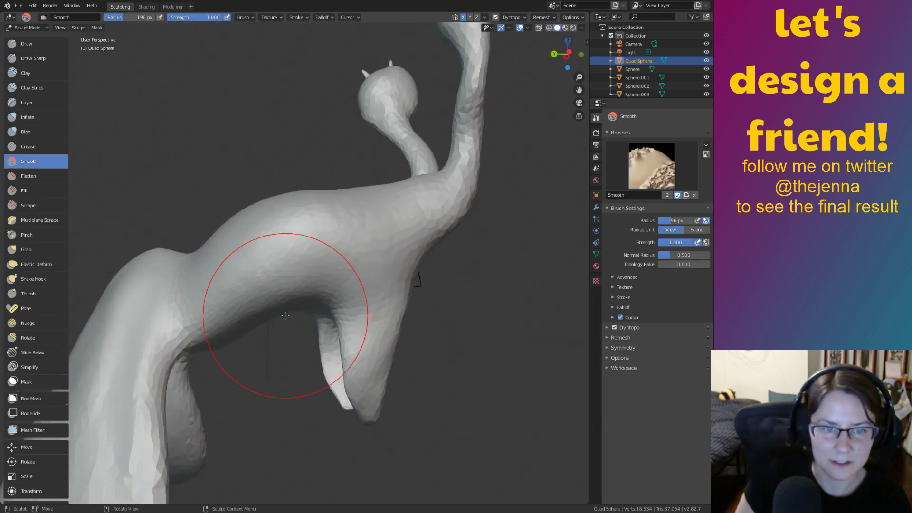
pyautogui.moveTo(285, 346)
pyautogui.mouseDown(button='middle')
pyautogui.moveTo(477, 270)
pyautogui.moveTo(394, 278)
pyautogui.mouseUp(button='middle')
# Save monster12.blend repeatedly with Ctrl+S while orbiting to inspect the smoothed creature.
pyautogui.hotkey('ctrl', 's')
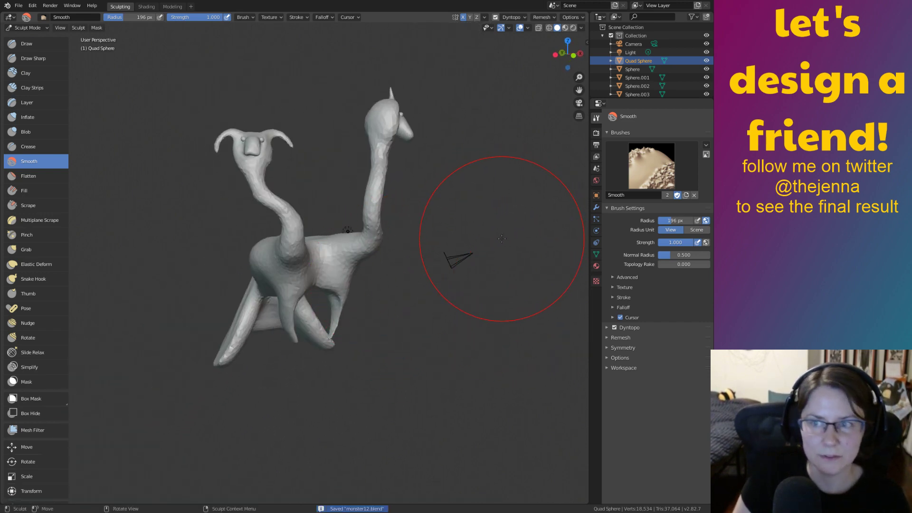
pyautogui.moveTo(480, 303)
pyautogui.mouseDown(button='middle')
pyautogui.moveTo(344, 298)
pyautogui.moveTo(482, 287)
pyautogui.moveTo(413, 271)
pyautogui.moveTo(475, 316)
pyautogui.moveTo(396, 241)
pyautogui.moveTo(362, 246)
pyautogui.moveTo(478, 294)
pyautogui.mouseUp(button='middle')
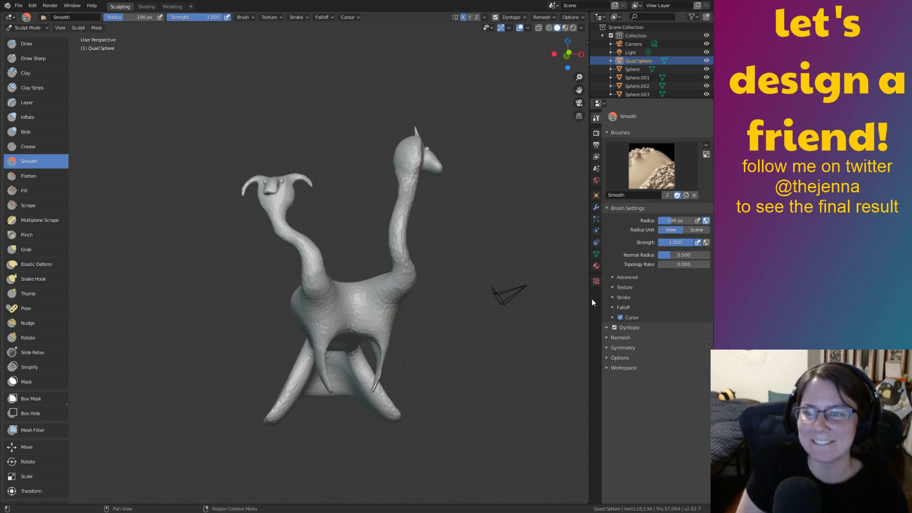
pyautogui.moveTo(481, 247); pyautogui.dragTo(464, 278, button='middle')
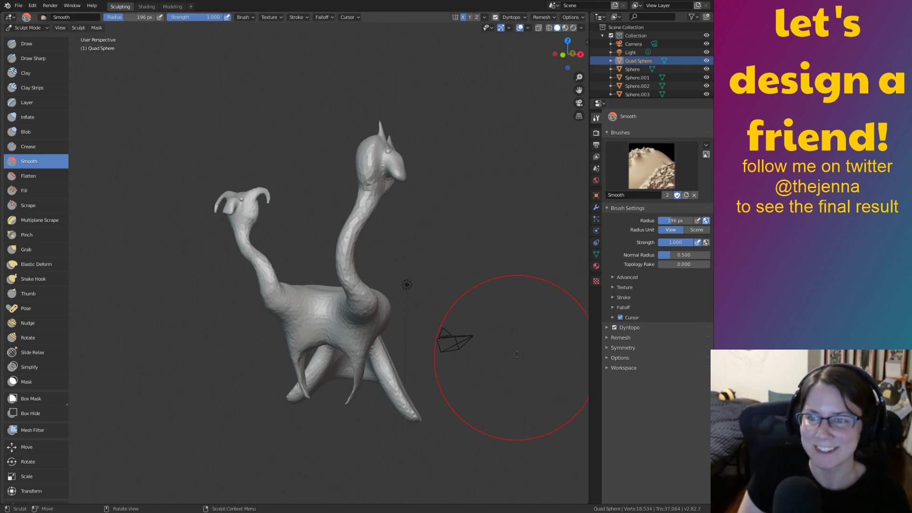
pyautogui.moveTo(509, 337)
pyautogui.mouseDown(button='middle')
pyautogui.moveTo(394, 364)
pyautogui.moveTo(472, 355)
pyautogui.moveTo(400, 333)
pyautogui.moveTo(523, 309)
pyautogui.moveTo(477, 331)
pyautogui.mouseUp(button='middle')
pyautogui.hotkey('ctrl', 's')
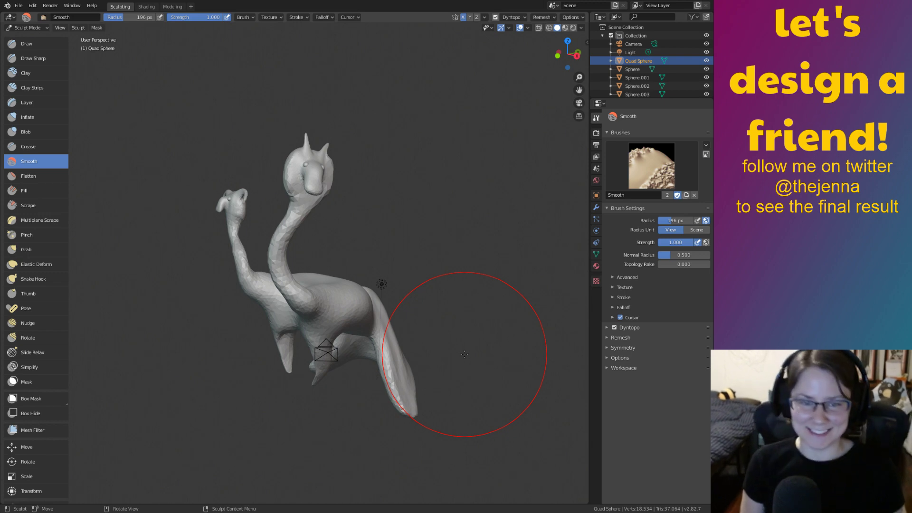
pyautogui.moveTo(503, 327)
pyautogui.mouseDown(button='middle')
pyautogui.moveTo(495, 308)
pyautogui.moveTo(510, 291)
pyautogui.moveTo(477, 279)
pyautogui.moveTo(496, 362)
pyautogui.moveTo(419, 319)
pyautogui.mouseUp(button='middle')
pyautogui.hotkey('ctrl', 's')
pyautogui.scroll(-3, 464, 329)
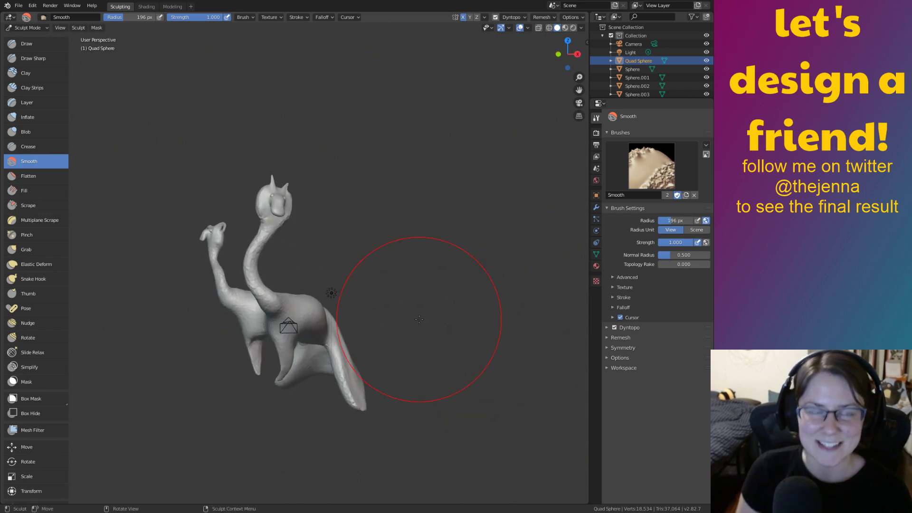
# Try the Modeling workspace, return to Sculpting, reframe the creature and save again.
pyautogui.click(173, 7)
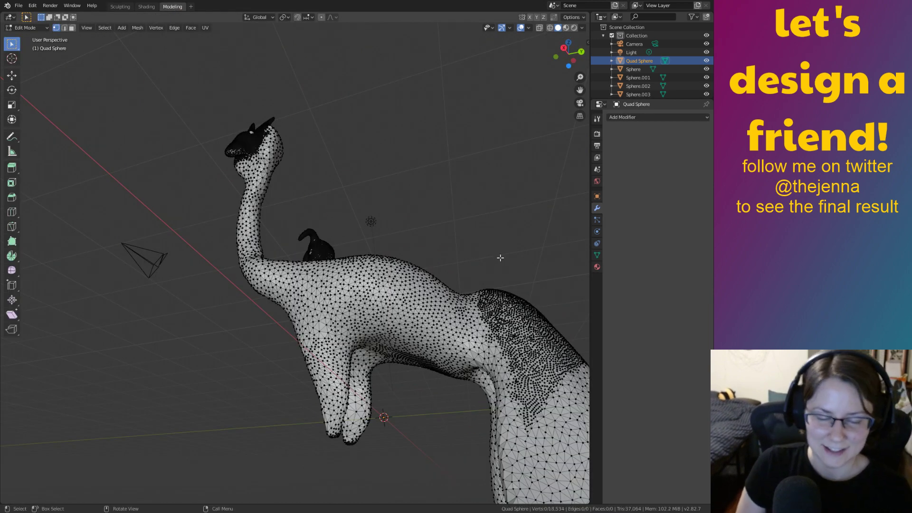
pyautogui.press('a')
pyautogui.click(120, 7)
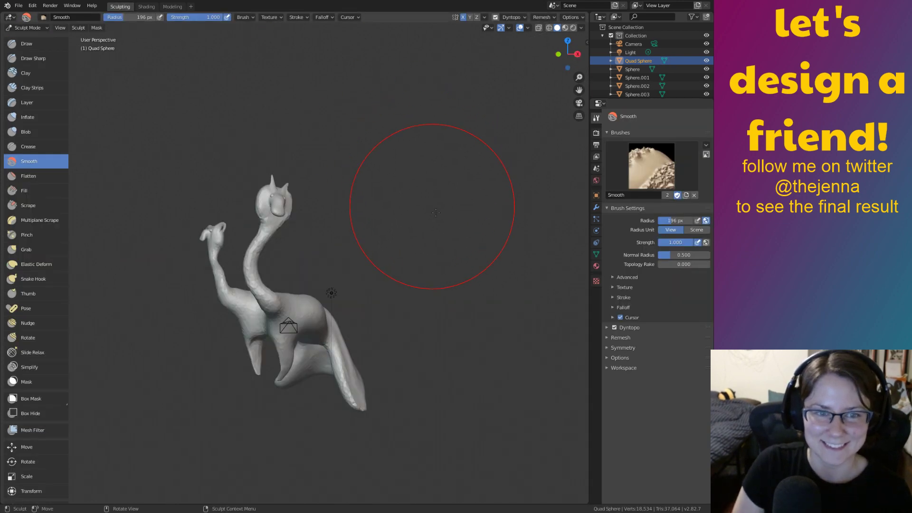
pyautogui.keyDown('shift'); pyautogui.moveTo(437, 315); pyautogui.dragTo(517, 280, button='middle'); pyautogui.keyUp('shift')
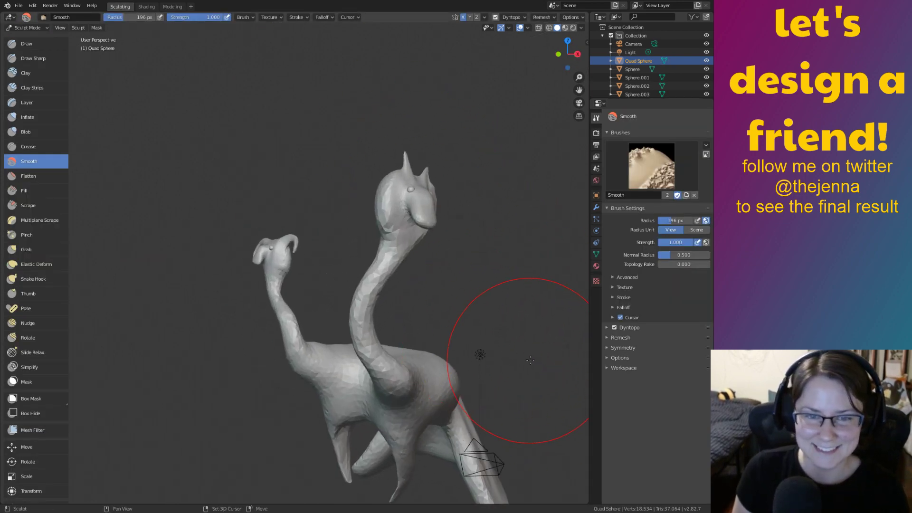
pyautogui.keyDown('shift'); pyautogui.moveTo(525, 425); pyautogui.dragTo(508, 357, button='middle'); pyautogui.keyUp('shift')
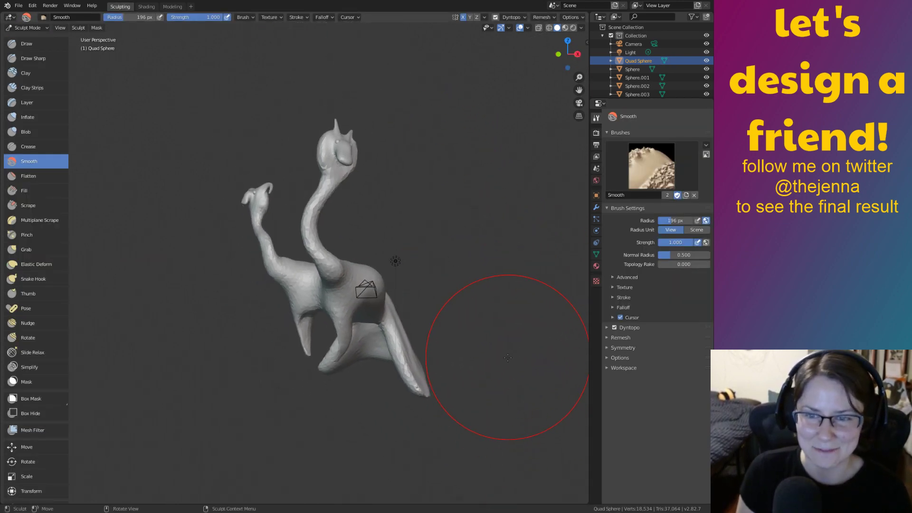
pyautogui.moveTo(451, 269)
pyautogui.mouseDown(button='middle')
pyautogui.moveTo(485, 336)
pyautogui.moveTo(454, 258)
pyautogui.moveTo(490, 262)
pyautogui.moveTo(470, 252)
pyautogui.moveTo(437, 309)
pyautogui.moveTo(492, 314)
pyautogui.moveTo(485, 328)
pyautogui.moveTo(459, 323)
pyautogui.moveTo(489, 326)
pyautogui.moveTo(474, 342)
pyautogui.moveTo(464, 389)
pyautogui.mouseUp(button='middle')
pyautogui.hotkey('ctrl', 's')
pyautogui.scroll(5, 466, 344)
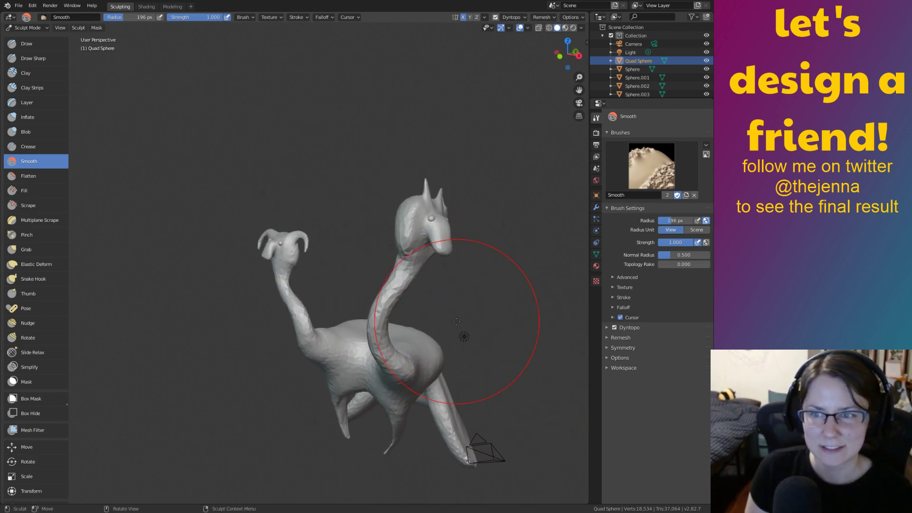
# Trial-select the head vertices in Edit Mode, undo, then show the body in Modeling's Object Mode.
pyautogui.press('Tab')
pyautogui.hotkey('alt', 'a')
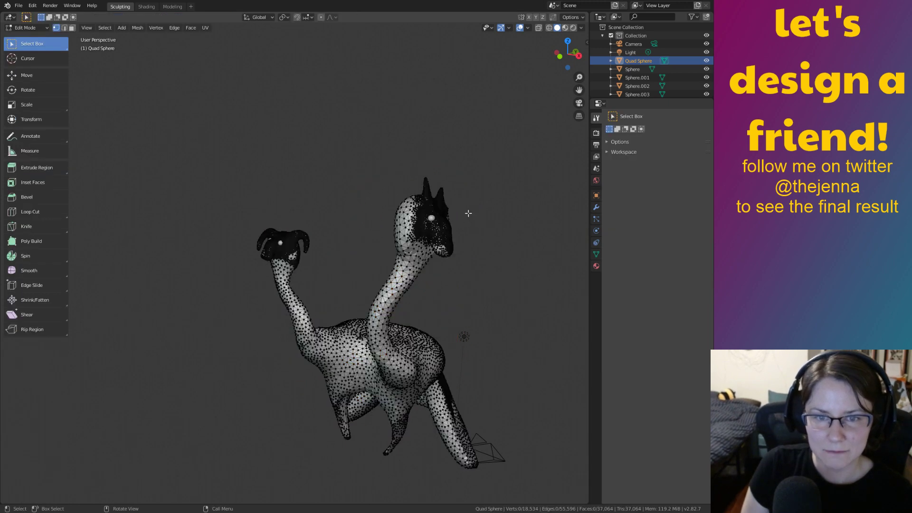
pyautogui.moveTo(234, 137); pyautogui.dragTo(466, 249)
pyautogui.hotkey('ctrl', 'z')
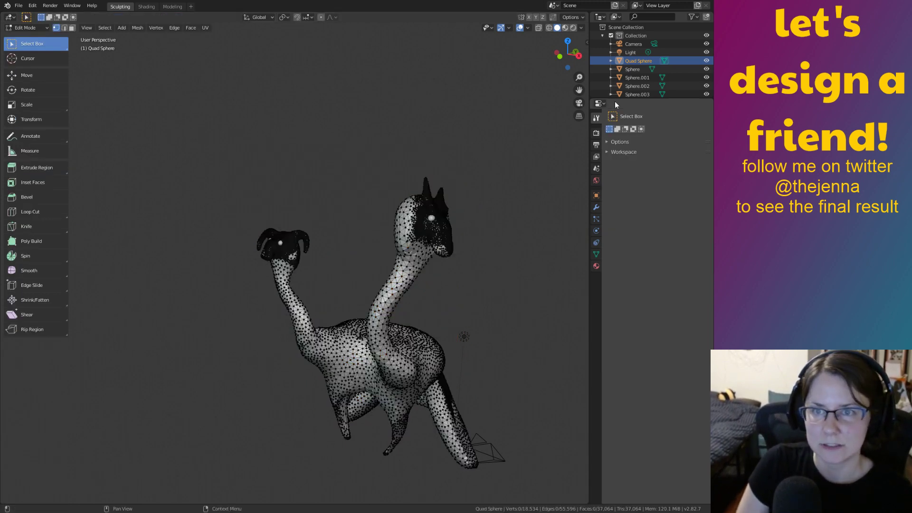
pyautogui.press('Tab')
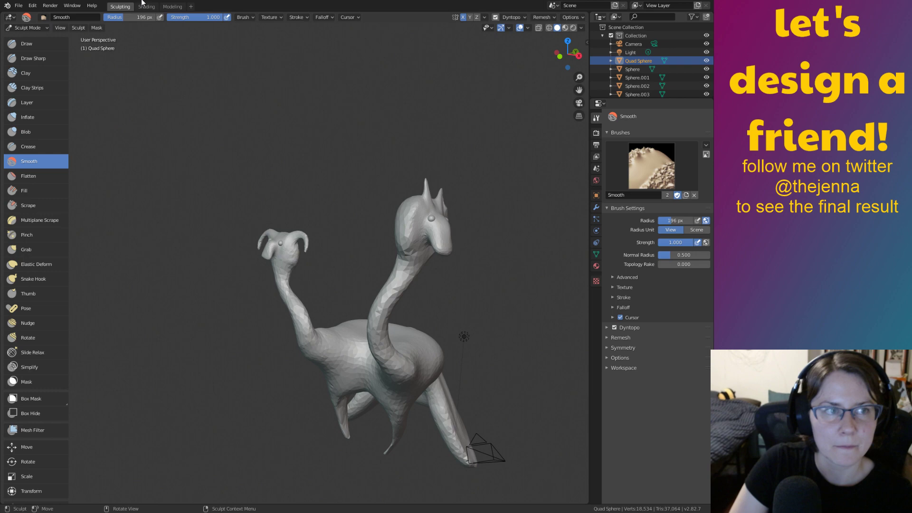
pyautogui.click(173, 7)
pyautogui.press('Tab')
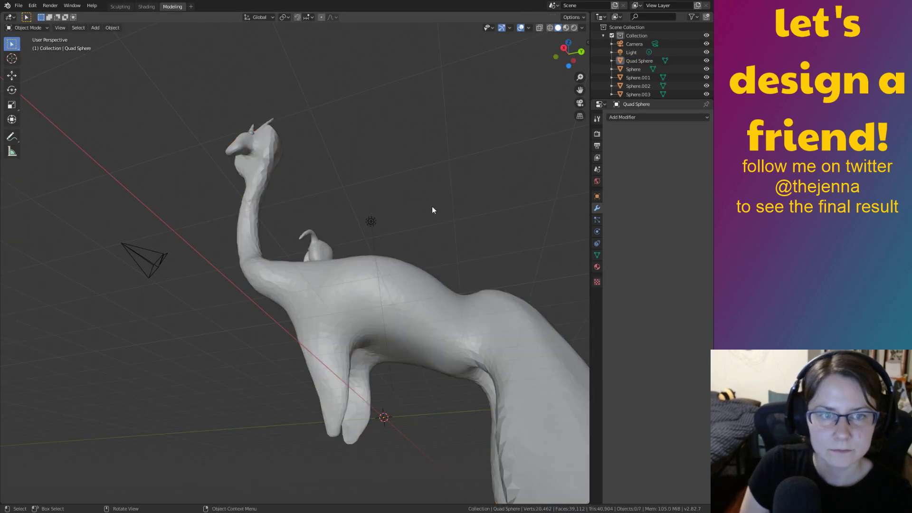
# Select an eye sphere and create a new material named 'eye'.
pyautogui.scroll(-3, 475, 252)
pyautogui.moveTo(484, 267); pyautogui.dragTo(479, 262, button='middle')
pyautogui.click(312, 128)
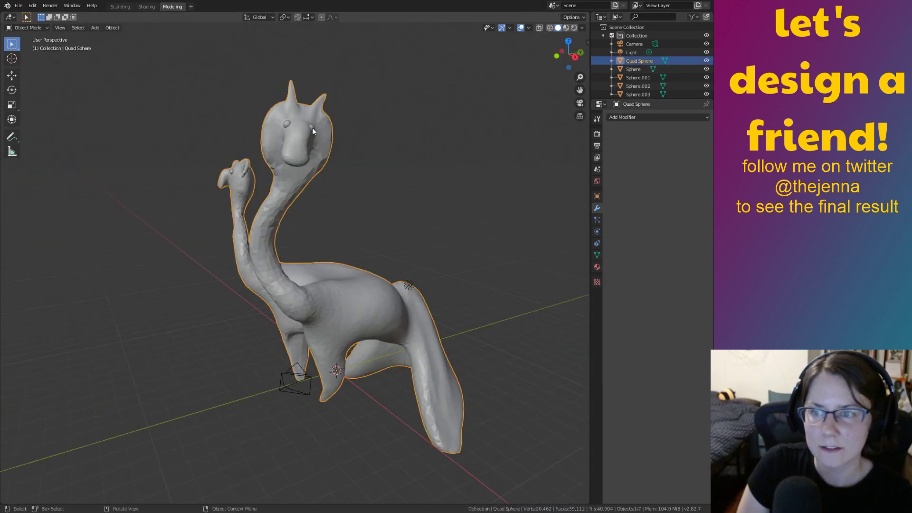
pyautogui.click(286, 123)
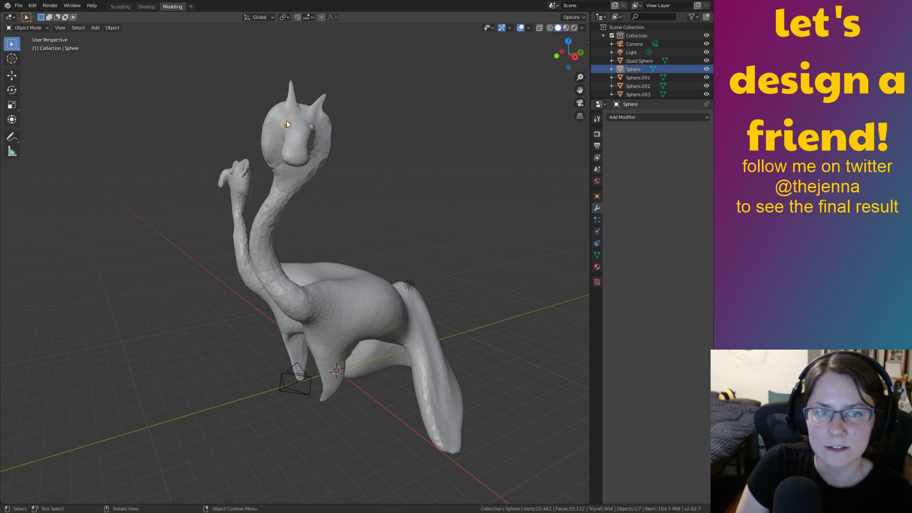
pyautogui.click(312, 127)
pyautogui.click(312, 127)
pyautogui.click(312, 128)
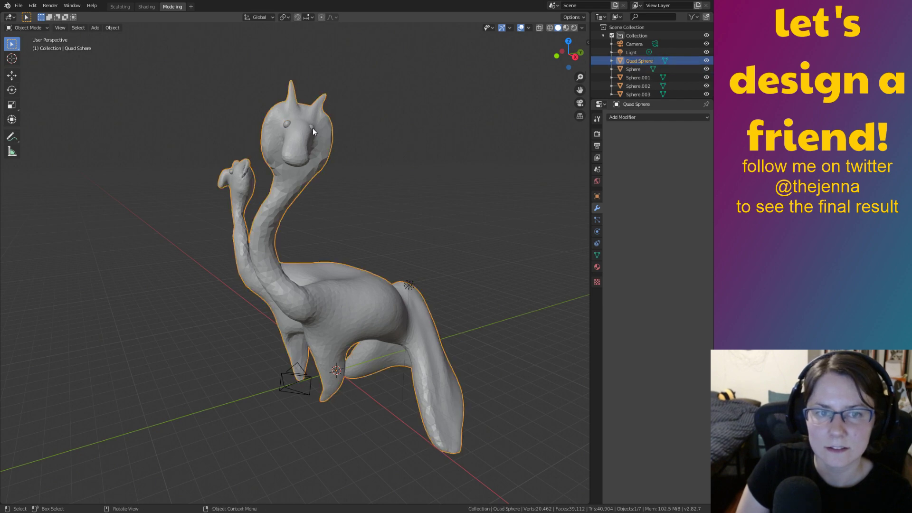
pyautogui.click(311, 126)
pyautogui.keyDown('shift'); pyautogui.click(287, 123); pyautogui.keyUp('shift')
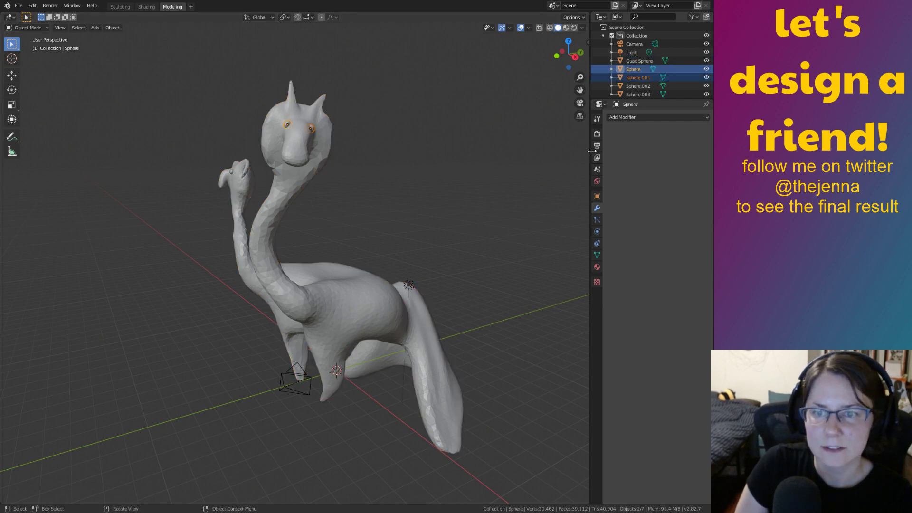
pyautogui.click(597, 266)
pyautogui.click(644, 151)
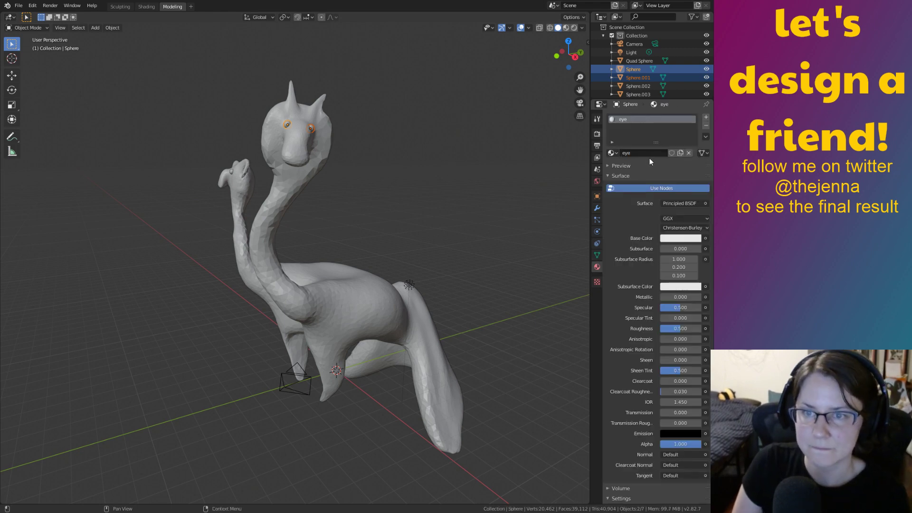
pyautogui.press('Return')
pyautogui.click(484, 126)
# Assign the 'eye' material to both eye spheres on the first head.
pyautogui.click(293, 125)
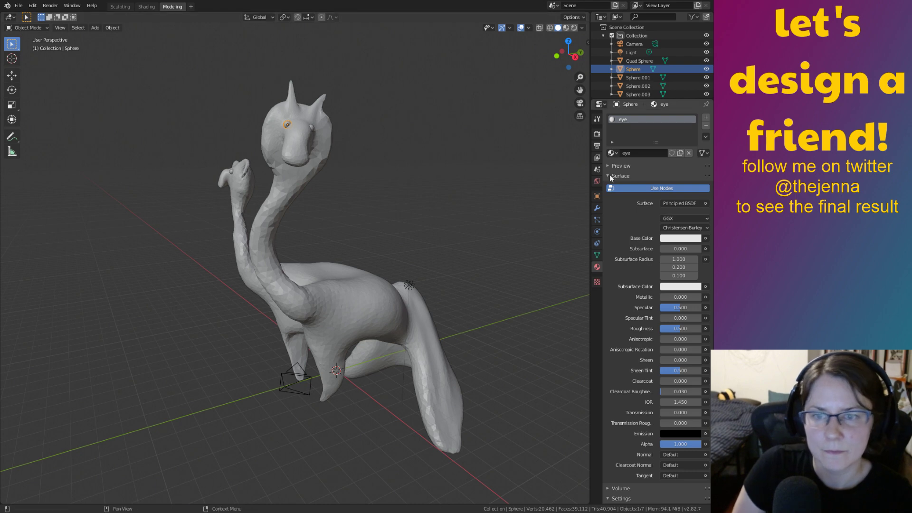
pyautogui.click(312, 127)
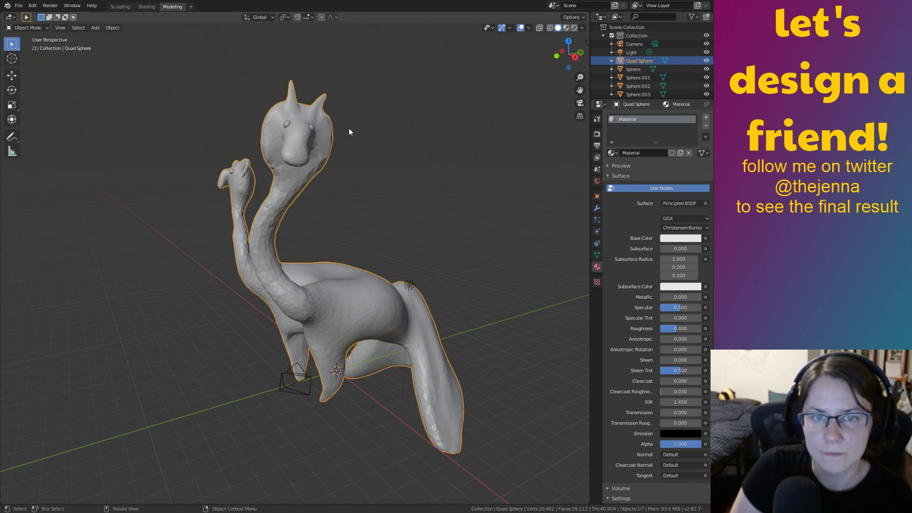
pyautogui.click(613, 153)
pyautogui.click(577, 166)
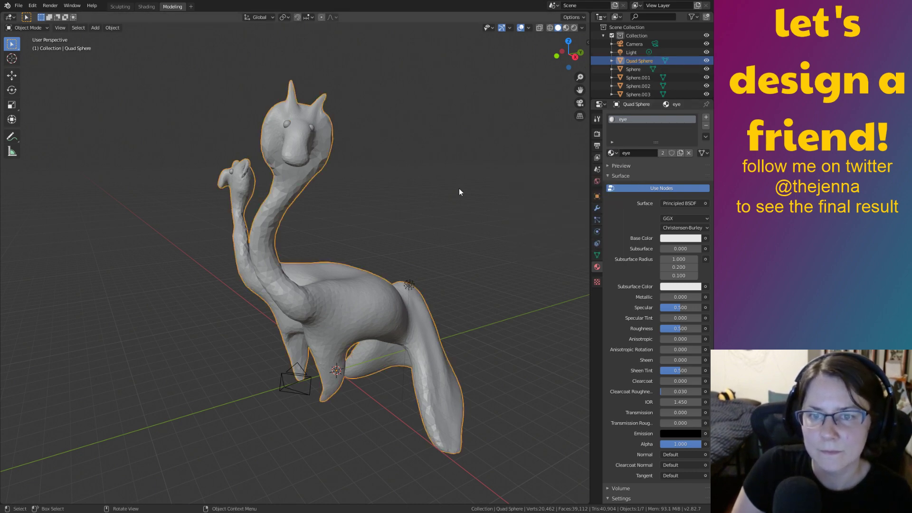
pyautogui.moveTo(459, 188); pyautogui.dragTo(362, 121, button='middle')
pyautogui.click(363, 121)
pyautogui.moveTo(428, 148); pyautogui.dragTo(355, 176, button='middle')
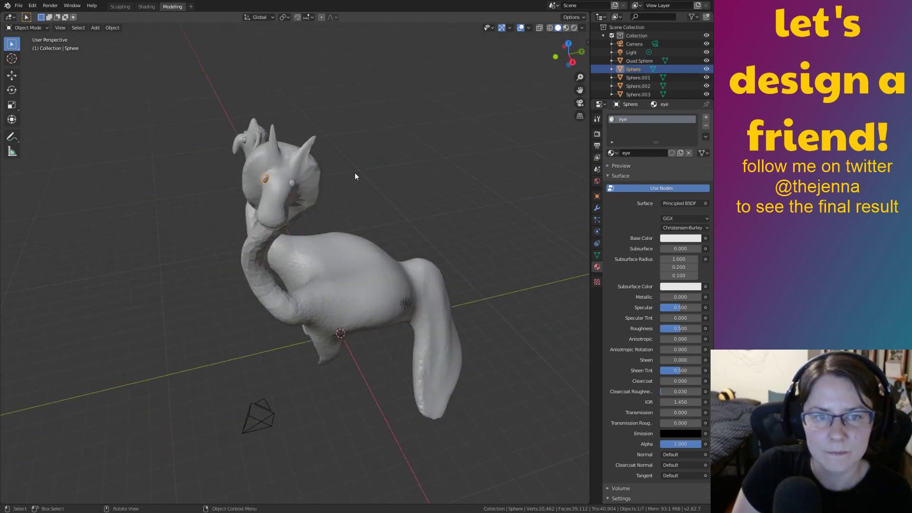
pyautogui.click(292, 183)
pyautogui.click(611, 153)
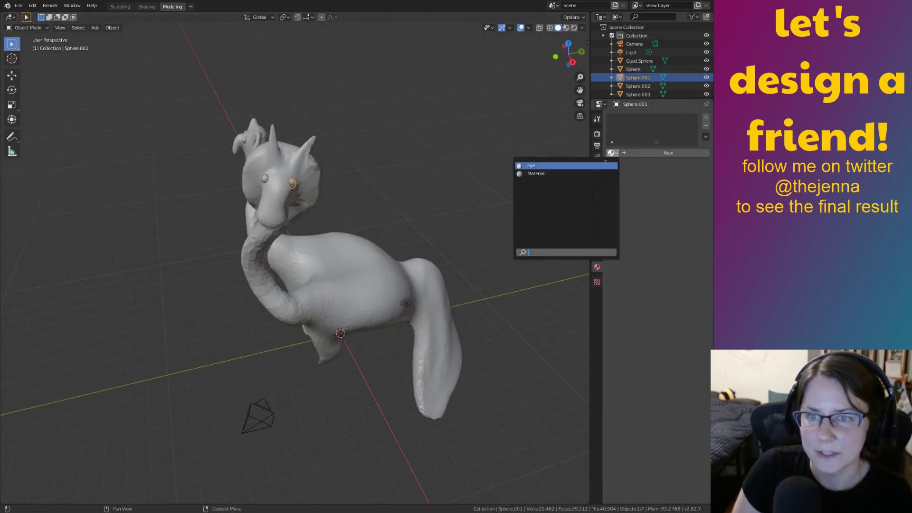
pyautogui.click(593, 165)
# Give the other head's two eye spheres the 'eye' material and switch to Material Preview shading.
pyautogui.click(336, 276)
pyautogui.moveTo(336, 277); pyautogui.dragTo(368, 263, button='middle')
pyautogui.click(187, 203)
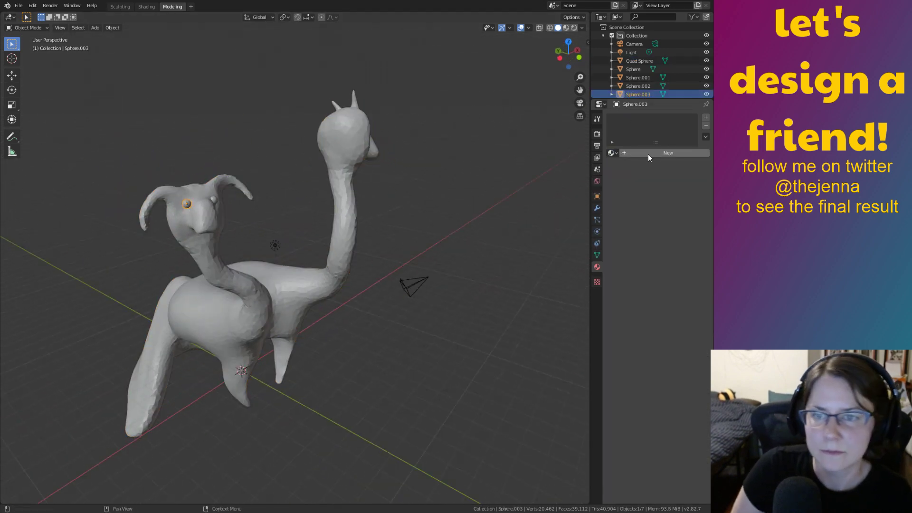
pyautogui.click(612, 153)
pyautogui.click(602, 165)
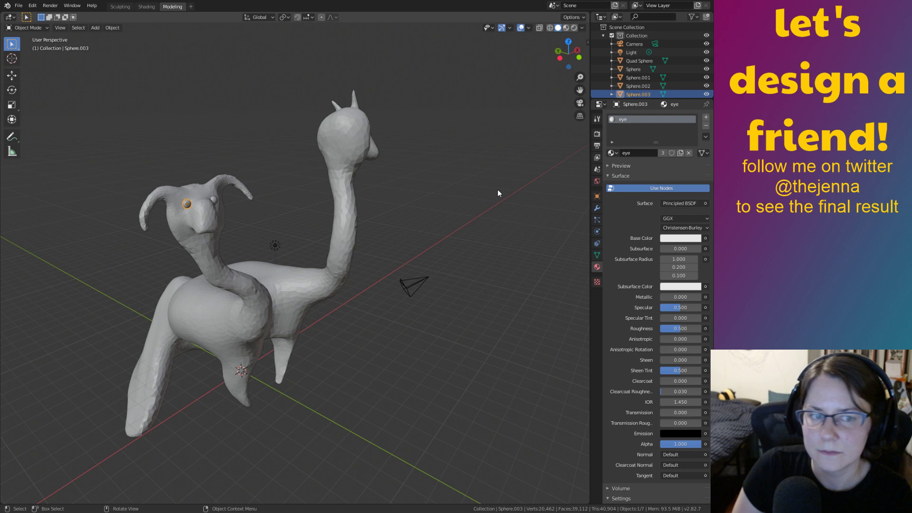
pyautogui.click(214, 201)
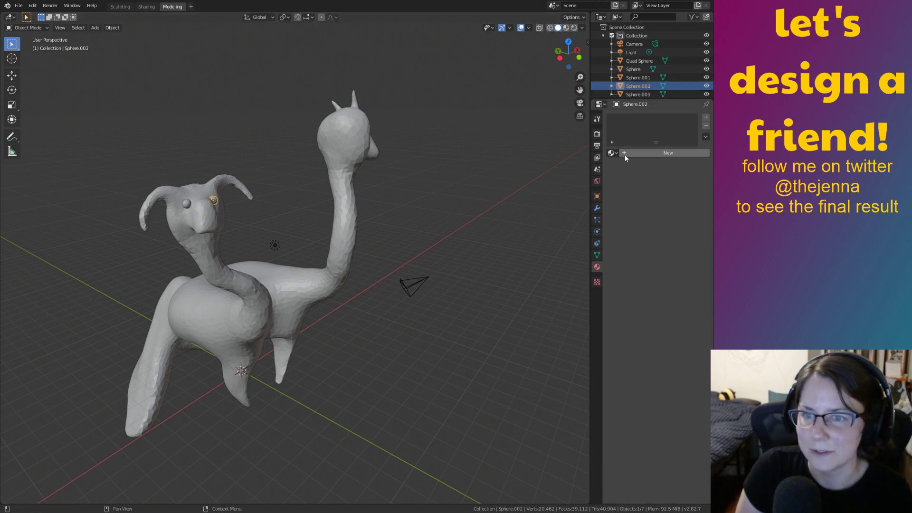
pyautogui.click(612, 152)
pyautogui.click(604, 165)
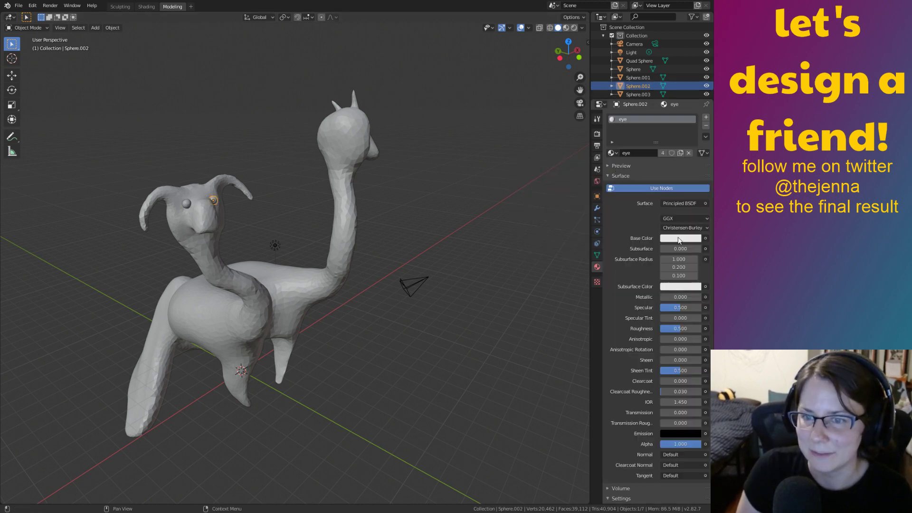
pyautogui.click(565, 28)
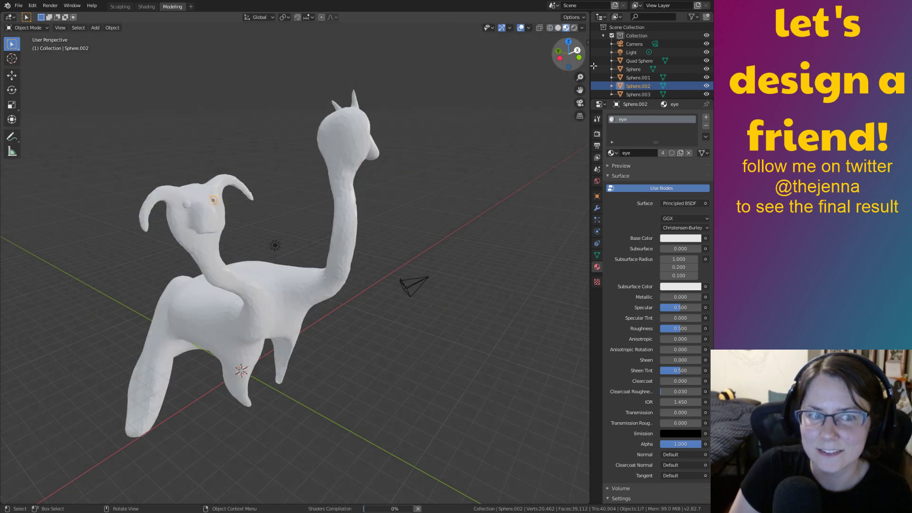
pyautogui.click(674, 238)
# Lighten the eye colour to a paler teal, select the body and save as monster12.blend.
pyautogui.moveTo(662, 164); pyautogui.dragTo(659, 129)
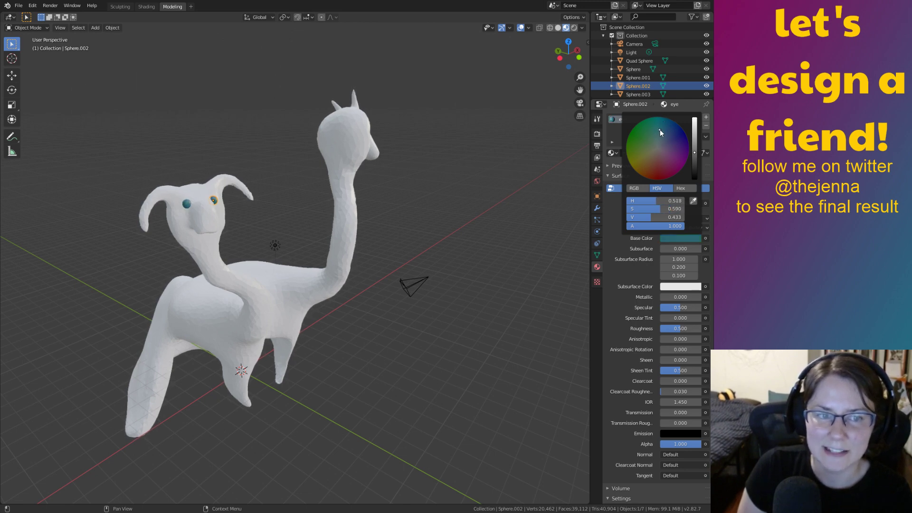
pyautogui.moveTo(498, 228); pyautogui.dragTo(358, 241, button='middle')
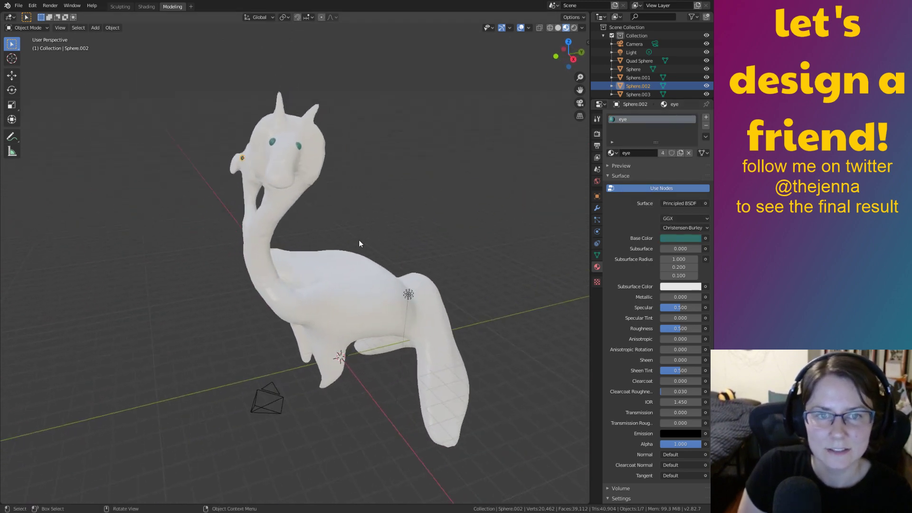
pyautogui.click(344, 287)
pyautogui.hotkey('ctrl', 's')
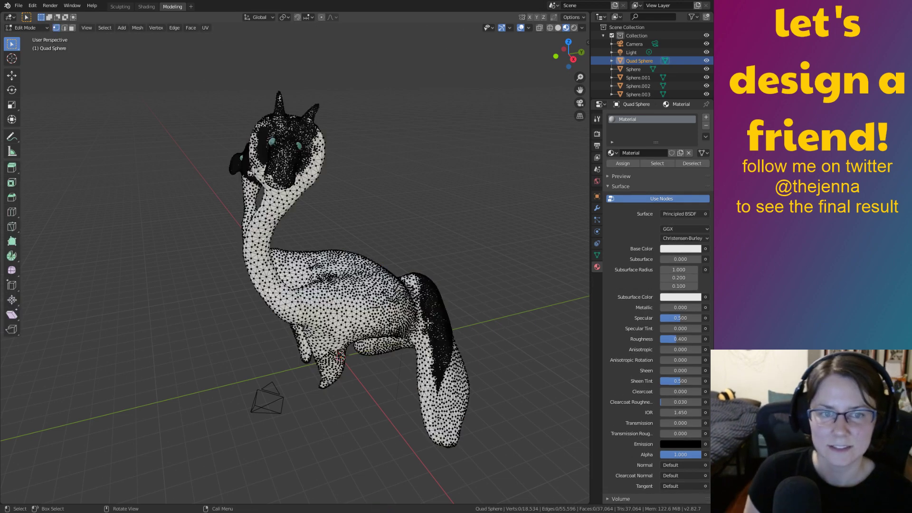
# Orbit around the creature to check both necks and teal-eyed heads from several angles.
pyautogui.moveTo(470, 278); pyautogui.dragTo(567, 273, button='middle')
pyautogui.moveTo(539, 283); pyautogui.dragTo(373, 300, button='middle')
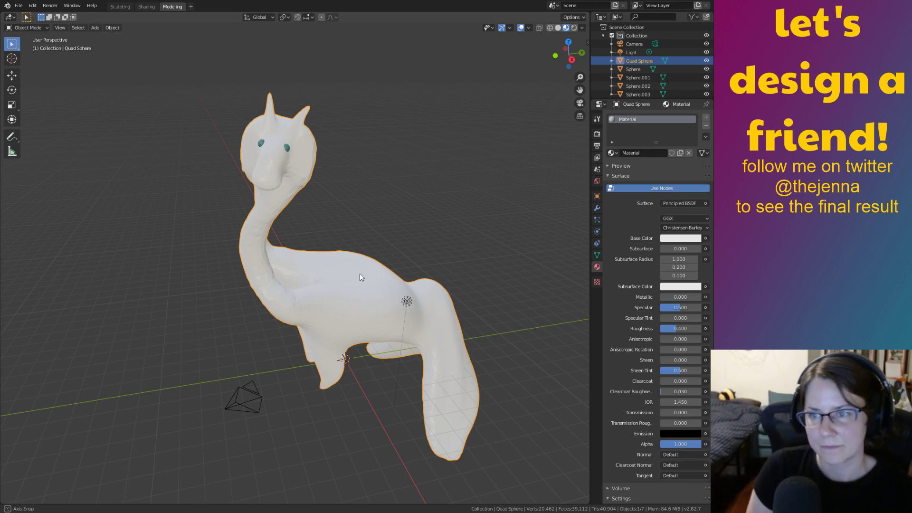
pyautogui.moveTo(360, 278); pyautogui.dragTo(419, 256, button='middle')
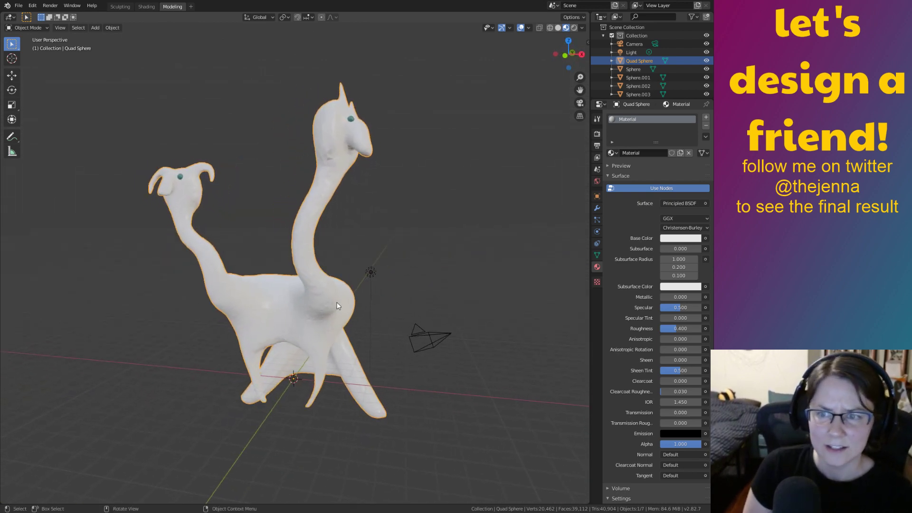
pyautogui.moveTo(337, 305); pyautogui.dragTo(357, 293, button='middle')
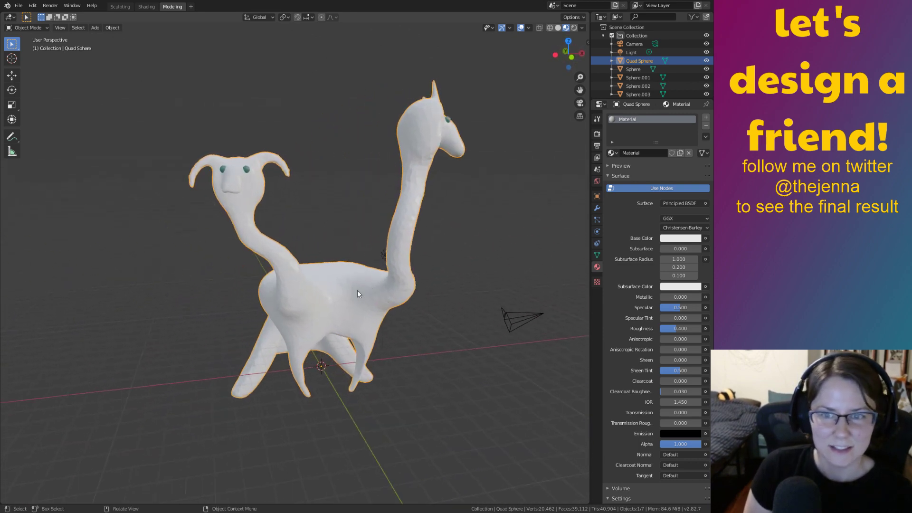
pyautogui.click(596, 118)
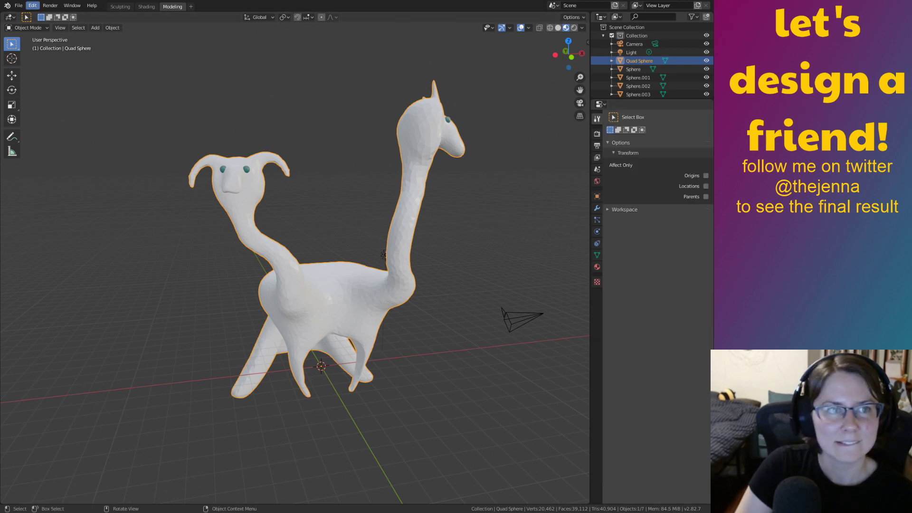
# Try Vertex Paint in Sculpting, then return to Object Mode in Modeling and reselect the body.
pyautogui.click(121, 7)
pyautogui.click(26, 28)
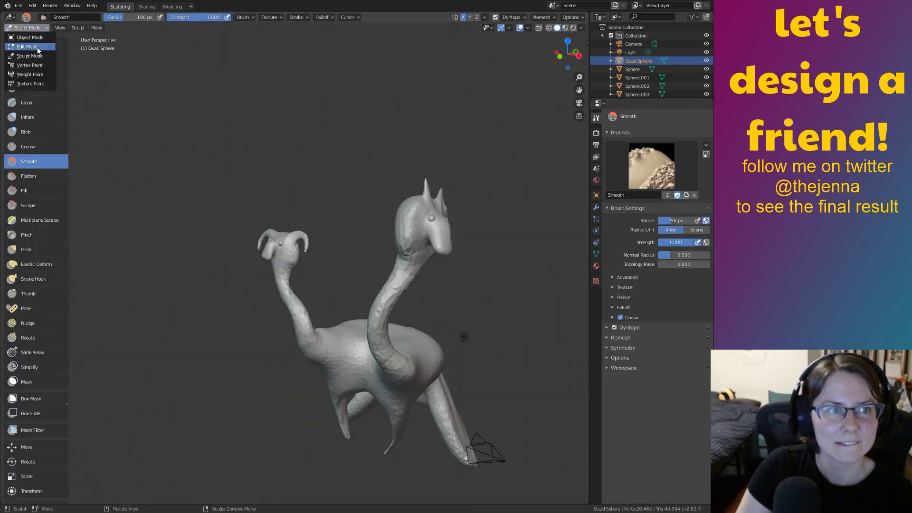
pyautogui.click(40, 67)
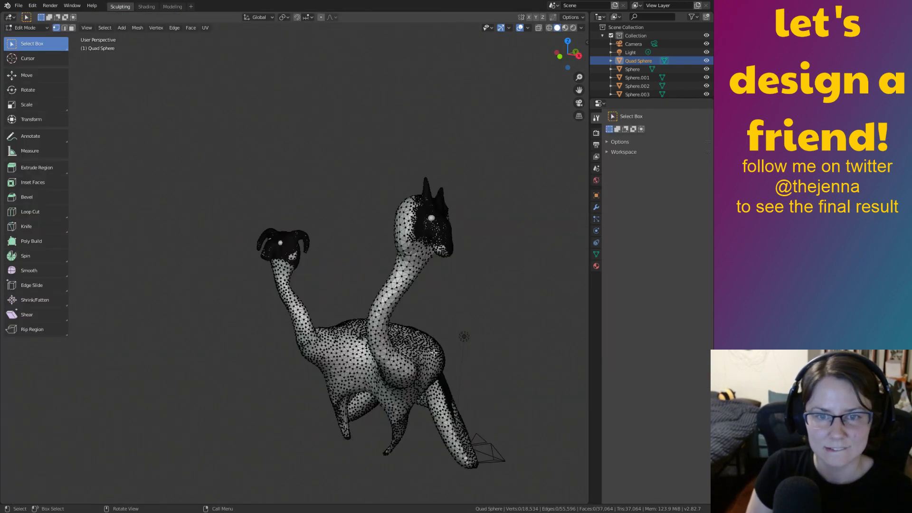
pyautogui.click(173, 7)
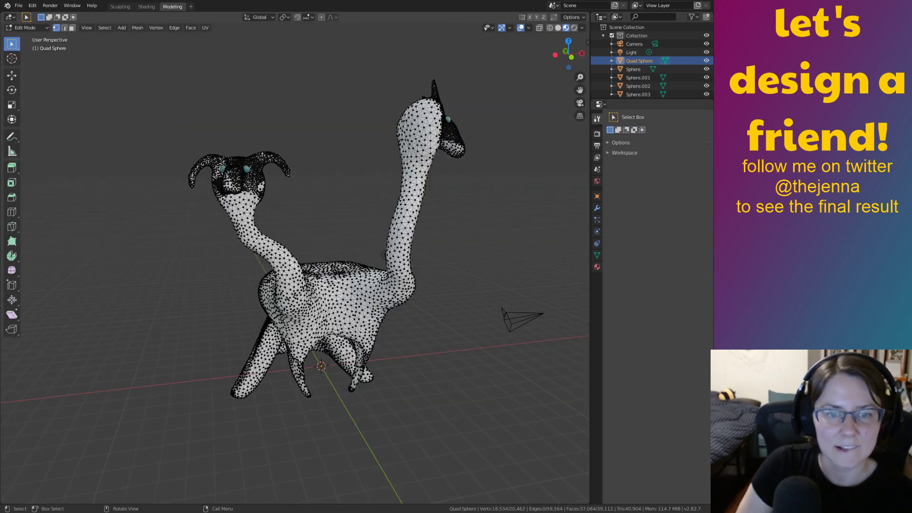
pyautogui.press('Tab')
pyautogui.click(306, 230)
pyautogui.click(338, 271)
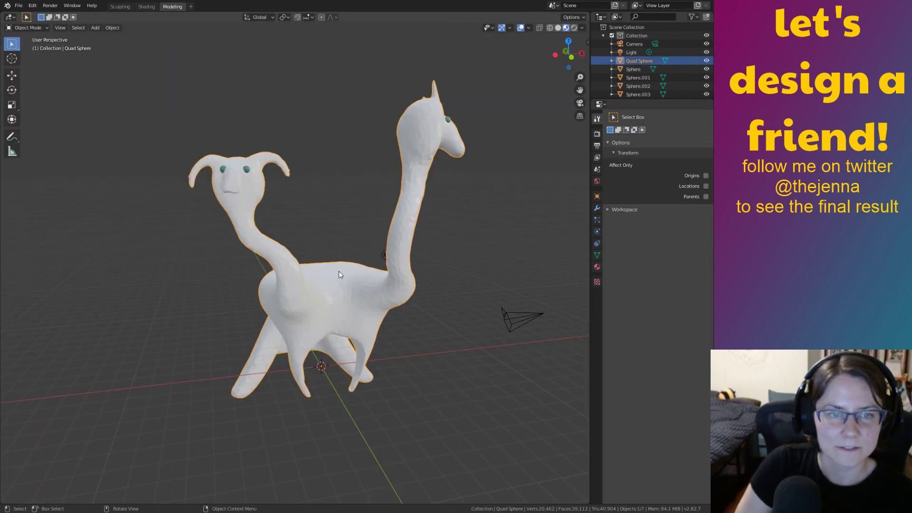
# Switch the body to Vertex Paint mode in the Sculpting workspace.
pyautogui.click(120, 6)
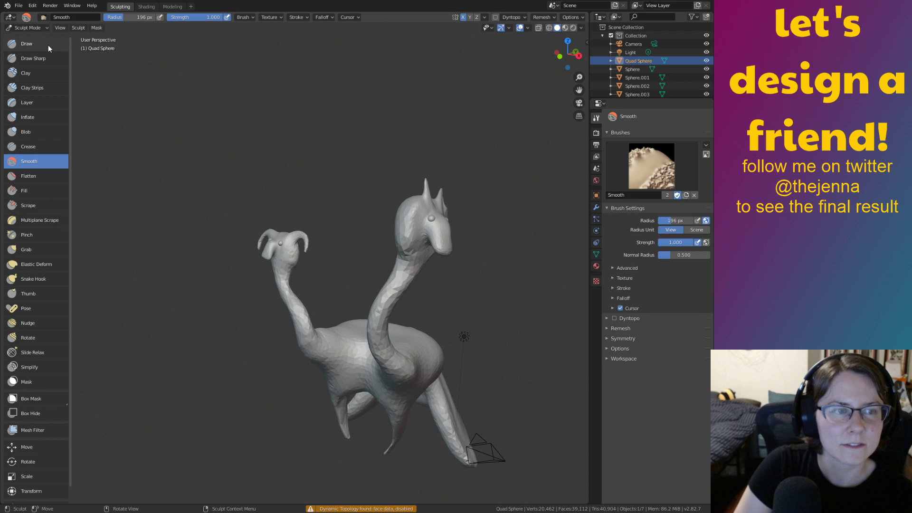
pyautogui.click(26, 27)
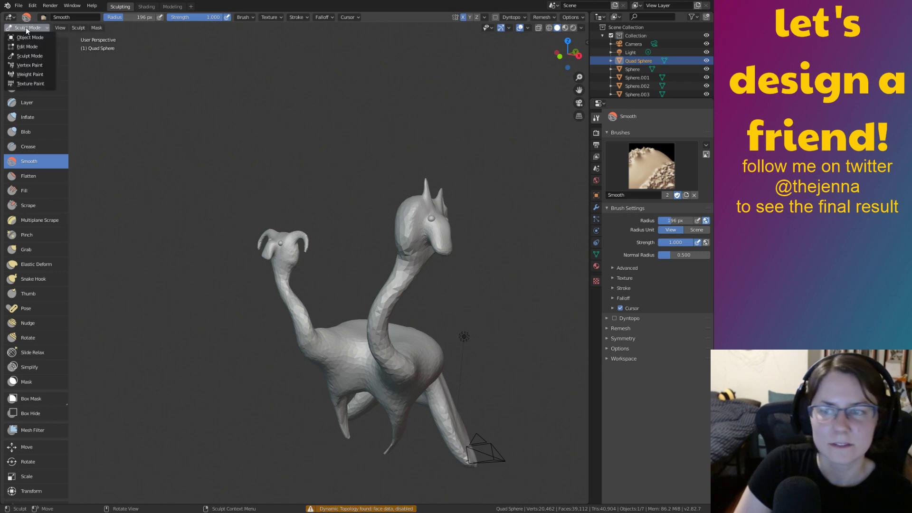
pyautogui.click(37, 65)
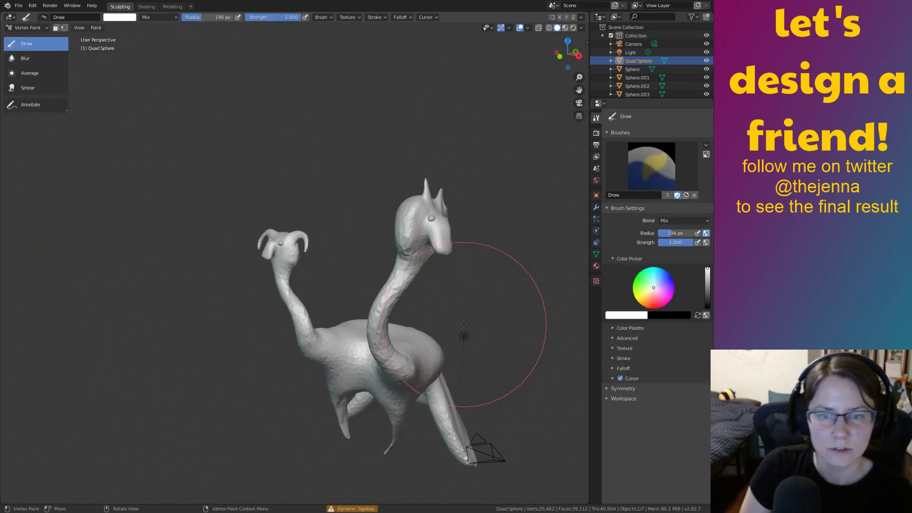
pyautogui.moveTo(440, 329); pyautogui.dragTo(489, 333, button='middle')
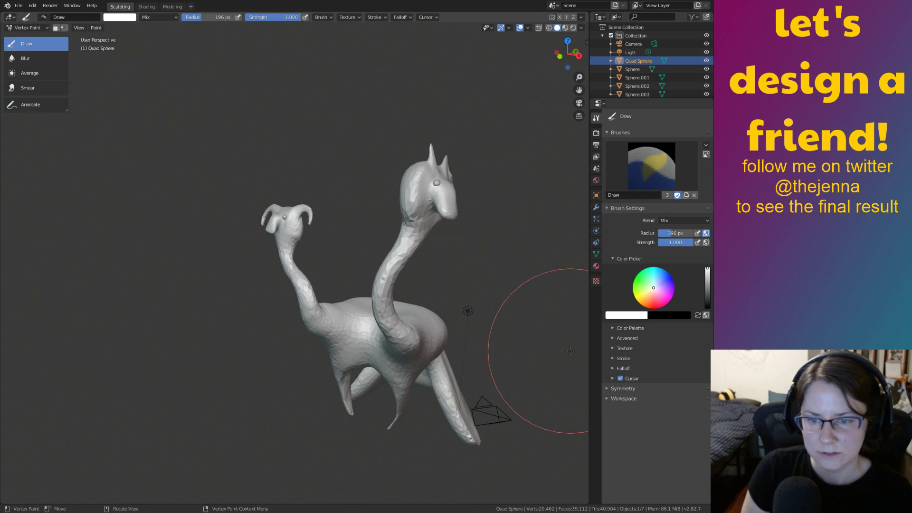
# In the body's Object Data properties, expand Vertex Colors and rename the Col layer to Body.
pyautogui.click(607, 398)
pyautogui.click(596, 266)
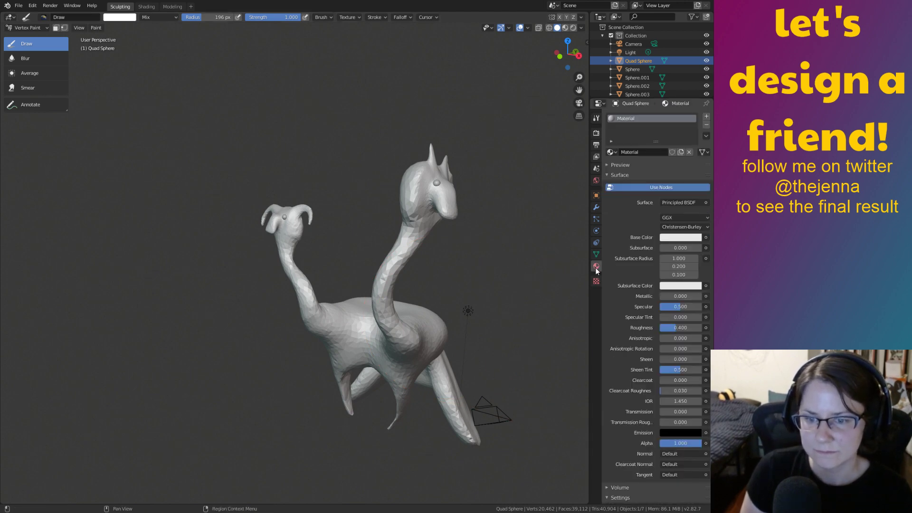
pyautogui.click(596, 254)
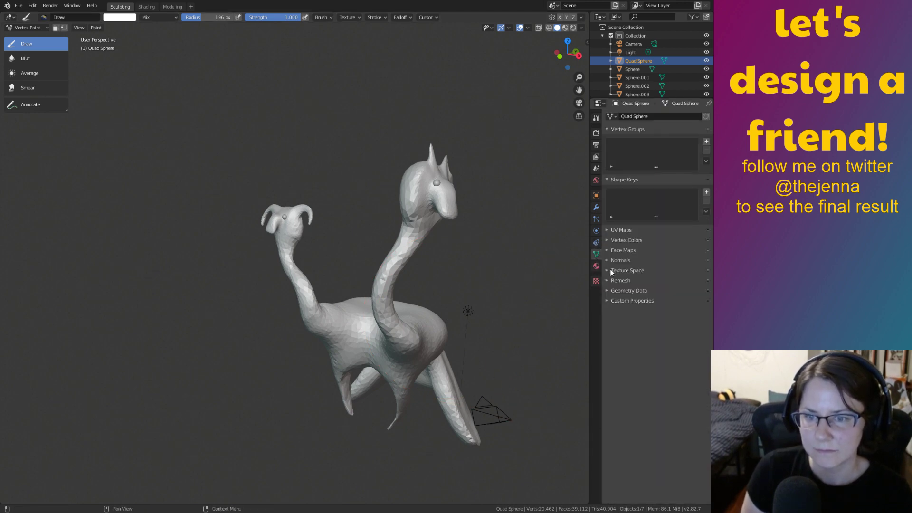
pyautogui.click(607, 271)
pyautogui.click(606, 270)
pyautogui.click(607, 239)
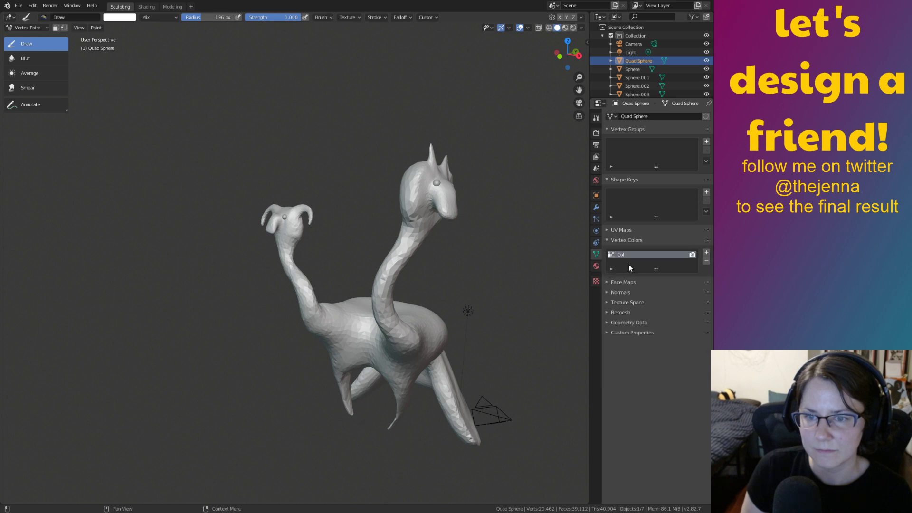
pyautogui.doubleClick(627, 255)
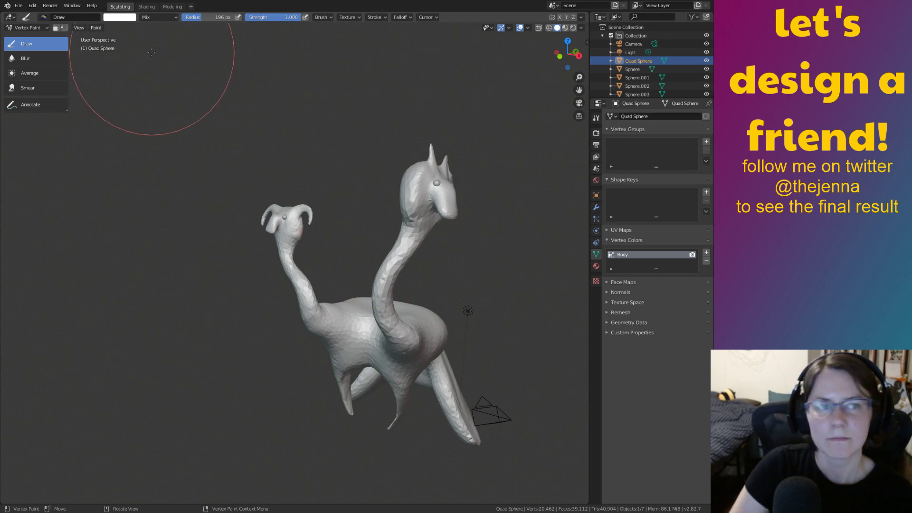
# In the Shading workspace, add a Vertex Color node to the body material.
pyautogui.click(143, 6)
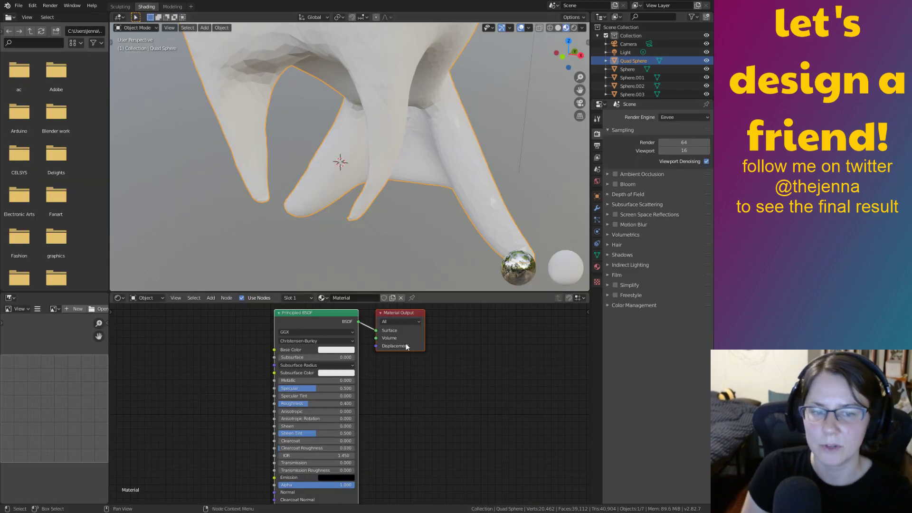
pyautogui.moveTo(231, 387); pyautogui.dragTo(266, 377, button='middle')
pyautogui.scroll(-2, 256, 389)
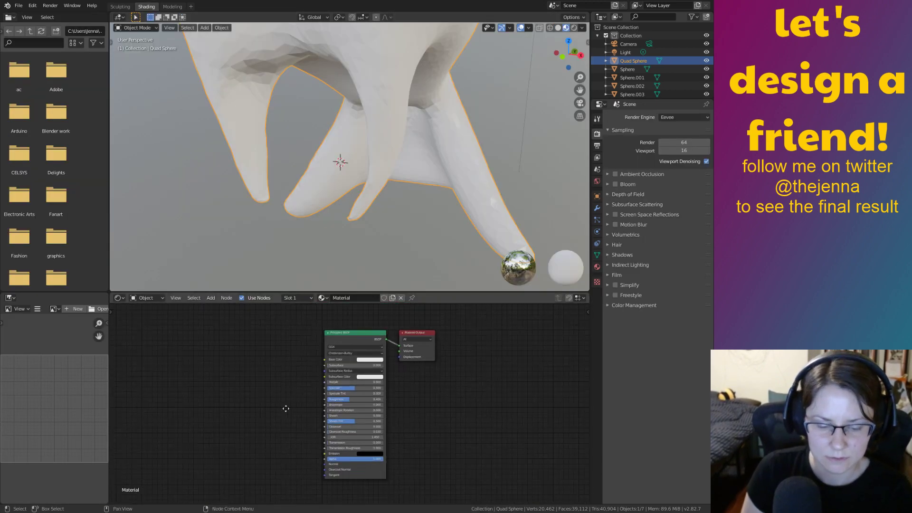
pyautogui.hotkey('shift', 'a')
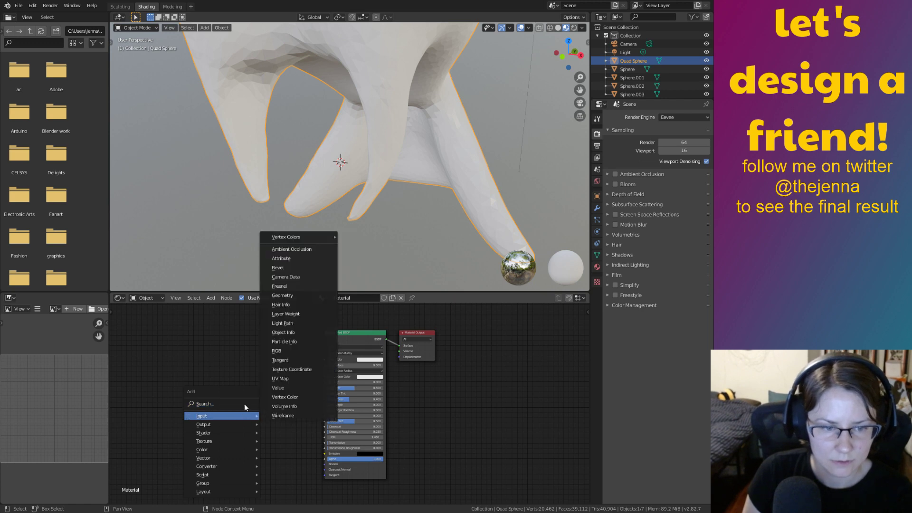
pyautogui.click(244, 403)
pyautogui.write('vert')
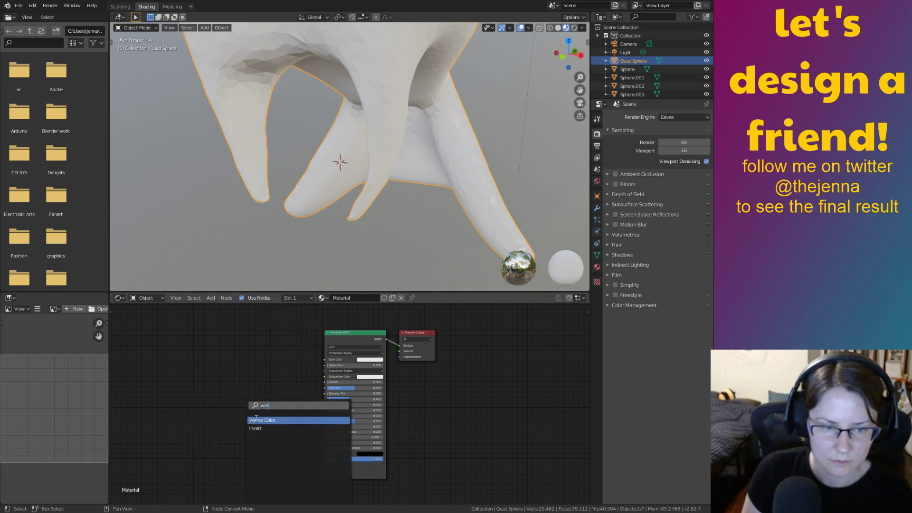
pyautogui.click(257, 419)
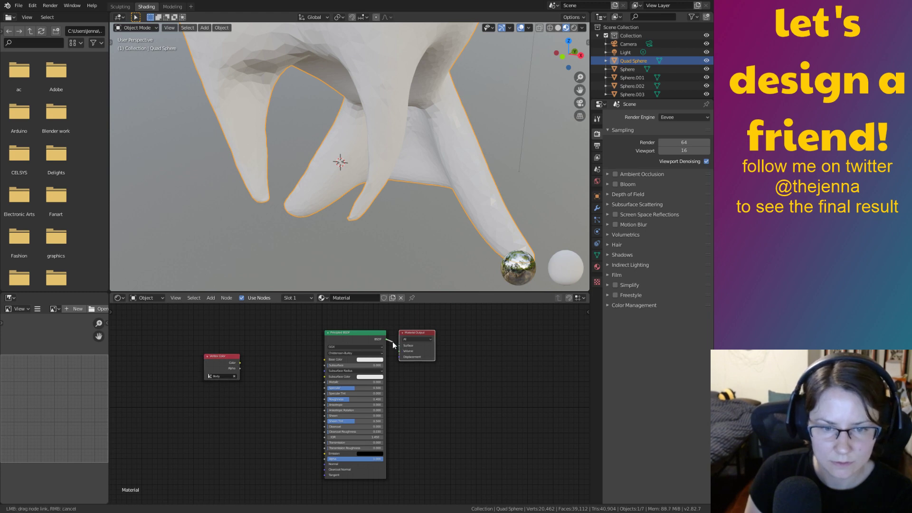
# Connect the Vertex Color output to the Principled BSDF Base Color and frame the creature.
pyautogui.moveTo(393, 341); pyautogui.dragTo(379, 336)
pyautogui.hotkey('ctrl', 'z')
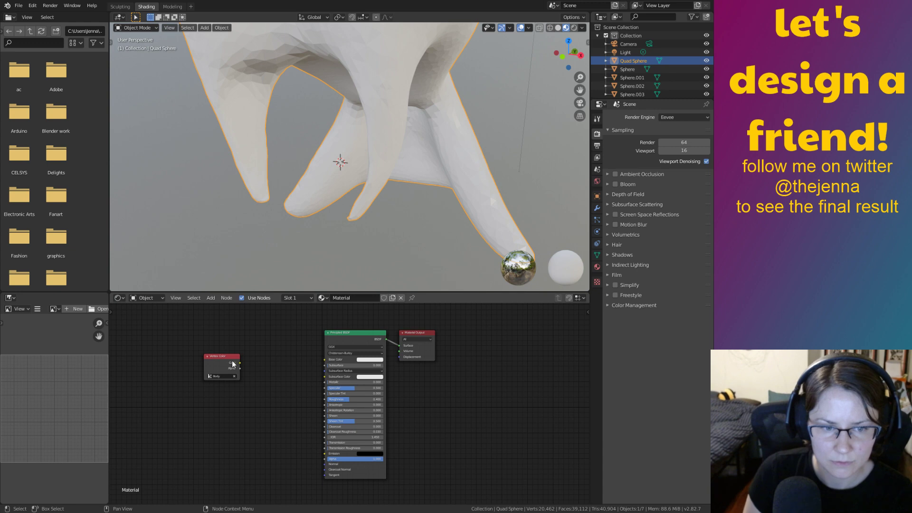
pyautogui.moveTo(239, 362); pyautogui.dragTo(325, 359)
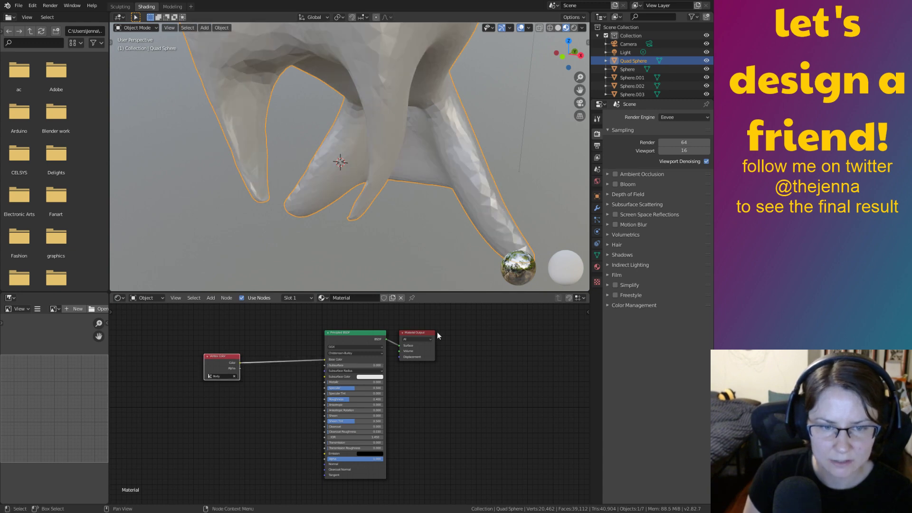
pyautogui.keyDown('shift'); pyautogui.moveTo(508, 154); pyautogui.dragTo(498, 278, button='middle'); pyautogui.keyUp('shift')
pyautogui.keyDown('shift'); pyautogui.moveTo(440, 130); pyautogui.dragTo(482, 235, button='middle'); pyautogui.keyUp('shift')
pyautogui.scroll(-8, 482, 235)
pyautogui.keyDown('shift'); pyautogui.moveTo(475, 190); pyautogui.dragTo(428, 285, button='middle'); pyautogui.keyUp('shift')
pyautogui.scroll(6, 382, 133)
pyautogui.click(128, 7)
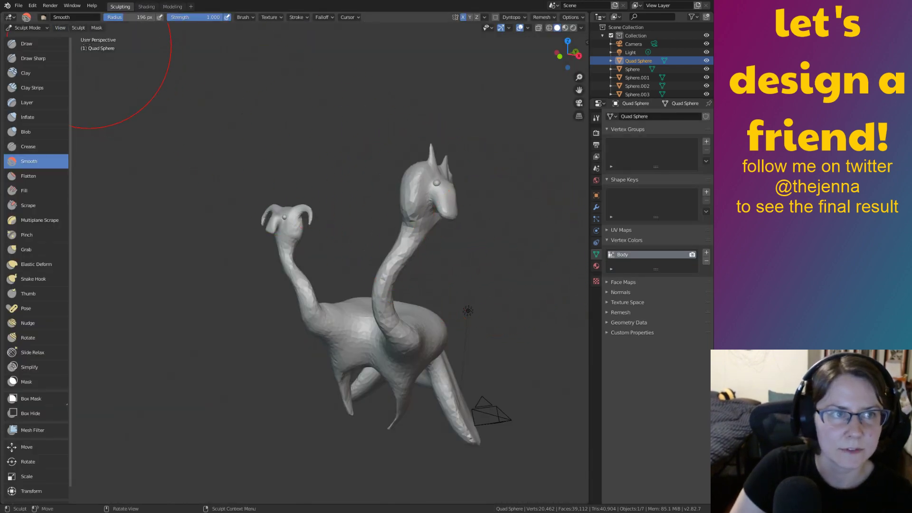
pyautogui.click(36, 27)
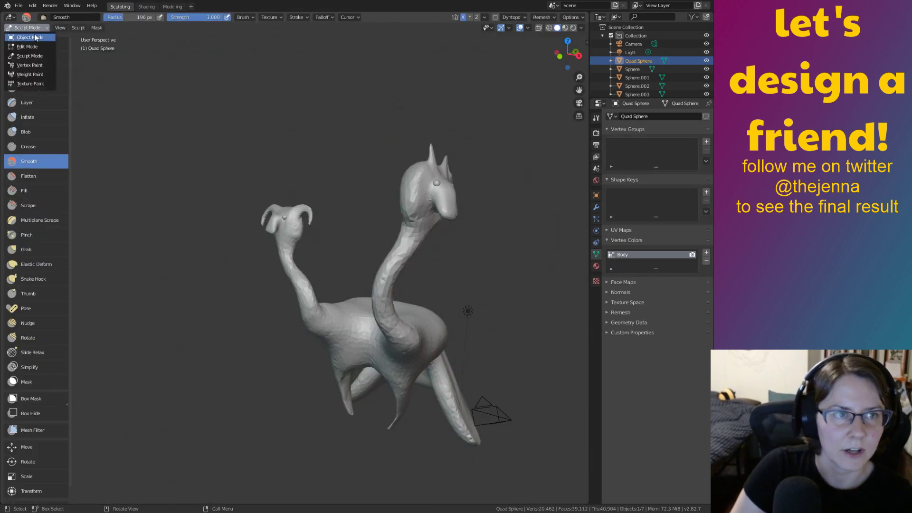
pyautogui.click(39, 66)
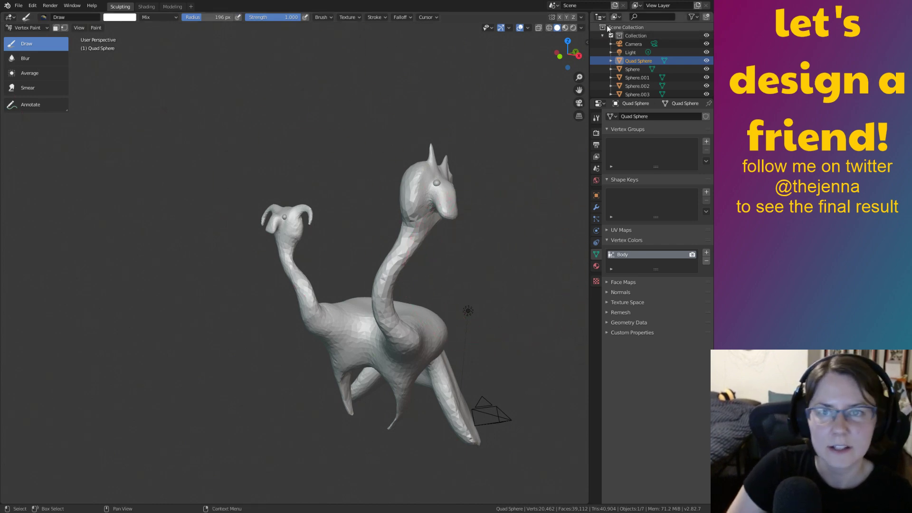
pyautogui.click(564, 28)
pyautogui.moveTo(470, 208)
pyautogui.mouseDown(button='middle')
pyautogui.moveTo(424, 271)
pyautogui.moveTo(486, 253)
pyautogui.mouseUp(button='middle')
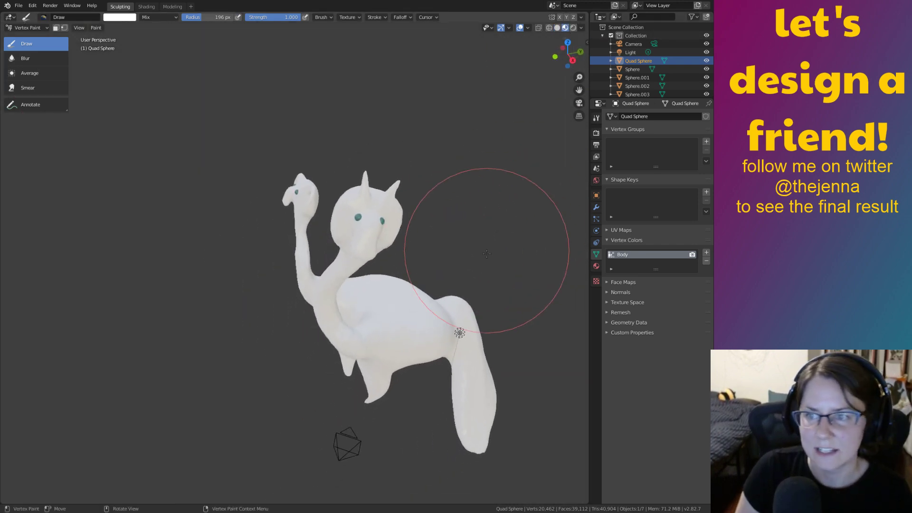
pyautogui.scroll(5, 438, 285)
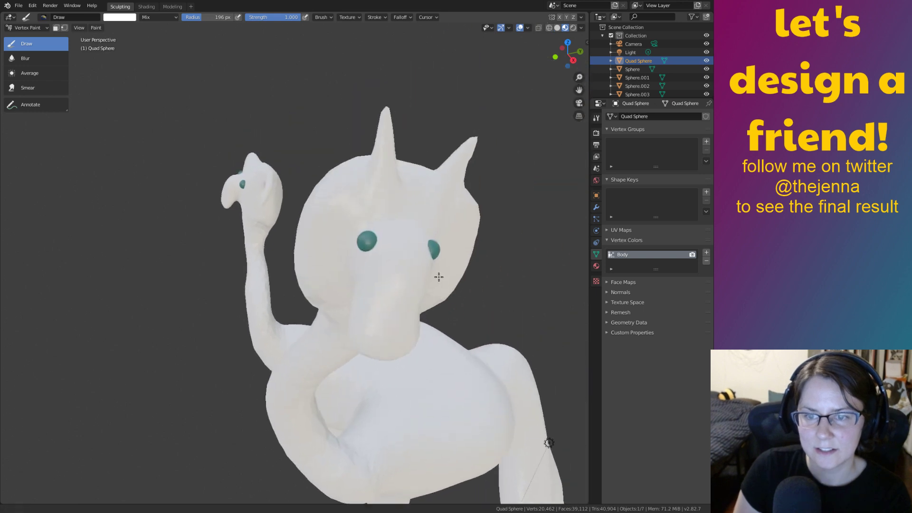
pyautogui.moveTo(439, 277)
pyautogui.mouseDown(button='middle')
pyautogui.moveTo(441, 219)
pyautogui.moveTo(441, 264)
pyautogui.mouseUp(button='middle')
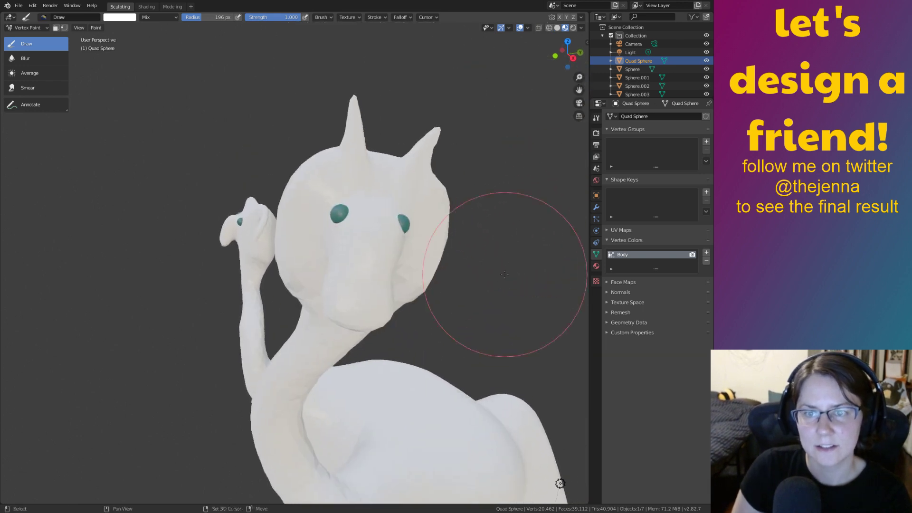
pyautogui.click(597, 133)
pyautogui.click(595, 118)
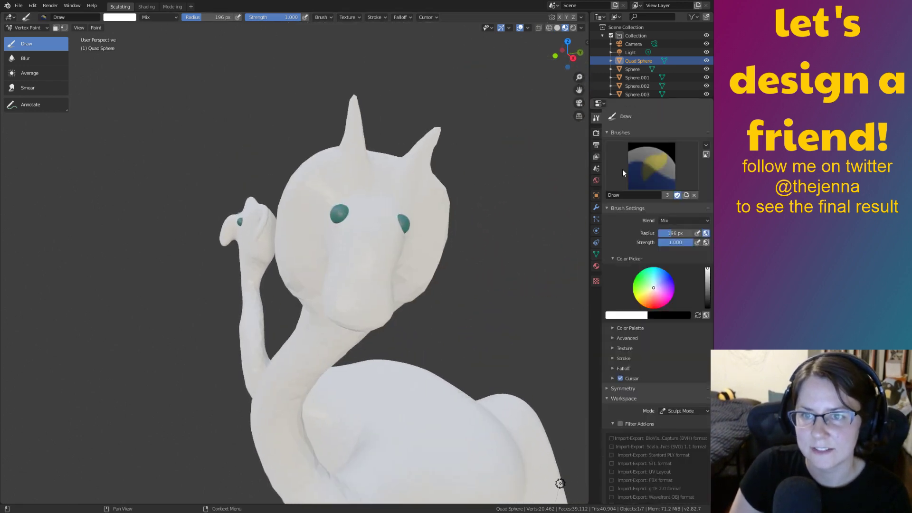
pyautogui.click(649, 294)
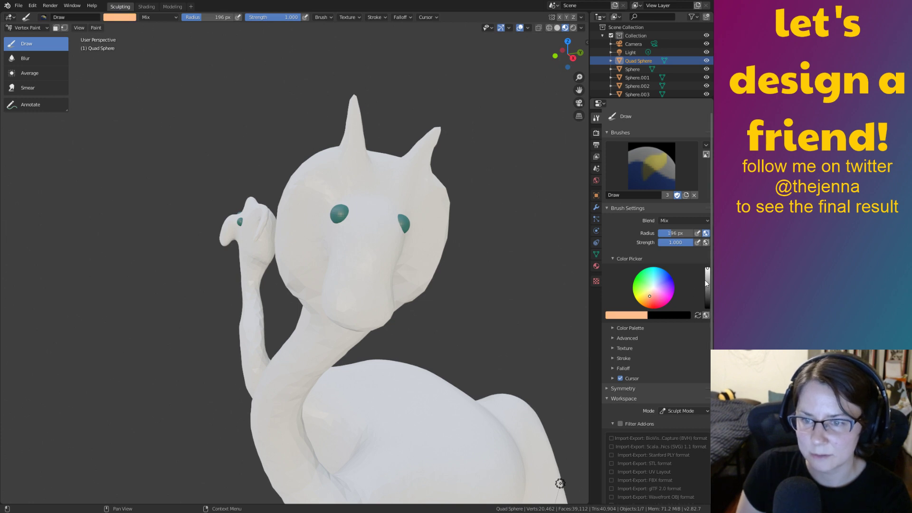
pyautogui.moveTo(708, 290); pyautogui.dragTo(709, 292)
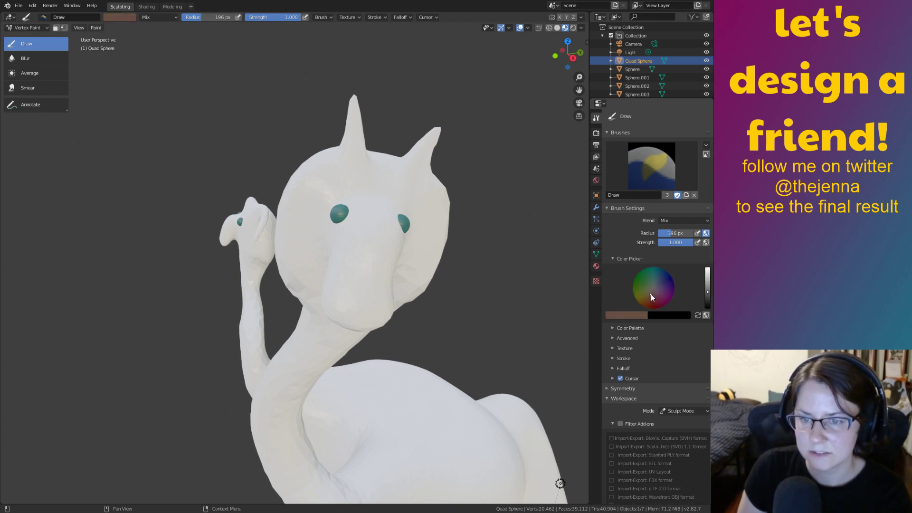
pyautogui.moveTo(380, 223)
pyautogui.mouseDown()
pyautogui.moveTo(362, 285)
pyautogui.moveTo(354, 214)
pyautogui.moveTo(400, 232)
pyautogui.moveTo(356, 266)
pyautogui.moveTo(361, 214)
pyautogui.mouseUp()
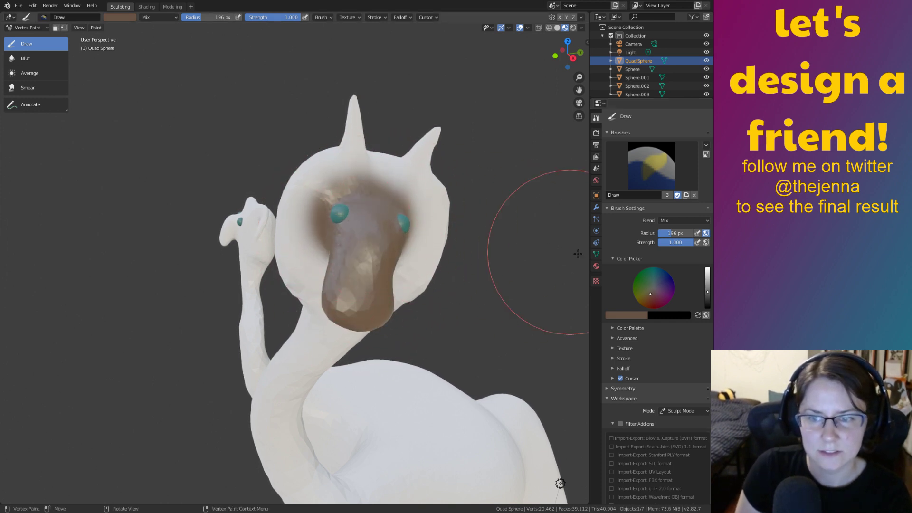
pyautogui.hotkey('ctrl', 'z')
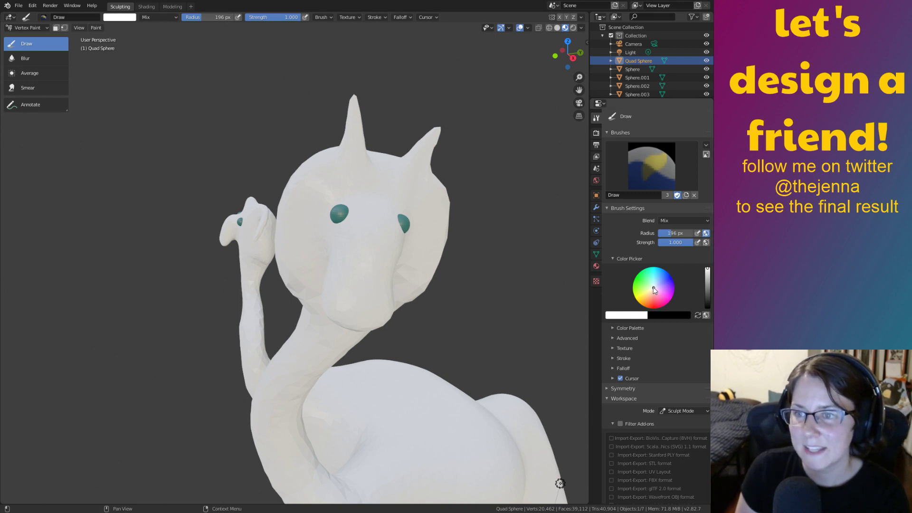
# Pick light orange and paint the face and the underside of the snout.
pyautogui.moveTo(651, 292); pyautogui.dragTo(646, 297)
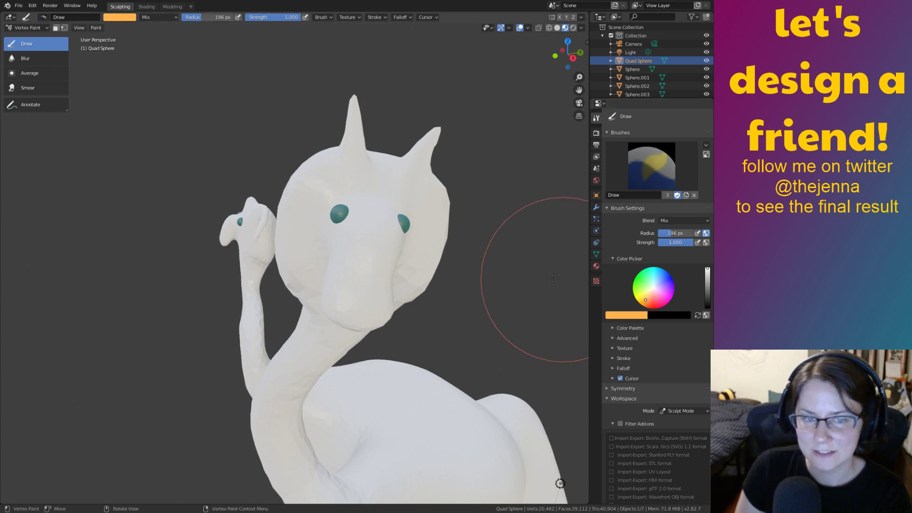
pyautogui.moveTo(356, 220)
pyautogui.mouseDown()
pyautogui.moveTo(371, 244)
pyautogui.moveTo(356, 216)
pyautogui.moveTo(352, 285)
pyautogui.moveTo(418, 204)
pyautogui.moveTo(353, 242)
pyautogui.moveTo(343, 207)
pyautogui.mouseUp()
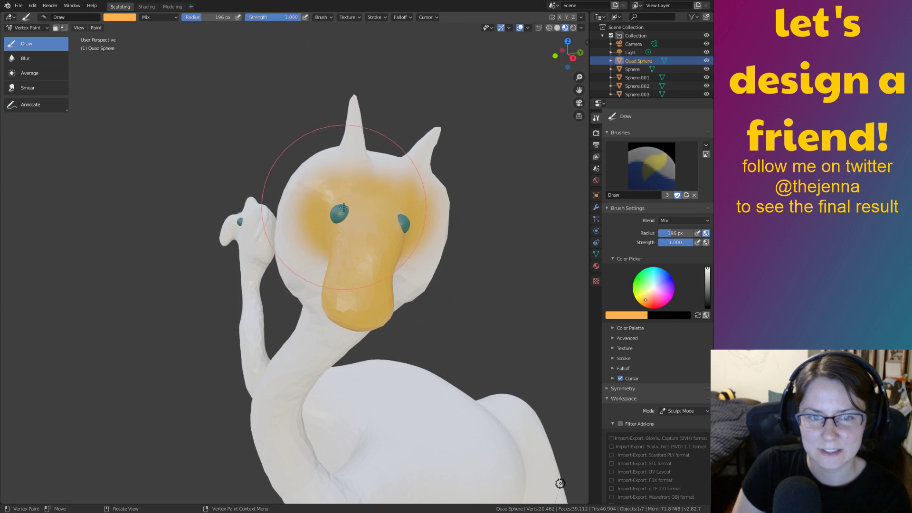
pyautogui.moveTo(382, 257)
pyautogui.mouseDown(button='middle')
pyautogui.moveTo(381, 312)
pyautogui.moveTo(384, 299)
pyautogui.mouseUp(button='middle')
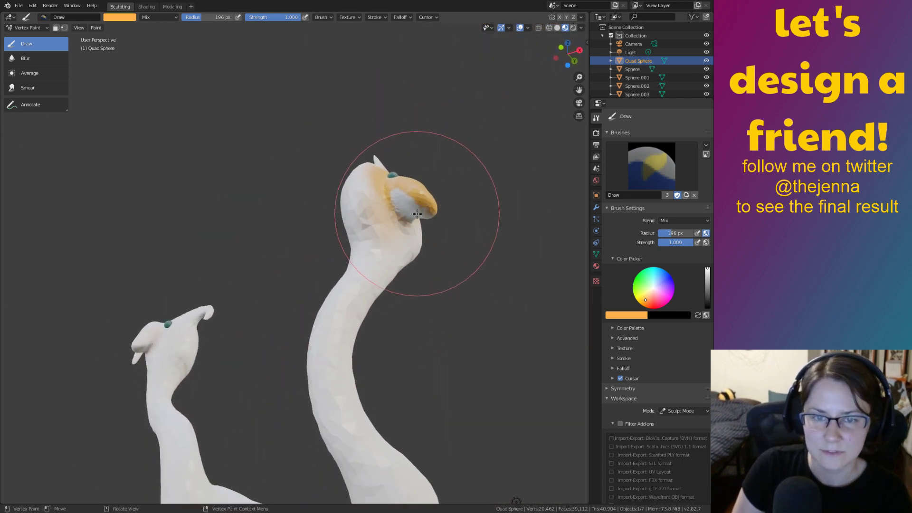
pyautogui.scroll(8, 456, 259)
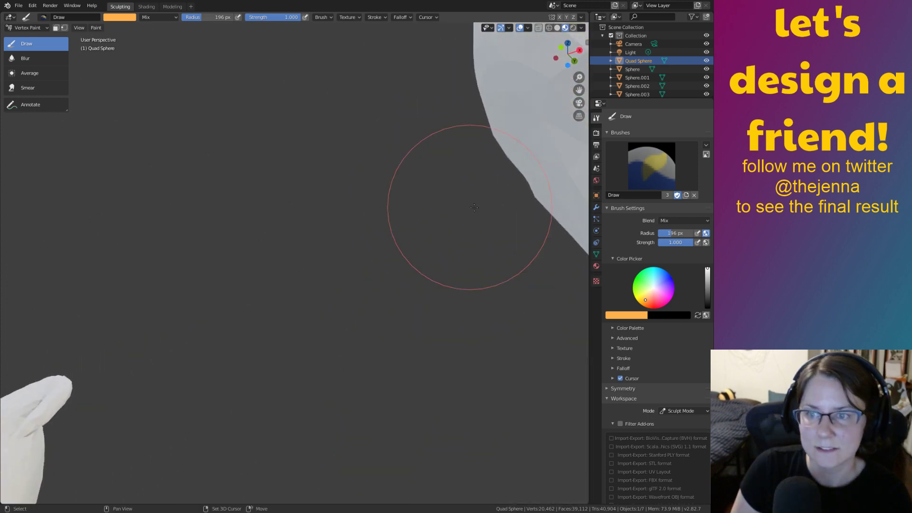
pyautogui.scroll(-3, 330, 268)
pyautogui.moveTo(329, 289)
pyautogui.mouseDown(button='middle')
pyautogui.moveTo(405, 266)
pyautogui.moveTo(373, 293)
pyautogui.moveTo(379, 240)
pyautogui.mouseUp(button='middle')
pyautogui.moveTo(379, 240)
pyautogui.mouseDown()
pyautogui.moveTo(315, 219)
pyautogui.moveTo(397, 304)
pyautogui.moveTo(439, 283)
pyautogui.moveTo(417, 304)
pyautogui.moveTo(332, 313)
pyautogui.moveTo(278, 189)
pyautogui.moveTo(367, 313)
pyautogui.mouseUp()
# Paint orange over the top of the head.
pyautogui.moveTo(368, 311)
pyautogui.mouseDown(button='middle')
pyautogui.moveTo(481, 252)
pyautogui.moveTo(462, 254)
pyautogui.mouseUp(button='middle')
pyautogui.keyDown('shift'); pyautogui.moveTo(446, 309); pyautogui.dragTo(548, 259, button='middle'); pyautogui.keyUp('shift')
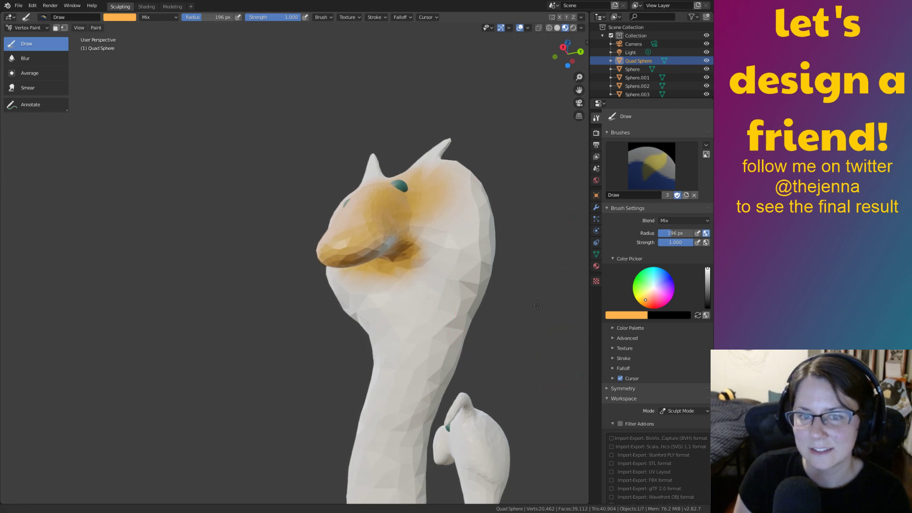
pyautogui.scroll(2, 461, 233)
pyautogui.moveTo(460, 234); pyautogui.dragTo(418, 223, button='middle')
pyautogui.moveTo(418, 223)
pyautogui.mouseDown()
pyautogui.moveTo(375, 200)
pyautogui.moveTo(442, 133)
pyautogui.moveTo(389, 256)
pyautogui.mouseUp()
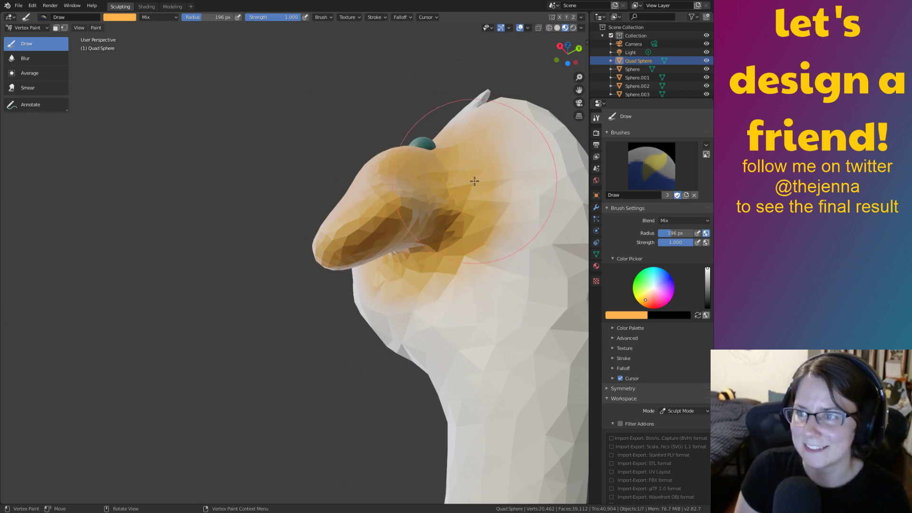
# Paint the beak orange, check it from the side, then darken the paint colour.
pyautogui.moveTo(459, 192)
pyautogui.mouseDown(button='middle')
pyautogui.moveTo(496, 251)
pyautogui.moveTo(504, 287)
pyautogui.moveTo(462, 242)
pyautogui.moveTo(537, 273)
pyautogui.mouseUp(button='middle')
pyautogui.moveTo(435, 303)
pyautogui.keyDown('shift'); pyautogui.mouseDown(button='middle')
pyautogui.moveTo(587, 247)
pyautogui.moveTo(452, 270)
pyautogui.moveTo(452, 221)
pyautogui.moveTo(425, 232)
pyautogui.mouseUp(button='middle'); pyautogui.keyUp('shift')
pyautogui.moveTo(380, 281)
pyautogui.mouseDown()
pyautogui.moveTo(407, 306)
pyautogui.moveTo(346, 279)
pyautogui.moveTo(428, 309)
pyautogui.moveTo(378, 250)
pyautogui.moveTo(332, 323)
pyautogui.moveTo(434, 307)
pyautogui.mouseUp()
pyautogui.moveTo(380, 305)
pyautogui.mouseDown(button='middle')
pyautogui.moveTo(405, 240)
pyautogui.moveTo(394, 167)
pyautogui.mouseUp(button='middle')
pyautogui.moveTo(417, 199)
pyautogui.mouseDown(button='middle')
pyautogui.moveTo(422, 206)
pyautogui.moveTo(357, 244)
pyautogui.moveTo(152, 283)
pyautogui.moveTo(266, 287)
pyautogui.moveTo(293, 299)
pyautogui.moveTo(286, 332)
pyautogui.mouseUp(button='middle')
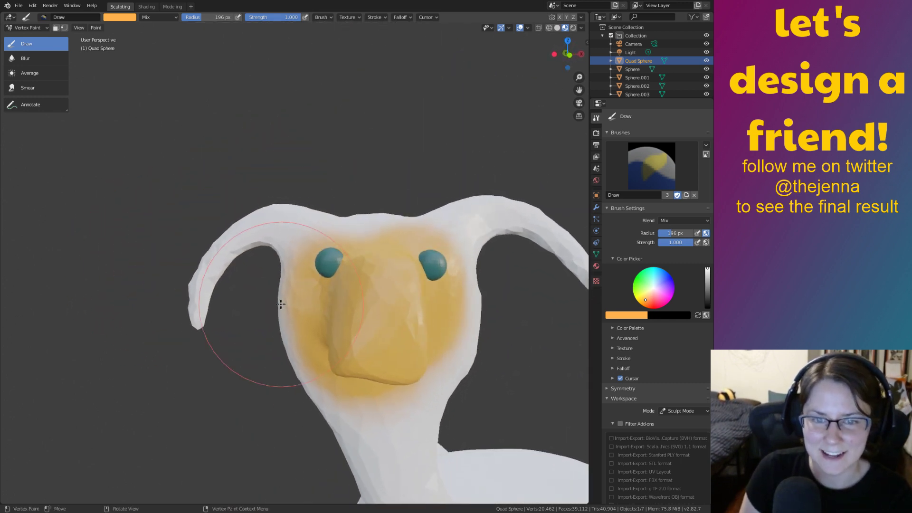
pyautogui.keyDown('shift'); pyautogui.moveTo(457, 324); pyautogui.dragTo(384, 295, button='middle'); pyautogui.keyUp('shift')
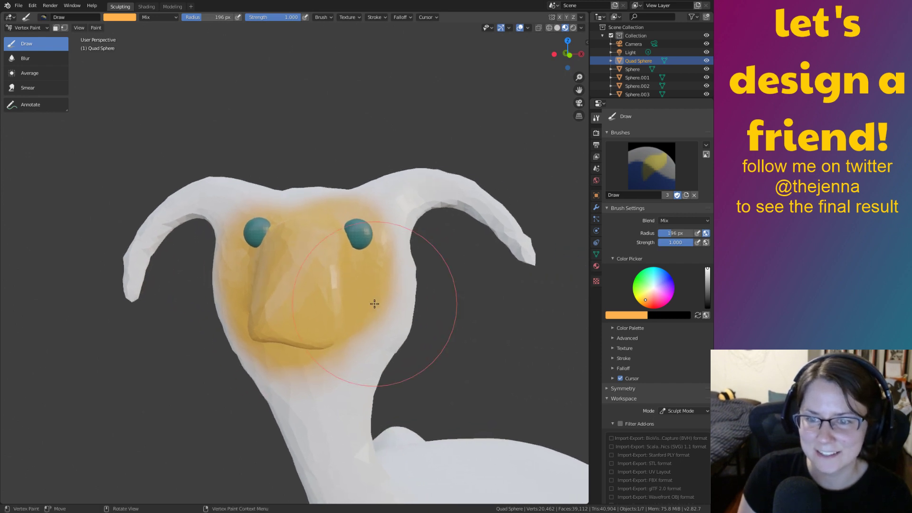
pyautogui.moveTo(705, 281); pyautogui.dragTo(711, 299)
# Try teal, green and dark blue colours, paint the right horn, then undo it.
pyautogui.click(652, 283)
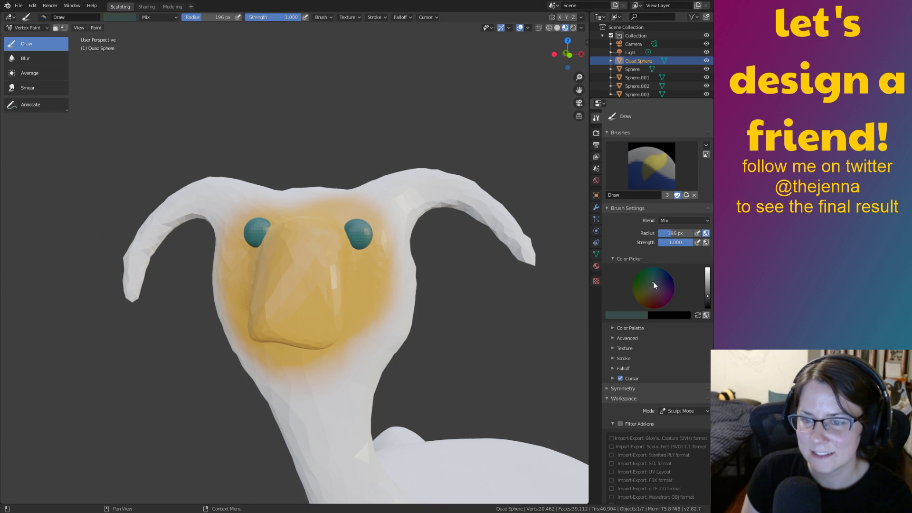
pyautogui.click(651, 280)
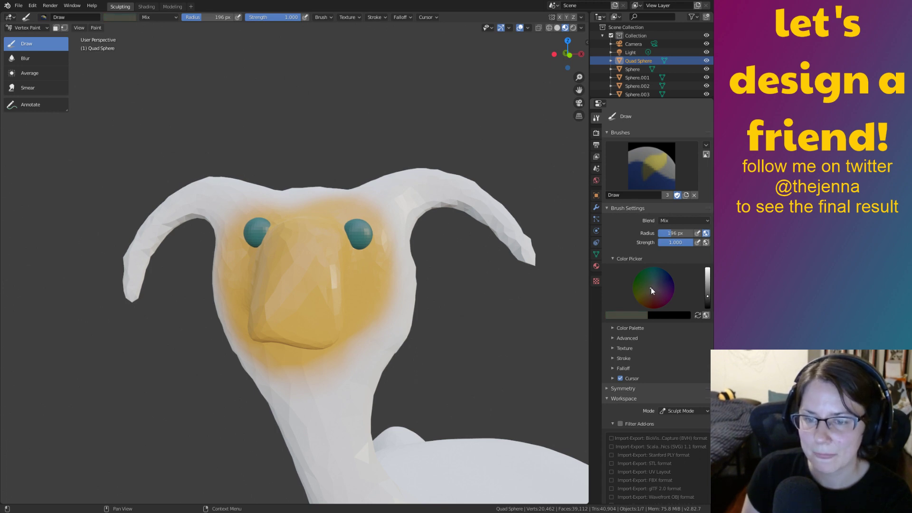
pyautogui.click(647, 272)
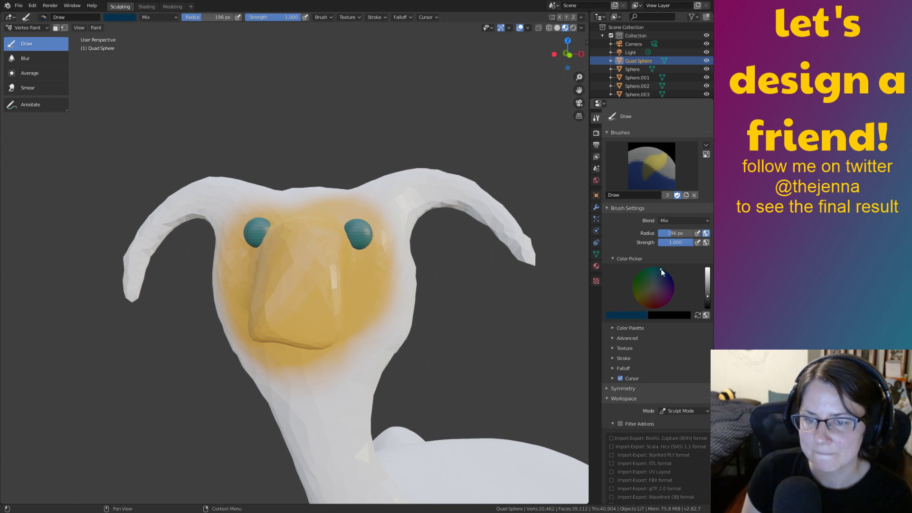
pyautogui.moveTo(653, 275); pyautogui.dragTo(710, 267)
pyautogui.click(707, 286)
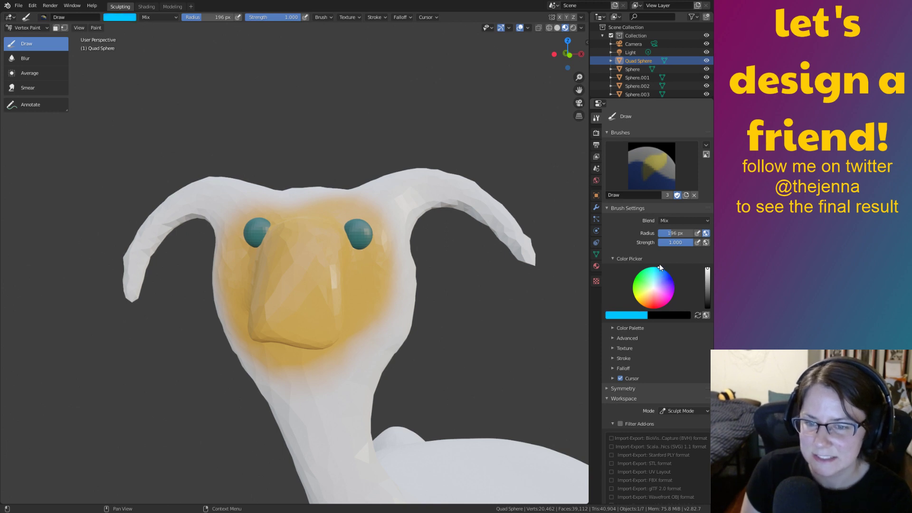
pyautogui.moveTo(664, 276)
pyautogui.mouseDown()
pyautogui.moveTo(710, 287)
pyautogui.moveTo(712, 298)
pyautogui.moveTo(709, 284)
pyautogui.moveTo(661, 283)
pyautogui.moveTo(673, 294)
pyautogui.mouseUp()
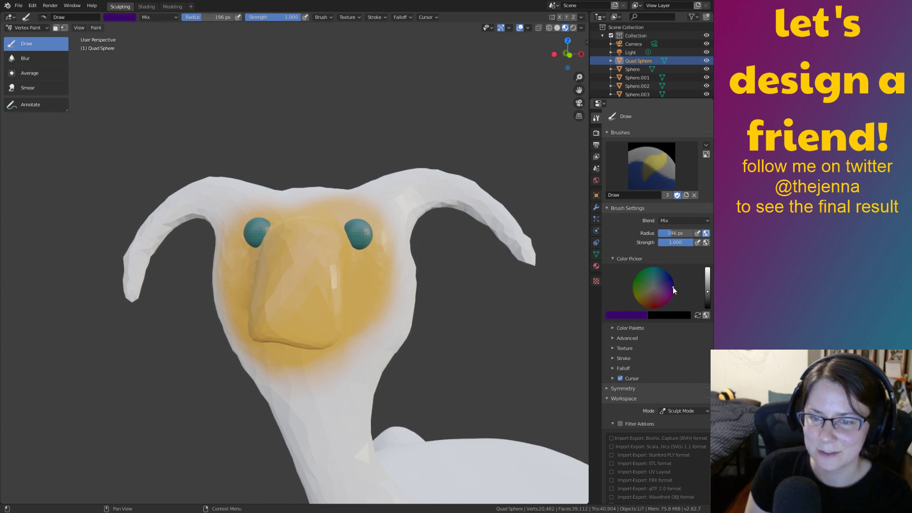
pyautogui.moveTo(370, 187)
pyautogui.mouseDown()
pyautogui.moveTo(545, 228)
pyautogui.moveTo(250, 175)
pyautogui.moveTo(140, 295)
pyautogui.moveTo(218, 202)
pyautogui.moveTo(255, 363)
pyautogui.moveTo(305, 413)
pyautogui.moveTo(390, 272)
pyautogui.moveTo(304, 213)
pyautogui.moveTo(228, 294)
pyautogui.moveTo(294, 437)
pyautogui.moveTo(414, 258)
pyautogui.moveTo(479, 183)
pyautogui.mouseUp()
pyautogui.moveTo(478, 183)
pyautogui.mouseDown(button='middle')
pyautogui.moveTo(533, 366)
pyautogui.moveTo(522, 297)
pyautogui.moveTo(489, 309)
pyautogui.moveTo(515, 317)
pyautogui.moveTo(491, 310)
pyautogui.moveTo(500, 295)
pyautogui.mouseUp(button='middle')
pyautogui.hotkey('ctrl', 'z')
pyautogui.hotkey('ctrl', 'z')
pyautogui.hotkey('ctrl', 'z')
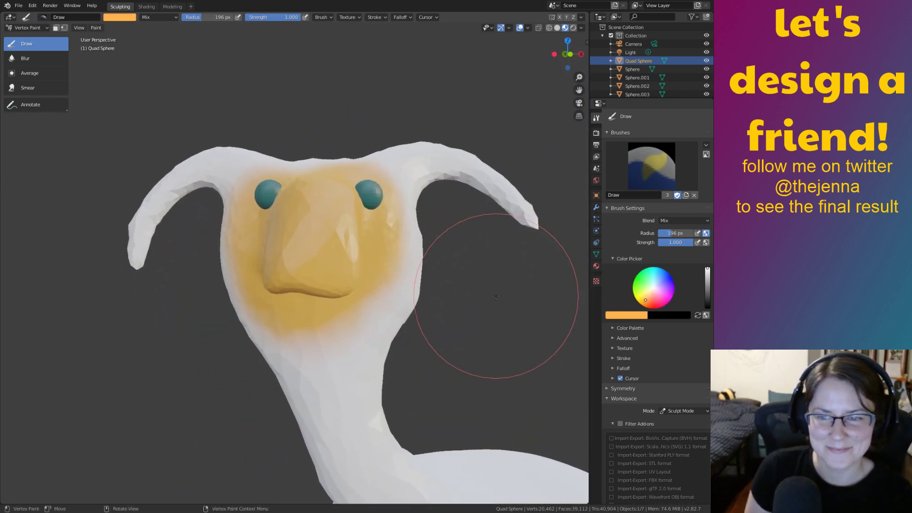
# Repaint the right horn in navy, undo it, and set the colour to light pink.
pyautogui.moveTo(667, 285)
pyautogui.mouseDown()
pyautogui.moveTo(660, 275)
pyautogui.moveTo(667, 272)
pyautogui.moveTo(661, 278)
pyautogui.mouseUp()
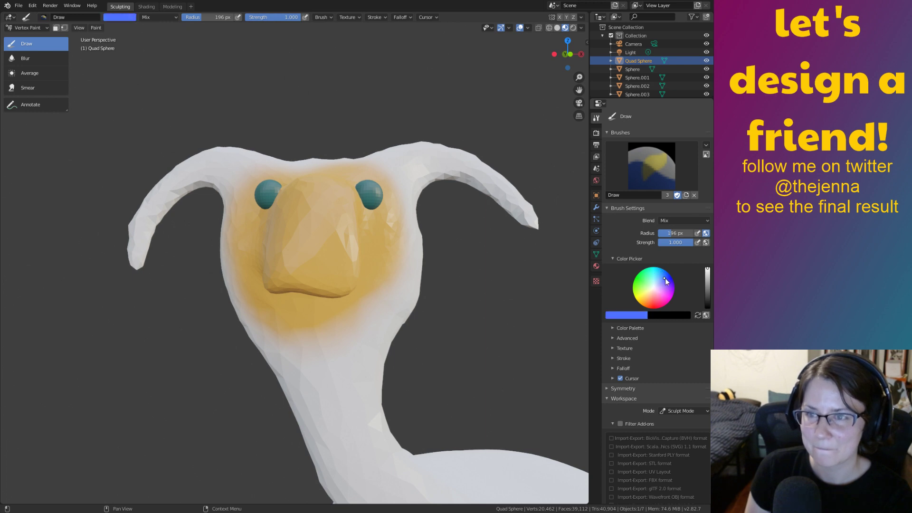
pyautogui.moveTo(708, 274)
pyautogui.mouseDown()
pyautogui.moveTo(710, 292)
pyautogui.moveTo(664, 292)
pyautogui.mouseUp()
pyautogui.moveTo(417, 173)
pyautogui.mouseDown()
pyautogui.moveTo(512, 203)
pyautogui.moveTo(295, 138)
pyautogui.moveTo(179, 179)
pyautogui.moveTo(183, 248)
pyautogui.moveTo(223, 182)
pyautogui.moveTo(291, 373)
pyautogui.moveTo(372, 214)
pyautogui.moveTo(361, 409)
pyautogui.mouseUp()
pyautogui.hotkey('ctrl', 'z')
pyautogui.hotkey('ctrl', 'z')
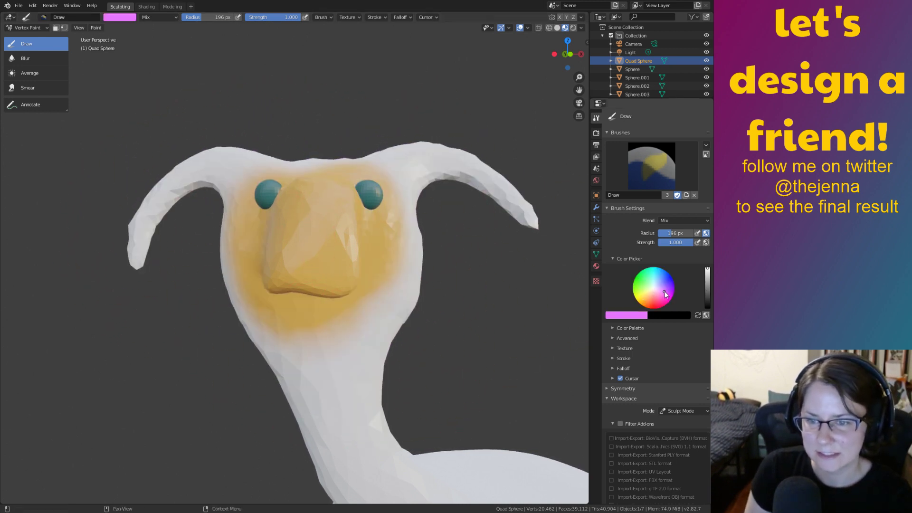
pyautogui.moveTo(665, 294); pyautogui.dragTo(664, 300)
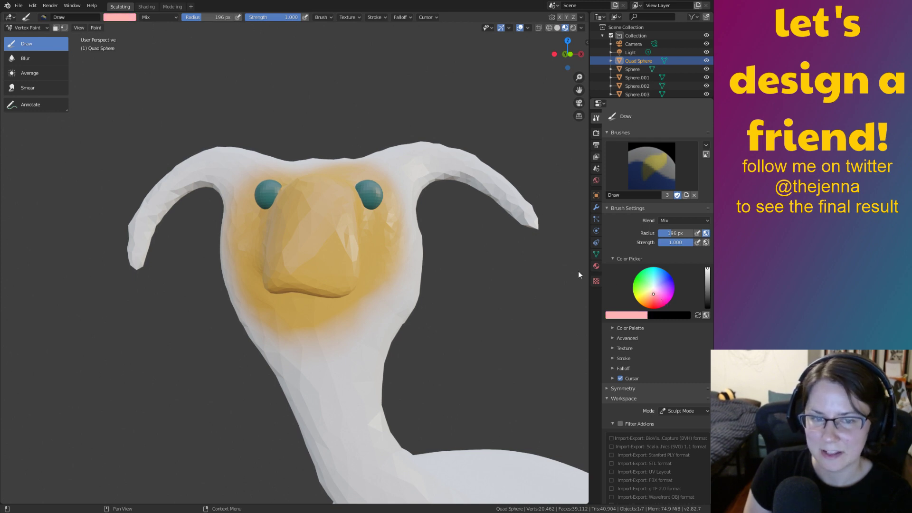
# Paint trial pink over both horns, the head top and down the neck.
pyautogui.moveTo(407, 152)
pyautogui.mouseDown()
pyautogui.moveTo(468, 157)
pyautogui.moveTo(473, 179)
pyautogui.mouseUp()
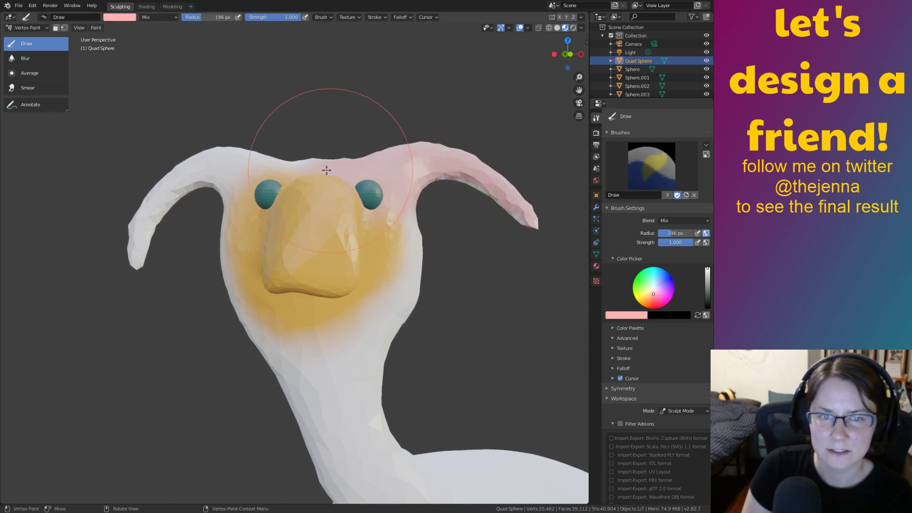
pyautogui.moveTo(326, 170)
pyautogui.mouseDown()
pyautogui.moveTo(193, 153)
pyautogui.moveTo(163, 275)
pyautogui.moveTo(194, 234)
pyautogui.moveTo(294, 364)
pyautogui.moveTo(397, 271)
pyautogui.mouseUp()
pyautogui.moveTo(346, 405)
pyautogui.mouseDown()
pyautogui.moveTo(342, 478)
pyautogui.moveTo(387, 470)
pyautogui.moveTo(476, 419)
pyautogui.mouseUp()
pyautogui.moveTo(460, 411)
pyautogui.mouseDown(button='middle')
pyautogui.moveTo(511, 416)
pyautogui.moveTo(439, 421)
pyautogui.moveTo(495, 423)
pyautogui.moveTo(552, 403)
pyautogui.mouseUp(button='middle')
pyautogui.click(628, 317)
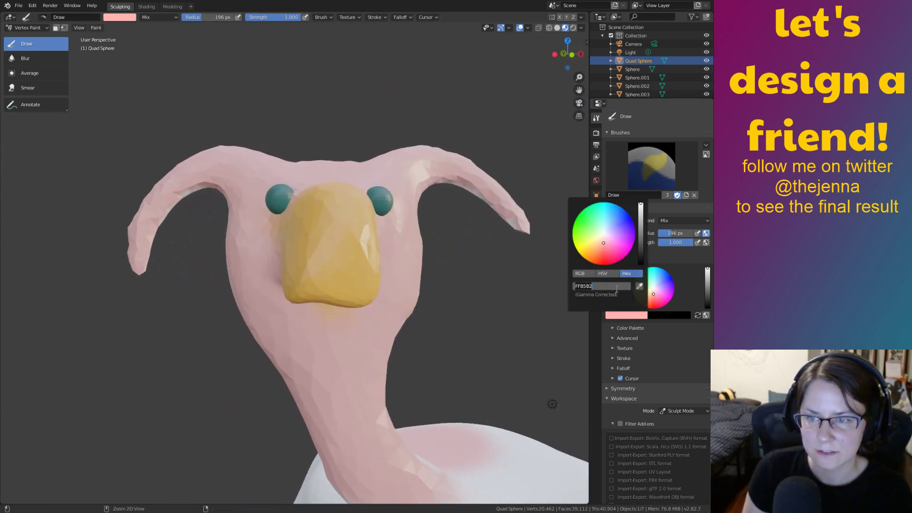
pyautogui.moveTo(480, 366); pyautogui.dragTo(444, 221, button='middle')
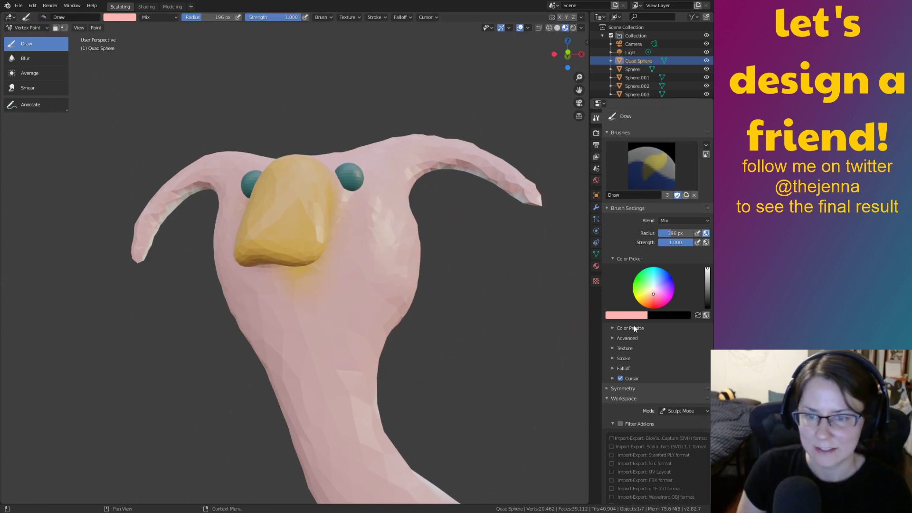
# Undo the pink coat and bring up the orange colour's hex code FFB24D.
pyautogui.hotkey('ctrl', 'z')
pyautogui.click(625, 314)
pyautogui.click(624, 316)
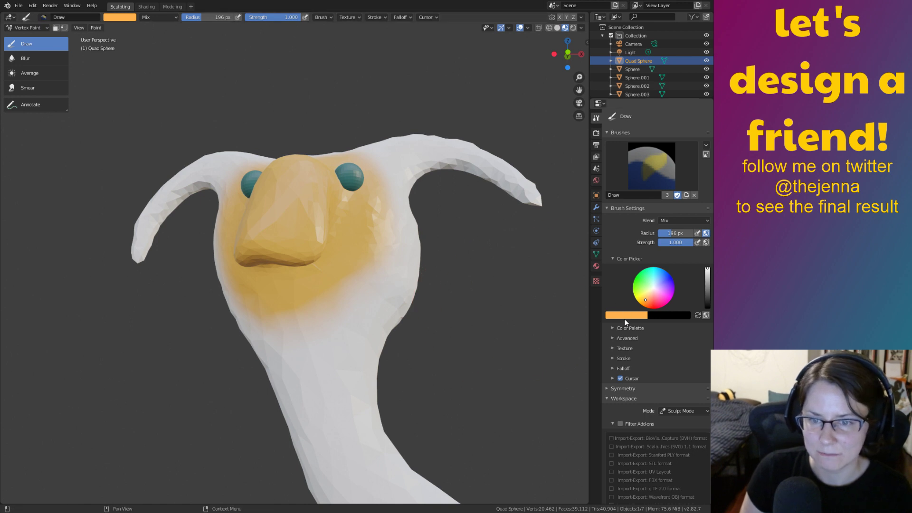
pyautogui.click(624, 317)
pyautogui.click(610, 285)
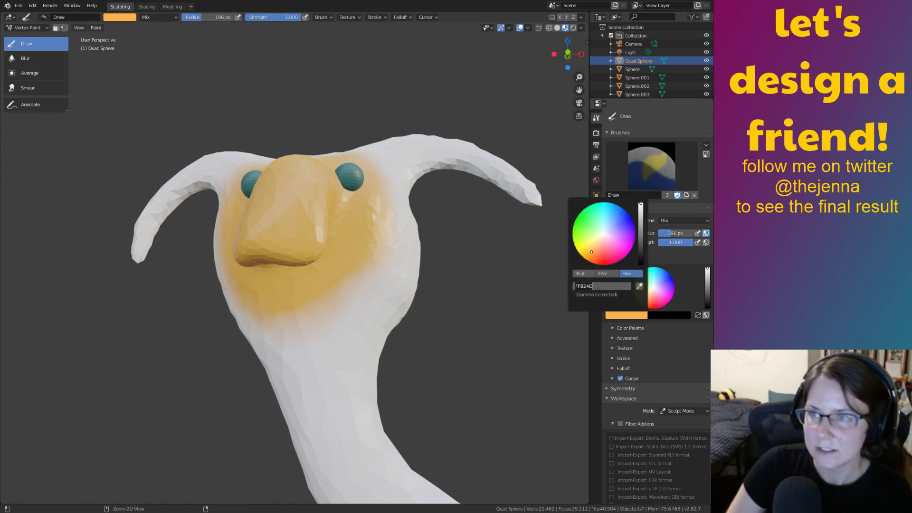
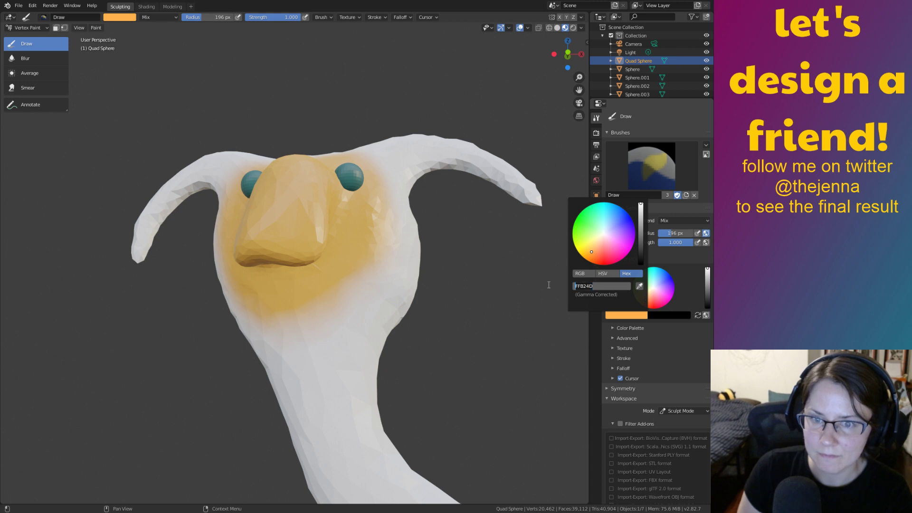
# Confirm hex FFB5B2 as the new soft pink brush colour.
pyautogui.press('Return')
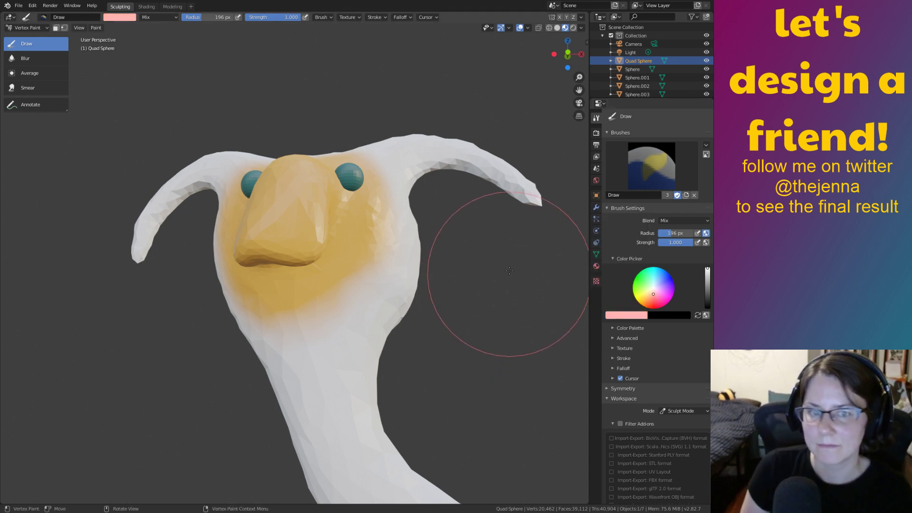
# Paint the cheek, both horns, the head top and the upper neck pink.
pyautogui.moveTo(388, 265)
pyautogui.mouseDown()
pyautogui.moveTo(387, 380)
pyautogui.moveTo(381, 238)
pyautogui.moveTo(407, 163)
pyautogui.moveTo(522, 186)
pyautogui.mouseUp()
pyautogui.moveTo(458, 141); pyautogui.dragTo(402, 171, button='middle')
pyautogui.moveTo(402, 171)
pyautogui.mouseDown()
pyautogui.moveTo(352, 198)
pyautogui.moveTo(240, 152)
pyautogui.moveTo(138, 241)
pyautogui.moveTo(202, 204)
pyautogui.mouseUp()
pyautogui.moveTo(203, 204)
pyautogui.mouseDown(button='middle')
pyautogui.moveTo(244, 204)
pyautogui.moveTo(273, 167)
pyautogui.mouseUp(button='middle')
pyautogui.moveTo(273, 167)
pyautogui.mouseDown()
pyautogui.moveTo(265, 223)
pyautogui.moveTo(303, 310)
pyautogui.moveTo(342, 362)
pyautogui.moveTo(372, 369)
pyautogui.mouseUp()
pyautogui.moveTo(372, 369)
pyautogui.mouseDown(button='middle')
pyautogui.moveTo(317, 251)
pyautogui.moveTo(291, 240)
pyautogui.moveTo(319, 261)
pyautogui.mouseUp(button='middle')
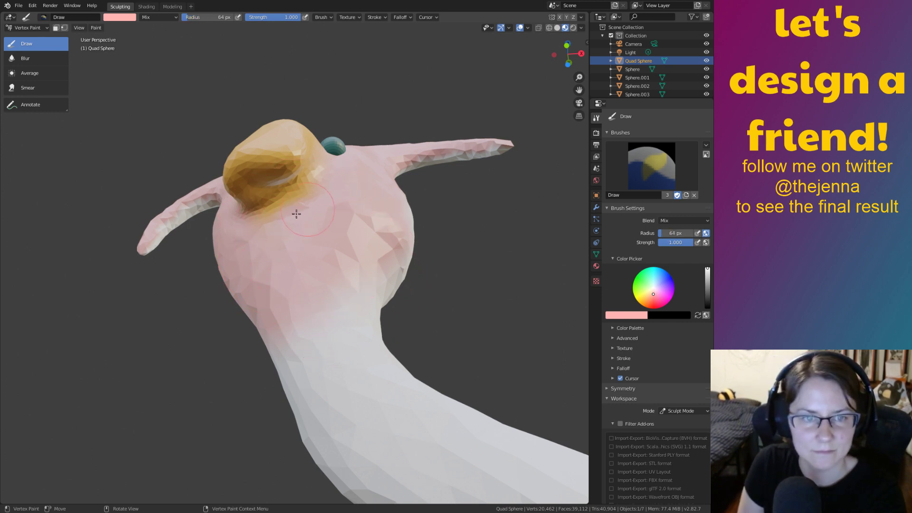
pyautogui.moveTo(301, 228)
pyautogui.mouseDown(button='middle')
pyautogui.moveTo(350, 271)
pyautogui.moveTo(327, 289)
pyautogui.moveTo(369, 308)
pyautogui.moveTo(394, 303)
pyautogui.moveTo(437, 347)
pyautogui.mouseUp(button='middle')
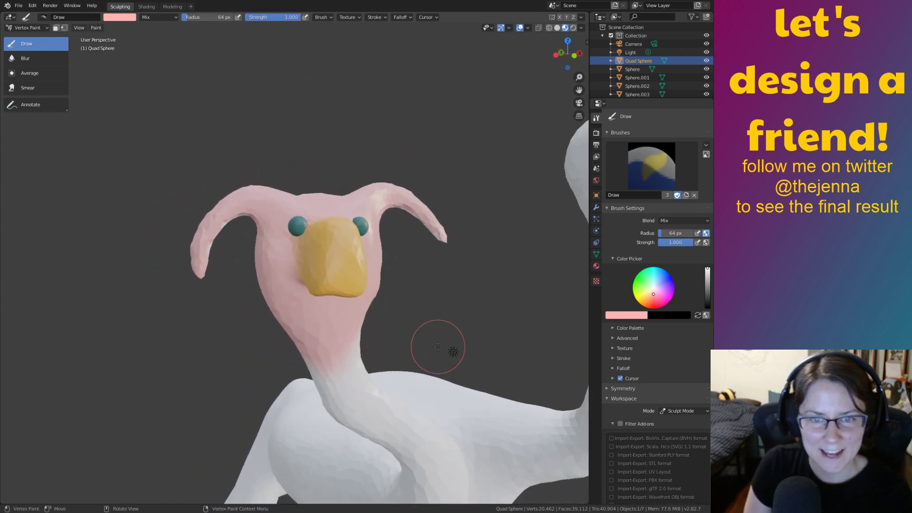
pyautogui.moveTo(325, 339); pyautogui.dragTo(360, 386)
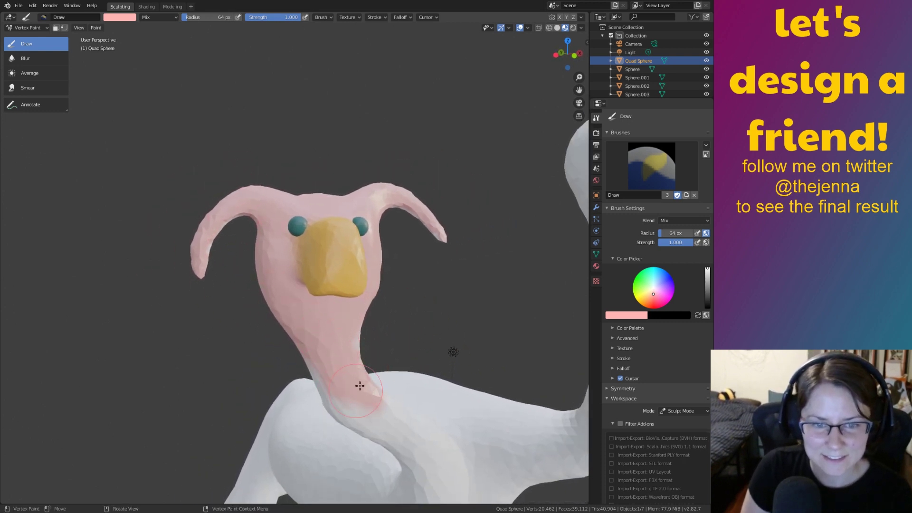
# Fill in pink on the back of the head, its remaining white band and underside.
pyautogui.moveTo(368, 413); pyautogui.dragTo(175, 233, button='middle')
pyautogui.moveTo(148, 221)
pyautogui.mouseDown()
pyautogui.moveTo(263, 204)
pyautogui.moveTo(164, 209)
pyautogui.moveTo(302, 205)
pyautogui.mouseUp()
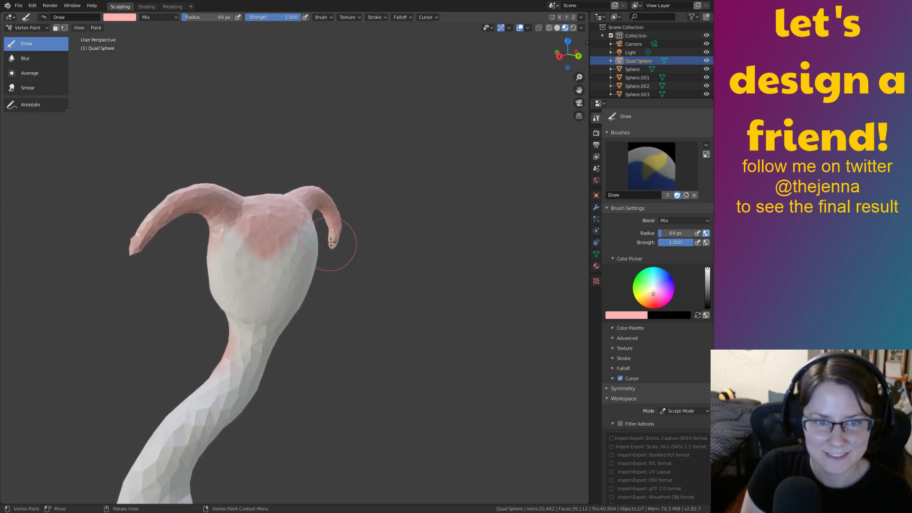
pyautogui.moveTo(331, 243); pyautogui.dragTo(221, 232)
pyautogui.moveTo(303, 222); pyautogui.dragTo(297, 275)
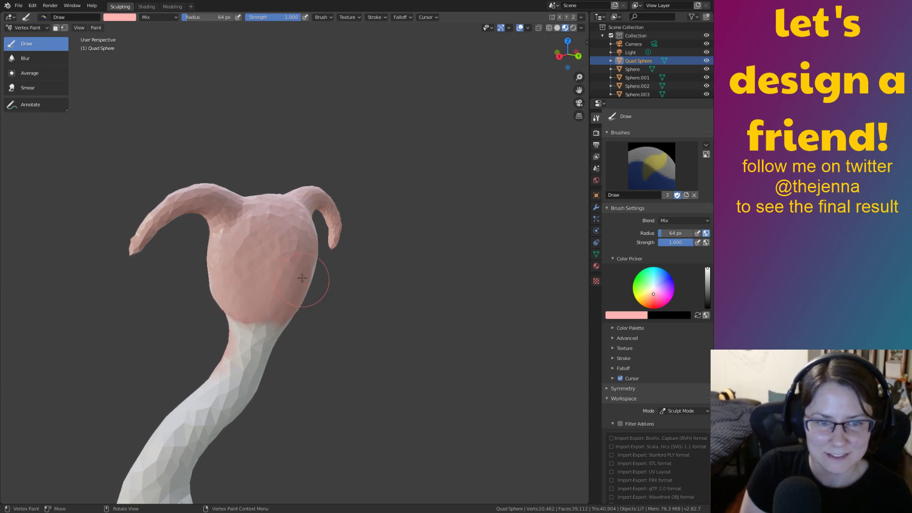
pyautogui.moveTo(187, 225); pyautogui.dragTo(344, 134, button='middle')
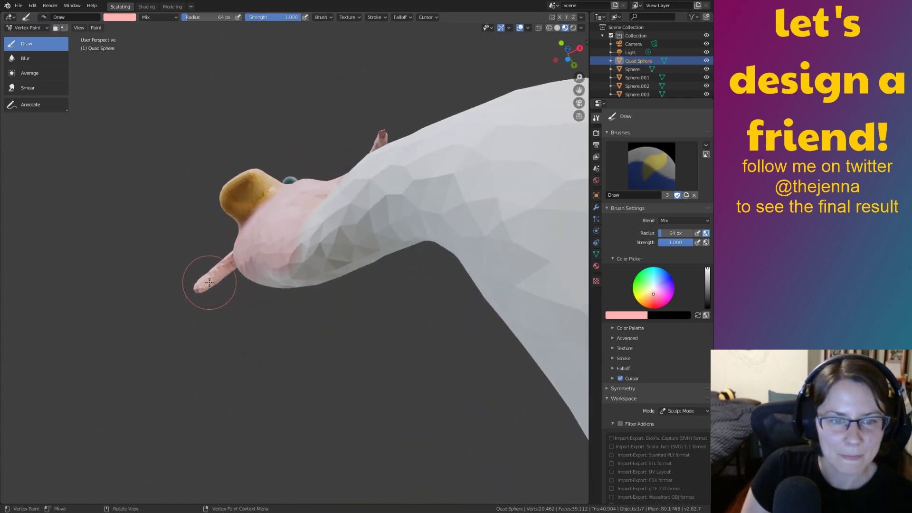
pyautogui.moveTo(242, 275); pyautogui.dragTo(294, 268)
pyautogui.moveTo(301, 258); pyautogui.dragTo(245, 333, button='middle')
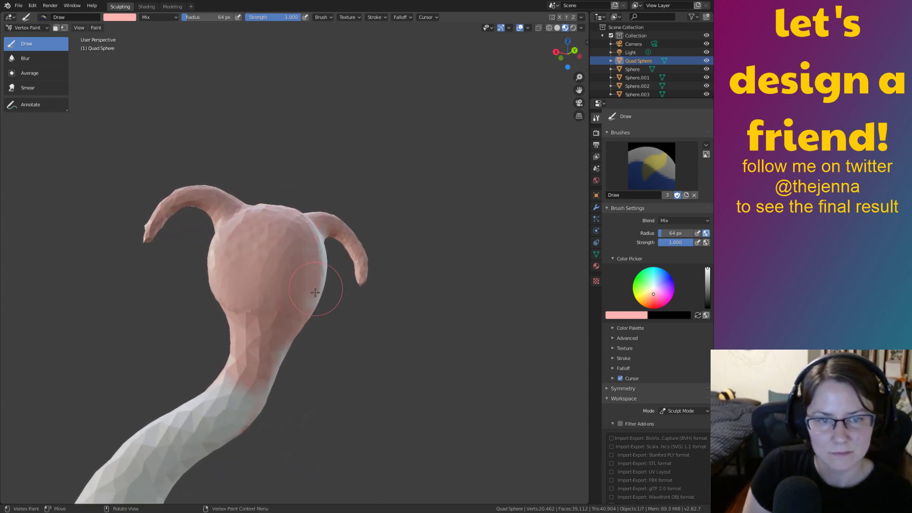
pyautogui.moveTo(323, 290); pyautogui.dragTo(288, 261, button='middle')
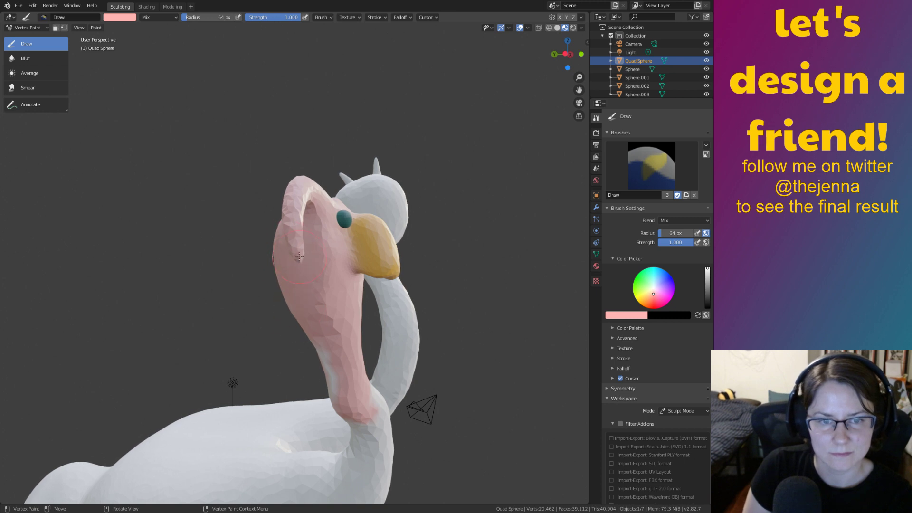
pyautogui.moveTo(352, 413); pyautogui.dragTo(298, 380, button='middle')
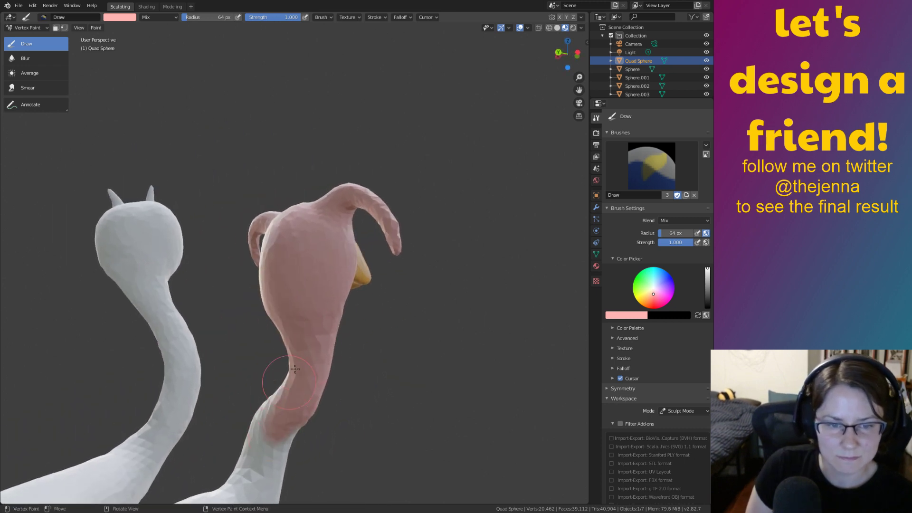
pyautogui.moveTo(309, 265); pyautogui.dragTo(341, 249, button='middle')
# Enlarge the brush to 71 px and paint the lower neck pink toward the body.
pyautogui.moveTo(341, 248)
pyautogui.mouseDown()
pyautogui.moveTo(472, 427)
pyautogui.moveTo(372, 279)
pyautogui.moveTo(386, 335)
pyautogui.mouseUp()
pyautogui.moveTo(432, 337)
pyautogui.keyDown('ctrl'); pyautogui.mouseDown(button='middle')
pyautogui.moveTo(413, 366)
pyautogui.moveTo(377, 387)
pyautogui.mouseUp(button='middle'); pyautogui.keyUp('ctrl')
pyautogui.press(']')
pyautogui.moveTo(298, 293); pyautogui.dragTo(336, 385)
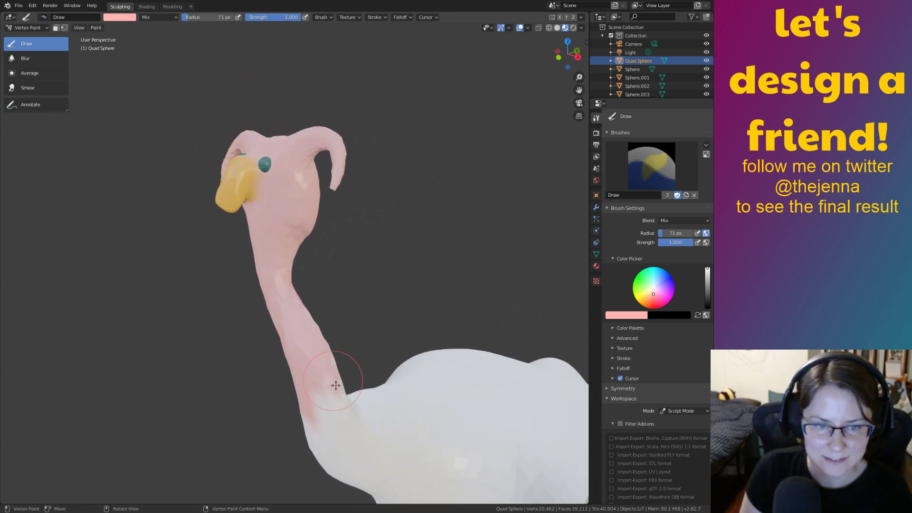
pyautogui.moveTo(308, 339)
pyautogui.mouseDown()
pyautogui.moveTo(309, 400)
pyautogui.moveTo(336, 411)
pyautogui.mouseUp()
pyautogui.moveTo(336, 411); pyautogui.dragTo(364, 323, button='middle')
pyautogui.moveTo(365, 323)
pyautogui.mouseDown()
pyautogui.moveTo(347, 285)
pyautogui.moveTo(392, 429)
pyautogui.mouseUp()
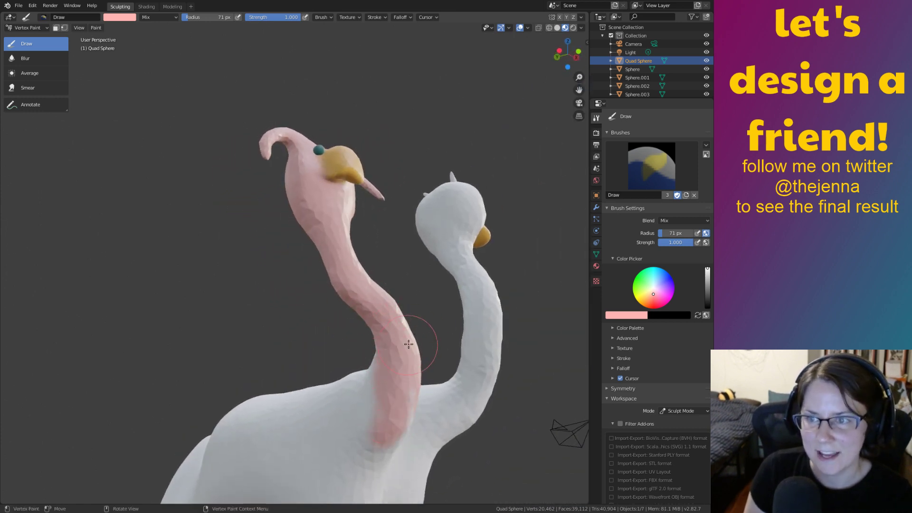
# Carry the pink from the neck base onto the body from both sides and below.
pyautogui.moveTo(408, 343); pyautogui.dragTo(305, 326, button='middle')
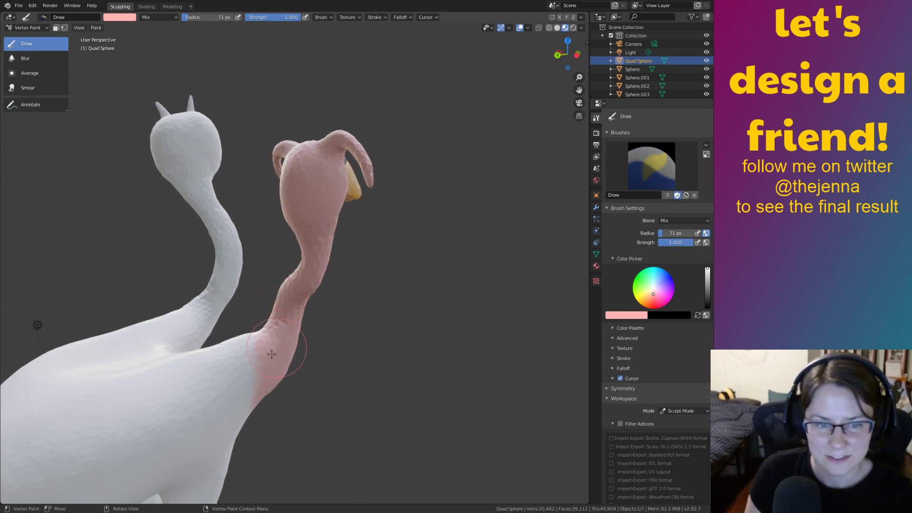
pyautogui.moveTo(271, 354)
pyautogui.mouseDown()
pyautogui.moveTo(285, 363)
pyautogui.moveTo(244, 458)
pyautogui.moveTo(244, 377)
pyautogui.moveTo(208, 385)
pyautogui.mouseUp()
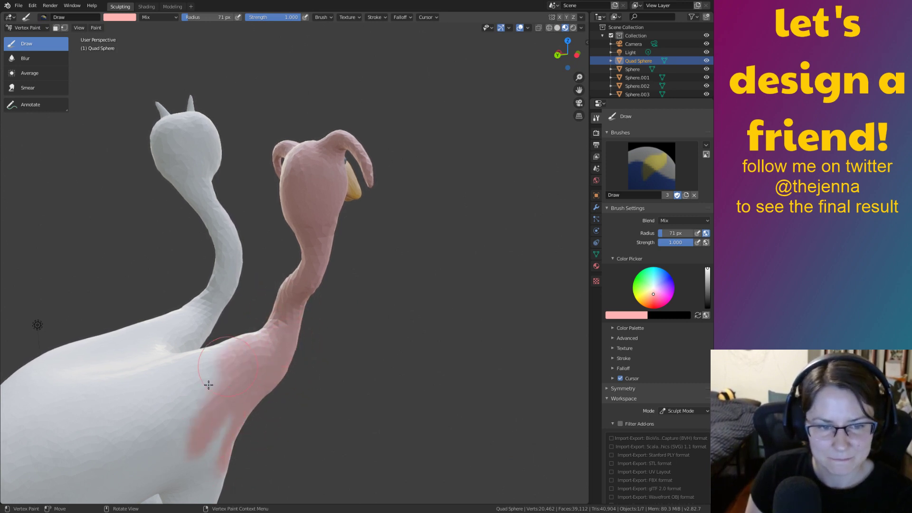
pyautogui.moveTo(177, 383)
pyautogui.mouseDown(button='middle')
pyautogui.moveTo(341, 329)
pyautogui.moveTo(350, 360)
pyautogui.mouseUp(button='middle')
pyautogui.moveTo(366, 413)
pyautogui.mouseDown()
pyautogui.moveTo(381, 461)
pyautogui.moveTo(432, 347)
pyautogui.moveTo(472, 336)
pyautogui.moveTo(443, 386)
pyautogui.moveTo(451, 475)
pyautogui.mouseUp()
pyautogui.moveTo(451, 474)
pyautogui.mouseDown(button='middle')
pyautogui.moveTo(474, 422)
pyautogui.moveTo(480, 375)
pyautogui.moveTo(412, 273)
pyautogui.mouseUp(button='middle')
pyautogui.moveTo(319, 198)
pyautogui.mouseDown()
pyautogui.moveTo(322, 266)
pyautogui.moveTo(448, 307)
pyautogui.moveTo(480, 366)
pyautogui.mouseUp()
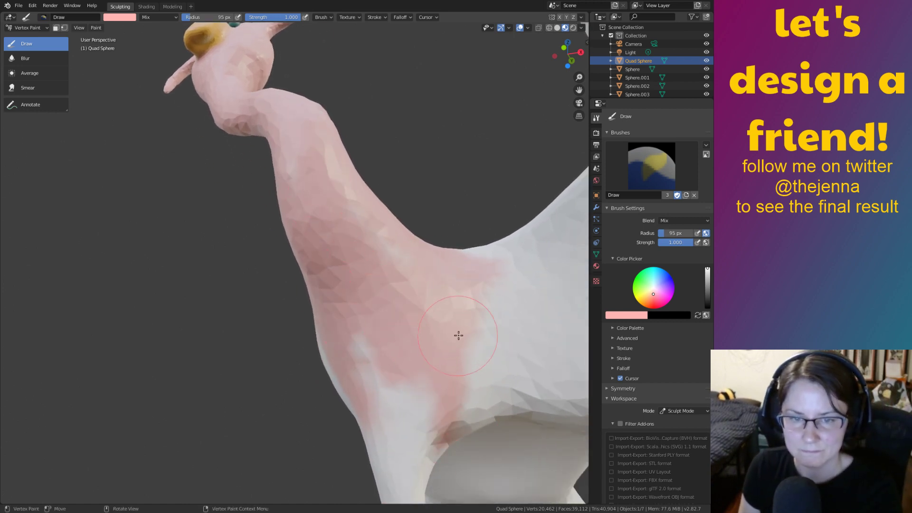
# Enlarge the brush to 263 px and paint the chest, body, hips and legs pink.
pyautogui.press('f')
pyautogui.click(526, 338)
pyautogui.moveTo(475, 335)
pyautogui.mouseDown()
pyautogui.moveTo(464, 348)
pyautogui.moveTo(356, 340)
pyautogui.moveTo(418, 383)
pyautogui.mouseUp()
pyautogui.keyDown('ctrl'); pyautogui.moveTo(425, 304); pyautogui.dragTo(445, 442, button='middle'); pyautogui.keyUp('ctrl')
pyautogui.moveTo(408, 399); pyautogui.dragTo(496, 408, button='middle')
pyautogui.moveTo(350, 342)
pyautogui.mouseDown()
pyautogui.moveTo(236, 393)
pyautogui.moveTo(255, 382)
pyautogui.moveTo(322, 450)
pyautogui.moveTo(216, 420)
pyautogui.moveTo(263, 334)
pyautogui.mouseUp()
pyautogui.moveTo(222, 388)
pyautogui.mouseDown(button='middle')
pyautogui.moveTo(217, 403)
pyautogui.moveTo(81, 269)
pyautogui.moveTo(275, 148)
pyautogui.moveTo(272, 224)
pyautogui.mouseUp(button='middle')
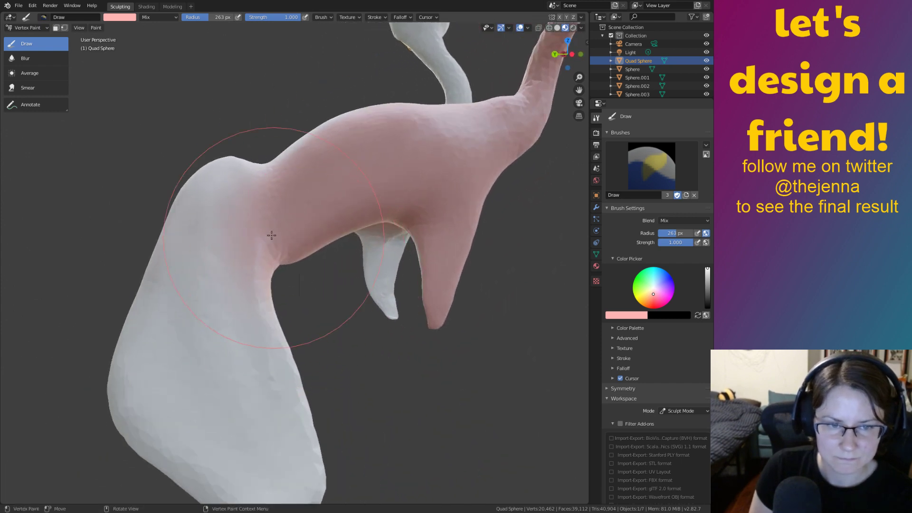
pyautogui.moveTo(271, 235)
pyautogui.mouseDown()
pyautogui.moveTo(246, 440)
pyautogui.moveTo(277, 383)
pyautogui.mouseUp()
pyautogui.moveTo(277, 383)
pyautogui.mouseDown(button='middle')
pyautogui.moveTo(265, 275)
pyautogui.moveTo(338, 238)
pyautogui.mouseUp(button='middle')
pyautogui.moveTo(338, 238)
pyautogui.mouseDown()
pyautogui.moveTo(337, 329)
pyautogui.moveTo(179, 285)
pyautogui.moveTo(233, 304)
pyautogui.moveTo(209, 337)
pyautogui.moveTo(389, 285)
pyautogui.moveTo(358, 214)
pyautogui.moveTo(294, 174)
pyautogui.mouseUp()
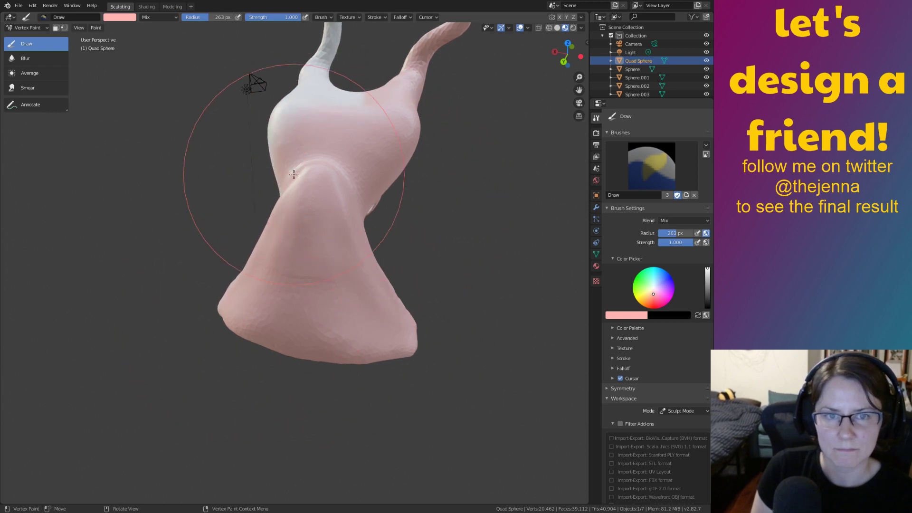
# Paint the white lower body and base pink, then check the underside from below.
pyautogui.moveTo(362, 350); pyautogui.dragTo(231, 240, button='middle')
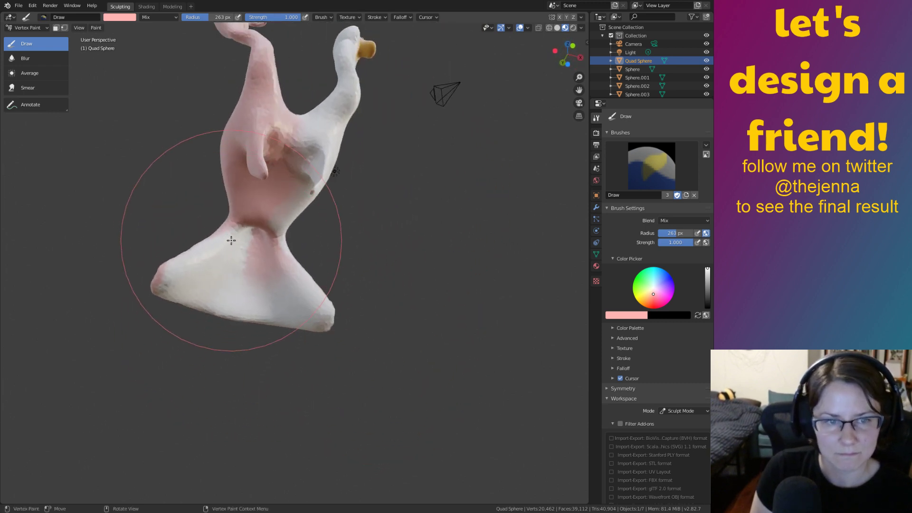
pyautogui.moveTo(231, 241)
pyautogui.mouseDown()
pyautogui.moveTo(207, 285)
pyautogui.moveTo(268, 247)
pyautogui.mouseUp()
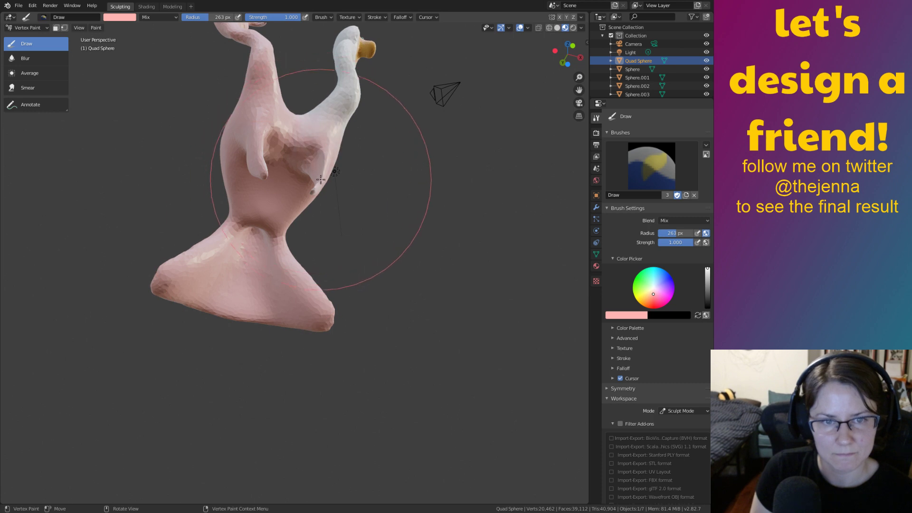
pyautogui.moveTo(290, 221); pyautogui.dragTo(220, 274, button='middle')
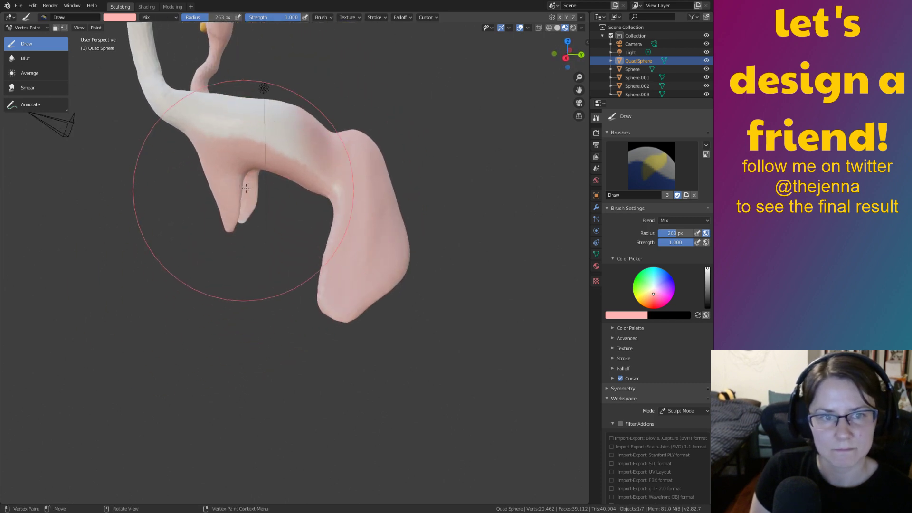
pyautogui.moveTo(240, 242); pyautogui.dragTo(343, 239, button='middle')
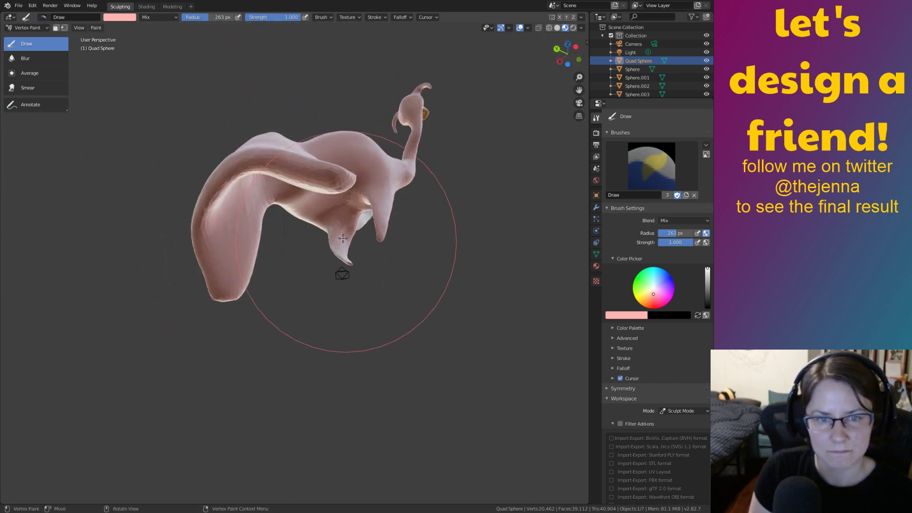
pyautogui.scroll(5, 335, 262)
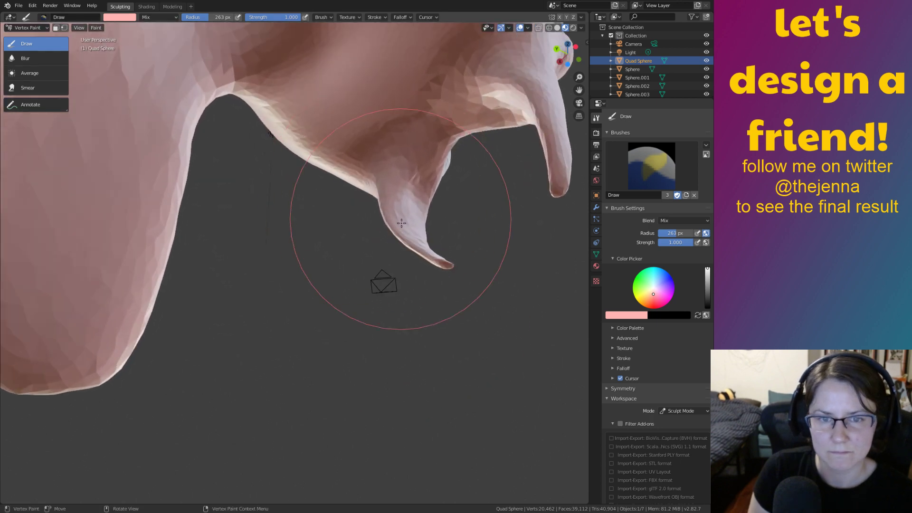
pyautogui.moveTo(336, 228)
pyautogui.mouseDown(button='middle')
pyautogui.moveTo(199, 235)
pyautogui.moveTo(313, 191)
pyautogui.moveTo(314, 262)
pyautogui.moveTo(335, 256)
pyautogui.mouseUp(button='middle')
pyautogui.scroll(-4, 350, 133)
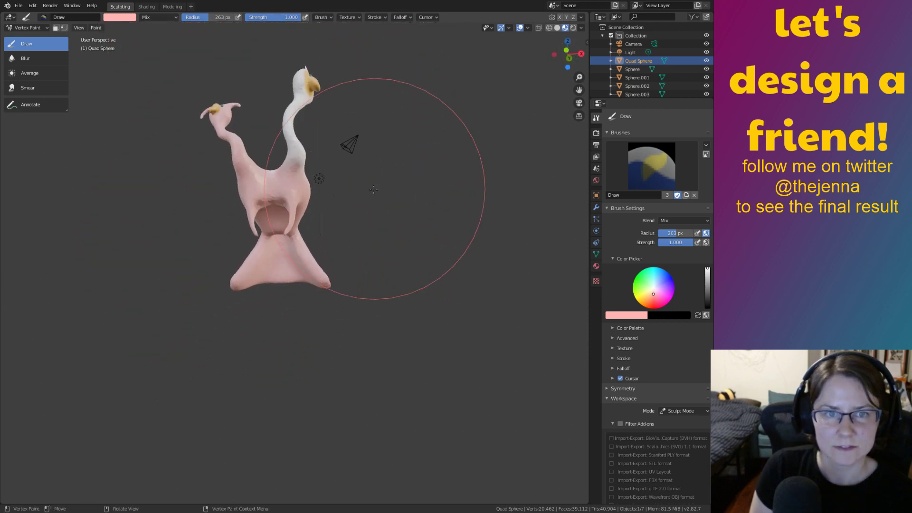
pyautogui.moveTo(337, 309); pyautogui.dragTo(338, 271, button='middle')
pyautogui.scroll(6, 338, 270)
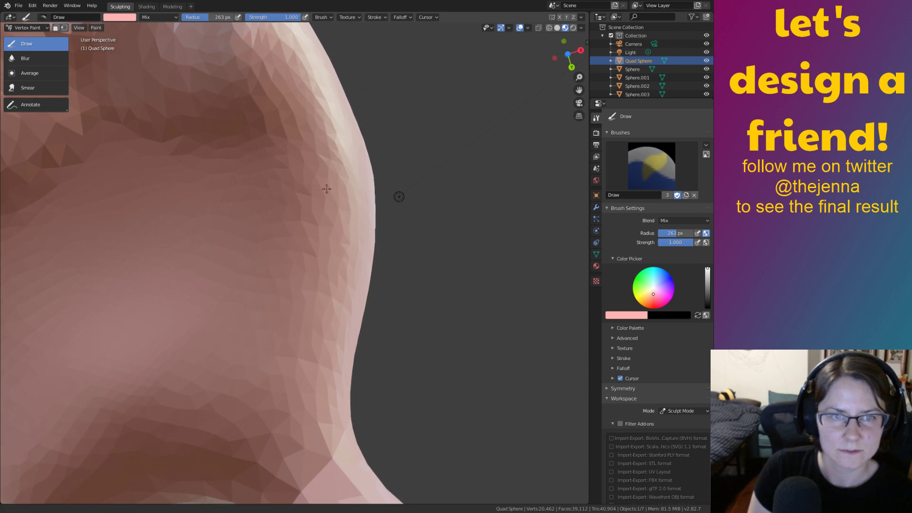
# Orbit and zoom around the painted figure to inspect for missed spots.
pyautogui.moveTo(339, 206); pyautogui.dragTo(324, 197, button='middle')
pyautogui.moveTo(338, 232)
pyautogui.mouseDown(button='middle')
pyautogui.moveTo(370, 202)
pyautogui.moveTo(344, 224)
pyautogui.mouseUp(button='middle')
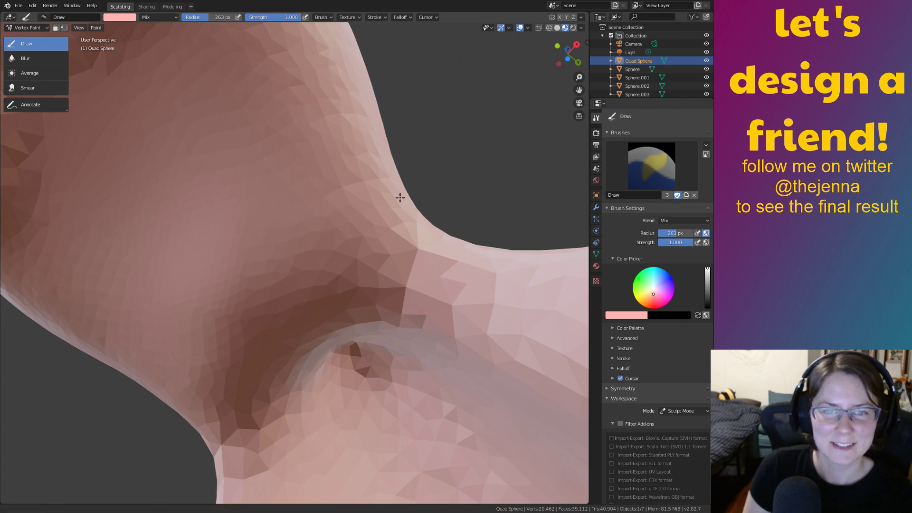
pyautogui.moveTo(415, 221); pyautogui.dragTo(346, 231, button='middle')
pyautogui.moveTo(351, 268)
pyautogui.mouseDown(button='middle')
pyautogui.moveTo(301, 299)
pyautogui.moveTo(286, 289)
pyautogui.mouseUp(button='middle')
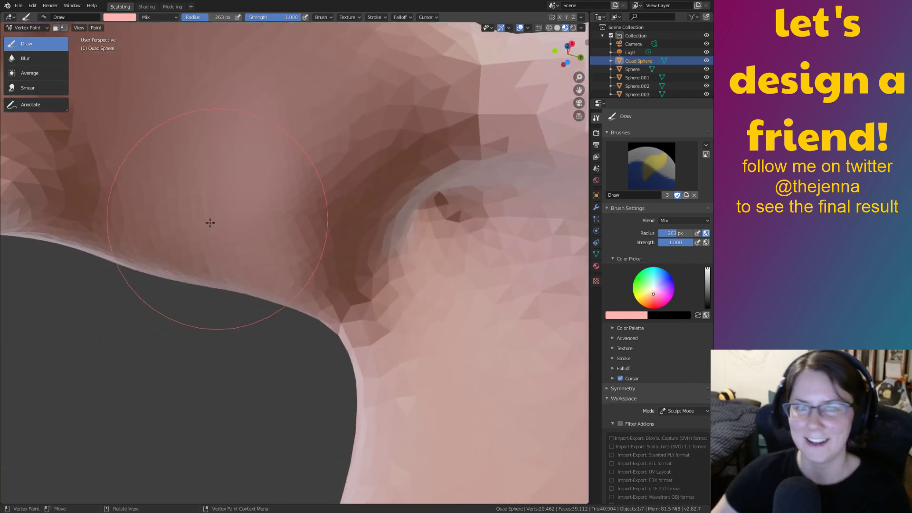
pyautogui.scroll(-3, 175, 269)
pyautogui.scroll(-6, 176, 269)
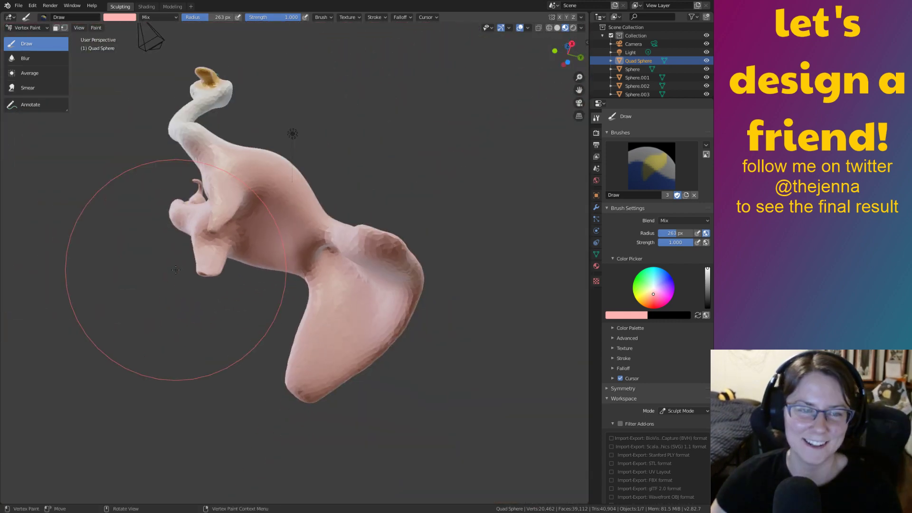
pyautogui.moveTo(175, 269)
pyautogui.mouseDown(button='middle')
pyautogui.moveTo(555, 290)
pyautogui.moveTo(464, 220)
pyautogui.moveTo(460, 264)
pyautogui.moveTo(514, 252)
pyautogui.moveTo(475, 224)
pyautogui.moveTo(427, 241)
pyautogui.moveTo(478, 319)
pyautogui.moveTo(405, 313)
pyautogui.moveTo(451, 316)
pyautogui.mouseUp(button='middle')
# Save the file as monster12.blend and bring the white horned head into view.
pyautogui.hotkey('ctrl', 's')
pyautogui.moveTo(476, 261)
pyautogui.keyDown('ctrl'); pyautogui.mouseDown(button='middle')
pyautogui.moveTo(462, 176)
pyautogui.moveTo(467, 161)
pyautogui.mouseUp(button='middle'); pyautogui.keyUp('ctrl')
pyautogui.keyDown('shift'); pyautogui.moveTo(470, 161); pyautogui.dragTo(405, 284, button='middle'); pyautogui.keyUp('shift')
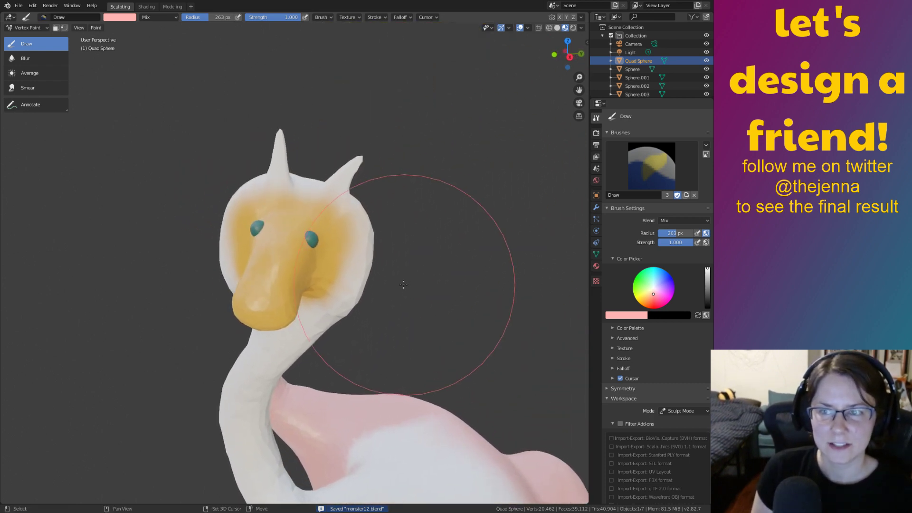
# Pick a pale mint green paint colour and shrink the brush to 89 px.
pyautogui.click(650, 288)
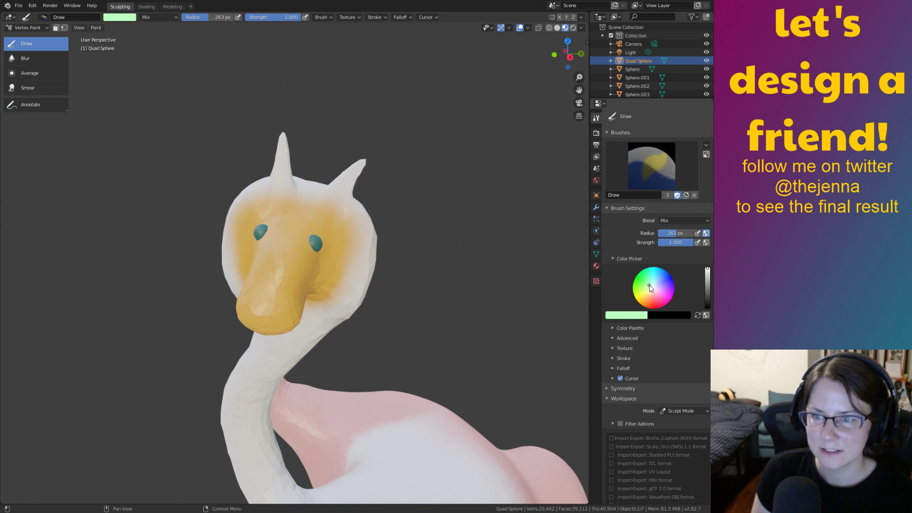
pyautogui.moveTo(650, 285); pyautogui.dragTo(650, 288)
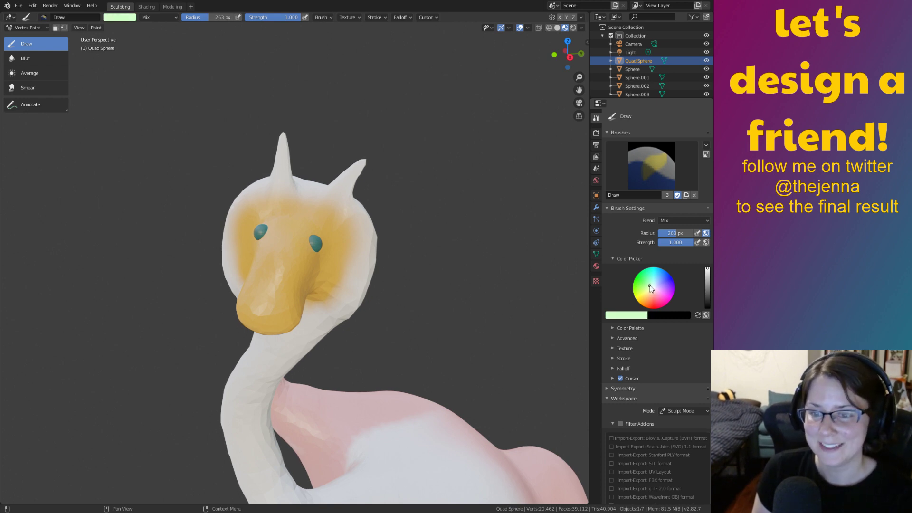
pyautogui.moveTo(521, 319); pyautogui.dragTo(399, 256, button='middle')
pyautogui.press('[')
pyautogui.press('[')
pyautogui.press('[')
pyautogui.press('[')
pyautogui.press('[')
pyautogui.press('[')
pyautogui.press('[')
pyautogui.press('[')
pyautogui.press('[')
pyautogui.press('[')
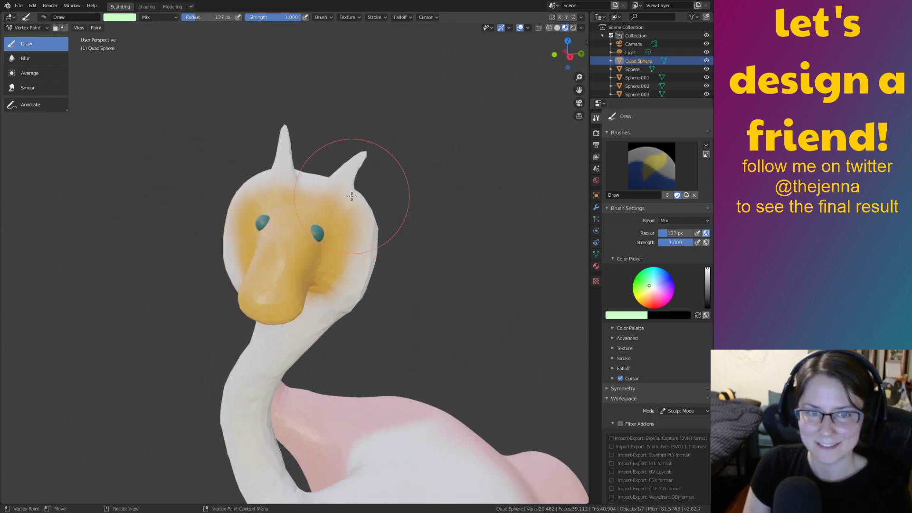
# Paint the second head's horns, both sides and upper neck mint green, and save.
pyautogui.moveTo(332, 197)
pyautogui.mouseDown()
pyautogui.moveTo(366, 159)
pyautogui.moveTo(281, 134)
pyautogui.moveTo(231, 212)
pyautogui.mouseUp()
pyautogui.moveTo(300, 183)
pyautogui.mouseDown()
pyautogui.moveTo(350, 270)
pyautogui.moveTo(291, 363)
pyautogui.moveTo(262, 366)
pyautogui.mouseUp()
pyautogui.moveTo(262, 366); pyautogui.dragTo(280, 350, button='middle')
pyautogui.moveTo(319, 291)
pyautogui.mouseDown()
pyautogui.moveTo(325, 193)
pyautogui.moveTo(320, 270)
pyautogui.moveTo(359, 302)
pyautogui.mouseUp()
pyautogui.moveTo(359, 302); pyautogui.dragTo(386, 270, button='middle')
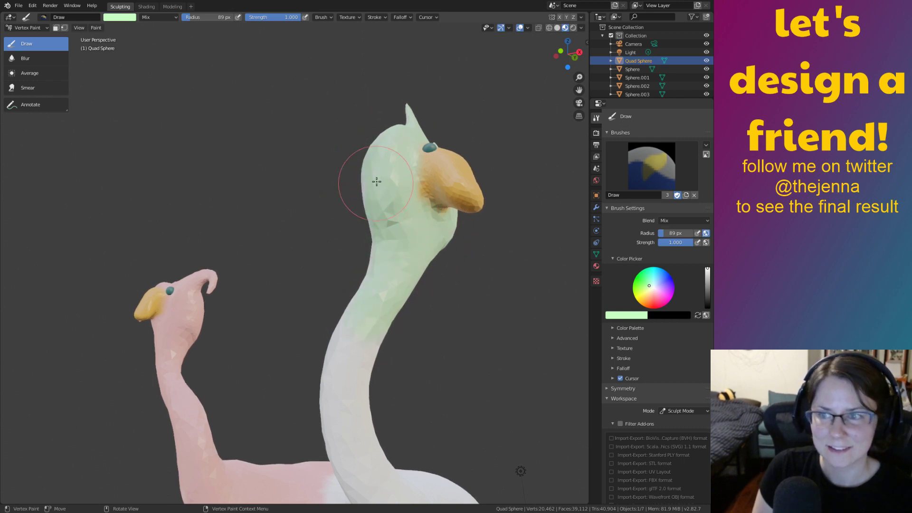
pyautogui.moveTo(379, 249); pyautogui.dragTo(384, 309)
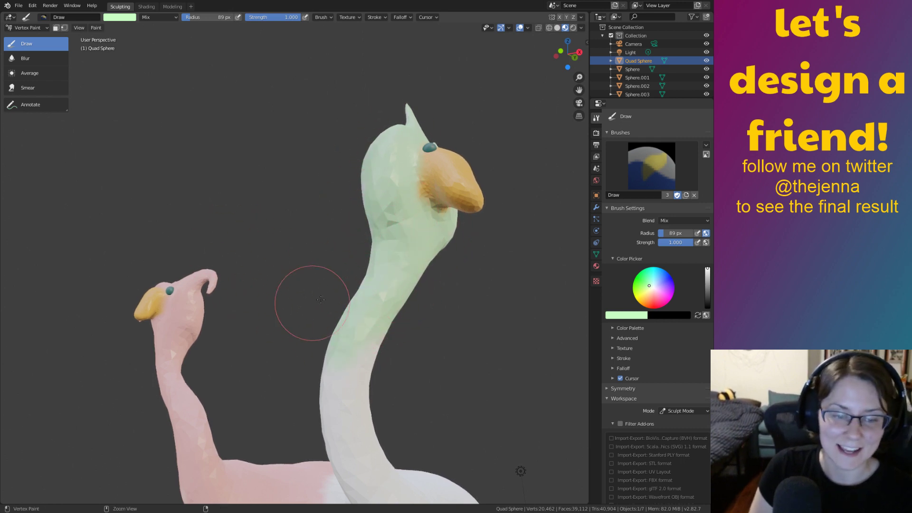
pyautogui.hotkey('ctrl', 's')
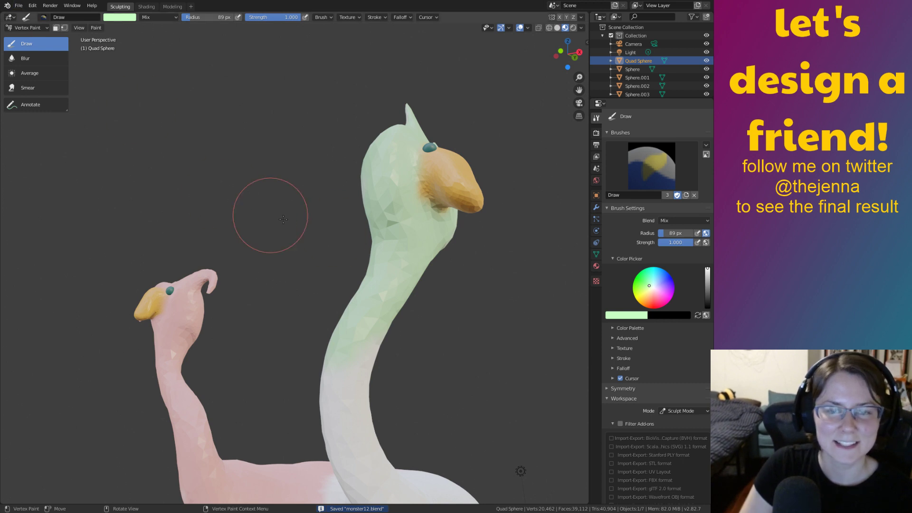
# Inspect the creature from several angles and paint the white lower neck green.
pyautogui.moveTo(265, 214); pyautogui.dragTo(341, 216, button='middle')
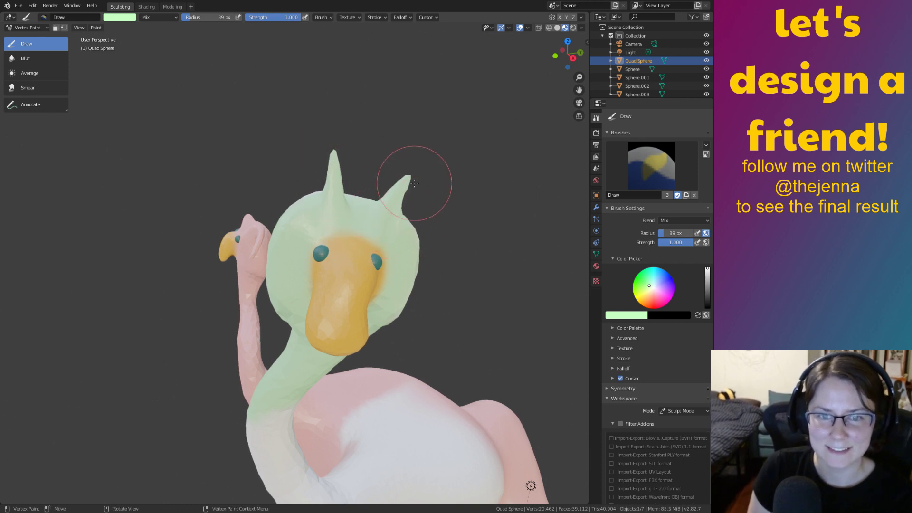
pyautogui.moveTo(414, 183); pyautogui.dragTo(455, 246, button='middle')
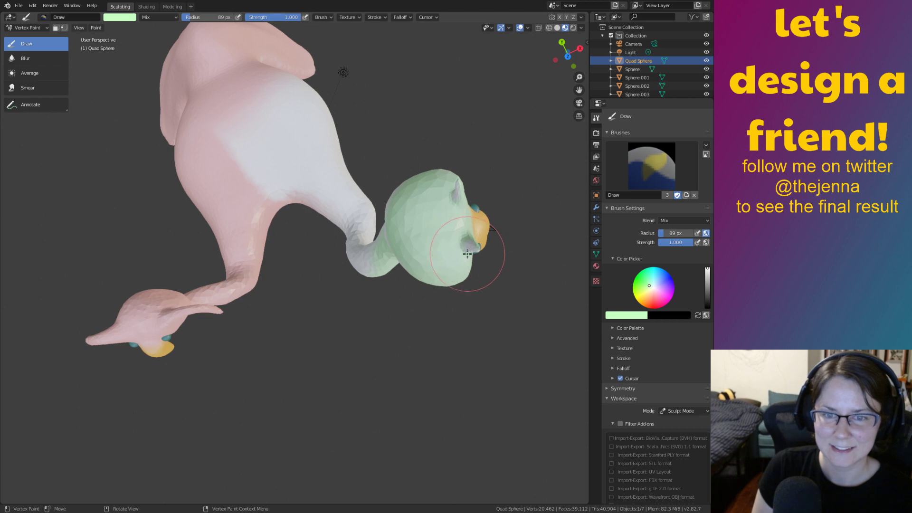
pyautogui.moveTo(468, 253); pyautogui.dragTo(386, 133, button='middle')
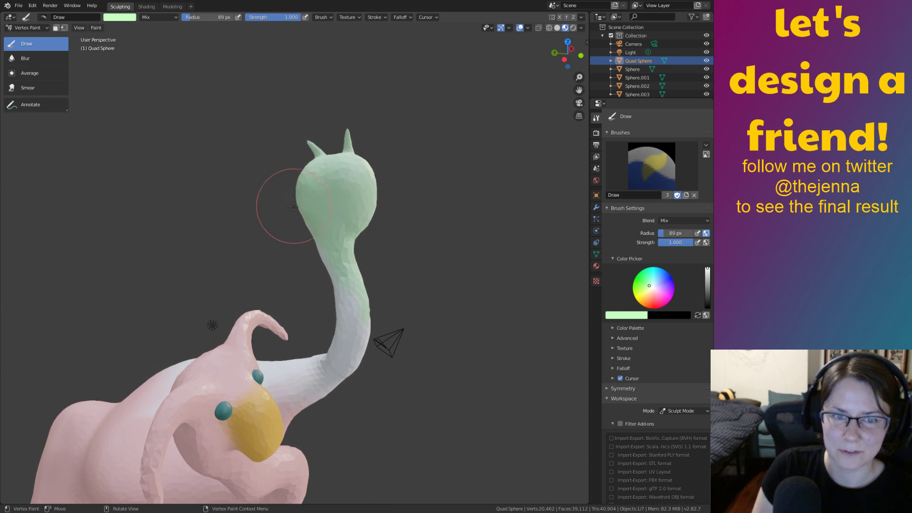
pyautogui.moveTo(340, 243); pyautogui.dragTo(405, 338, button='middle')
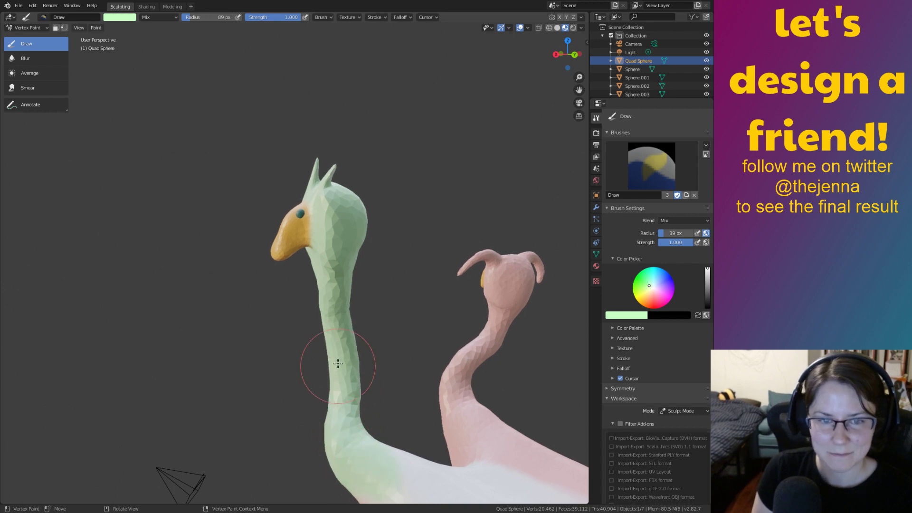
pyautogui.scroll(-4, 359, 245)
pyautogui.moveTo(359, 245); pyautogui.dragTo(472, 266, button='middle')
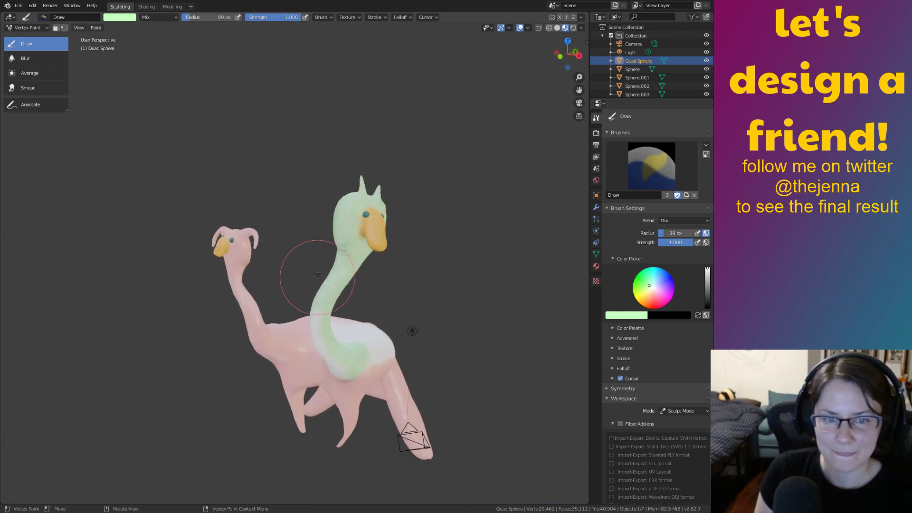
pyautogui.moveTo(324, 345); pyautogui.dragTo(332, 343, button='middle')
pyautogui.scroll(4, 342, 341)
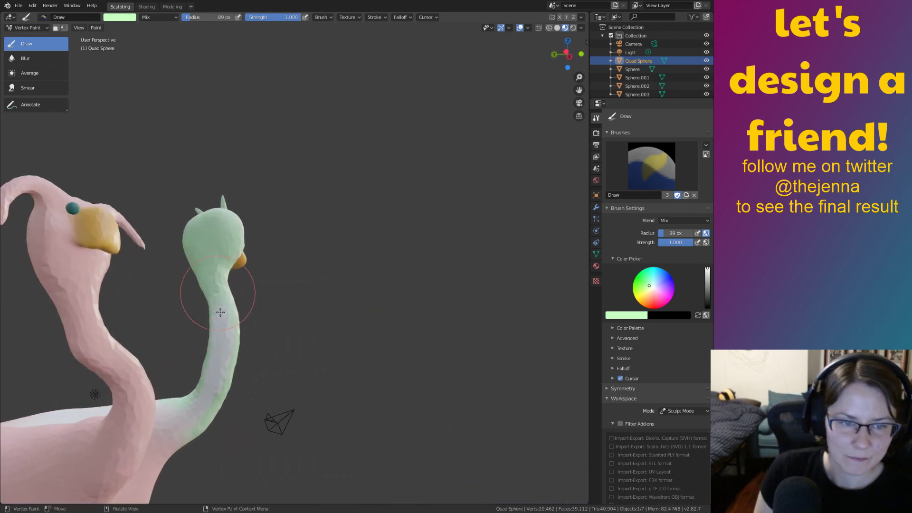
pyautogui.moveTo(220, 312)
pyautogui.mouseDown()
pyautogui.moveTo(195, 339)
pyautogui.moveTo(181, 420)
pyautogui.mouseUp()
pyautogui.scroll(-3, 221, 437)
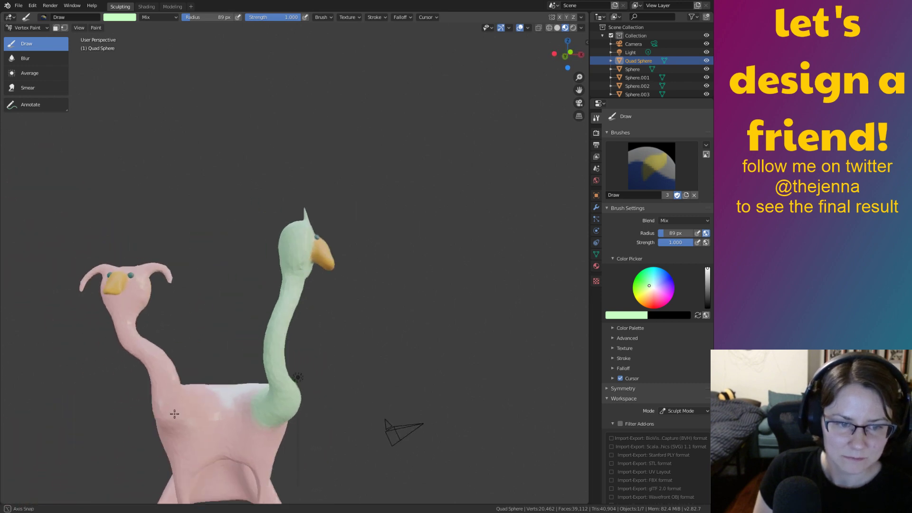
pyautogui.moveTo(180, 418)
pyautogui.mouseDown(button='middle')
pyautogui.moveTo(418, 451)
pyautogui.moveTo(429, 416)
pyautogui.moveTo(408, 332)
pyautogui.moveTo(372, 264)
pyautogui.moveTo(360, 337)
pyautogui.moveTo(321, 336)
pyautogui.mouseUp(button='middle')
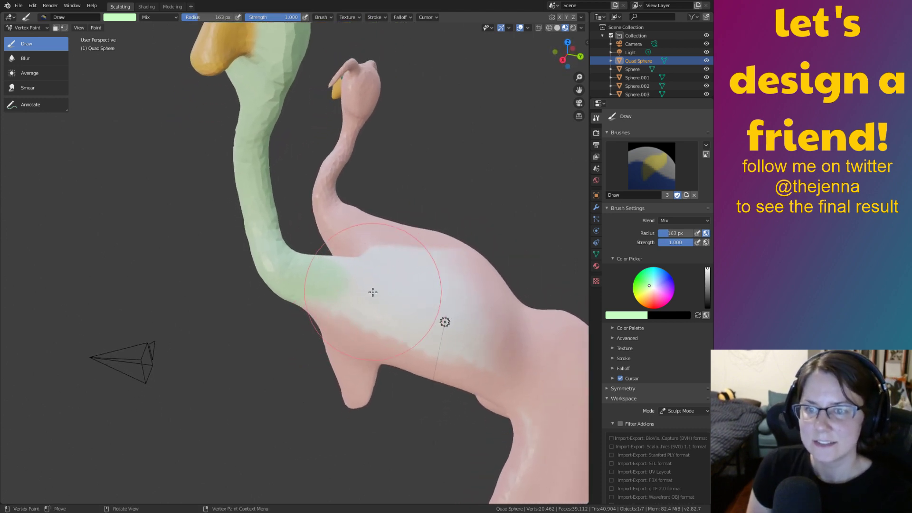
# Keep mint C8FFC4 as the brush colour and paint it over the belly, chest and front leg.
pyautogui.click(625, 316)
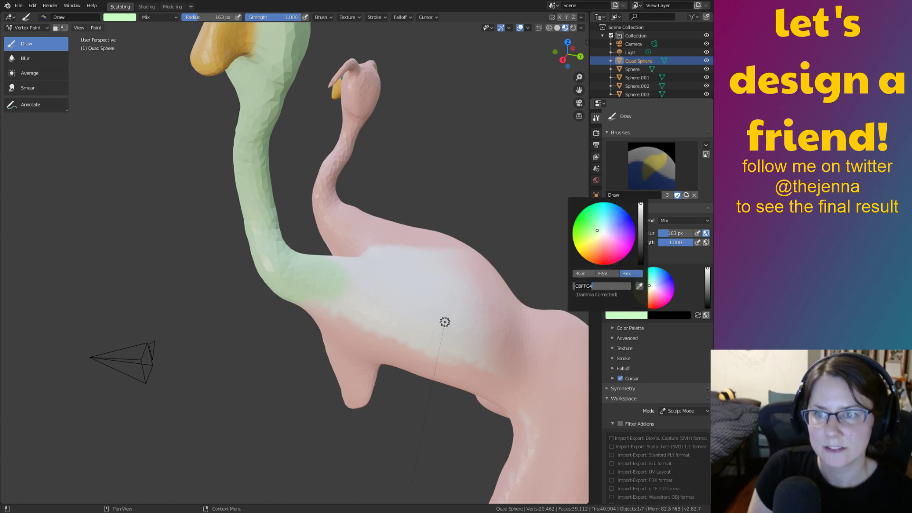
pyautogui.press('Return')
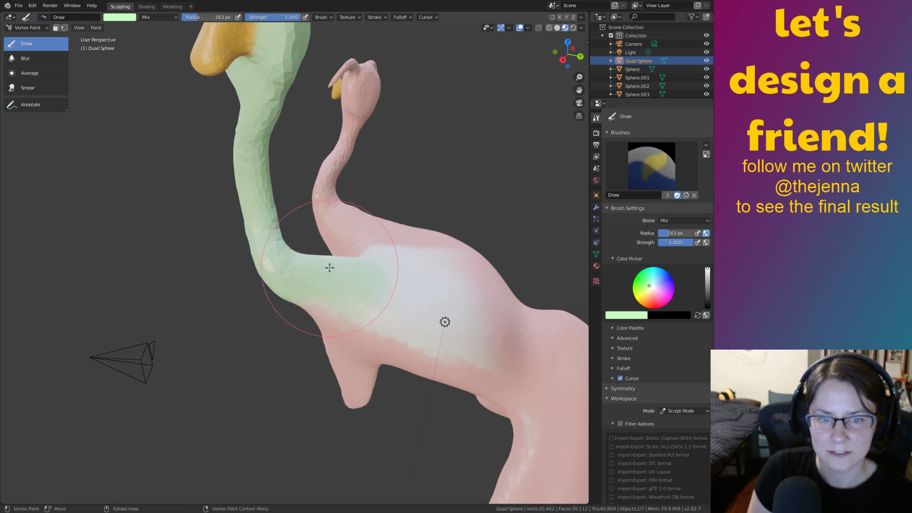
pyautogui.moveTo(425, 307); pyautogui.dragTo(402, 336, button='middle')
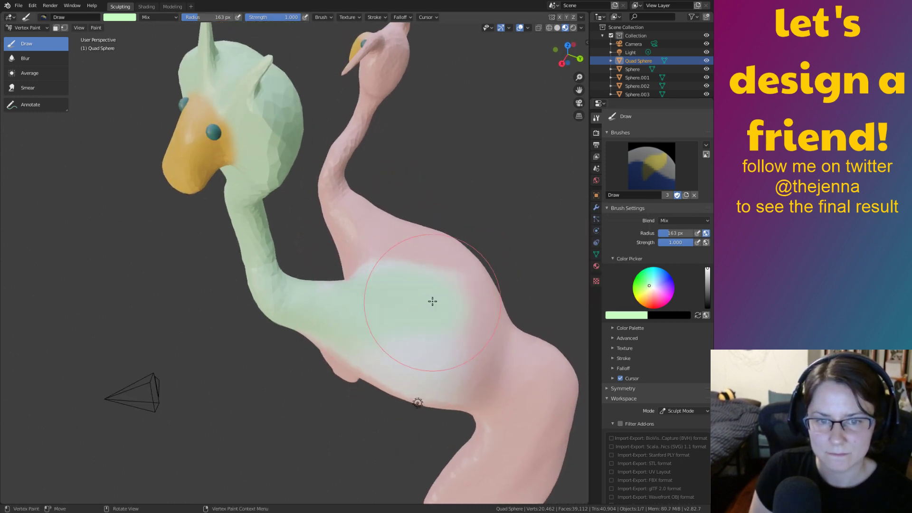
pyautogui.moveTo(432, 301)
pyautogui.mouseDown()
pyautogui.moveTo(336, 304)
pyautogui.moveTo(437, 386)
pyautogui.moveTo(371, 366)
pyautogui.mouseUp()
pyautogui.moveTo(370, 366)
pyautogui.mouseDown(button='middle')
pyautogui.moveTo(410, 323)
pyautogui.moveTo(418, 285)
pyautogui.moveTo(437, 281)
pyautogui.moveTo(417, 312)
pyautogui.moveTo(385, 297)
pyautogui.moveTo(295, 335)
pyautogui.moveTo(362, 362)
pyautogui.mouseUp(button='middle')
pyautogui.moveTo(351, 366)
pyautogui.mouseDown()
pyautogui.moveTo(319, 378)
pyautogui.moveTo(344, 367)
pyautogui.moveTo(350, 309)
pyautogui.moveTo(391, 378)
pyautogui.moveTo(374, 405)
pyautogui.mouseUp()
pyautogui.moveTo(374, 405)
pyautogui.mouseDown(button='middle')
pyautogui.moveTo(439, 329)
pyautogui.moveTo(380, 346)
pyautogui.mouseUp(button='middle')
pyautogui.moveTo(380, 346)
pyautogui.mouseDown()
pyautogui.moveTo(362, 397)
pyautogui.moveTo(371, 389)
pyautogui.mouseUp()
pyautogui.moveTo(371, 390)
pyautogui.mouseDown(button='middle')
pyautogui.moveTo(380, 380)
pyautogui.moveTo(288, 322)
pyautogui.mouseUp(button='middle')
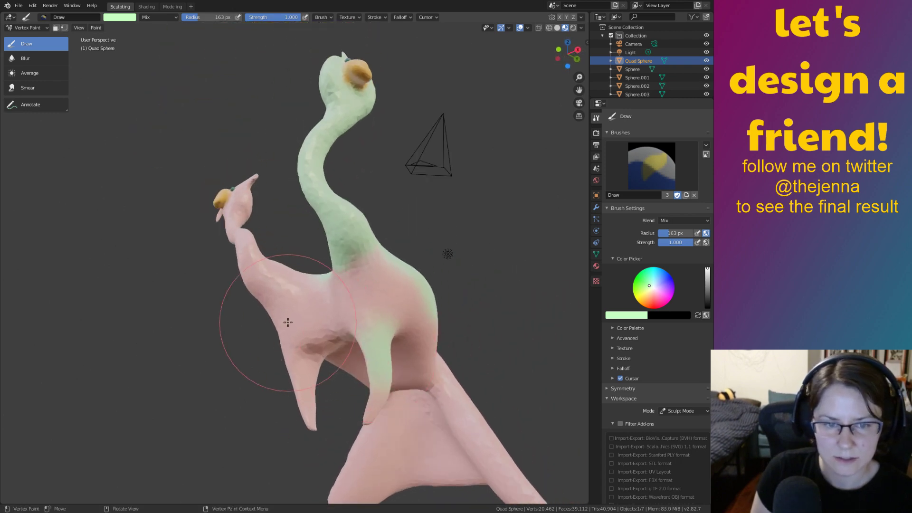
pyautogui.moveTo(282, 358); pyautogui.dragTo(225, 352, button='middle')
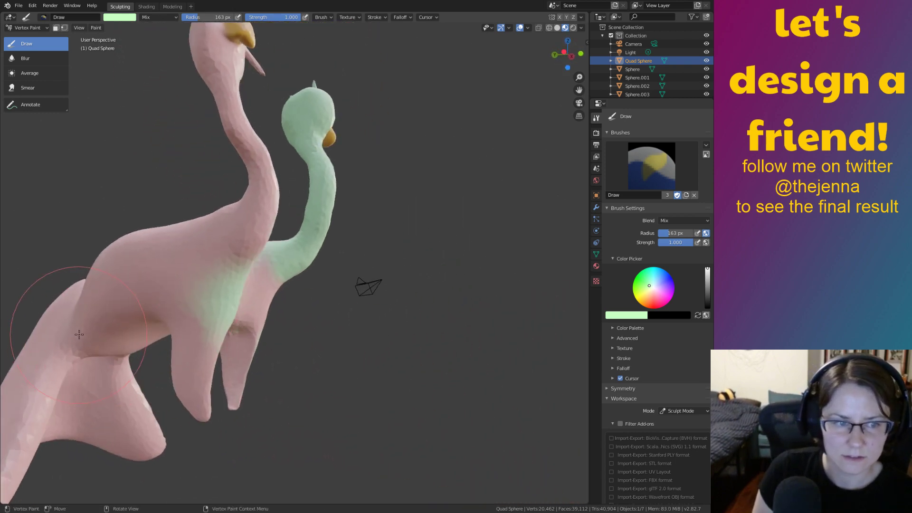
pyautogui.moveTo(78, 334)
pyautogui.mouseDown(button='middle')
pyautogui.moveTo(255, 389)
pyautogui.moveTo(306, 268)
pyautogui.moveTo(349, 336)
pyautogui.mouseUp(button='middle')
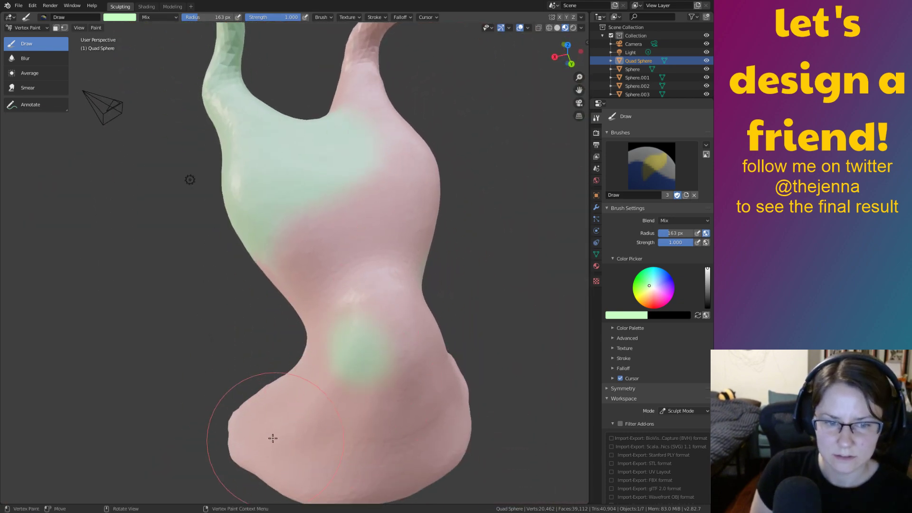
pyautogui.moveTo(273, 438)
pyautogui.mouseDown(button='middle')
pyautogui.moveTo(275, 475)
pyautogui.moveTo(336, 421)
pyautogui.moveTo(294, 382)
pyautogui.mouseUp(button='middle')
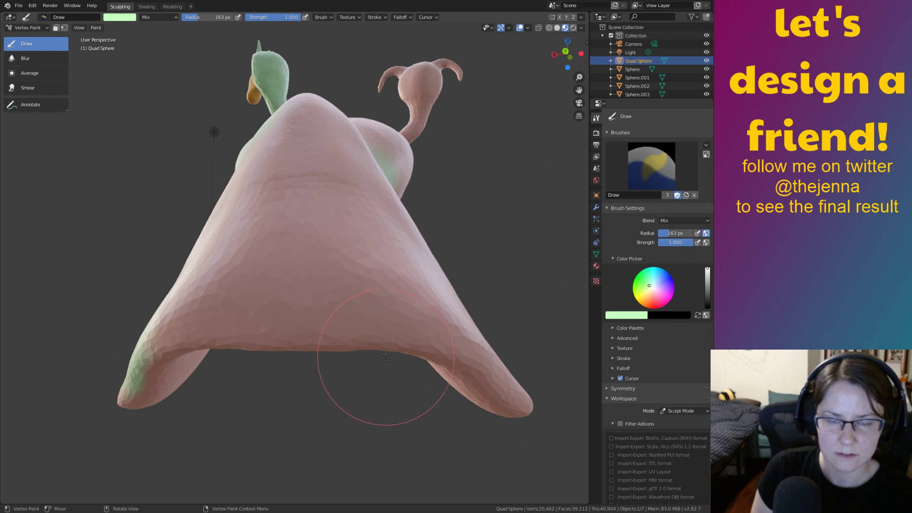
# Brush mint green onto the left side of the body, the lower leg and the left leg.
pyautogui.moveTo(425, 258); pyautogui.dragTo(183, 271, button='middle')
pyautogui.moveTo(183, 271)
pyautogui.mouseDown()
pyautogui.moveTo(187, 293)
pyautogui.moveTo(254, 361)
pyautogui.moveTo(347, 413)
pyautogui.mouseUp()
pyautogui.moveTo(385, 420)
pyautogui.mouseDown(button='middle')
pyautogui.moveTo(307, 482)
pyautogui.moveTo(366, 477)
pyautogui.moveTo(309, 397)
pyautogui.moveTo(363, 220)
pyautogui.mouseUp(button='middle')
pyautogui.moveTo(383, 256); pyautogui.dragTo(303, 316, button='middle')
pyautogui.moveTo(344, 386); pyautogui.dragTo(394, 385, button='middle')
pyautogui.moveTo(417, 465)
pyautogui.mouseDown(button='middle')
pyautogui.moveTo(314, 362)
pyautogui.moveTo(333, 351)
pyautogui.moveTo(338, 415)
pyautogui.moveTo(252, 376)
pyautogui.mouseUp(button='middle')
pyautogui.moveTo(214, 318)
pyautogui.mouseDown()
pyautogui.moveTo(173, 368)
pyautogui.moveTo(197, 349)
pyautogui.mouseUp()
pyautogui.moveTo(197, 349)
pyautogui.mouseDown(button='middle')
pyautogui.moveTo(378, 407)
pyautogui.moveTo(404, 337)
pyautogui.mouseUp(button='middle')
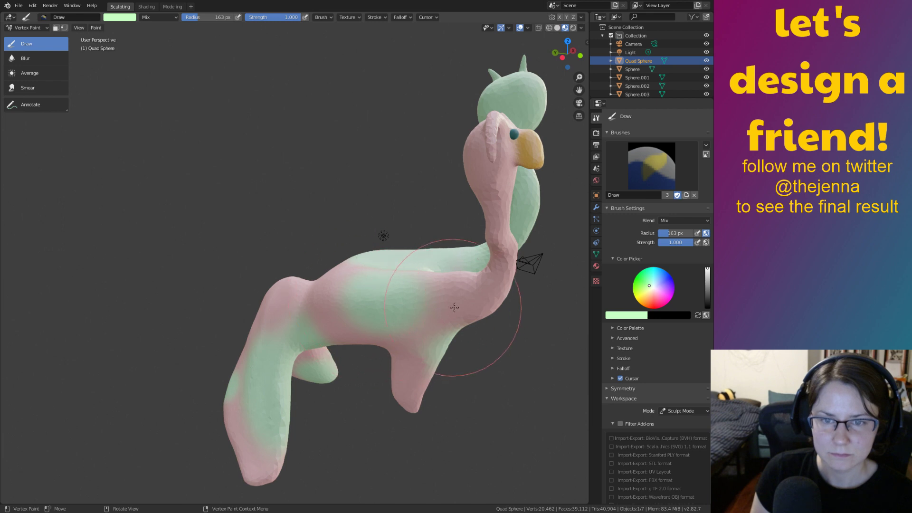
# Paint green over the pink shoulder bulge and review the whole creature.
pyautogui.moveTo(454, 307); pyautogui.dragTo(313, 316, button='middle')
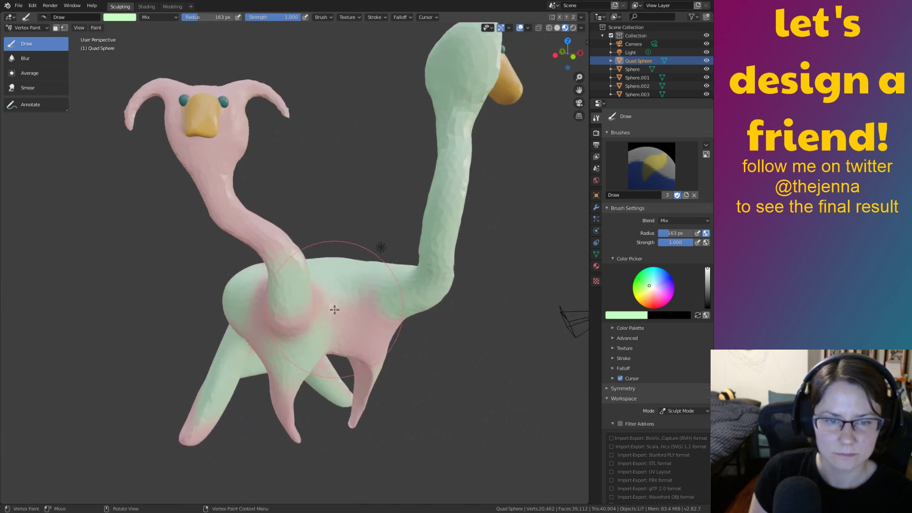
pyautogui.scroll(3, 328, 323)
pyautogui.moveTo(405, 315); pyautogui.dragTo(388, 379)
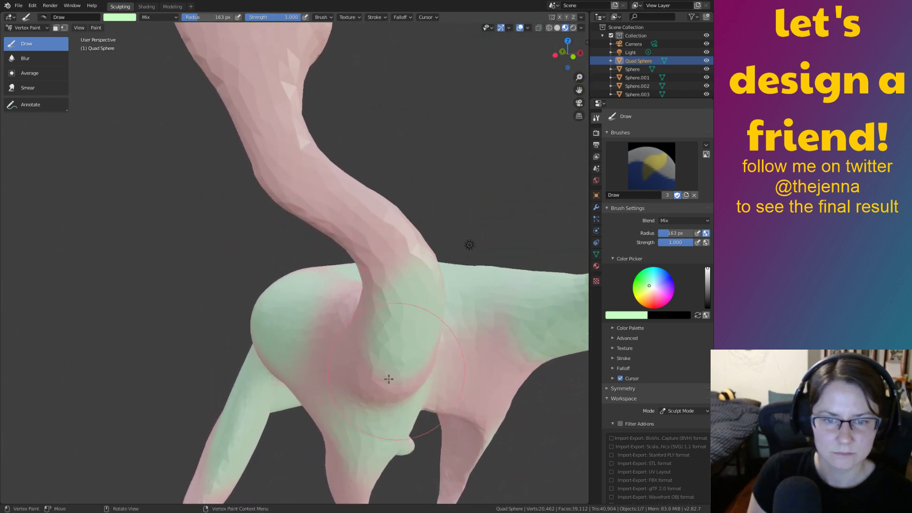
pyautogui.scroll(-5, 438, 373)
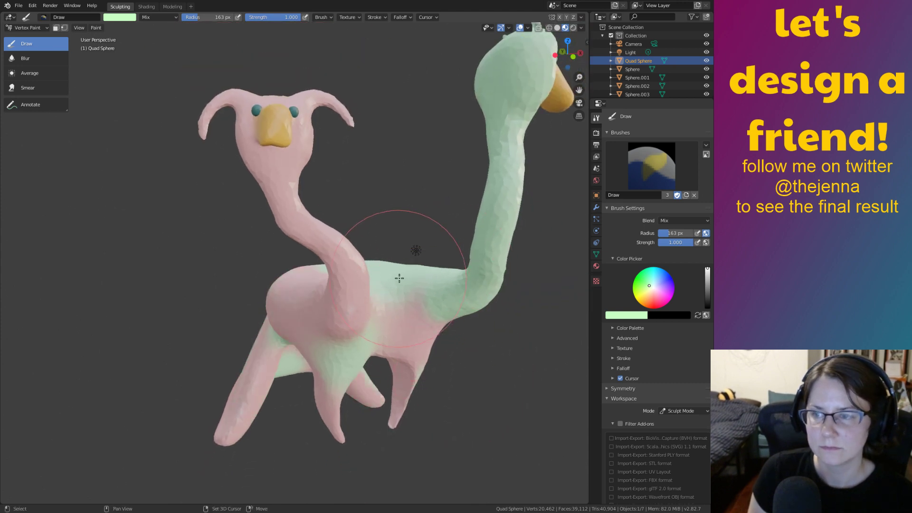
pyautogui.moveTo(417, 275)
pyautogui.mouseDown(button='middle')
pyautogui.moveTo(395, 320)
pyautogui.moveTo(488, 326)
pyautogui.moveTo(356, 321)
pyautogui.moveTo(417, 319)
pyautogui.moveTo(452, 333)
pyautogui.moveTo(452, 294)
pyautogui.moveTo(309, 264)
pyautogui.moveTo(463, 323)
pyautogui.mouseUp(button='middle')
pyautogui.scroll(-3, 394, 311)
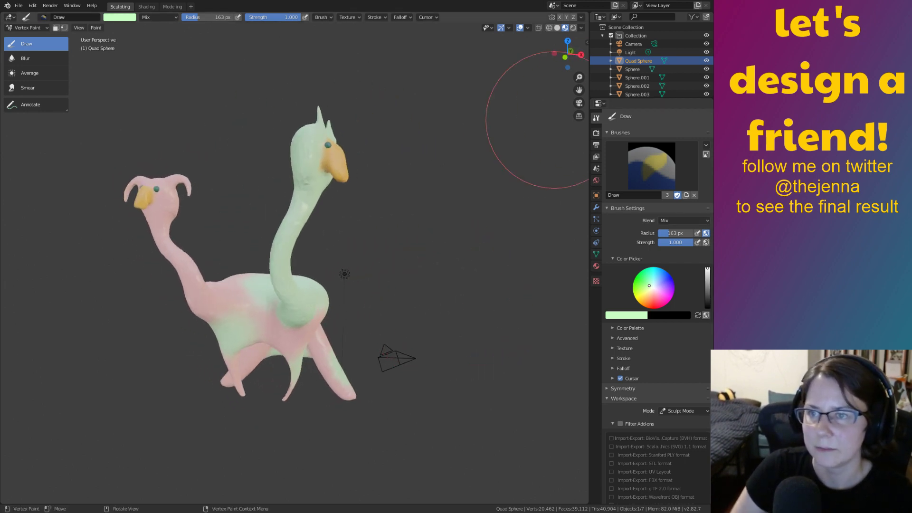
# Replace the orange FFB24D brush colour with soft pink hex FFB5B2.
pyautogui.click(617, 314)
pyautogui.click(618, 315)
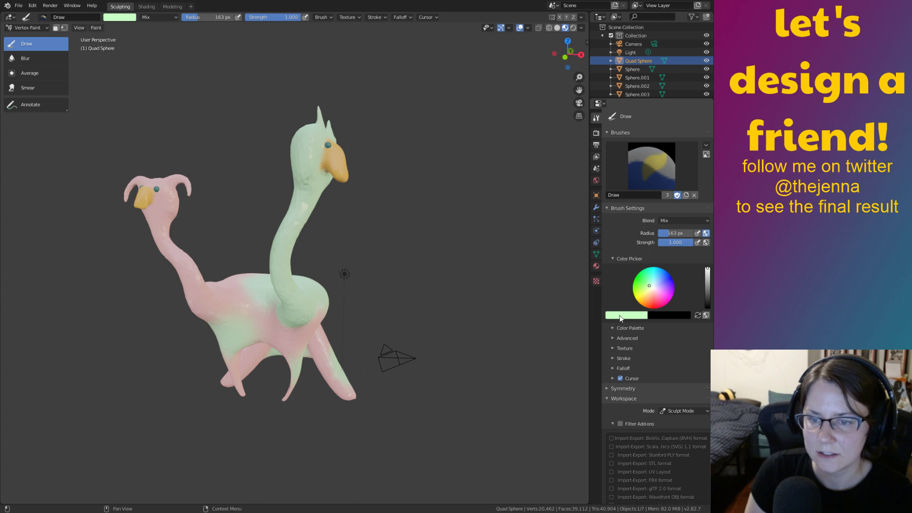
pyautogui.click(619, 315)
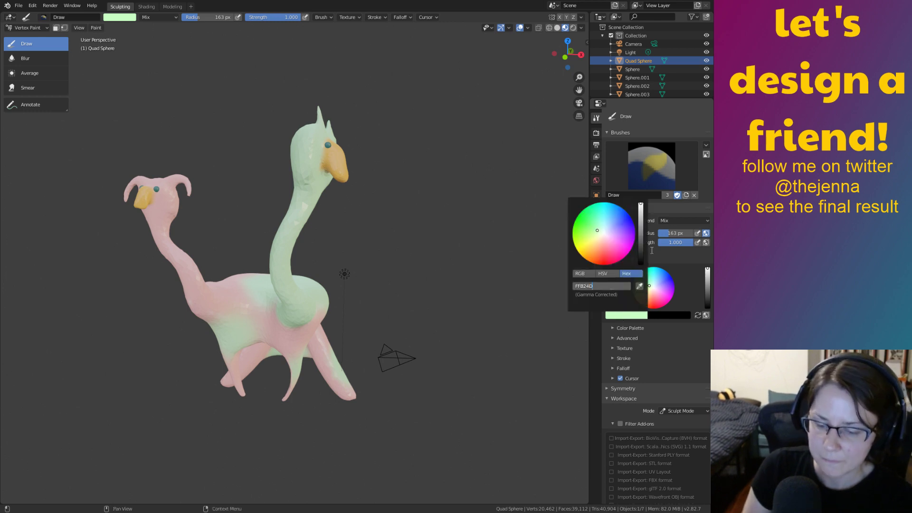
pyautogui.press('Return')
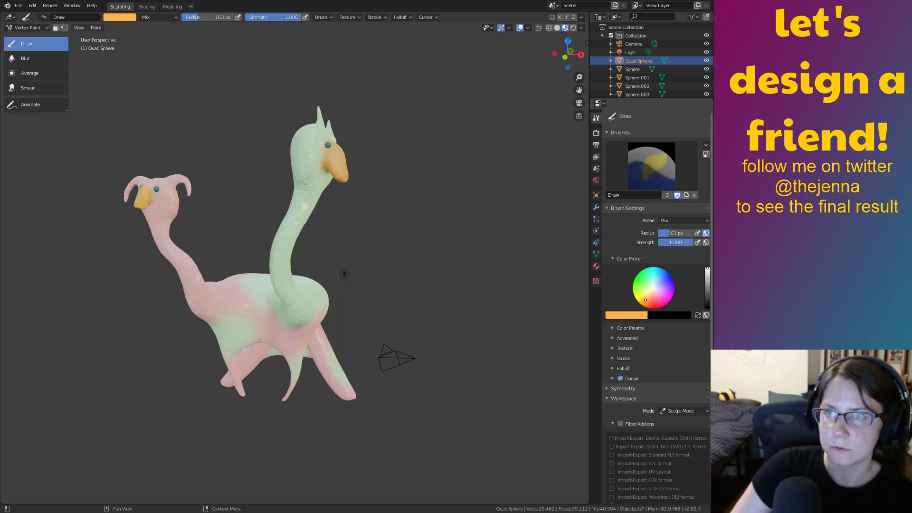
pyautogui.click(618, 316)
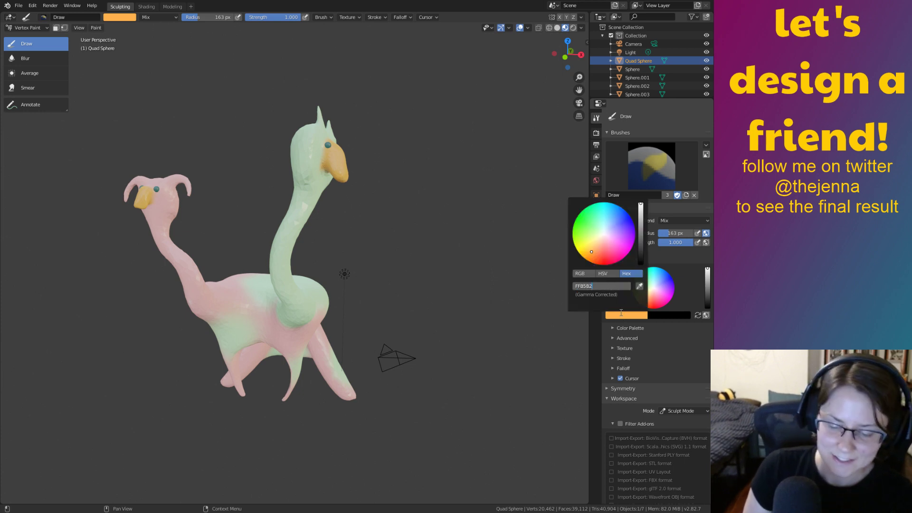
pyautogui.write('FFB5B2')
pyautogui.press('Return')
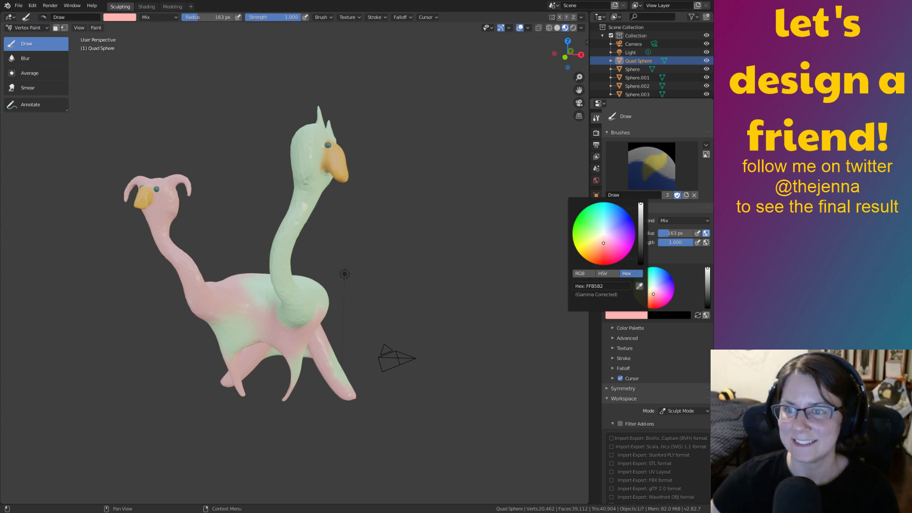
# With a smaller brush, dab pink onto the green neck base and chest, then sample a colour.
pyautogui.moveTo(340, 277); pyautogui.dragTo(460, 383, button='middle')
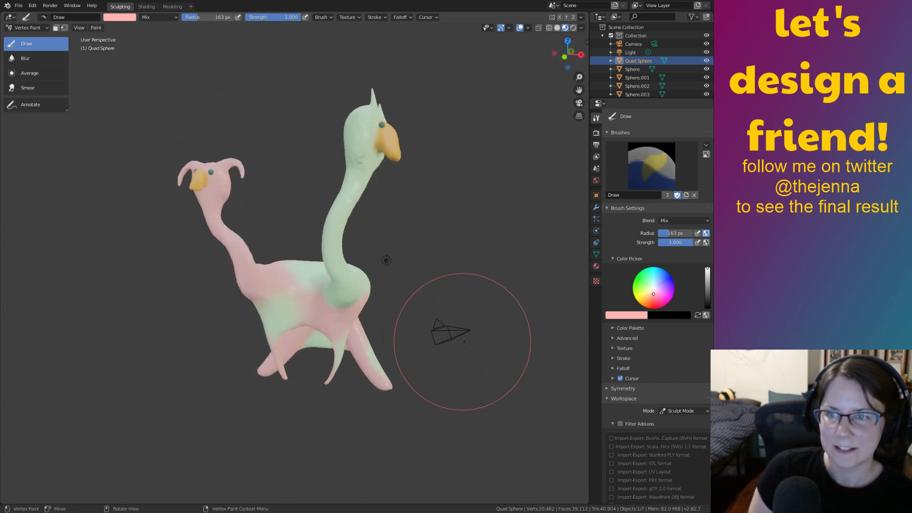
pyautogui.scroll(4, 430, 271)
pyautogui.press('[')
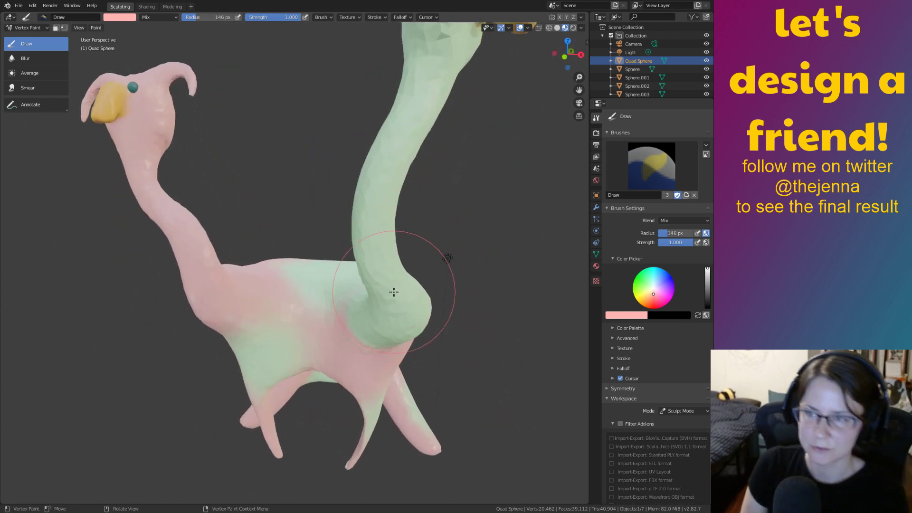
pyautogui.moveTo(385, 208); pyautogui.dragTo(374, 264)
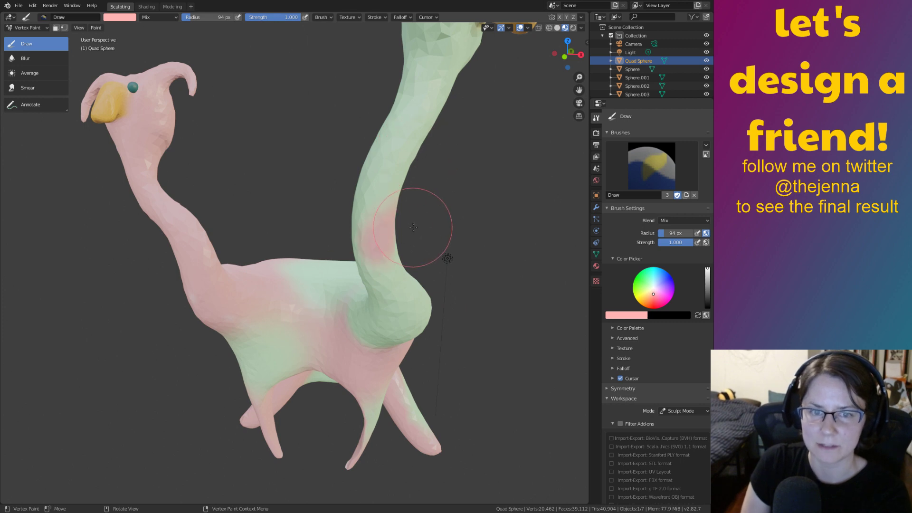
pyautogui.moveTo(426, 220); pyautogui.dragTo(373, 319, button='middle')
pyautogui.moveTo(295, 320); pyautogui.dragTo(296, 339)
pyautogui.moveTo(260, 353)
pyautogui.mouseDown(button='middle')
pyautogui.moveTo(350, 335)
pyautogui.moveTo(371, 303)
pyautogui.moveTo(354, 276)
pyautogui.moveTo(440, 309)
pyautogui.moveTo(408, 332)
pyautogui.moveTo(274, 298)
pyautogui.moveTo(301, 318)
pyautogui.moveTo(401, 332)
pyautogui.moveTo(421, 306)
pyautogui.moveTo(464, 360)
pyautogui.mouseUp(button='middle')
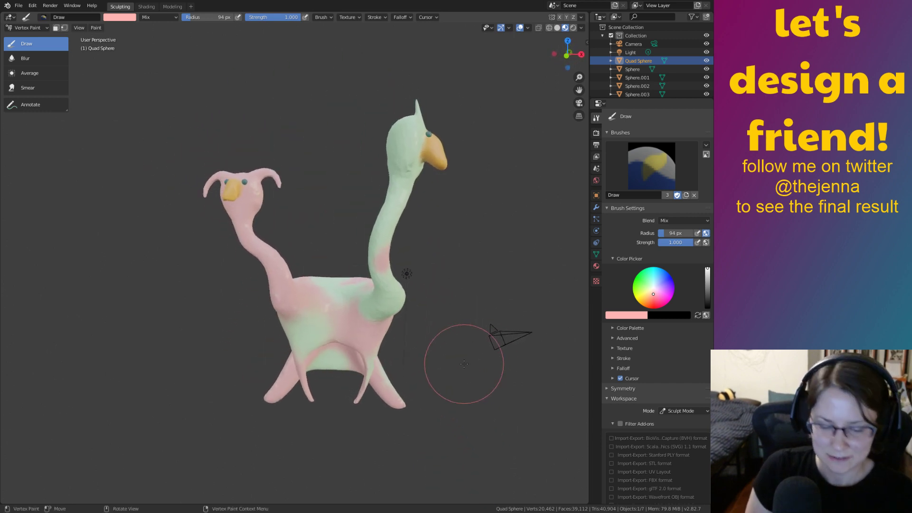
pyautogui.press('s')
pyautogui.press('s')
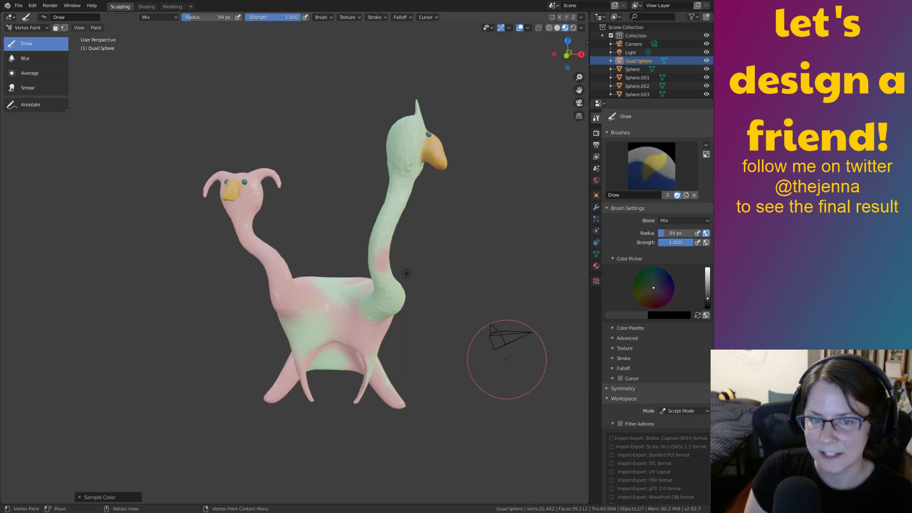
# Enter hex C8FFC4 in the colour picker to return to pale mint green.
pyautogui.keyDown('ctrl'); pyautogui.moveTo(527, 387); pyautogui.dragTo(492, 329, button='middle'); pyautogui.keyUp('ctrl')
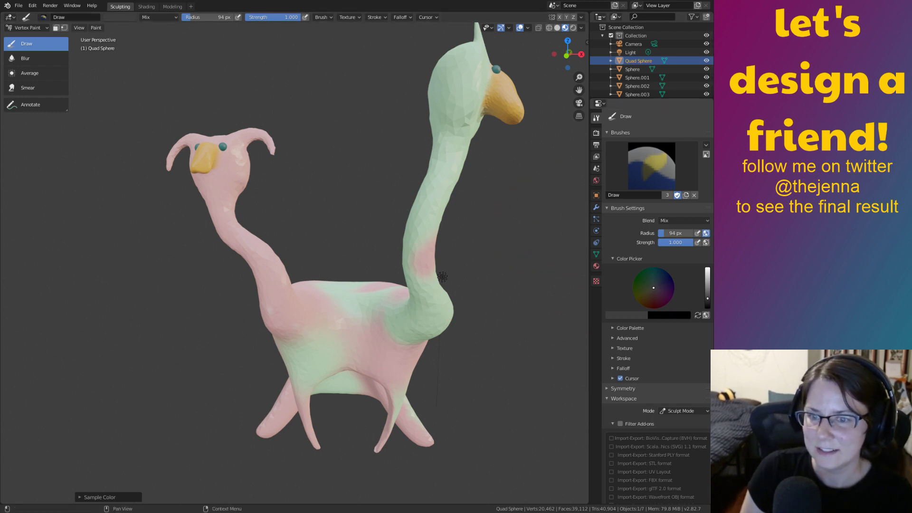
pyautogui.click(626, 316)
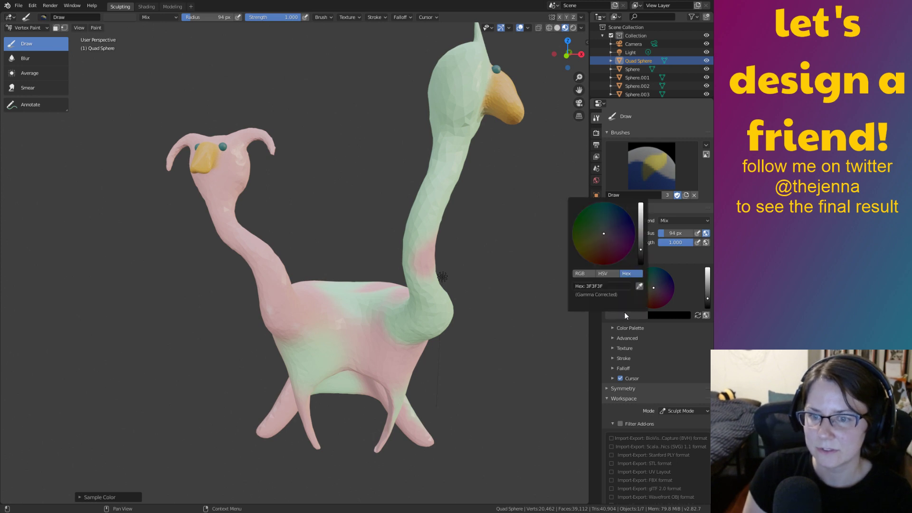
pyautogui.click(611, 286)
pyautogui.press('Return')
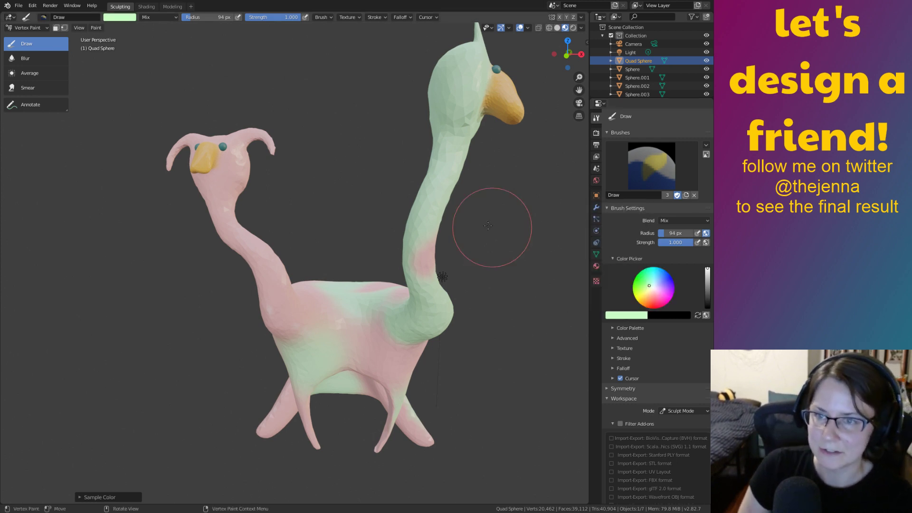
# Paint light green strokes over the pink body underside and the pink neck.
pyautogui.moveTo(490, 263); pyautogui.dragTo(332, 294, button='middle')
pyautogui.scroll(3, 397, 306)
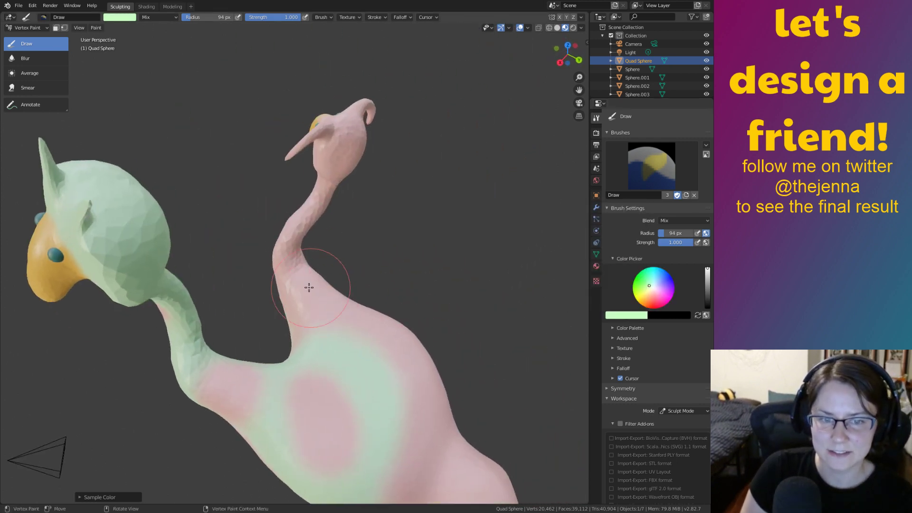
pyautogui.moveTo(375, 347); pyautogui.dragTo(466, 247, button='middle')
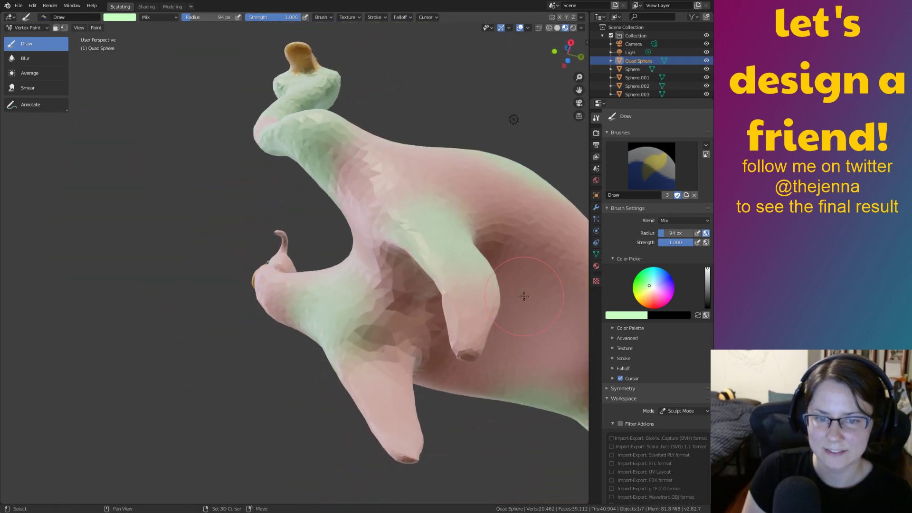
pyautogui.moveTo(524, 296); pyautogui.dragTo(387, 231, button='middle')
pyautogui.moveTo(387, 232); pyautogui.dragTo(367, 276)
pyautogui.moveTo(367, 275)
pyautogui.mouseDown(button='middle')
pyautogui.moveTo(424, 361)
pyautogui.moveTo(391, 413)
pyautogui.moveTo(310, 419)
pyautogui.mouseUp(button='middle')
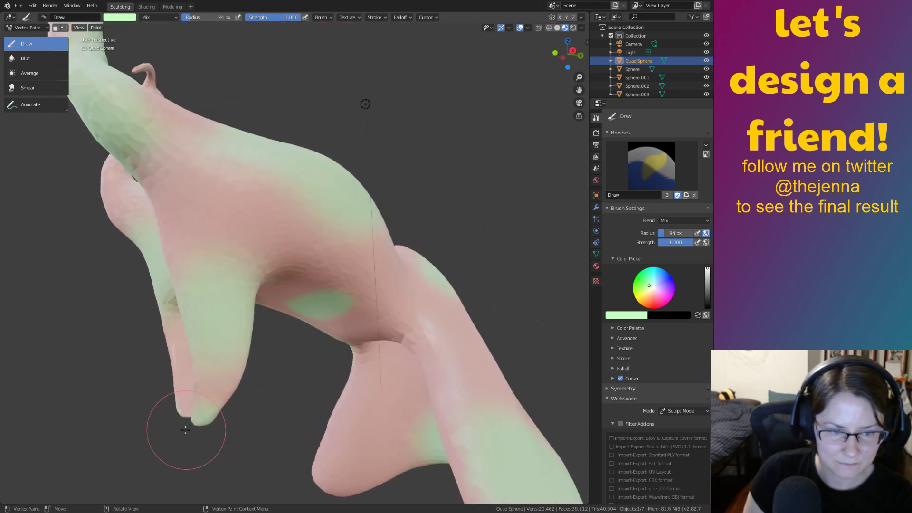
pyautogui.moveTo(183, 425)
pyautogui.mouseDown(button='middle')
pyautogui.moveTo(492, 408)
pyautogui.moveTo(434, 349)
pyautogui.mouseUp(button='middle')
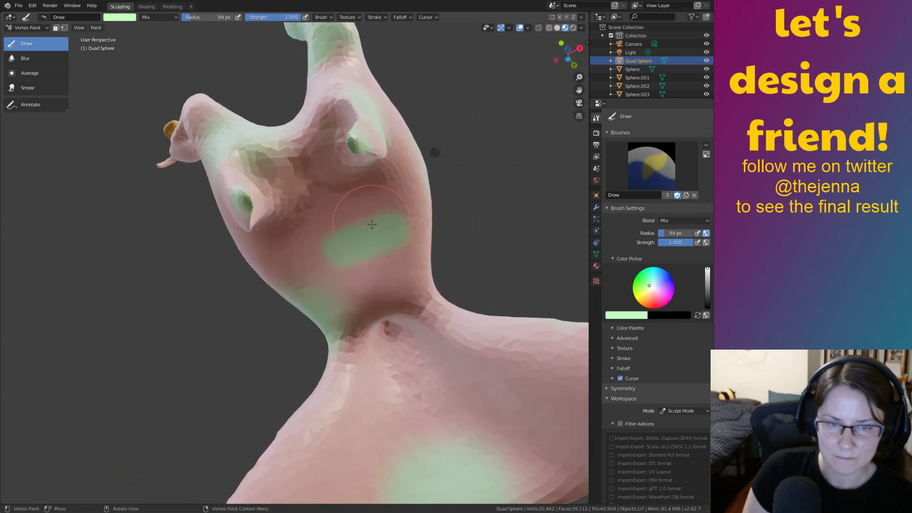
pyautogui.moveTo(402, 196); pyautogui.dragTo(388, 217)
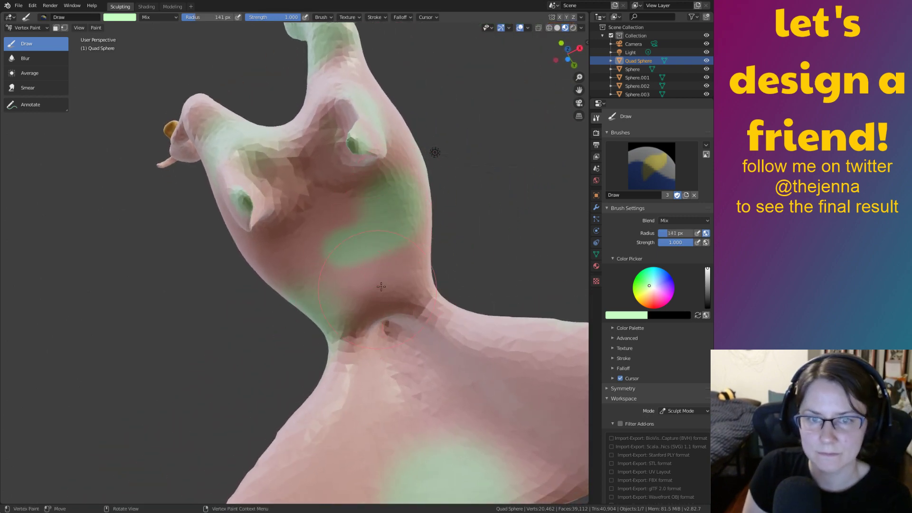
pyautogui.moveTo(382, 259)
pyautogui.mouseDown(button='middle')
pyautogui.moveTo(372, 26)
pyautogui.moveTo(366, 163)
pyautogui.moveTo(340, 295)
pyautogui.moveTo(278, 332)
pyautogui.moveTo(238, 328)
pyautogui.moveTo(422, 297)
pyautogui.moveTo(368, 320)
pyautogui.moveTo(391, 317)
pyautogui.moveTo(368, 270)
pyautogui.mouseUp(button='middle')
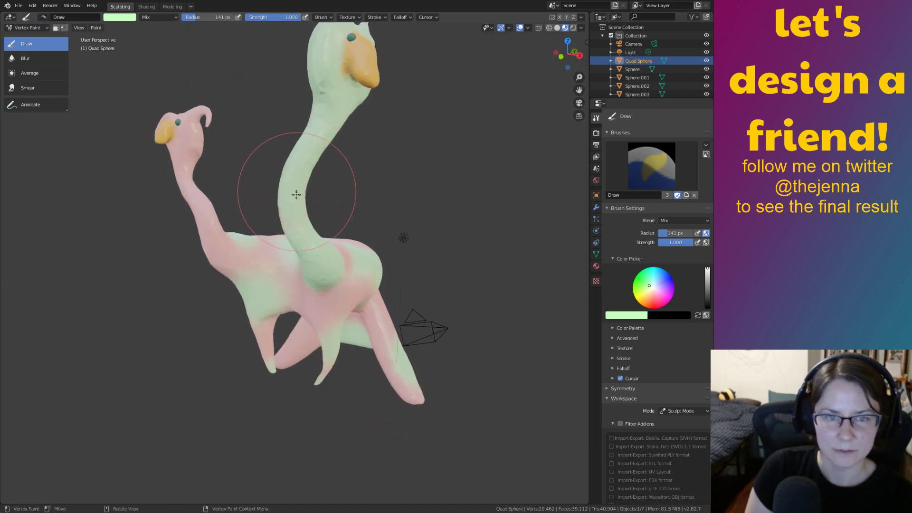
pyautogui.moveTo(296, 195)
pyautogui.mouseDown(button='middle')
pyautogui.moveTo(381, 239)
pyautogui.moveTo(468, 380)
pyautogui.moveTo(461, 356)
pyautogui.mouseUp(button='middle')
# Save monster12.blend, start animation playback, and expand the brush Texture settings to browse textures.
pyautogui.hotkey('ctrl', 's')
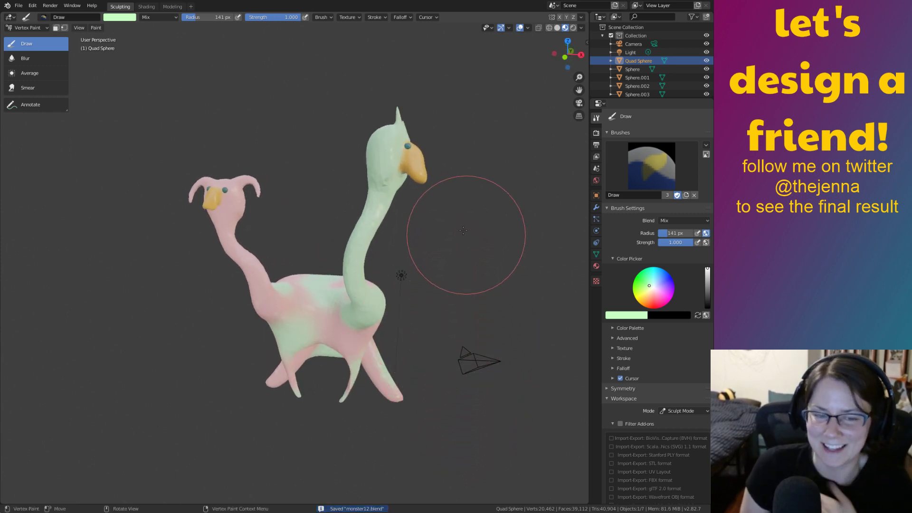
pyautogui.moveTo(423, 270)
pyautogui.mouseDown(button='middle')
pyautogui.moveTo(362, 253)
pyautogui.moveTo(330, 271)
pyautogui.moveTo(369, 261)
pyautogui.moveTo(515, 299)
pyautogui.moveTo(597, 297)
pyautogui.moveTo(370, 299)
pyautogui.moveTo(414, 305)
pyautogui.mouseUp(button='middle')
pyautogui.press('space')
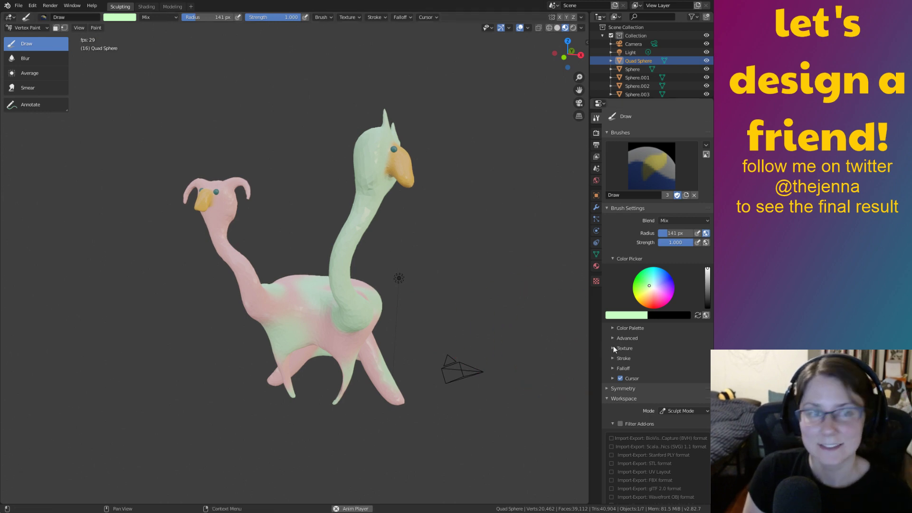
pyautogui.click(613, 348)
pyautogui.click(648, 382)
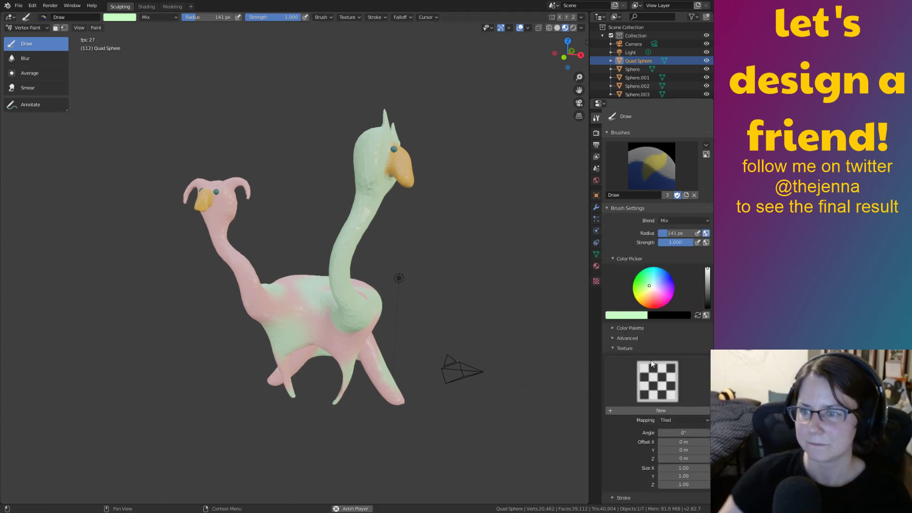
# Fold away the brush Texture and Workspace subpanels, leaving Mix blend, 141 px radius, 1.000 strength.
pyautogui.scroll(-5, 647, 392)
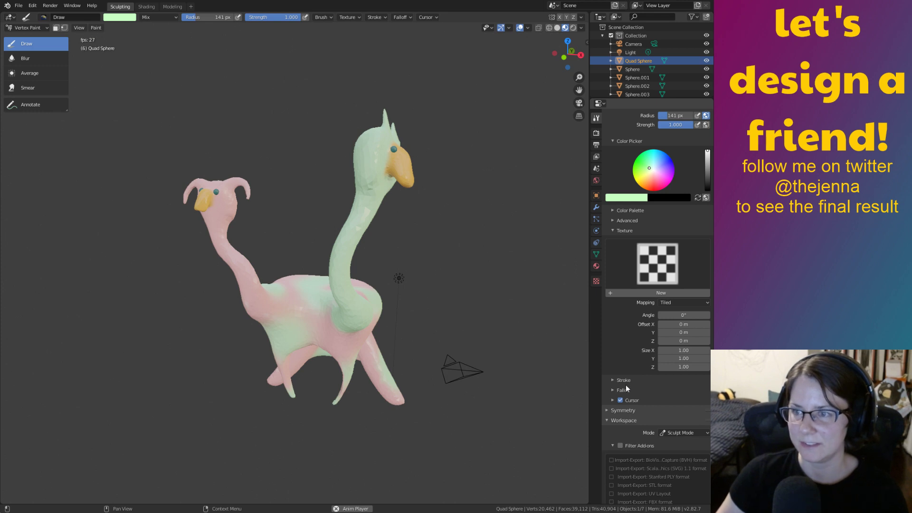
pyautogui.scroll(-2, 634, 338)
pyautogui.scroll(3, 634, 338)
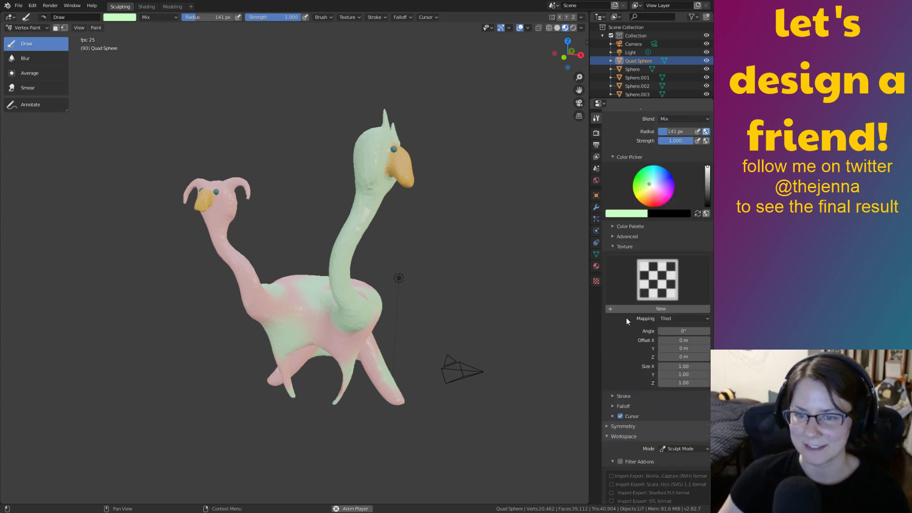
pyautogui.click(614, 248)
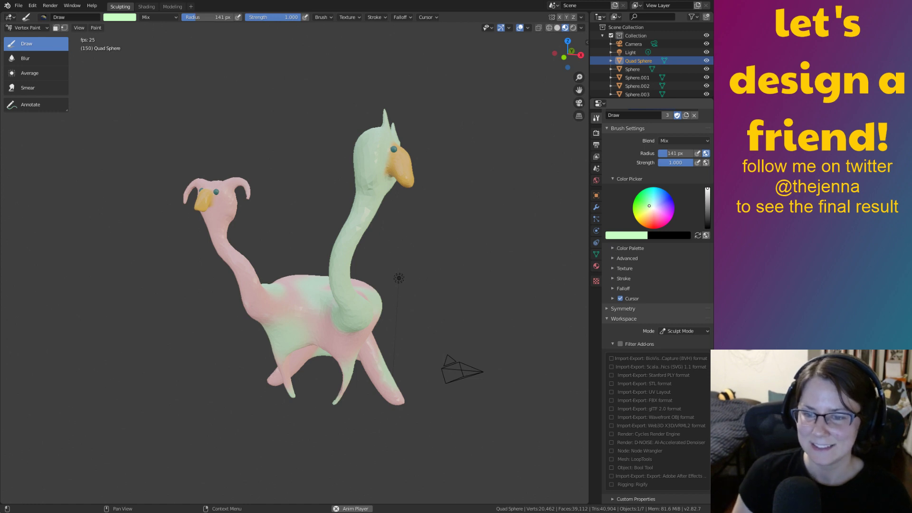
pyautogui.click(608, 317)
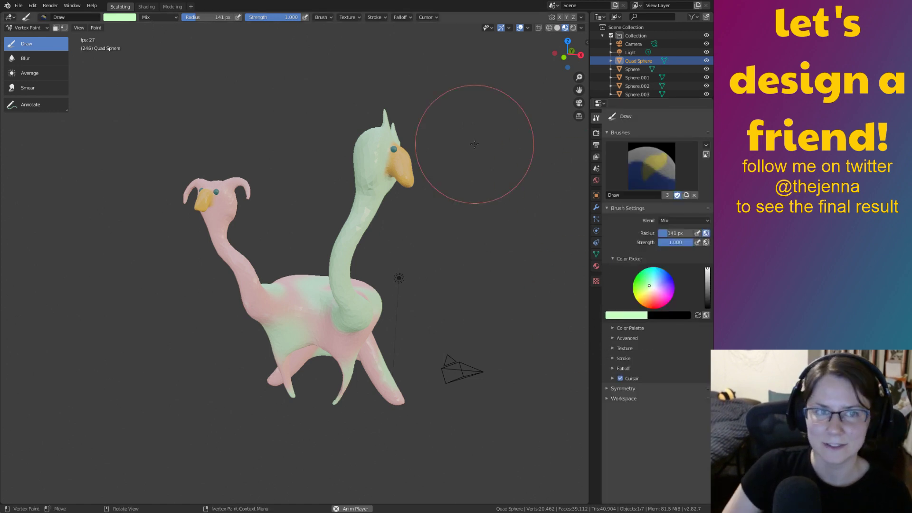
# In the Shading workspace, frame the creature and select its body mesh.
pyautogui.click(148, 7)
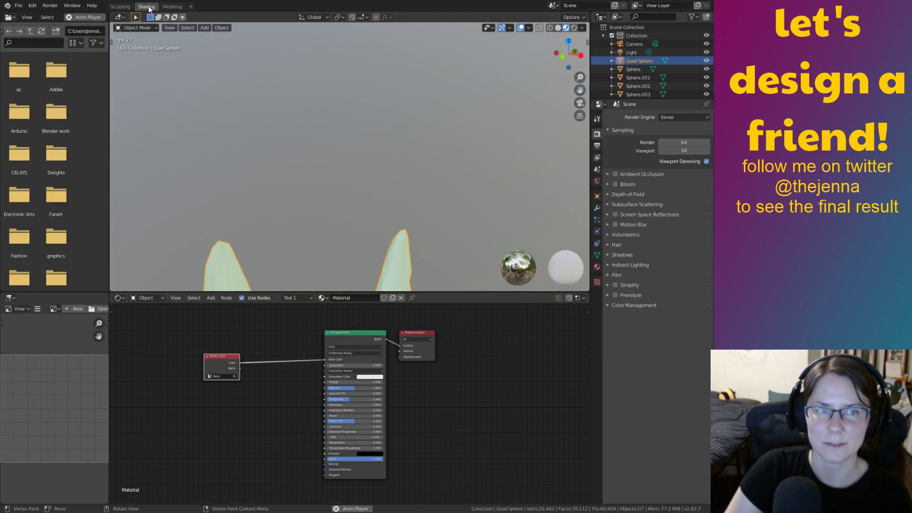
pyautogui.keyDown('ctrl'); pyautogui.moveTo(371, 189); pyautogui.dragTo(409, 237, button='middle'); pyautogui.keyUp('ctrl')
pyautogui.click(483, 224)
pyautogui.click(408, 217)
pyautogui.scroll(3, 410, 205)
pyautogui.moveTo(410, 205); pyautogui.dragTo(459, 198, button='middle')
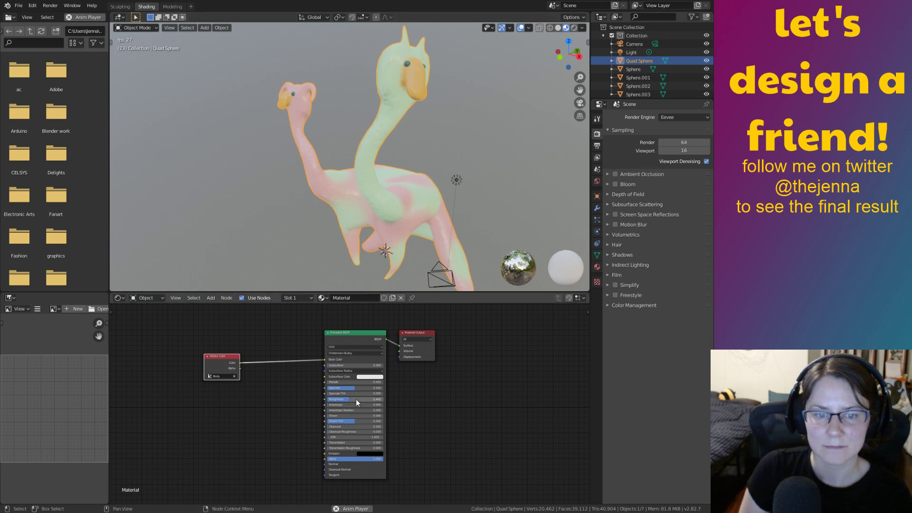
pyautogui.scroll(3, 445, 410)
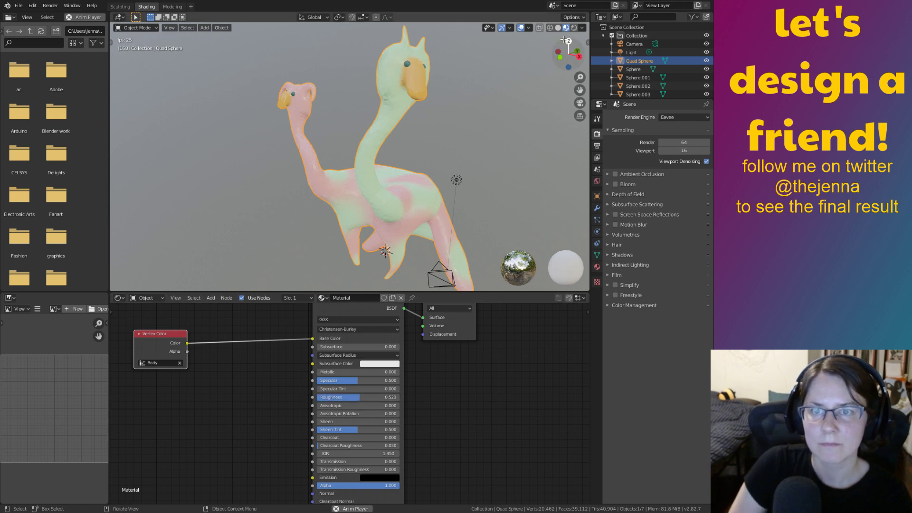
# Compare rendered and material preview shading, then lower the body's roughness from 0.523 to 0.25.
pyautogui.click(573, 27)
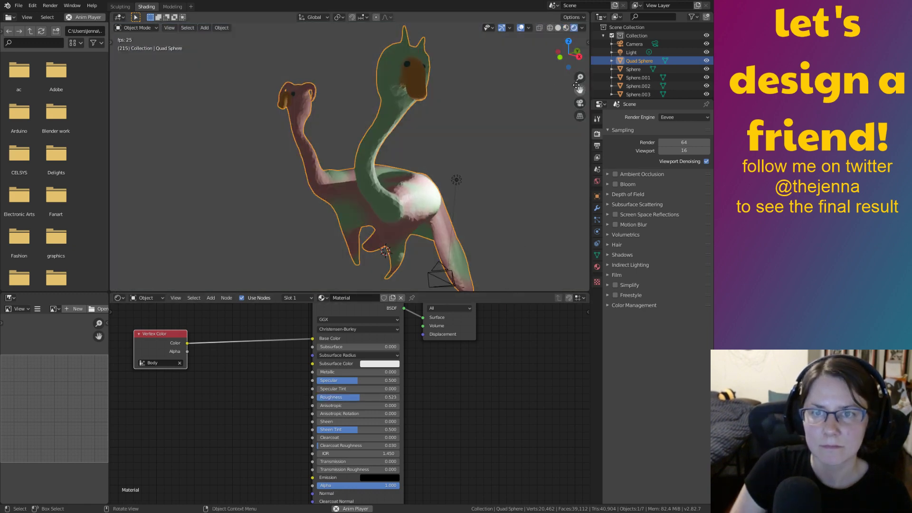
pyautogui.click(566, 27)
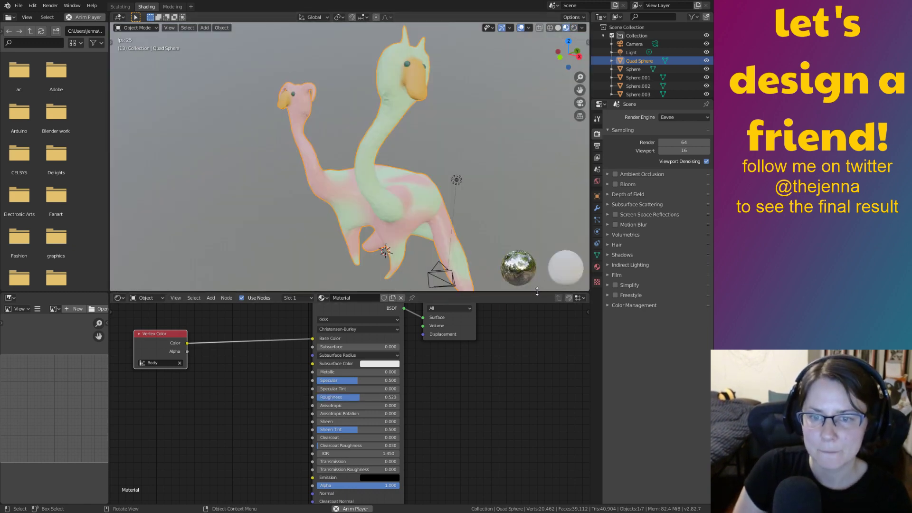
pyautogui.moveTo(537, 290); pyautogui.dragTo(548, 385)
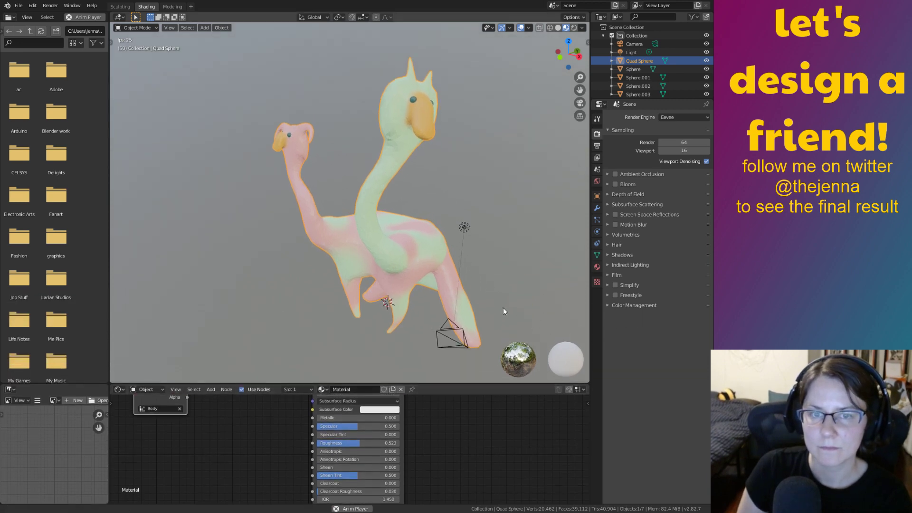
pyautogui.scroll(2, 472, 284)
pyautogui.keyDown('shift'); pyautogui.moveTo(461, 293); pyautogui.dragTo(537, 271, button='middle'); pyautogui.keyUp('shift')
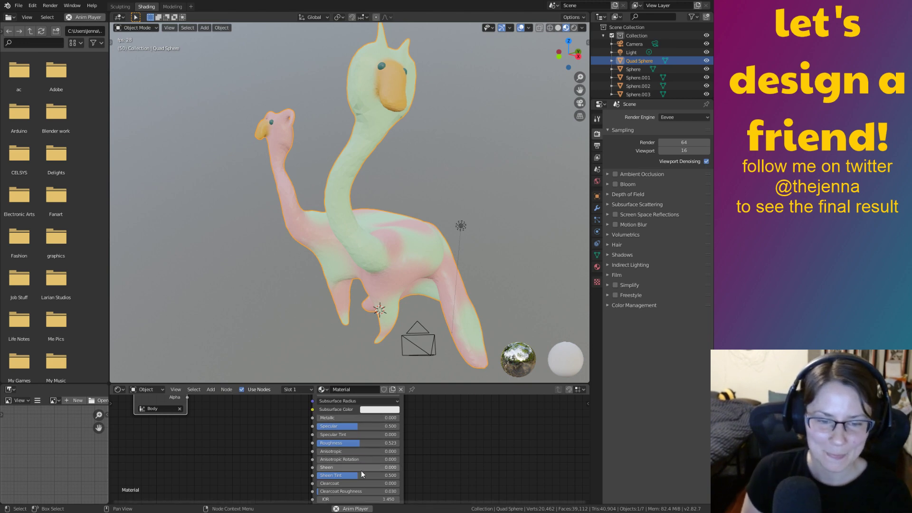
pyautogui.moveTo(359, 444)
pyautogui.mouseDown()
pyautogui.moveTo(284, 439)
pyautogui.moveTo(357, 441)
pyautogui.mouseUp()
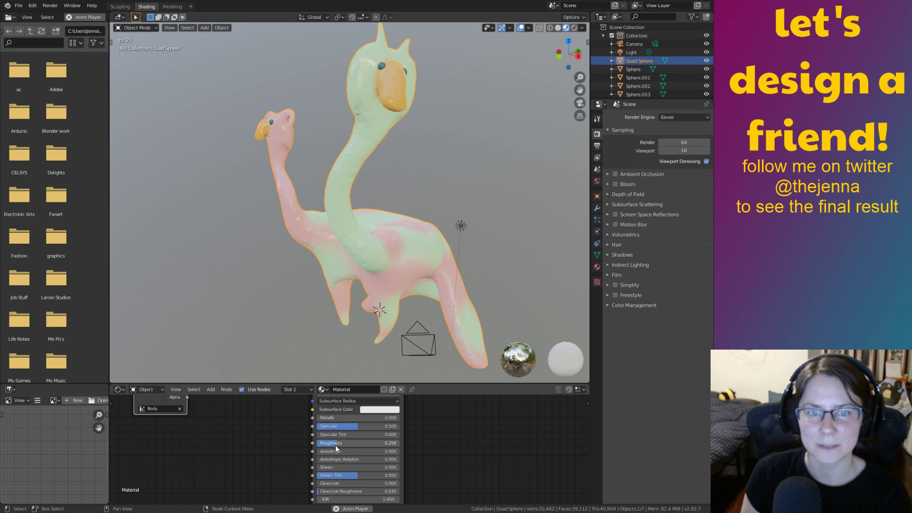
# Apply Shade Smooth to the creature and scale it slightly.
pyautogui.rightClick(361, 283)
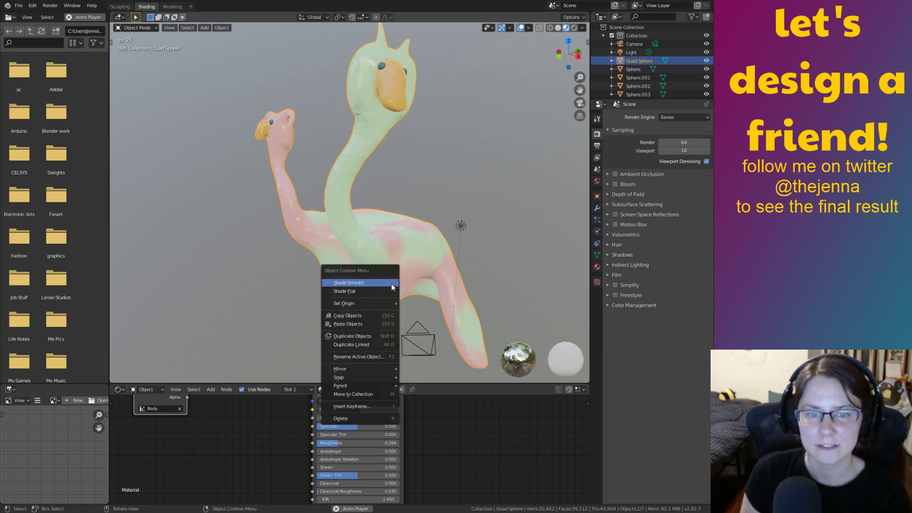
pyautogui.click(392, 285)
pyautogui.click(520, 278)
pyautogui.moveTo(520, 279)
pyautogui.mouseDown(button='middle')
pyautogui.moveTo(516, 293)
pyautogui.moveTo(556, 290)
pyautogui.moveTo(515, 286)
pyautogui.mouseUp(button='middle')
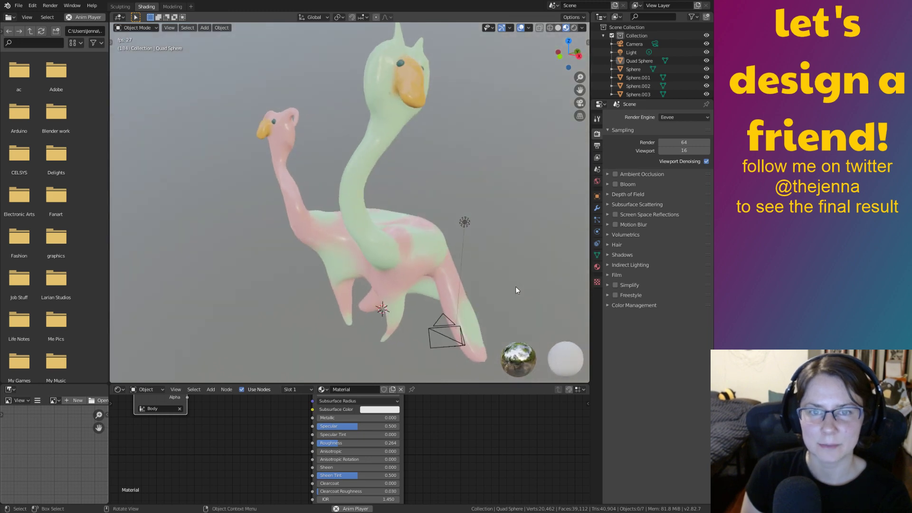
pyautogui.click(412, 261)
pyautogui.scroll(6, 413, 261)
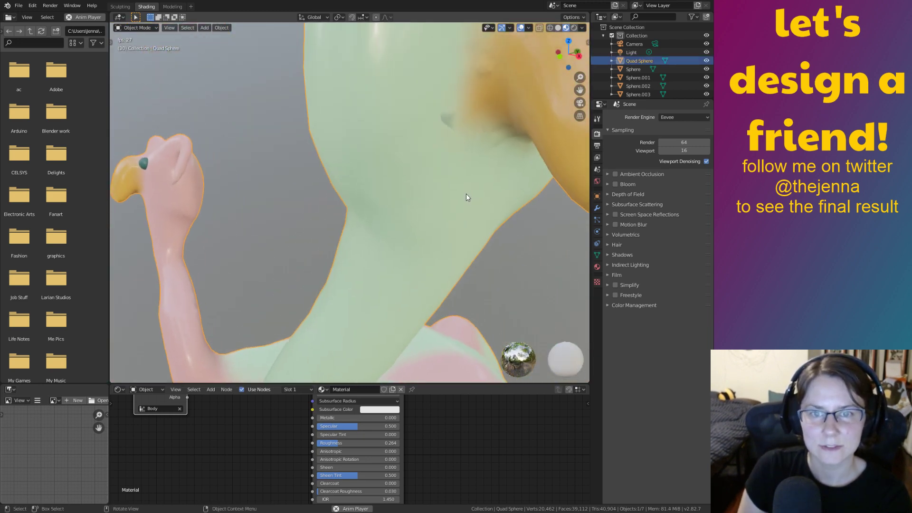
pyautogui.press('s')
pyautogui.click(446, 120)
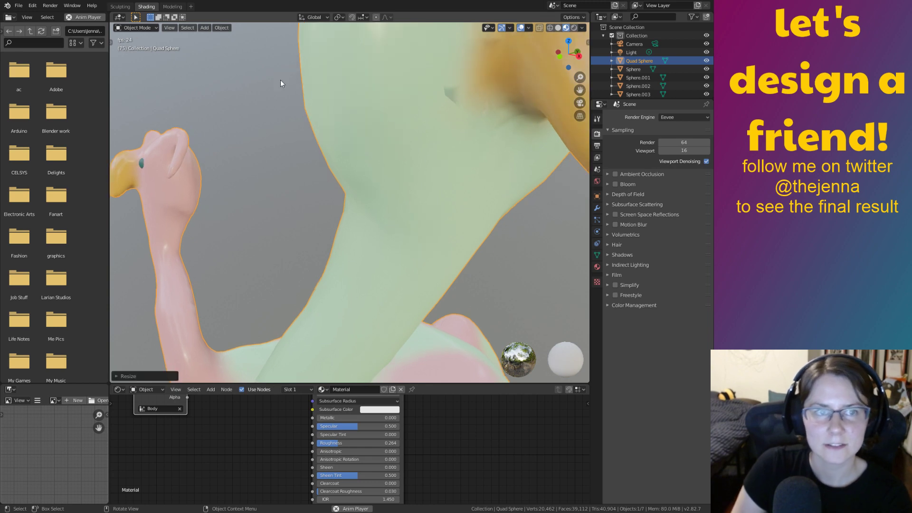
# In Sculpting, zoom to the green neck and begin Smooth-brushing beside the beak.
pyautogui.click(121, 7)
pyautogui.moveTo(534, 241)
pyautogui.keyDown('ctrl'); pyautogui.mouseDown(button='middle')
pyautogui.moveTo(500, 188)
pyautogui.moveTo(476, 253)
pyautogui.moveTo(435, 189)
pyautogui.moveTo(433, 239)
pyautogui.mouseUp(button='middle'); pyautogui.keyUp('ctrl')
pyautogui.moveTo(471, 294); pyautogui.dragTo(531, 338)
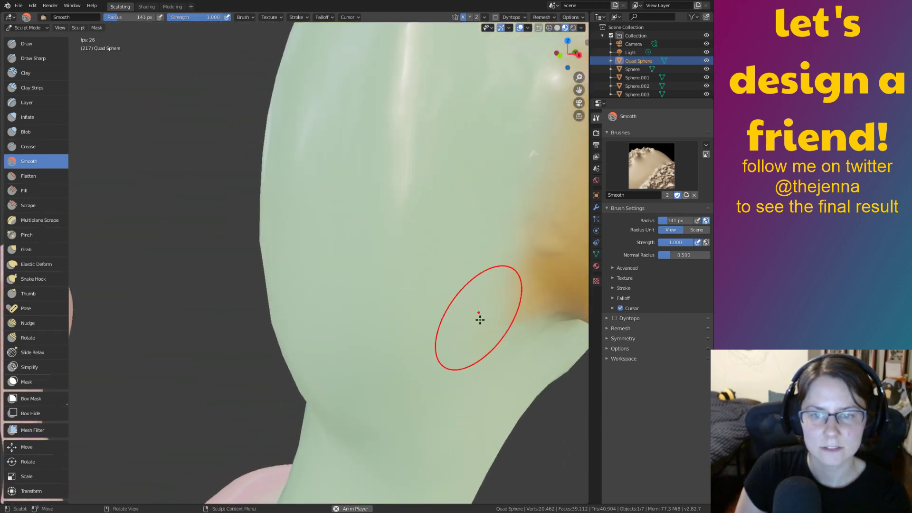
# Finish the Smooth stroke beside the beak, then check the Modeling and Sculpting workspaces.
pyautogui.moveTo(462, 308)
pyautogui.keyDown('ctrl'); pyautogui.mouseDown(button='middle')
pyautogui.moveTo(418, 364)
pyautogui.moveTo(360, 376)
pyautogui.moveTo(450, 353)
pyautogui.mouseUp(button='middle'); pyautogui.keyUp('ctrl')
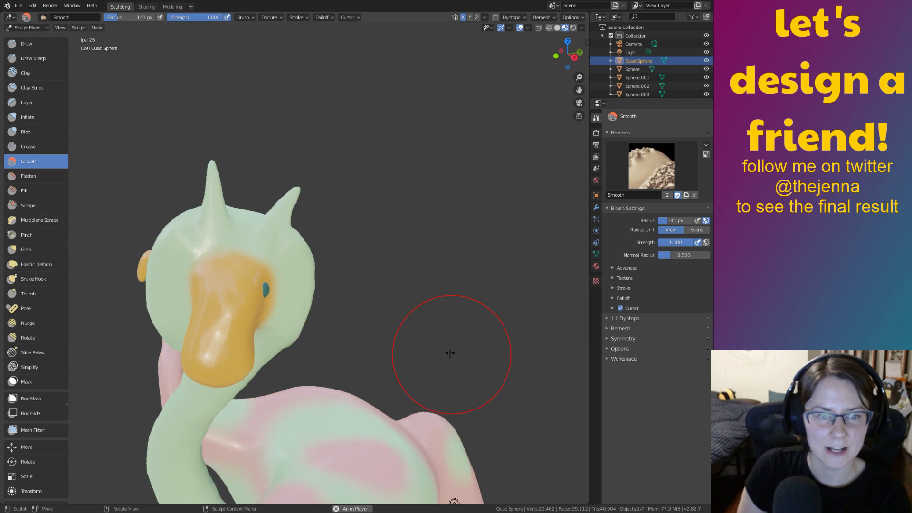
pyautogui.click(176, 8)
pyautogui.moveTo(338, 89)
pyautogui.mouseDown(button='middle')
pyautogui.moveTo(299, 124)
pyautogui.moveTo(251, 102)
pyautogui.mouseUp(button='middle')
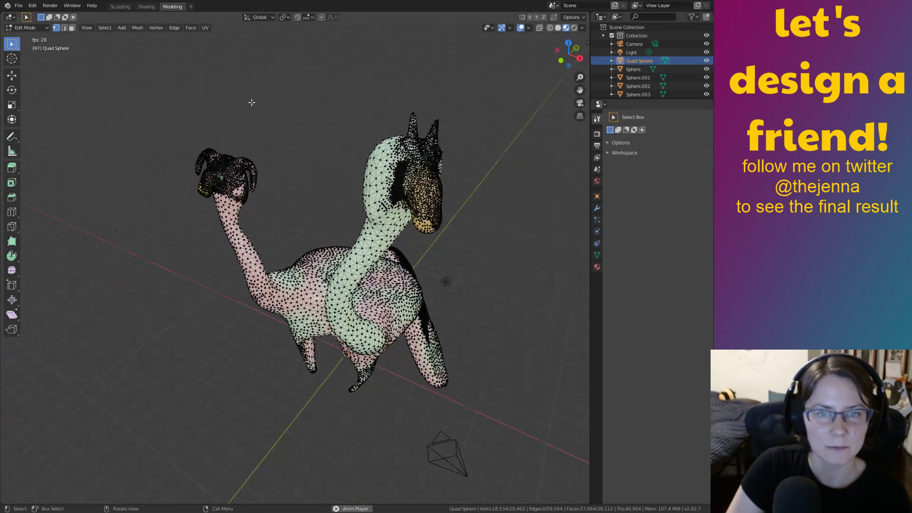
pyautogui.click(145, 6)
pyautogui.hotkey('ctrl', 'z')
pyautogui.hotkey('ctrl', 'z')
pyautogui.hotkey('ctrl', 'z')
pyautogui.hotkey('ctrl', 'z')
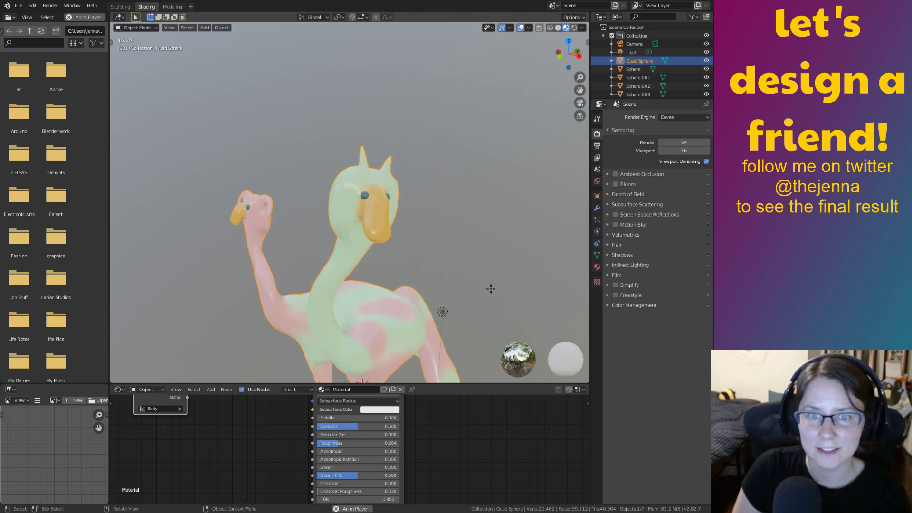
pyautogui.click(125, 7)
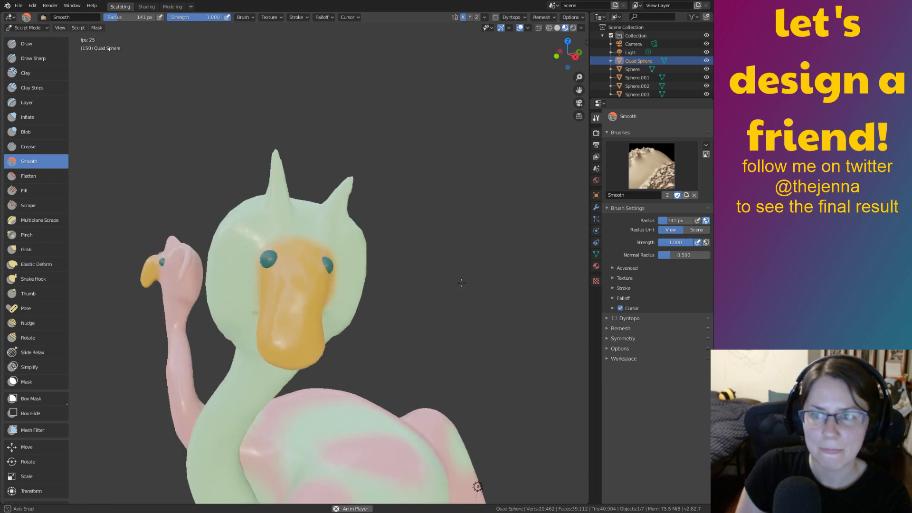
# Frame the whole creature, save monster12.blend, and return to the Shading workspace.
pyautogui.scroll(4, 549, 308)
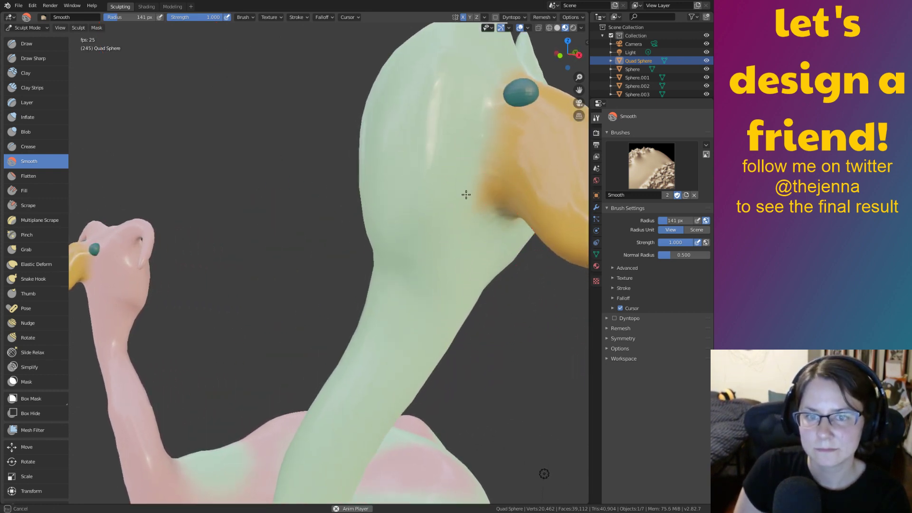
pyautogui.keyDown('ctrl'); pyautogui.moveTo(398, 267); pyautogui.dragTo(503, 388, button='middle'); pyautogui.keyUp('ctrl')
pyautogui.keyDown('shift'); pyautogui.moveTo(418, 359); pyautogui.dragTo(465, 318, button='middle'); pyautogui.keyUp('shift')
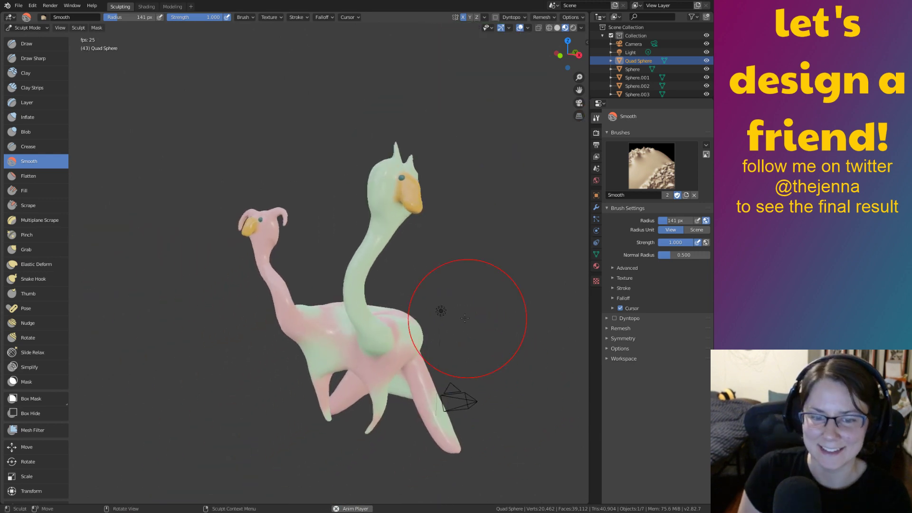
pyautogui.hotkey('ctrl', 's')
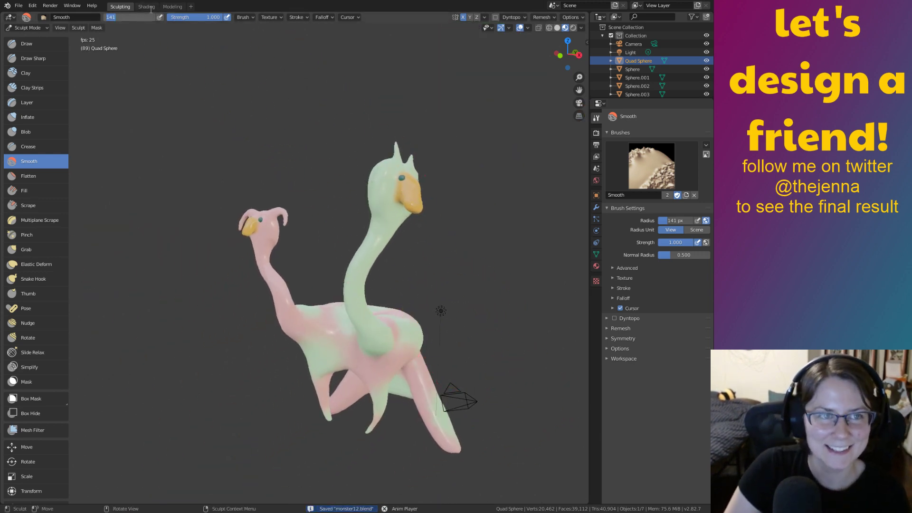
pyautogui.click(152, 7)
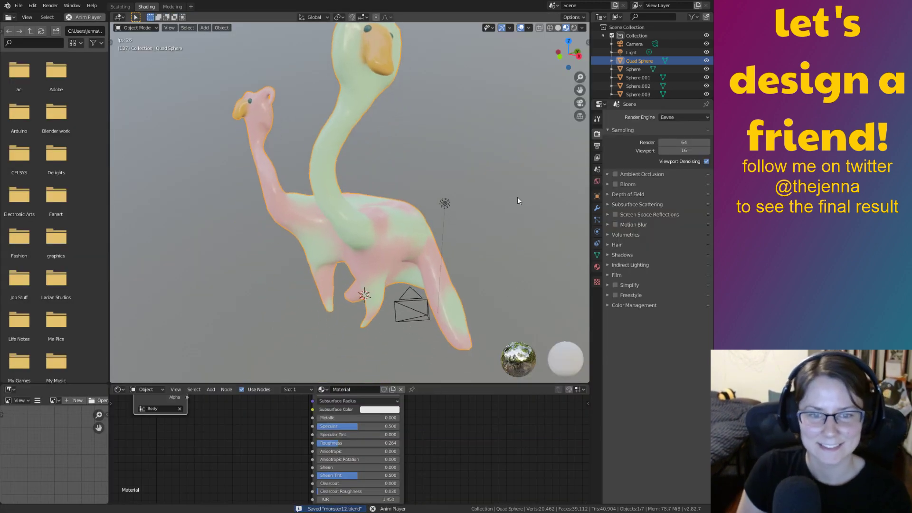
pyautogui.moveTo(517, 197); pyautogui.dragTo(599, 219, button='middle')
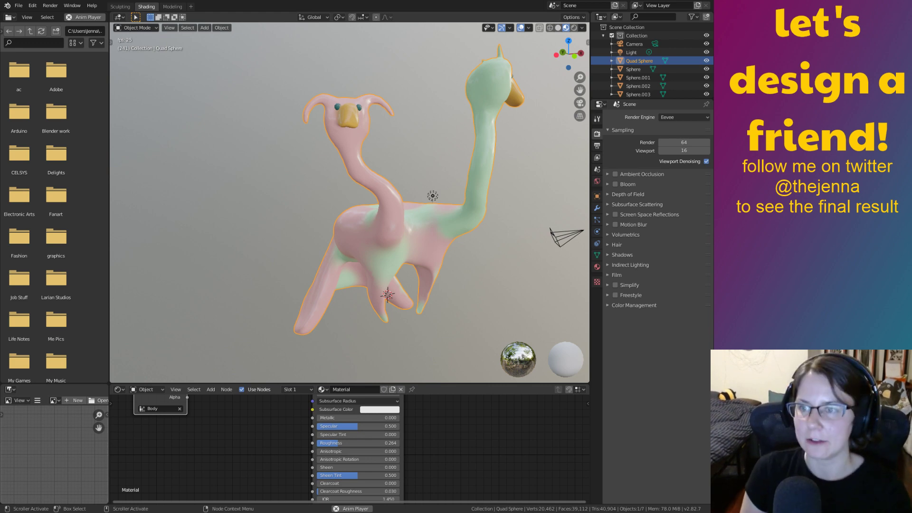
pyautogui.moveTo(499, 296); pyautogui.dragTo(434, 285, button='middle')
pyautogui.click(404, 317)
# Select the scene light and raise it along the Z axis.
pyautogui.click(435, 210)
pyautogui.moveTo(435, 210); pyautogui.dragTo(415, 227, button='middle')
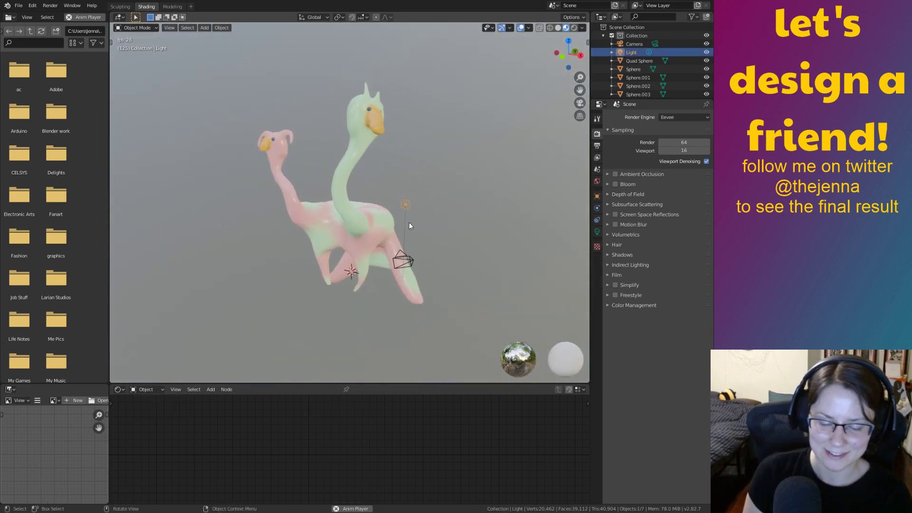
pyautogui.press('g')
pyautogui.press('z')
pyautogui.click(435, 162)
pyautogui.moveTo(435, 162); pyautogui.dragTo(449, 182, button='middle')
# Shift the light along the Y axis twice to relight the creature.
pyautogui.press('g')
pyautogui.press('y')
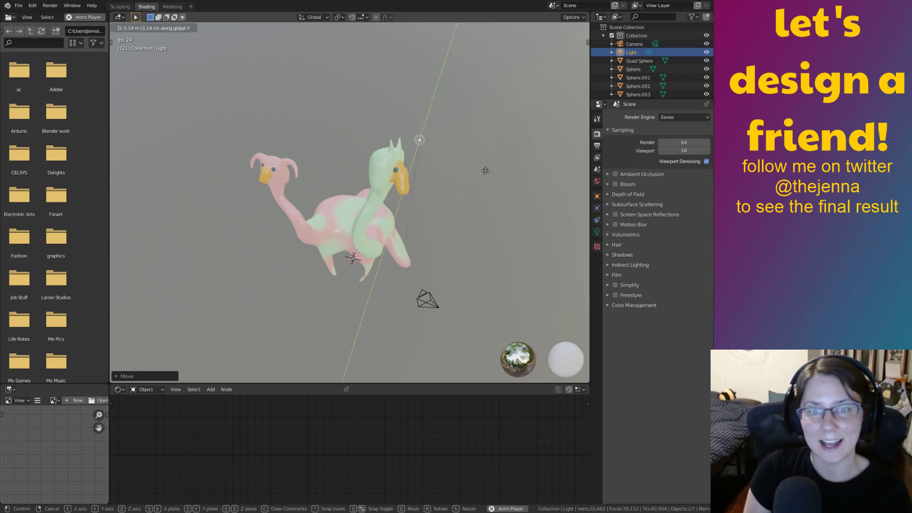
pyautogui.click(436, 330)
pyautogui.moveTo(442, 324); pyautogui.dragTo(460, 289, button='middle')
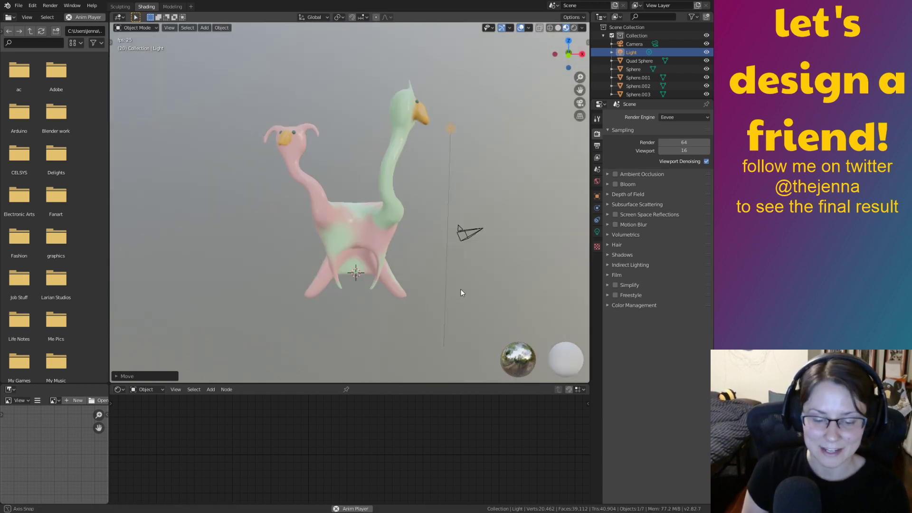
pyautogui.moveTo(469, 157); pyautogui.dragTo(395, 227, button='middle')
pyautogui.press('g')
pyautogui.press('y')
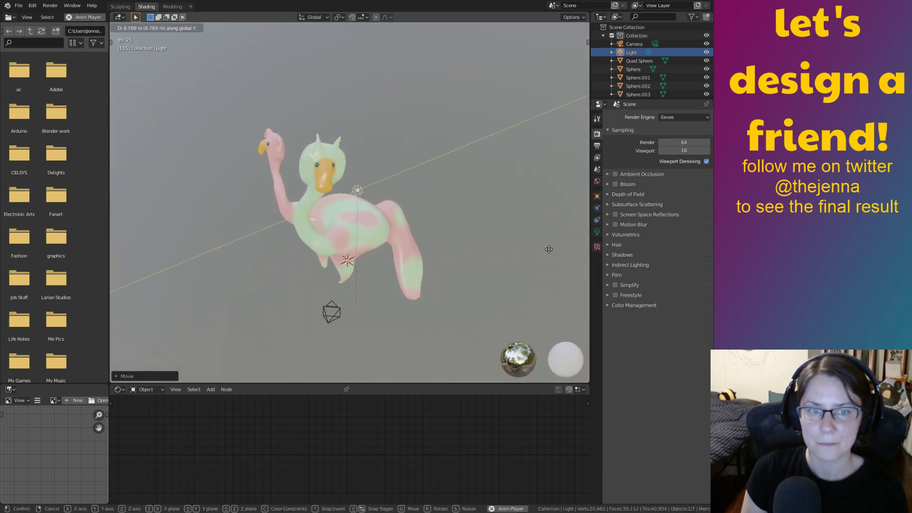
pyautogui.click(557, 239)
pyautogui.moveTo(460, 246); pyautogui.dragTo(498, 275, button='middle')
# Deselect the light and save monster12.blend.
pyautogui.click(479, 230)
pyautogui.hotkey('ctrl', 's')
pyautogui.scroll(3, 484, 241)
pyautogui.moveTo(510, 235); pyautogui.dragTo(412, 253, button='middle')
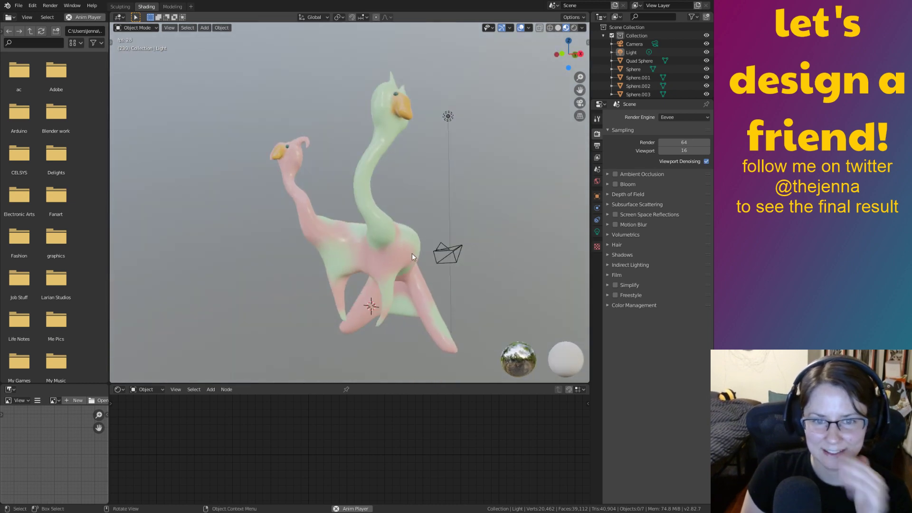
pyautogui.click(398, 264)
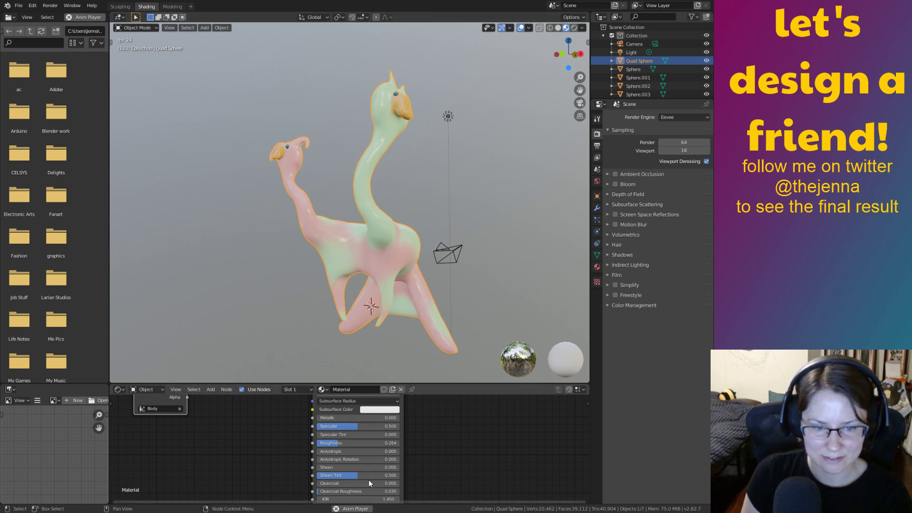
pyautogui.moveTo(469, 283); pyautogui.dragTo(464, 265, button='middle')
pyautogui.moveTo(540, 253); pyautogui.dragTo(501, 264, button='middle')
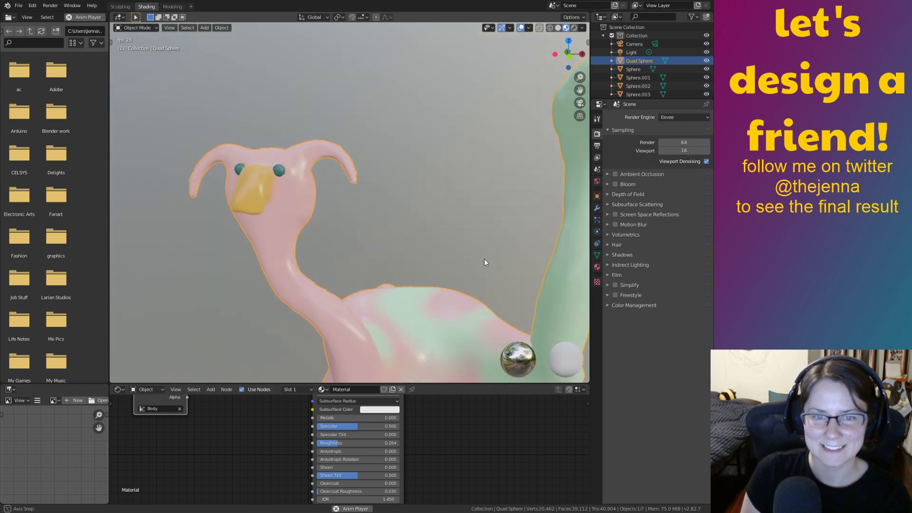
pyautogui.moveTo(516, 261); pyautogui.dragTo(522, 297, button='middle')
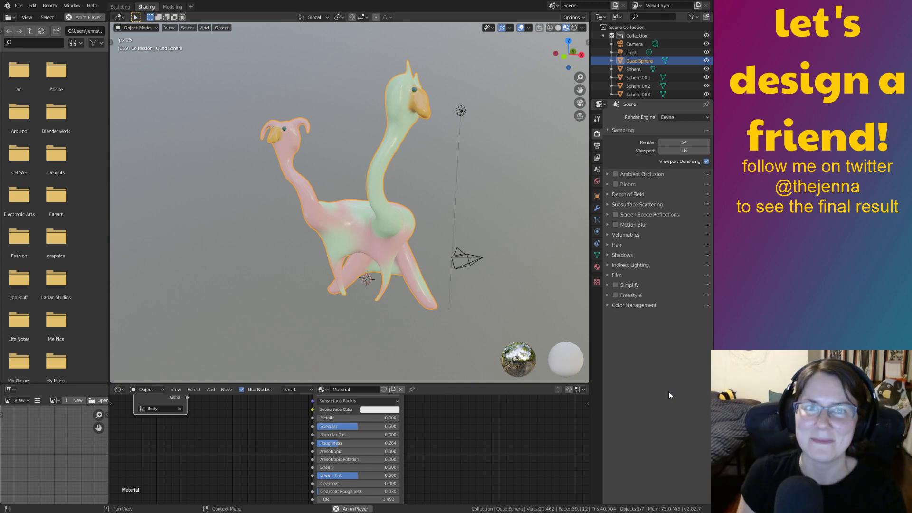
pyautogui.moveTo(461, 233); pyautogui.dragTo(513, 248, button='middle')
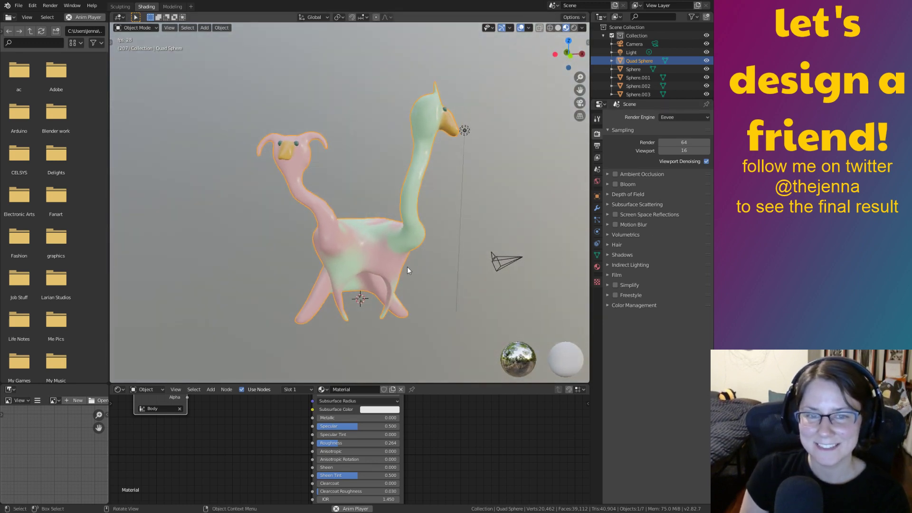
pyautogui.moveTo(405, 284); pyautogui.dragTo(354, 276, button='middle')
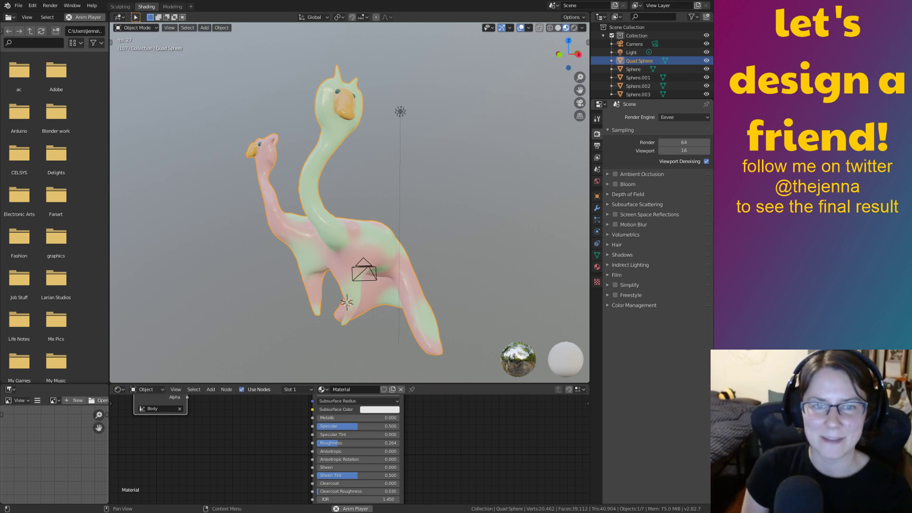
pyautogui.moveTo(466, 271); pyautogui.dragTo(500, 264, button='middle')
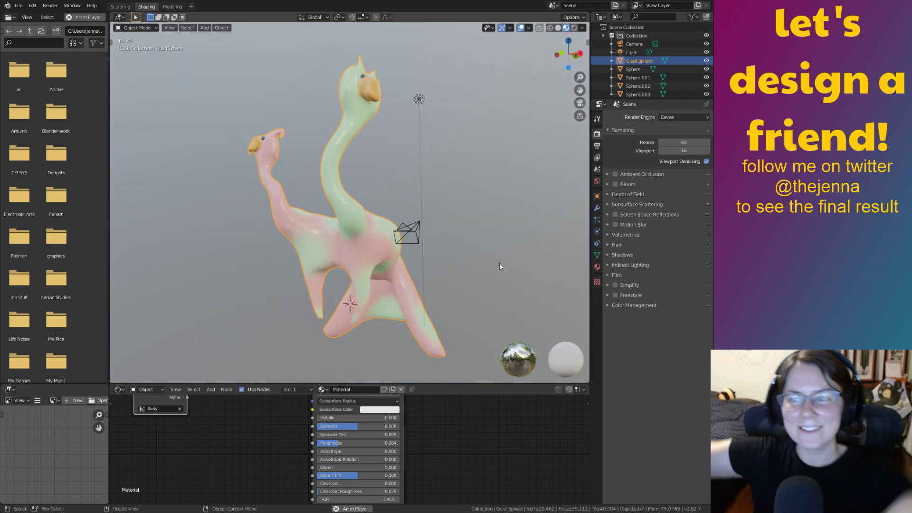